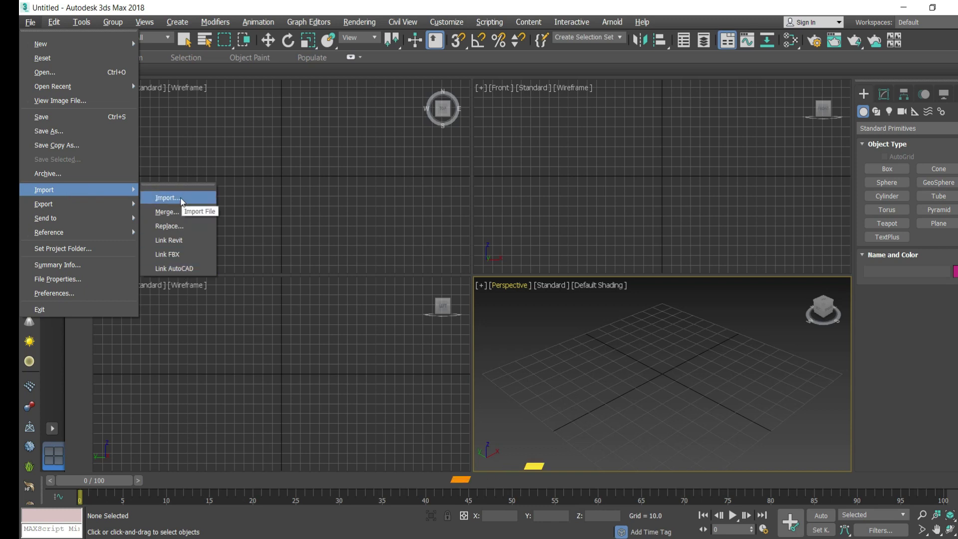
Import PLOT NO.-650 FINAL wd.dwg from D:\videos\max exterior 650 with the default AutoCAD import options
click(182, 201)
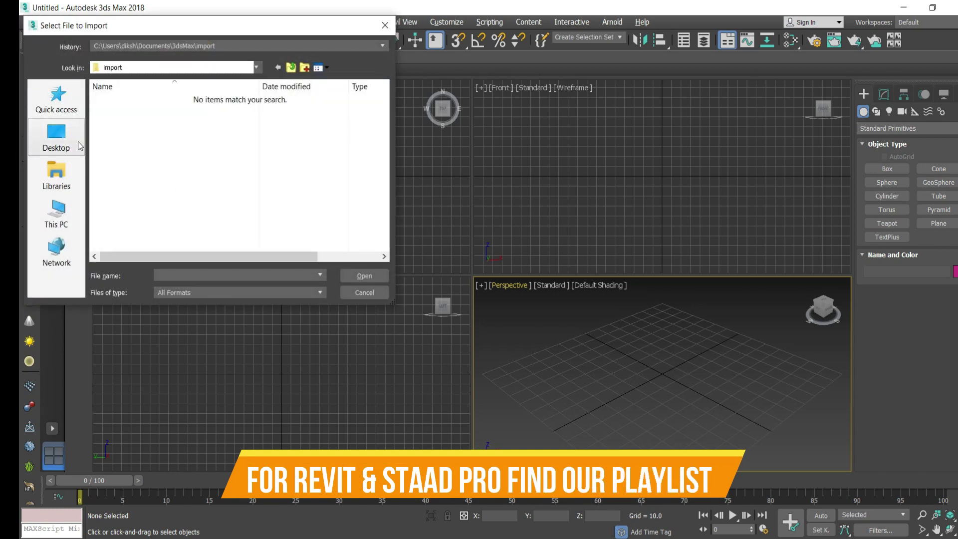
click(56, 138)
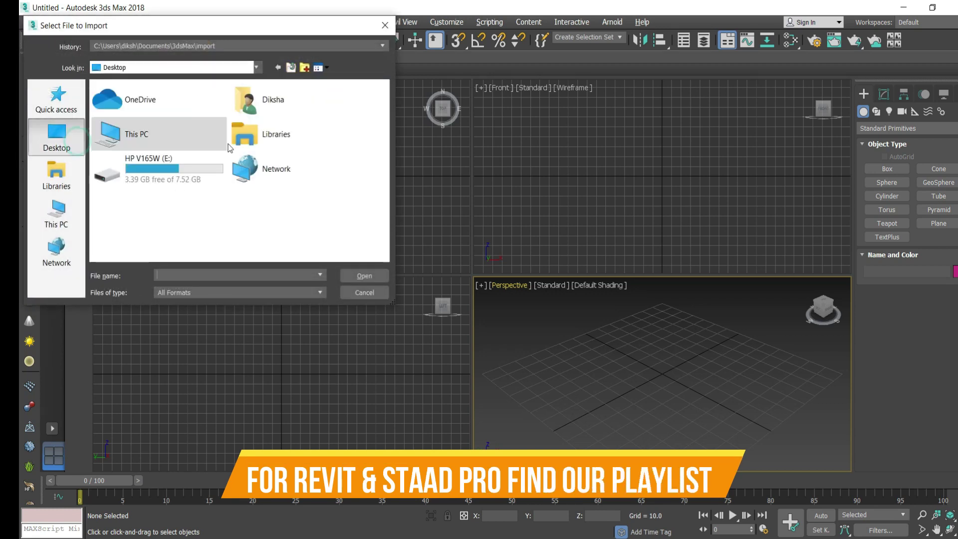
double_click(167, 133)
double_click(277, 207)
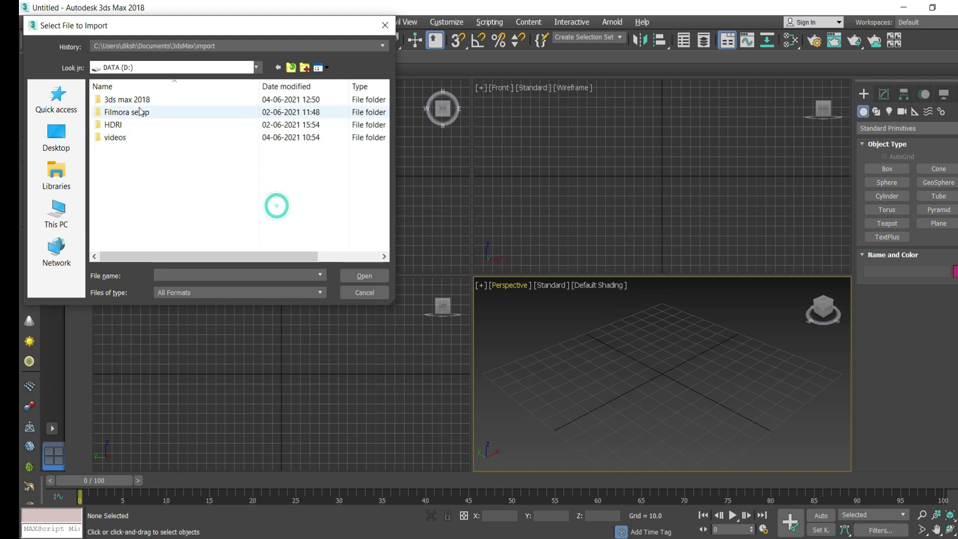
double_click(141, 102)
click(278, 67)
double_click(131, 135)
double_click(132, 99)
click(213, 130)
click(364, 276)
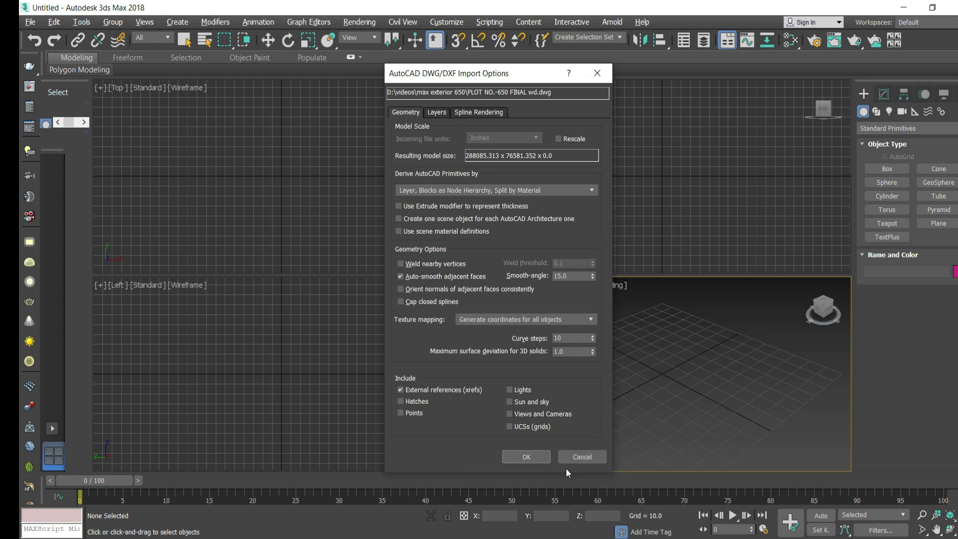
click(544, 457)
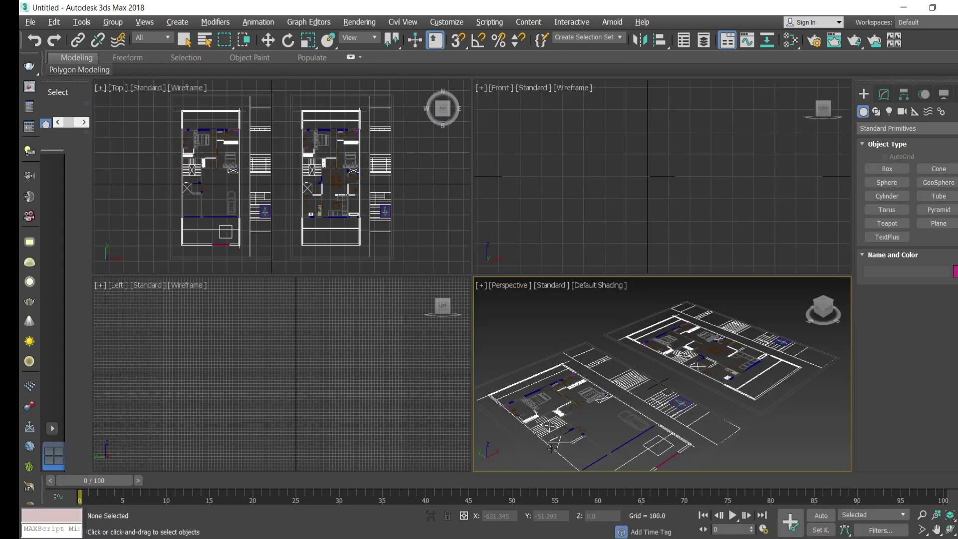
Maximize the Top viewport on the two imported floor plans and hide its grid
click(564, 197)
scroll(645, 356, down, 5)
scroll(659, 370, up, 2)
click(400, 227)
key(alt+w)
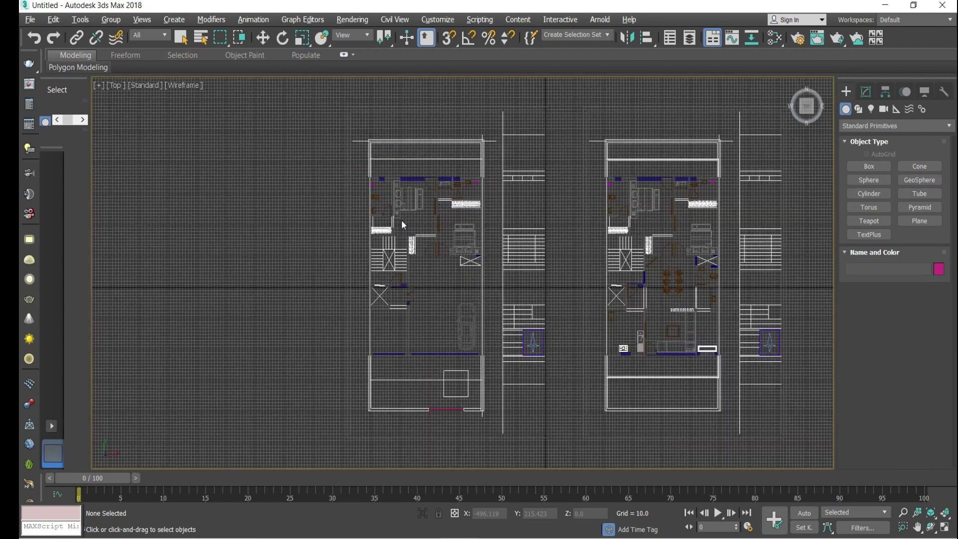
scroll(401, 219, down, 2)
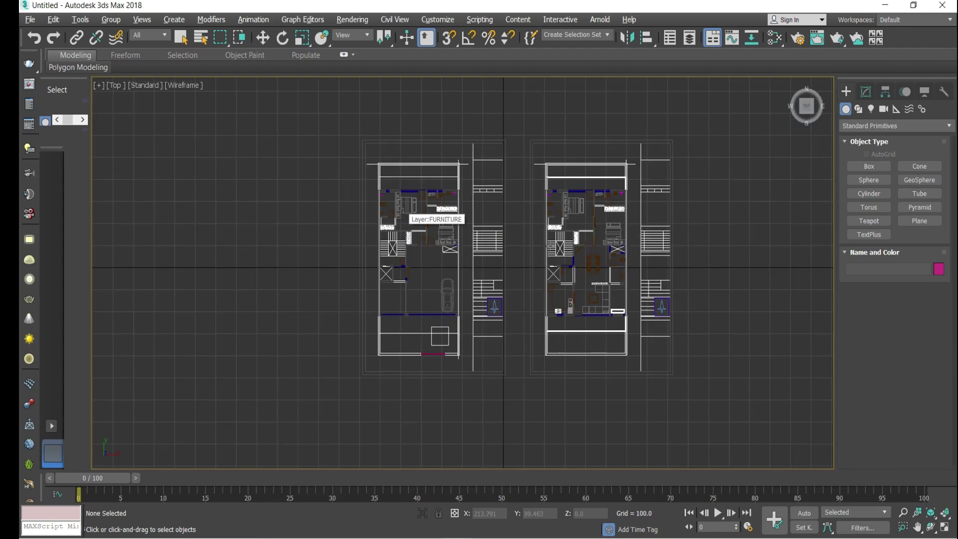
scroll(401, 256, up, 4)
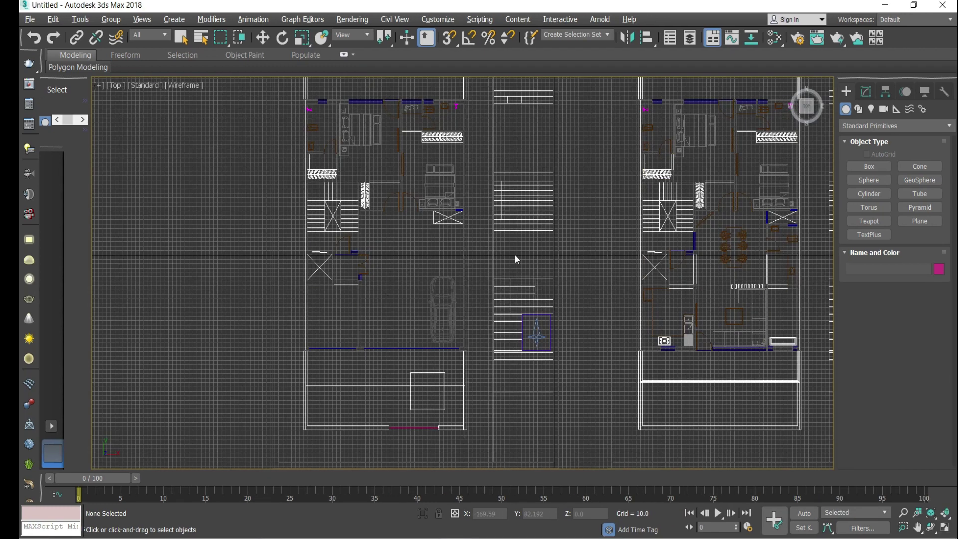
scroll(565, 278, down, 2)
scroll(190, 357, down, 2)
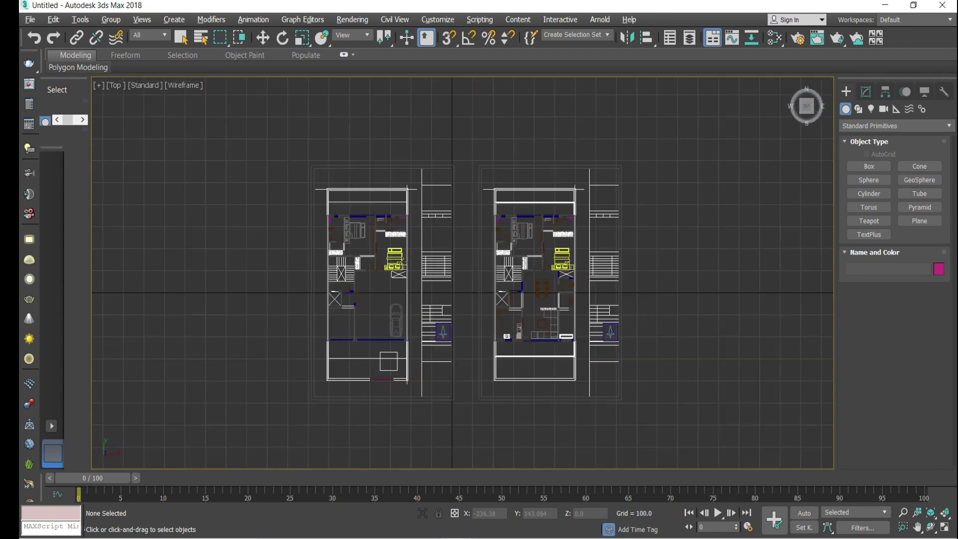
scroll(539, 266, up, 2)
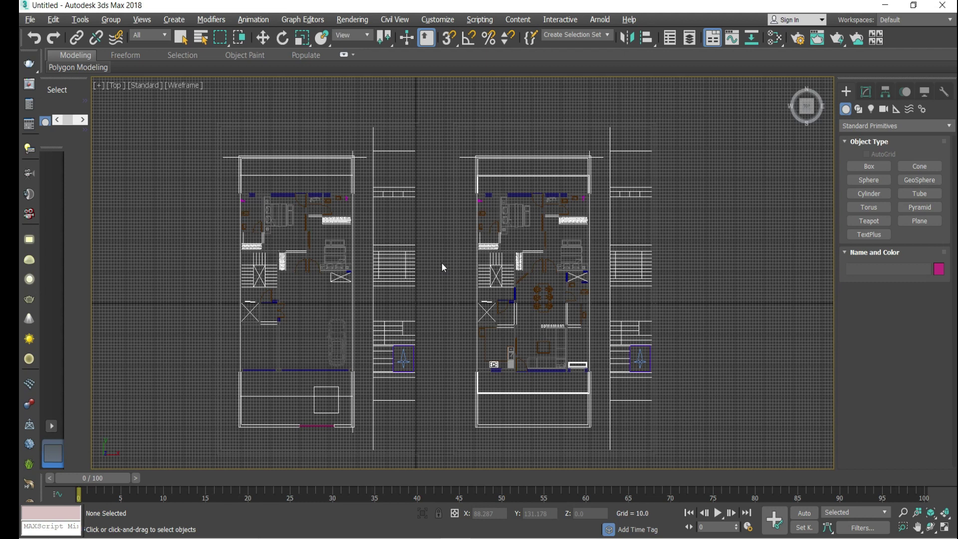
key(g)
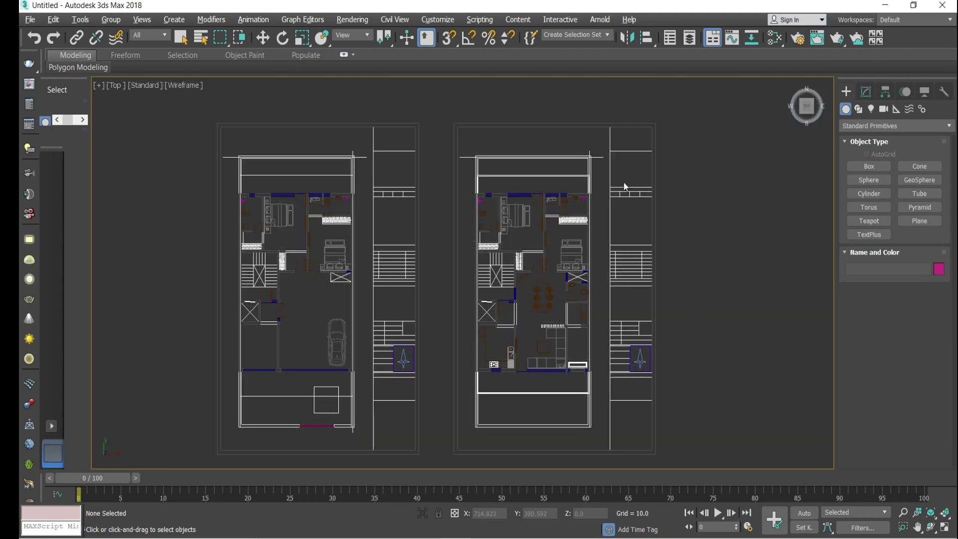
Show the Top viewport grid again and hide it once more
scroll(624, 184, down, 1)
click(734, 217)
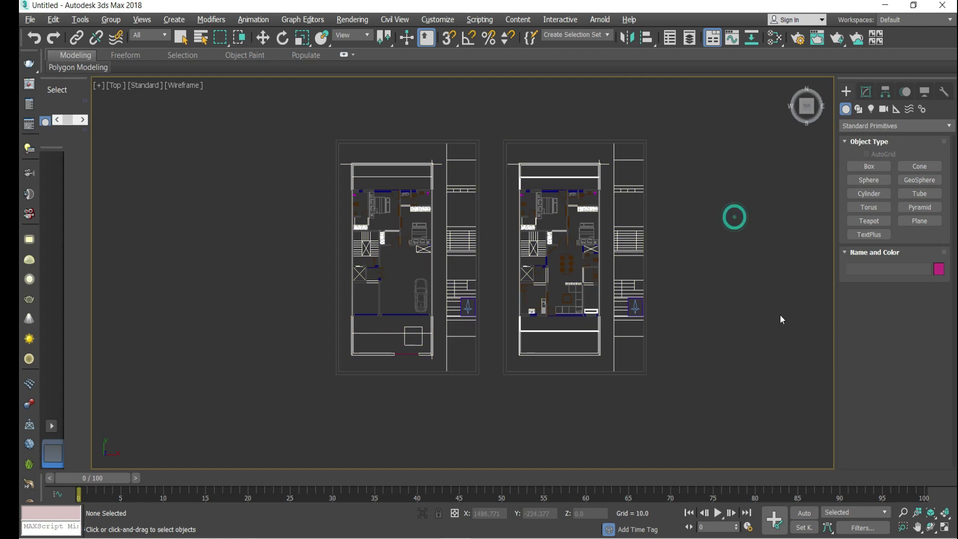
key(g)
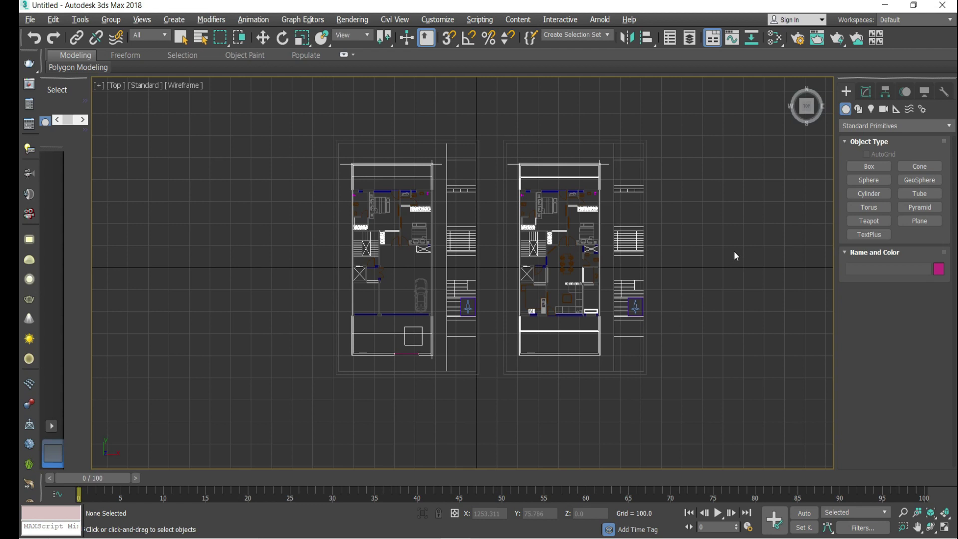
key(g)
click(719, 220)
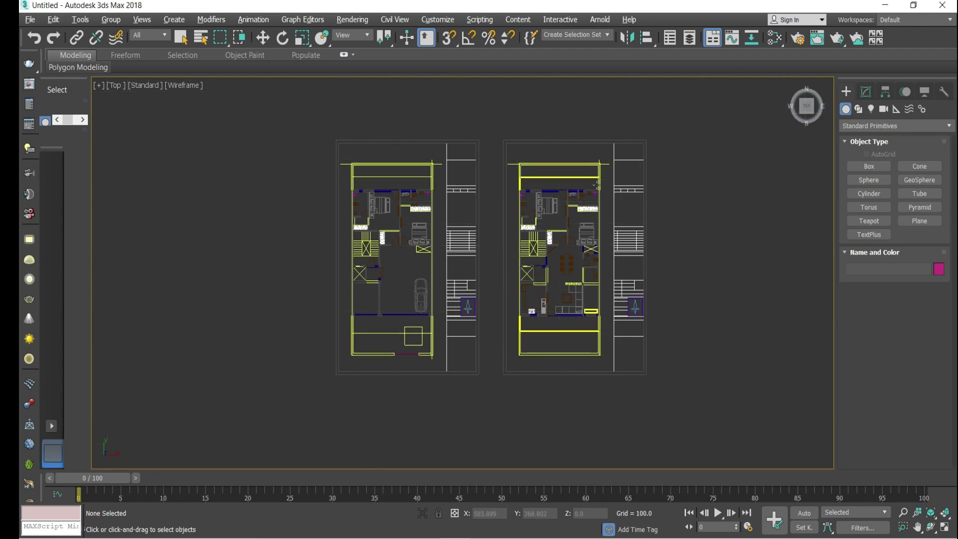
Select all entities of both floor plans and assign them a single orange object color
scroll(596, 184, up, 5)
scroll(596, 183, down, 7)
scroll(604, 180, up, 3)
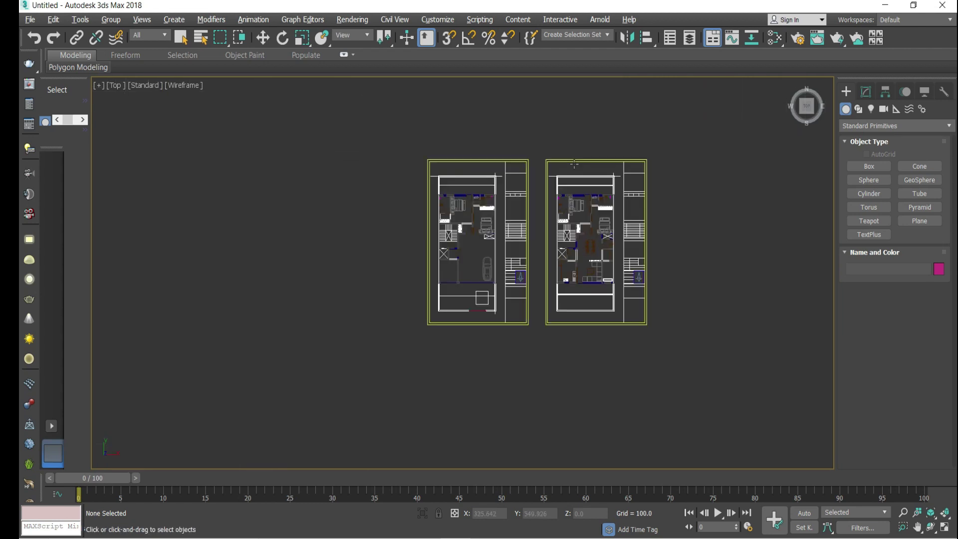
drag(536, 323, 756, 463)
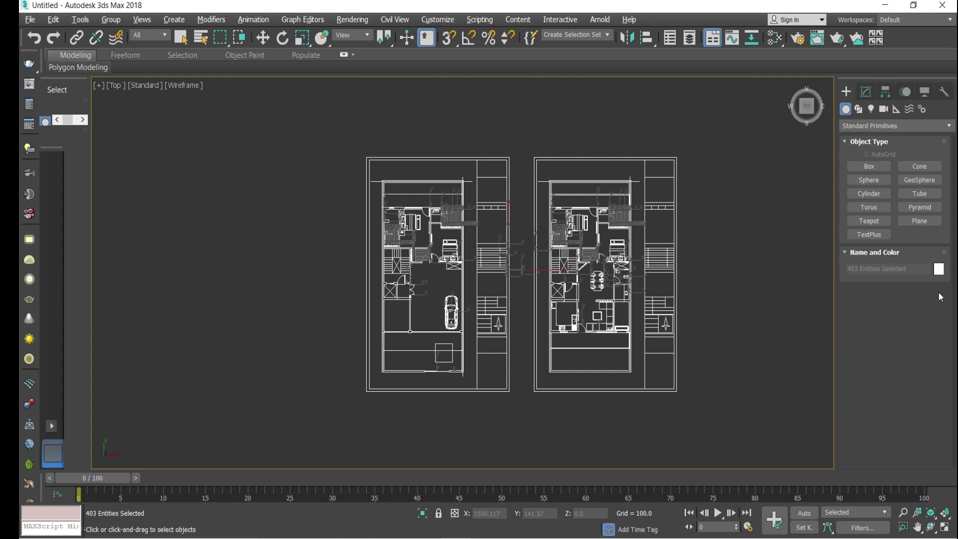
click(939, 269)
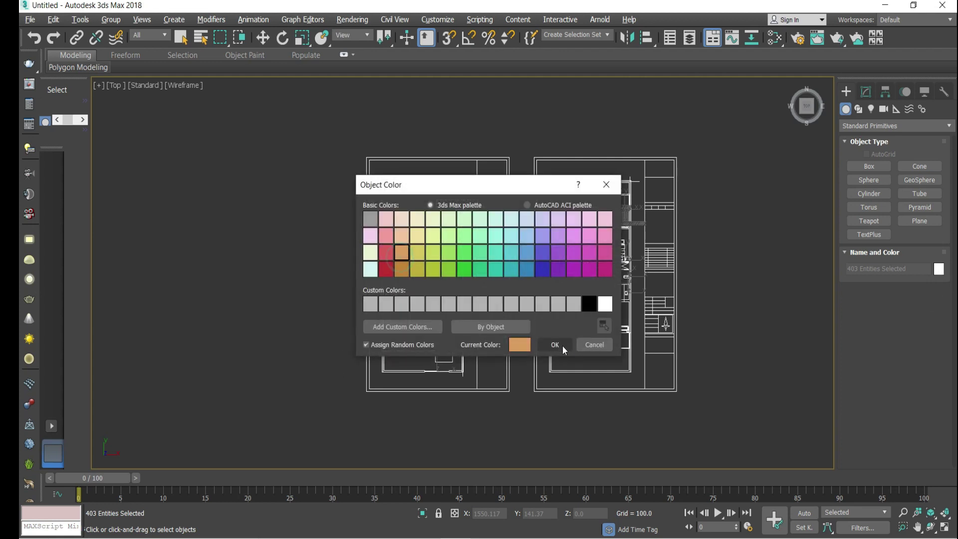
click(555, 345)
click(721, 284)
scroll(614, 207, up, 4)
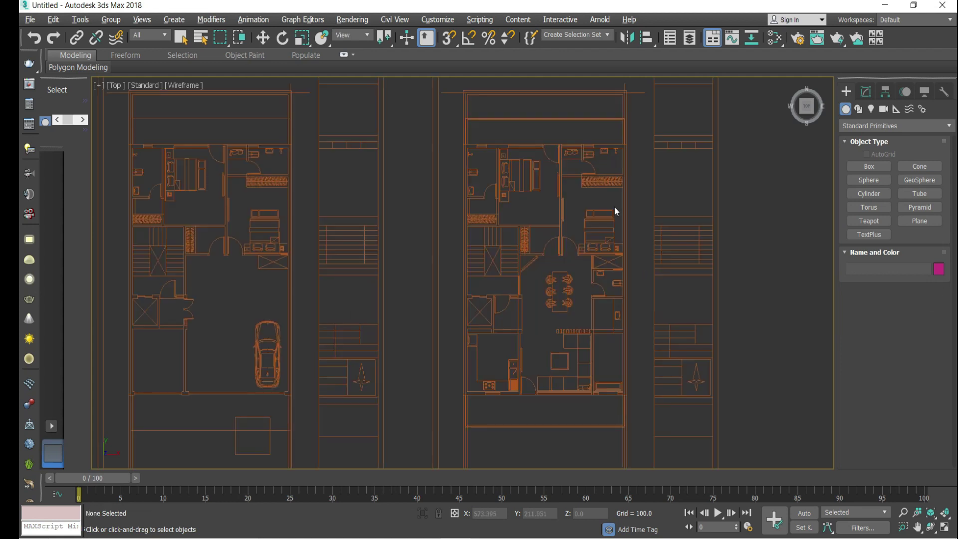
Activate the Wall tool from the AEC Extended object category
click(857, 127)
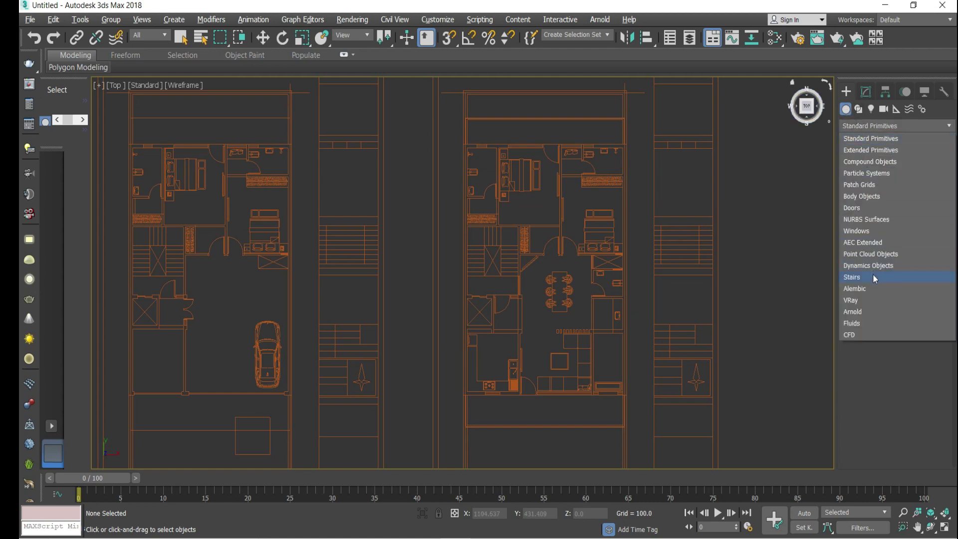
click(849, 126)
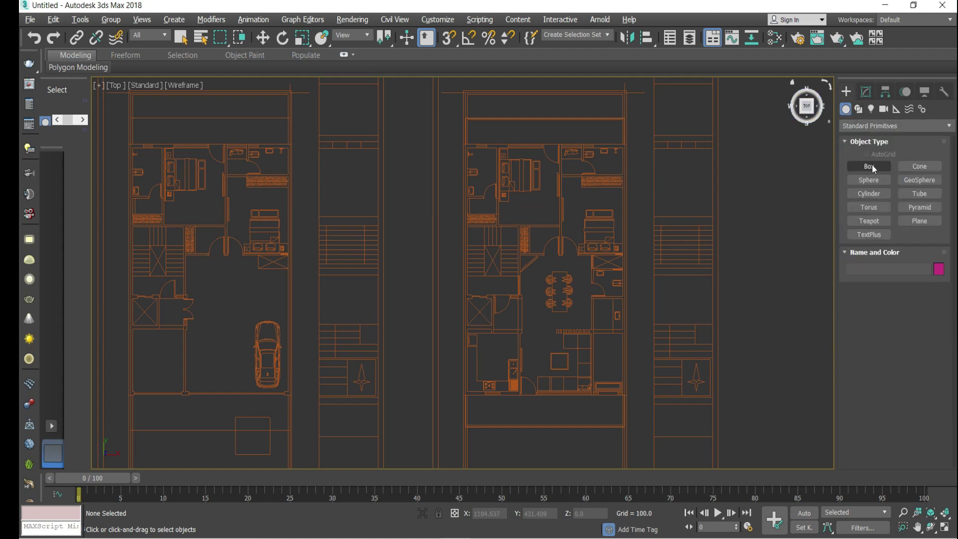
click(854, 125)
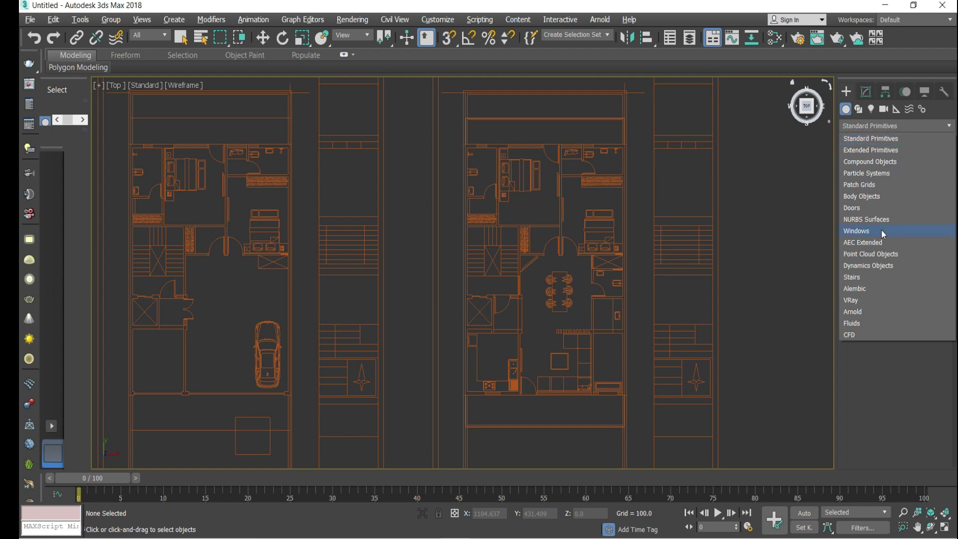
click(876, 243)
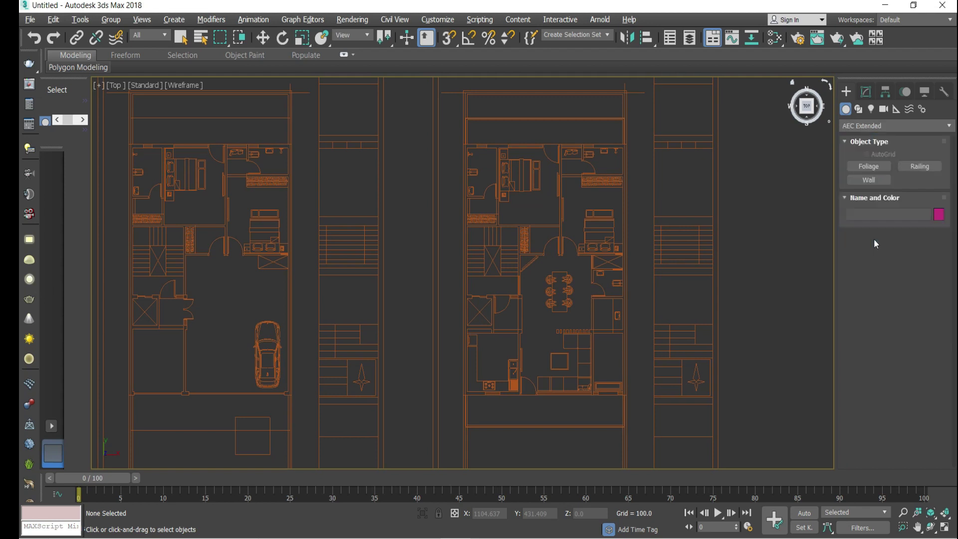
click(876, 181)
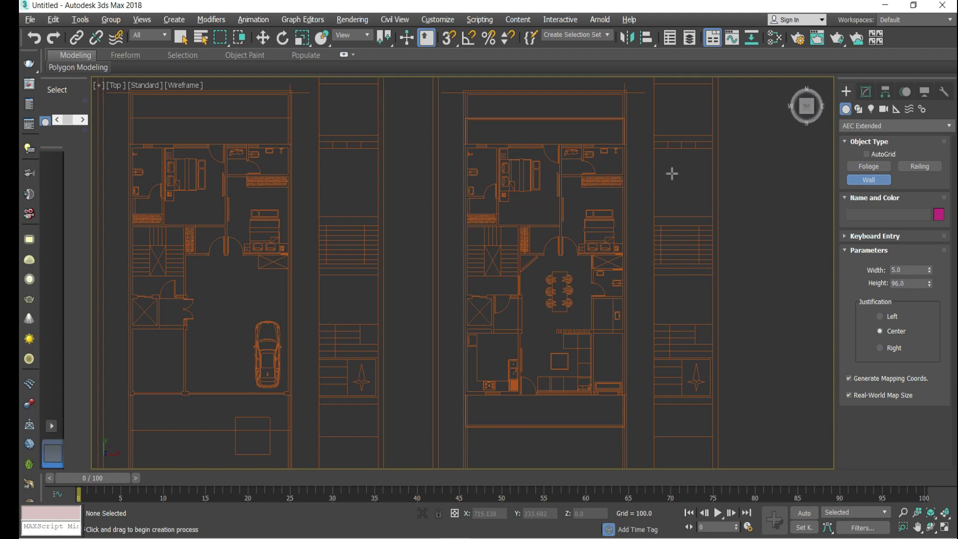
Set the display units to US Standard, Feet w/Fractional Inches, with 1/32 precision and feet as default units
click(437, 20)
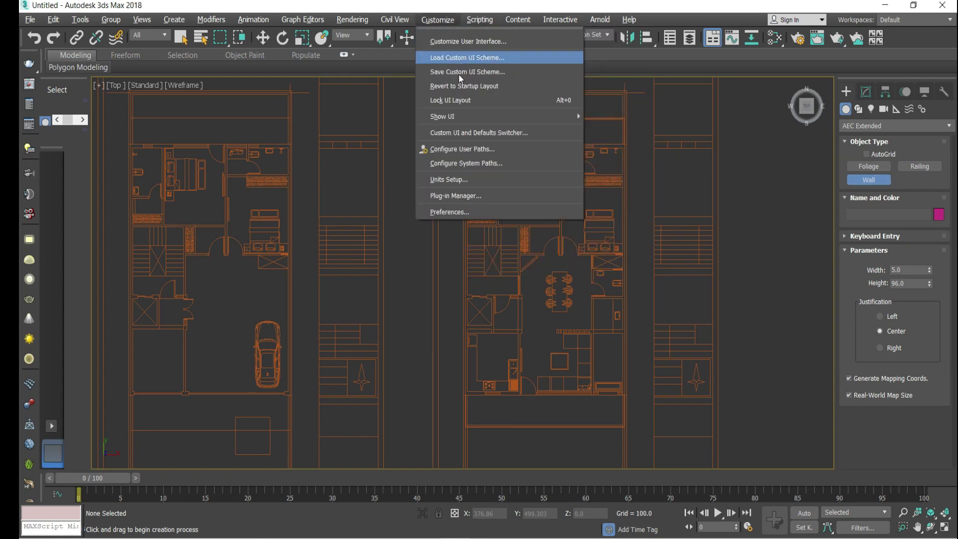
click(463, 176)
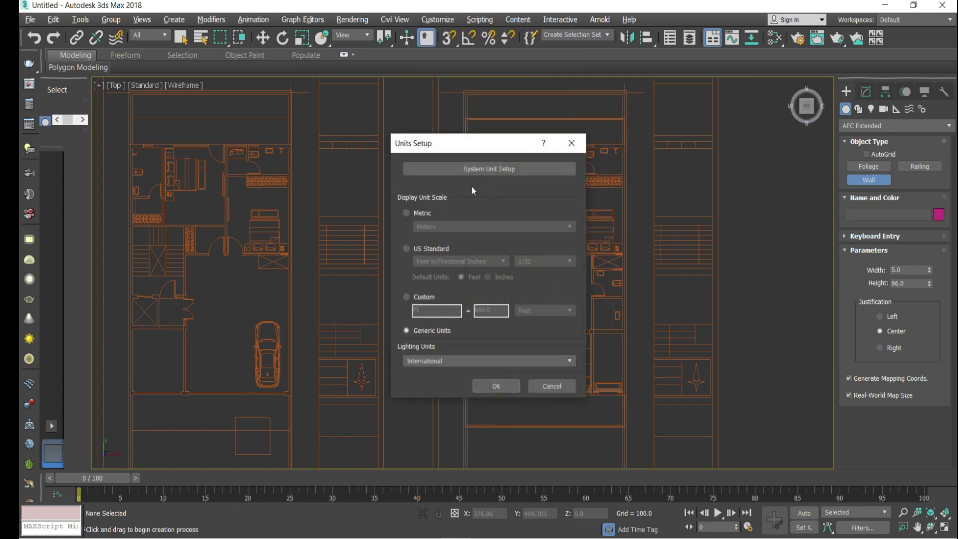
click(425, 249)
click(444, 261)
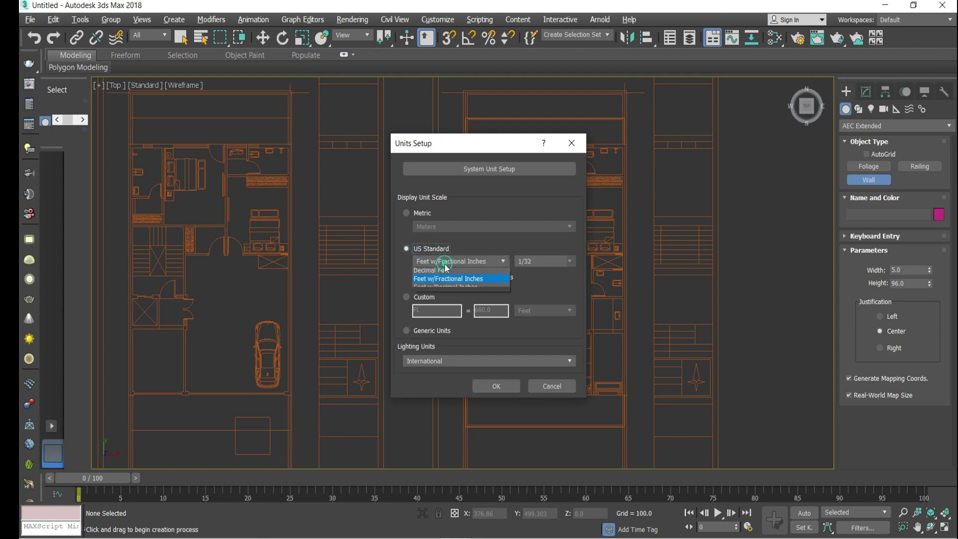
click(442, 307)
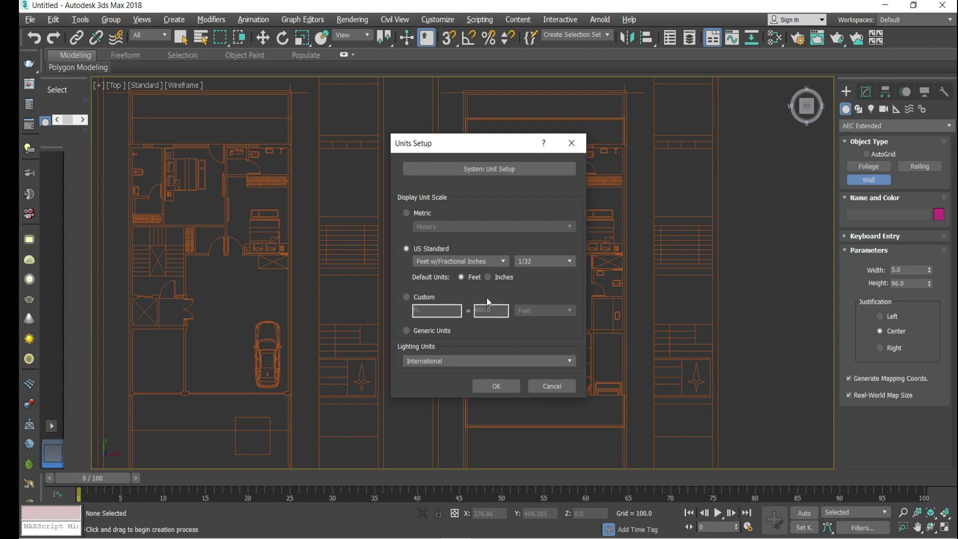
click(496, 389)
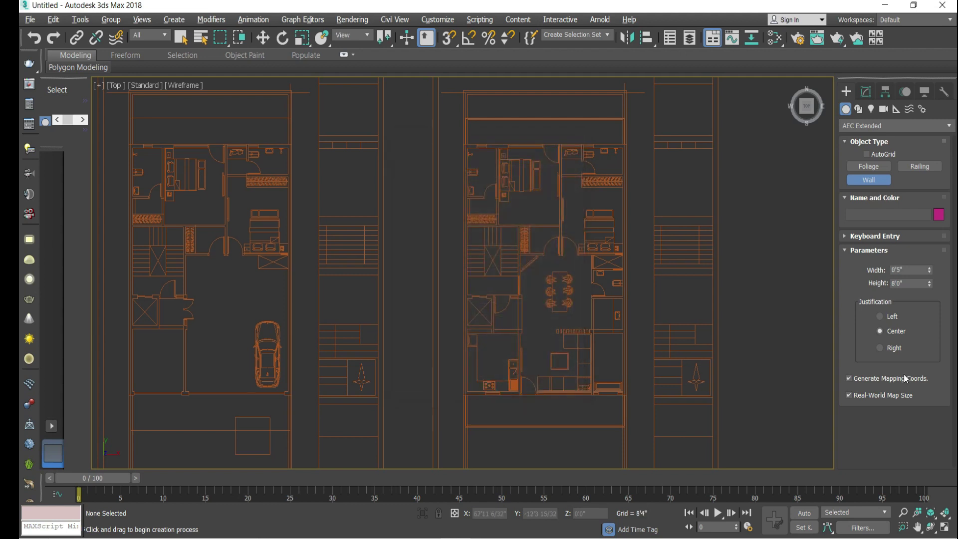
Set the wall's width to 0'9" and its height to 1'0"
double_click(911, 269)
text(9)
double_click(911, 283)
text(12)
key(Return)
scroll(111, 150, up, 10)
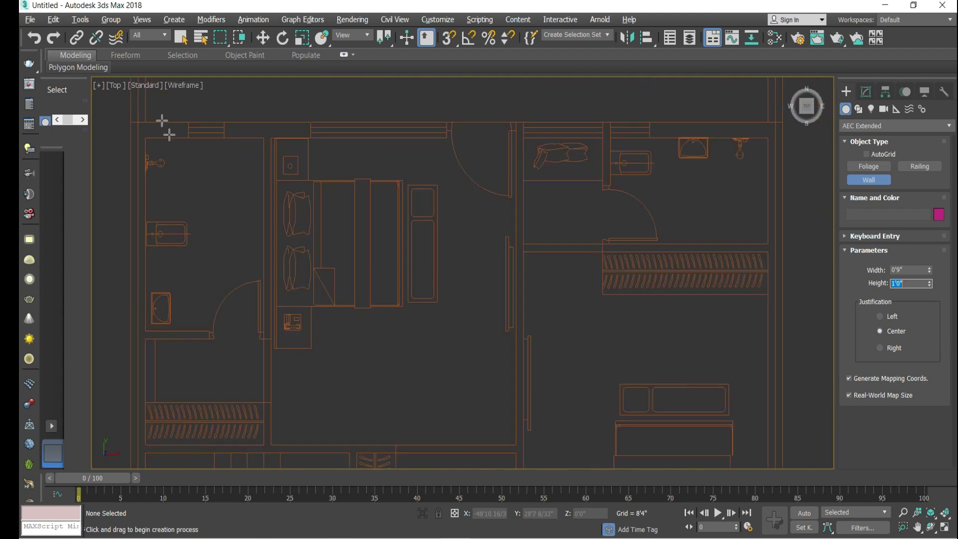
scroll(599, 224, down, 3)
scroll(369, 252, down, 3)
scroll(362, 214, up, 4)
scroll(345, 251, up, 3)
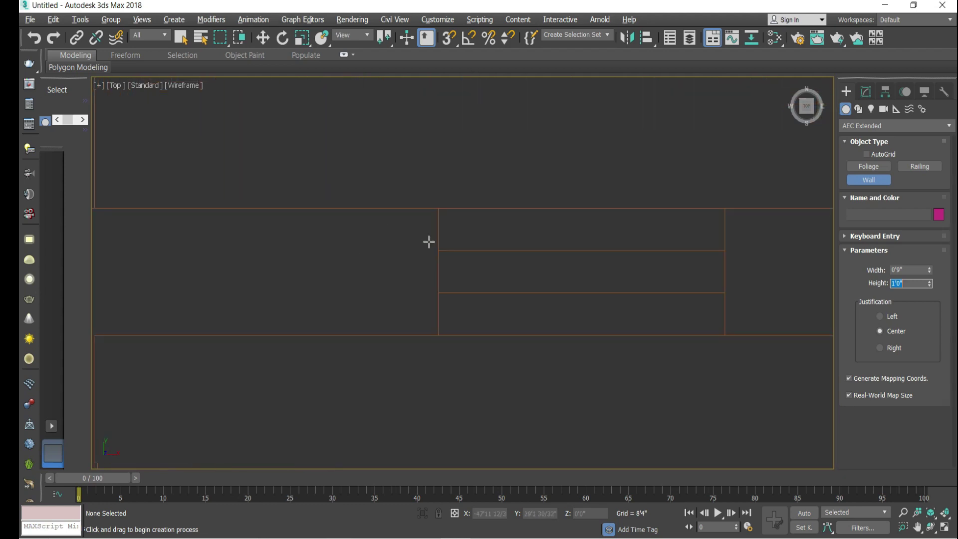
click(437, 208)
scroll(428, 218, up, 7)
scroll(474, 165, down, 5)
scroll(501, 127, up, 5)
right_click(509, 152)
scroll(432, 199, down, 2)
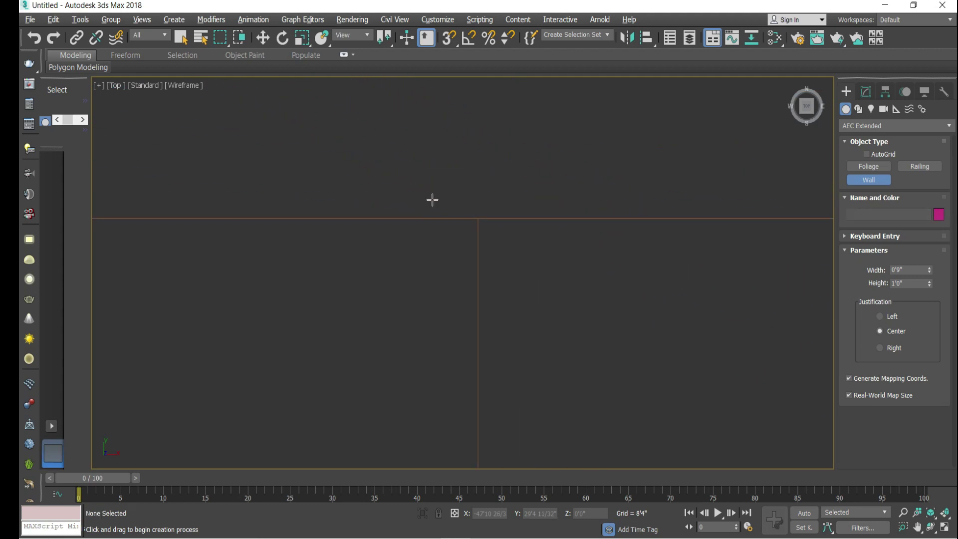
Turn on snapping for Vertex and disable the Grid Points snap
right_click(449, 41)
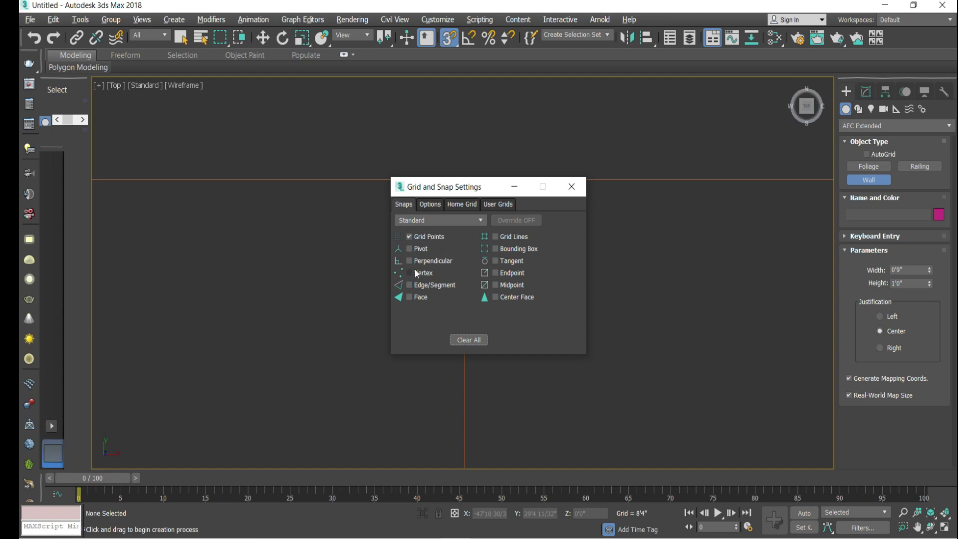
click(409, 237)
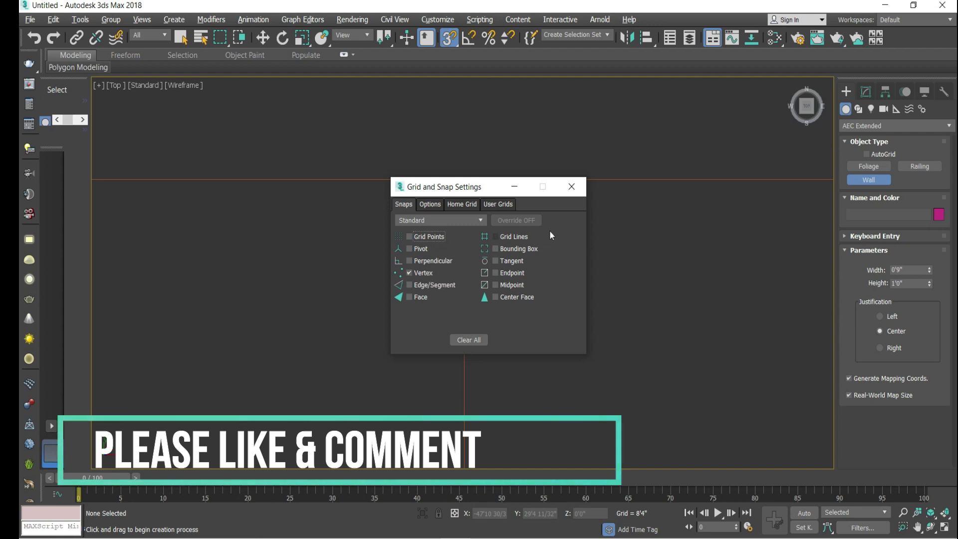
click(571, 188)
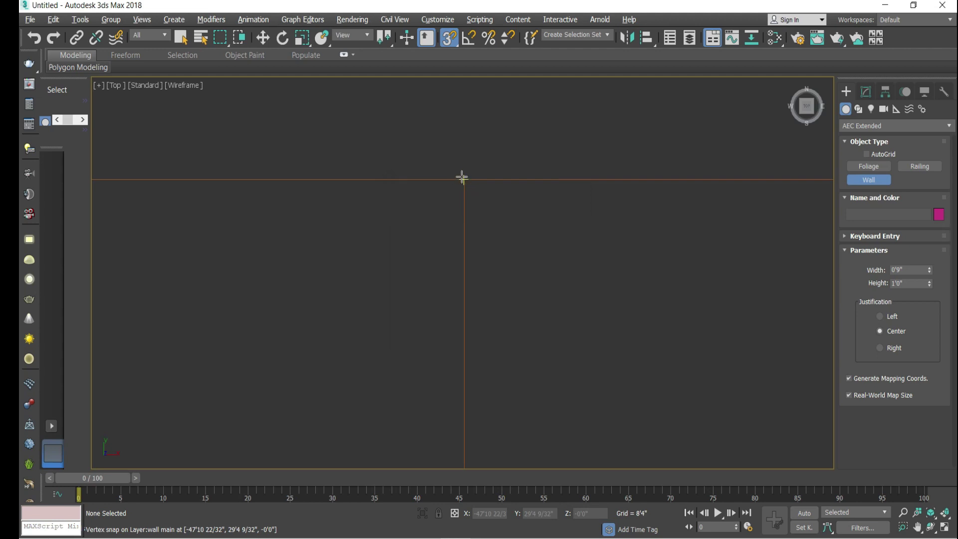
scroll(428, 169, down, 8)
scroll(431, 229, up, 2)
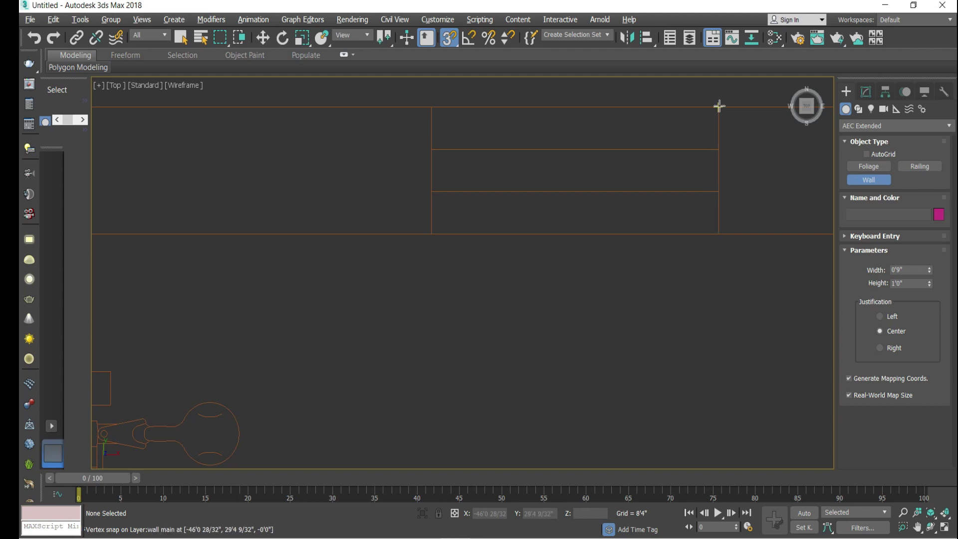
click(431, 105)
scroll(584, 260, down, 5)
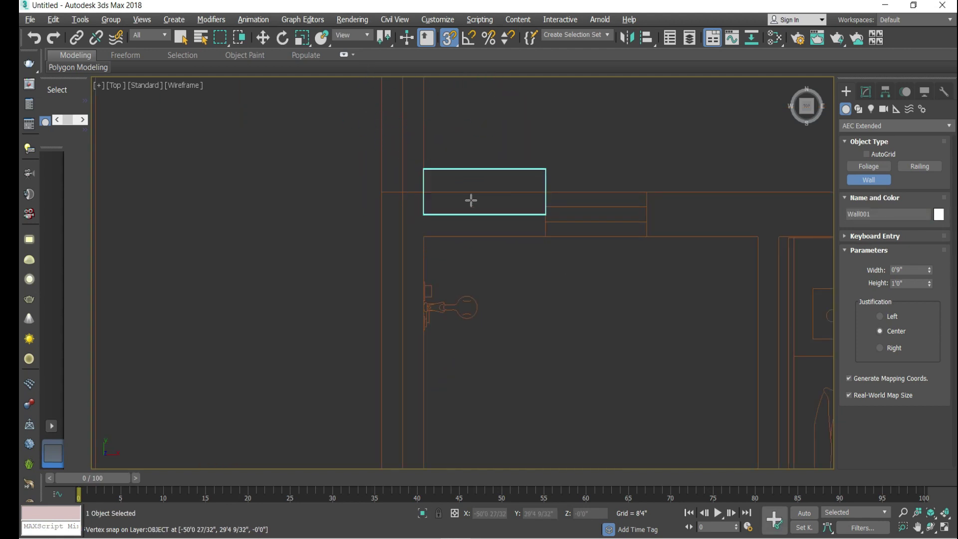
right_click(696, 214)
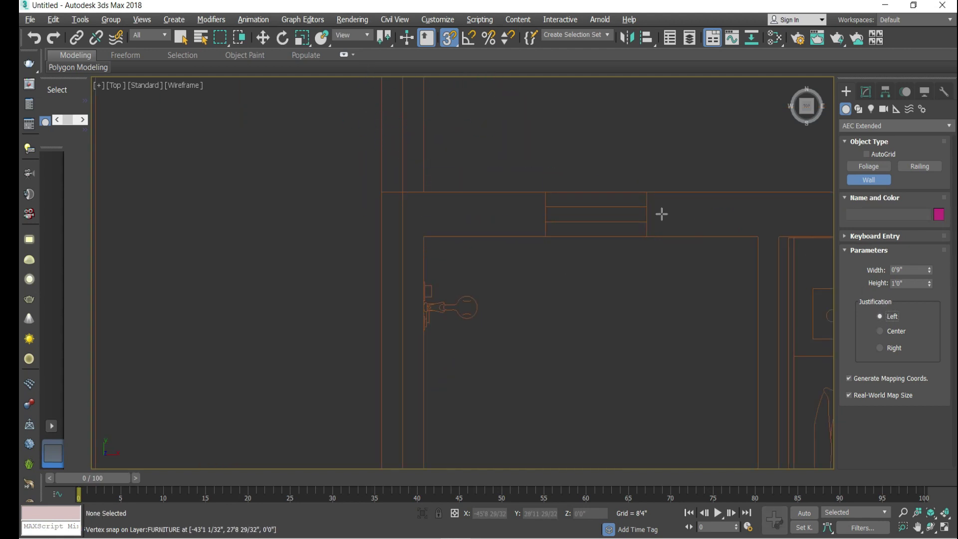
Set the wall justification to Left and trace the exterior wall from the plan's upper-left window around the corner to the front opening
click(546, 192)
right_click(552, 252)
click(546, 232)
scroll(462, 155, down, 6)
click(458, 164)
middle_drag(469, 379, 469, 250)
scroll(494, 430, up, 4)
click(546, 351)
right_click(558, 351)
Trace the short front wall piece at the foot of the inner partition on the first plan
click(293, 289)
click(349, 289)
right_click(359, 289)
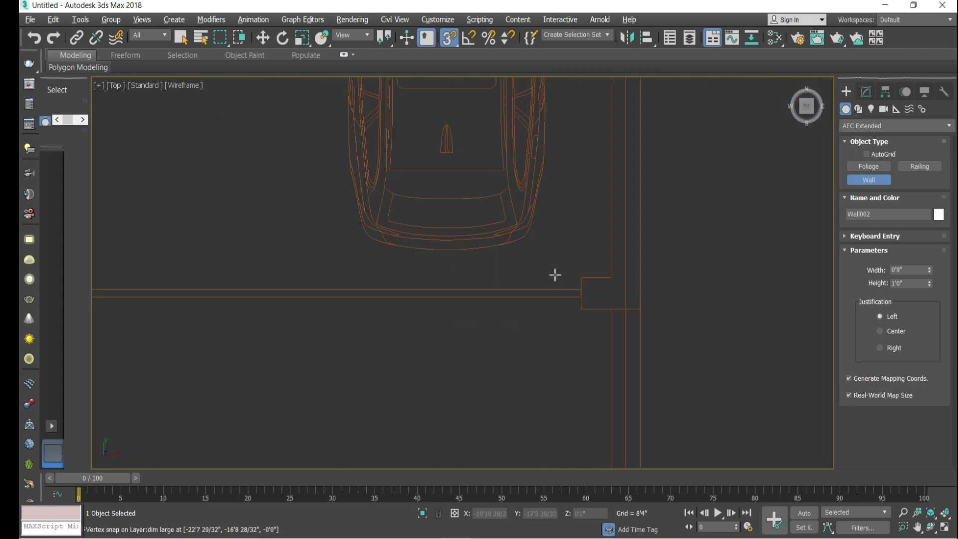
Trace the exterior wall on the opposite side of the first plan
scroll(551, 274, down, 6)
scroll(607, 311, up, 6)
middle_drag(601, 300, 622, 132)
click(623, 133)
scroll(582, 130, up, 3)
click(496, 138)
right_click(479, 142)
Trace the horizontal wall directly below the crossed shaft on the first plan
scroll(603, 135, down, 6)
middle_drag(604, 462, 551, 346)
scroll(550, 193, up, 6)
scroll(636, 287, down, 6)
scroll(374, 417, up, 5)
middle_drag(374, 417, 369, 256)
click(273, 291)
click(674, 293)
Trace the two short wall pieces flanking the first plan's shaft opening and the short piece beside the adjacent door
click(321, 238)
click(358, 237)
click(476, 236)
click(528, 237)
click(755, 266)
click(723, 266)
Trace a straight stretch of exterior wall on the neighbouring second plan
scroll(723, 265, down, 6)
middle_drag(444, 153, 389, 229)
scroll(424, 215, down, 3)
middle_drag(534, 439, 558, 391)
middle_drag(479, 90, 374, 155)
scroll(803, 160, up, 8)
click(517, 113)
click(781, 115)
Trace the remaining exterior wall stretches of the second plan between their corners and openings
scroll(724, 101, down, 6)
scroll(732, 462, up, 8)
click(699, 295)
scroll(699, 295, down, 2)
click(624, 300)
click(448, 299)
click(453, 293)
click(295, 294)
Trace the short front wall pieces between the openings on the second plan
scroll(295, 295, down, 5)
middle_drag(413, 273, 631, 214)
click(470, 242)
click(417, 242)
scroll(361, 304, down, 4)
scroll(412, 381, up, 8)
click(364, 189)
click(473, 191)
click(553, 190)
click(601, 186)
Trace the two short wall pieces on either side of the second plan's shaft opening
scroll(366, 309, up, 8)
click(364, 302)
click(403, 299)
click(521, 298)
click(575, 297)
Trace the wall below the second plan's shaft and up along the side of the adjoining small room
scroll(576, 297, down, 5)
scroll(572, 331, up, 4)
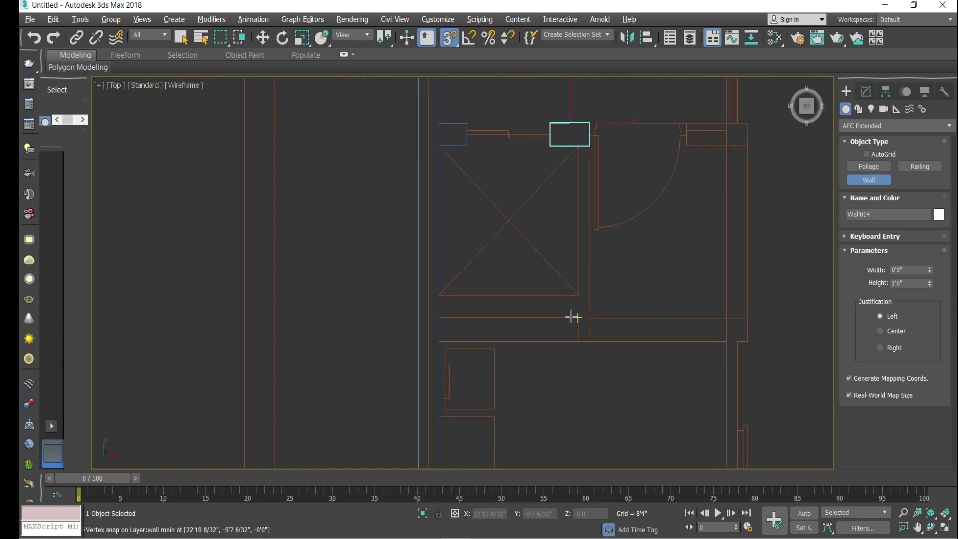
click(723, 318)
click(727, 124)
Trace the short wall from the second plan's exterior wall to the partition beside the living area
scroll(469, 218, down, 5)
scroll(794, 258, up, 5)
click(786, 272)
click(593, 266)
Set the wall's width to 0'4 16/32" and trace the first thin interior partition
scroll(593, 265, down, 7)
scroll(621, 188, up, 7)
scroll(621, 189, down, 6)
scroll(582, 327, up, 5)
scroll(564, 326, down, 4)
drag(909, 270, 843, 272)
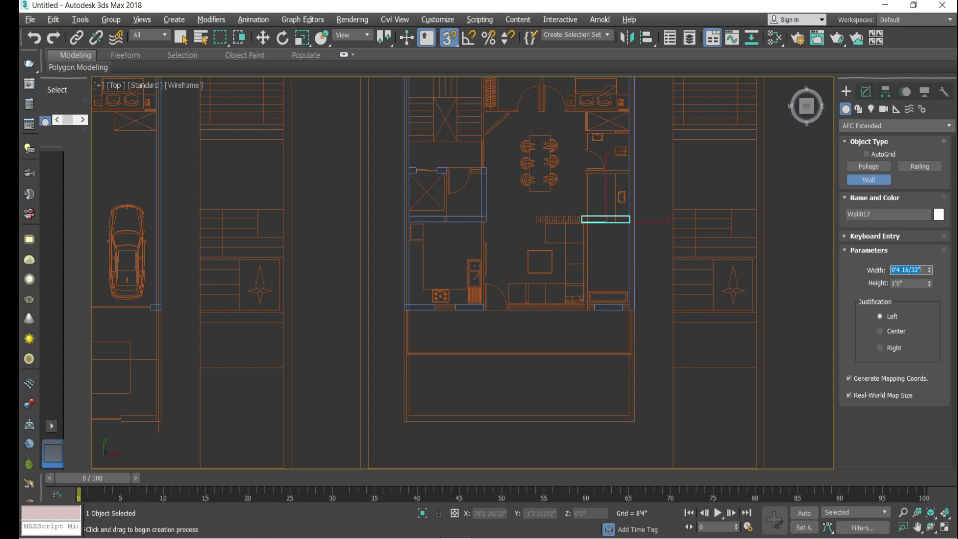
scroll(564, 280, down, 5)
scroll(302, 165, up, 8)
click(301, 165)
scroll(442, 148, down, 6)
scroll(555, 151, up, 7)
click(552, 155)
Trace two more thin interior partitions along the plan's inner wall lines
scroll(523, 165, down, 8)
scroll(476, 254, up, 10)
click(500, 394)
scroll(501, 394, down, 7)
click(581, 195)
scroll(620, 218, down, 4)
click(312, 262)
click(494, 255)
click(513, 145)
Trace the thin partitions enclosing the first plan's rear bathroom, beside the bedroom and above the wardrobe
scroll(513, 145, down, 4)
click(613, 247)
scroll(539, 249, up, 7)
click(379, 230)
scroll(381, 229, down, 8)
scroll(386, 106, up, 5)
click(706, 114)
click(295, 188)
Trace the short partition between the toilet and the neighbouring alcove, from the rear wall to the door jamb
click(482, 144)
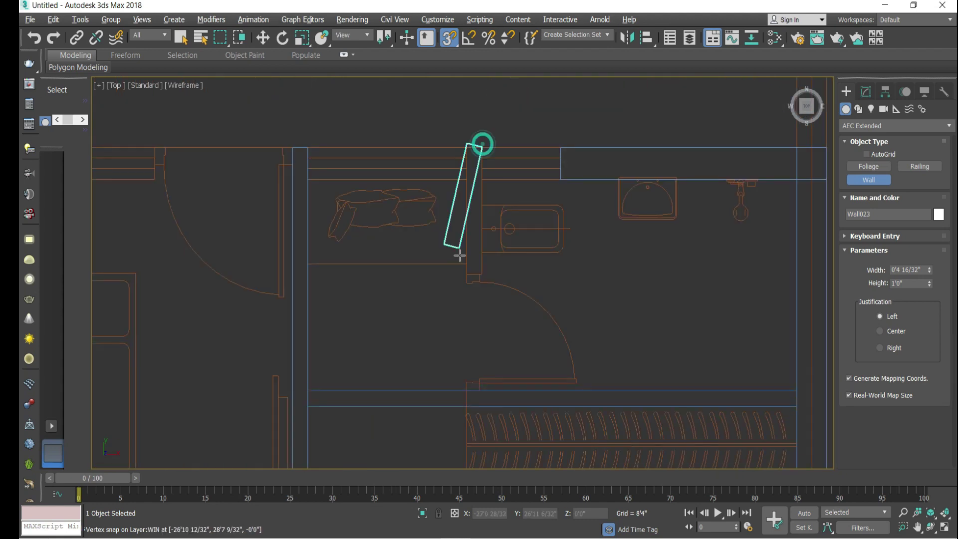
scroll(471, 267, up, 5)
click(505, 298)
right_click(505, 299)
Trace the horizontal thin partition further down the plan from one end to the other
scroll(508, 249, down, 9)
middle_drag(537, 442, 473, 315)
scroll(349, 255, up, 2)
scroll(344, 250, up, 8)
click(597, 306)
click(235, 306)
Trace the adjoining thin partition between its two end vertices
scroll(234, 306, down, 5)
click(423, 321)
scroll(423, 321, down, 4)
click(470, 365)
Trace a short horizontal partition piece and the thin partition that follows it
scroll(470, 365, down, 4)
scroll(449, 139, up, 4)
click(464, 161)
click(442, 160)
scroll(442, 159, down, 5)
scroll(420, 372, up, 4)
click(419, 372)
right_click(490, 438)
Trace the horizontal thin partition below the second plan's counter, ending at the door jamb
scroll(479, 299, down, 4)
scroll(383, 286, down, 4)
scroll(496, 333, down, 3)
scroll(582, 362, down, 3)
scroll(364, 169, up, 8)
click(493, 214)
click(248, 214)
right_click(249, 213)
Set the wall width to 9" and trace the next straight wall segment between its end vertices
drag(922, 269, 862, 273)
text(9")
key(Return)
click(412, 175)
scroll(429, 165, down, 5)
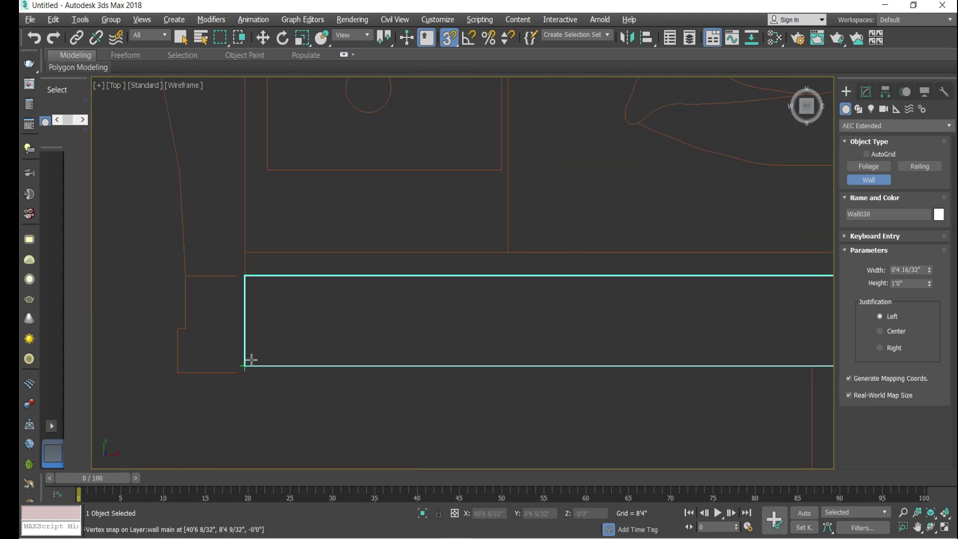
click(525, 318)
right_click(547, 284)
Trace the next wall down to its corner vertex and across to the far end of its second leg
scroll(558, 259, down, 5)
scroll(476, 276, up, 5)
click(441, 102)
scroll(437, 399, up, 4)
click(442, 336)
scroll(581, 300, down, 4)
click(715, 301)
right_click(716, 301)
Trace the next horizontal wall pieces along the plan, snapping to their end vertices
click(562, 297)
scroll(585, 398, down, 3)
scroll(567, 337, up, 7)
click(526, 327)
click(170, 325)
scroll(320, 270, down, 6)
scroll(574, 429, up, 5)
click(636, 355)
click(456, 356)
right_click(455, 356)
Trace the following wall through its corner vertices and finish it with the vertical run down the plan
click(559, 255)
scroll(530, 270, up, 3)
click(362, 240)
scroll(445, 377, down, 3)
scroll(507, 335, down, 5)
scroll(393, 242, up, 6)
scroll(424, 143, up, 2)
scroll(419, 244, up, 5)
click(444, 196)
scroll(447, 240, down, 3)
click(461, 440)
right_click(462, 434)
Trace another wall segment from its upper vertex to the vertex further down the plan
scroll(464, 394, down, 6)
scroll(630, 205, up, 5)
click(656, 183)
click(593, 405)
right_click(585, 431)
Trace the next wall through its plan vertices, ending with a short vertical leg
scroll(584, 399, down, 5)
scroll(532, 299, up, 6)
click(555, 320)
scroll(581, 245, down, 6)
click(451, 247)
click(451, 365)
right_click(449, 372)
Trace the last short wall piece between its plan vertices
scroll(451, 369, down, 5)
scroll(487, 349, up, 4)
click(487, 363)
click(474, 387)
right_click(492, 414)
Leave wall creation with nothing selected and show the traced walls in a maximized Perspective view
scroll(346, 272, down, 6)
scroll(593, 287, down, 3)
scroll(483, 286, down, 4)
scroll(319, 193, up, 6)
scroll(420, 196, down, 5)
click(181, 38)
click(213, 148)
key(alt+w)
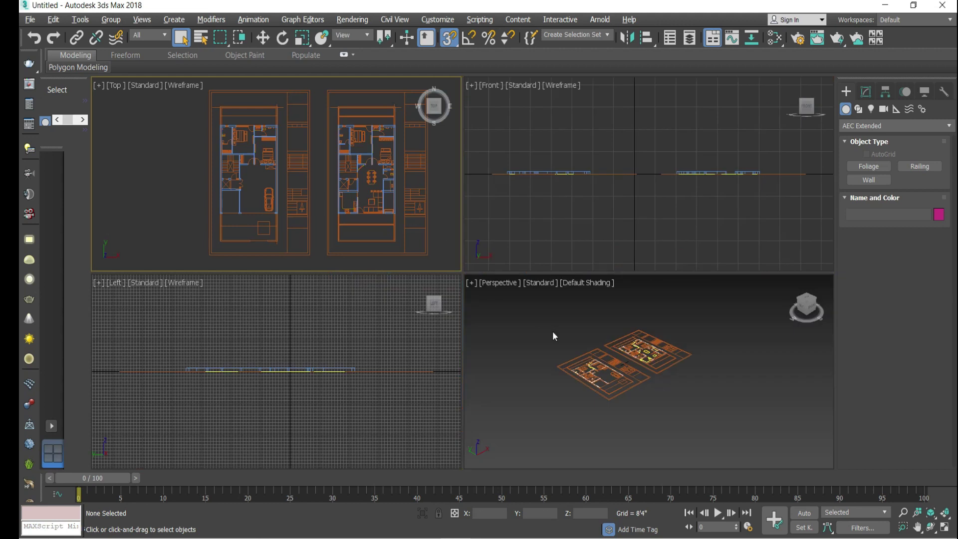
click(552, 331)
key(alt+w)
Convert the first plan's long outer wall beside the car to an Editable Poly
scroll(329, 264, up, 9)
scroll(349, 257, down, 4)
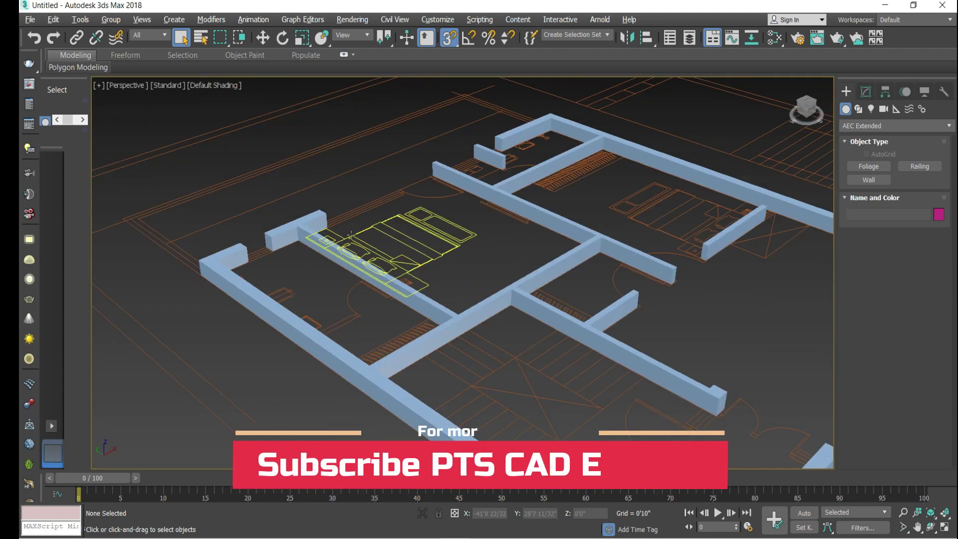
scroll(391, 277, down, 4)
scroll(532, 367, up, 6)
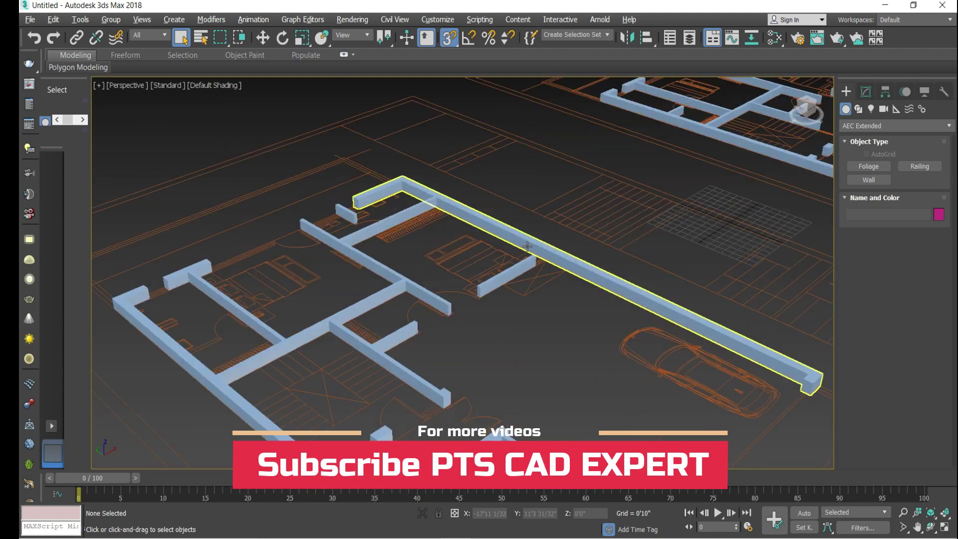
scroll(529, 244, down, 10)
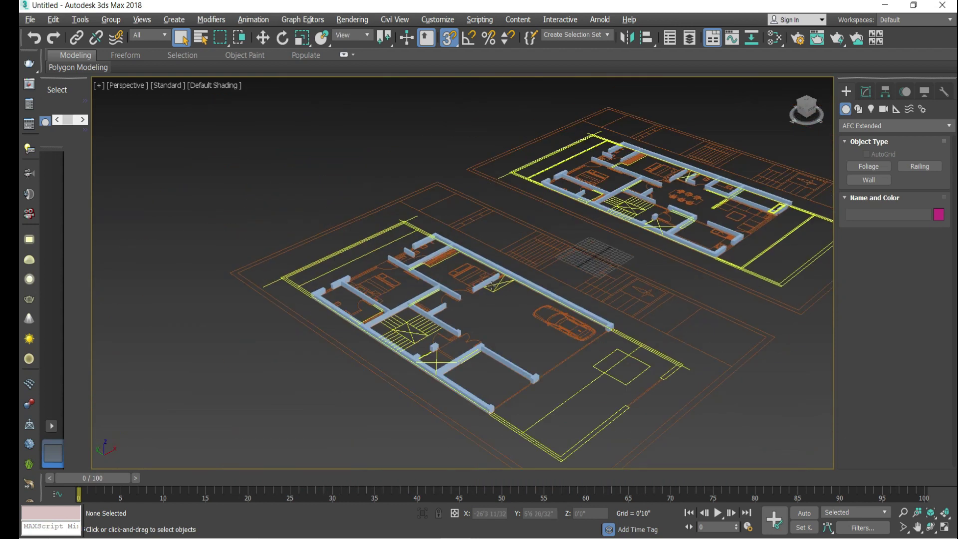
scroll(388, 266, up, 8)
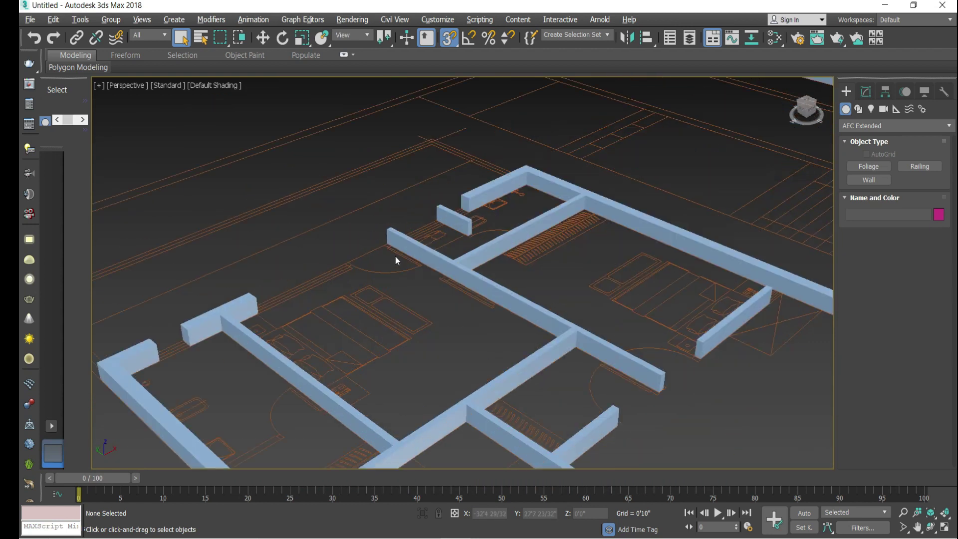
scroll(467, 201, down, 3)
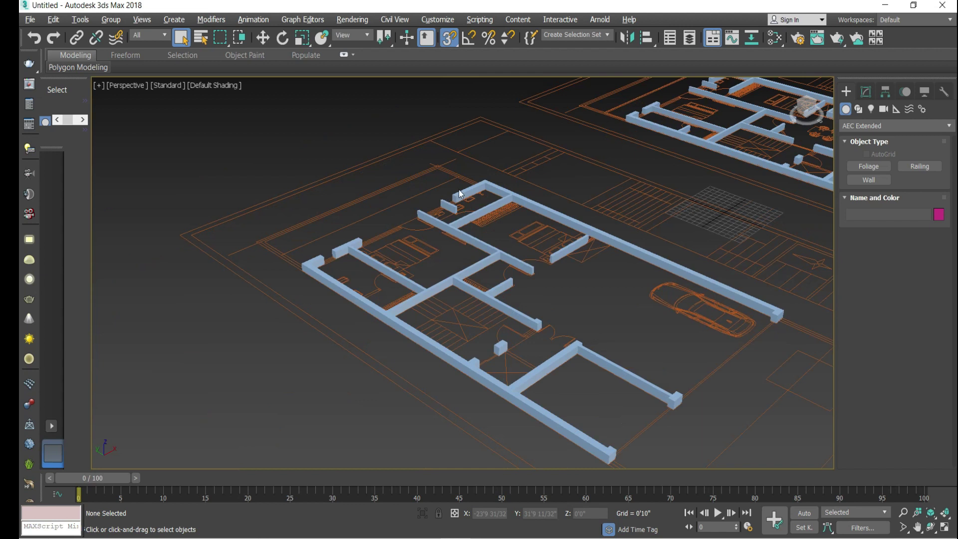
scroll(469, 199, up, 3)
click(474, 188)
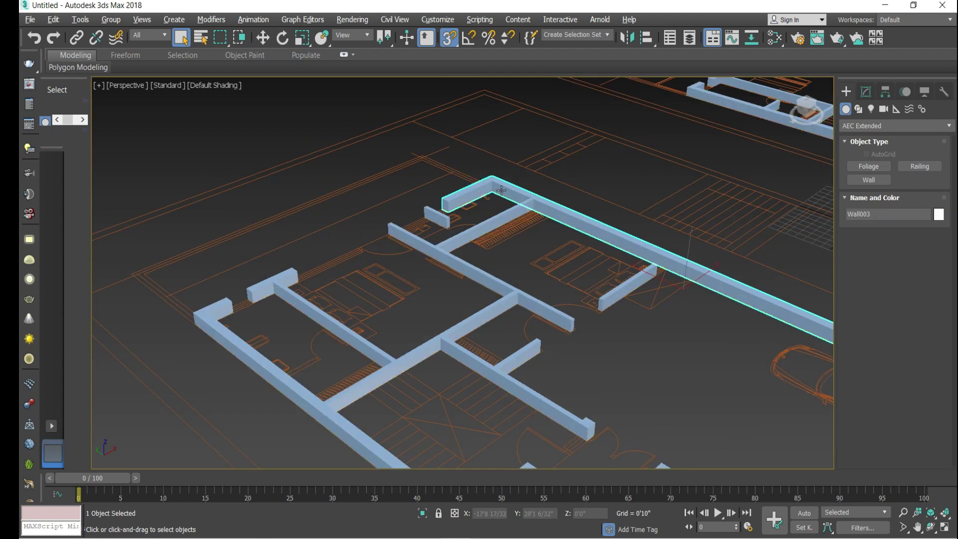
right_click(502, 186)
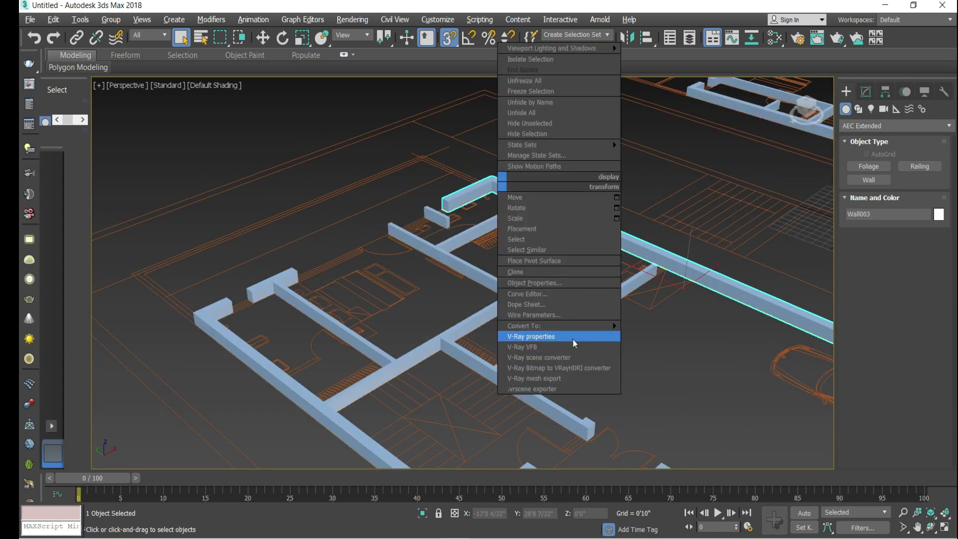
mouse_move(570, 326)
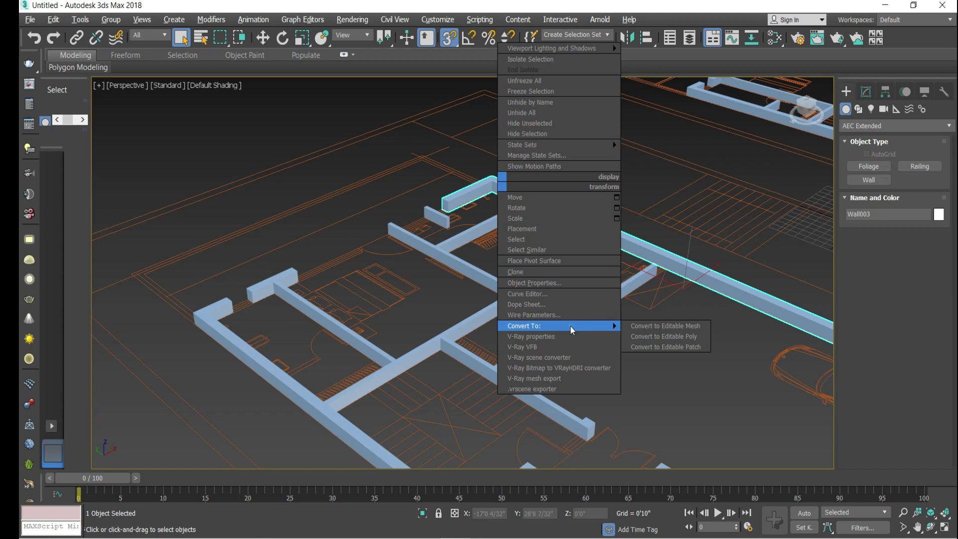
click(614, 322)
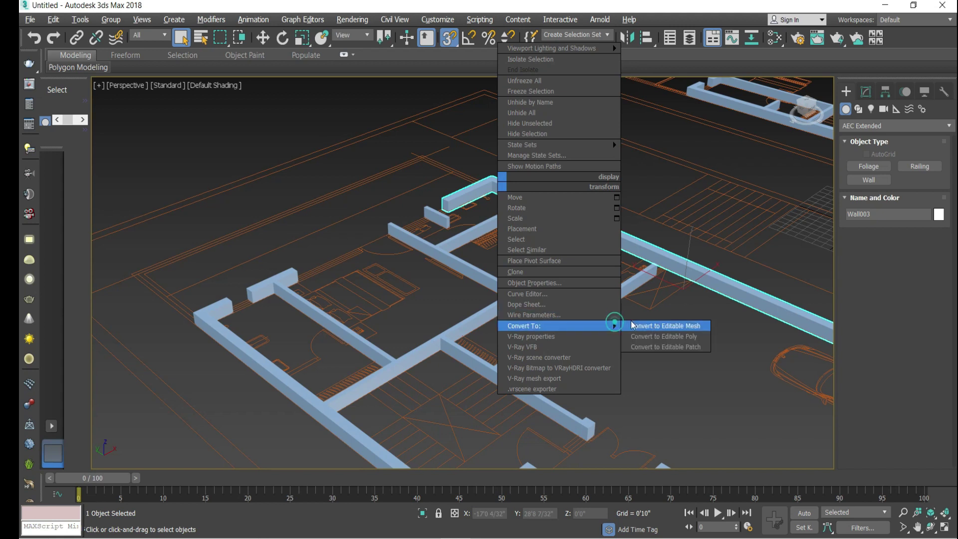
click(662, 335)
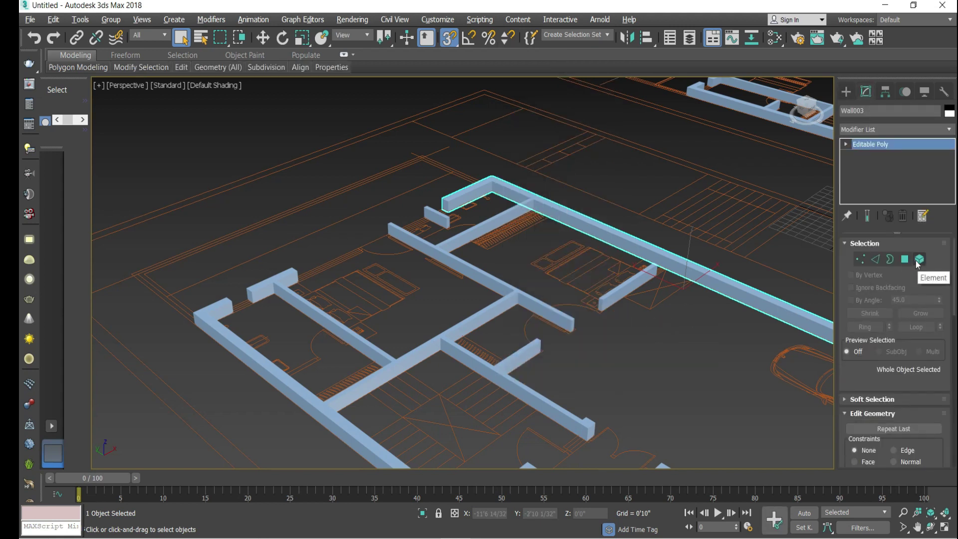
Widen the command panel to two columns and switch the converted wall to Element level
drag(831, 242, 705, 253)
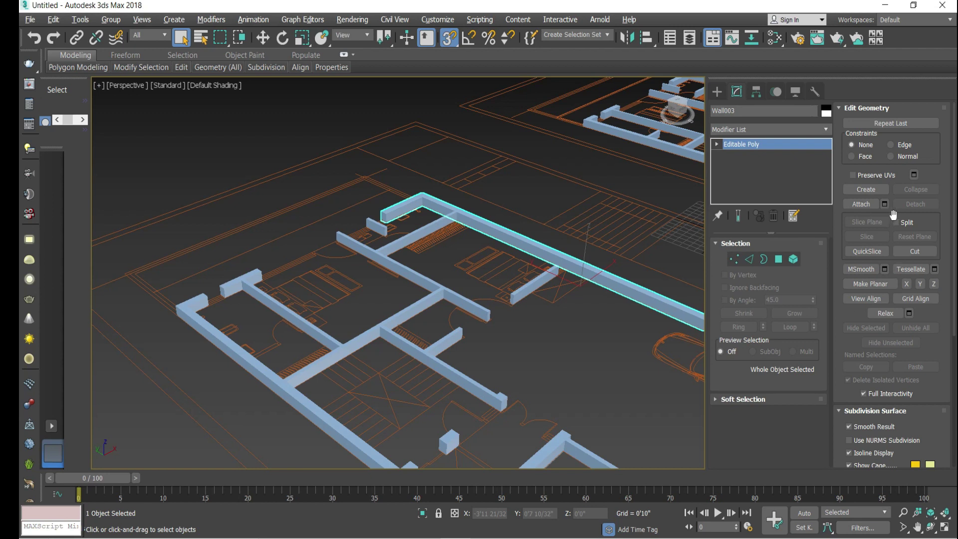
click(793, 260)
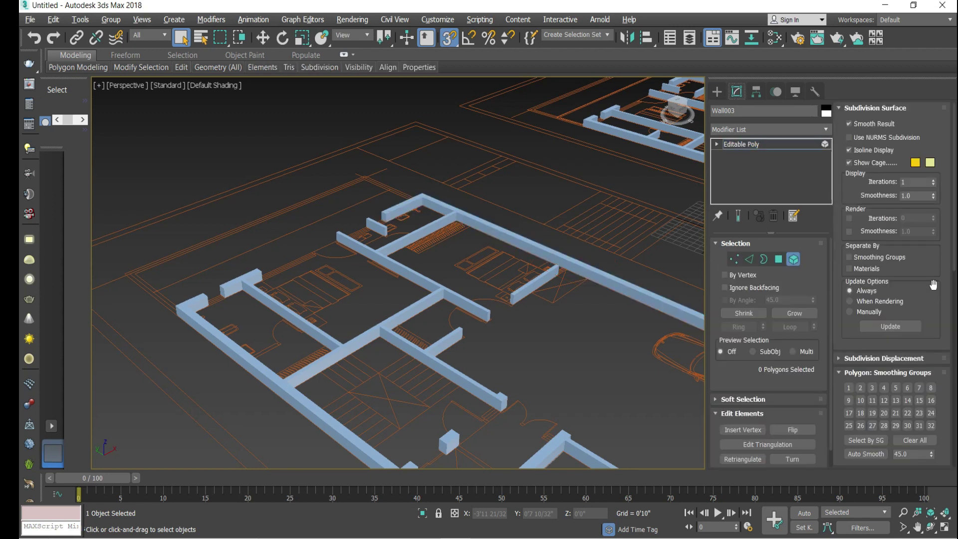
scroll(933, 285, down, 5)
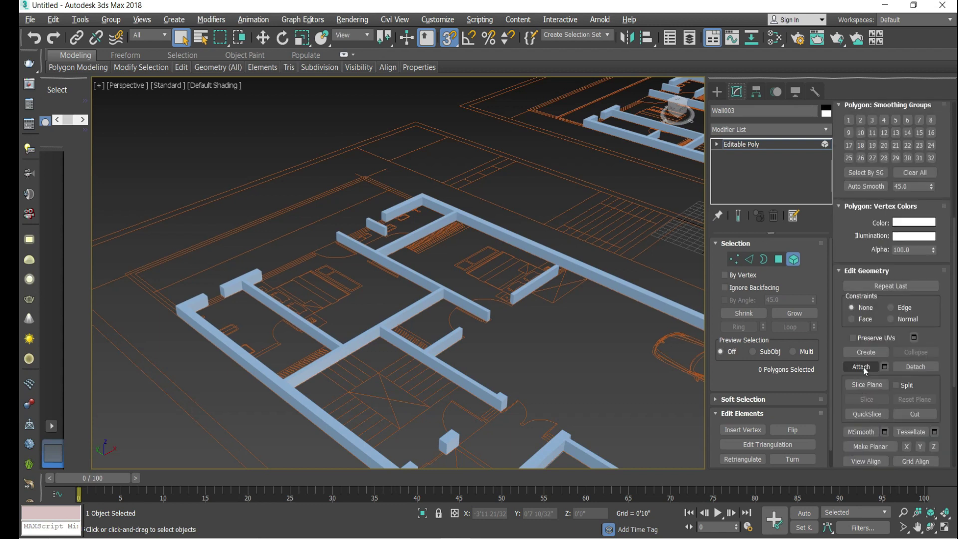
Attach the first plan's short bathroom partition and the neighbouring interior partitions to the converted wall
click(862, 367)
scroll(379, 210, up, 8)
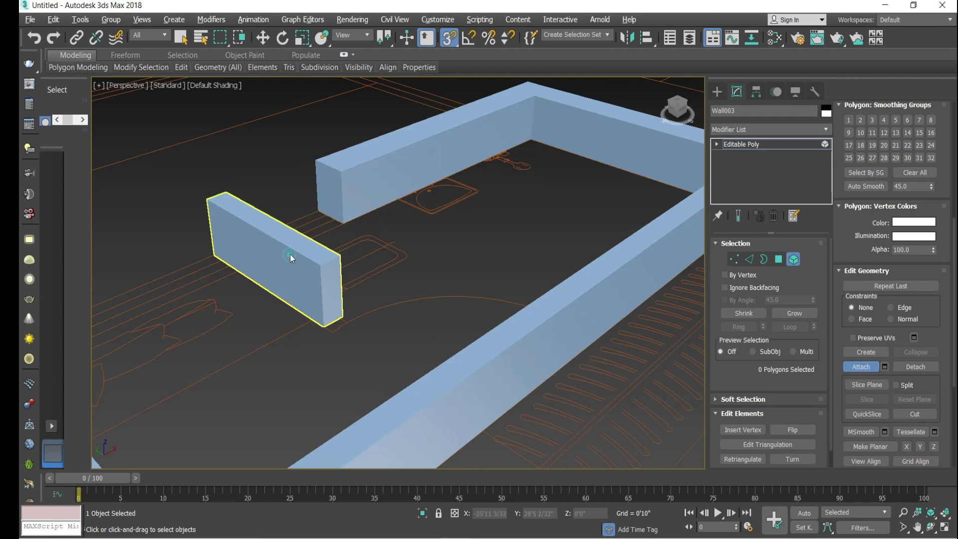
scroll(558, 331, down, 10)
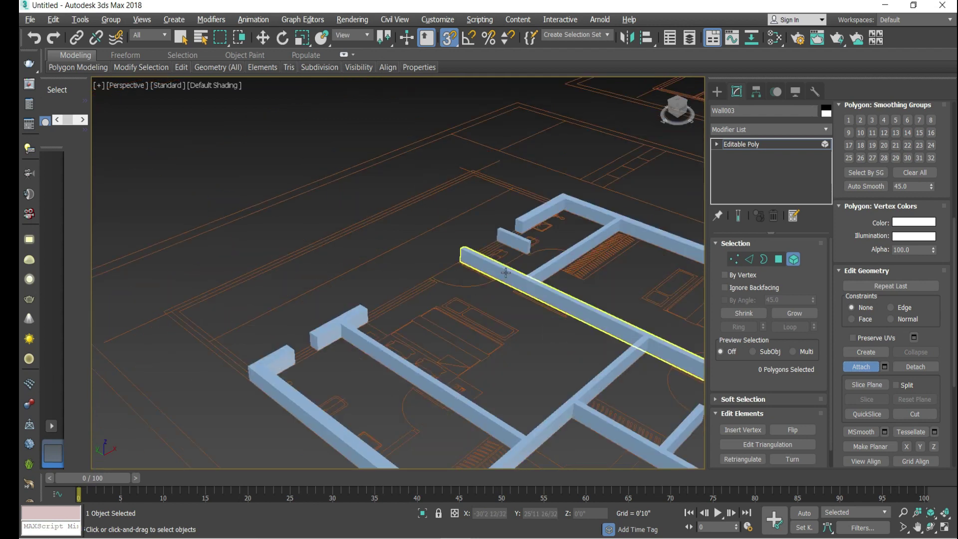
scroll(503, 272, down, 8)
scroll(684, 295, up, 6)
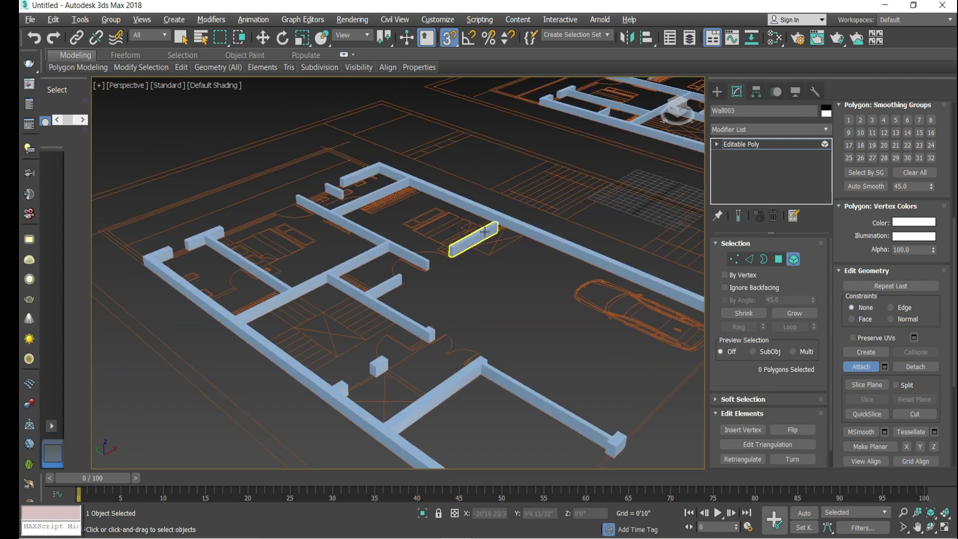
scroll(481, 224, up, 8)
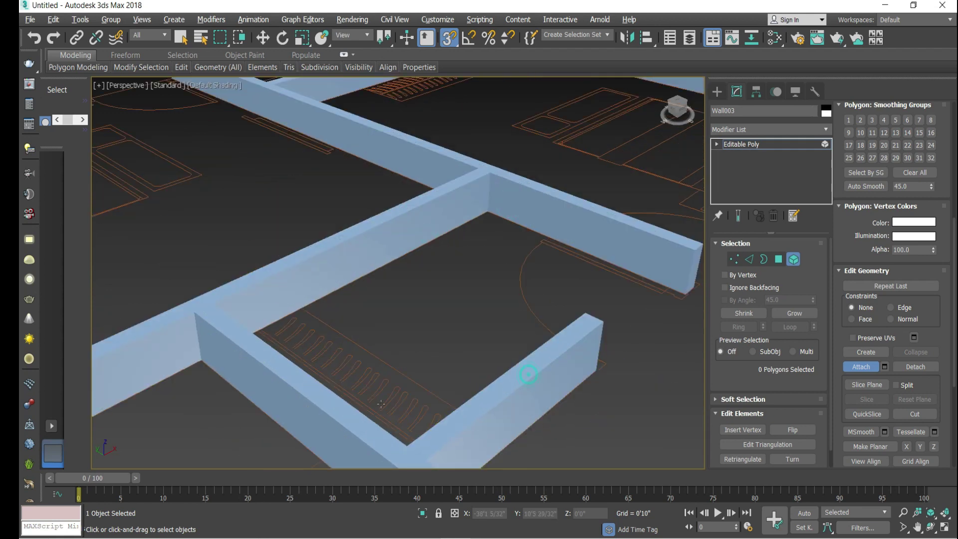
scroll(487, 238, down, 10)
scroll(402, 211, up, 8)
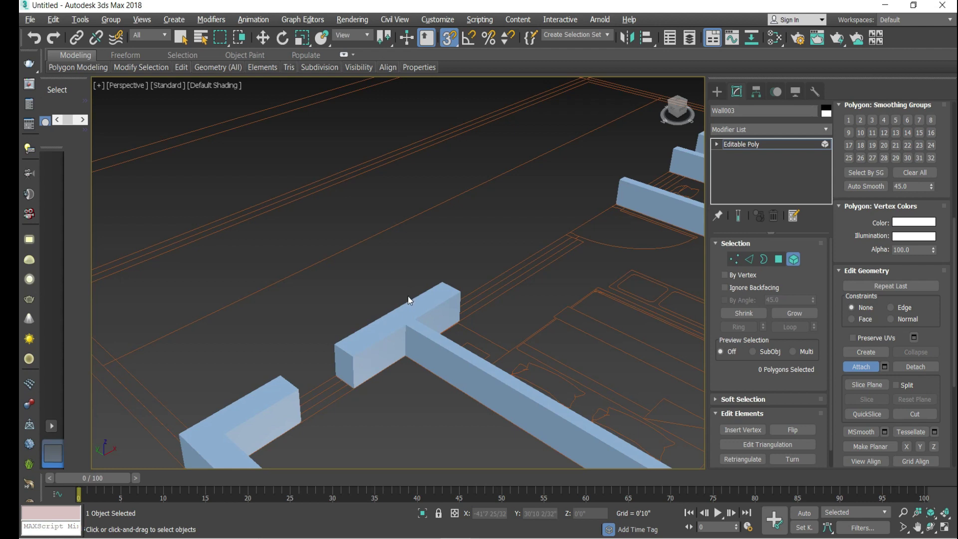
Attach the T-shaped rear wall piece with its partition and the opposite long outer wall to the converted wall
click(422, 336)
scroll(424, 237, down, 8)
scroll(414, 248, up, 5)
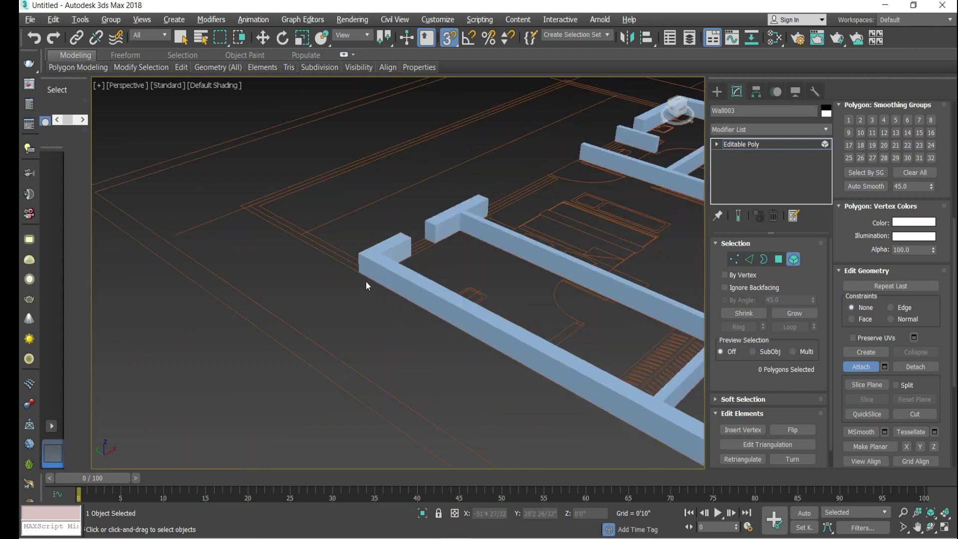
scroll(369, 265, up, 3)
click(370, 259)
scroll(363, 250, down, 9)
scroll(430, 282, up, 10)
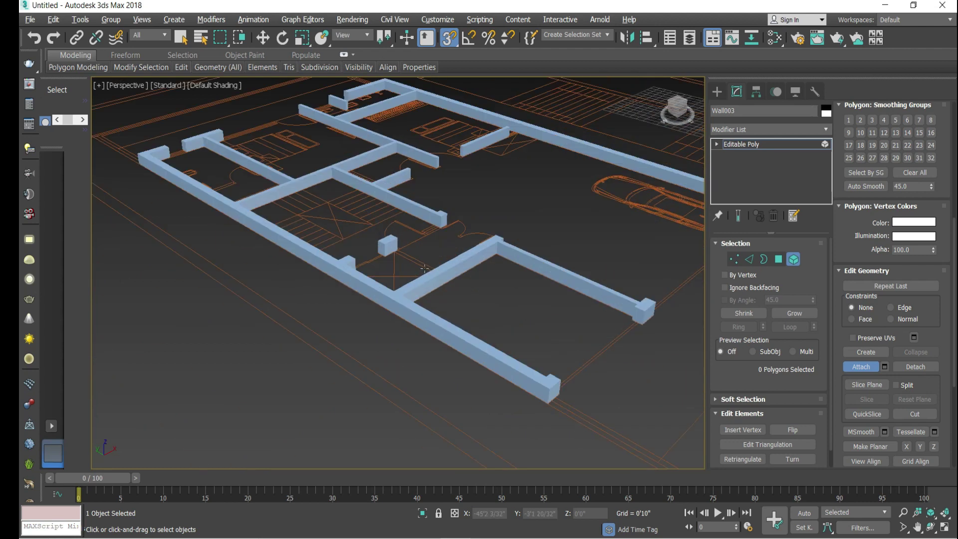
Attach the remaining walls around the staircase and front room of the first plan to the same object
click(291, 216)
click(395, 364)
scroll(299, 354, down, 10)
scroll(364, 337, up, 7)
click(424, 280)
scroll(546, 316, up, 7)
click(585, 362)
scroll(565, 328, down, 10)
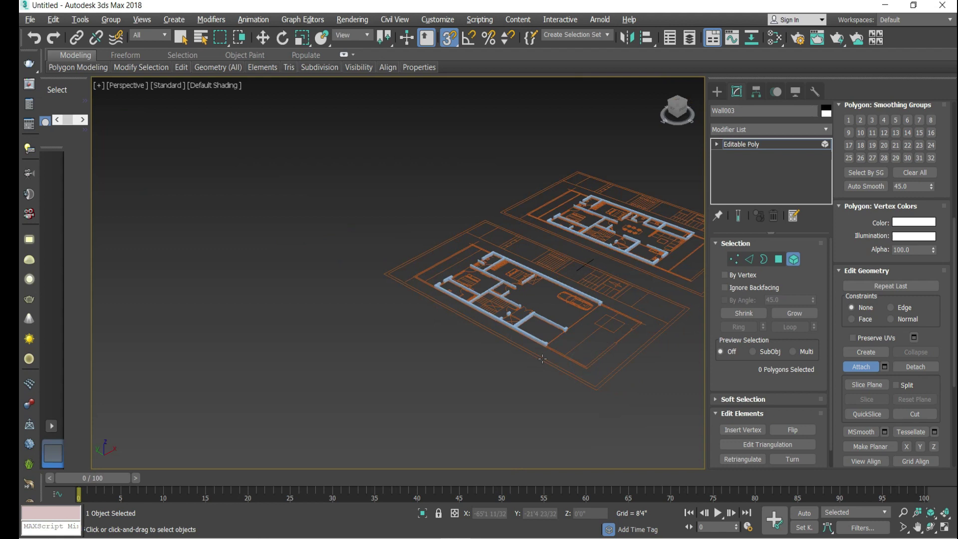
Examine the first plan's walls from the car porch to the rear rooms for pieces still left unattached
scroll(485, 336, up, 8)
scroll(465, 354, down, 5)
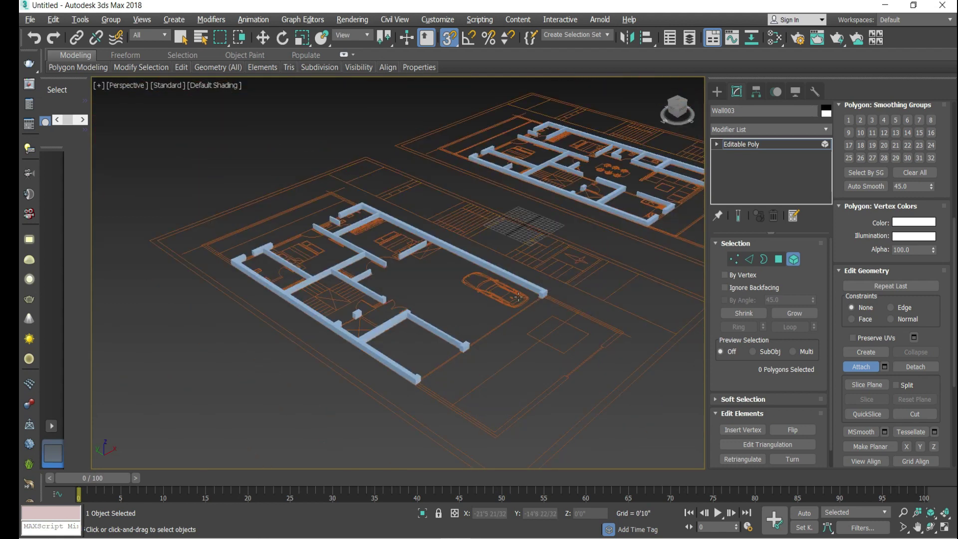
scroll(544, 292, up, 3)
scroll(576, 285, up, 6)
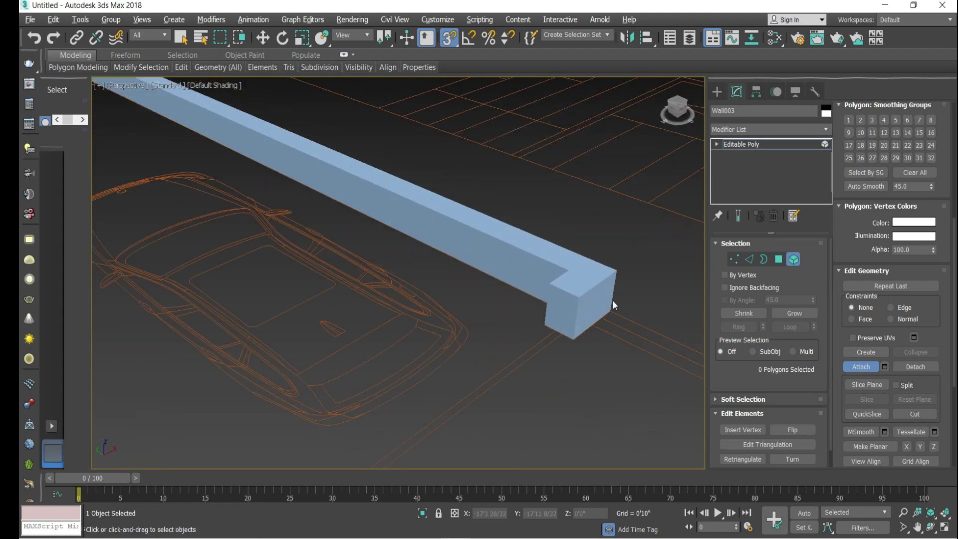
scroll(613, 300, down, 8)
scroll(601, 295, up, 12)
scroll(618, 297, down, 3)
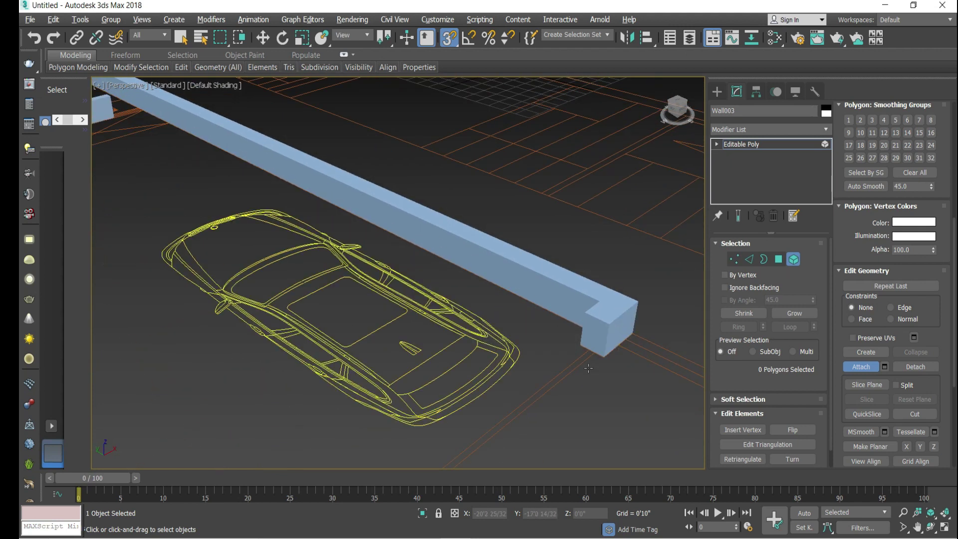
scroll(585, 344, down, 8)
scroll(413, 282, up, 5)
scroll(414, 281, up, 2)
scroll(379, 239, down, 4)
scroll(348, 202, up, 1)
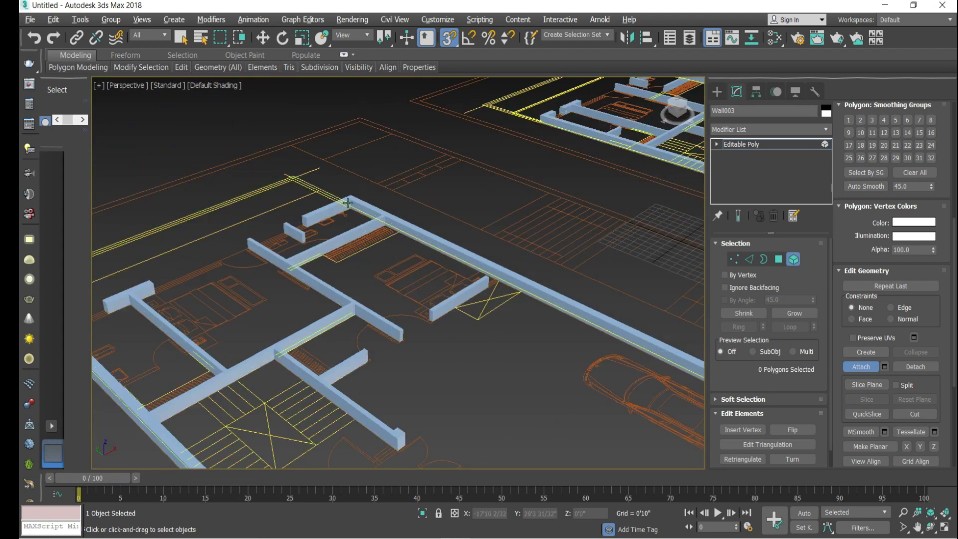
scroll(298, 231, up, 5)
scroll(310, 154, down, 5)
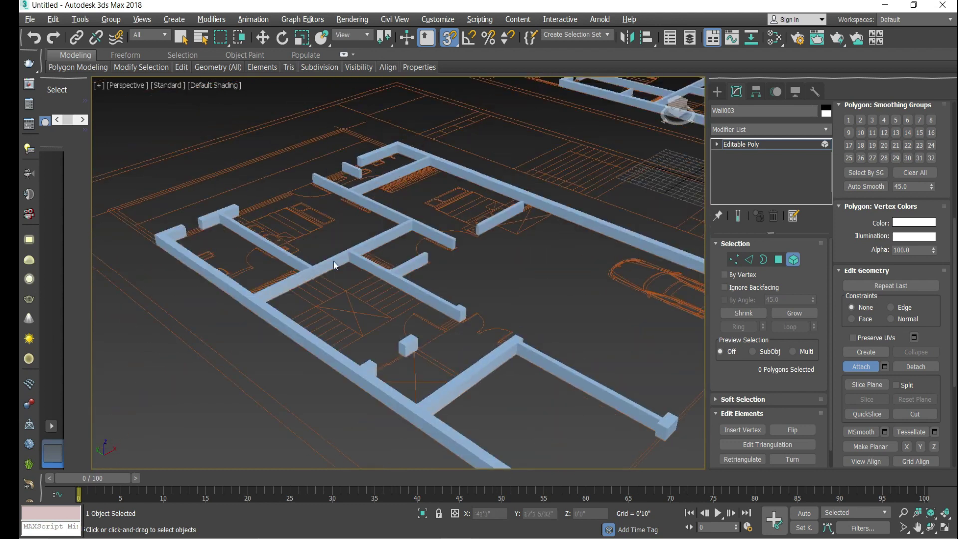
scroll(586, 320, down, 3)
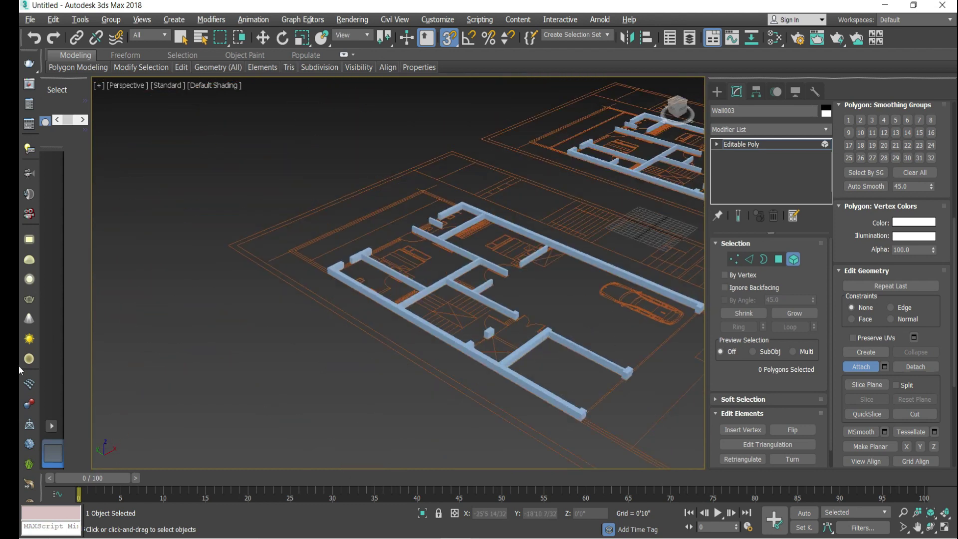
Finish attaching walls and switch the combined wall object to polygon-level editing
click(874, 367)
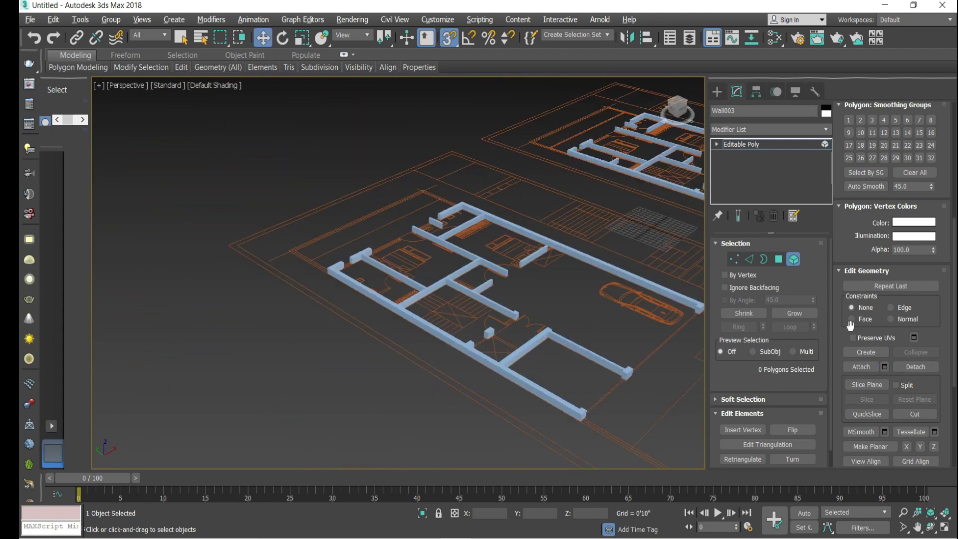
click(778, 259)
Select the top polygons of the short rear bathroom wall, its corner and the adjoining long outer wall
scroll(454, 207, up, 4)
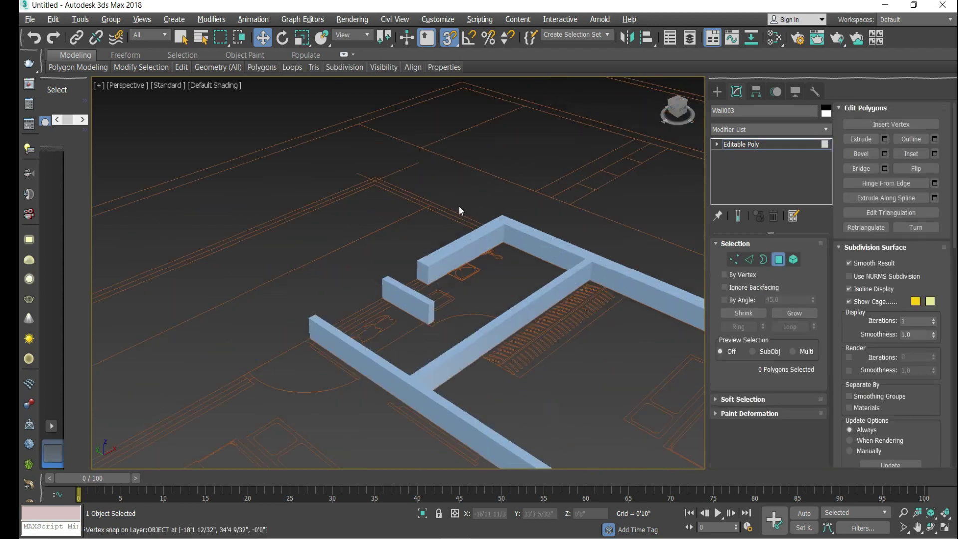
scroll(476, 233, up, 3)
click(475, 232)
ctrl+click(536, 207)
scroll(479, 205, down, 3)
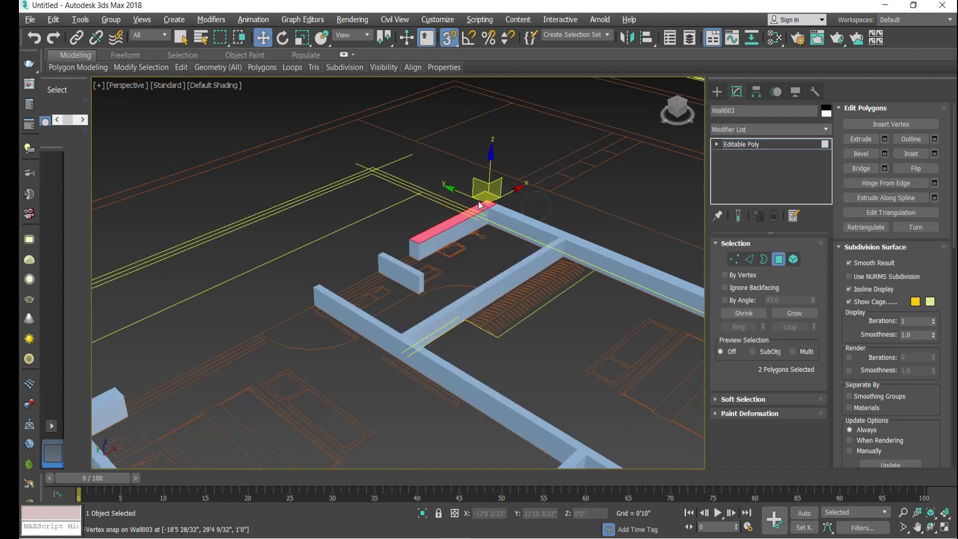
scroll(479, 204, up, 5)
click(477, 212)
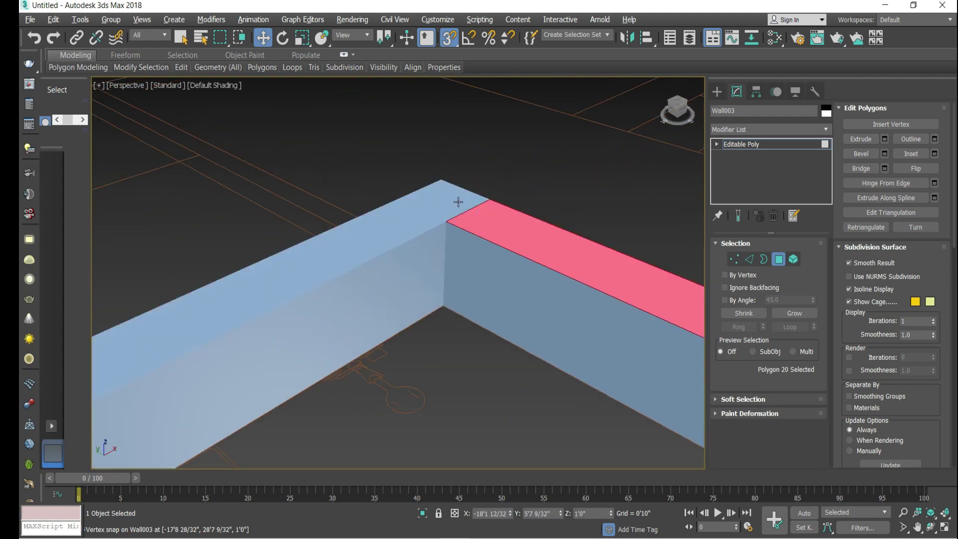
ctrl+click(458, 202)
scroll(394, 224, down, 6)
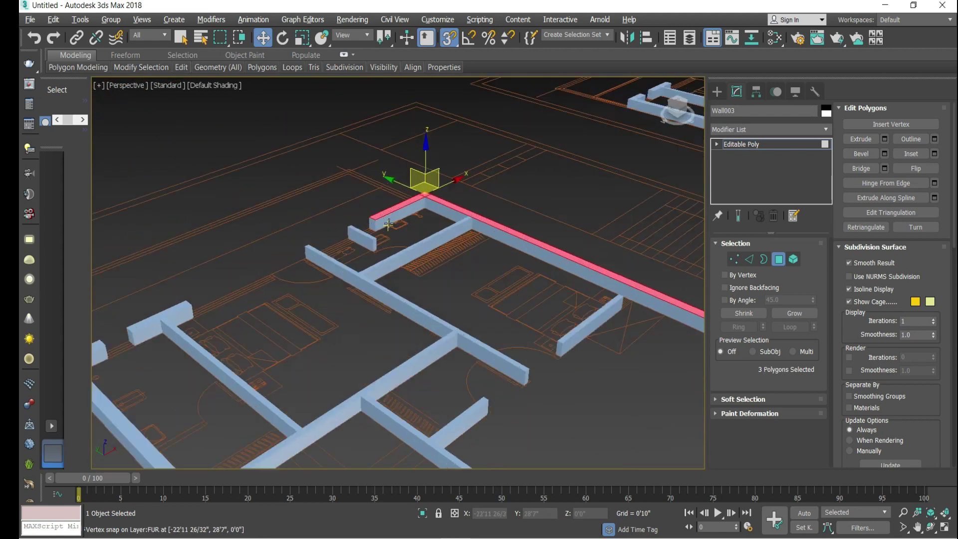
Add the top polygons of the short bathroom partition and the two neighbouring interior walls to the selection
scroll(388, 224, up, 4)
ctrl+click(282, 255)
ctrl+click(448, 345)
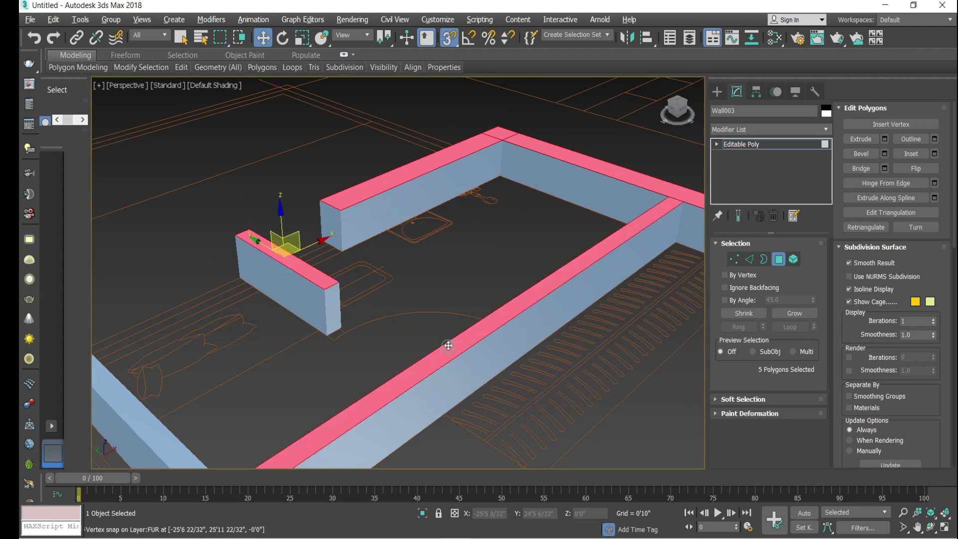
scroll(447, 341, down, 4)
scroll(428, 285, up, 3)
ctrl+click(429, 285)
scroll(431, 284, down, 5)
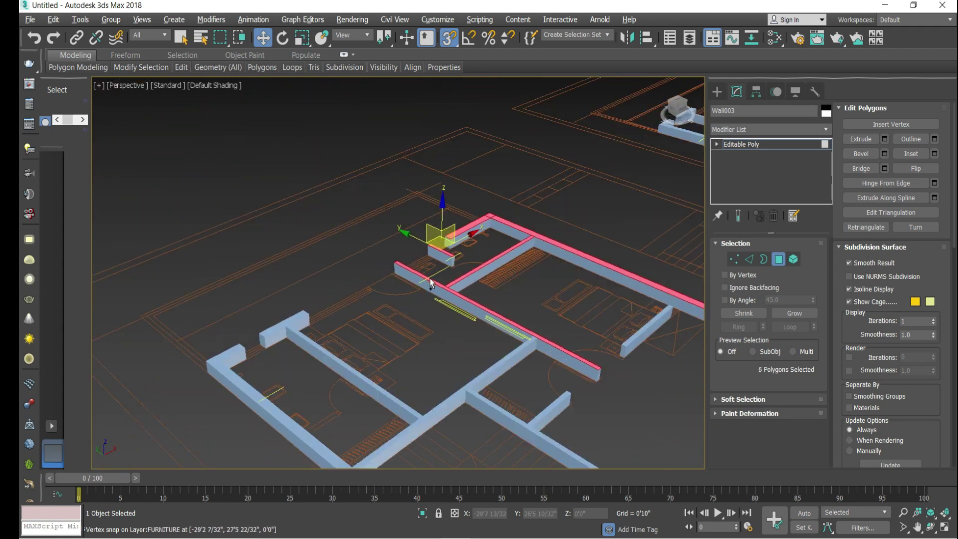
In the front view, select all polygons of the wall object and deselect everything below the top faces
key(alt+w)
right_click(498, 188)
key(alt+w)
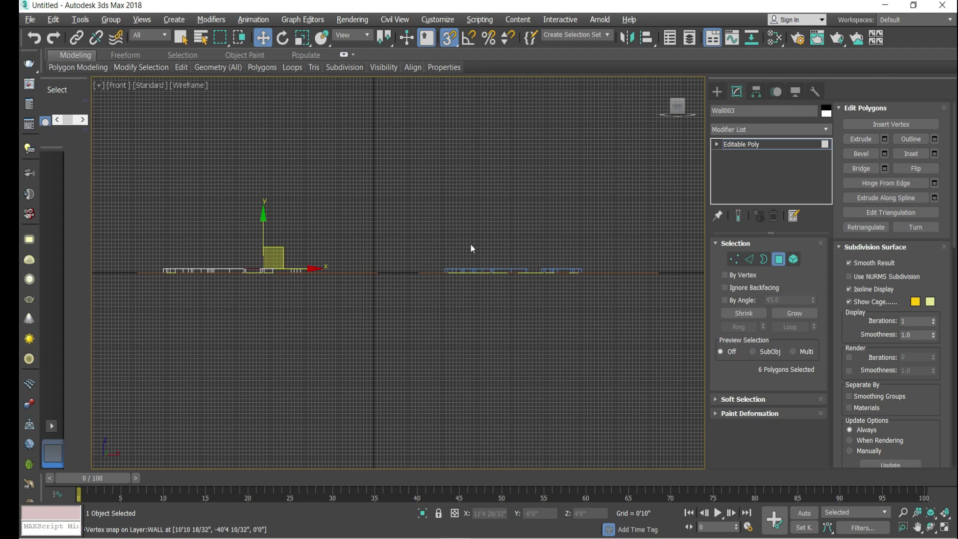
scroll(474, 245, down, 3)
scroll(312, 236, up, 2)
scroll(418, 274, up, 4)
scroll(483, 288, down, 2)
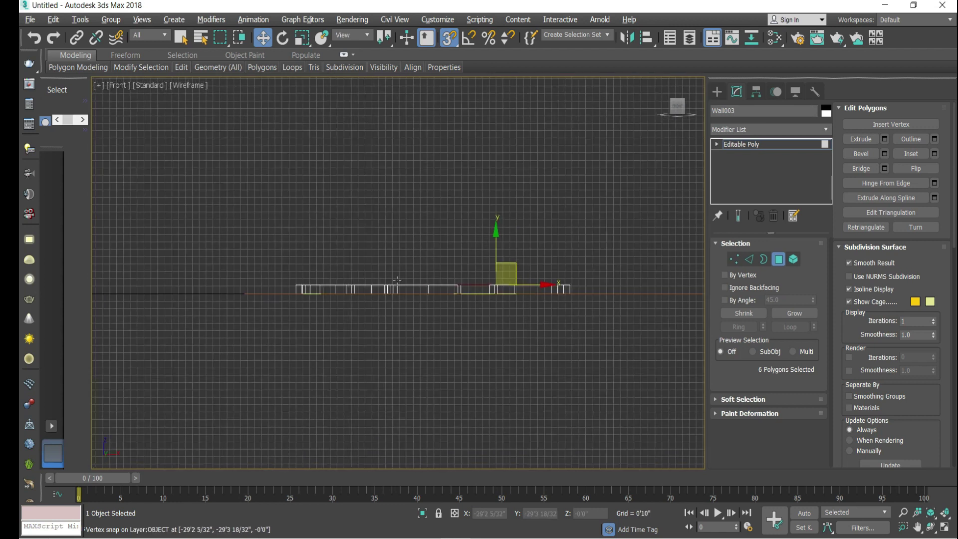
key(ctrl+a)
scroll(549, 324, up, 2)
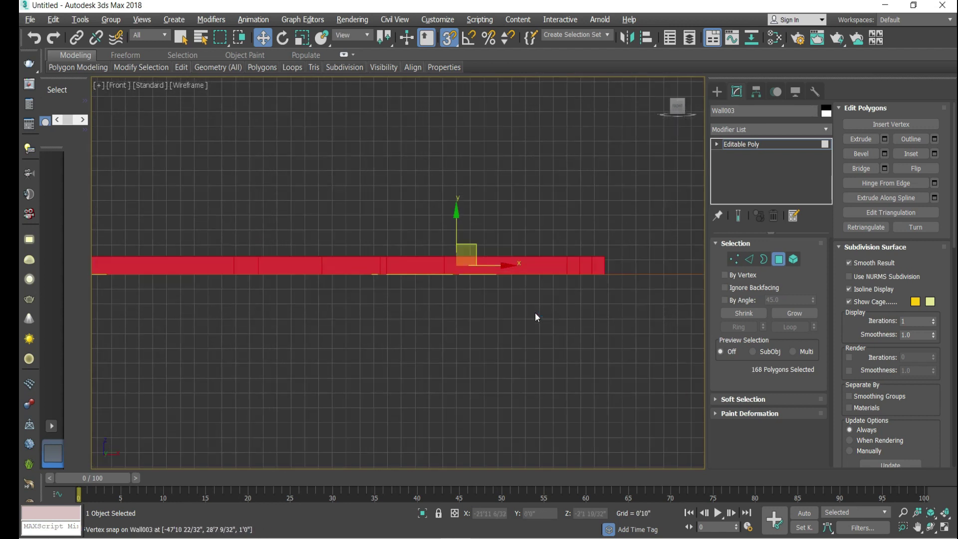
click(601, 265)
scroll(602, 228, down, 3)
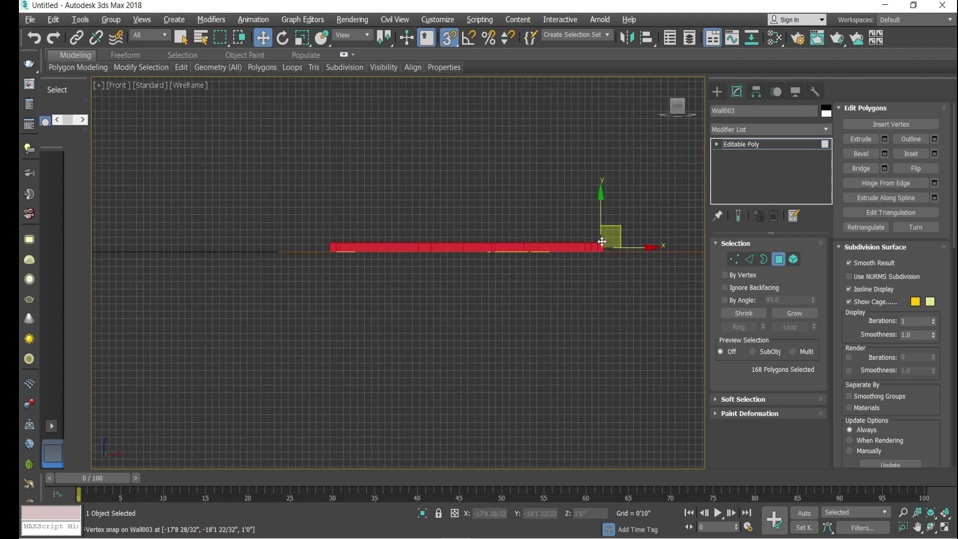
drag(318, 253, 313, 252)
Extrude the selected top polygons of the first plan's walls by 7'0" in the perspective view
key(alt+w)
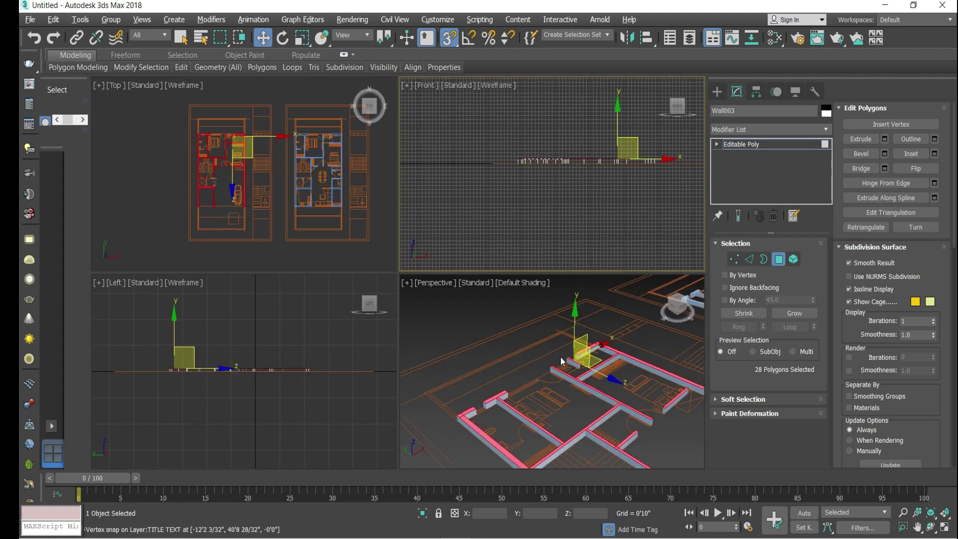
key(alt+w)
scroll(524, 280, down, 4)
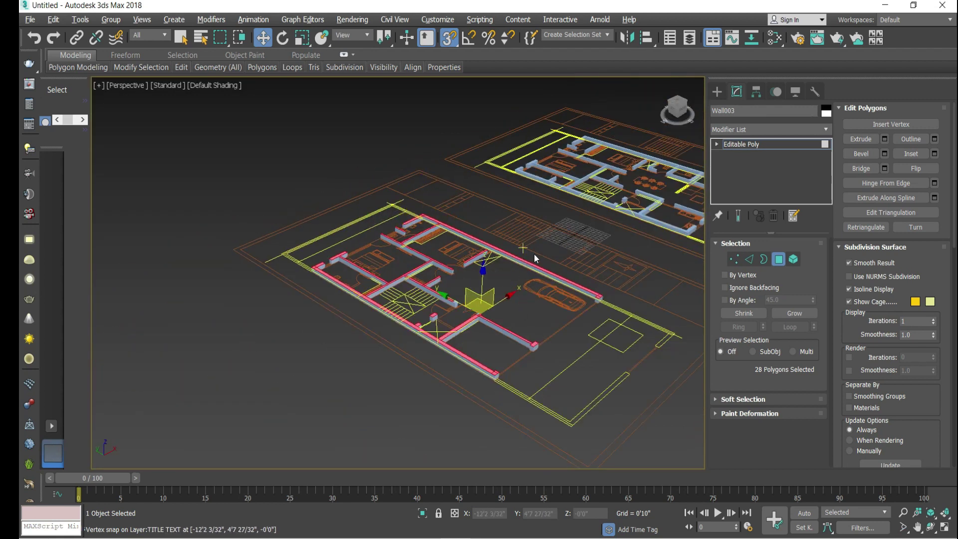
scroll(534, 253, up, 3)
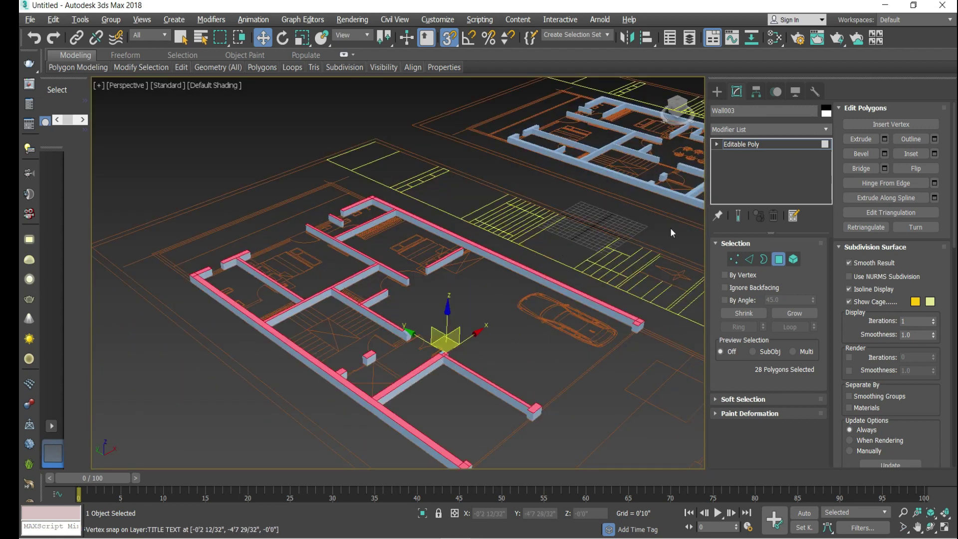
click(885, 140)
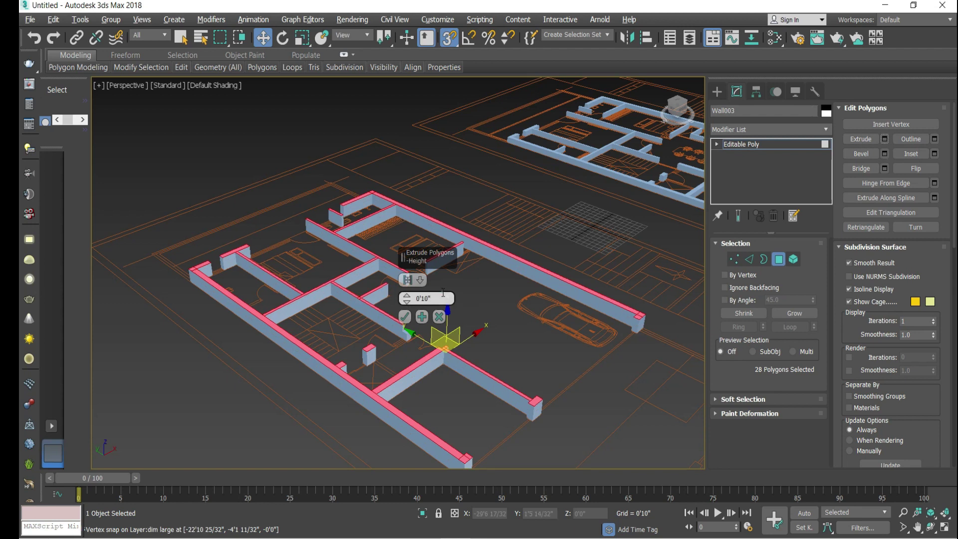
text(7)
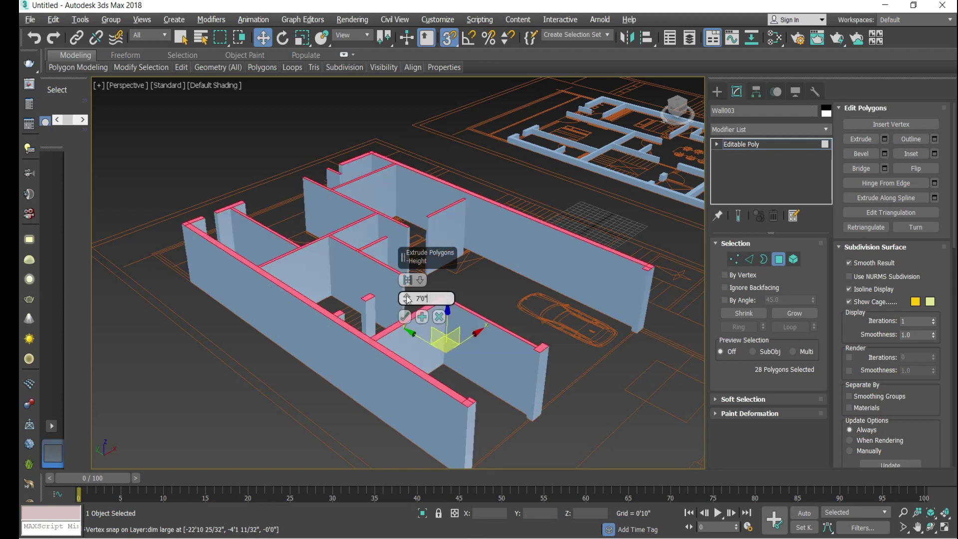
click(408, 317)
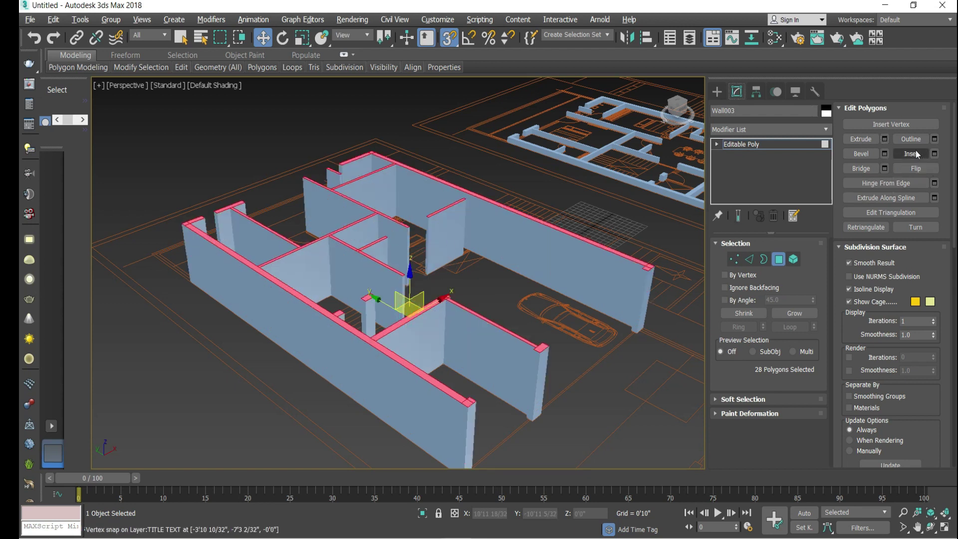
Extrude the same top polygons by another 2'0" to form the lintel band
click(885, 140)
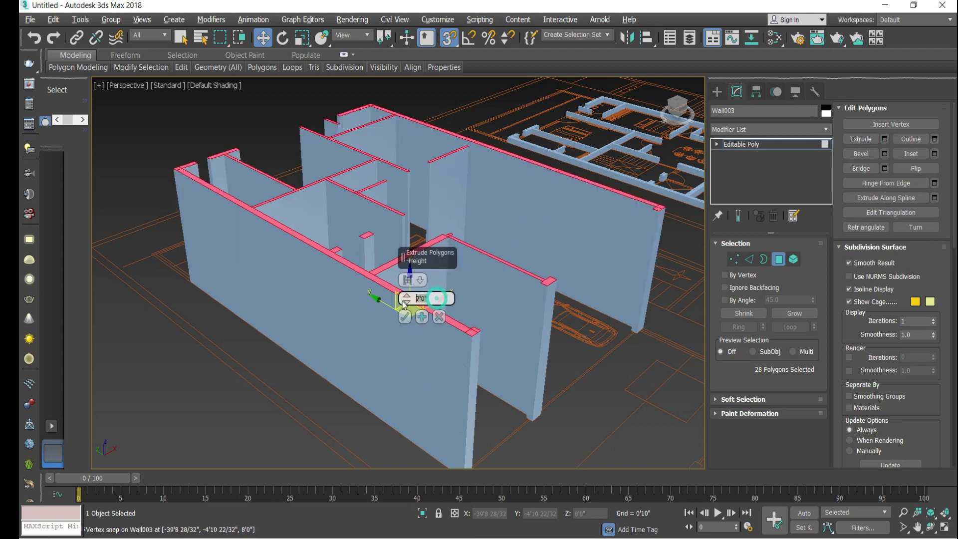
text(2'0)
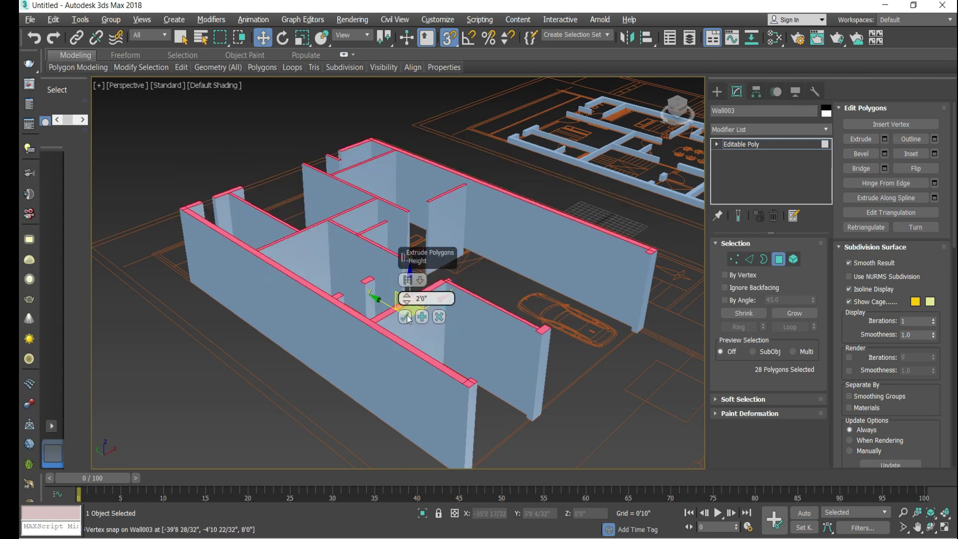
click(405, 317)
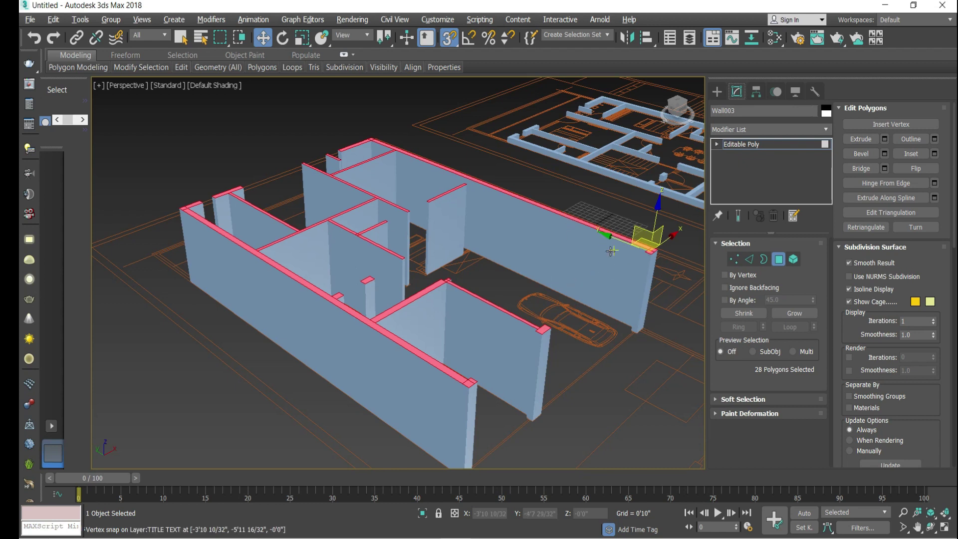
Extrude the upper end polygon of the rear bathroom wall by 2'0" across the opening to the short partition
scroll(568, 313, down, 10)
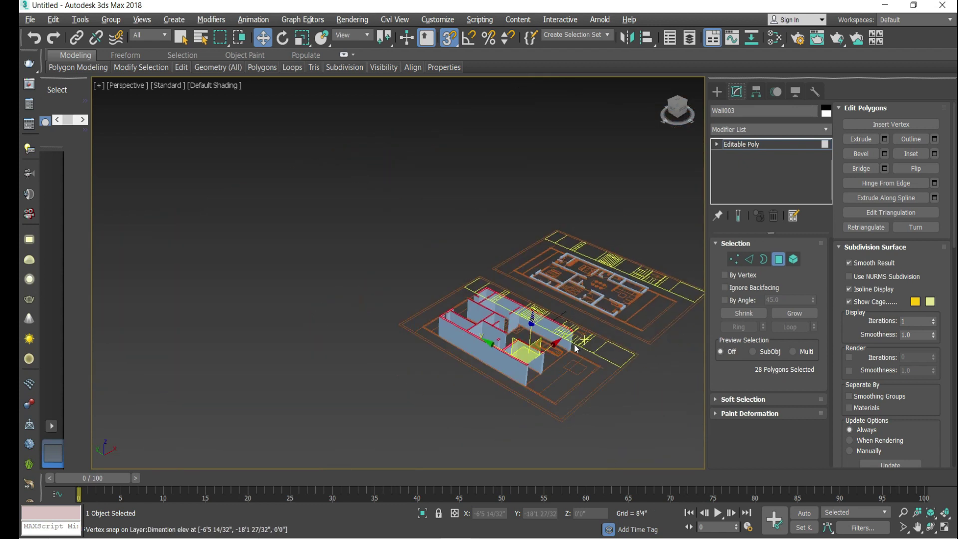
scroll(467, 314, up, 10)
scroll(511, 218, down, 10)
drag(677, 116, 667, 142)
scroll(560, 224, up, 8)
scroll(522, 205, down, 2)
scroll(555, 216, up, 3)
click(541, 215)
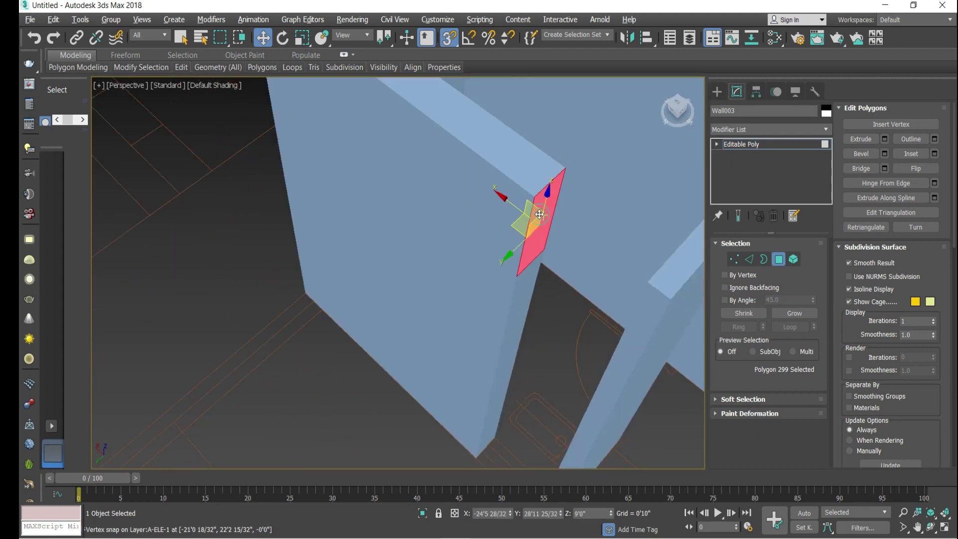
scroll(541, 215, down, 2)
click(885, 139)
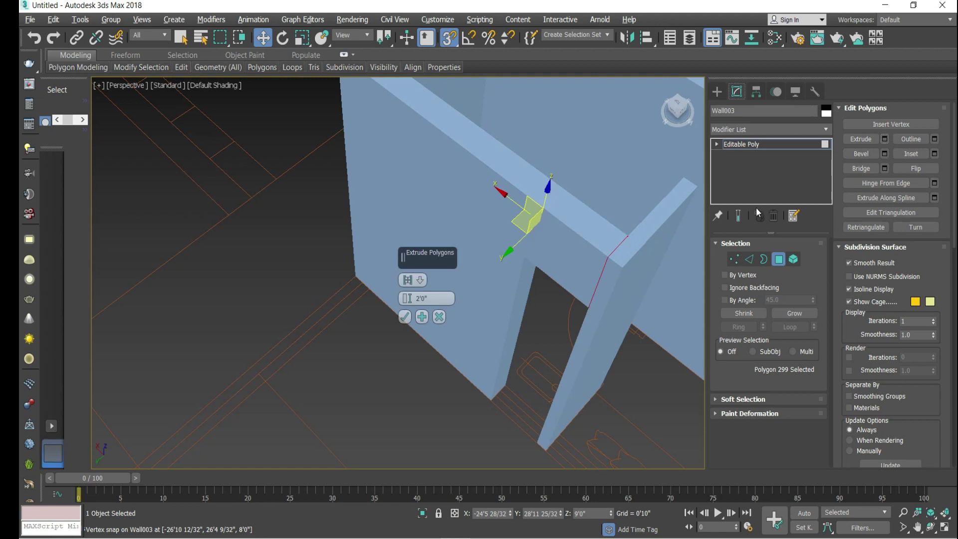
scroll(608, 256, up, 2)
click(405, 317)
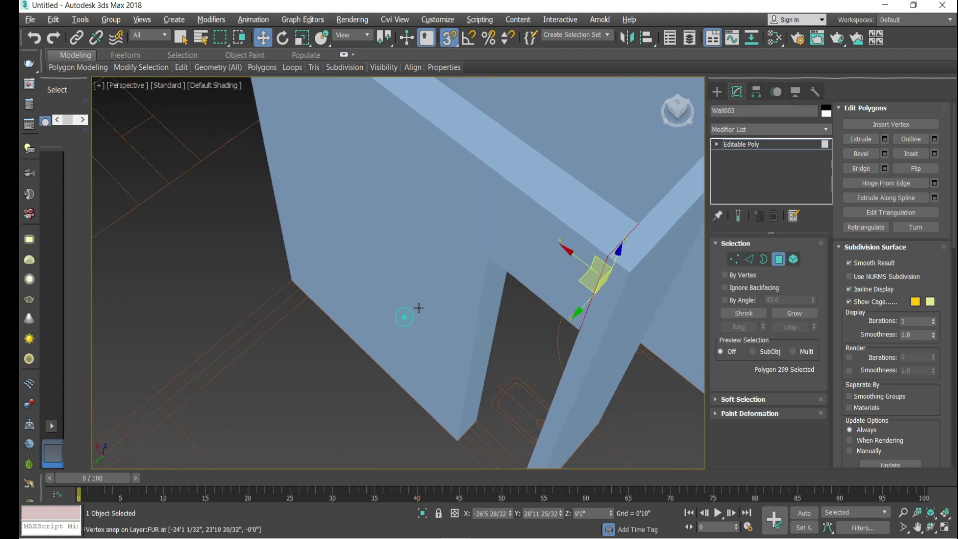
Extrude the lowest end polygon of the rear bathroom wall by 2'0" across the base of the opening
scroll(459, 368, down, 3)
scroll(458, 364, up, 2)
click(467, 385)
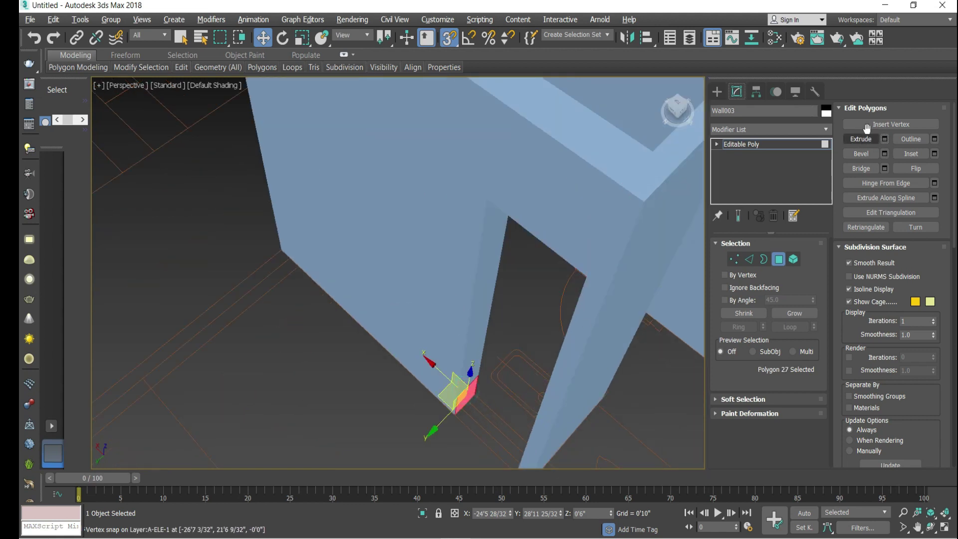
click(884, 140)
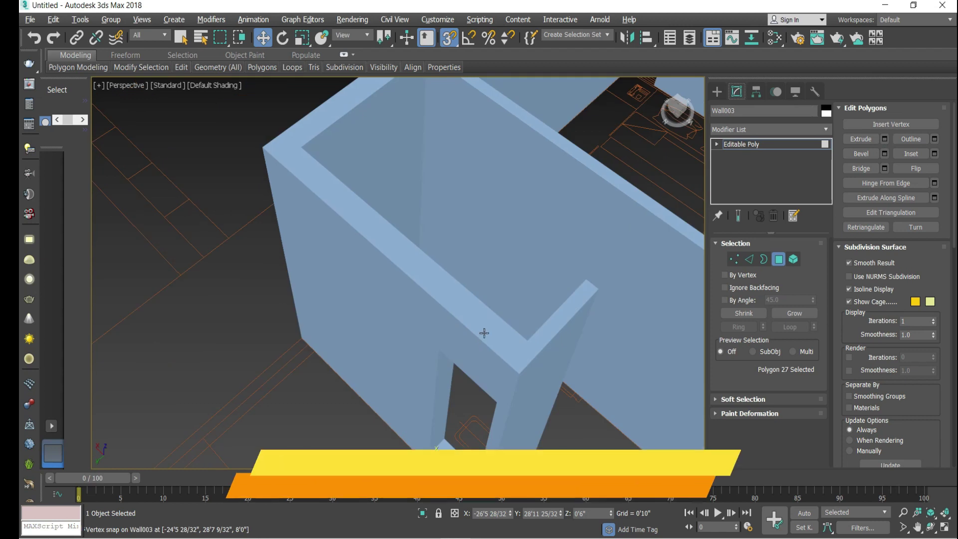
scroll(484, 350, down, 2)
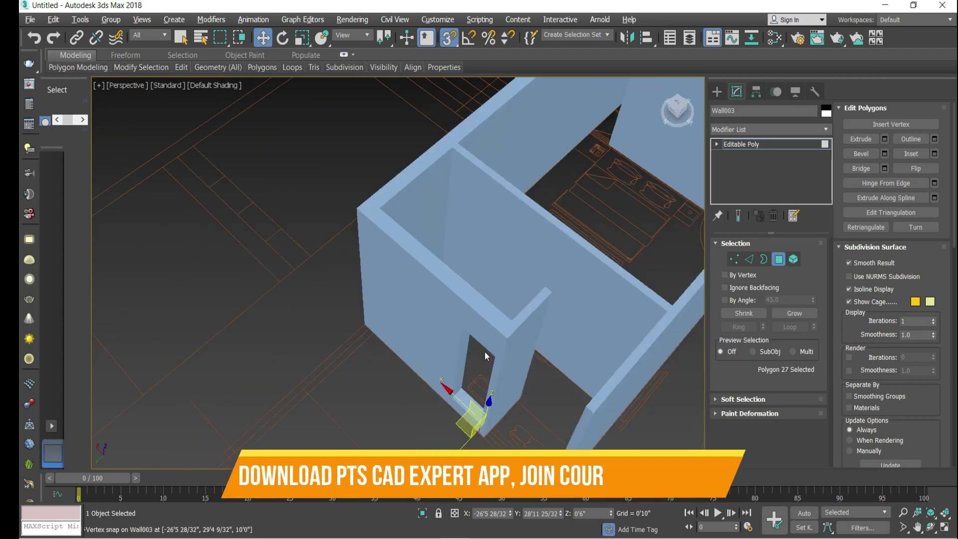
Examine the rear bathroom wall's opening between the bottom strip and the lintel piece
scroll(485, 354, up, 3)
scroll(468, 407, down, 4)
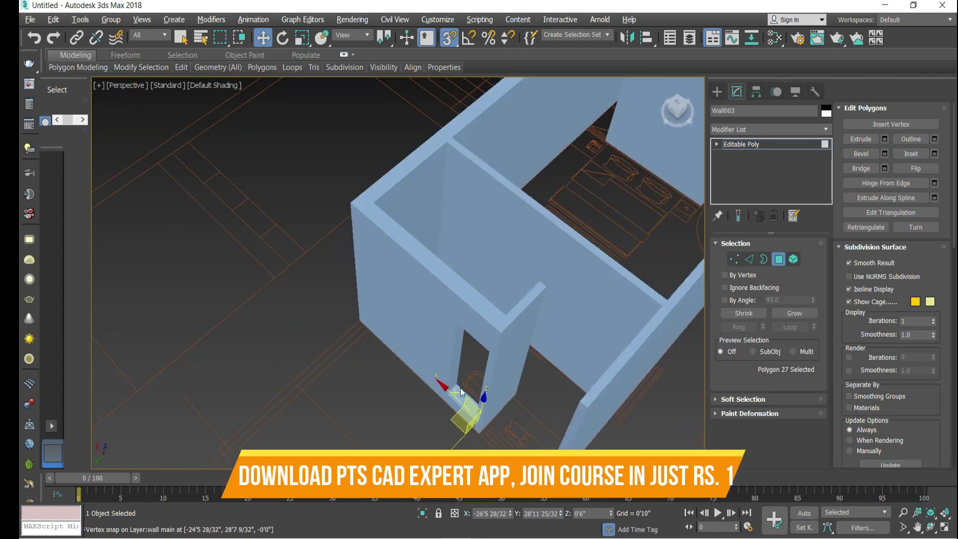
scroll(460, 392, up, 3)
scroll(471, 316, down, 3)
scroll(477, 310, up, 2)
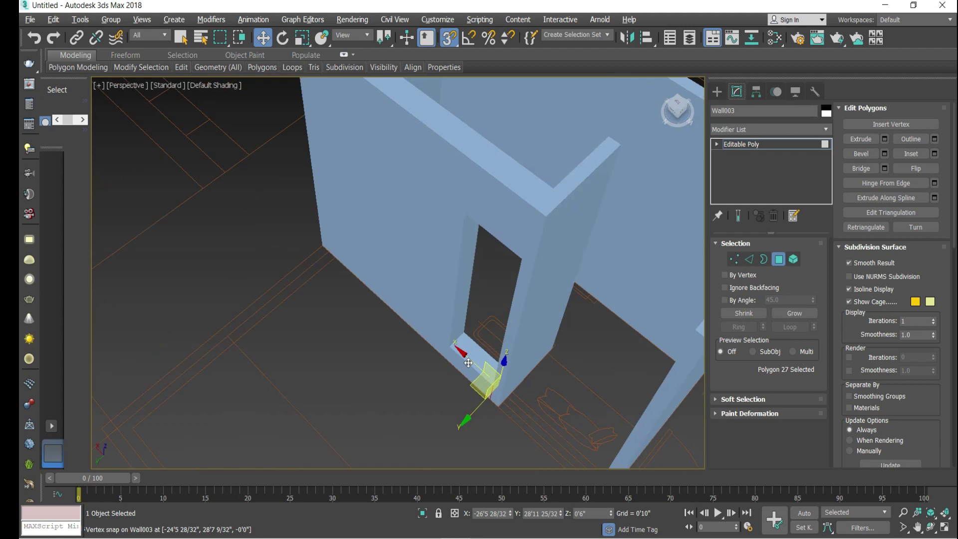
scroll(468, 363, up, 3)
scroll(473, 353, down, 3)
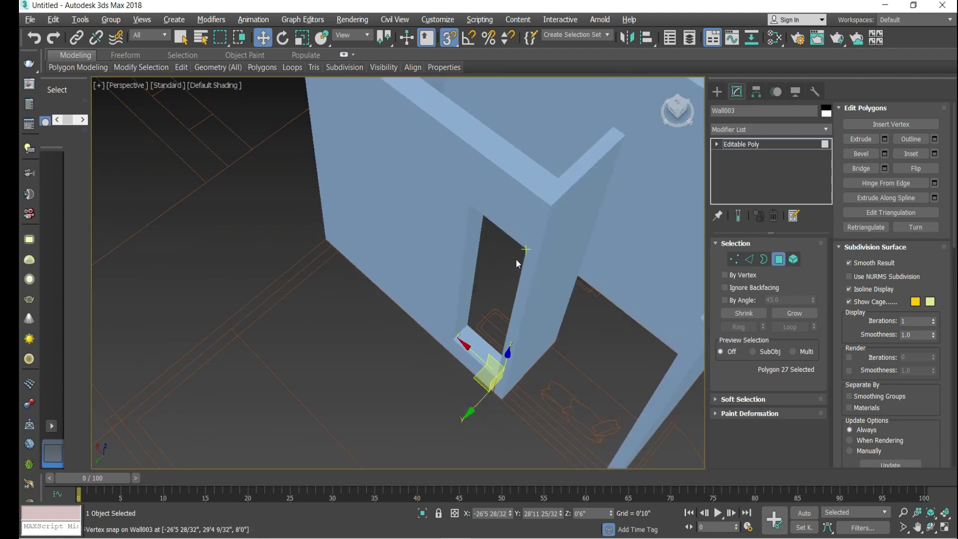
scroll(476, 352, up, 2)
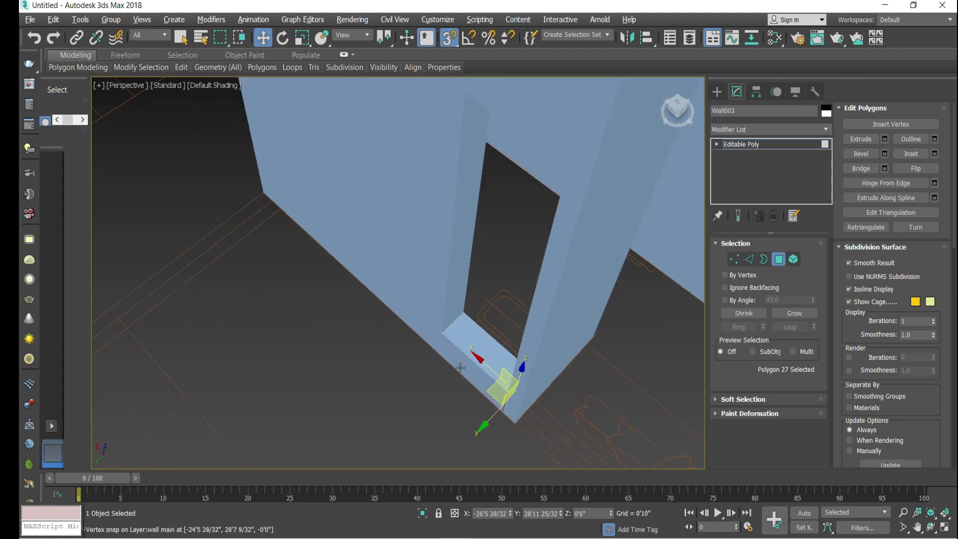
scroll(512, 185, down, 3)
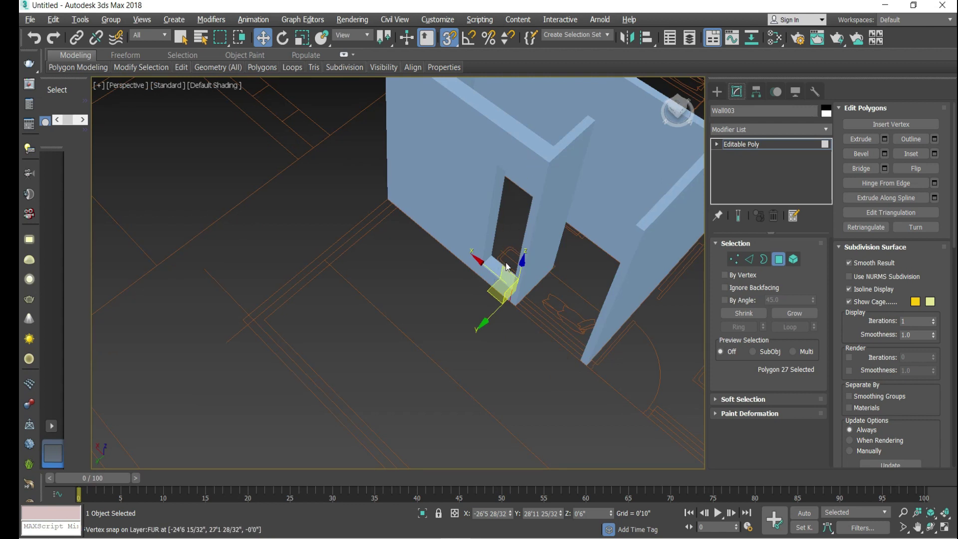
scroll(531, 190, up, 3)
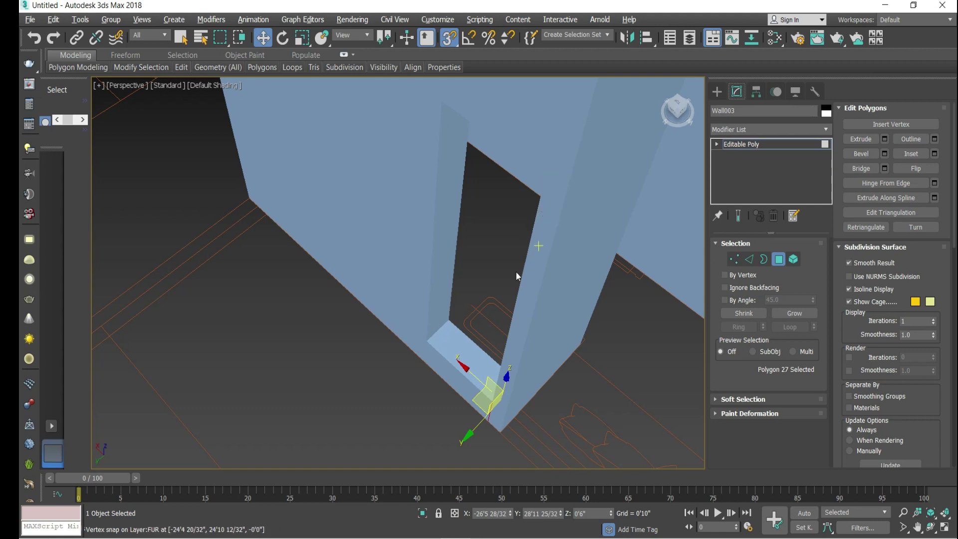
Extrude the top polygon of the strip at the base of the bathroom opening upward by 5'0"
click(469, 344)
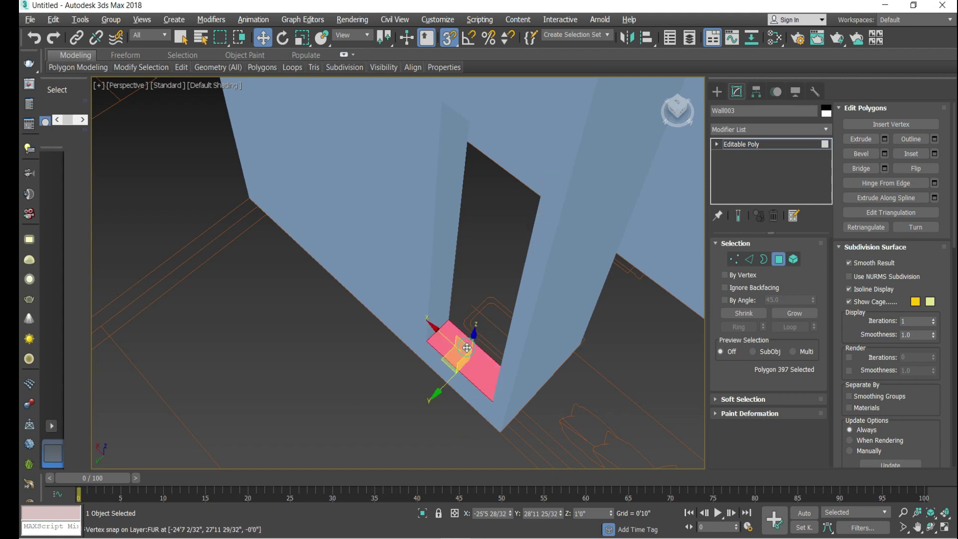
click(883, 140)
click(413, 300)
text(5)
key(Return)
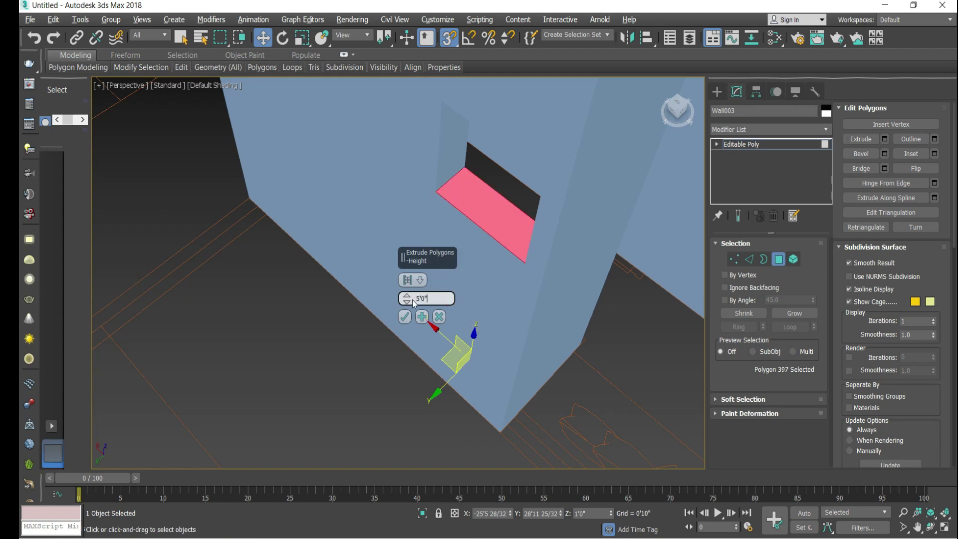
click(404, 316)
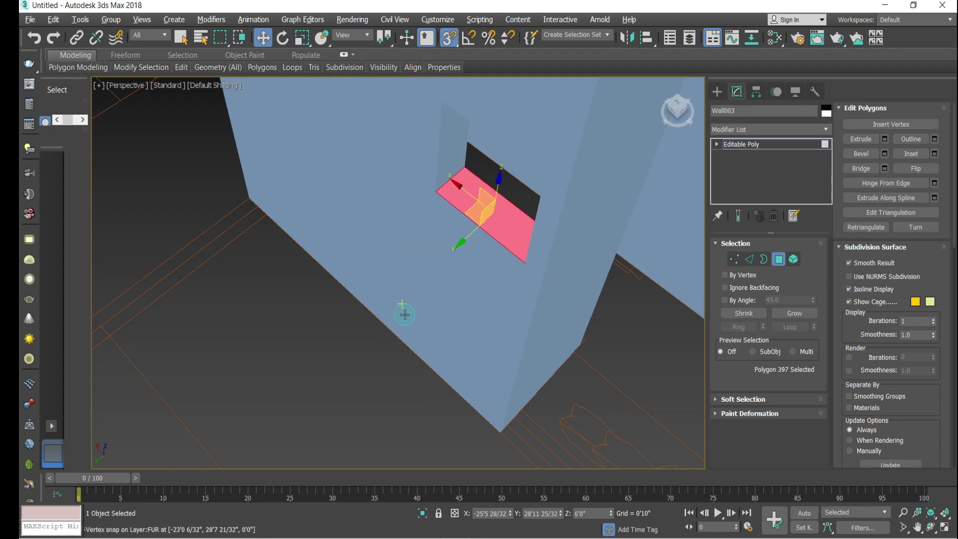
Try to extrude the upper end polygon of the rear bathroom's corner wall across the adjacent opening
scroll(404, 172, down, 3)
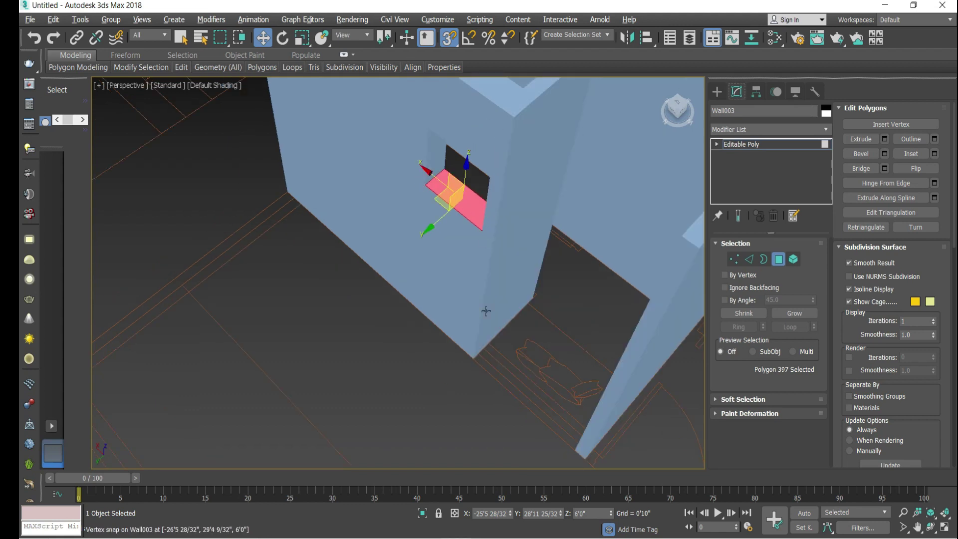
scroll(479, 363, down, 6)
scroll(499, 371, up, 7)
scroll(472, 365, down, 4)
drag(670, 103, 648, 120)
scroll(558, 261, down, 5)
scroll(579, 195, up, 5)
scroll(424, 189, up, 3)
click(417, 139)
scroll(416, 135, down, 2)
click(885, 139)
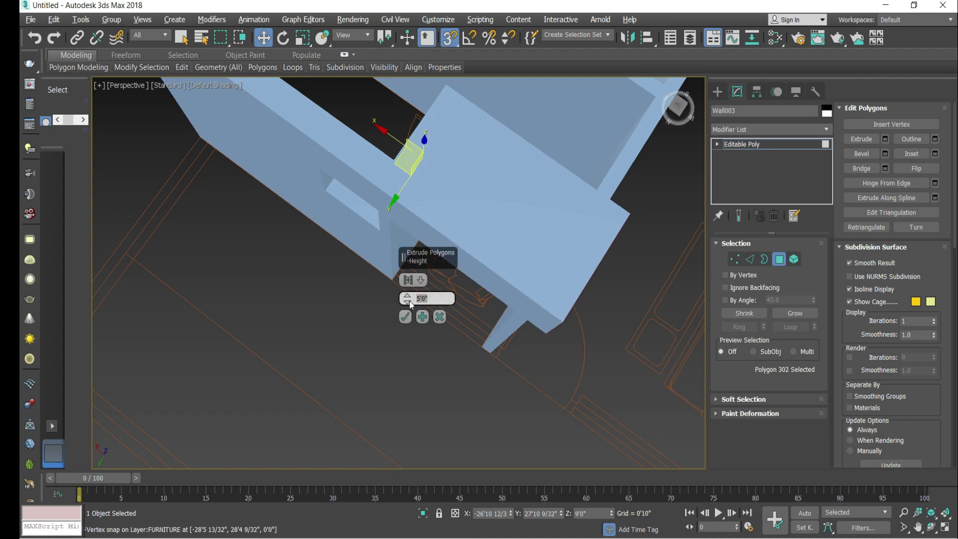
drag(409, 302, 410, 319)
scroll(479, 239, up, 2)
click(405, 317)
Undo the extrusion of the corner wall's upper polygon
drag(678, 107, 648, 112)
click(368, 185)
key(ctrl+z)
key(ctrl+z)
Draw a box from the wall corner across the open gap beside the rear bathroom and open its parameters for editing
scroll(449, 190, up, 3)
click(519, 214)
click(718, 92)
click(743, 166)
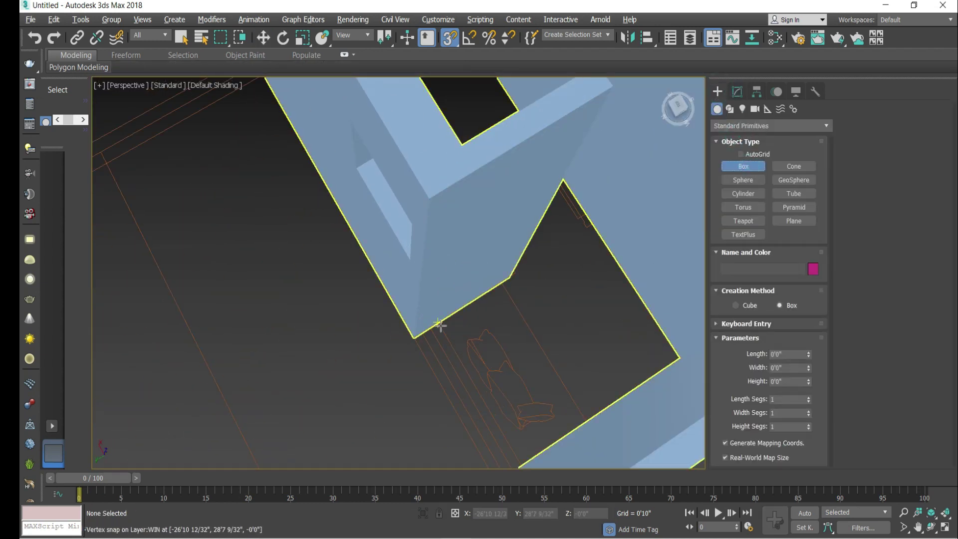
drag(439, 326, 564, 366)
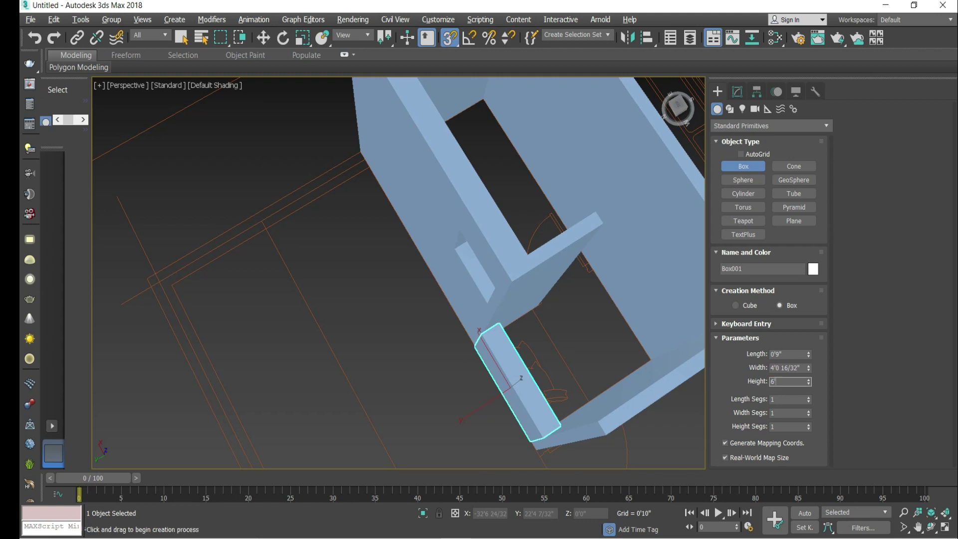
scroll(399, 272, up, 2)
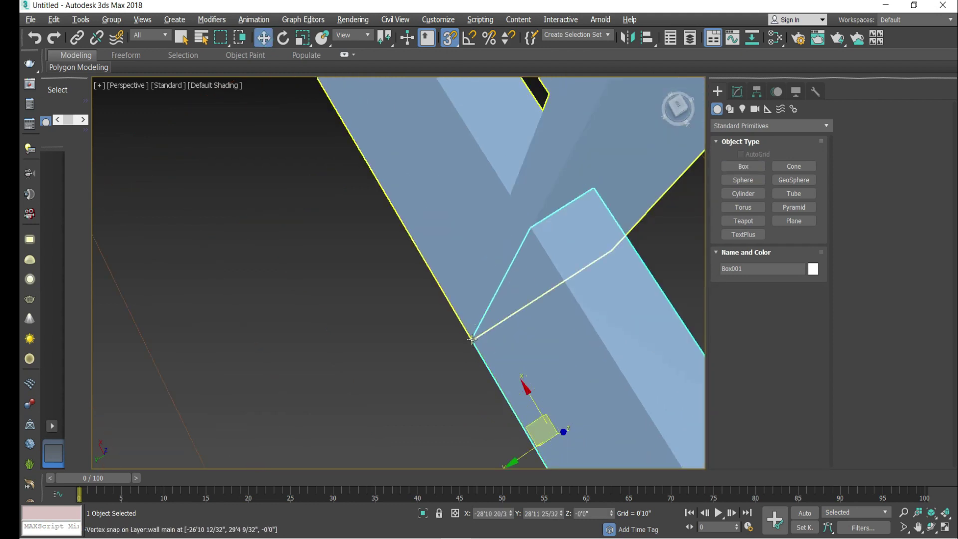
scroll(523, 314, down, 3)
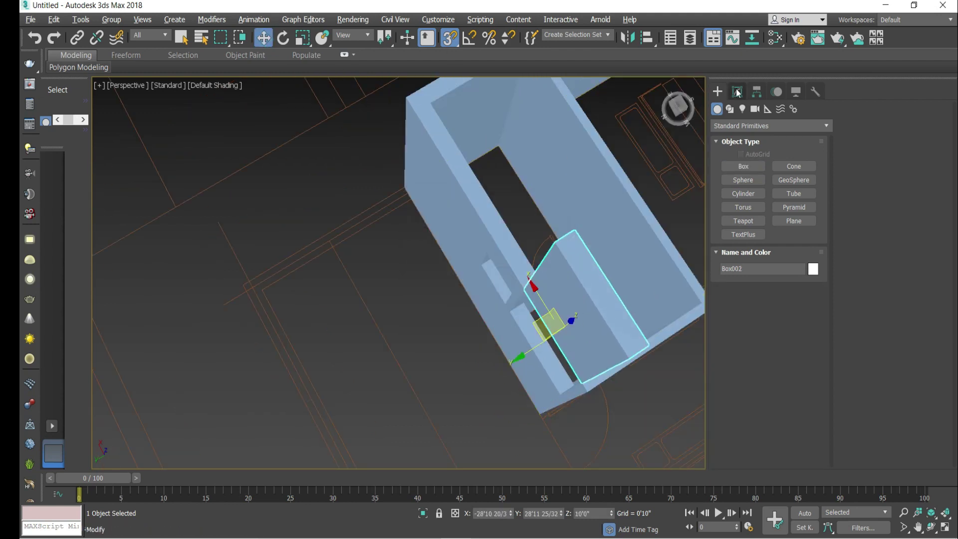
click(737, 92)
double_click(790, 287)
key(BackSpace)
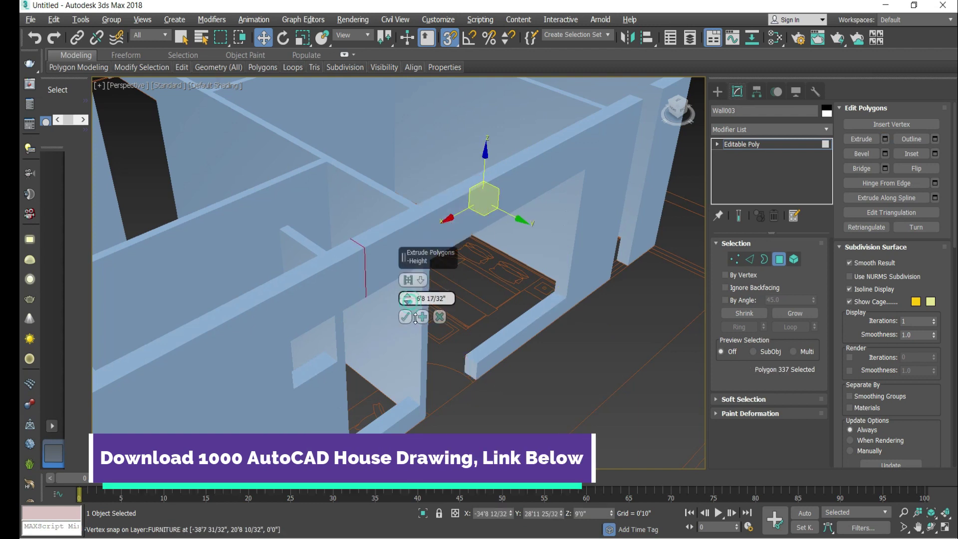
Extrude the selected upper wall-end polygon by 3'6" across the opening
scroll(409, 302, up, 3)
drag(415, 318, 439, 346)
text(3'6)
click(405, 317)
Extrude the upper end polygon of the neighbouring wall across its opening
scroll(429, 300, down, 4)
click(582, 167)
ctrl+click(557, 319)
click(885, 139)
click(405, 317)
scroll(444, 342, down, 5)
Extrude the upper end polygon of the interior partition across the doorway to the neighbouring wall
drag(678, 107, 671, 106)
scroll(499, 299, up, 4)
click(525, 290)
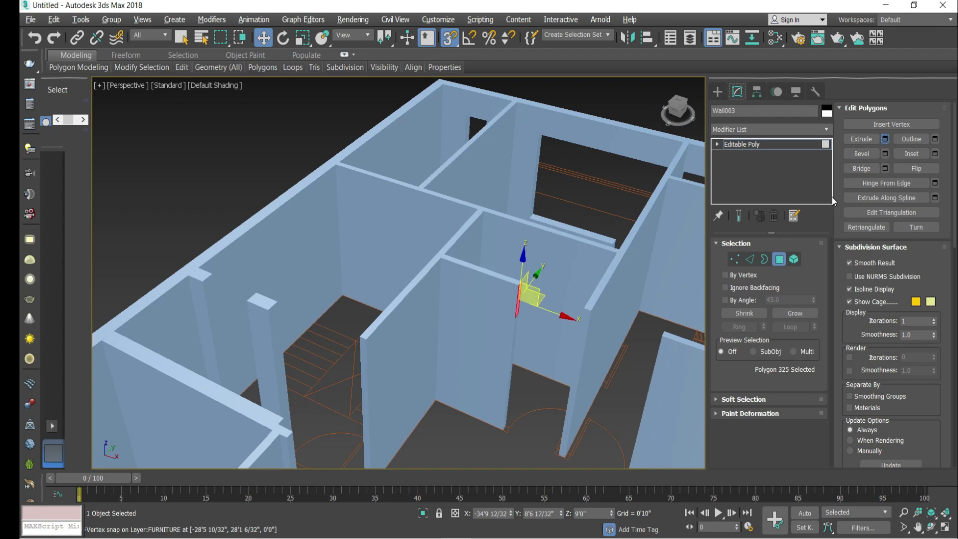
click(884, 140)
scroll(549, 299, up, 3)
drag(407, 296, 391, 213)
click(405, 317)
scroll(399, 250, down, 5)
click(885, 139)
click(405, 317)
Extrude the interior wall's end polygons across the narrow gap beside the outer side wall
scroll(188, 209, up, 5)
click(188, 209)
click(885, 140)
drag(407, 301, 409, 316)
scroll(285, 250, up, 3)
click(405, 316)
alt+middle_drag(387, 357, 298, 349)
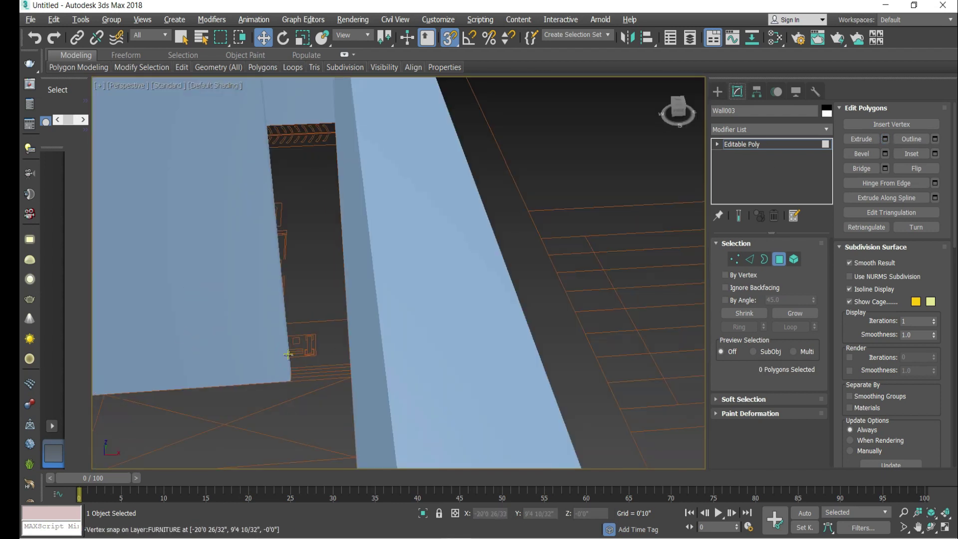
click(294, 350)
click(884, 139)
click(405, 317)
Extrude the upper side polygon of the column beside the stairs by about 4'11" to reach the hall wall
scroll(397, 214, down, 4)
scroll(397, 215, down, 5)
drag(678, 107, 671, 112)
scroll(469, 214, up, 5)
click(469, 212)
scroll(319, 250, down, 3)
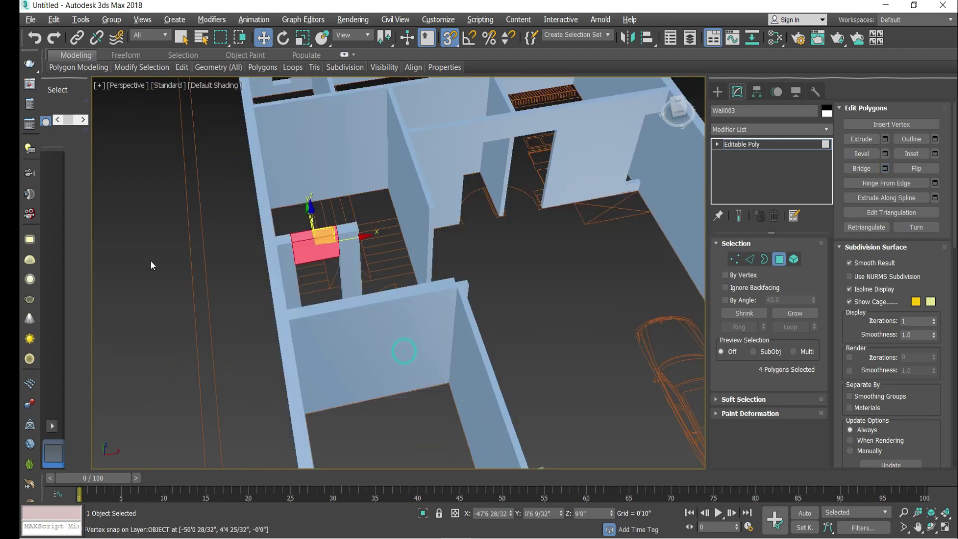
scroll(279, 260, up, 4)
click(219, 279)
click(885, 140)
mouse_move(408, 299)
mouse_down()
mouse_move(410, 274)
mouse_move(414, 312)
mouse_up()
scroll(429, 192, up, 3)
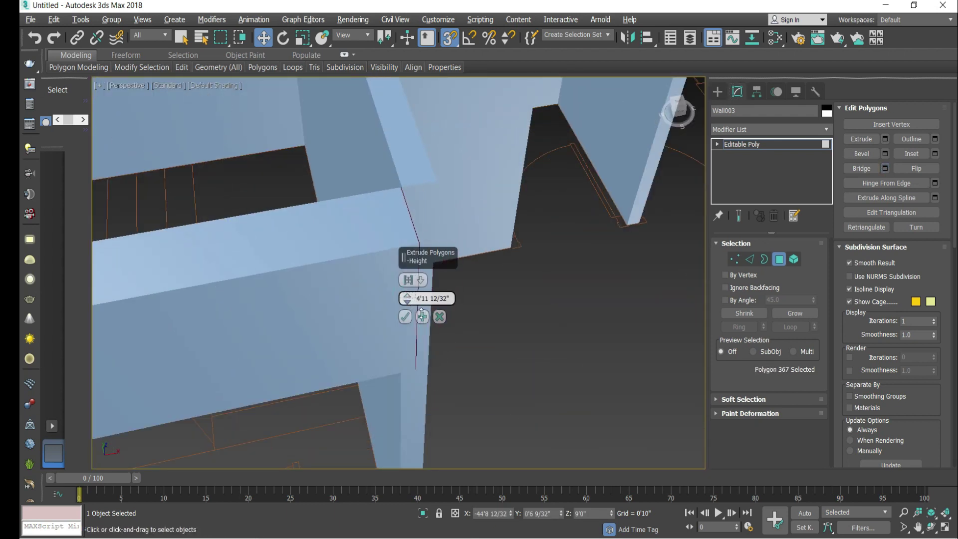
click(405, 317)
Extrude the hall wall's upper end polygon across the opening toward the front room's wall
scroll(409, 220, down, 3)
click(401, 222)
click(885, 139)
alt+middle_drag(406, 207, 320, 215)
drag(407, 298, 408, 302)
click(406, 317)
scroll(153, 236, up, 4)
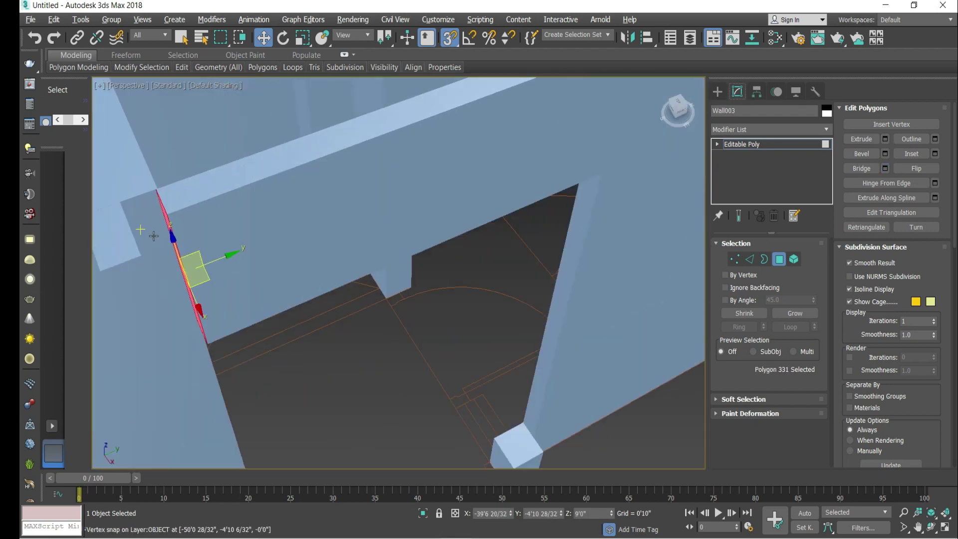
Extrude the four narrow end polygons at the hall wall joint against the adjoining wall and delete the selected faces
scroll(154, 236, down, 4)
alt+middle_drag(154, 236, 209, 219)
click(276, 234)
ctrl+click(289, 319)
ctrl+click(305, 429)
click(884, 139)
drag(407, 299, 408, 305)
click(404, 319)
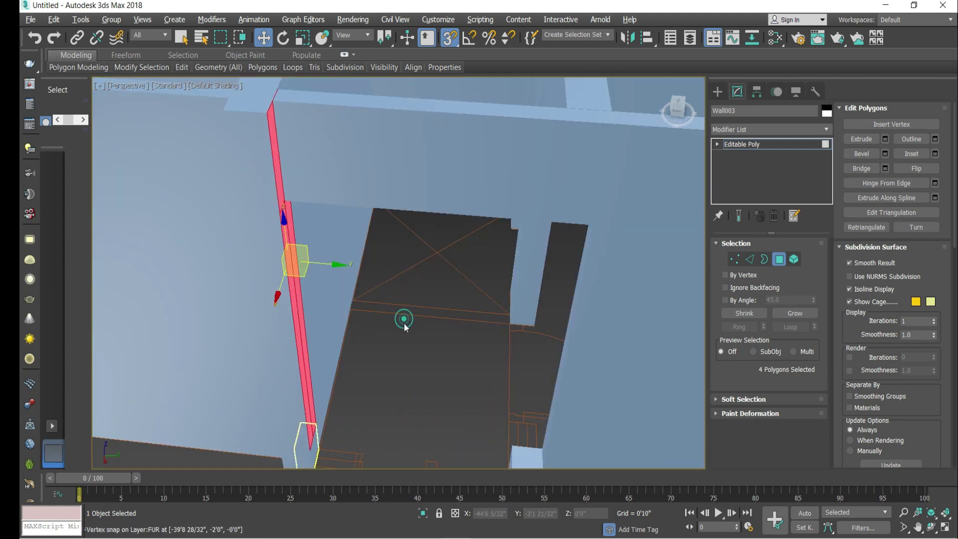
key(Delete)
Bridge the two facing upper polygons of the front room's end piers to form a lintel
scroll(361, 396, up, 3)
click(362, 396)
alt+middle_drag(361, 396, 517, 298)
scroll(321, 316, down, 5)
scroll(439, 304, up, 3)
ctrl+click(603, 341)
scroll(570, 350, up, 4)
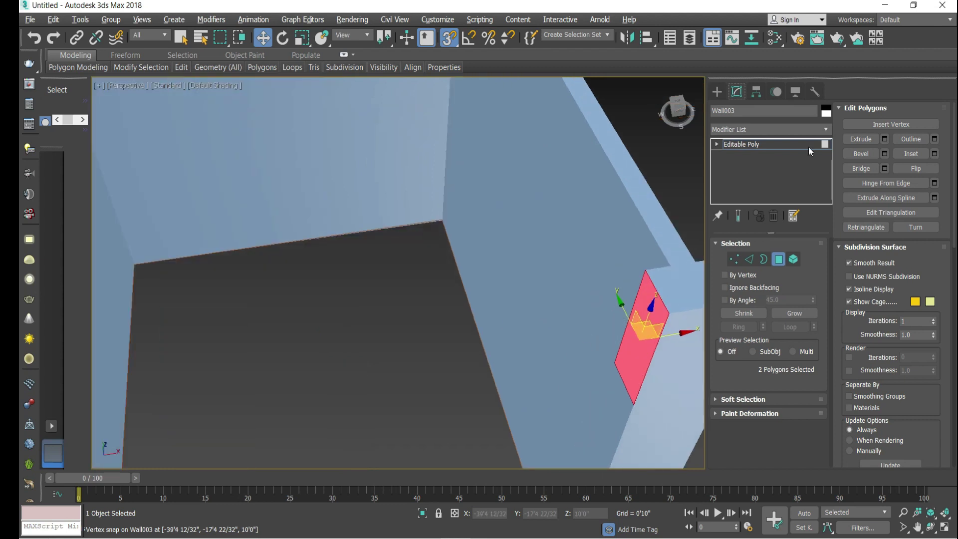
scroll(519, 215, down, 2)
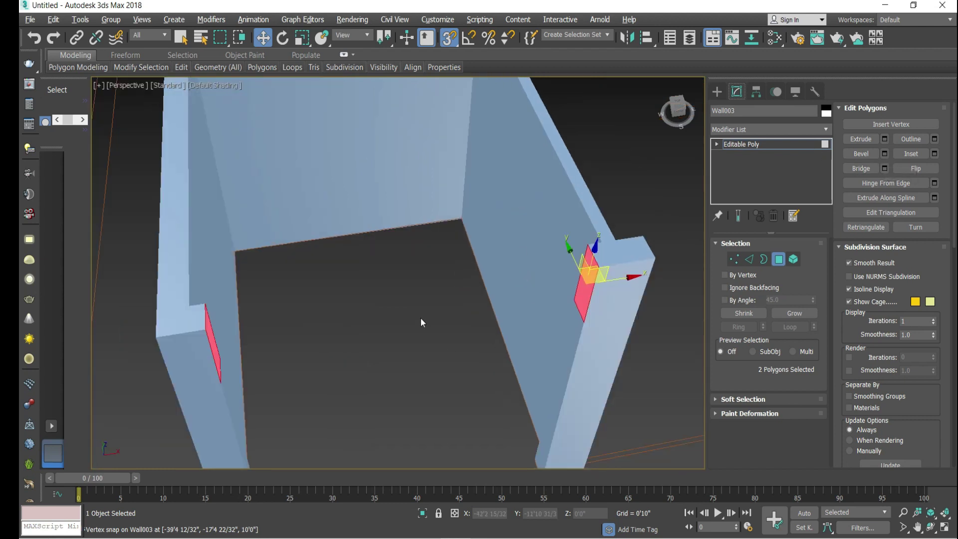
click(885, 169)
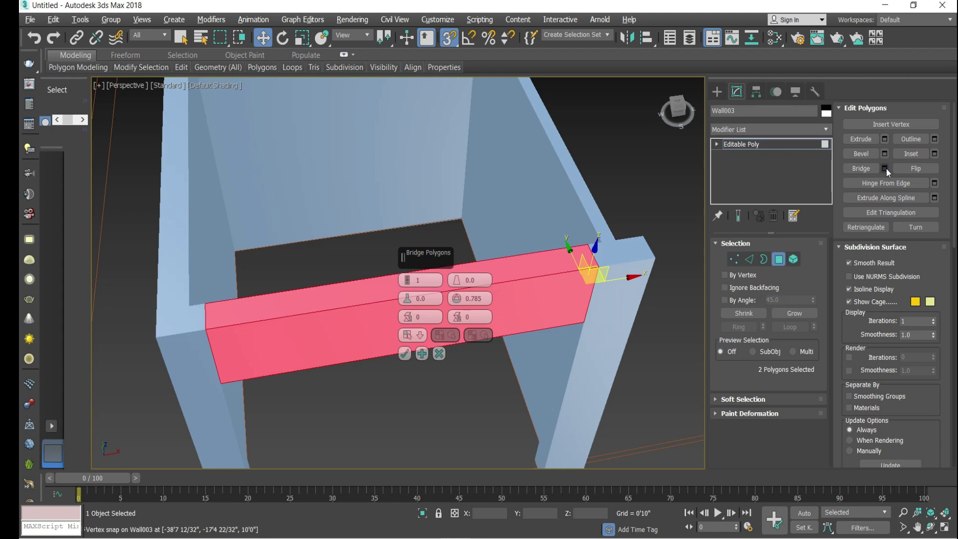
click(405, 355)
click(408, 415)
Bridge the facing upper polygons of the front room's pier and the outer side wall over the car porch opening
scroll(217, 296, down, 4)
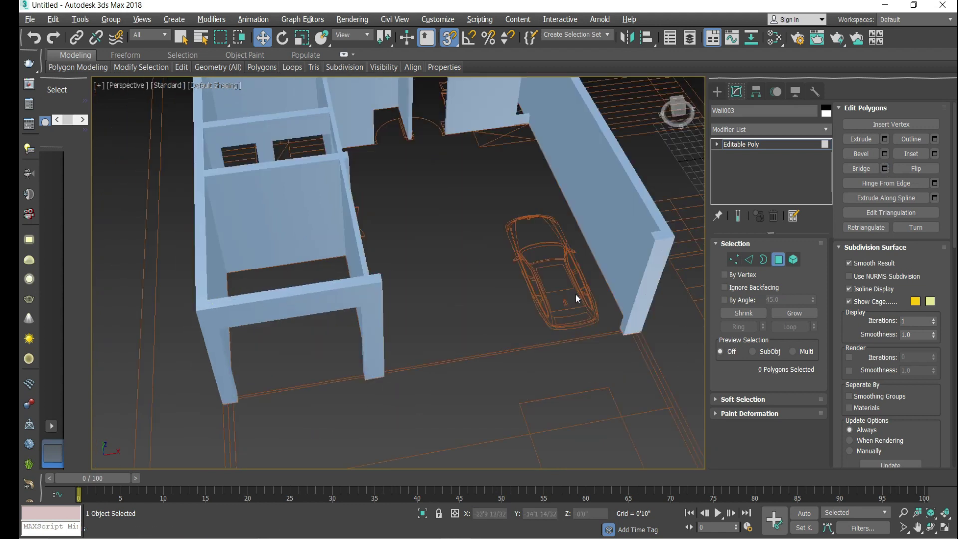
scroll(653, 241, up, 2)
scroll(222, 283, up, 4)
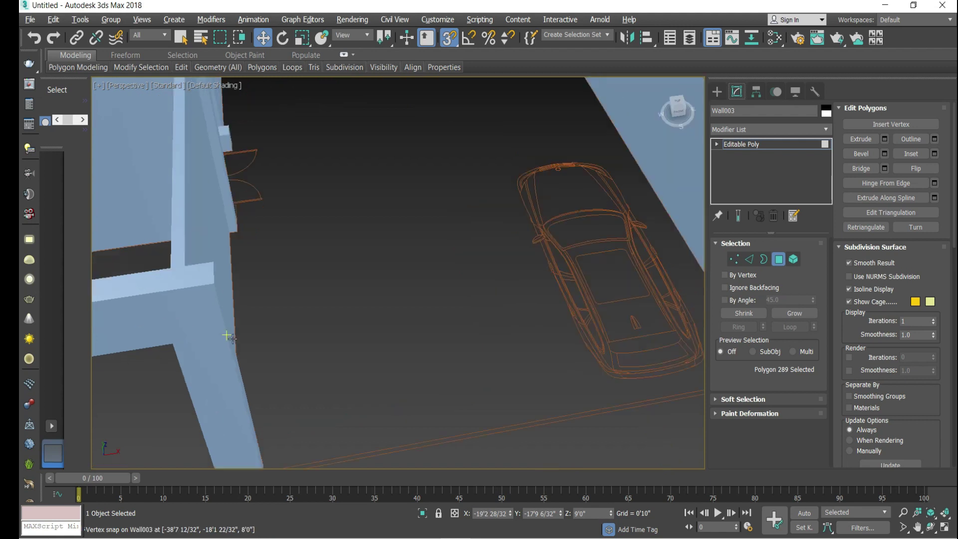
click(883, 169)
click(405, 353)
click(414, 399)
Select a wall of the second floor plan and convert it to an Editable Poly
scroll(487, 246, down, 8)
click(717, 92)
click(472, 101)
click(737, 92)
right_click(631, 164)
click(794, 318)
Attach the walls around the rear rooms of the second floor plan to the selected Editable Poly in Element mode
click(793, 259)
scroll(868, 319, down, 3)
click(861, 391)
scroll(539, 194, up, 5)
click(540, 198)
scroll(248, 220, down, 3)
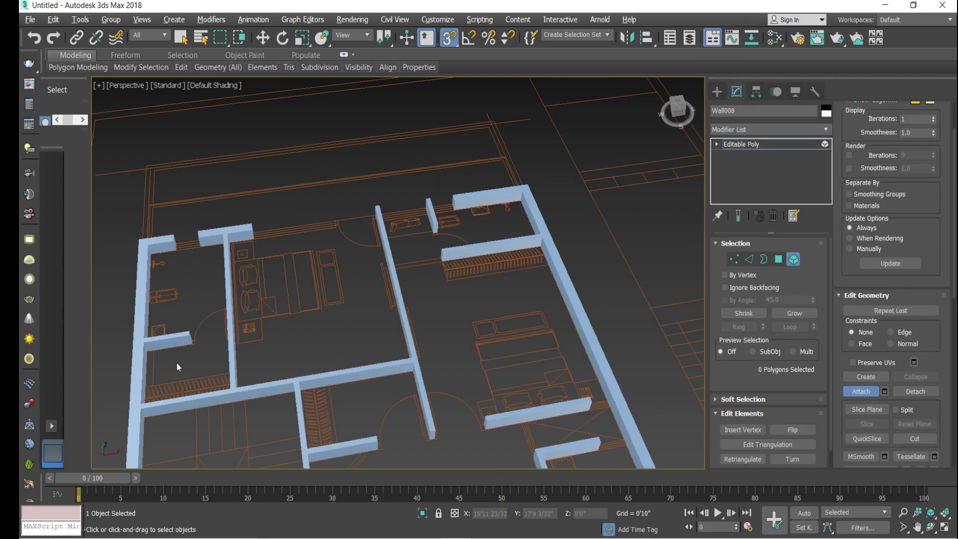
scroll(178, 366, up, 2)
click(395, 376)
click(630, 338)
Attach the second plan's side bathroom walls and front wall to the same Editable Poly
middle_drag(631, 338, 394, 235)
click(487, 283)
scroll(633, 274, down, 3)
click(578, 333)
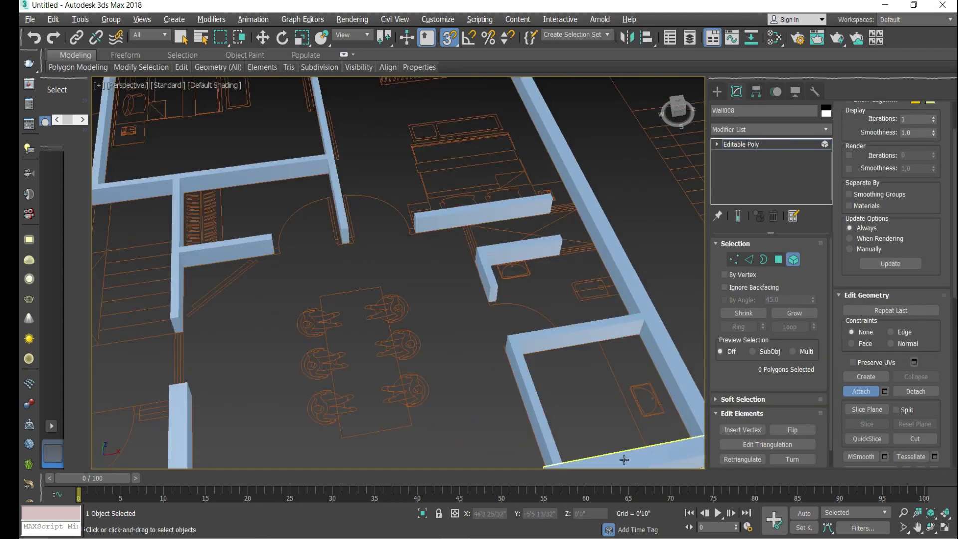
click(622, 457)
scroll(397, 307, down, 4)
scroll(253, 377, up, 2)
Attach the remaining separate wall pieces of the second floor plan to the Editable Poly
middle_drag(250, 319, 374, 392)
scroll(379, 215, up, 6)
click(489, 211)
scroll(489, 212, down, 6)
click(391, 315)
scroll(391, 314, down, 1)
scroll(501, 150, down, 6)
scroll(552, 106, up, 4)
click(553, 109)
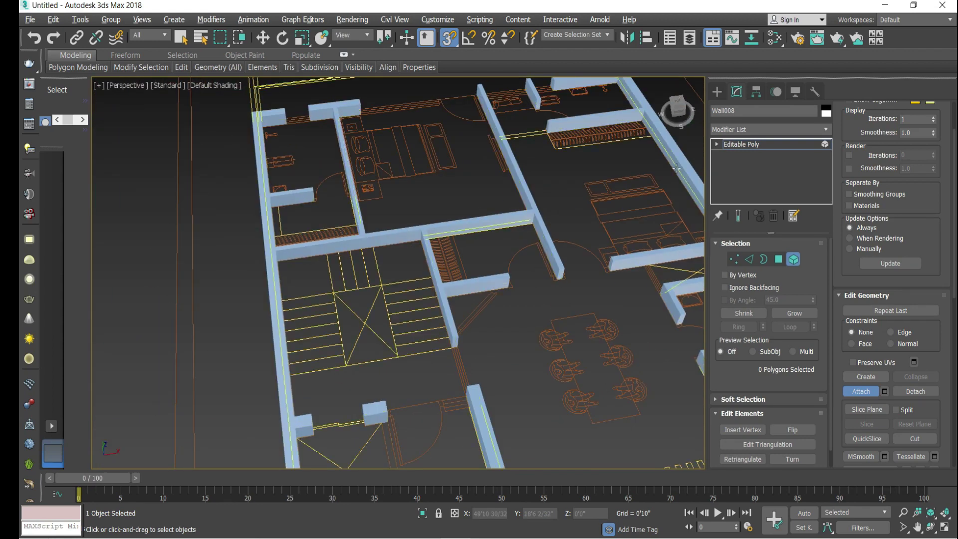
Extrude the top polygons of all the second plan's walls upward to raise the walls
scroll(411, 254, down, 3)
scroll(509, 303, up, 3)
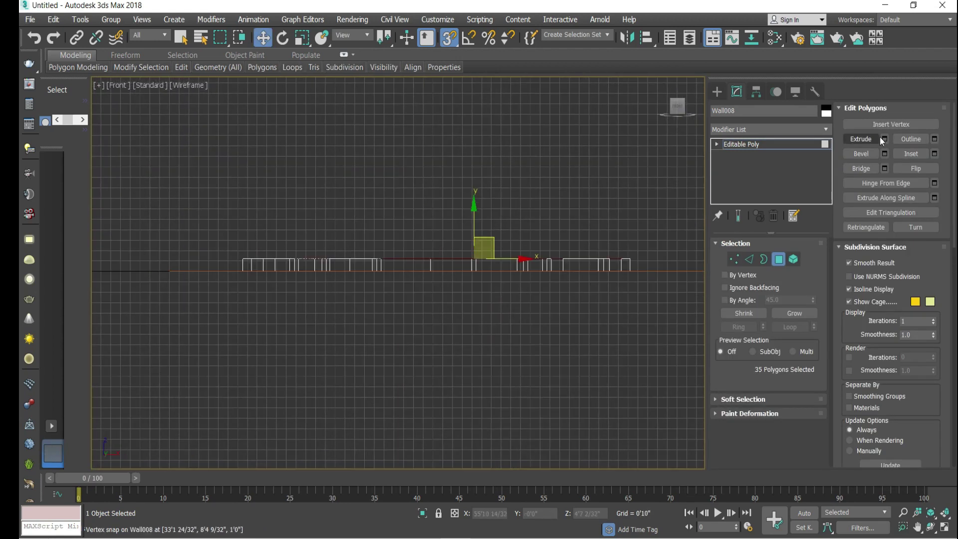
click(884, 139)
click(405, 317)
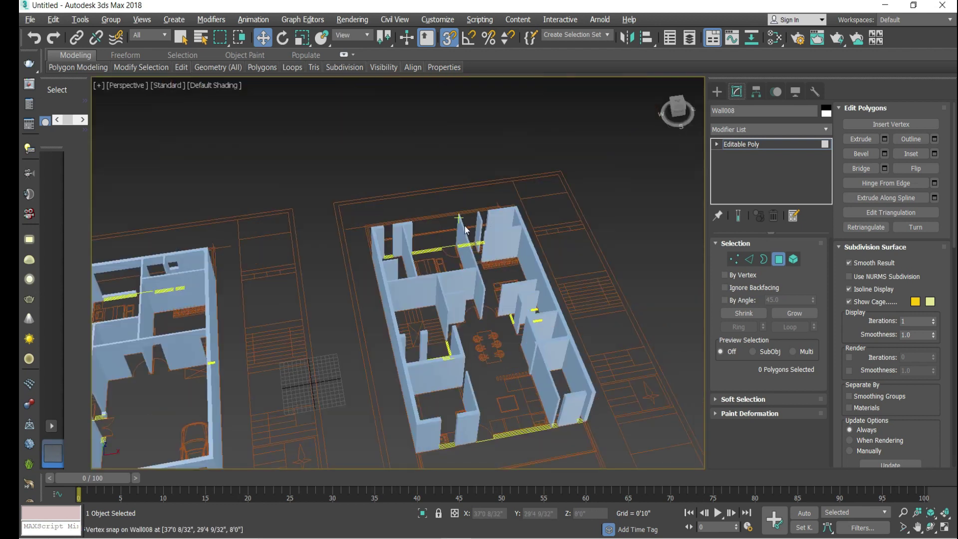
Extrude the upper and lower end polygons of the second plan's rear bathroom wall across the opening toward the bedroom wall
scroll(465, 225, up, 8)
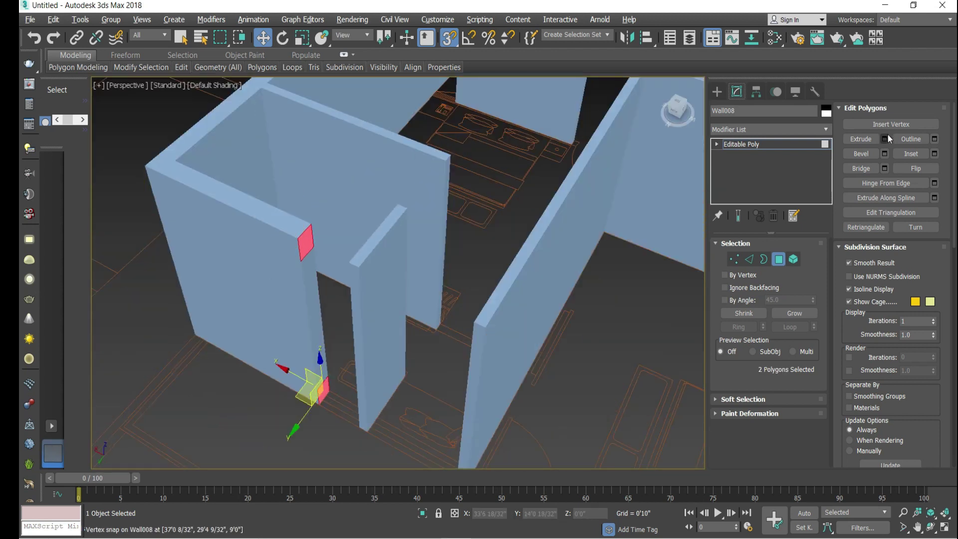
click(885, 139)
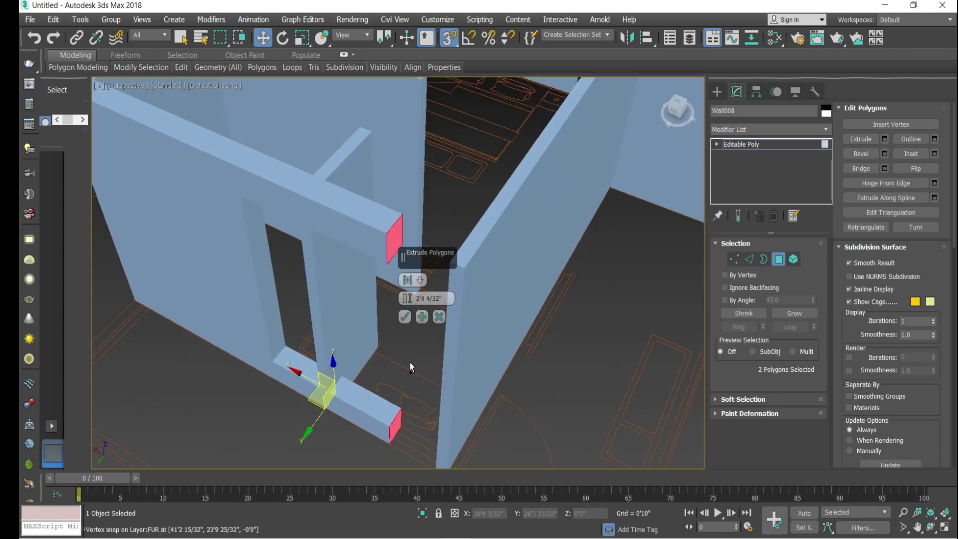
drag(407, 299, 405, 214)
click(404, 317)
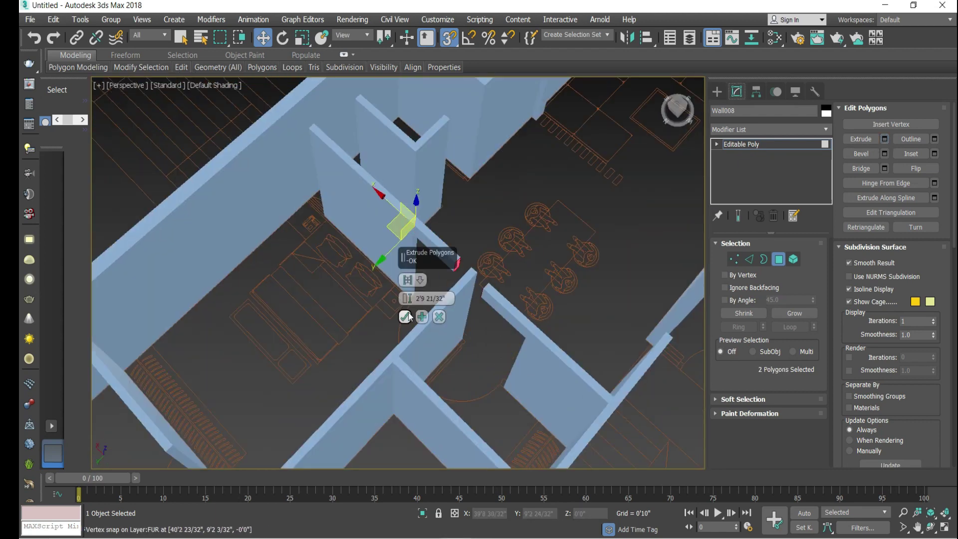
Bridge the facing upper polygons at the second plan's corner opening and extrude the wall-end polygon near the stairs
click(437, 311)
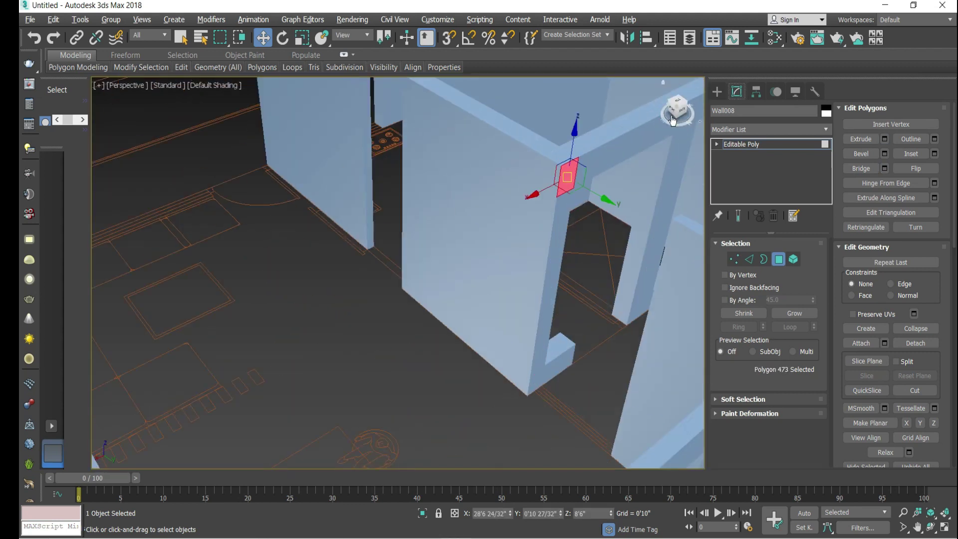
ctrl+click(466, 144)
click(405, 353)
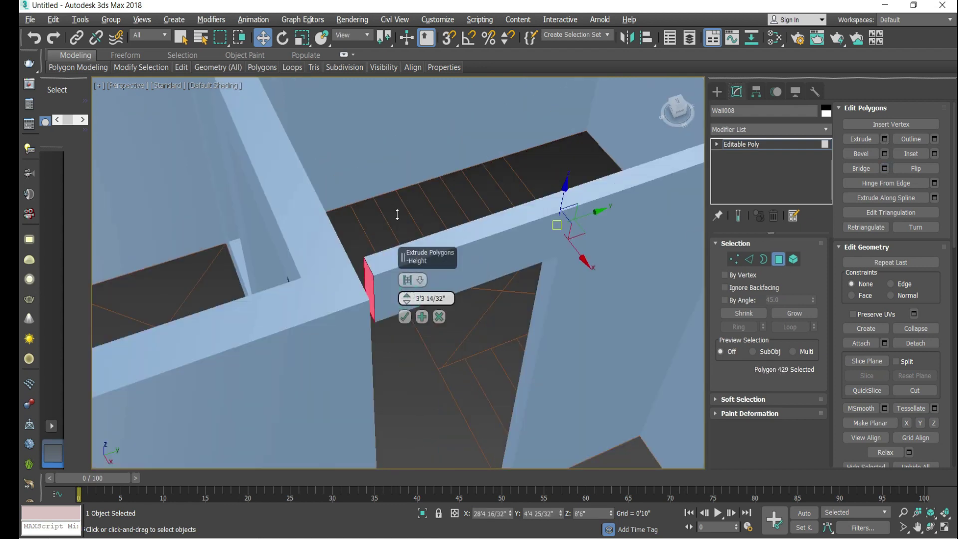
click(407, 315)
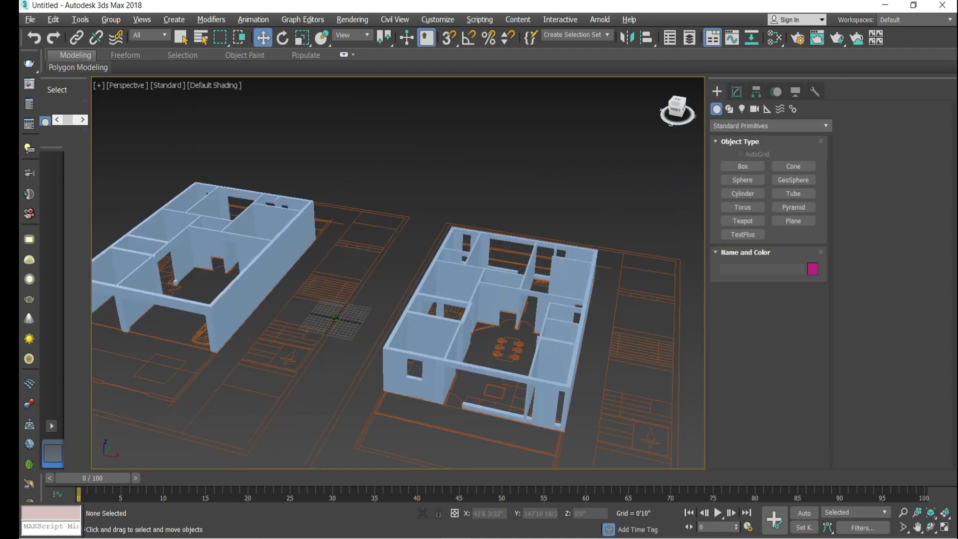
Examine the walls and openings of both floor models from several angles
drag(677, 108, 681, 109)
scroll(640, 249, down, 5)
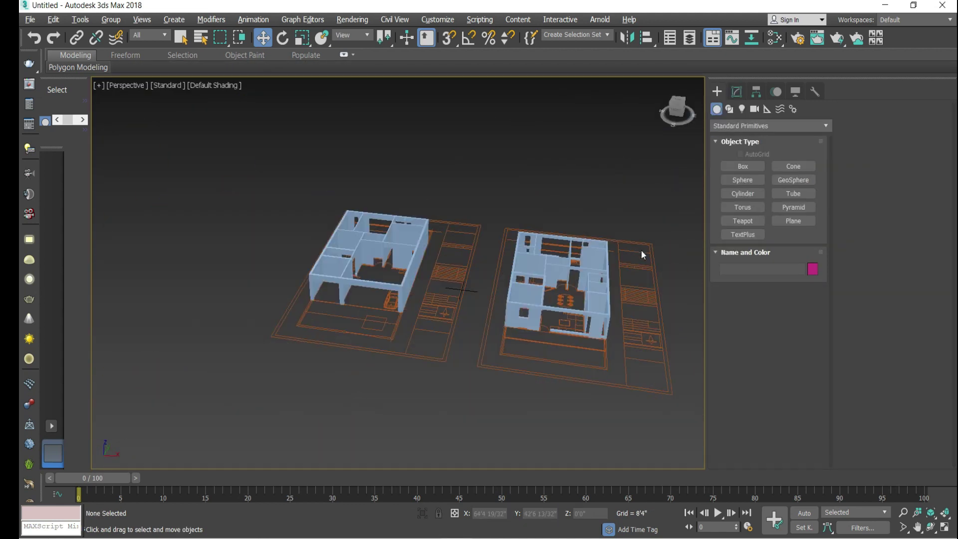
scroll(383, 234, up, 5)
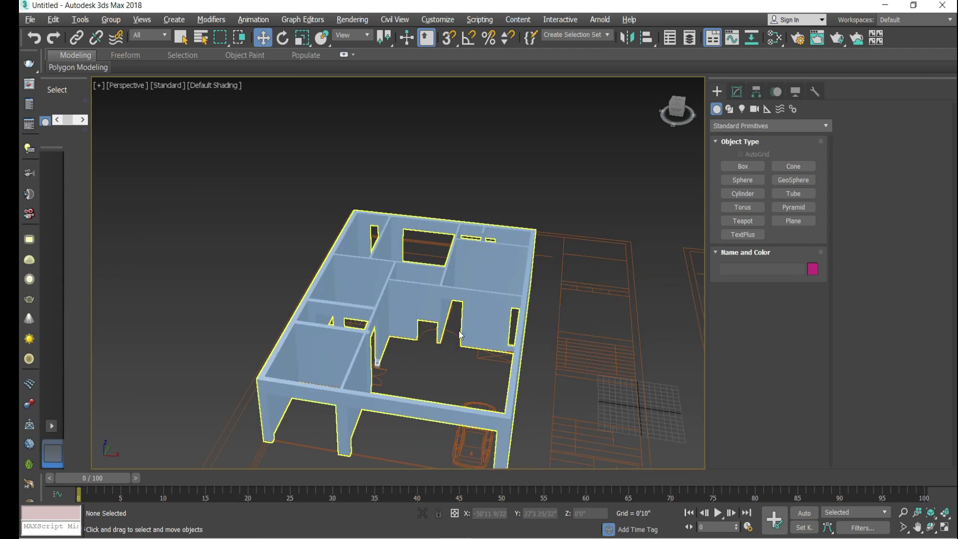
scroll(386, 260, down, 2)
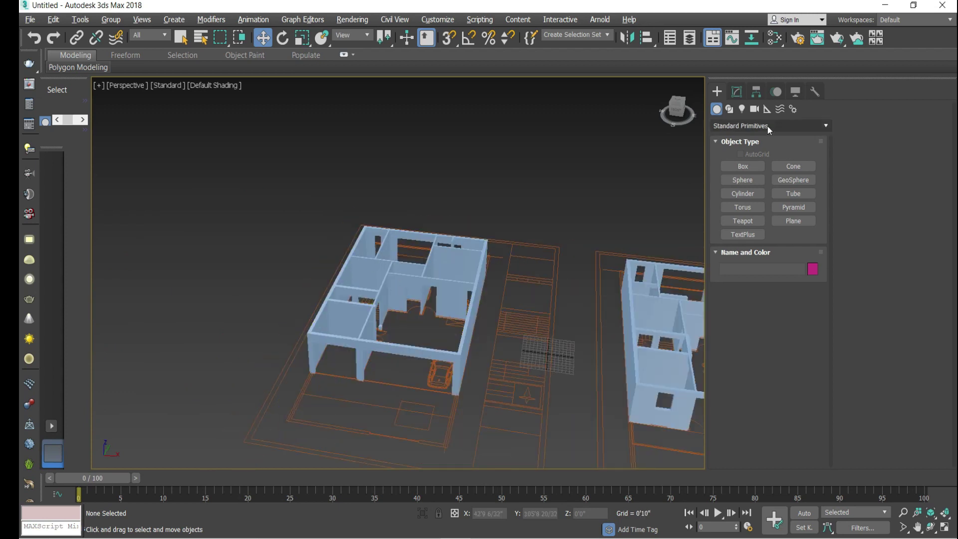
click(678, 107)
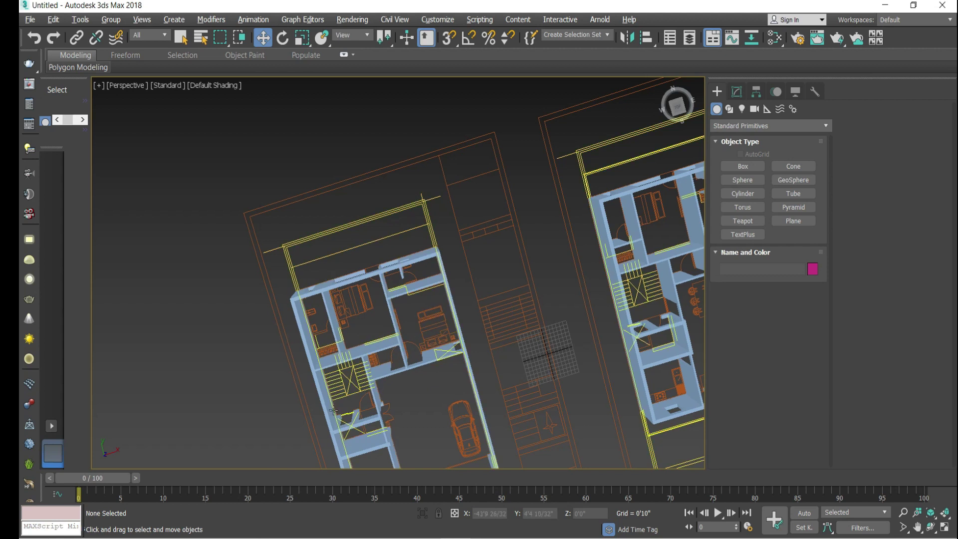
drag(679, 111, 703, 124)
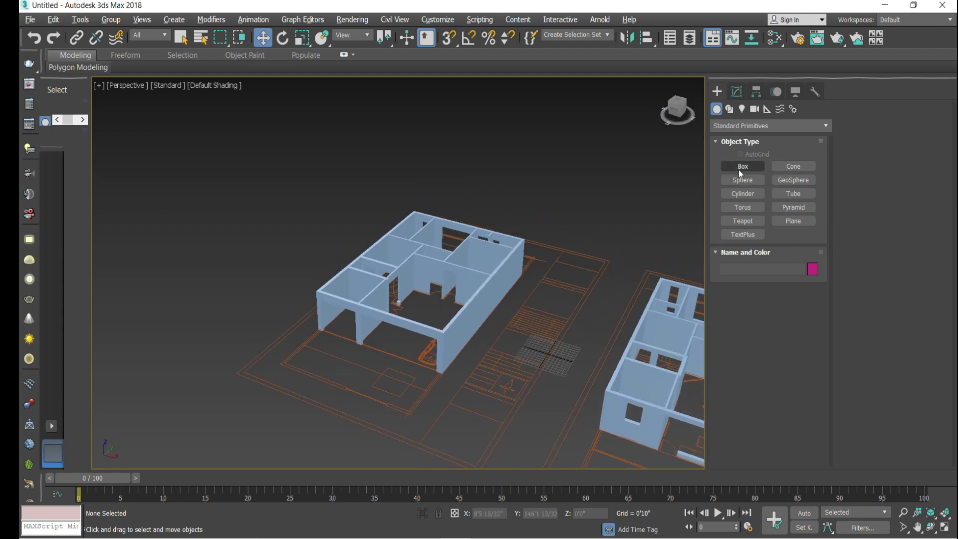
Turn on 3D snapping and try to start a box from the first plan's rear wall corner
click(742, 168)
scroll(434, 204, up, 5)
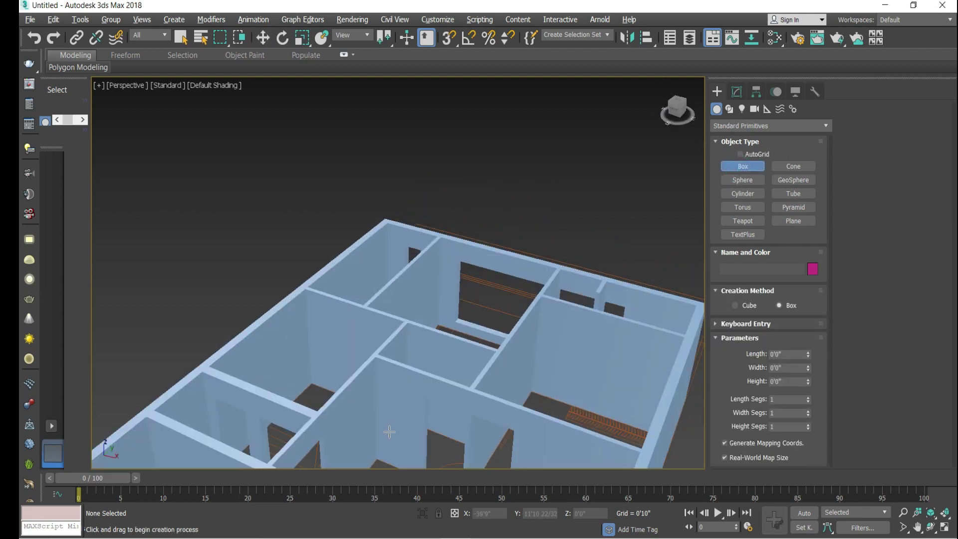
scroll(403, 283, up, 6)
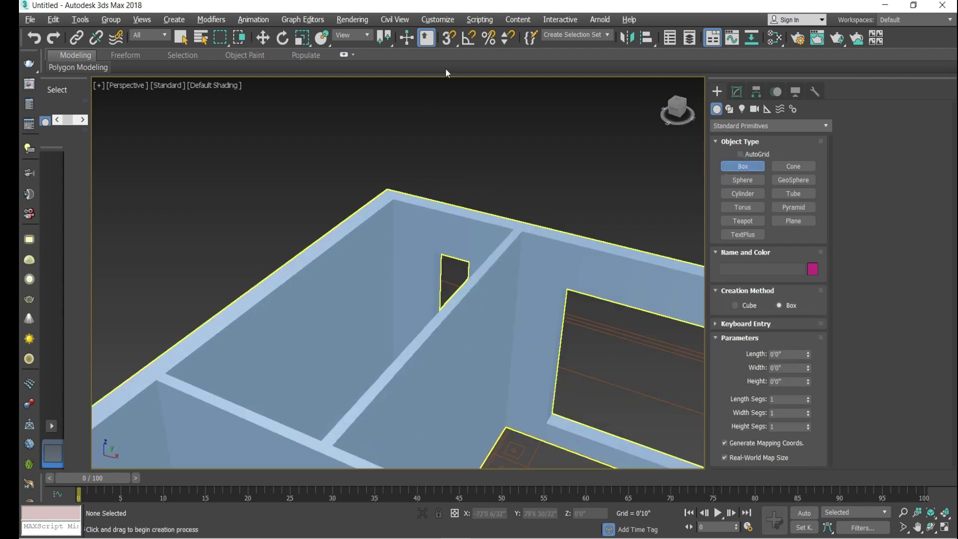
click(448, 37)
drag(387, 189, 433, 214)
scroll(424, 223, down, 3)
right_click(476, 184)
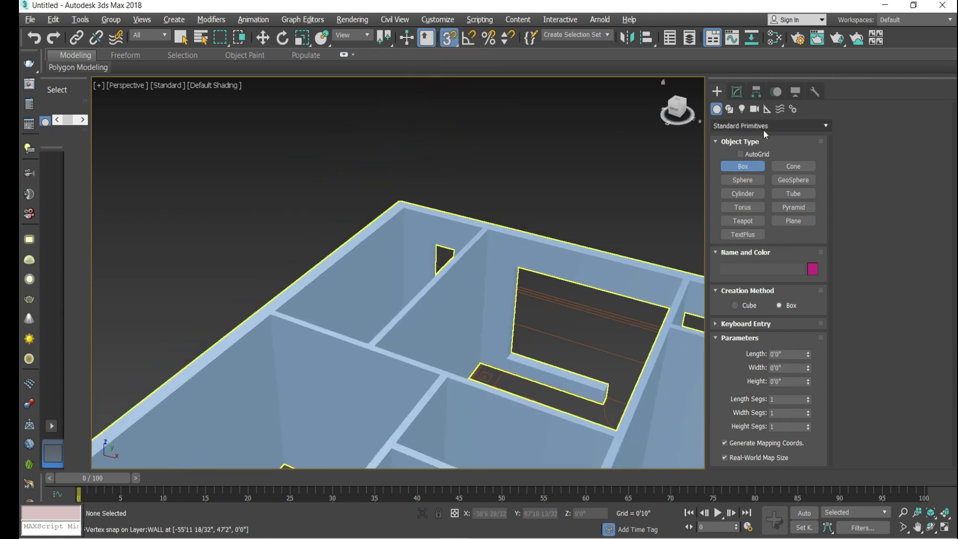
With AutoGrid on, draw a roof slab box about 47'6" by 33'1" across the first plan's wall tops and set its height to 9"
click(740, 154)
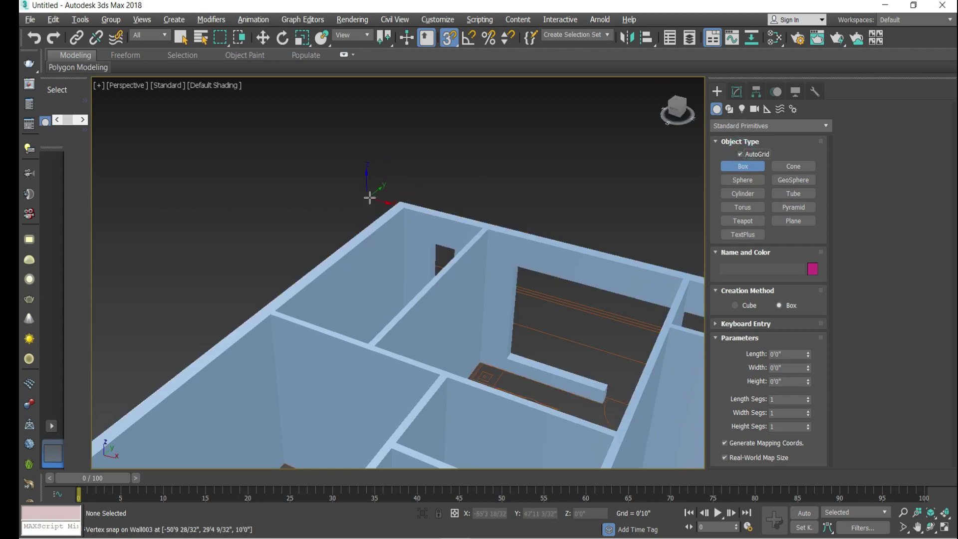
drag(399, 198, 489, 320)
scroll(433, 295, down, 5)
scroll(466, 327, up, 3)
scroll(489, 319, up, 4)
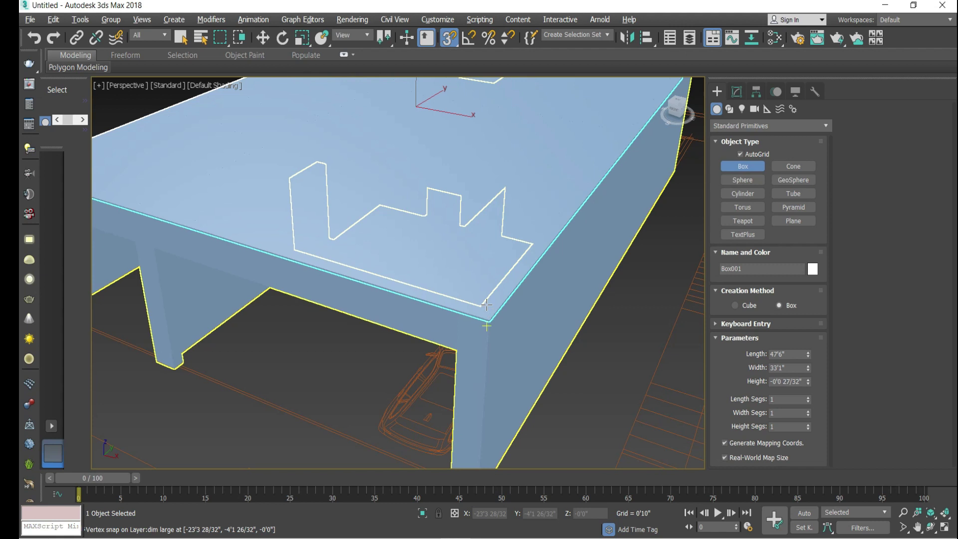
click(481, 282)
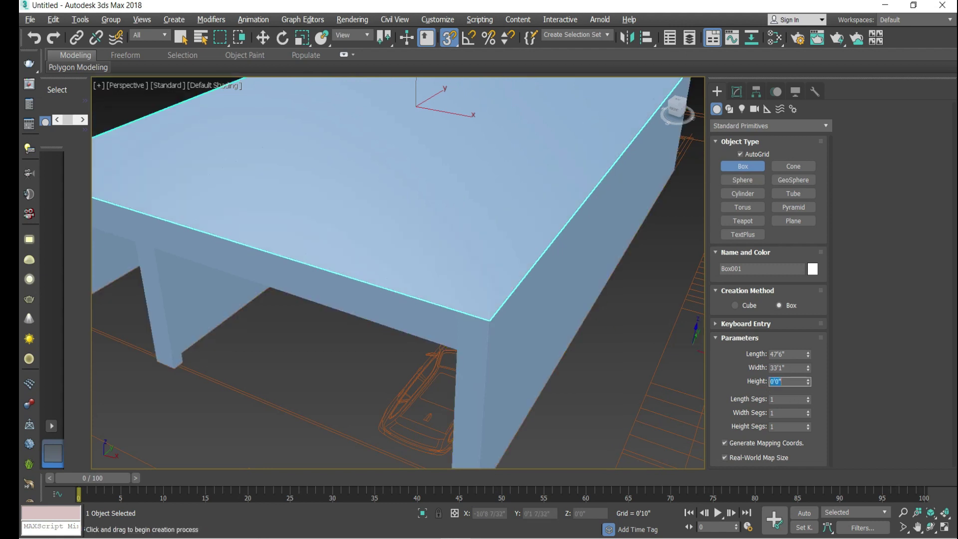
scroll(579, 434, down, 5)
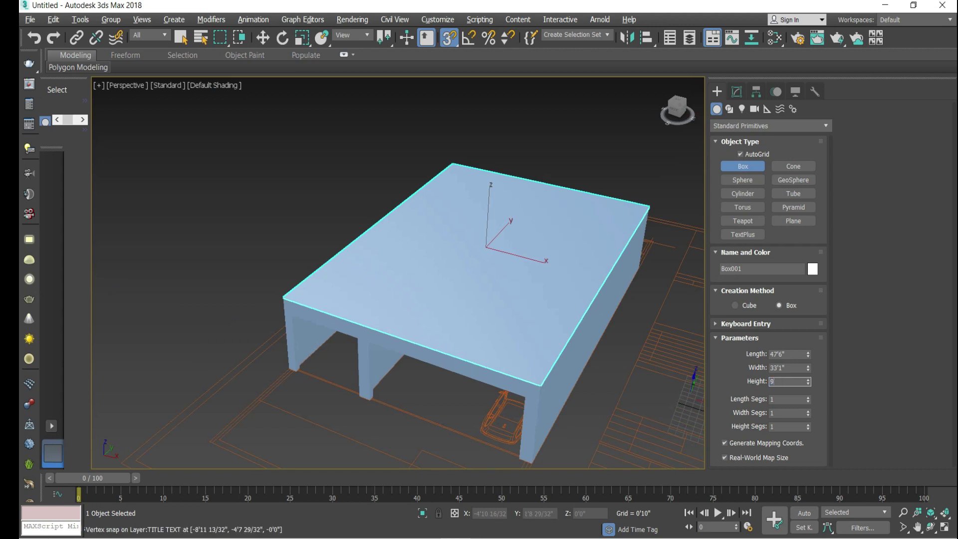
key(Return)
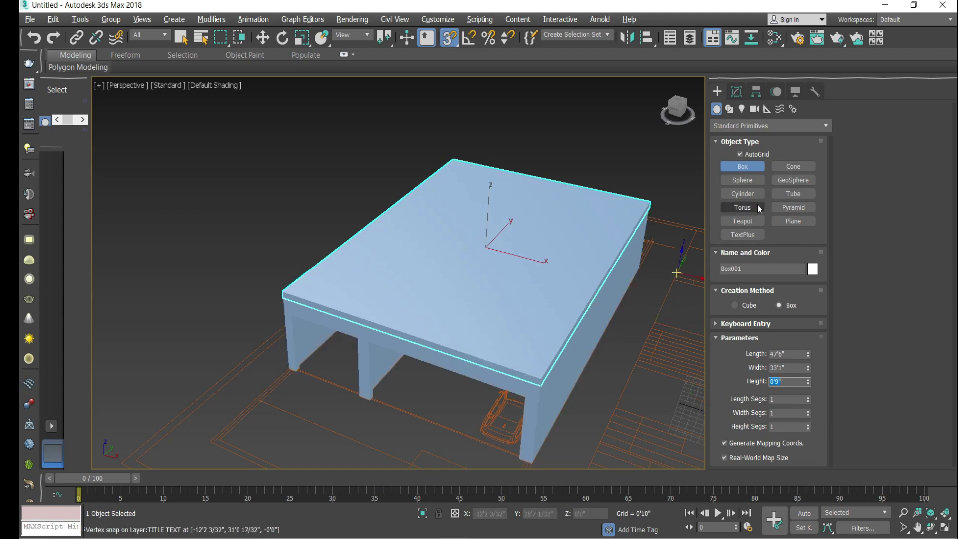
Divide the roof slab into 3 length segments and 3 width segments
click(808, 397)
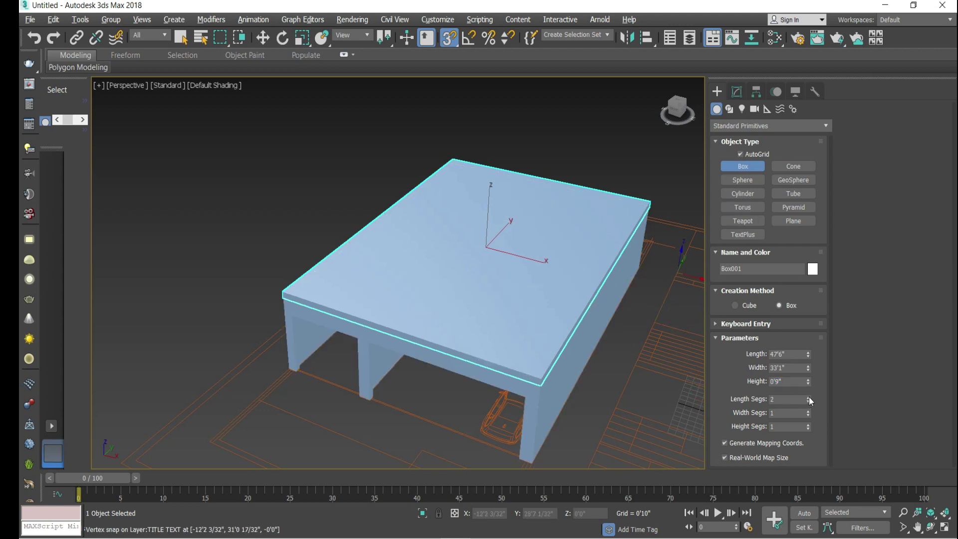
key(alt+w)
key(alt+w)
scroll(398, 287, down, 10)
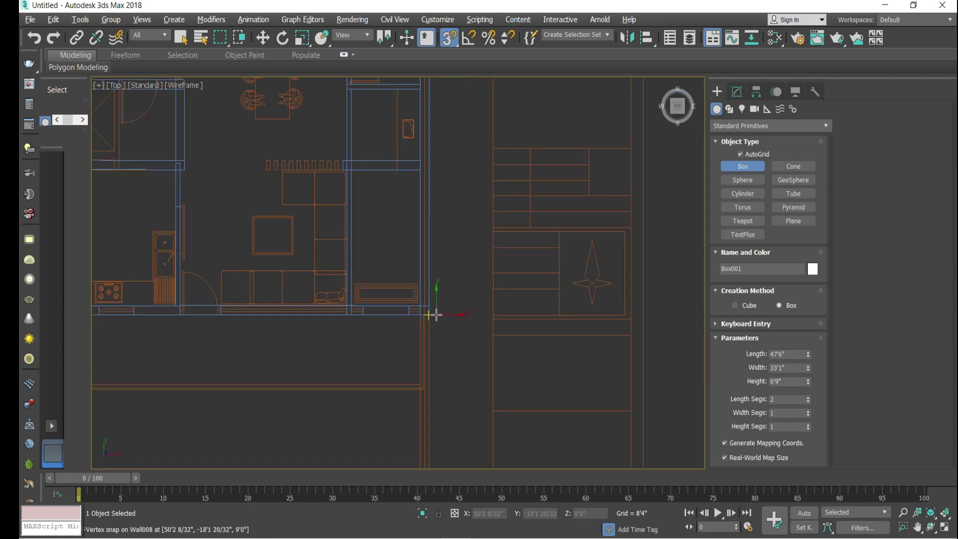
scroll(253, 299, up, 4)
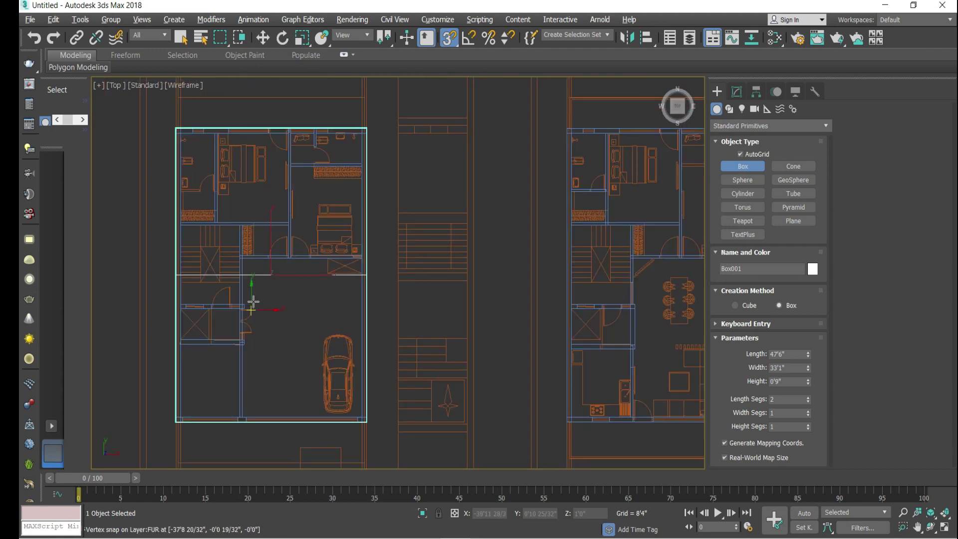
click(807, 411)
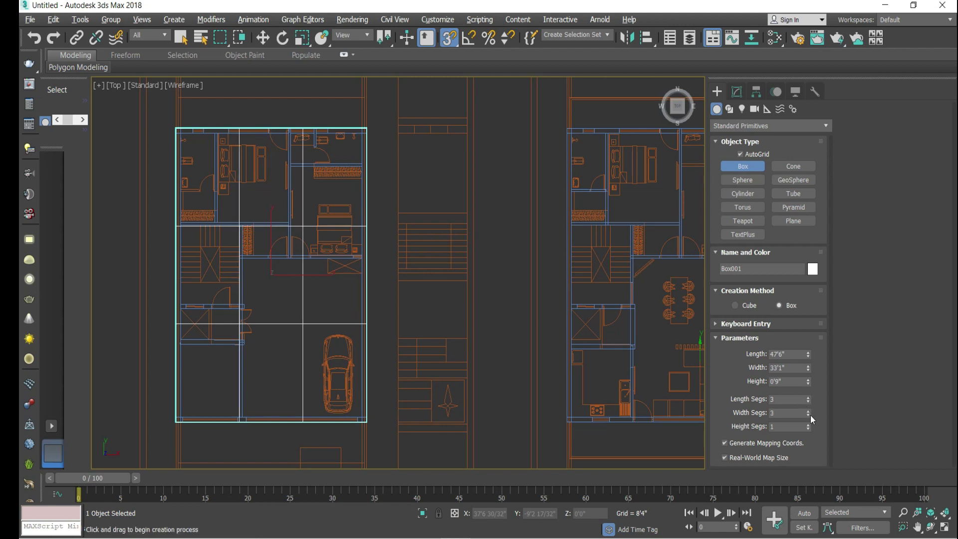
Convert the roof slab to an Editable Poly and switch to vertex editing
right_click(344, 296)
right_click(344, 297)
mouse_move(404, 437)
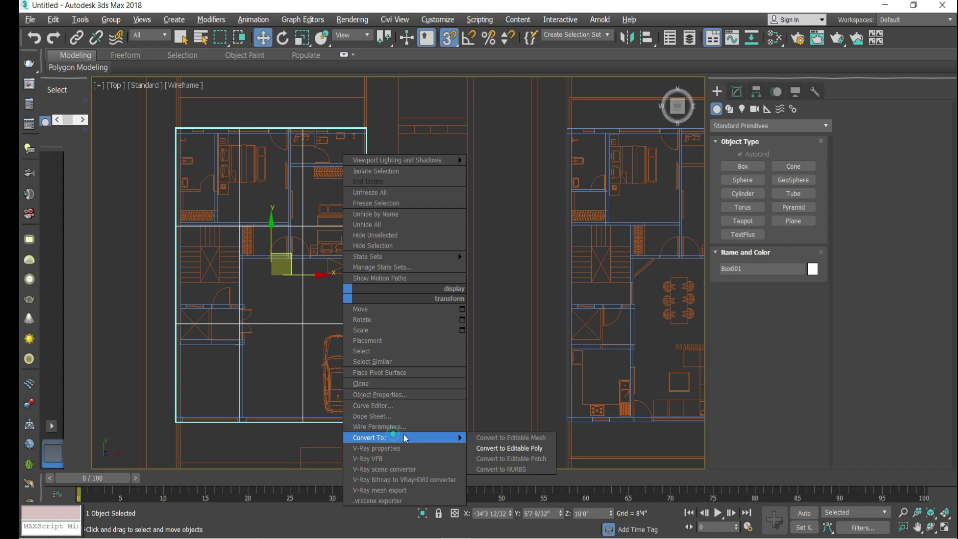
click(503, 448)
click(738, 259)
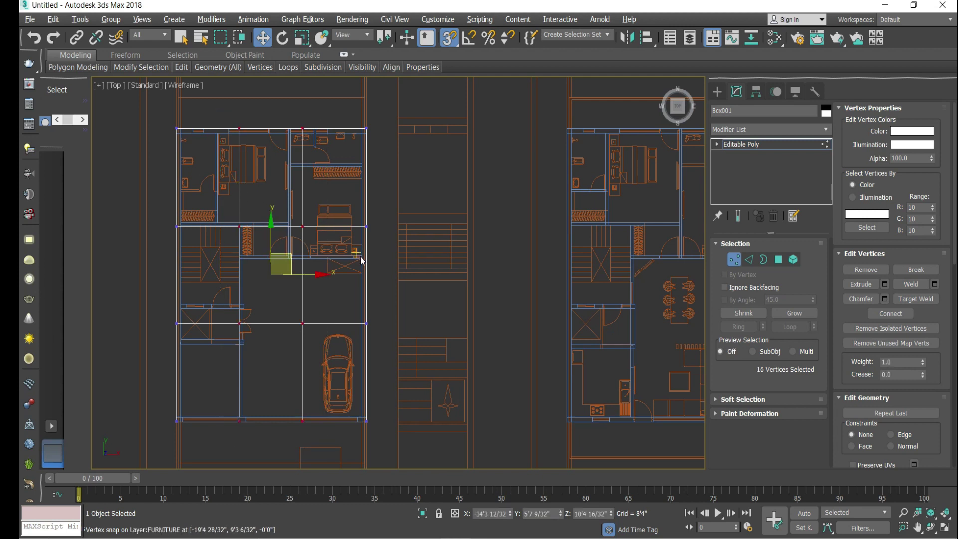
In the top view, align the slab's inner vertex column nearest the stairs with the stair-side face of the wall
scroll(218, 231, up, 3)
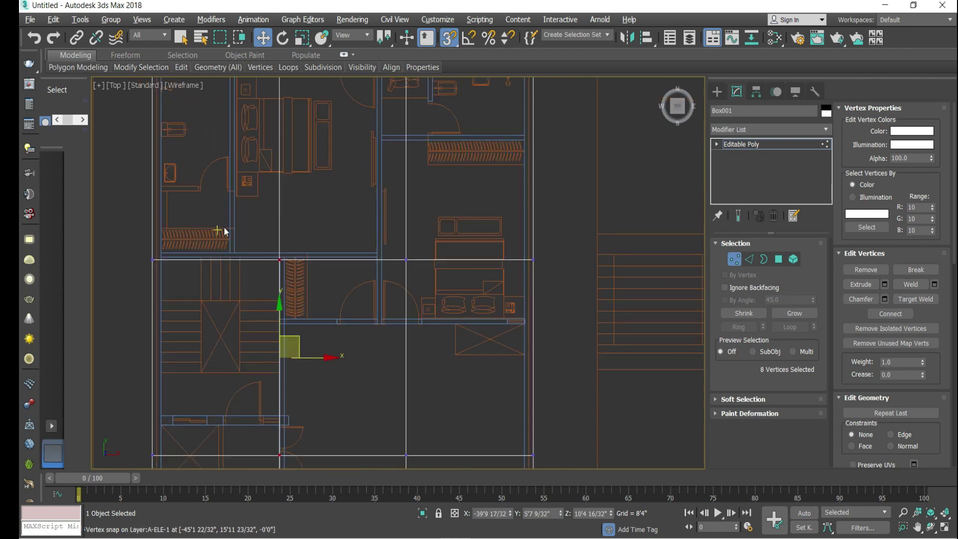
scroll(331, 318, up, 4)
scroll(294, 384, up, 4)
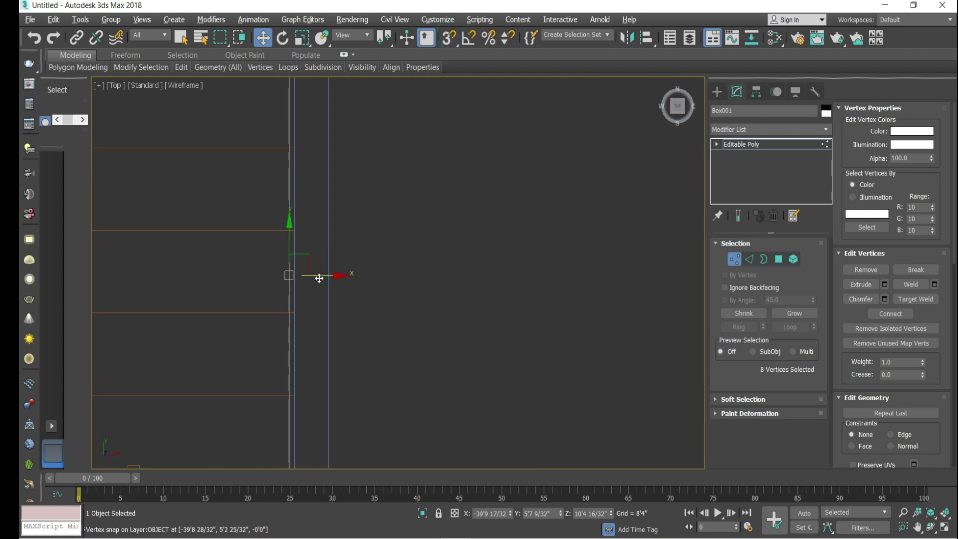
scroll(432, 295, down, 6)
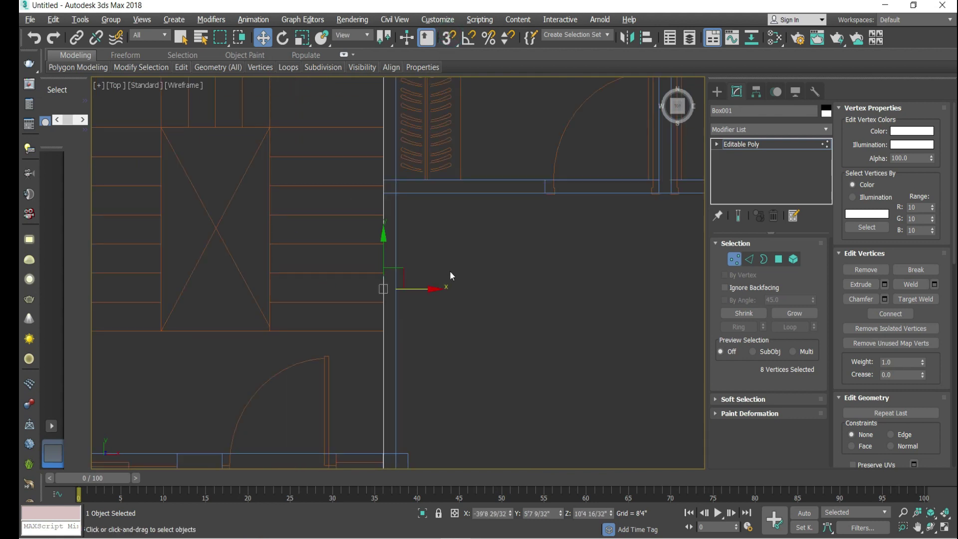
scroll(456, 277, up, 3)
scroll(374, 311, up, 4)
Move the slab's inner vertex row below the stairs onto the stair-side face of the wall with the door opening
drag(359, 297, 361, 222)
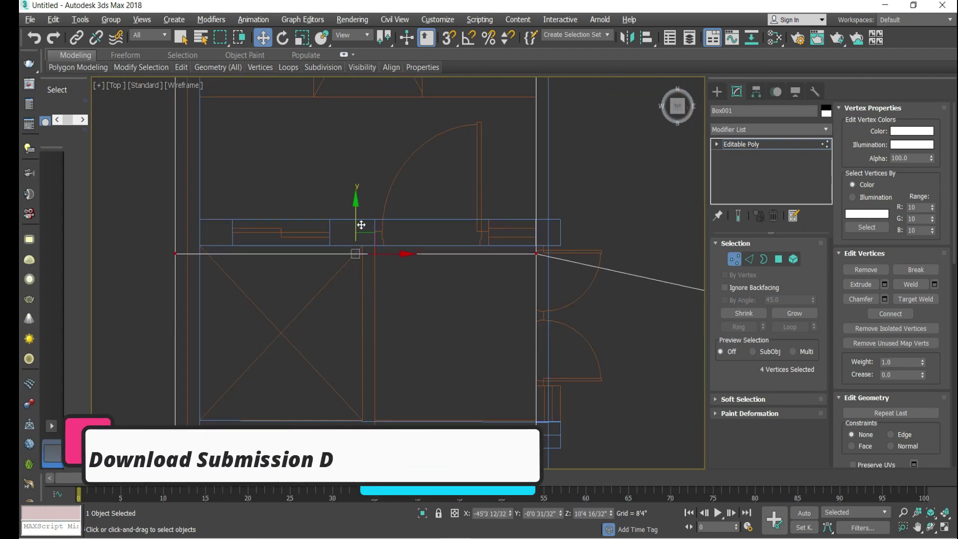
scroll(320, 294, down, 4)
drag(574, 324, 265, 287)
scroll(350, 289, up, 4)
drag(608, 309, 595, 193)
scroll(596, 191, down, 1)
scroll(555, 272, down, 5)
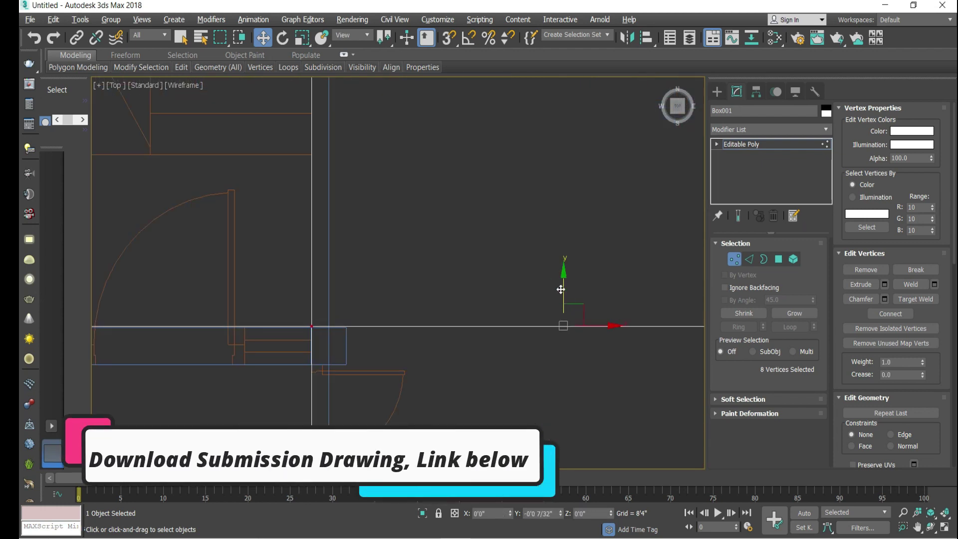
click(566, 240)
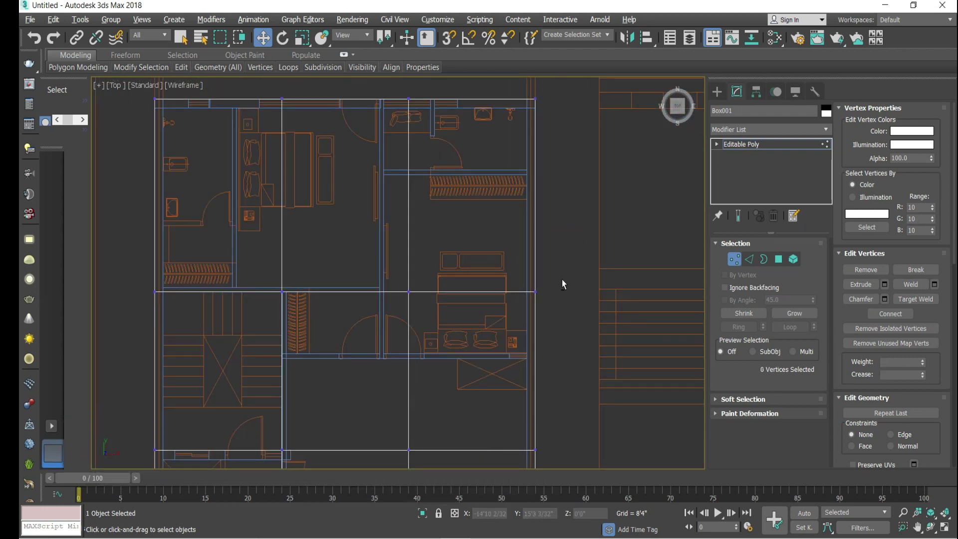
In the perspective view, select the slab's upper and lower polygons over the stairs and bridge them to cut the stair opening
key(alt+w)
click(523, 345)
key(alt+w)
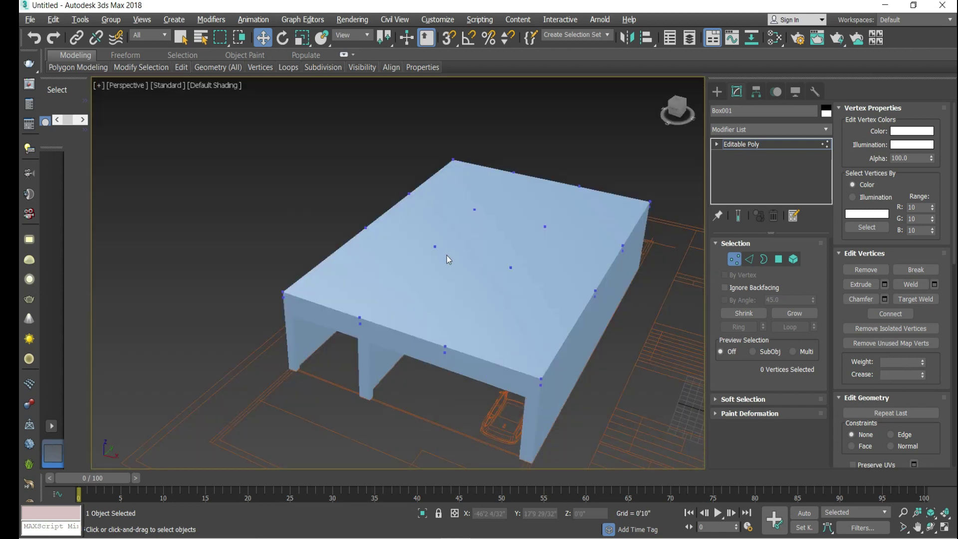
click(780, 260)
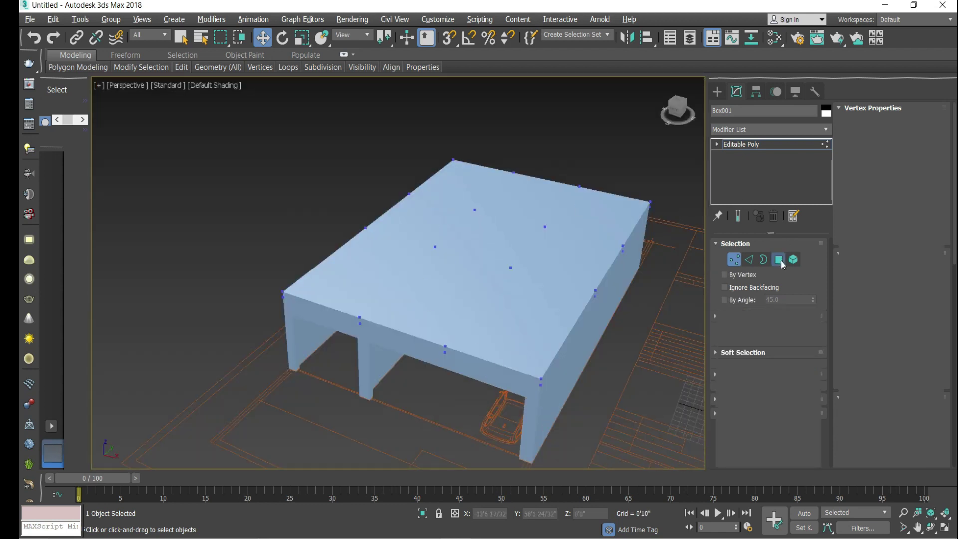
click(429, 222)
drag(670, 120, 680, 61)
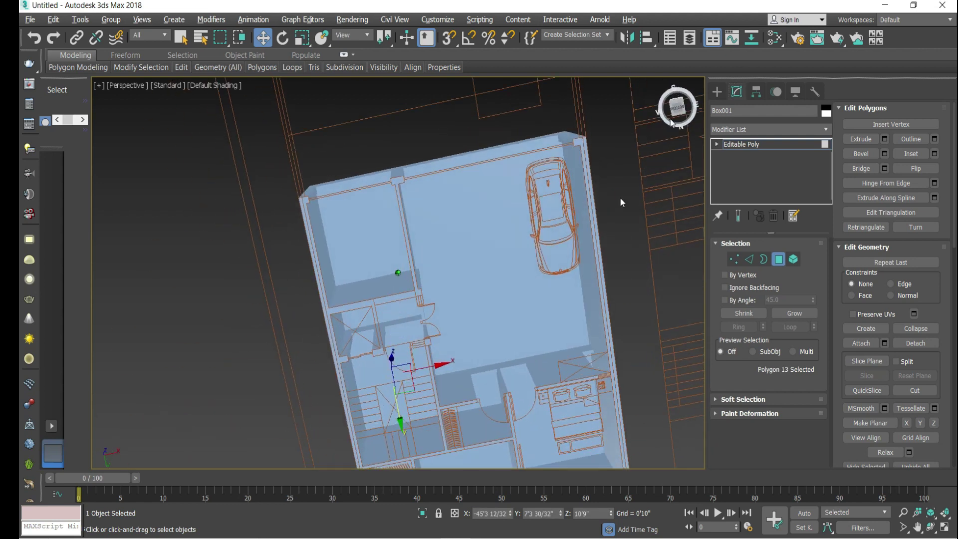
ctrl+click(410, 390)
click(884, 169)
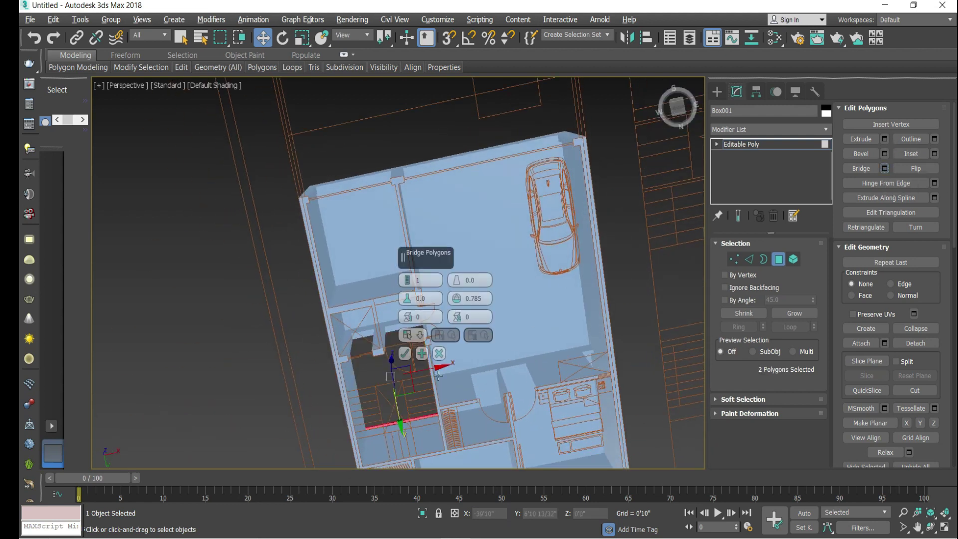
click(680, 116)
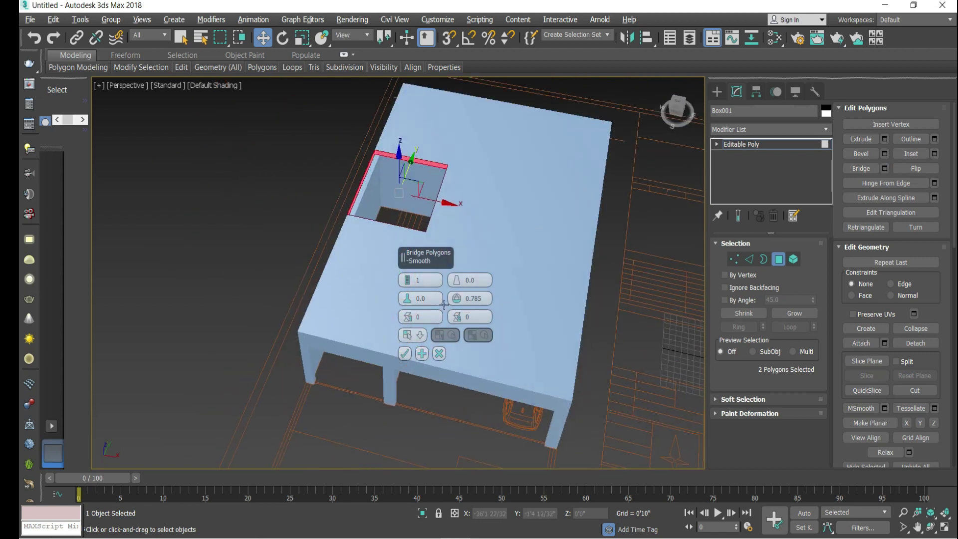
click(404, 353)
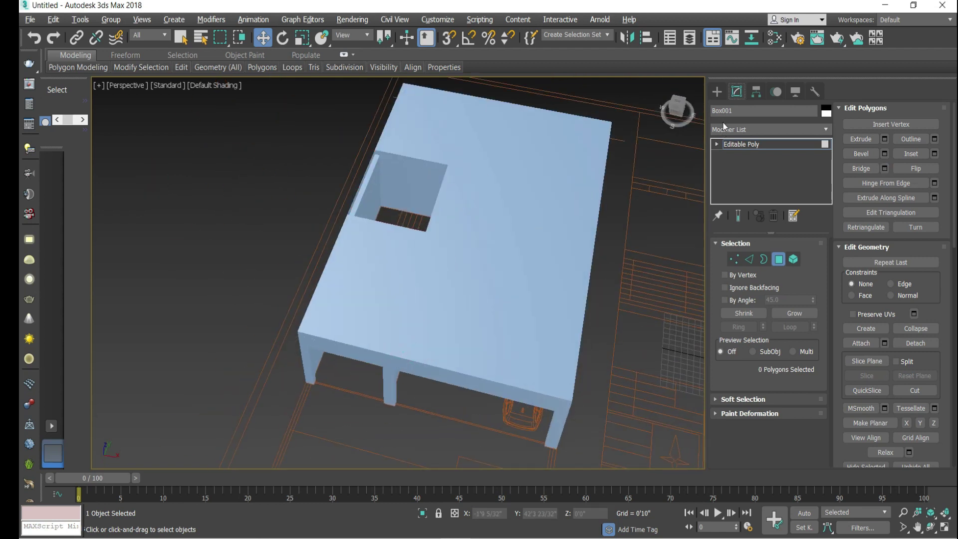
Extrude the slab's remaining edge polygon at the stair opening by 9" across the top of the outer wall
scroll(338, 171, up, 5)
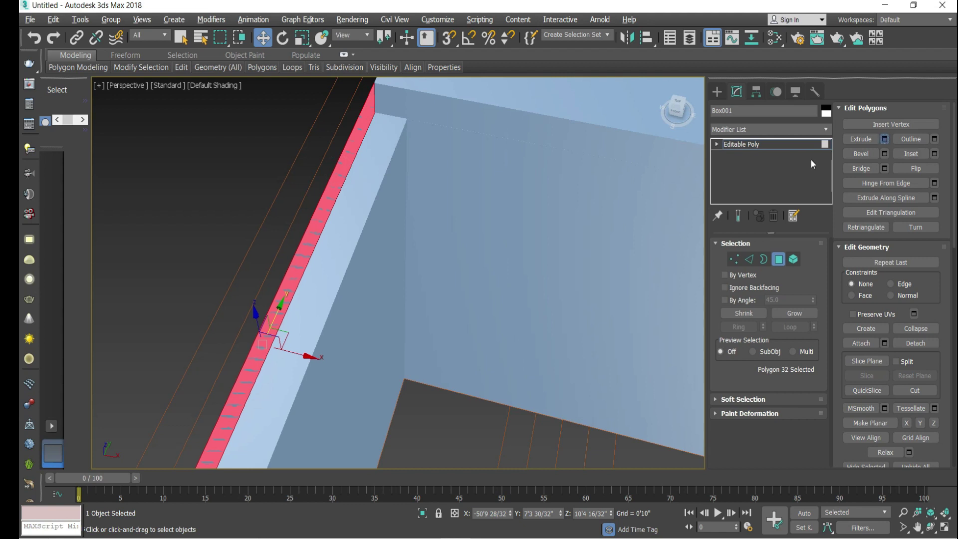
key(shift+e)
text(9)
key(Return)
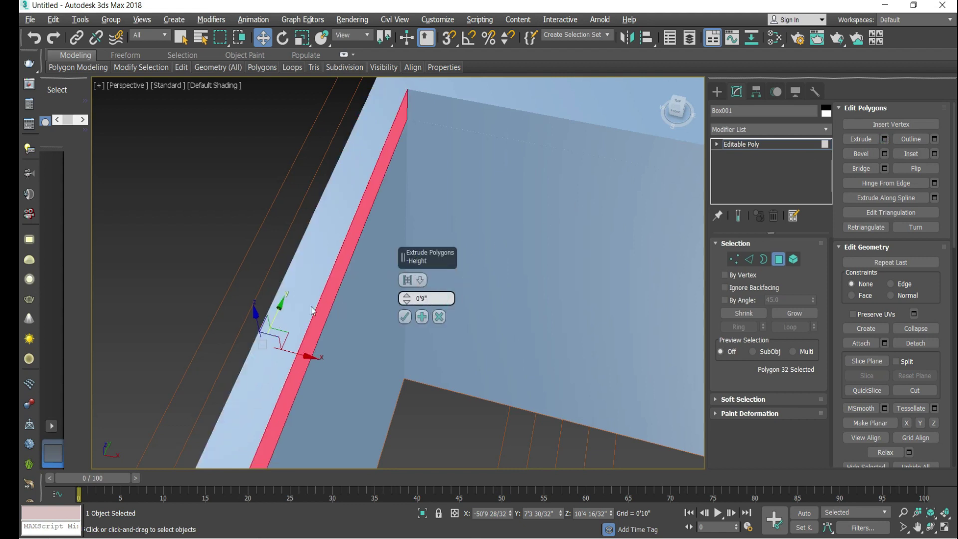
click(404, 316)
scroll(282, 208, down, 3)
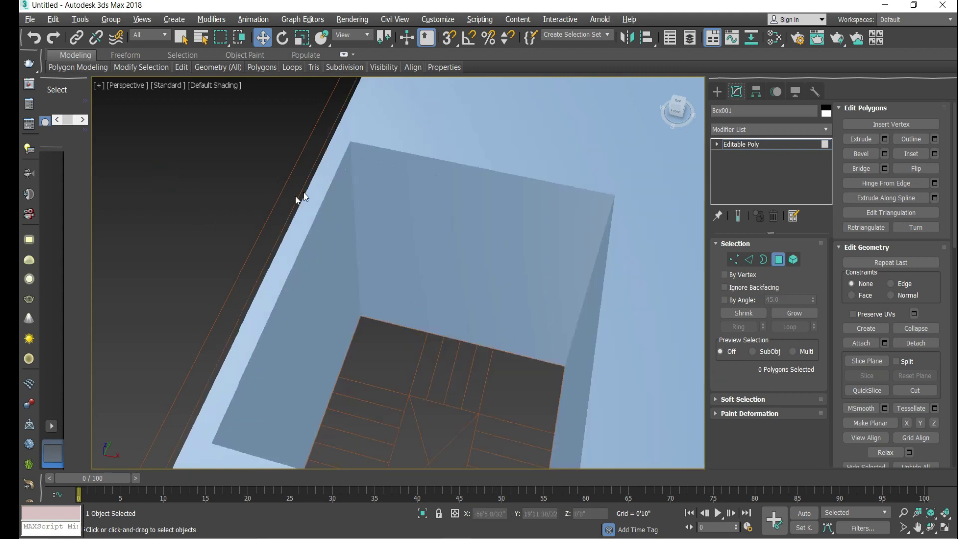
Leave the roof slab's polygon editing, select the second plan's walls, and compare both models
scroll(252, 238, down, 8)
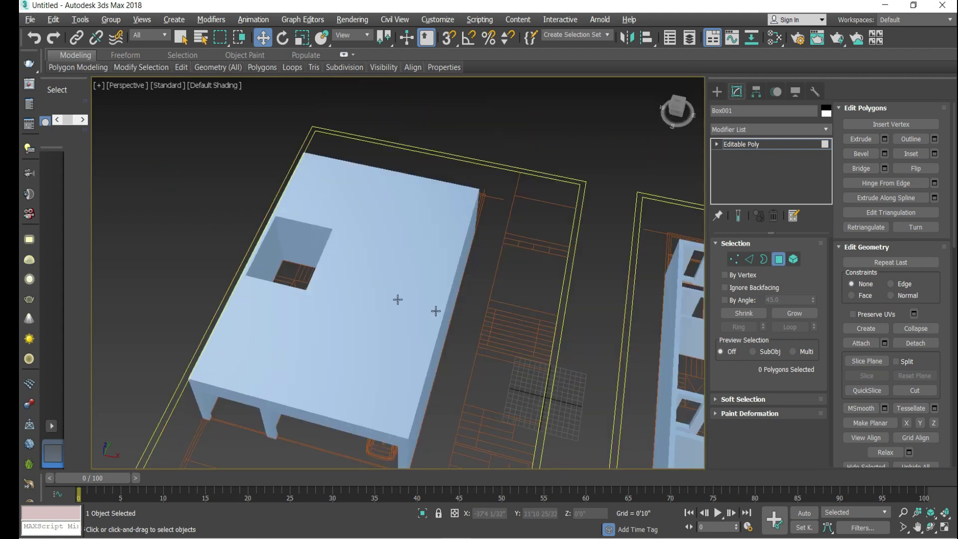
scroll(586, 344, up, 1)
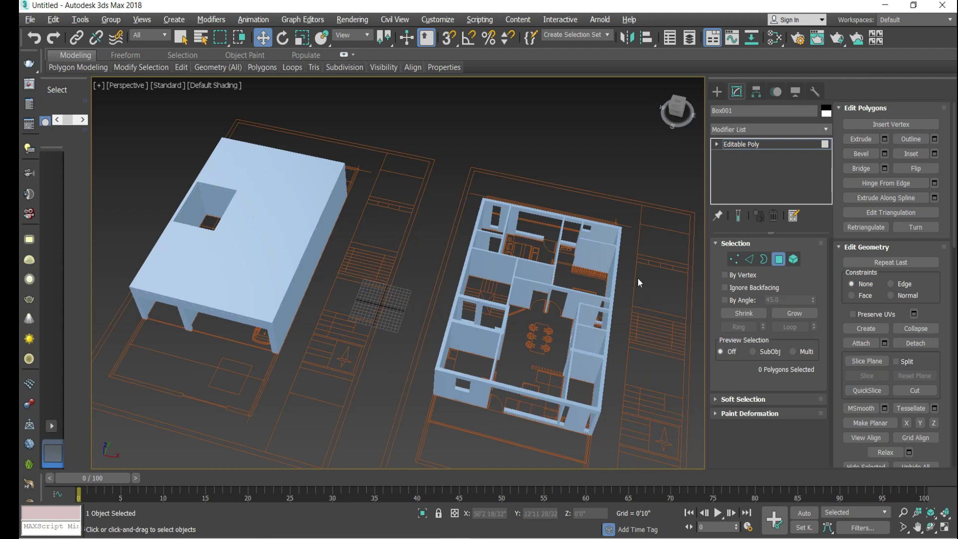
click(717, 94)
click(616, 103)
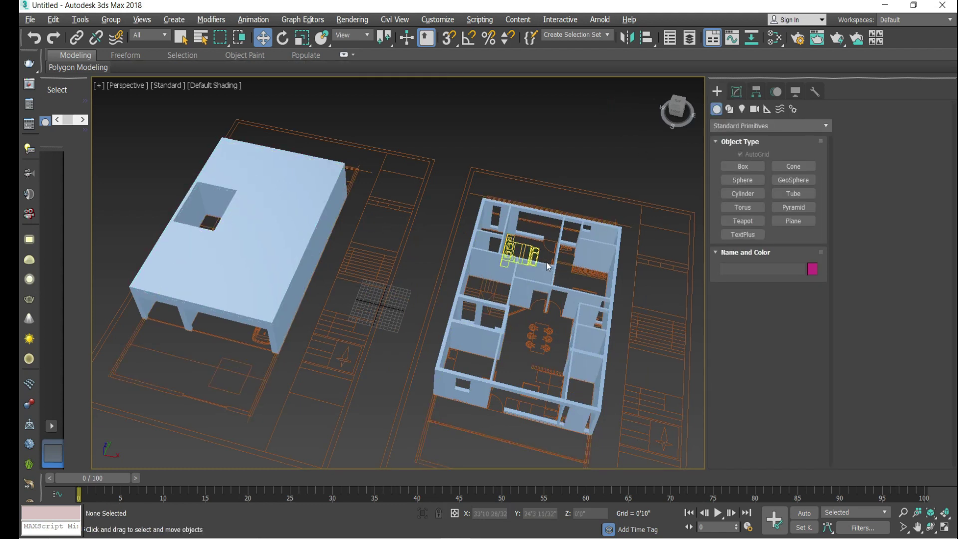
click(599, 251)
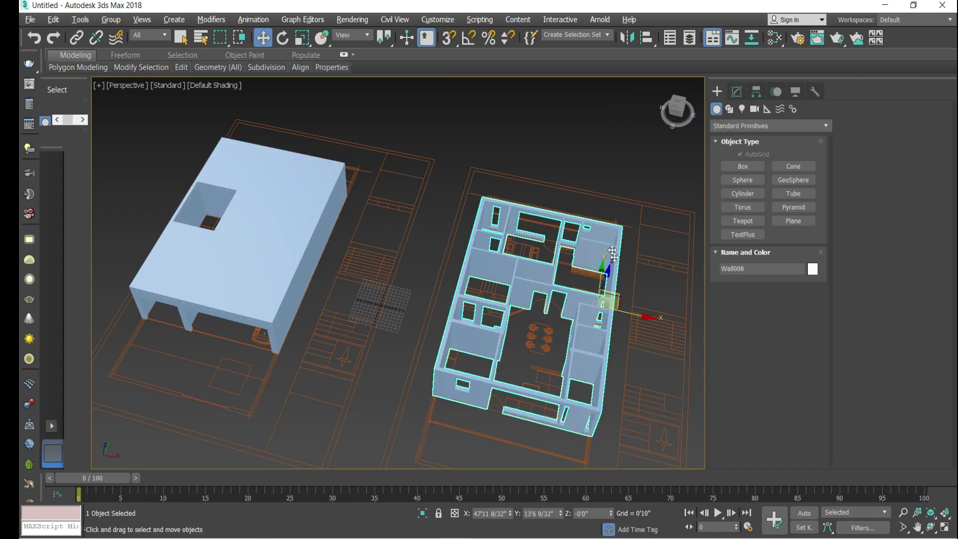
scroll(604, 250, down, 3)
scroll(319, 270, up, 3)
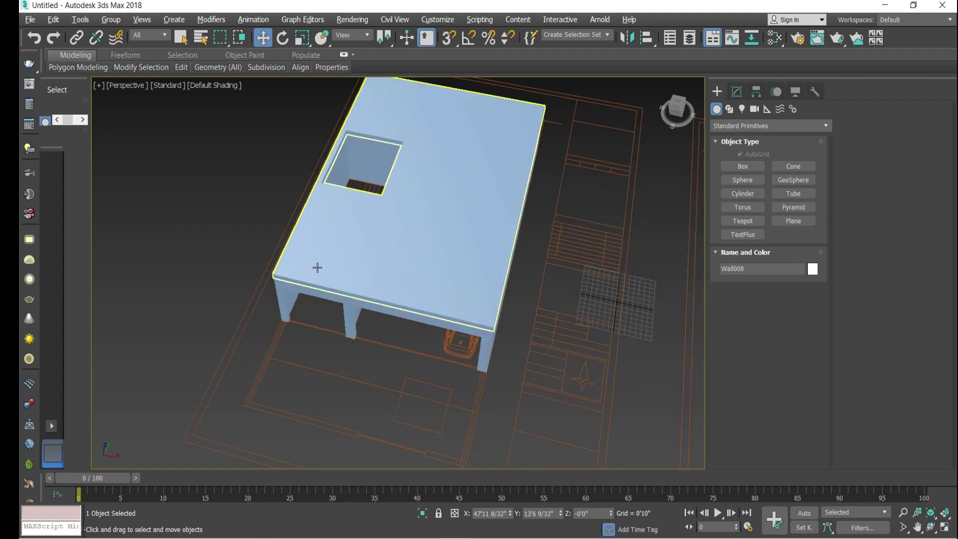
scroll(318, 268, down, 4)
scroll(588, 295, up, 4)
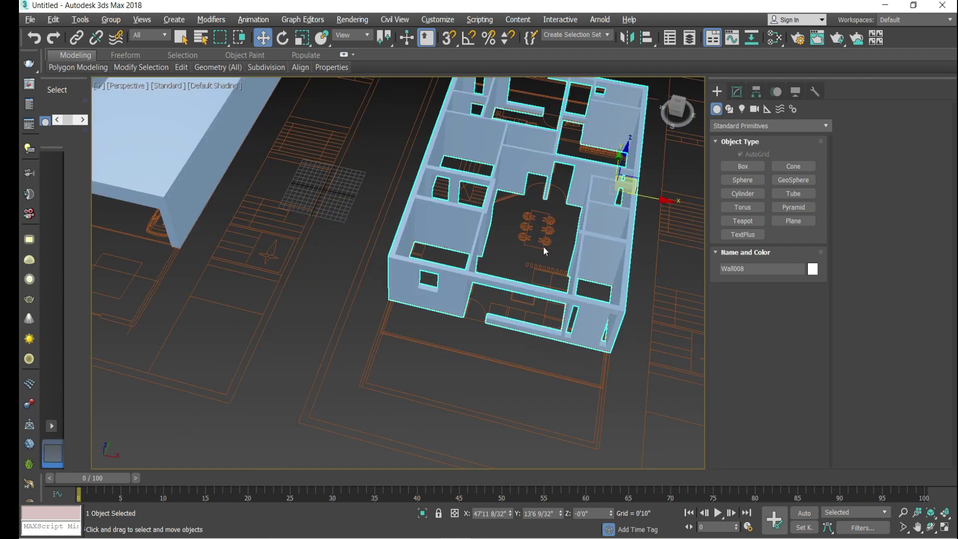
Move the second plan's walls by their lower front corner with vertex snapping onto the matching corner of the first plan's model
click(449, 37)
scroll(387, 303, up, 2)
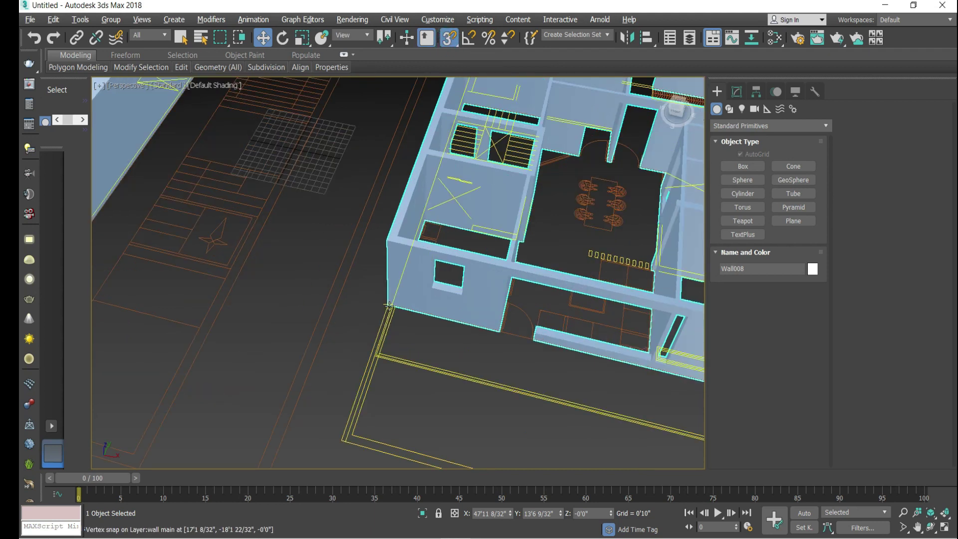
scroll(387, 303, up, 4)
scroll(388, 302, up, 2)
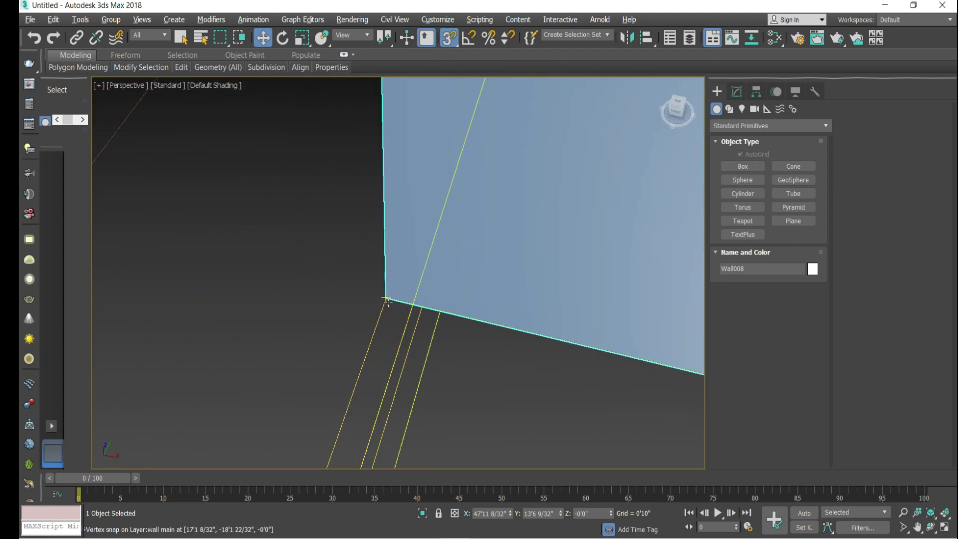
scroll(389, 300, down, 3)
scroll(393, 305, up, 1)
drag(392, 304, 166, 197)
scroll(395, 306, down, 5)
scroll(515, 324, down, 5)
scroll(519, 429, down, 5)
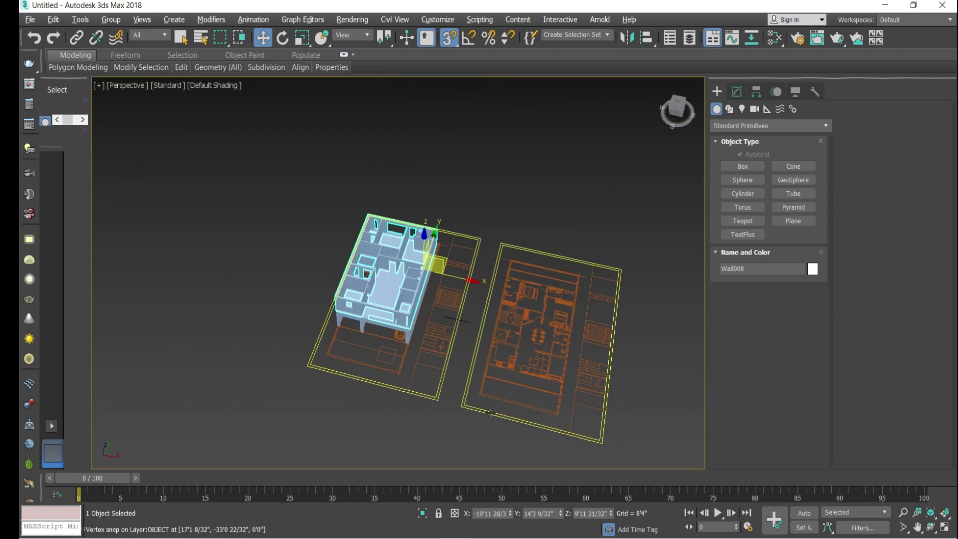
click(346, 339)
scroll(422, 352, up, 6)
scroll(613, 197, down, 5)
mouse_move(677, 107)
mouse_down()
mouse_move(669, 74)
mouse_move(678, 98)
mouse_up()
click(434, 265)
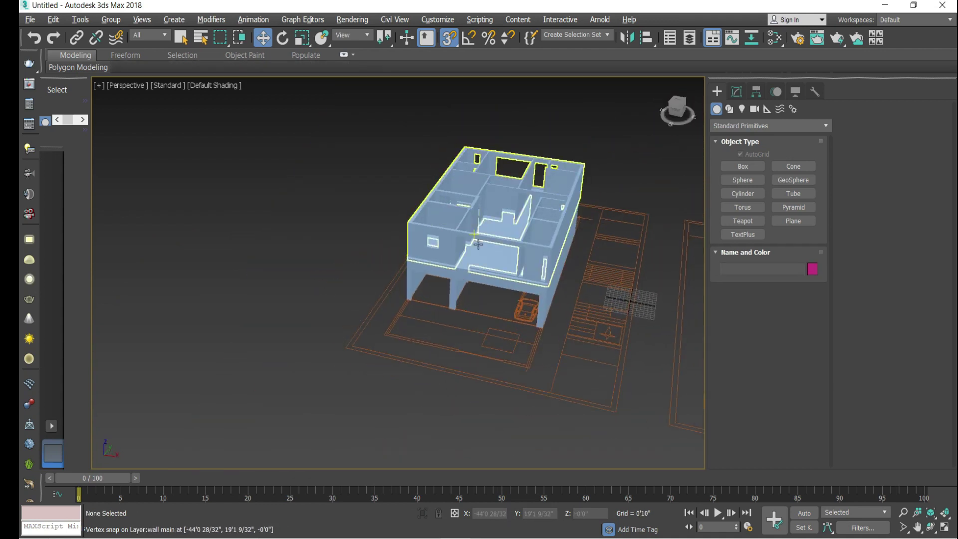
Clone the floor slab between the storeys as a copy and snap it onto the top of the upper walls
scroll(438, 263, up, 8)
scroll(547, 296, down, 4)
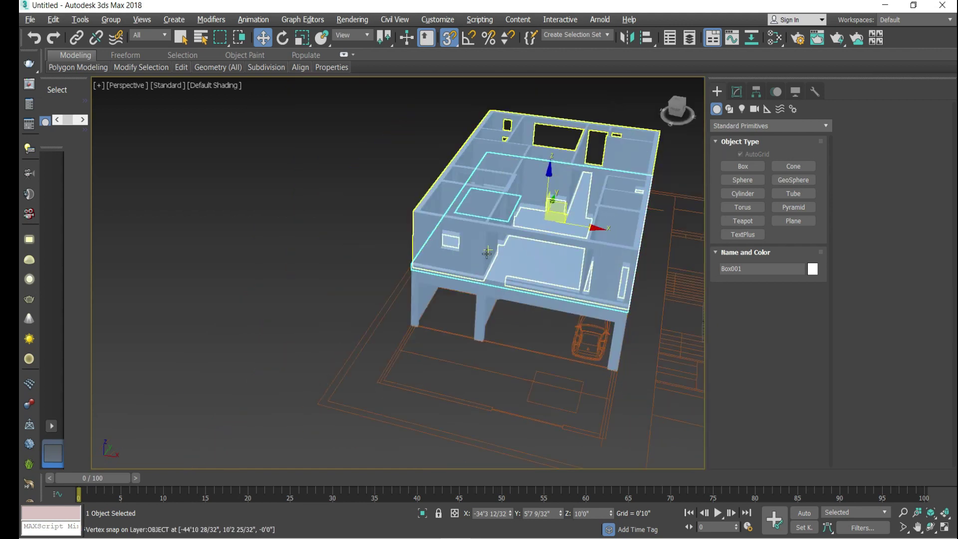
scroll(399, 259, up, 6)
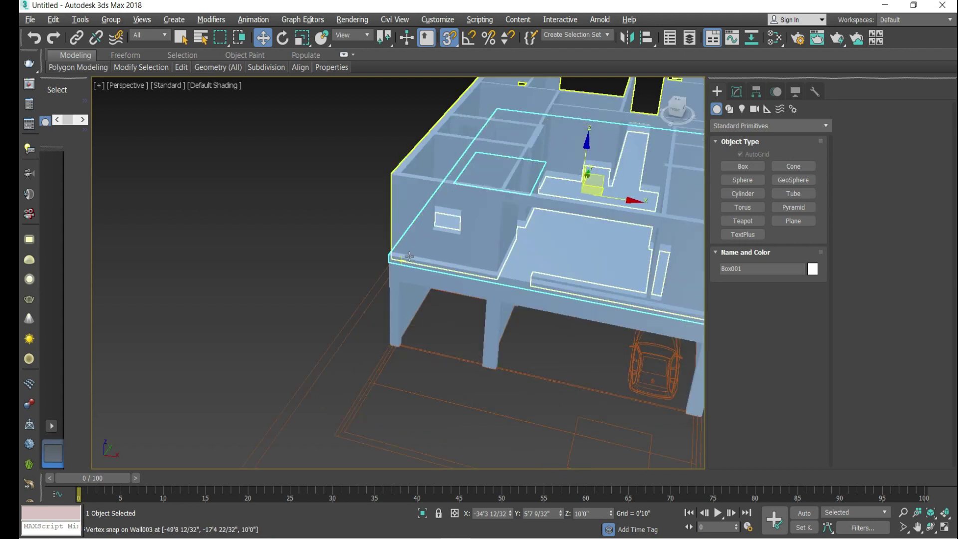
scroll(382, 268, up, 2)
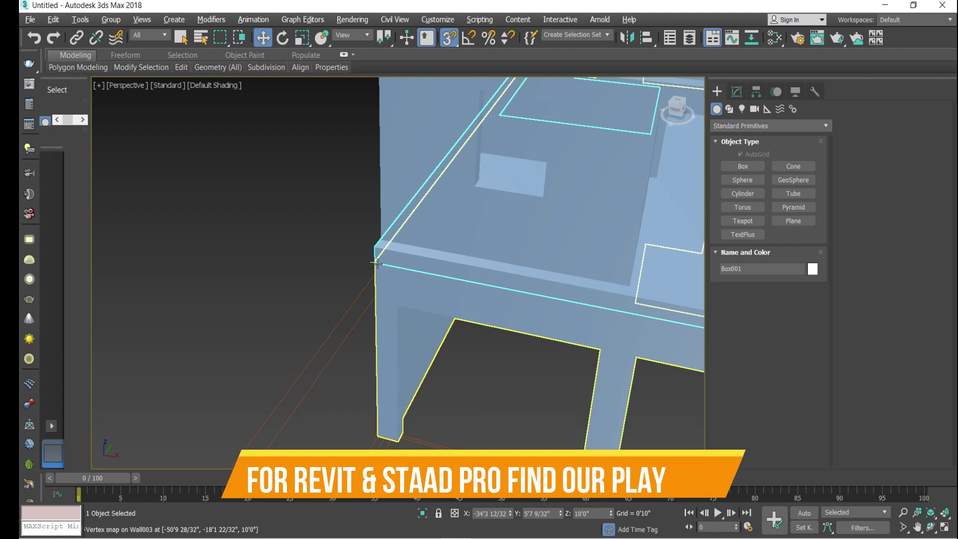
scroll(376, 260, down, 6)
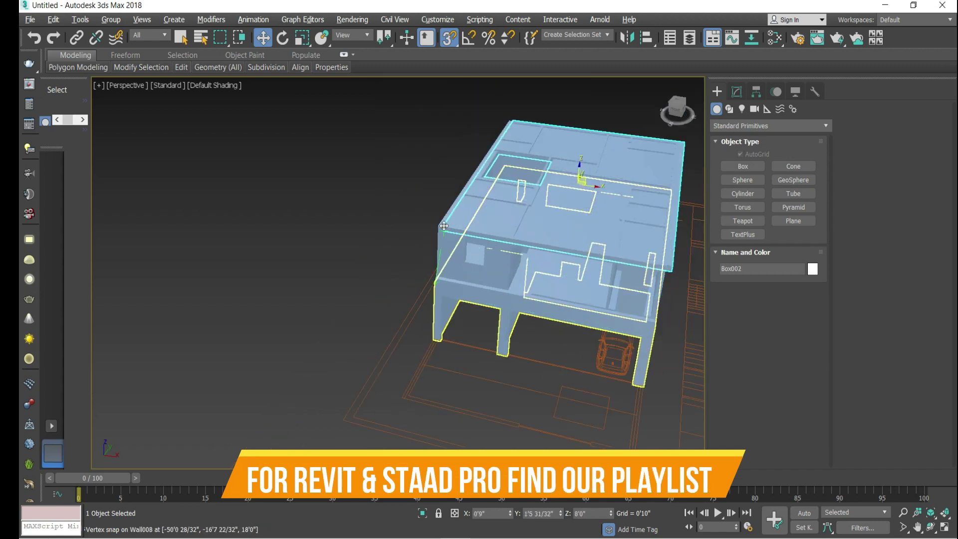
shift+drag(437, 226, 449, 265)
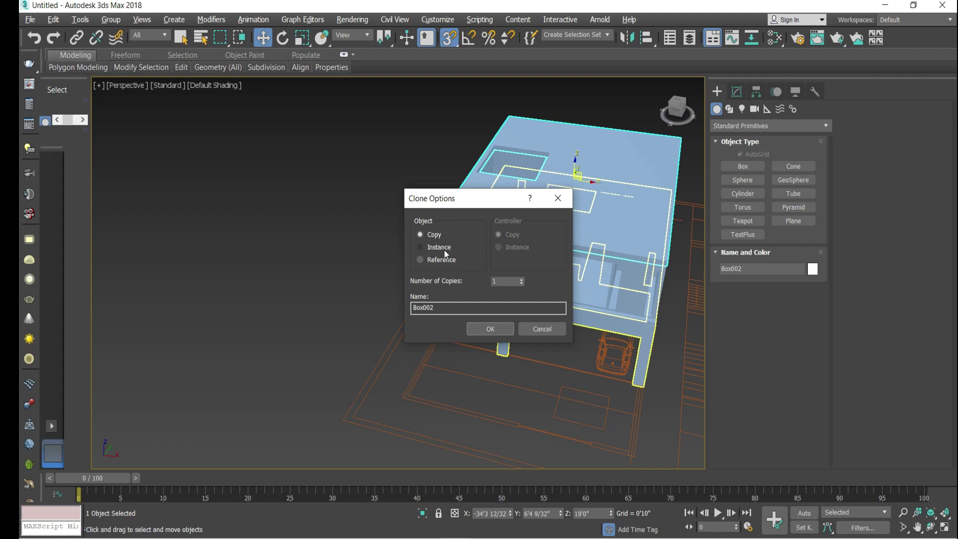
click(492, 329)
click(331, 174)
Examine the stacked two-storey model and its upper roof slab from near and far
scroll(581, 220, up, 2)
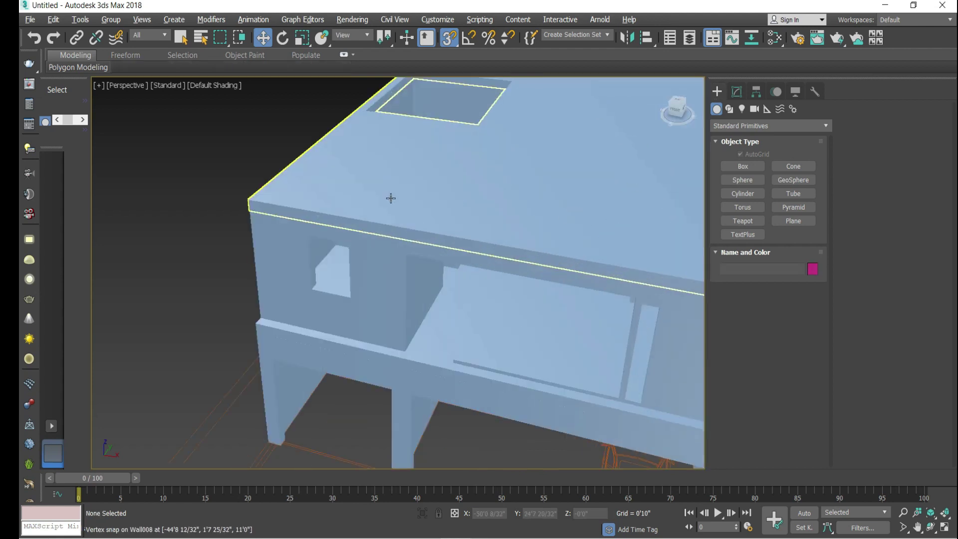
scroll(582, 196, down, 4)
scroll(567, 157, up, 3)
scroll(602, 205, down, 3)
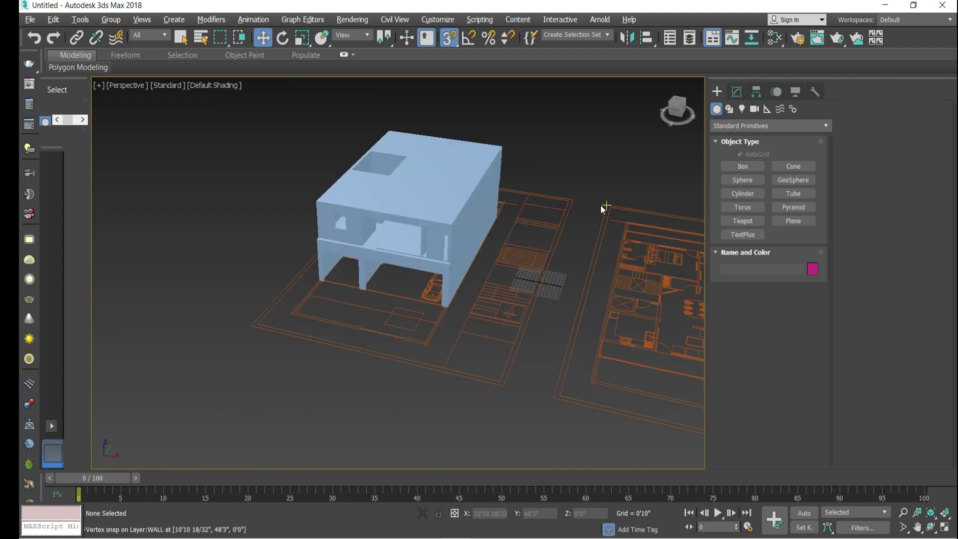
scroll(454, 183, up, 3)
scroll(474, 175, down, 3)
mouse_move(676, 110)
mouse_down()
mouse_move(644, 104)
mouse_move(653, 55)
mouse_move(643, 69)
mouse_move(675, 95)
mouse_up()
alt+middle_drag(421, 185, 421, 185)
Show the maximized top view and start the Box primitive over the first plan
key(alt+w)
click(327, 244)
key(alt+w)
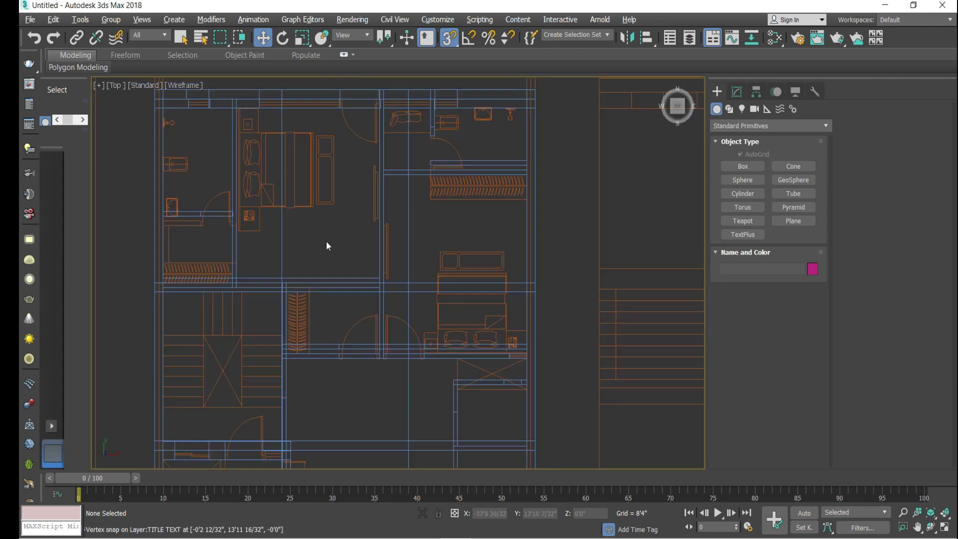
scroll(409, 270, down, 8)
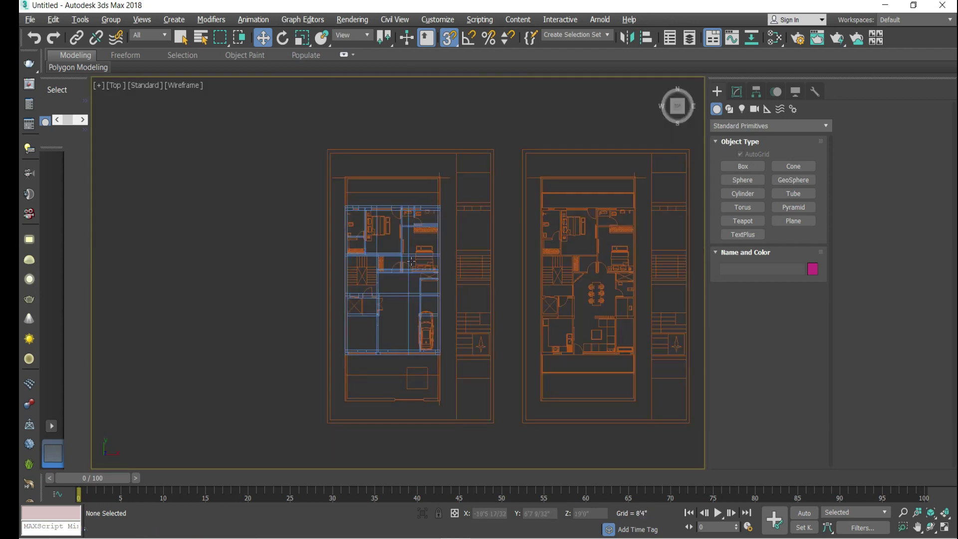
scroll(424, 260, up, 2)
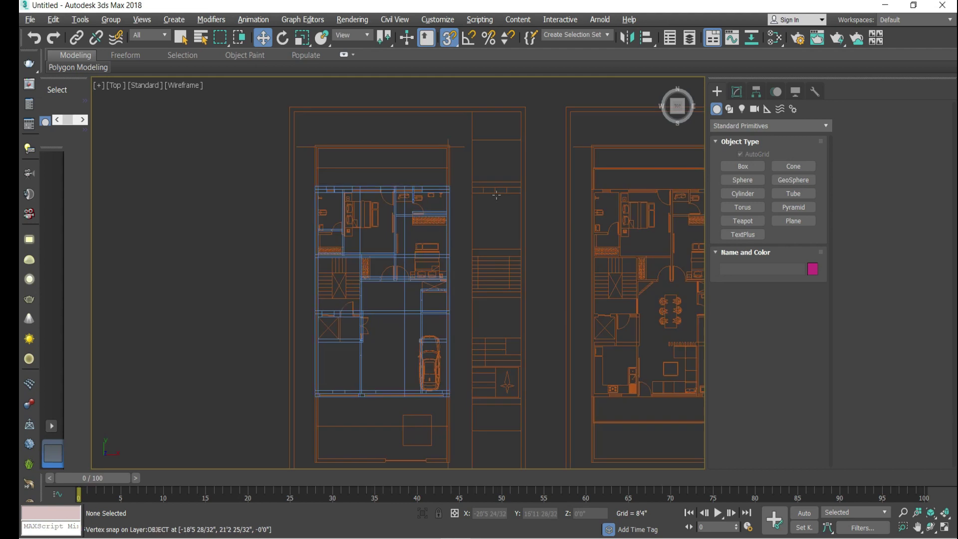
click(753, 166)
scroll(427, 194, up, 3)
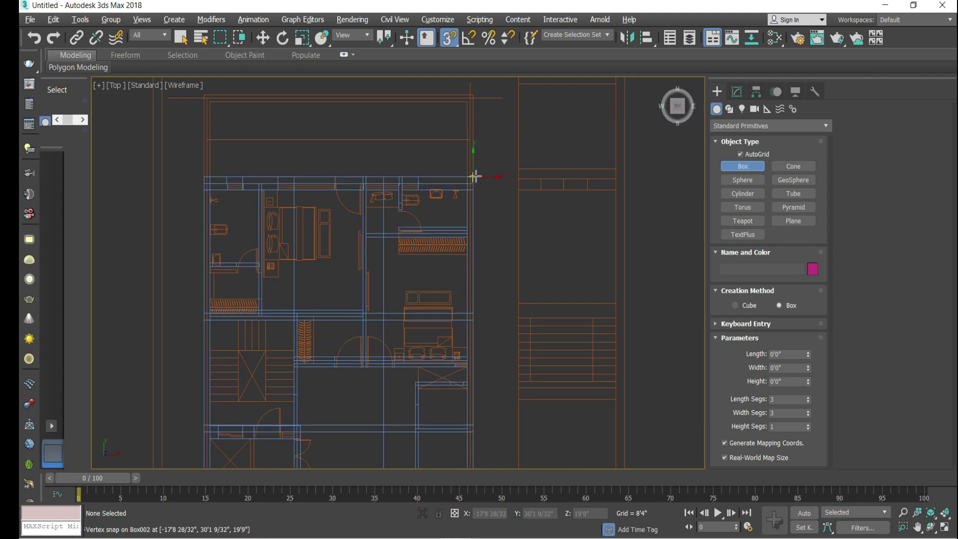
scroll(475, 177, up, 4)
drag(472, 177, 484, 322)
scroll(482, 200, down, 4)
scroll(481, 140, down, 3)
scroll(431, 251, up, 2)
scroll(417, 224, up, 4)
scroll(439, 322, down, 3)
scroll(461, 442, down, 3)
right_click(499, 307)
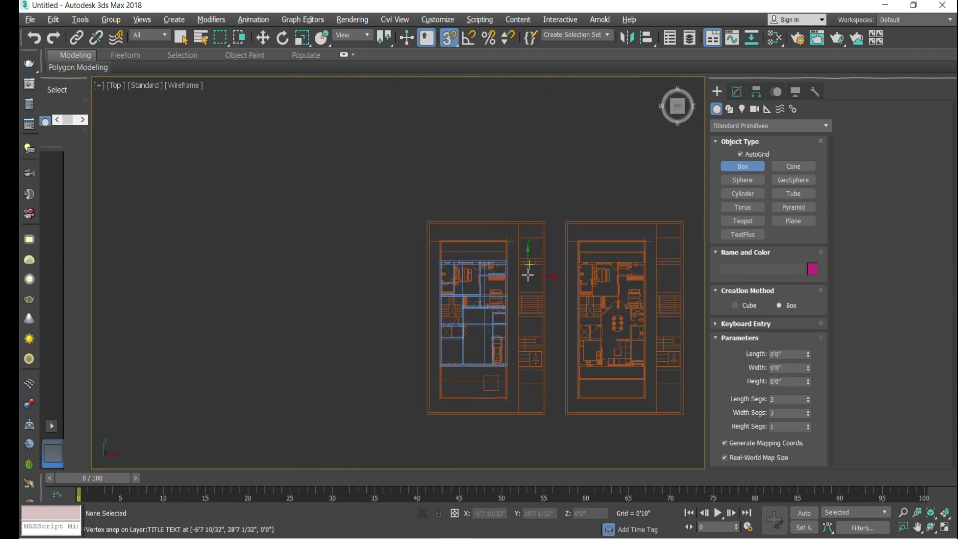
Draw a base slab box about 72'6" by 33'1" along the first plan's outer outline and set its height to -1'3"
scroll(511, 249, up, 7)
drag(455, 167, 414, 249)
scroll(464, 193, down, 6)
scroll(426, 278, up, 6)
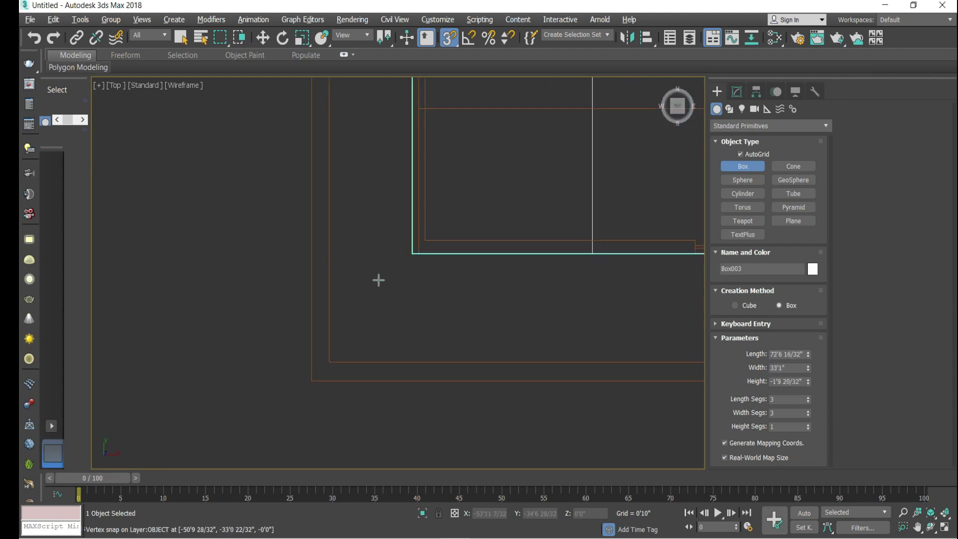
text(-9)
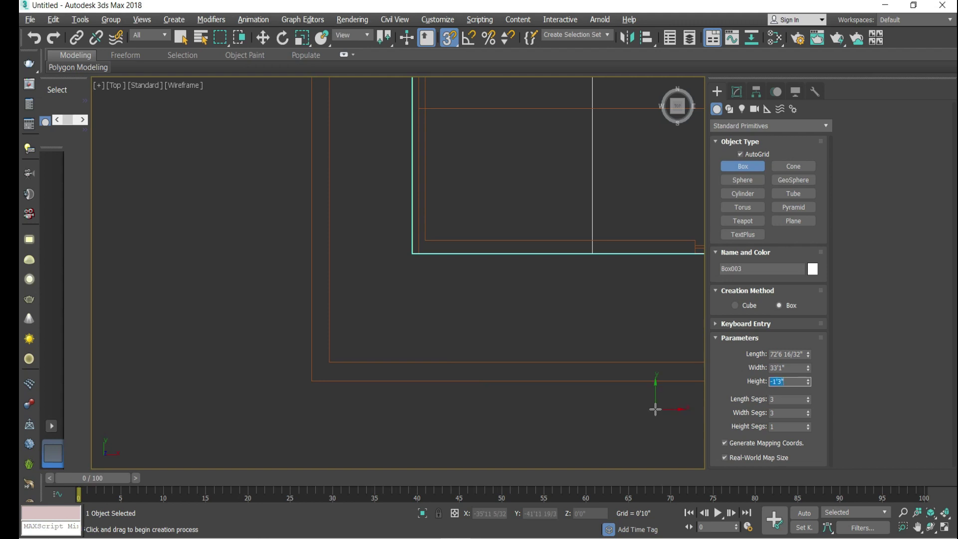
right_click(617, 403)
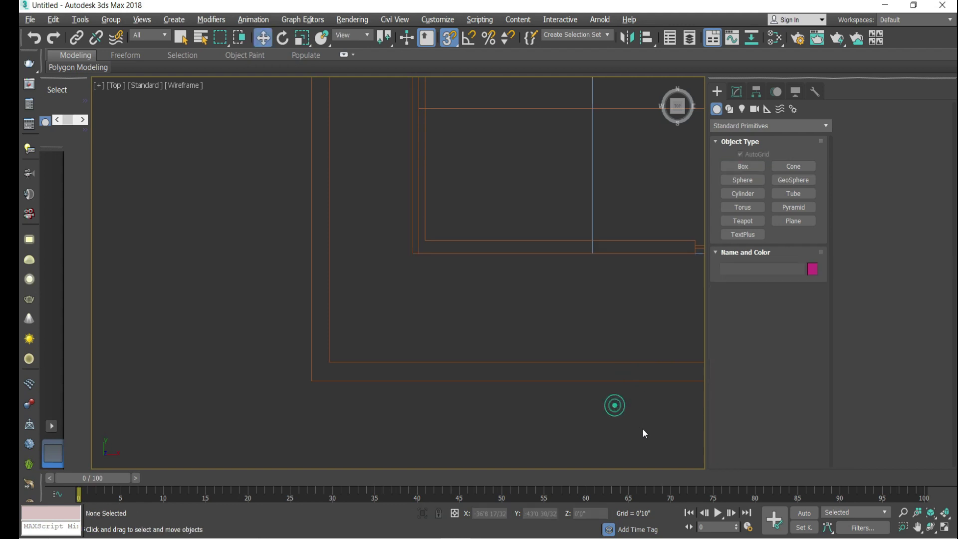
Examine the base slab under the house in the perspective view from several angles
key(alt+w)
right_click(527, 382)
key(alt+w)
drag(680, 108, 688, 60)
drag(689, 164, 661, 65)
click(662, 84)
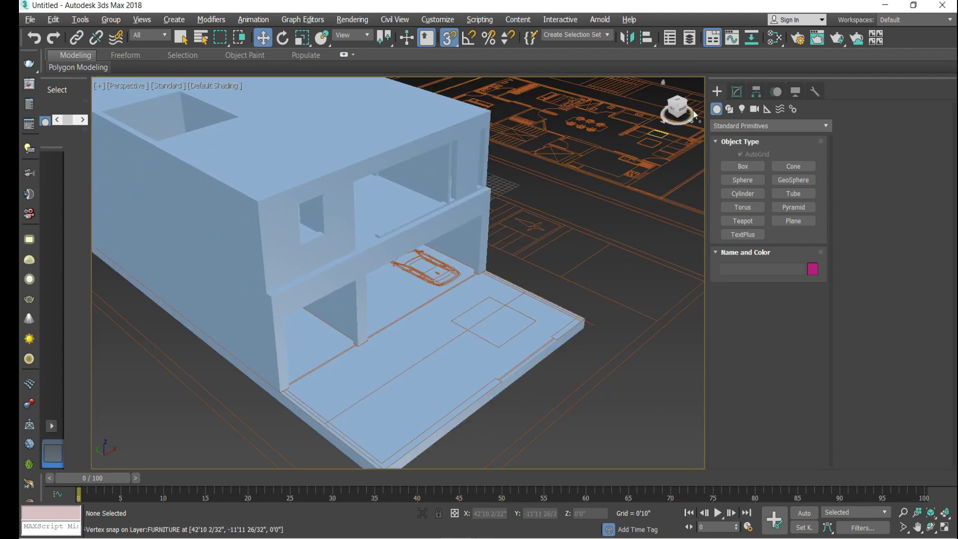
drag(681, 107, 664, 115)
scroll(597, 352, down, 5)
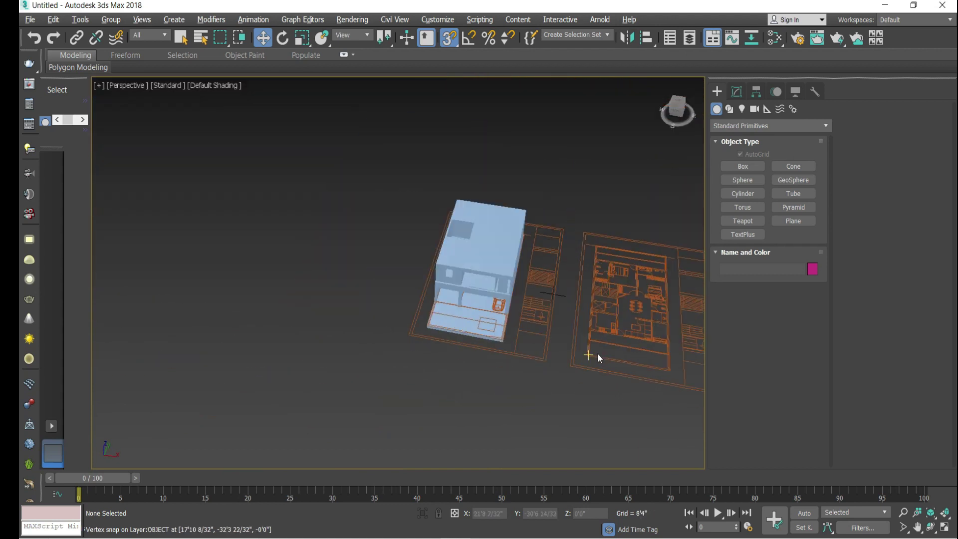
Set up an AEC Extended Wall 0'9" wide and 8'0" high at the upper roof slab's stair opening
scroll(438, 215, up, 4)
scroll(478, 246, up, 8)
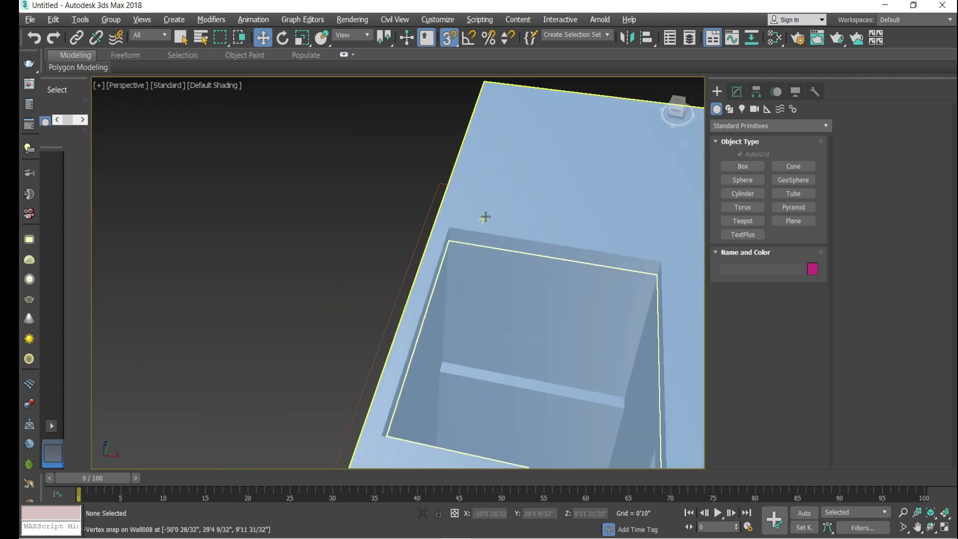
scroll(399, 204, down, 5)
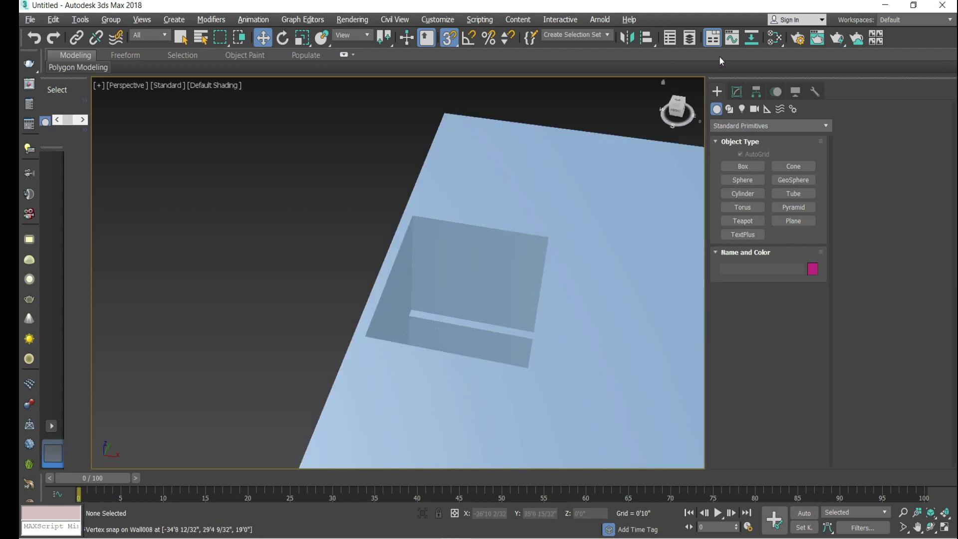
click(724, 126)
click(739, 243)
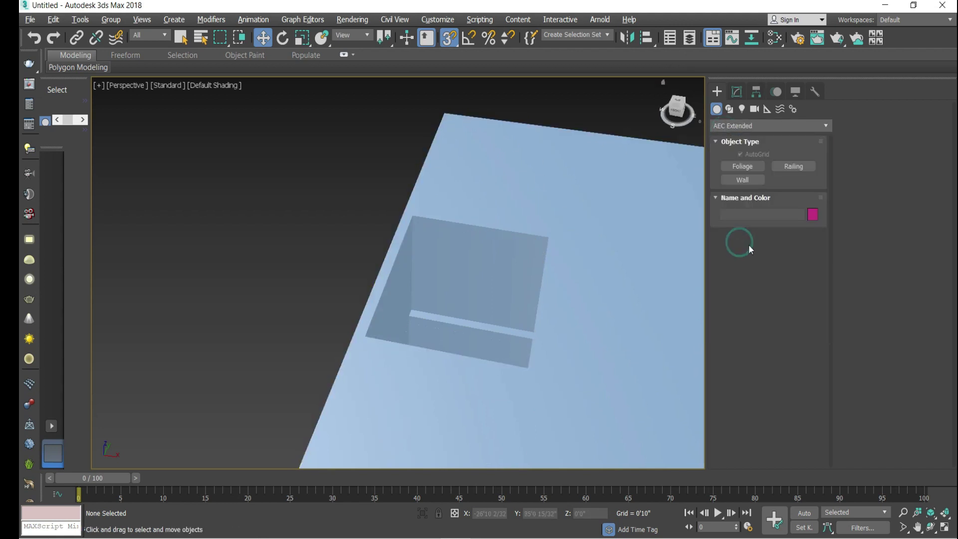
click(742, 180)
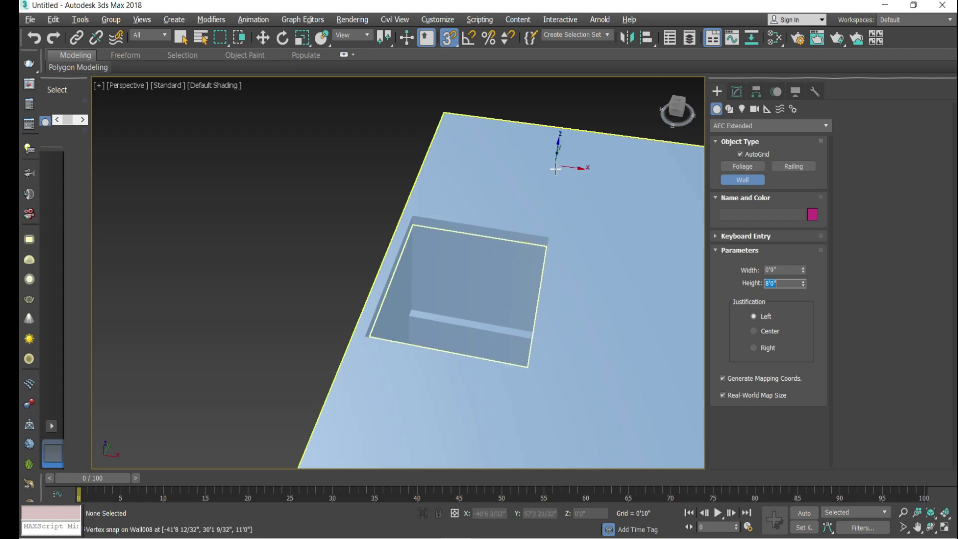
scroll(425, 214, up, 2)
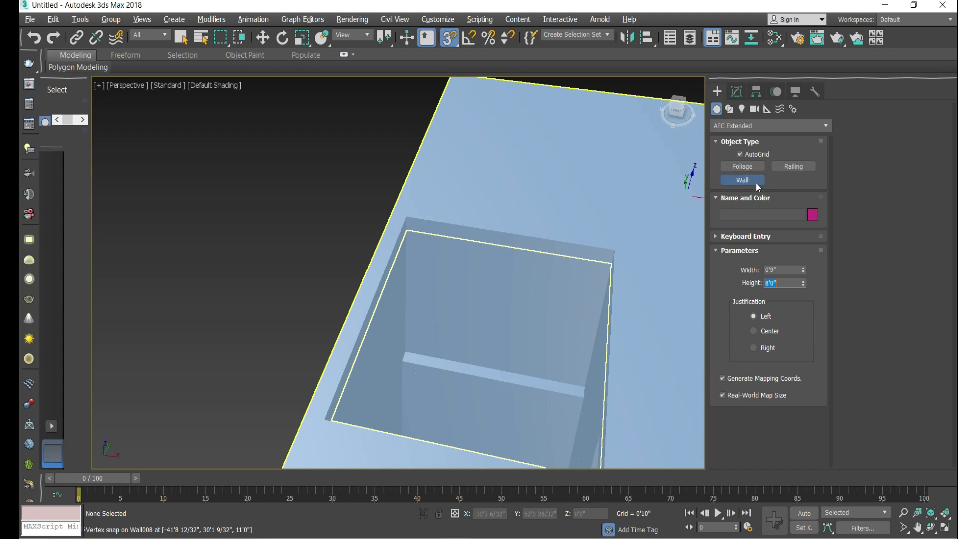
scroll(614, 234, up, 3)
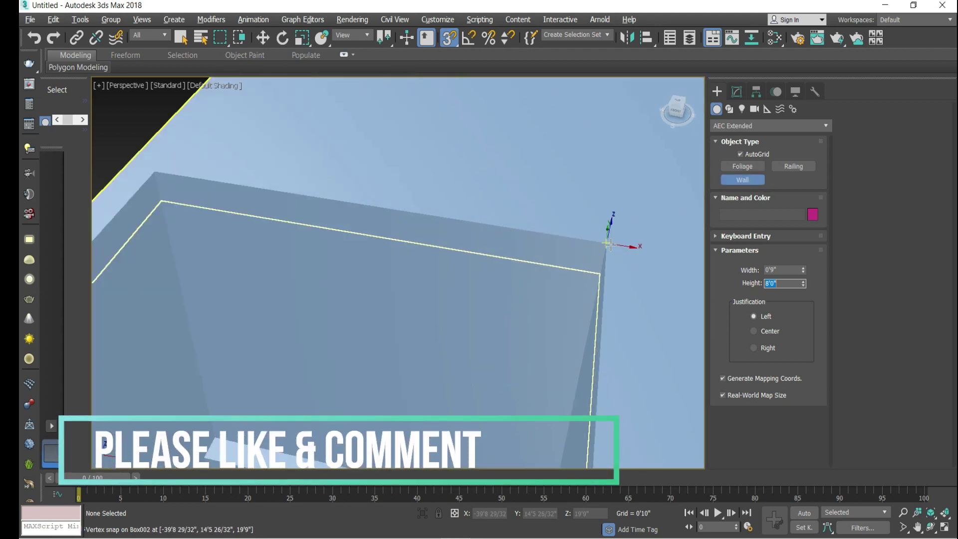
Trace the wall around the four corners of the roof's stair opening, close the loop, and finish the wall
click(609, 244)
scroll(621, 240, down, 3)
click(333, 176)
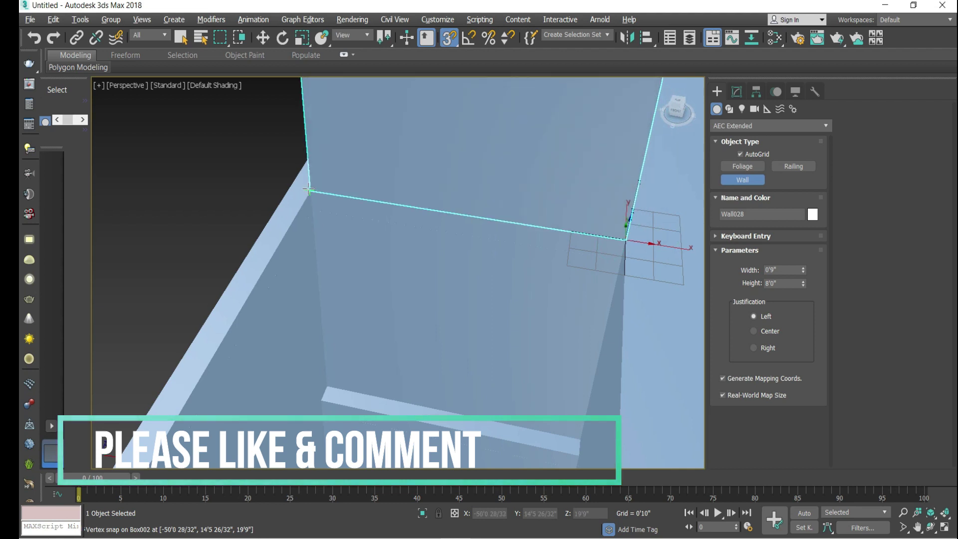
scroll(332, 176, down, 3)
click(286, 288)
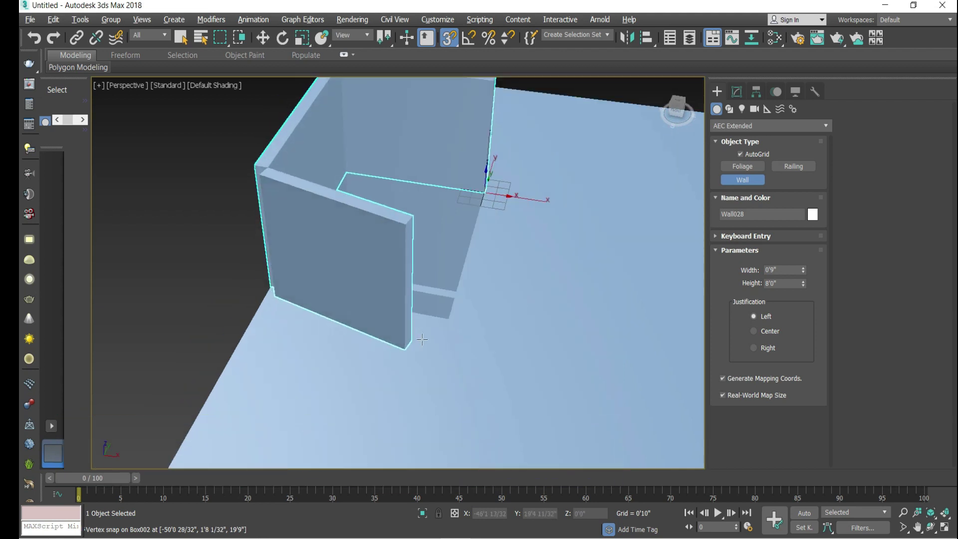
click(450, 319)
scroll(452, 314, up, 3)
middle_drag(469, 214, 359, 331)
scroll(517, 290, down, 3)
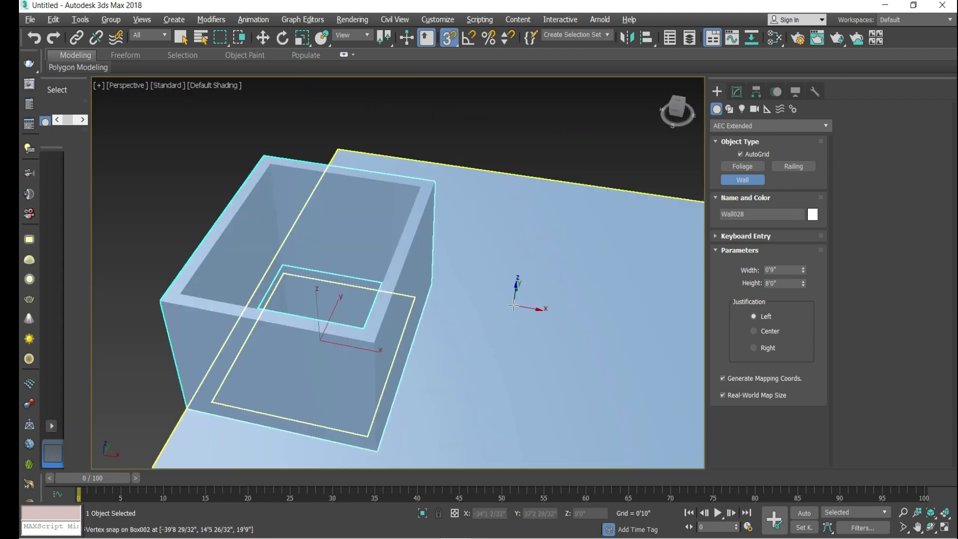
scroll(499, 309, up, 3)
click(399, 379)
right_click(399, 380)
In the top view, edit the stair-room wall's vertices and move one sideways
key(t)
scroll(380, 198, up, 7)
click(737, 92)
click(718, 145)
click(737, 155)
scroll(491, 248, up, 4)
drag(490, 248, 453, 249)
scroll(452, 244, up, 2)
Convert the stair-room wall to Editable Poly in the perspective view and extrude its top polygons upward
key(p)
scroll(409, 200, up, 4)
click(717, 91)
right_click(383, 203)
mouse_move(439, 351)
click(549, 358)
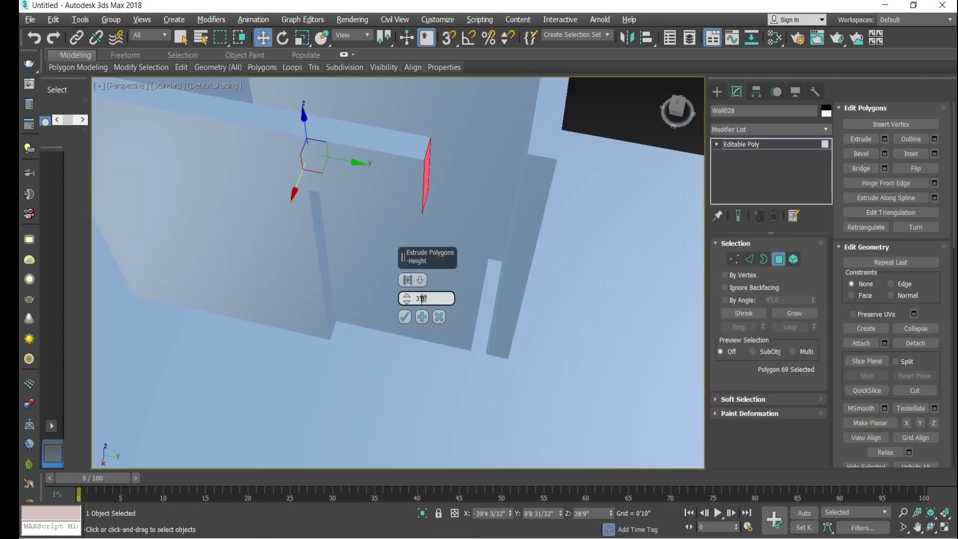
key(Return)
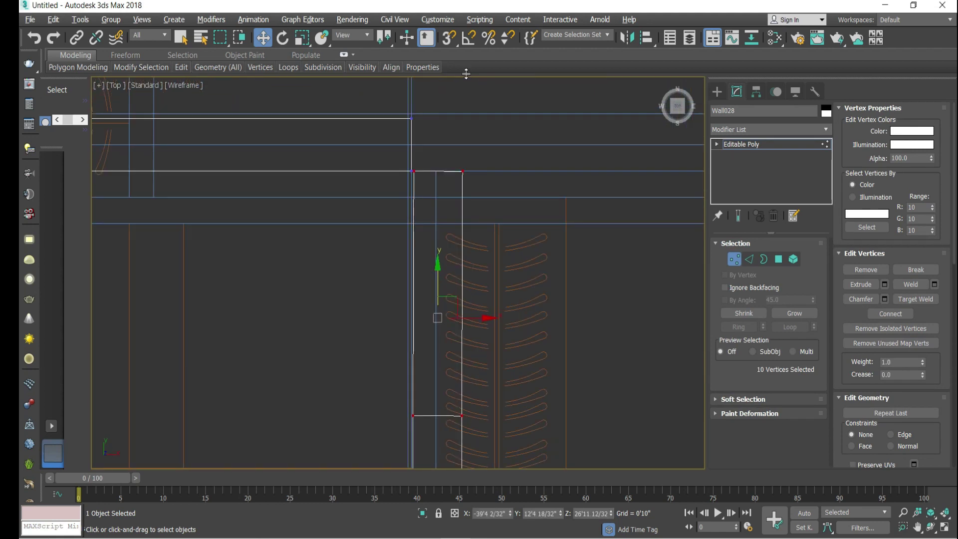
Examine the stair room's door opening and the whole house model in the perspective view
scroll(493, 200, down, 5)
scroll(496, 243, up, 3)
drag(496, 241, 494, 241)
scroll(450, 151, up, 5)
scroll(463, 199, down, 2)
scroll(488, 253, up, 3)
scroll(488, 254, down, 4)
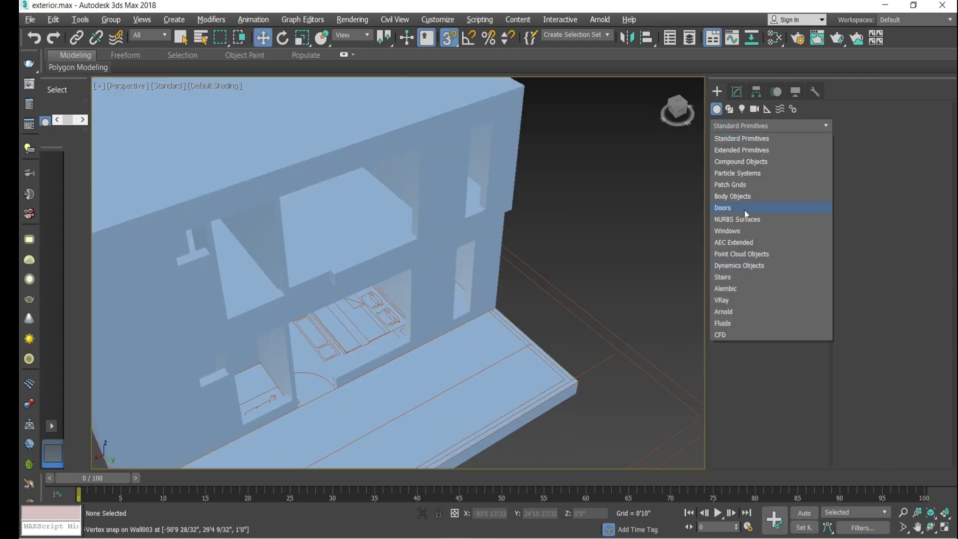
Draw a box about 4'5" long, 6" wide and 1'8" high along the slab's side edge beside the front wall
click(745, 211)
click(742, 180)
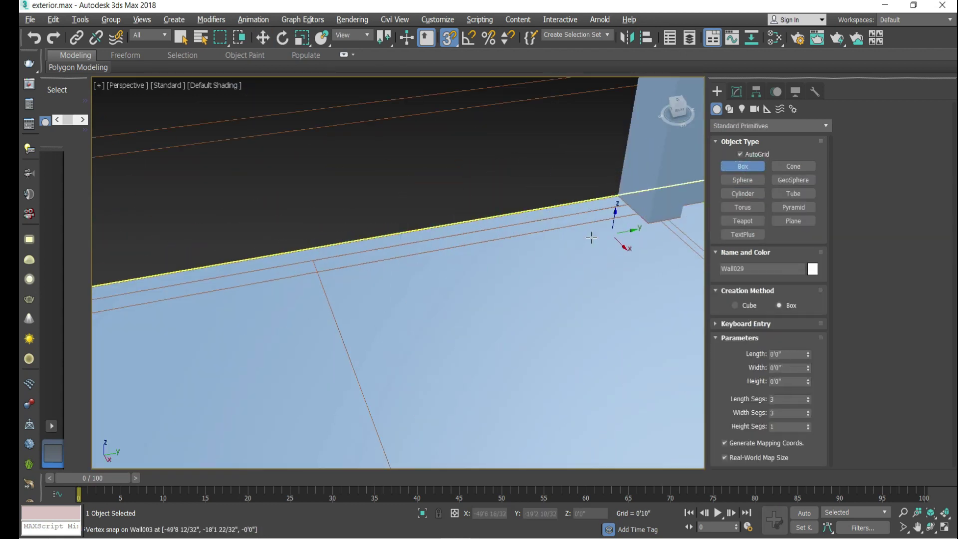
drag(639, 214, 423, 240)
click(449, 142)
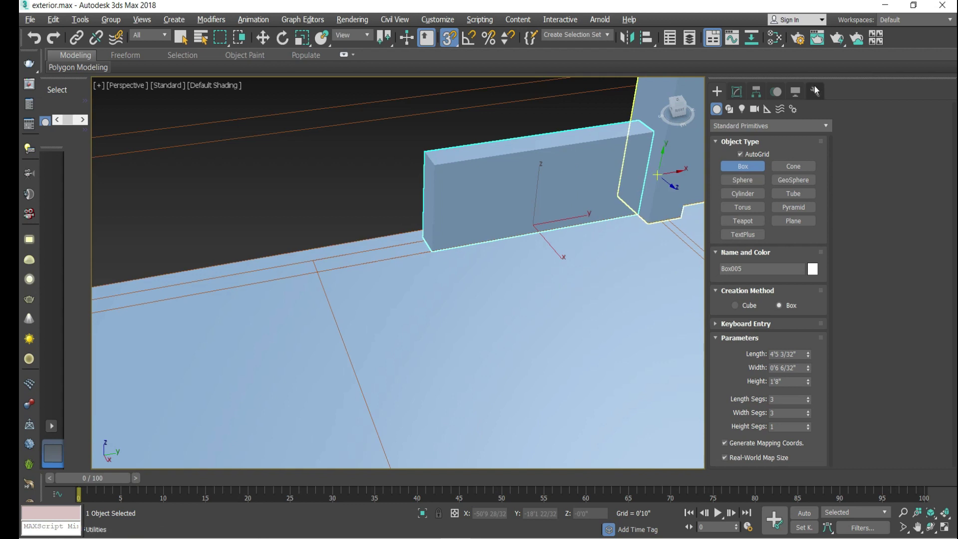
Set the new side-wall box's length to 4'6", width to 0'9" and height to 5'9"
click(736, 91)
key(w)
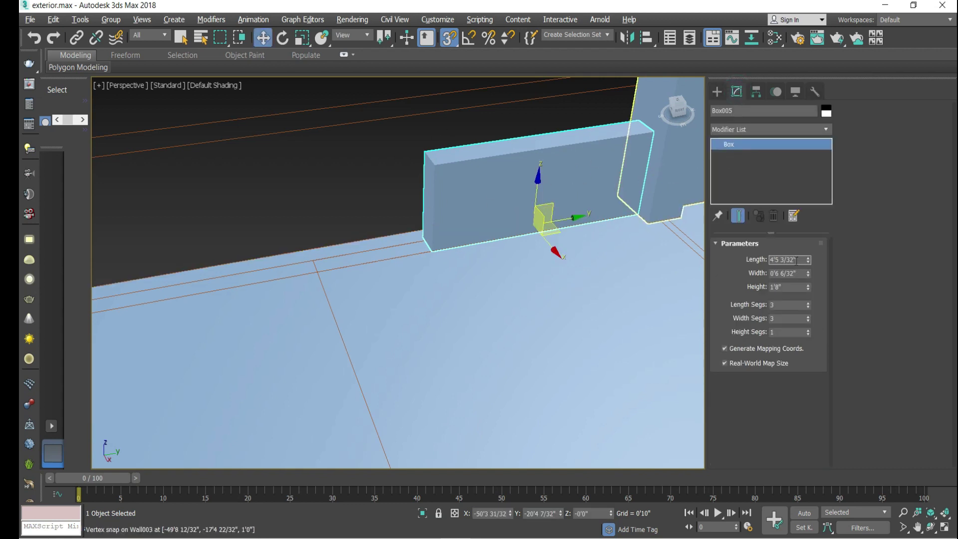
text(4'6)
key(Return)
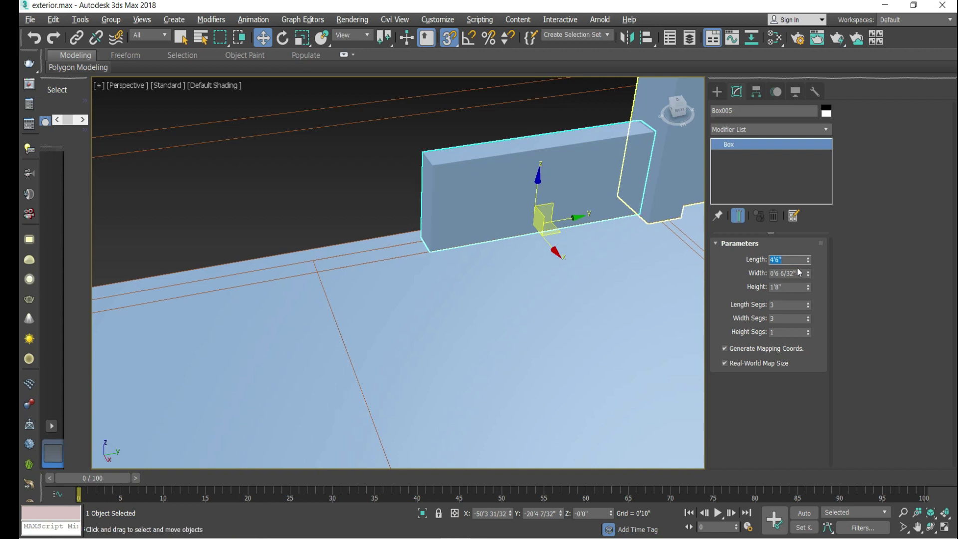
drag(801, 274, 785, 274)
key(Return)
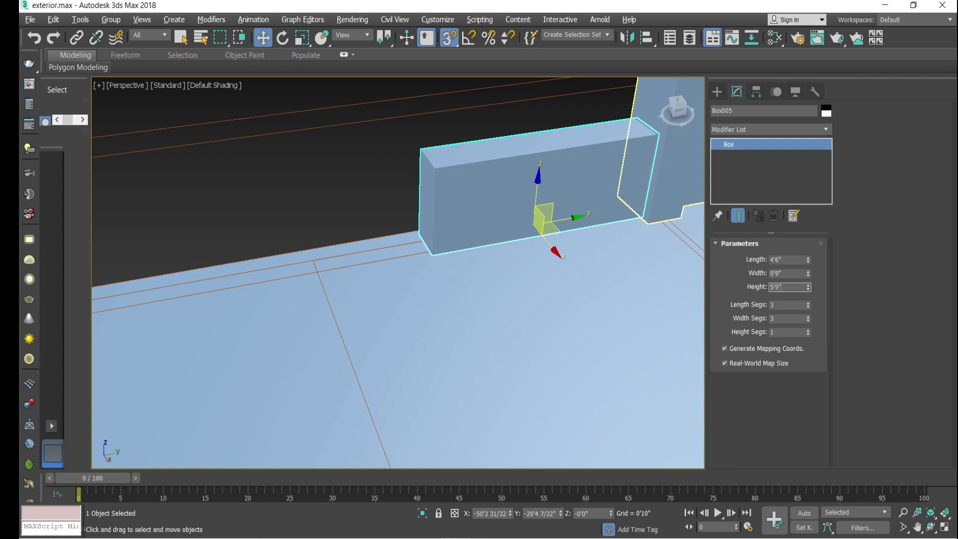
key(Return)
Raise the side-wall box's height to 10'0"
scroll(456, 369, down, 3)
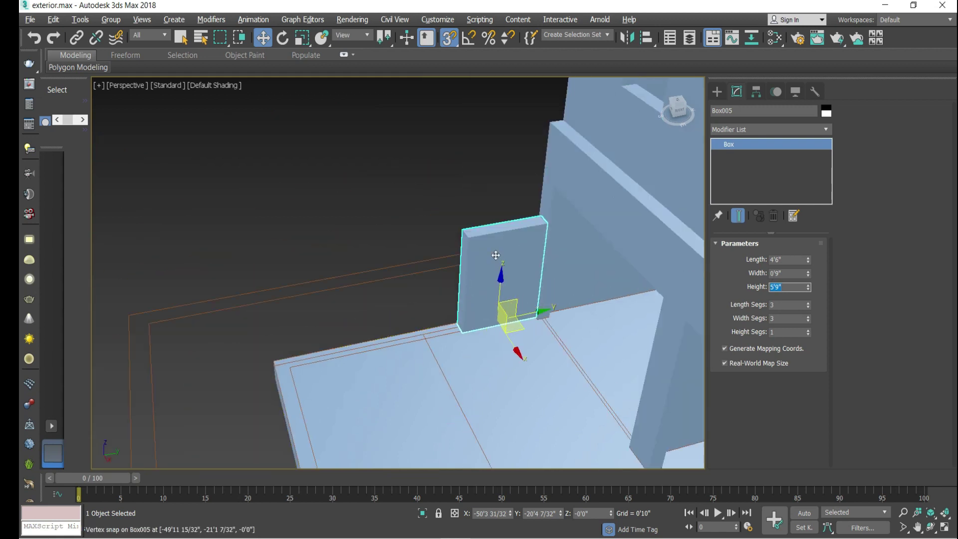
scroll(579, 178, up, 1)
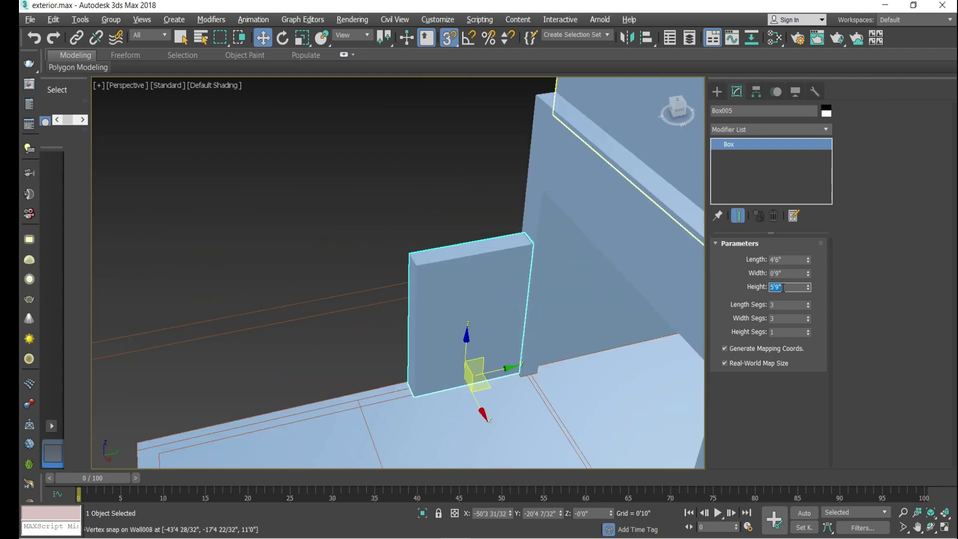
key(Return)
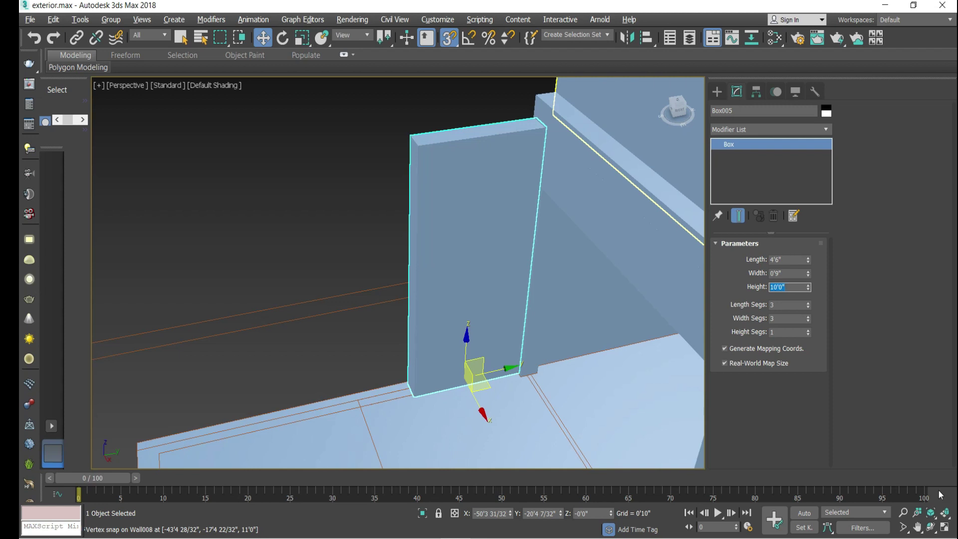
Move the side-wall box by its bottom corner, snapping it to the house wall's corner at the slab edge
drag(681, 112, 731, 98)
alt+middle_drag(397, 405, 400, 402)
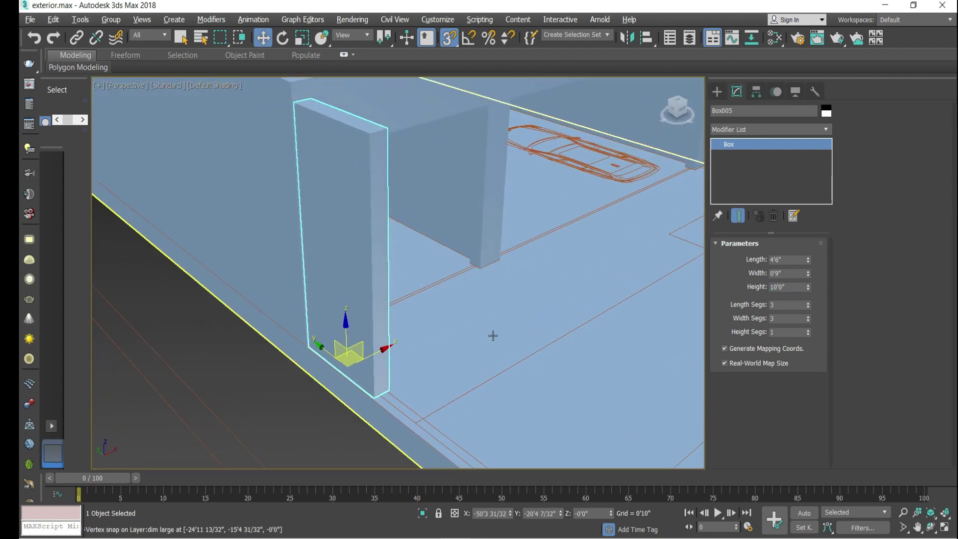
scroll(331, 366, up, 3)
drag(349, 323, 362, 272)
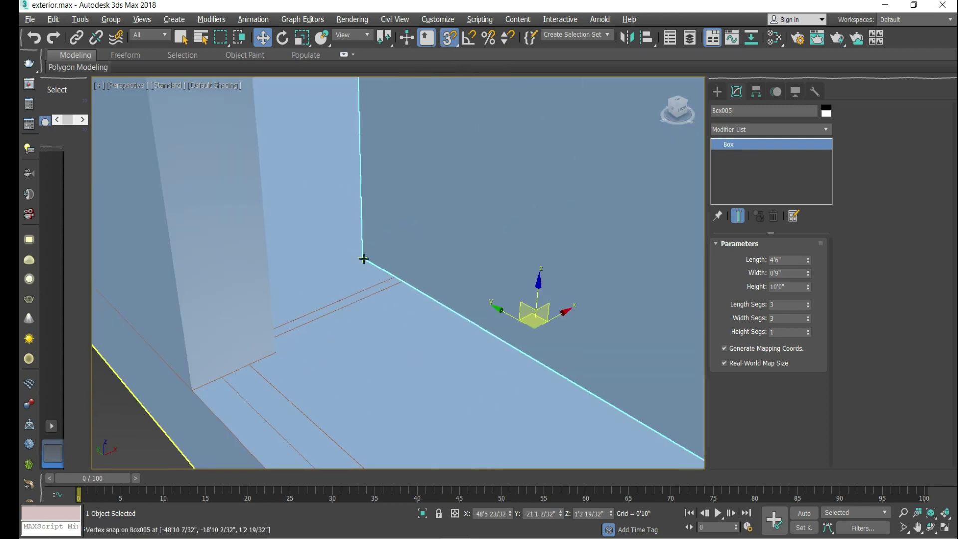
drag(359, 266, 191, 390)
scroll(346, 366, down, 5)
middle_drag(346, 366, 259, 360)
Clone the side-wall box as one instance, snapped to the opposite side of the slab beside the parked car
drag(678, 109, 385, 404)
scroll(226, 321, down, 4)
scroll(226, 320, up, 4)
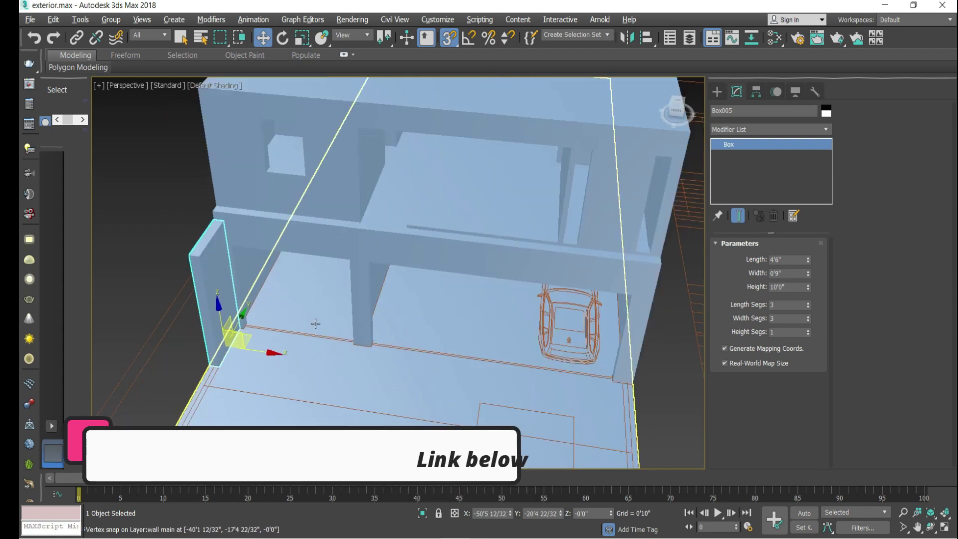
scroll(235, 332, up, 6)
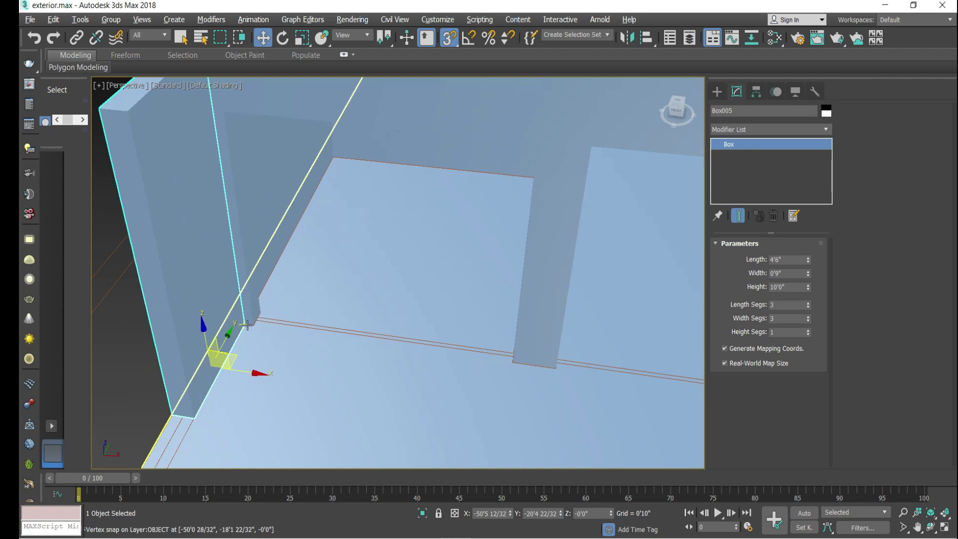
mouse_move(239, 322)
shift+mouse_down()
mouse_move(456, 373)
mouse_move(552, 369)
mouse_move(522, 361)
mouse_move(577, 312)
mouse_move(594, 280)
shift+mouse_up()
scroll(277, 326, down, 6)
scroll(568, 371, up, 2)
scroll(523, 366, up, 4)
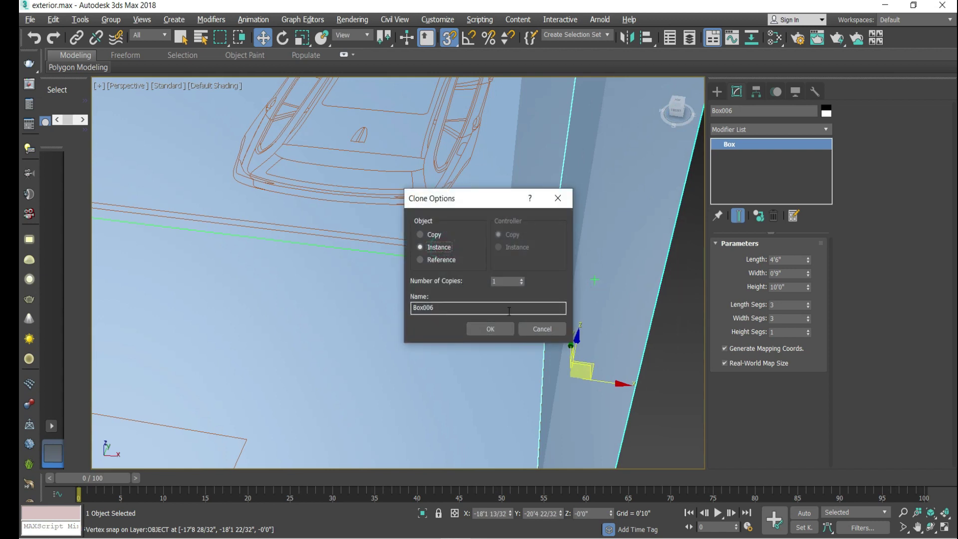
click(491, 329)
Try lengthening the two instanced side walls to about 14'3", and undo the change
scroll(614, 365, down, 8)
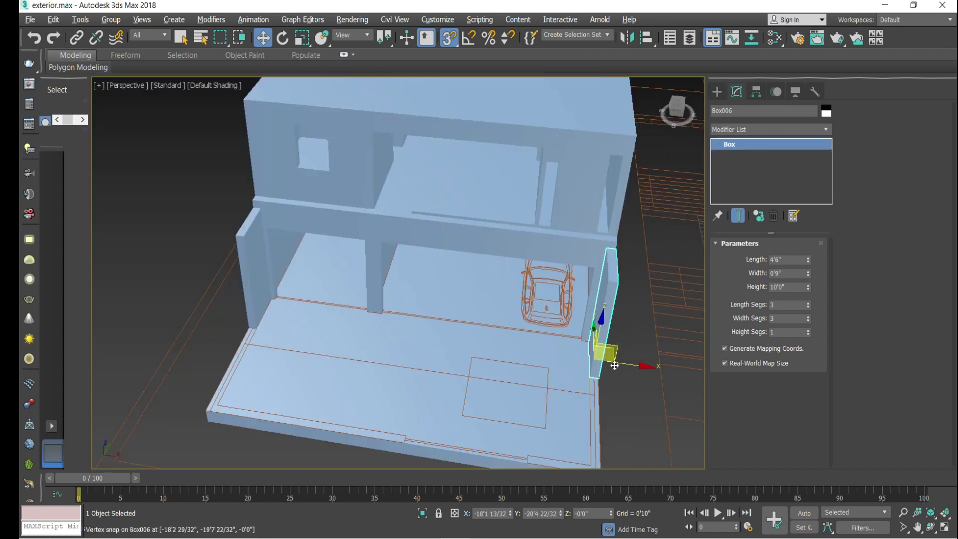
scroll(615, 282, down, 2)
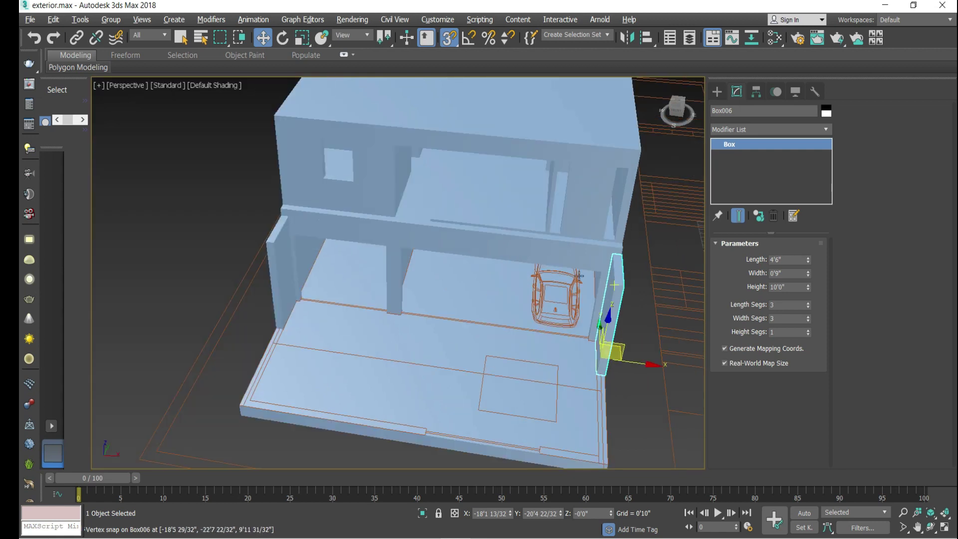
drag(682, 110, 664, 106)
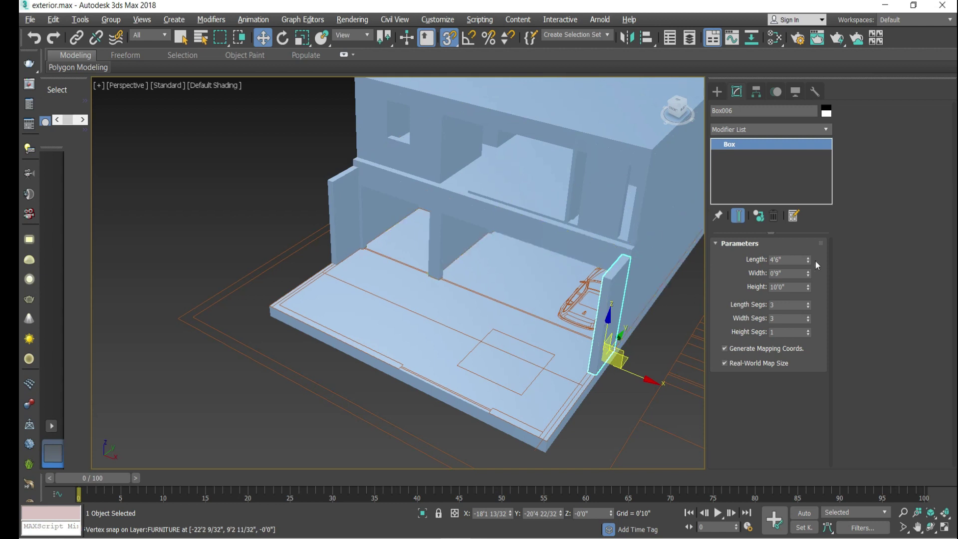
drag(808, 259, 781, 144)
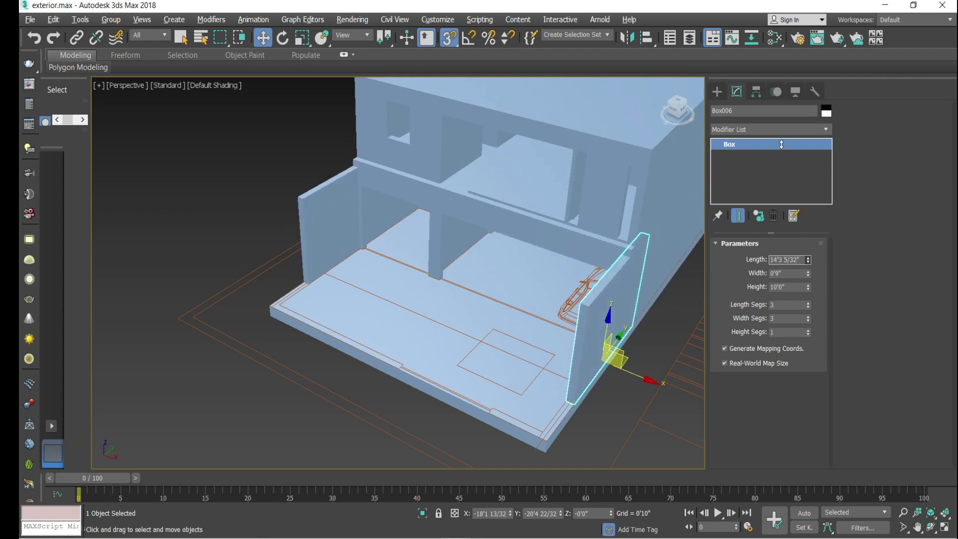
key(ctrl+z)
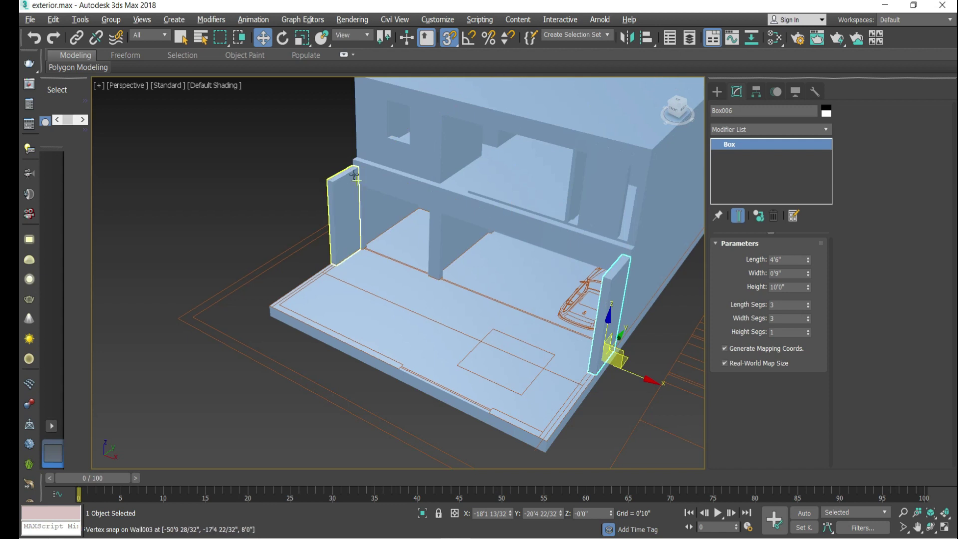
Draw a box about 5'7" long, 10" wide and 4'2" high on the slab edge in front of the side wall opposite the car
click(717, 91)
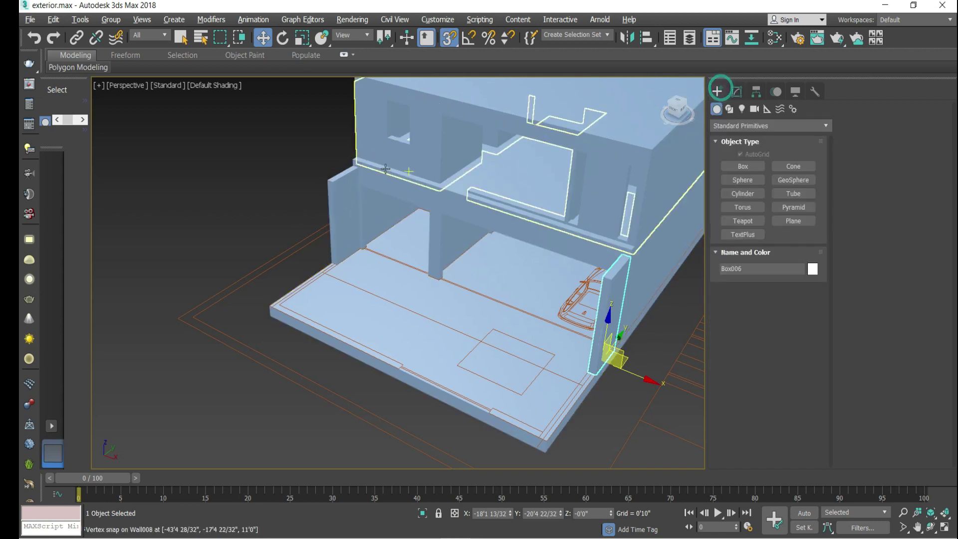
click(273, 163)
scroll(329, 194, up, 4)
scroll(357, 214, down, 3)
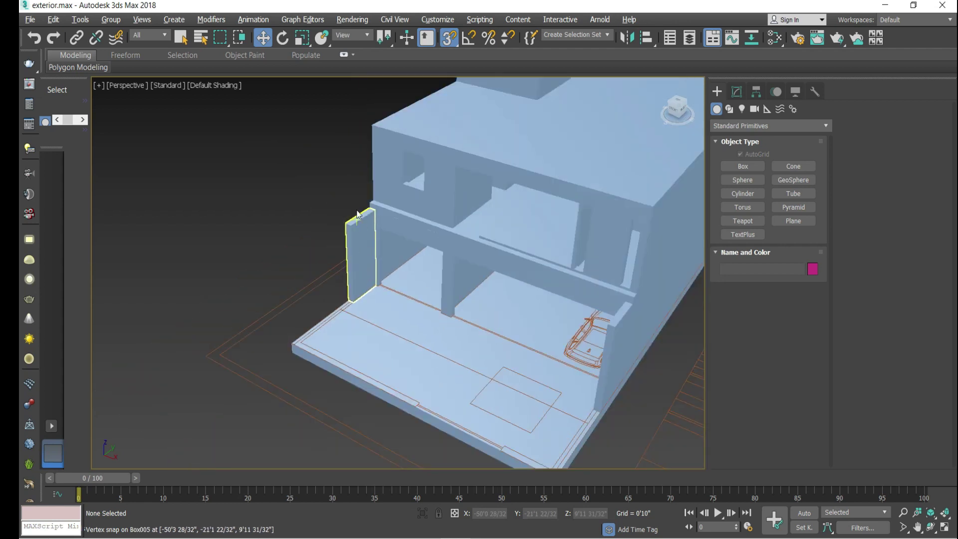
scroll(357, 215, up, 3)
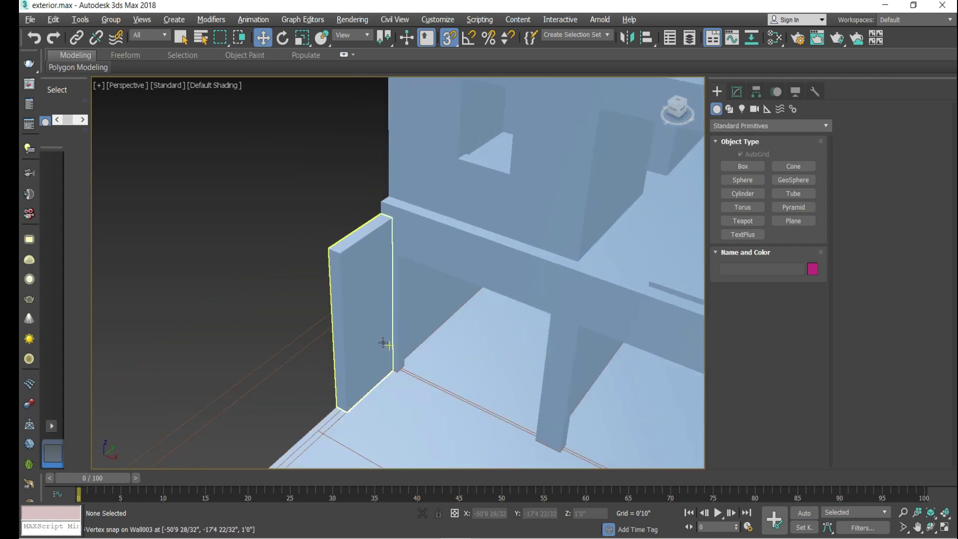
scroll(389, 349, up, 2)
scroll(391, 389, down, 2)
scroll(331, 213, down, 4)
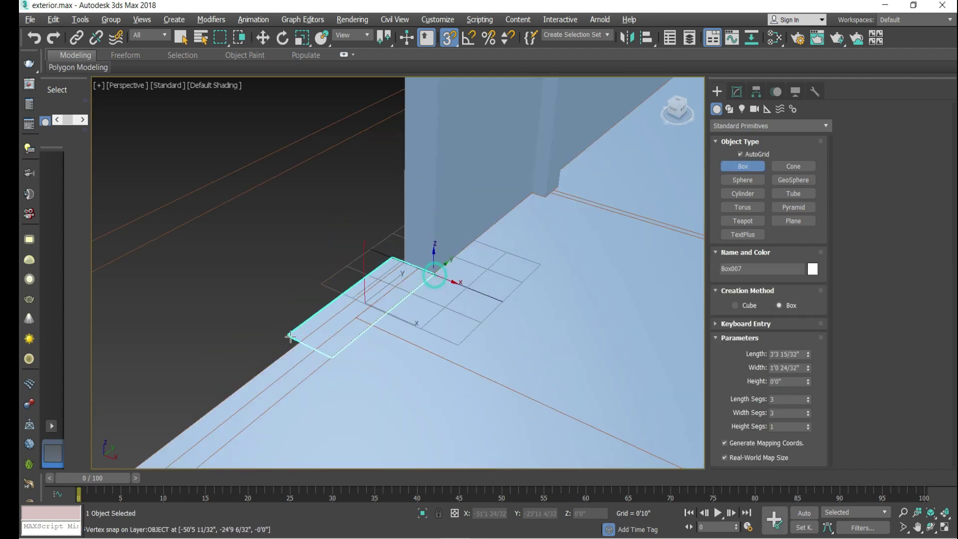
scroll(396, 322, down, 2)
drag(290, 337, 282, 380)
click(270, 246)
scroll(399, 302, down, 4)
Set the new slab-edge box's length to 0'9"
click(737, 91)
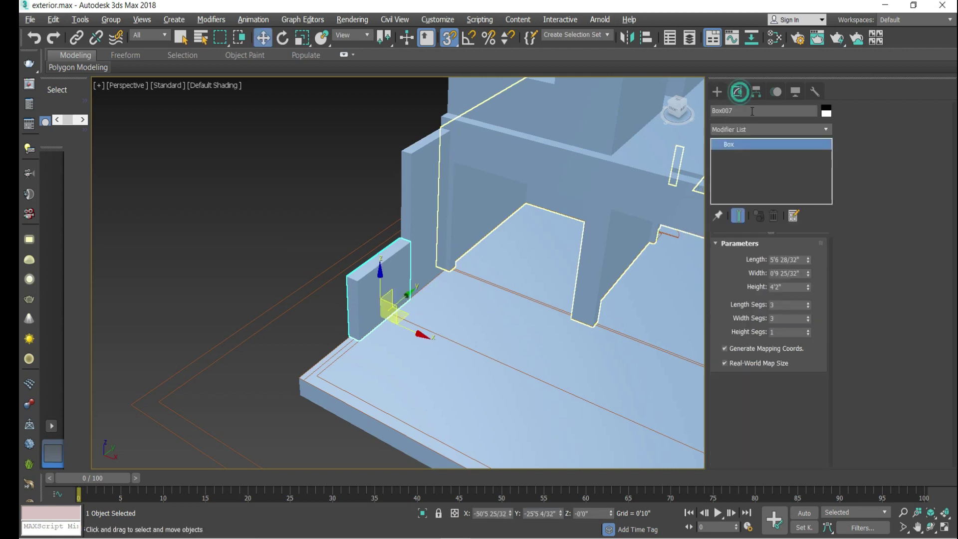
drag(808, 265, 805, 245)
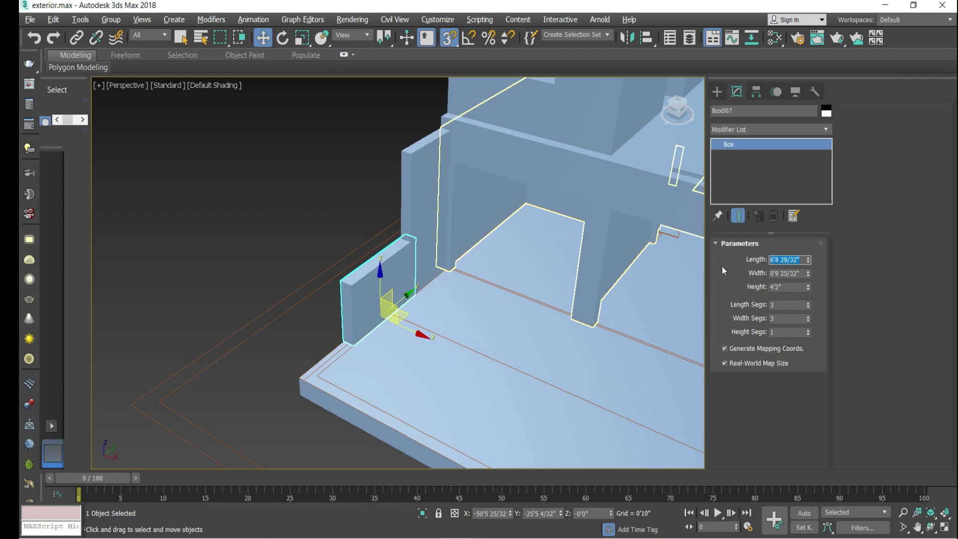
text(9)
key(Return)
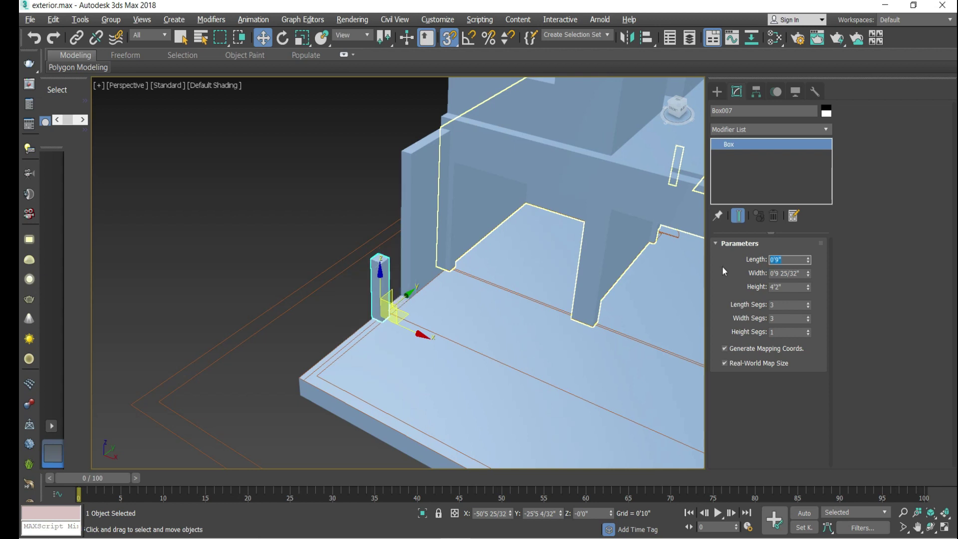
Move the short box along the slab edge, snapping it to the front end of the side wall
scroll(364, 396, up, 5)
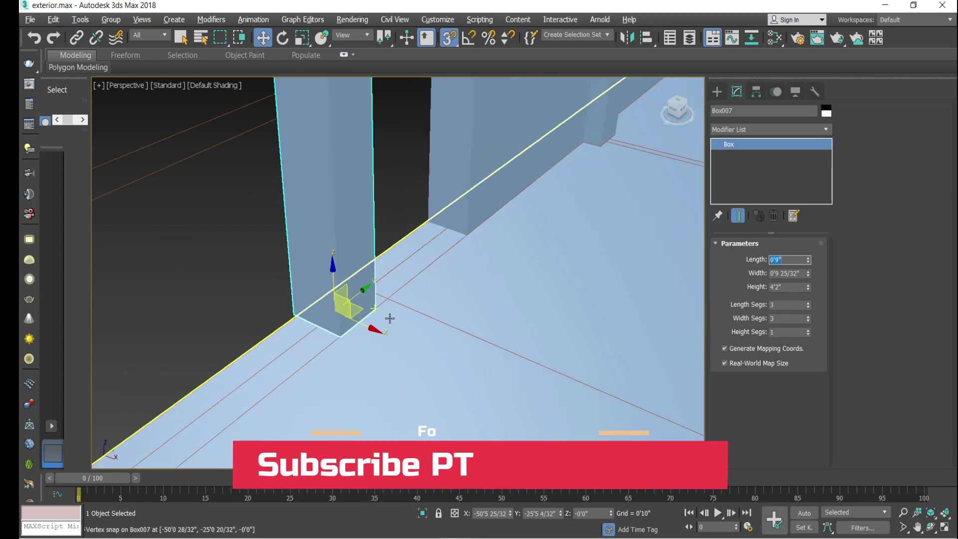
drag(375, 307, 465, 235)
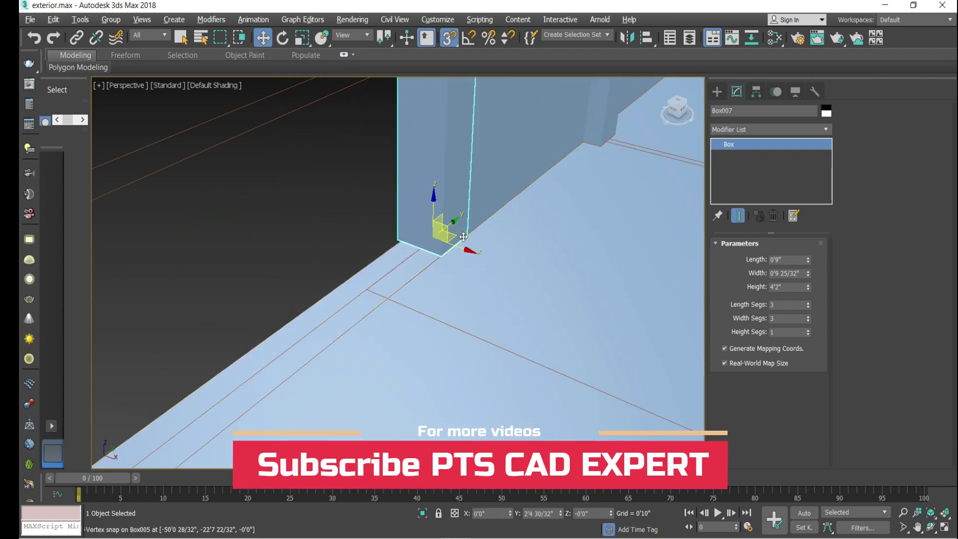
scroll(474, 379, down, 2)
scroll(494, 130, down, 3)
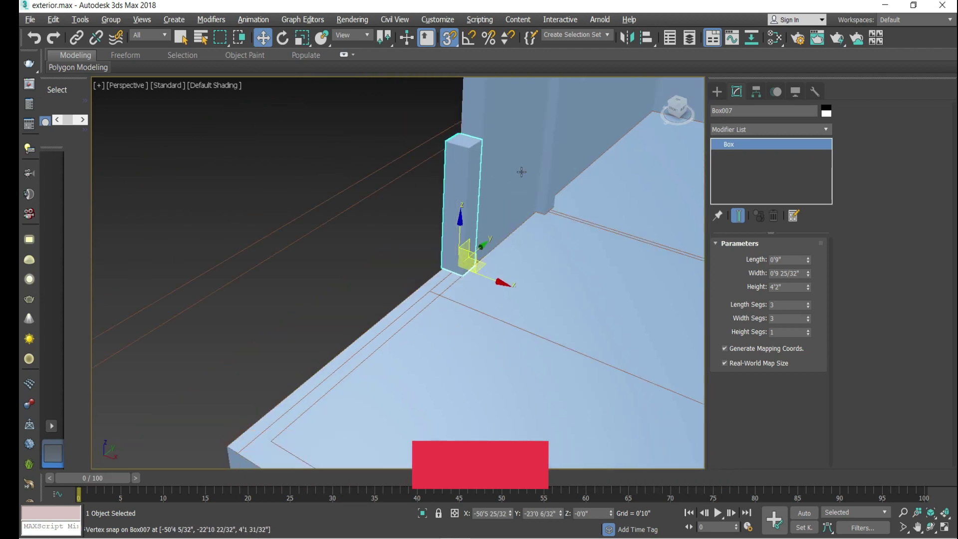
Set the width of the box at the side wall's front end to 2'0"
drag(804, 260, 801, 253)
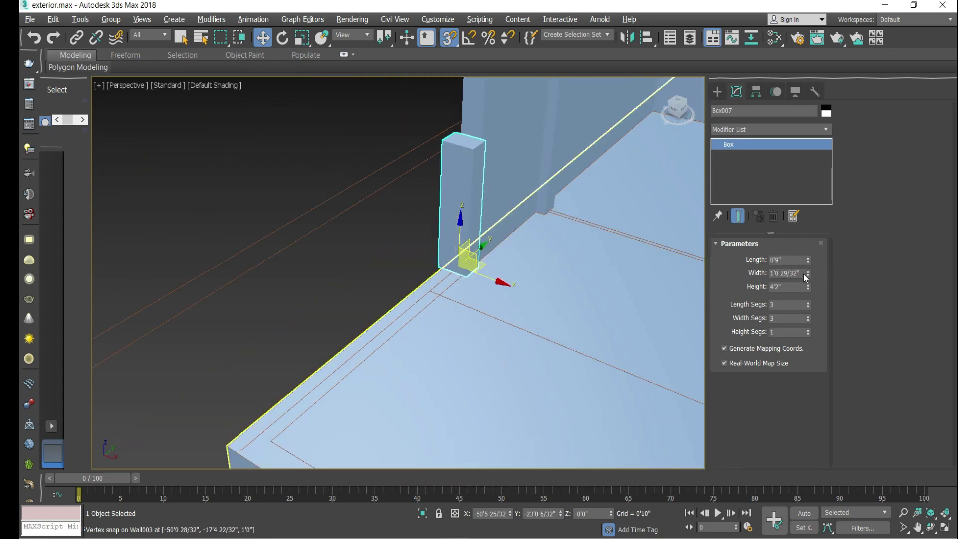
text(2')
key(Return)
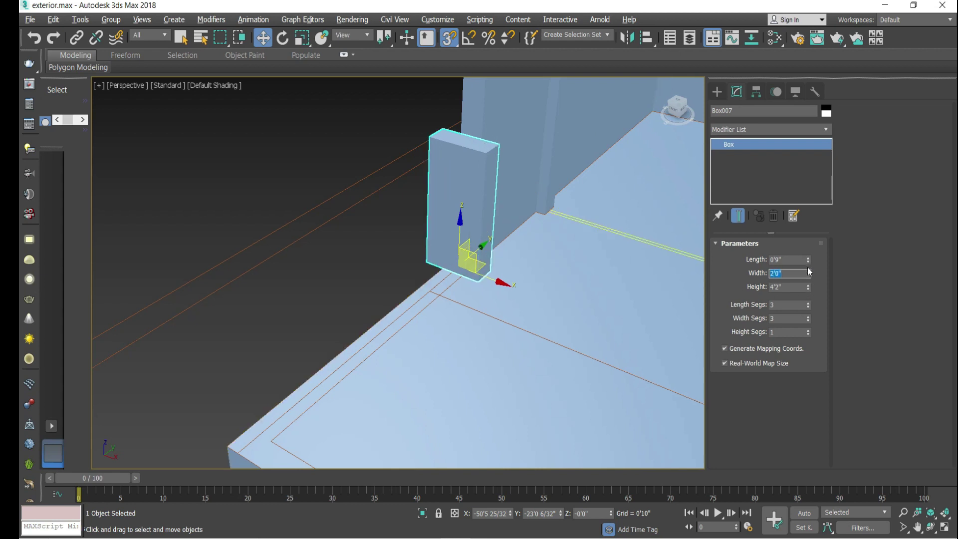
Try a width of 4'0" for the box at the side wall's end, and undo it
text(4')
key(Return)
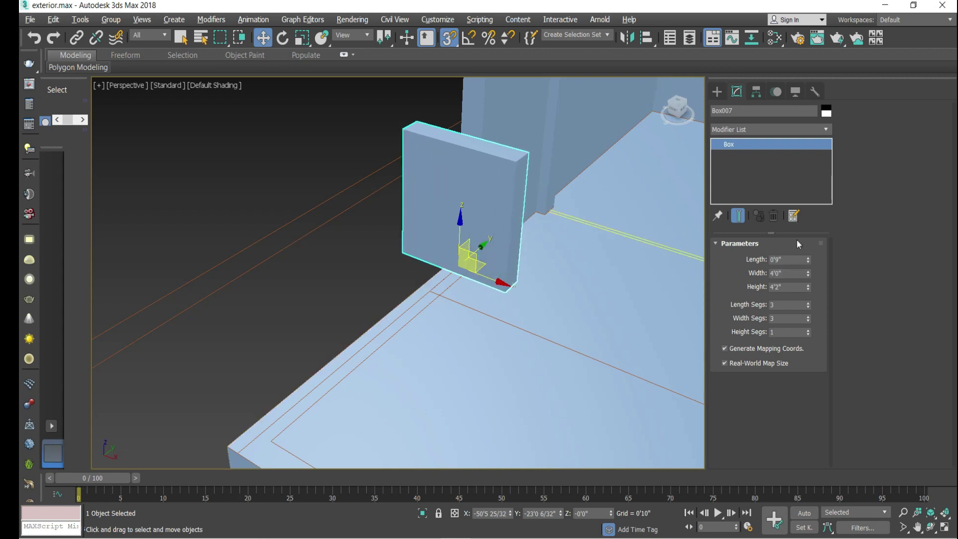
key(ctrl+z)
Set the height of the box at the side wall's front end to 20'0", making it a tall pillar
click(803, 286)
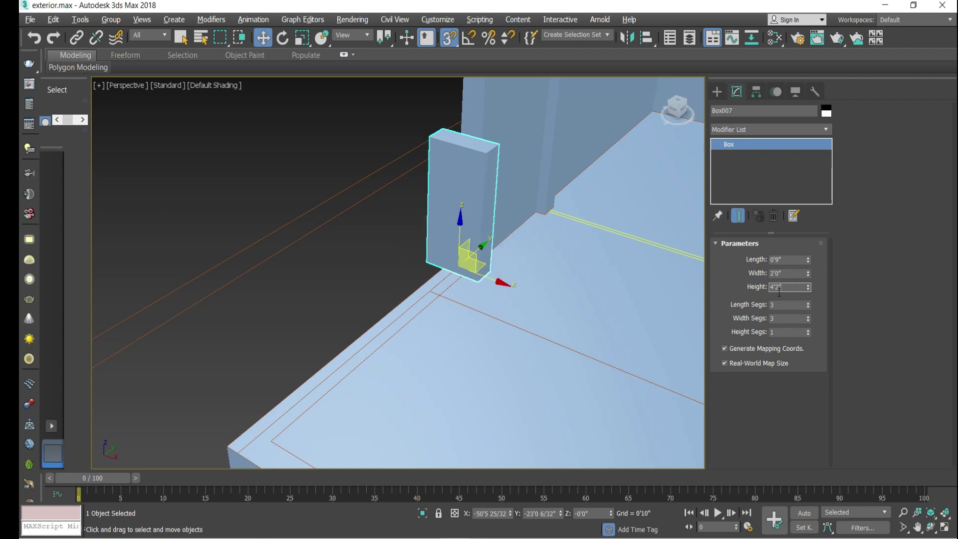
scroll(438, 443, down, 4)
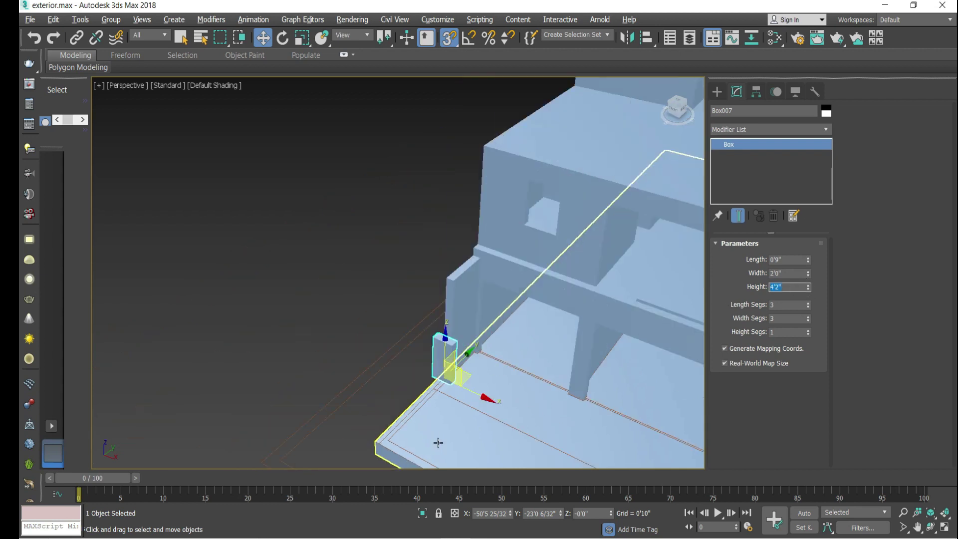
scroll(491, 337, down, 3)
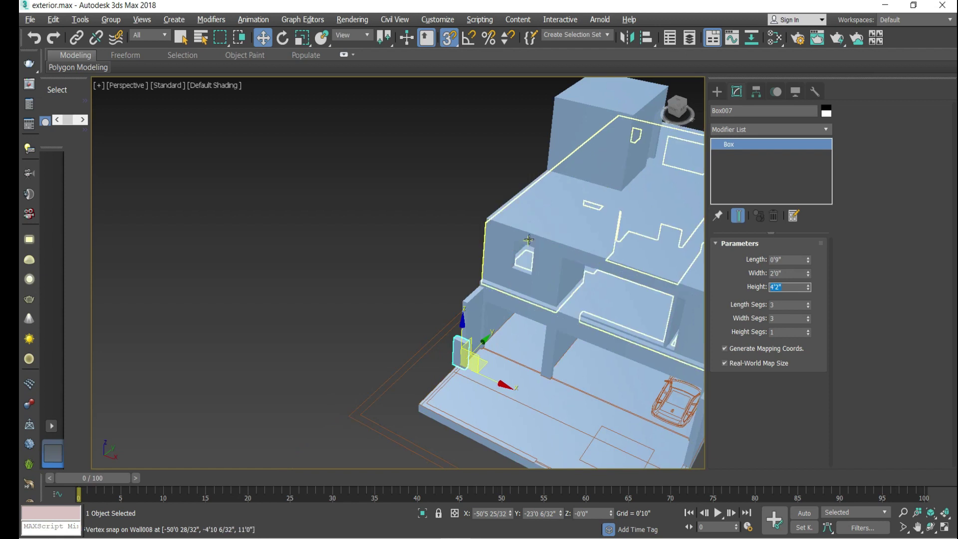
scroll(491, 299, up, 3)
scroll(491, 299, up, 3)
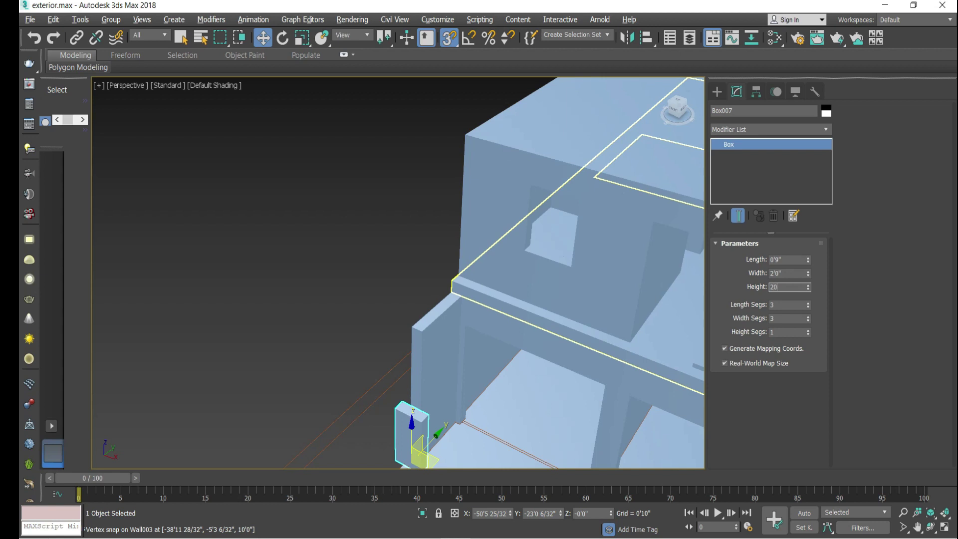
key(Return)
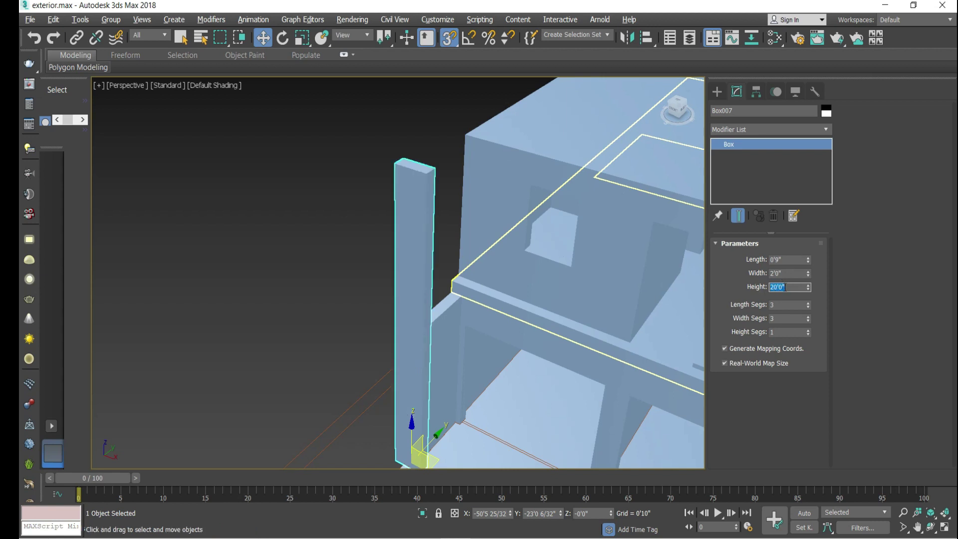
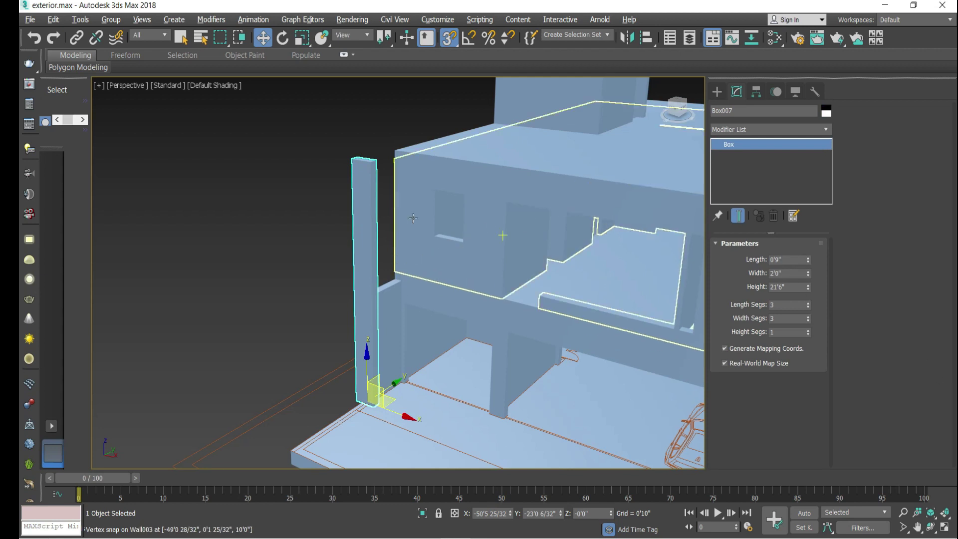
Move the tall pillar sideways, snapping its outer corner flush with the ground slab's side edge
click(317, 143)
scroll(359, 404, up, 5)
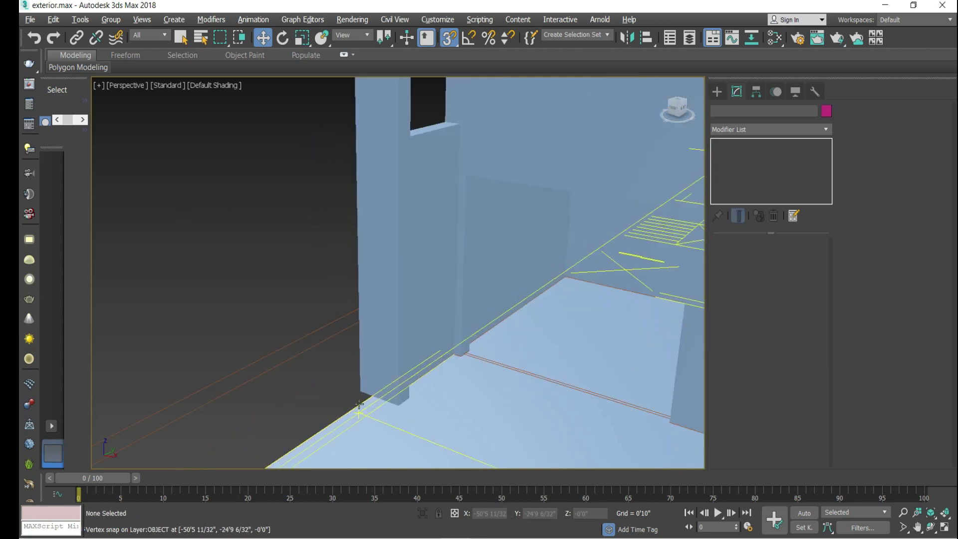
scroll(378, 392, up, 5)
scroll(381, 256, down, 2)
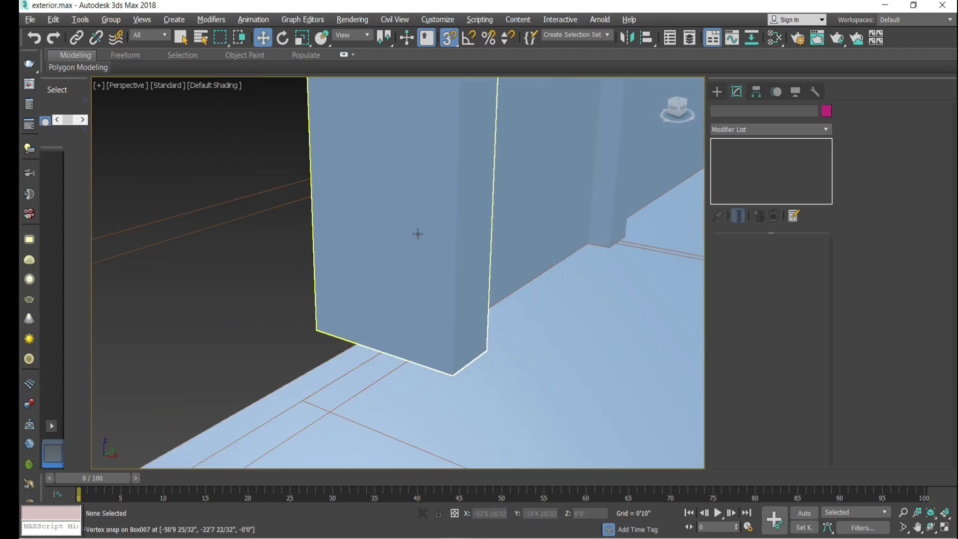
click(417, 234)
drag(677, 107, 694, 113)
scroll(609, 185, down, 3)
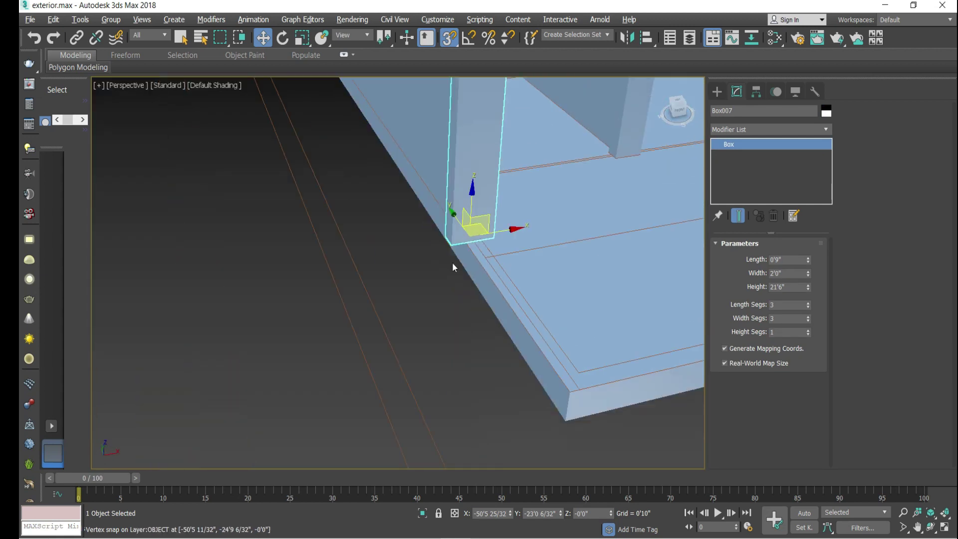
scroll(453, 264, up, 1)
mouse_move(464, 250)
middle_down()
mouse_move(470, 272)
mouse_move(453, 247)
middle_up()
drag(453, 248, 486, 243)
key(ctrl+z)
key(ctrl+z)
scroll(471, 243, down, 5)
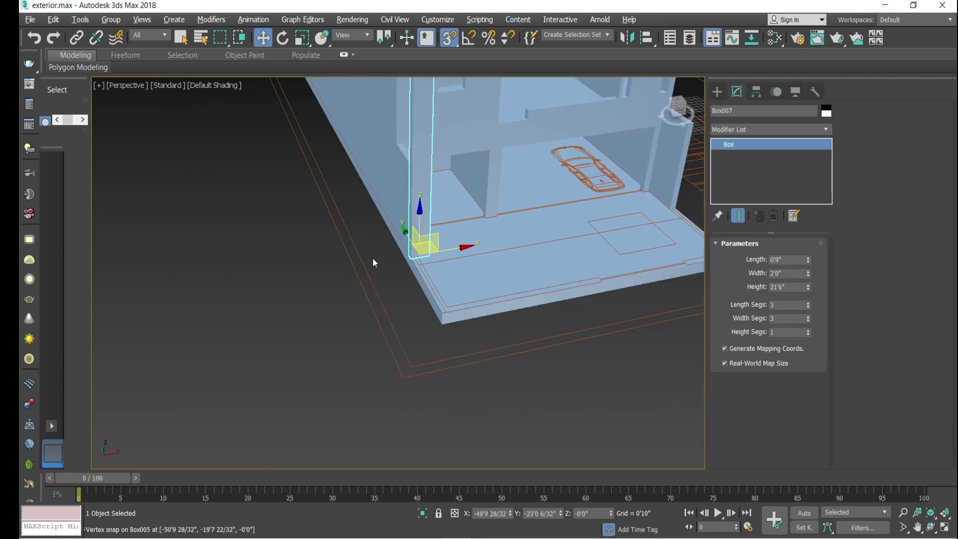
Clone the tall pillar as one instance and snap it to the opposite side edge of the ground slab
drag(680, 107, 656, 119)
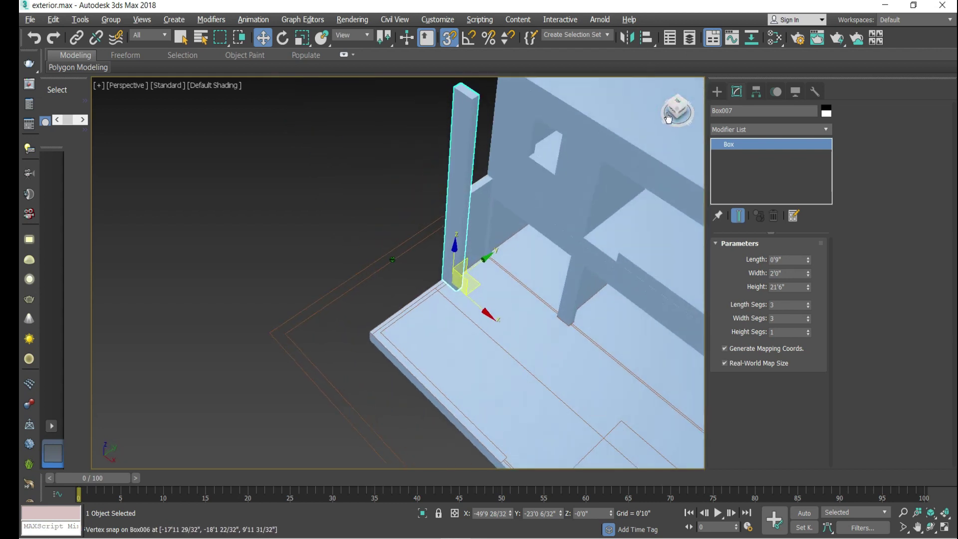
scroll(472, 300, up, 6)
alt+middle_drag(452, 272, 437, 259)
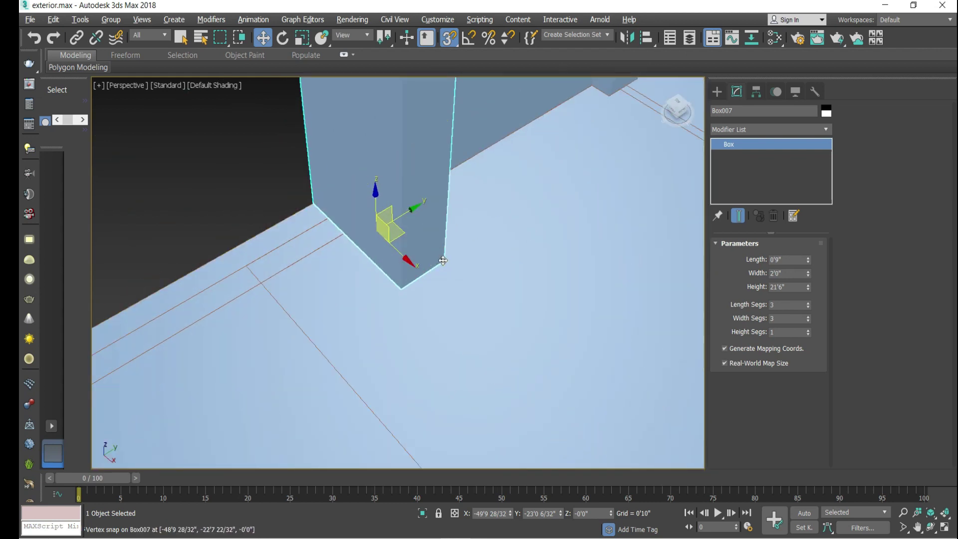
mouse_move(443, 261)
shift+mouse_down()
mouse_move(343, 300)
mouse_move(355, 249)
mouse_move(395, 271)
mouse_move(406, 310)
mouse_move(532, 282)
shift+mouse_up()
scroll(354, 256, down, 8)
scroll(394, 269, down, 3)
scroll(395, 270, down, 5)
scroll(405, 310, up, 5)
scroll(448, 305, up, 3)
scroll(536, 285, up, 2)
scroll(537, 285, up, 3)
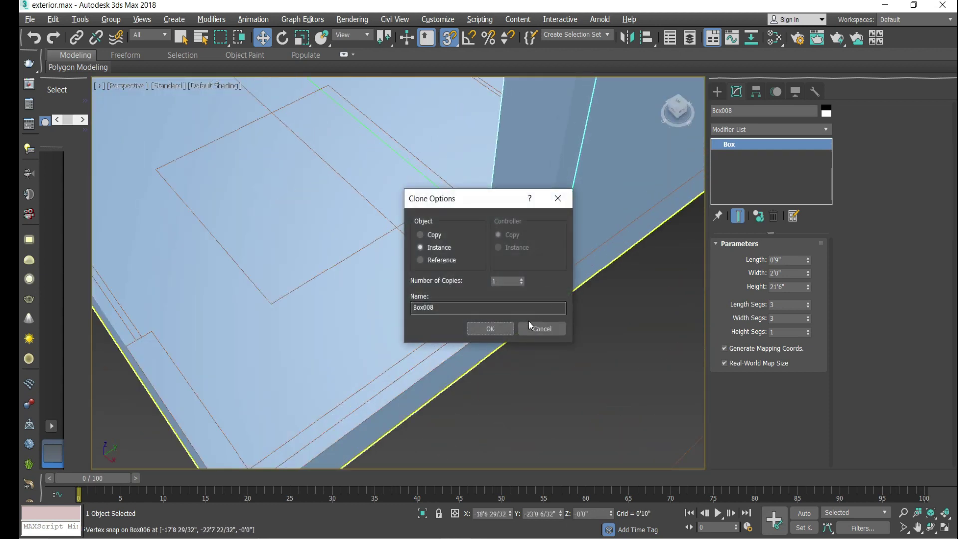
click(475, 331)
click(598, 402)
scroll(581, 324, down, 10)
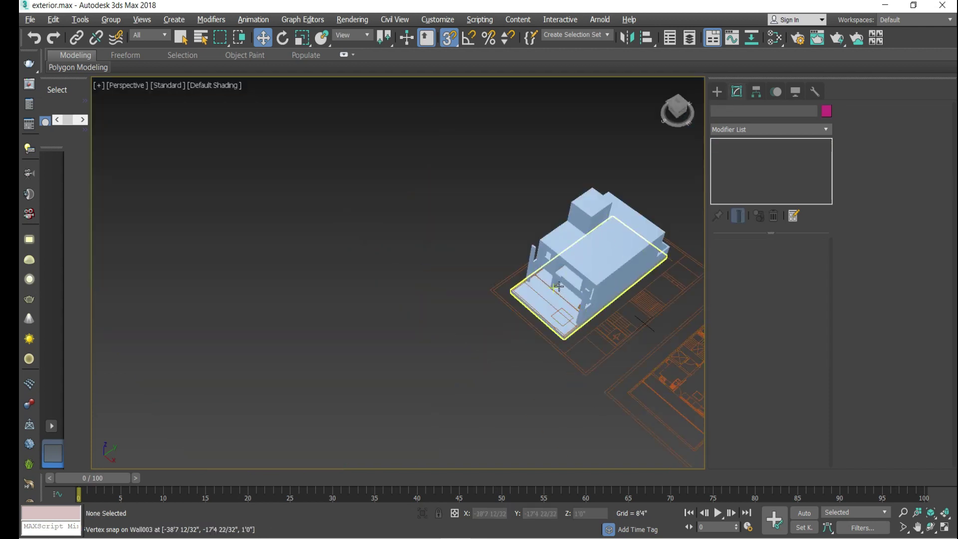
Draw a box along the slab's side edge from the pillar to the front boundary line, about 8'11" long, 9" wide and 5'9" high
scroll(558, 288, up, 4)
scroll(487, 289, up, 4)
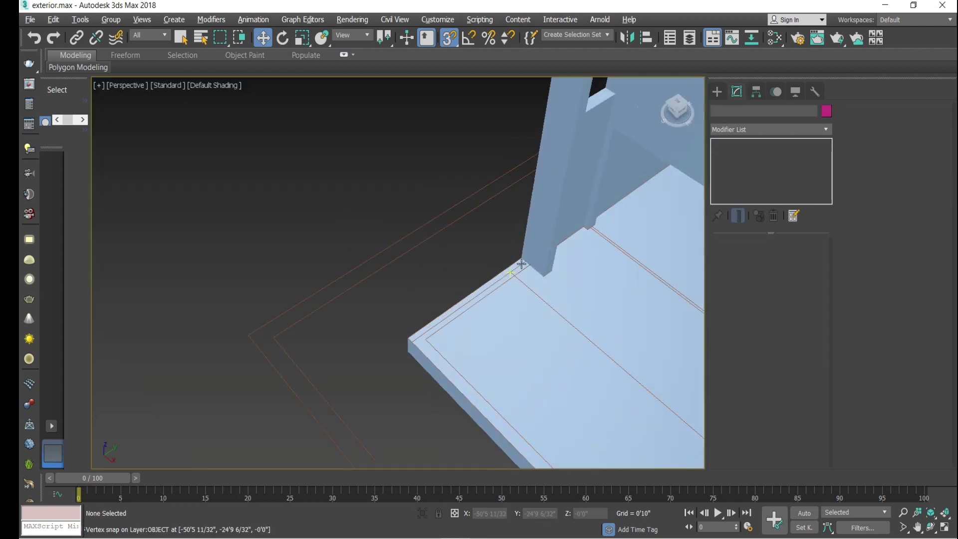
click(719, 92)
click(738, 167)
scroll(444, 333, up, 3)
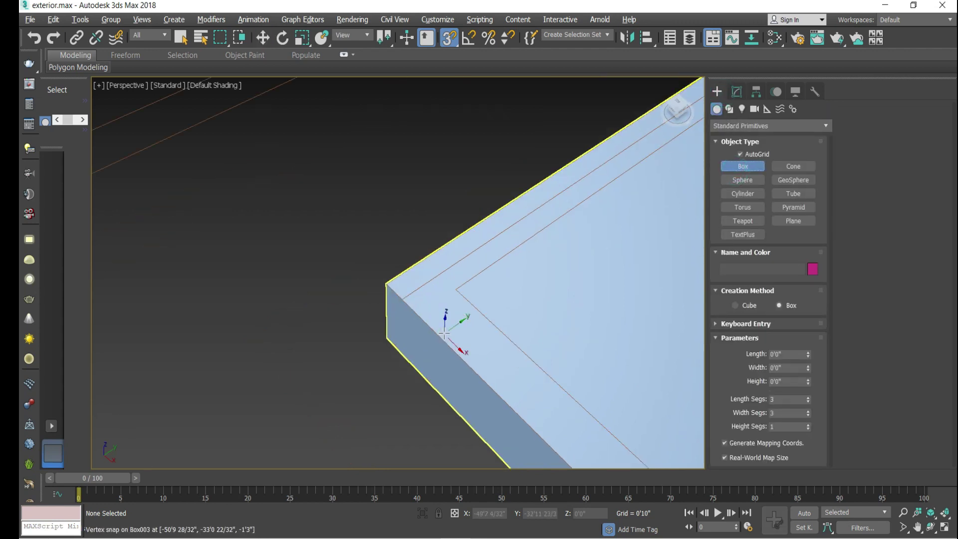
scroll(306, 366, down, 3)
scroll(474, 269, up, 2)
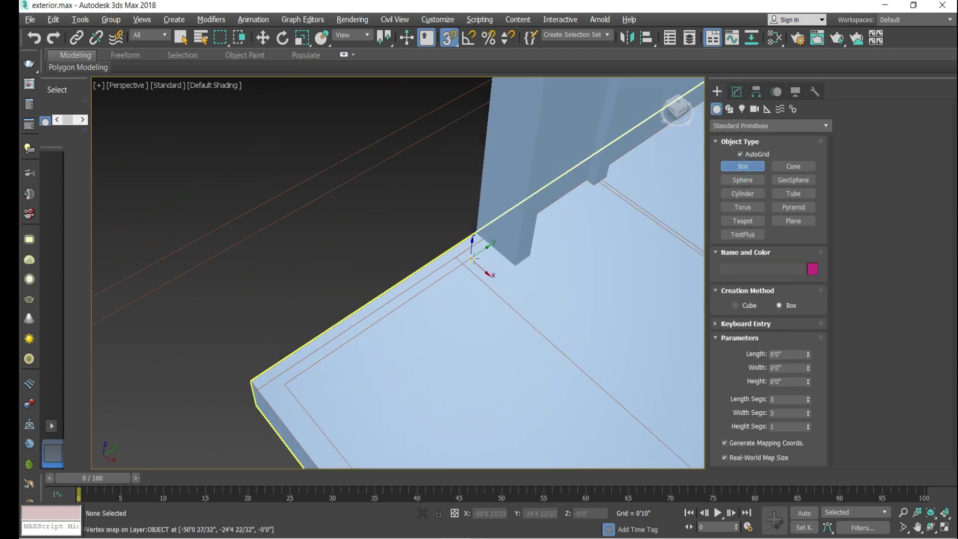
drag(479, 236, 280, 382)
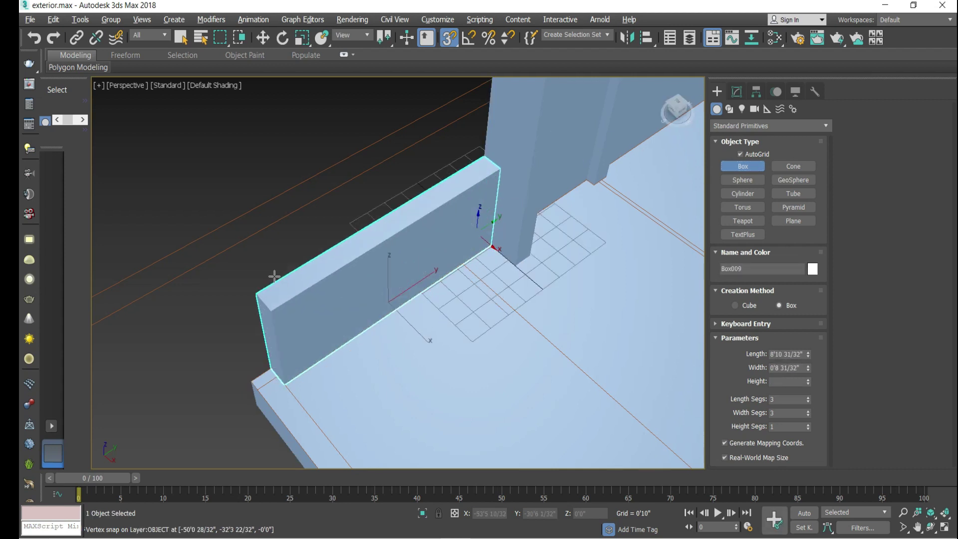
click(271, 227)
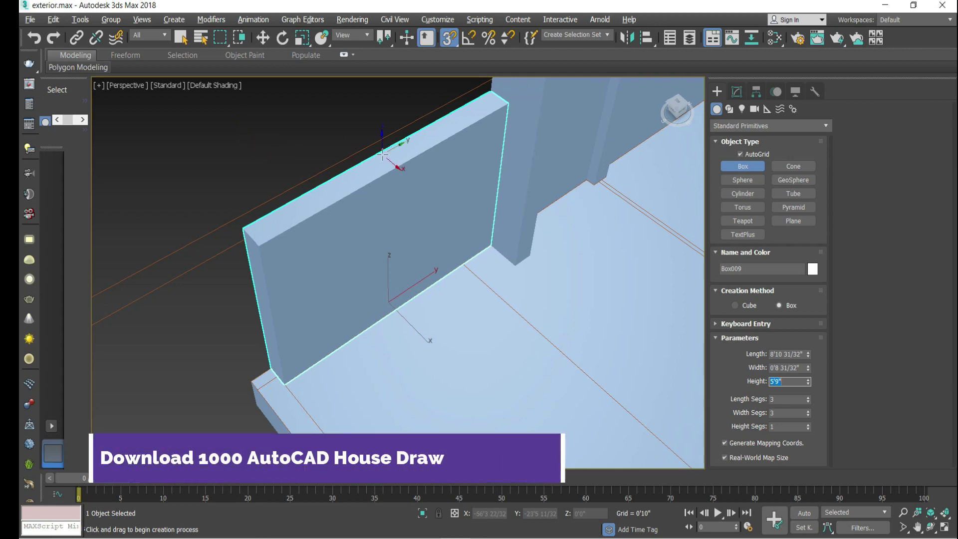
click(325, 111)
Clone the low front wall box and snap the copy to the opposite side of the front slab
scroll(312, 105, down, 5)
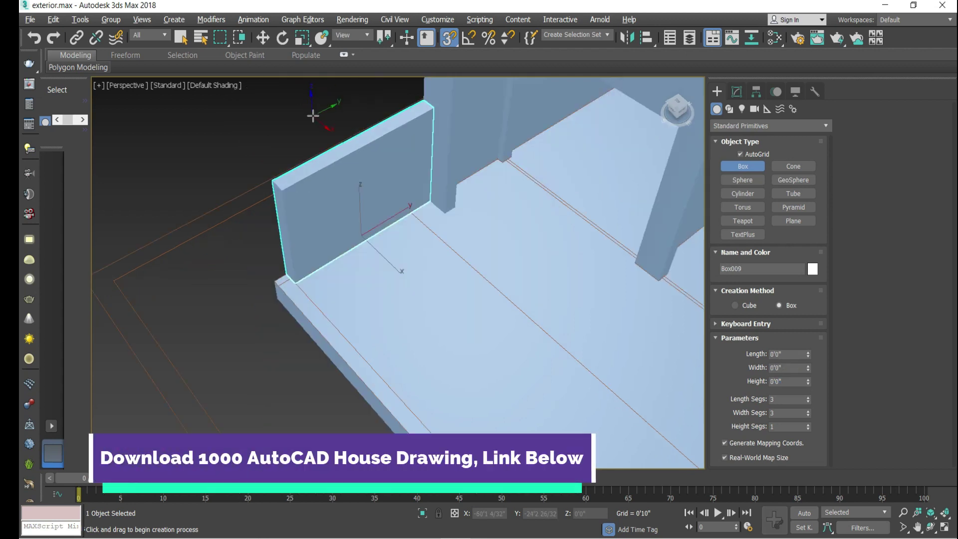
scroll(289, 209, up, 6)
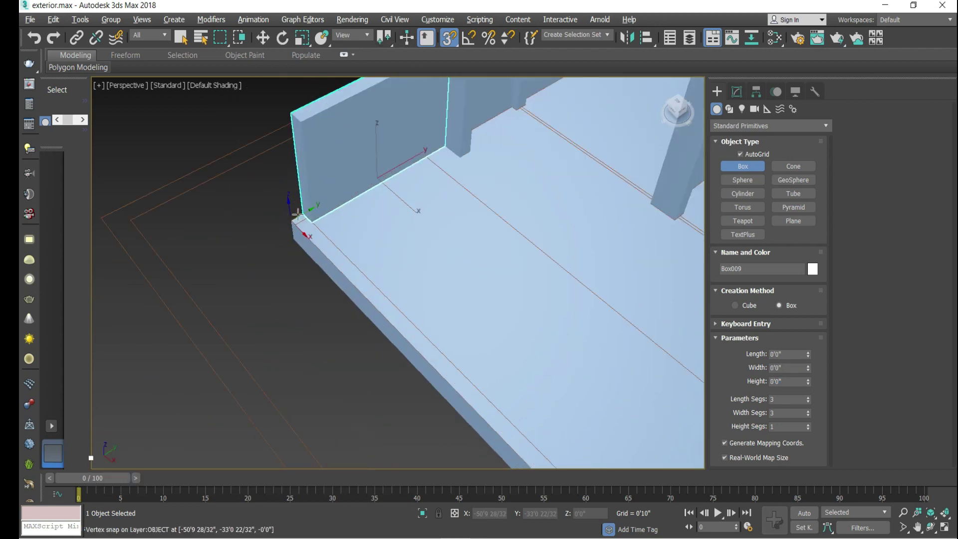
click(263, 38)
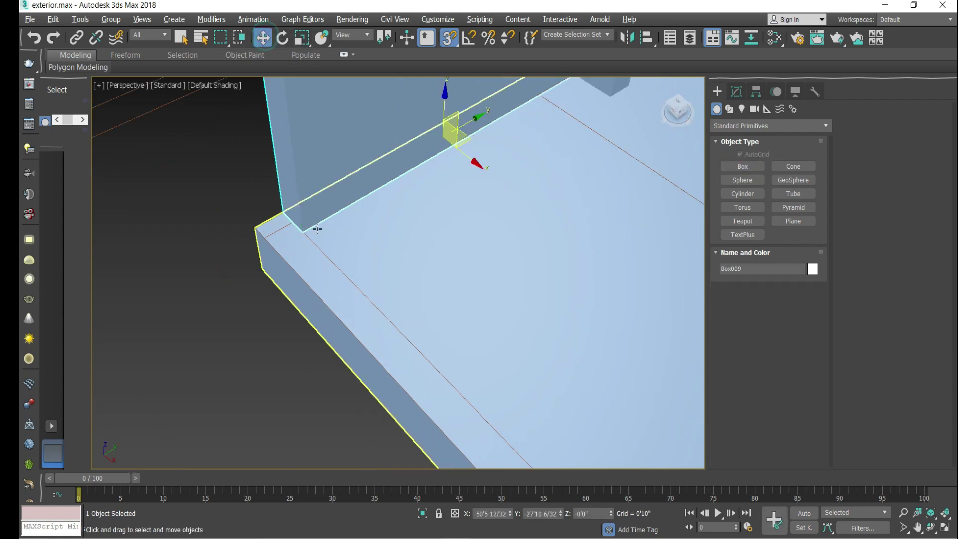
scroll(307, 229, up, 2)
scroll(345, 201, down, 8)
mouse_move(302, 234)
mouse_down()
mouse_move(345, 202)
mouse_move(441, 298)
mouse_move(495, 337)
mouse_move(483, 285)
mouse_move(616, 328)
mouse_move(637, 387)
mouse_move(621, 378)
mouse_move(592, 385)
mouse_up()
scroll(441, 296, up, 3)
scroll(499, 336, up, 3)
key(Return)
scroll(621, 378, up, 4)
scroll(592, 385, down, 6)
click(372, 352)
scroll(349, 299, down, 4)
scroll(336, 245, down, 3)
scroll(384, 193, up, 5)
scroll(384, 194, down, 6)
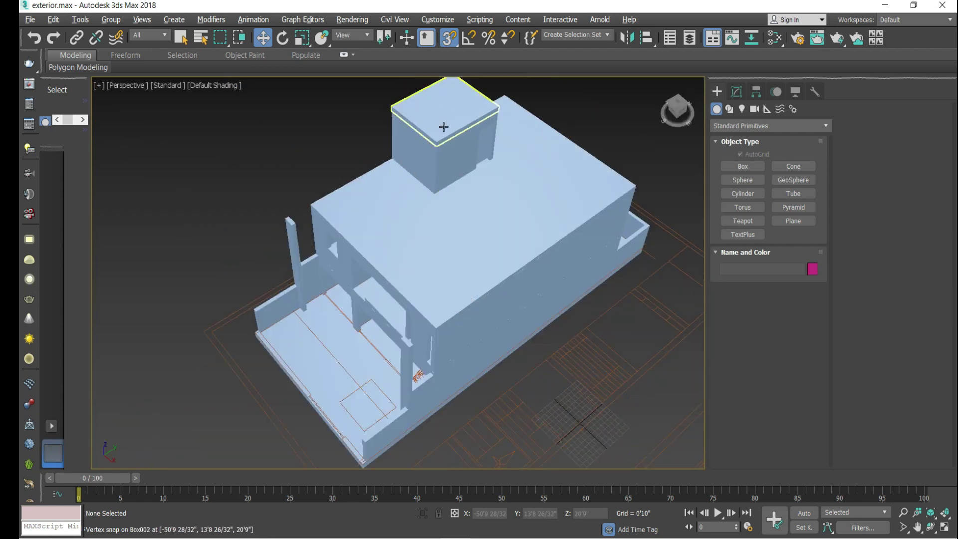
Set up an AEC Extended Wall with a height of 3'6" for the roof parapet
scroll(442, 128, up, 1)
click(729, 109)
click(717, 109)
click(738, 126)
click(738, 252)
click(742, 180)
drag(779, 284, 749, 287)
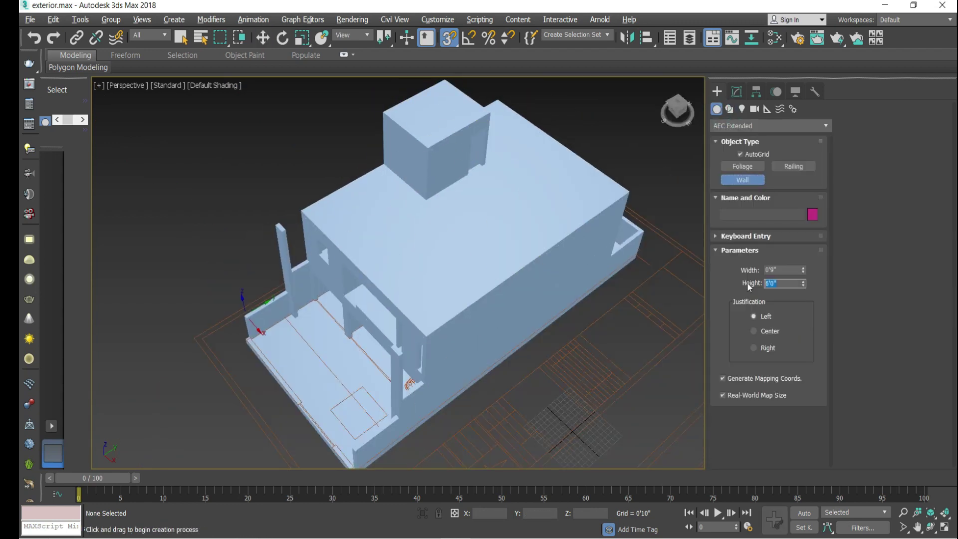
text(3'6)
key(Return)
Draw the parapet wall along the rear and far side edges of the main roof, snapping to the slab corners
scroll(381, 157, up, 5)
scroll(351, 207, down, 10)
alt+middle_drag(351, 208, 261, 179)
scroll(261, 180, up, 5)
click(596, 165)
click(663, 221)
click(477, 303)
click(329, 120)
right_click(330, 120)
Draw a right-justified parapet wall along the roof's side edge from the stair room to the front corner
alt+middle_drag(723, 133, 415, 188)
click(419, 192)
right_click(210, 342)
click(754, 348)
click(419, 193)
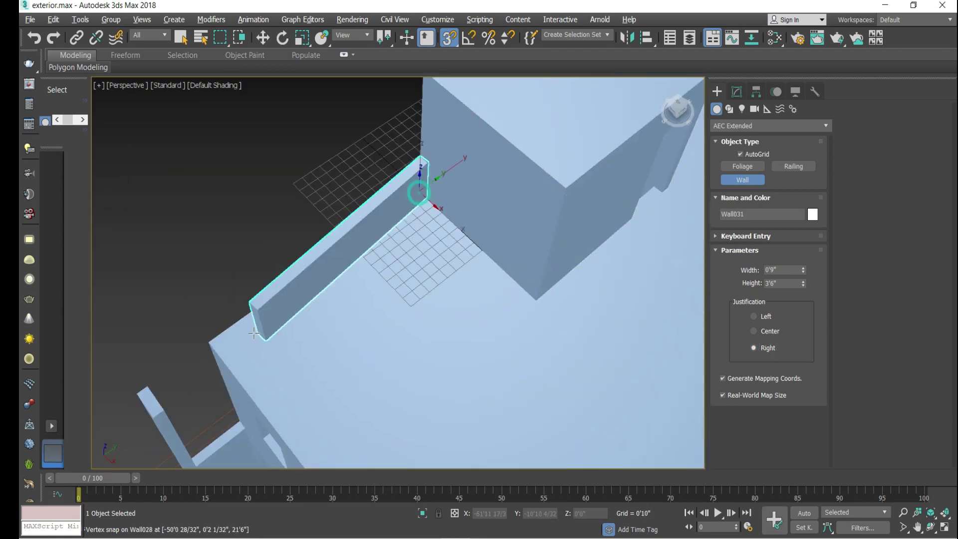
click(210, 343)
right_click(209, 342)
Extrude the front edge polygons of the roof slab outward to the tall pillars
click(263, 37)
scroll(379, 239, down, 8)
click(485, 250)
click(736, 91)
click(779, 259)
ctrl+click(614, 249)
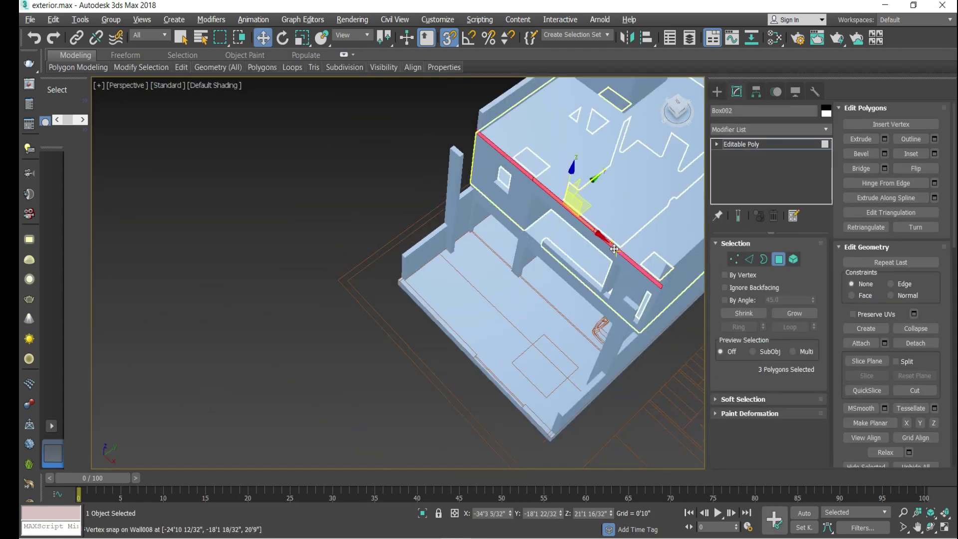
click(884, 139)
scroll(472, 138, up, 8)
mouse_move(406, 298)
mouse_down()
mouse_move(406, 270)
mouse_move(404, 304)
mouse_up()
scroll(368, 226, up, 4)
key(t)
scroll(553, 378, up, 5)
scroll(99, 321, up, 8)
click(404, 316)
key(p)
scroll(445, 349, down, 8)
click(717, 91)
click(547, 270)
alt+middle_drag(547, 269, 464, 315)
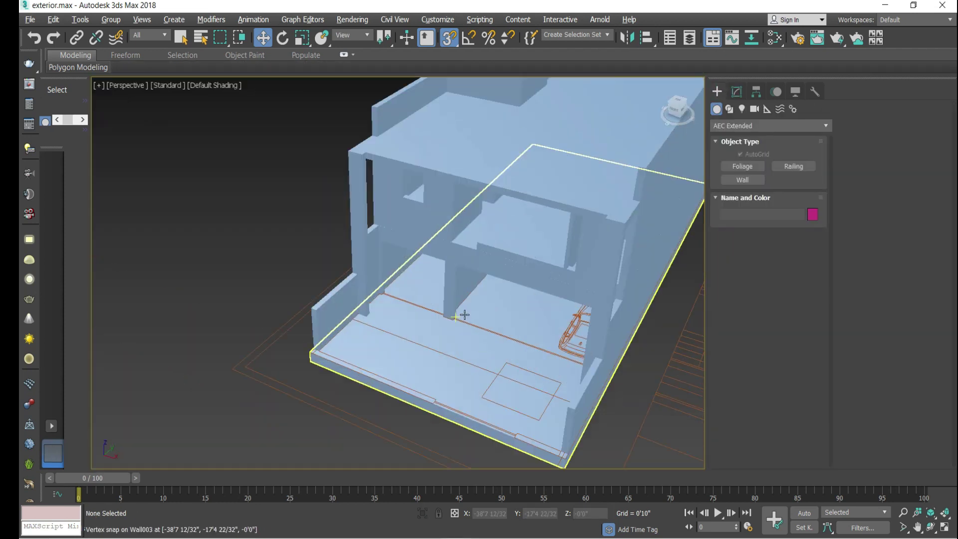
Extrude the three front edge polygons of the first-floor slab by 4'6"
click(664, 273)
click(736, 91)
click(779, 259)
scroll(607, 261, up, 4)
click(607, 262)
ctrl+click(389, 203)
key(shift+e)
drag(407, 298, 407, 285)
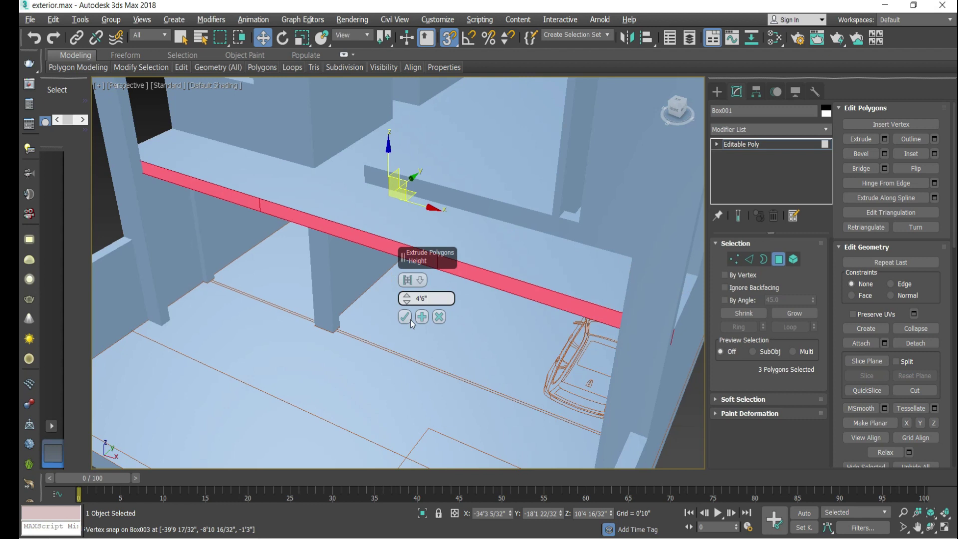
click(405, 316)
scroll(410, 319, down, 8)
Attach the roof parapet walls as one Editable Poly and move their front end vertices forward to the pillars
click(643, 216)
click(673, 386)
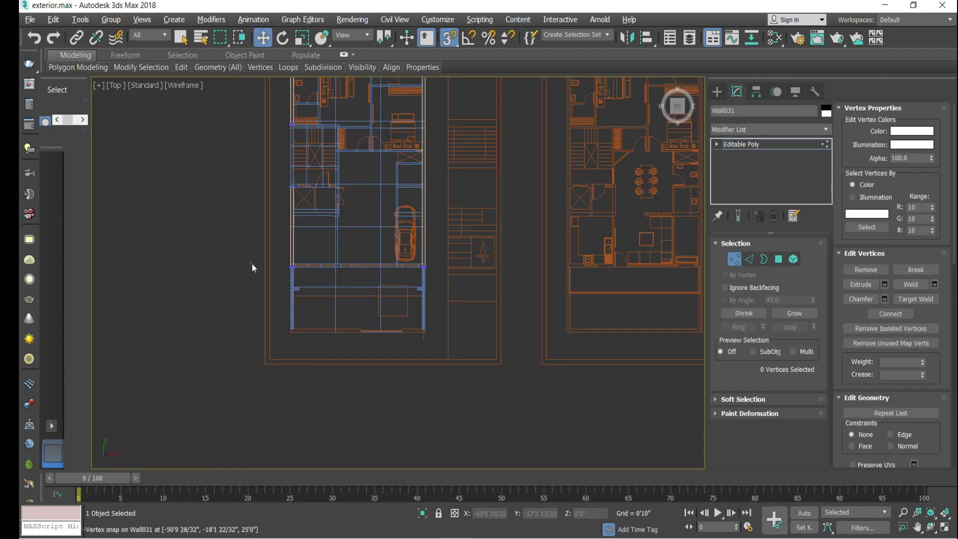
scroll(439, 266, up, 5)
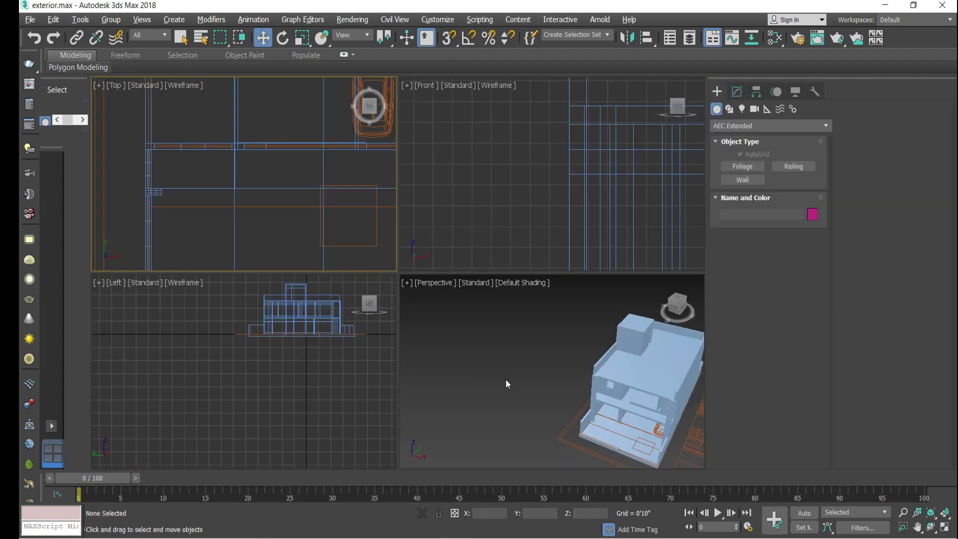
key(alt+w)
scroll(492, 267, up, 8)
scroll(446, 260, down, 5)
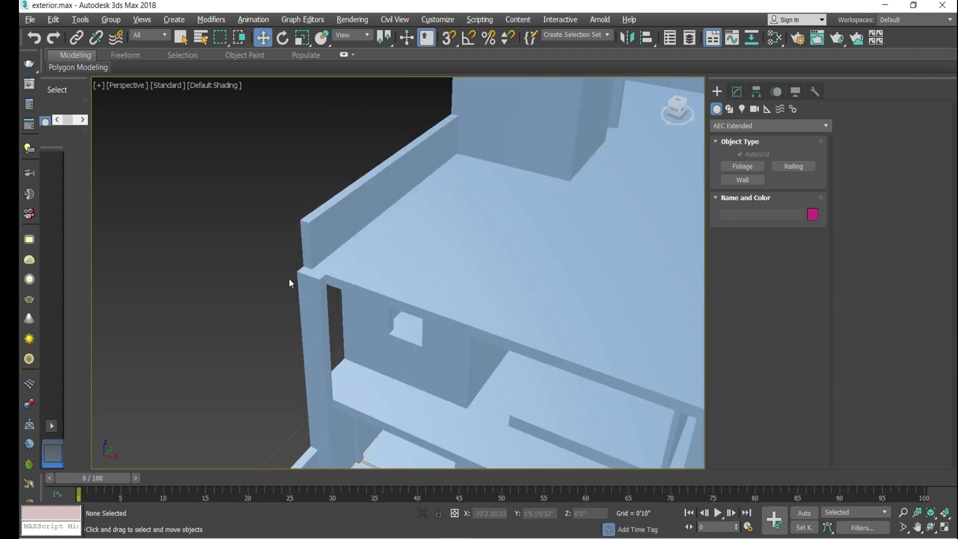
Convert the tall pillar beside the roof's front corner to Editable Poly and enter polygon editing
click(311, 279)
scroll(312, 274, up, 3)
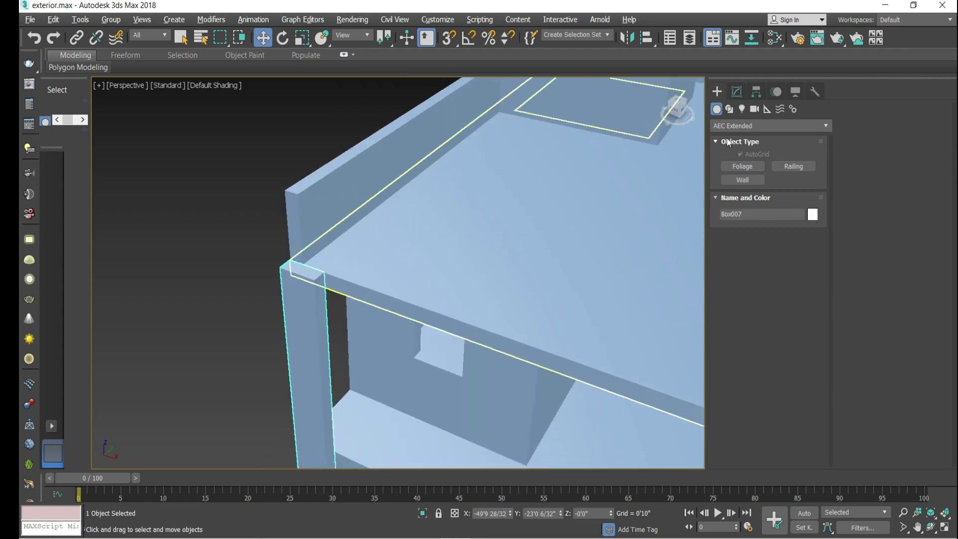
click(736, 91)
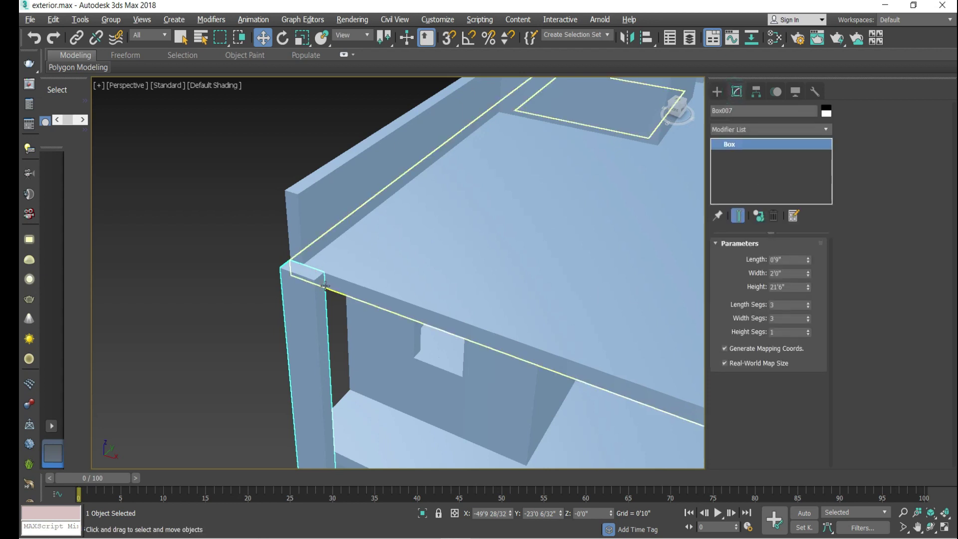
right_click(418, 282)
mouse_move(369, 425)
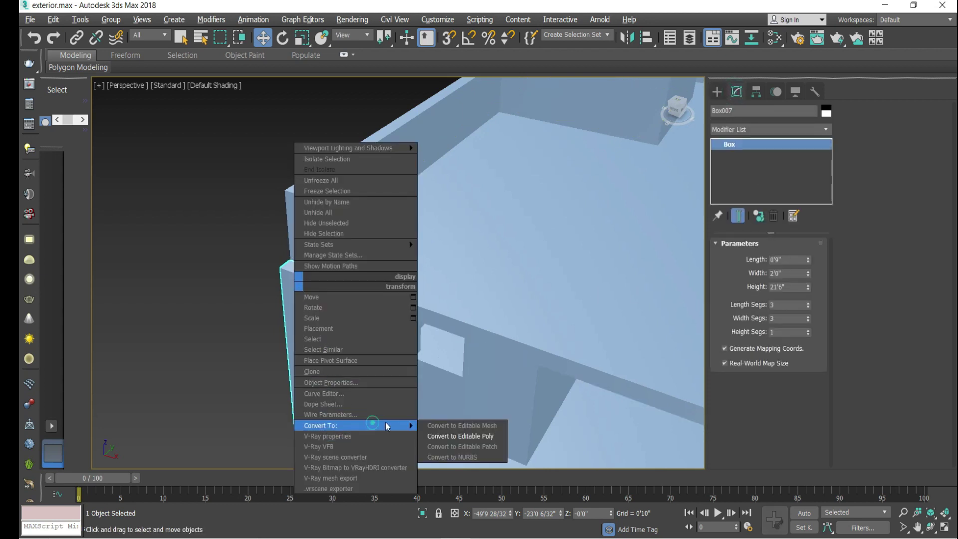
click(449, 436)
click(778, 259)
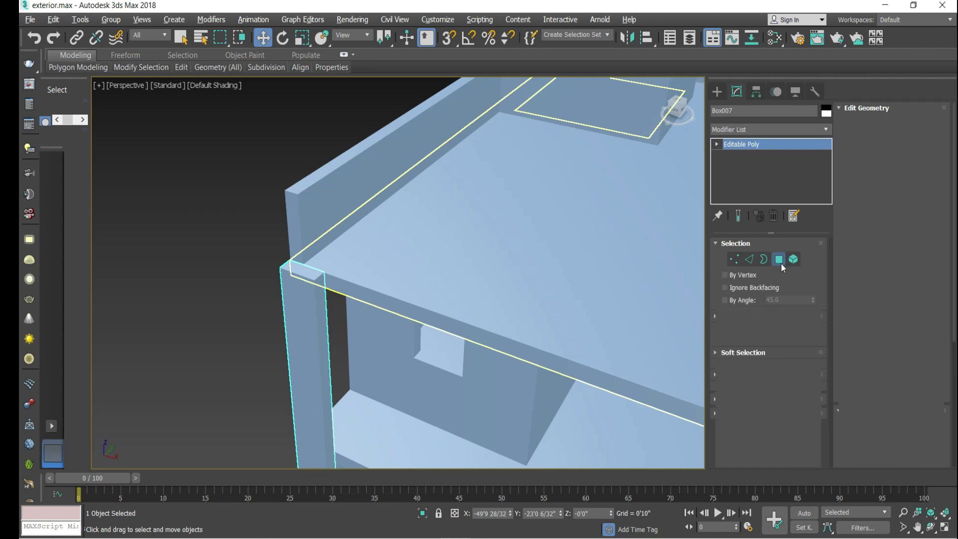
Try selecting the segmented polygons on the pillar's top face one by one
click(310, 273)
scroll(314, 274, up, 4)
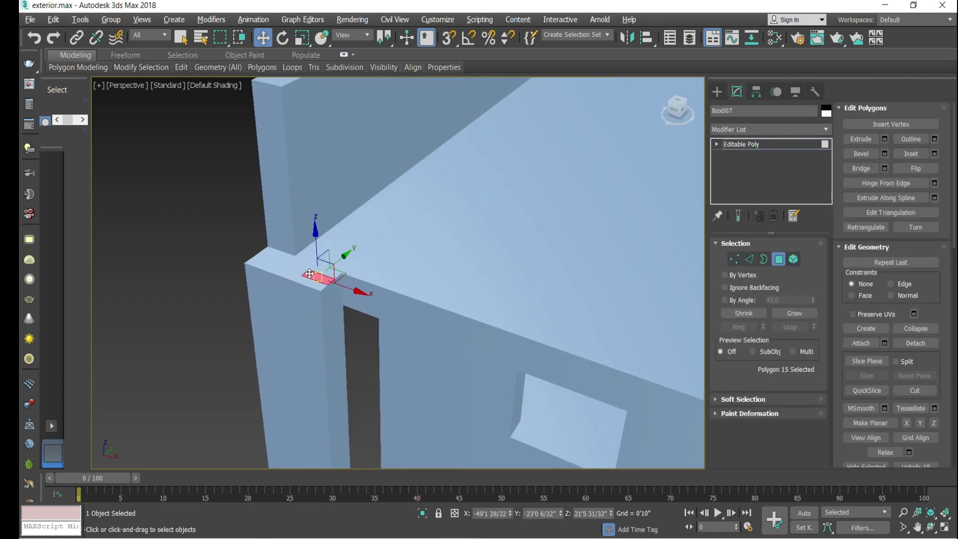
ctrl+click(349, 270)
ctrl+click(307, 299)
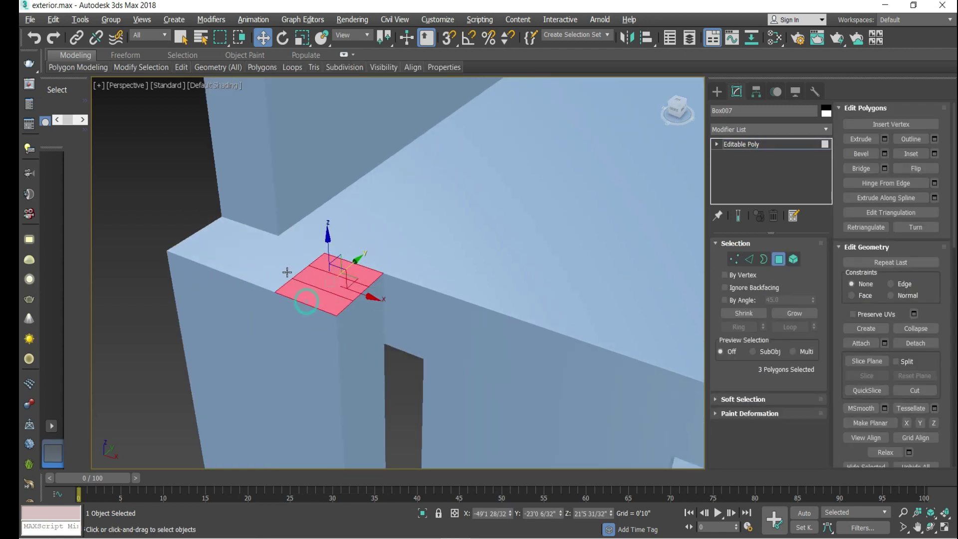
ctrl+click(286, 269)
ctrl+click(283, 256)
ctrl+click(220, 244)
ctrl+click(249, 229)
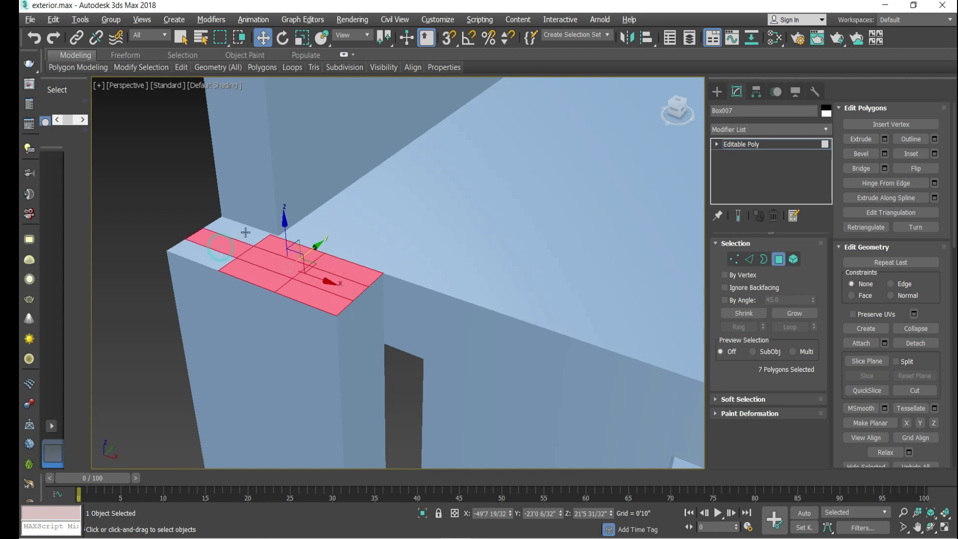
scroll(247, 228, up, 5)
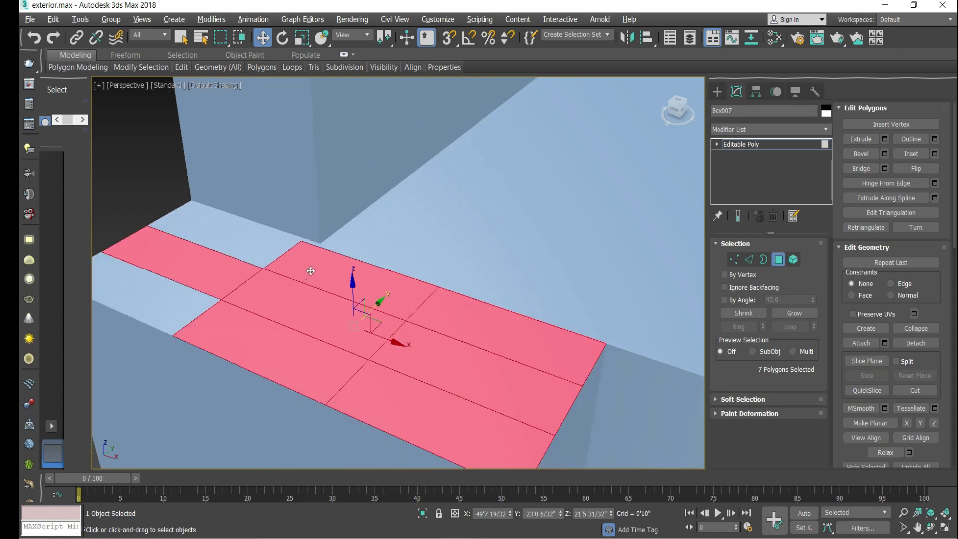
Undo the pillar's polygon selections and its conversion to Editable Poly
key(ctrl+z)
key(ctrl+z)
key(ctrl+z)
key(ctrl+z)
key(ctrl+z)
key(ctrl+z)
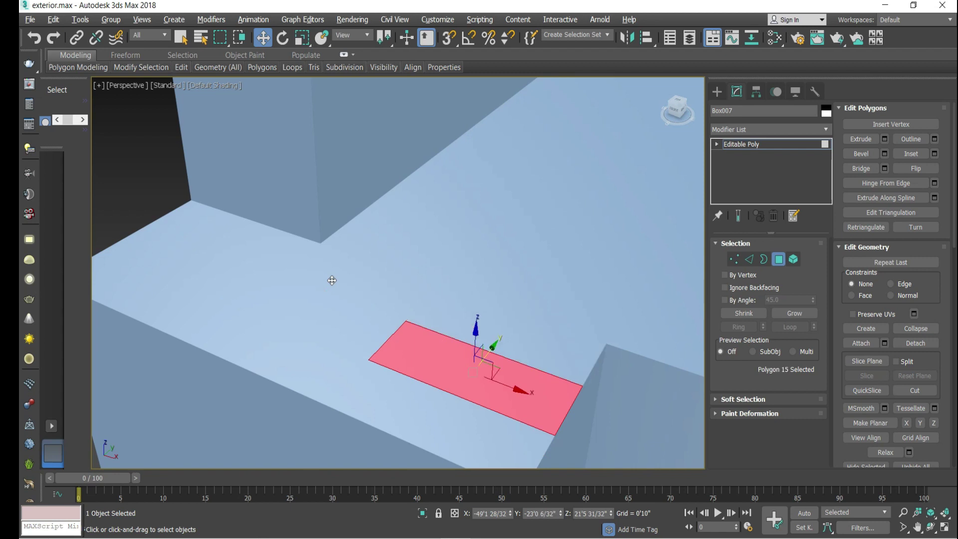
key(ctrl+z)
key(ctrl+z)
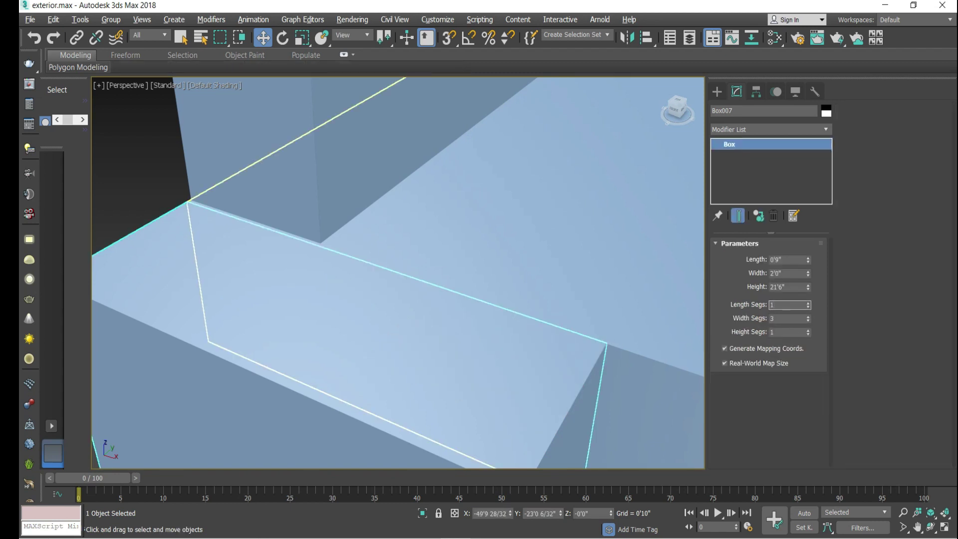
Set the corner pillar's length and width segments to 1 and check the segments of the opposite front pillar
text(1)
scroll(368, 285, down, 10)
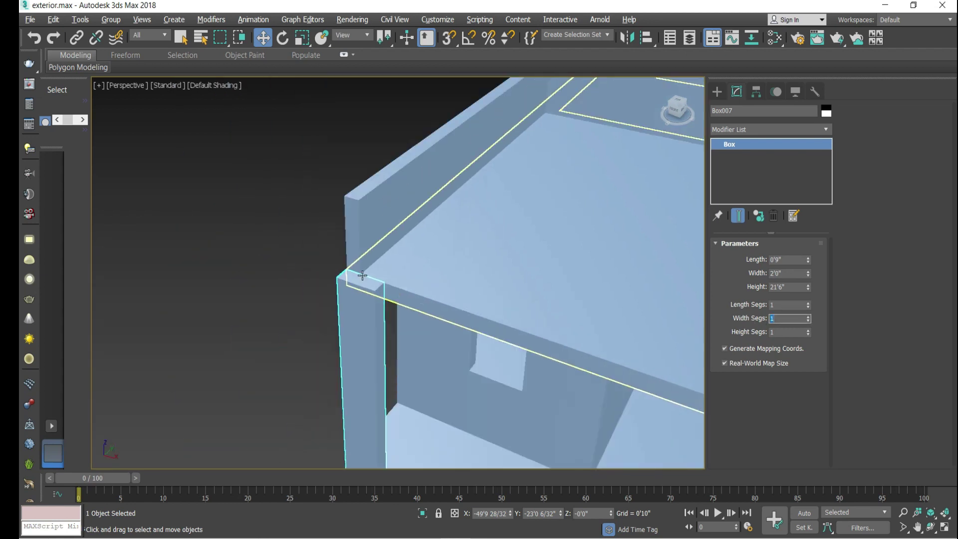
scroll(401, 299, up, 3)
click(397, 260)
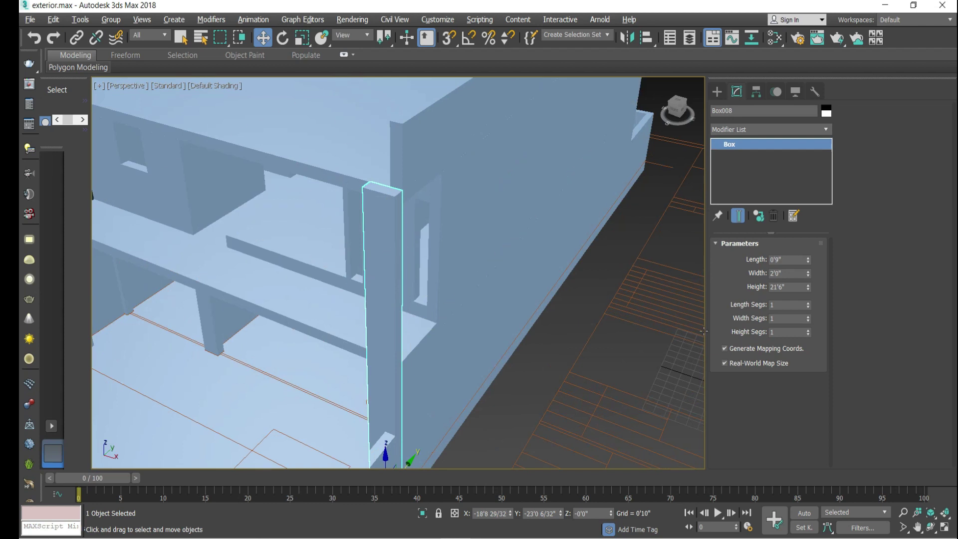
scroll(627, 344, down, 2)
click(574, 333)
scroll(488, 268, up, 3)
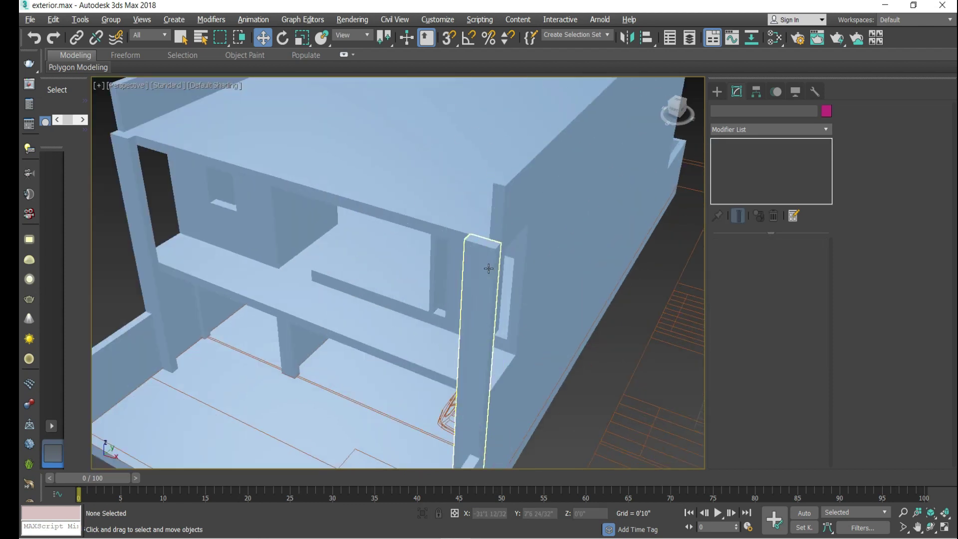
click(488, 267)
scroll(549, 282, down, 3)
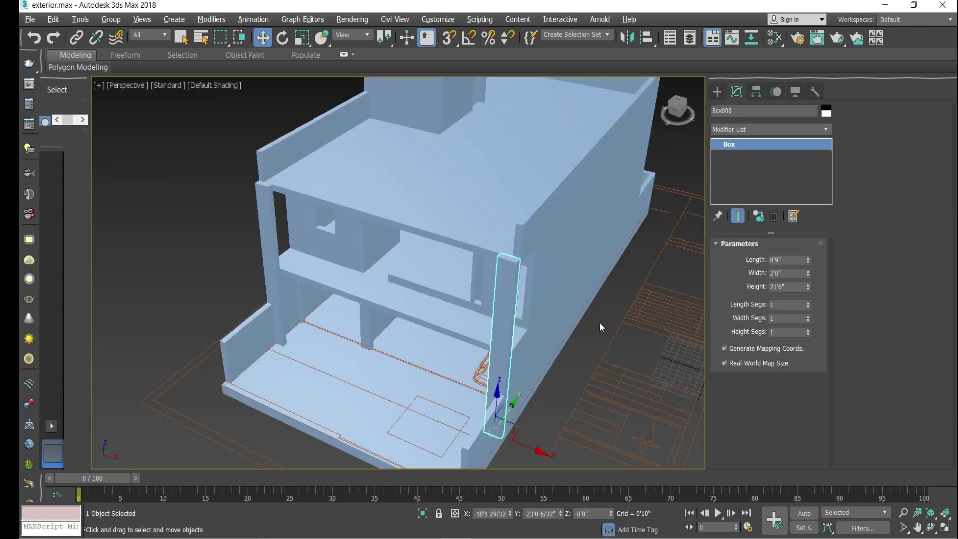
key(Delete)
Convert the tall corner pillar to Editable Poly and attach the opposite front pillar to it
click(268, 199)
right_click(269, 188)
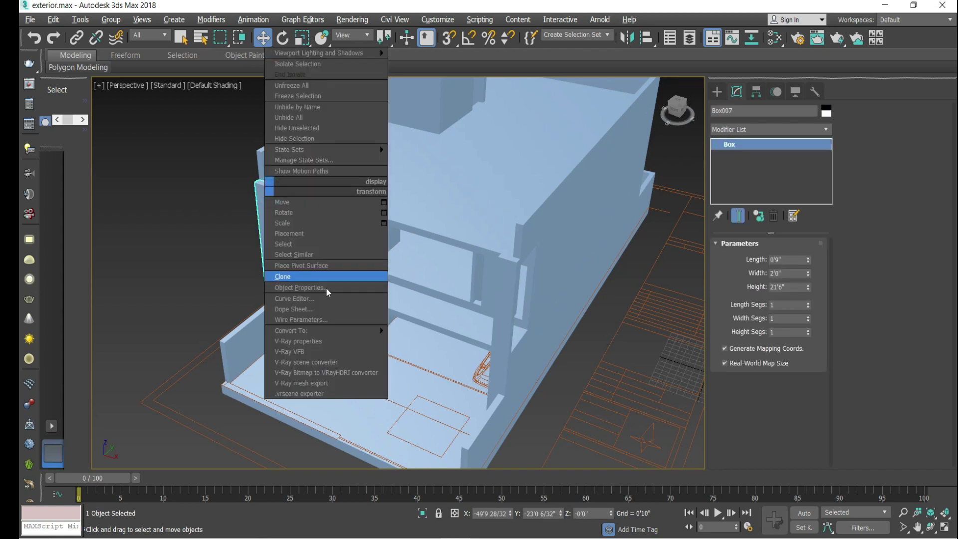
mouse_move(333, 332)
click(430, 342)
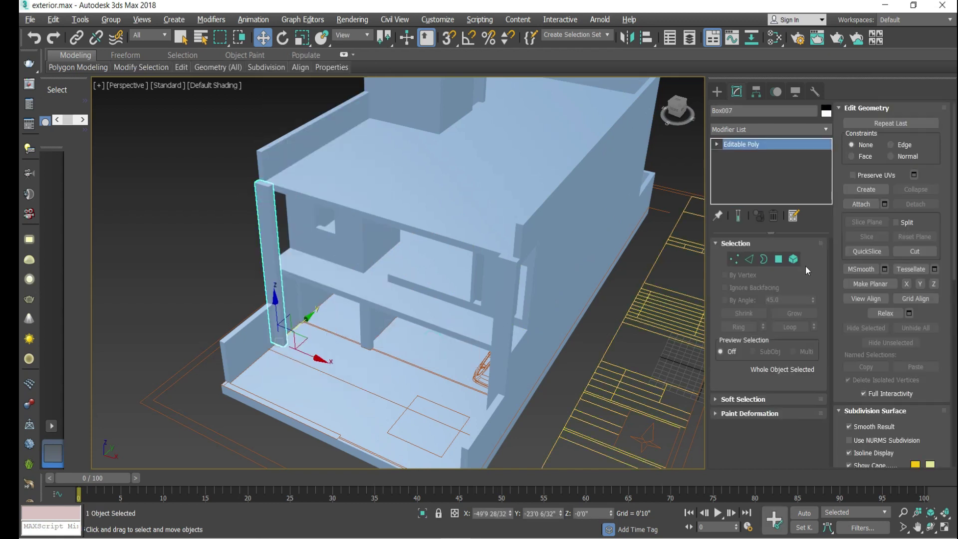
click(794, 259)
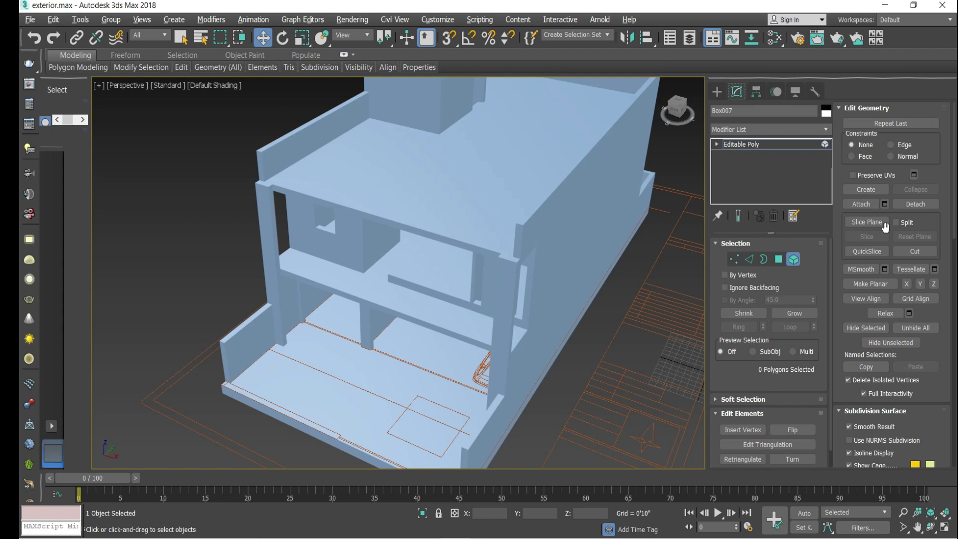
scroll(936, 331, down, 1)
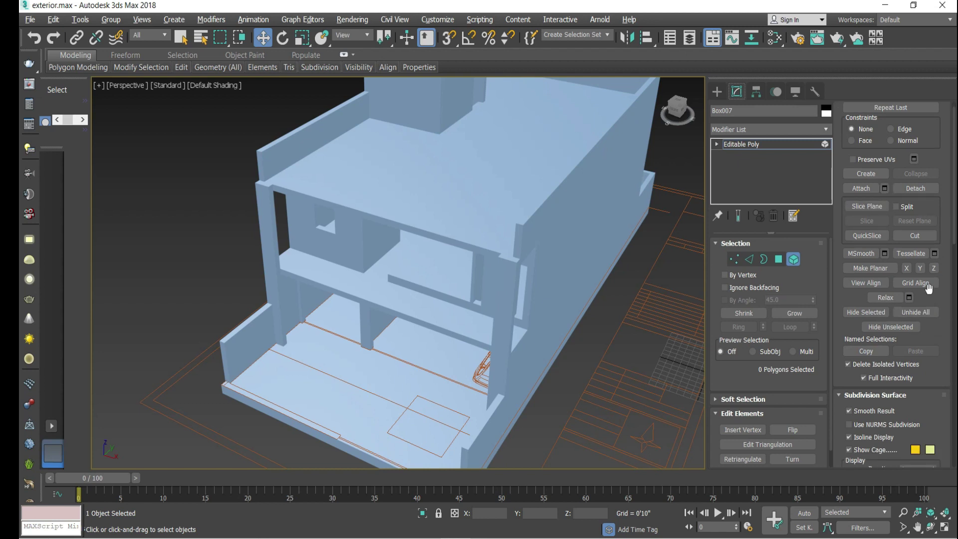
click(861, 188)
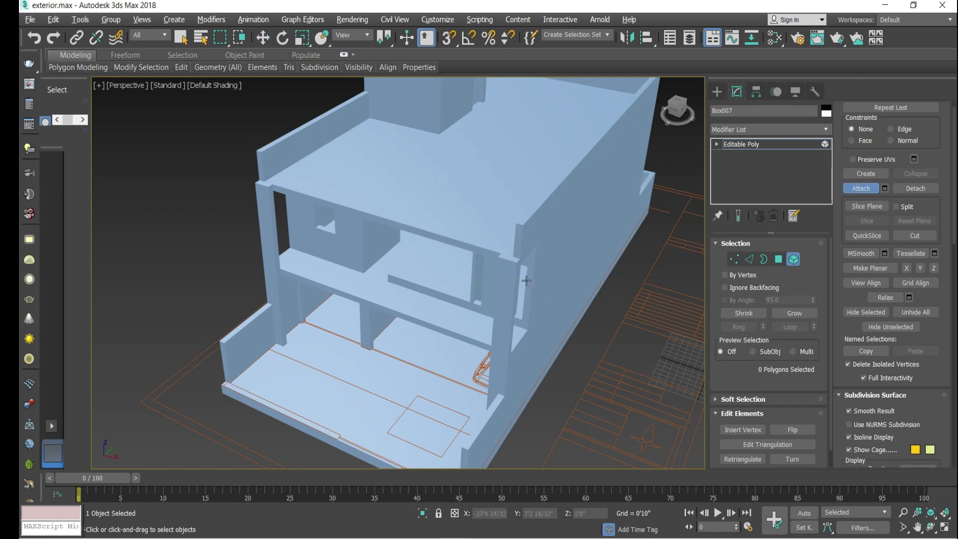
Extrude the top polygons of both front pillars upward by 3'6"
click(779, 259)
key(w)
click(266, 182)
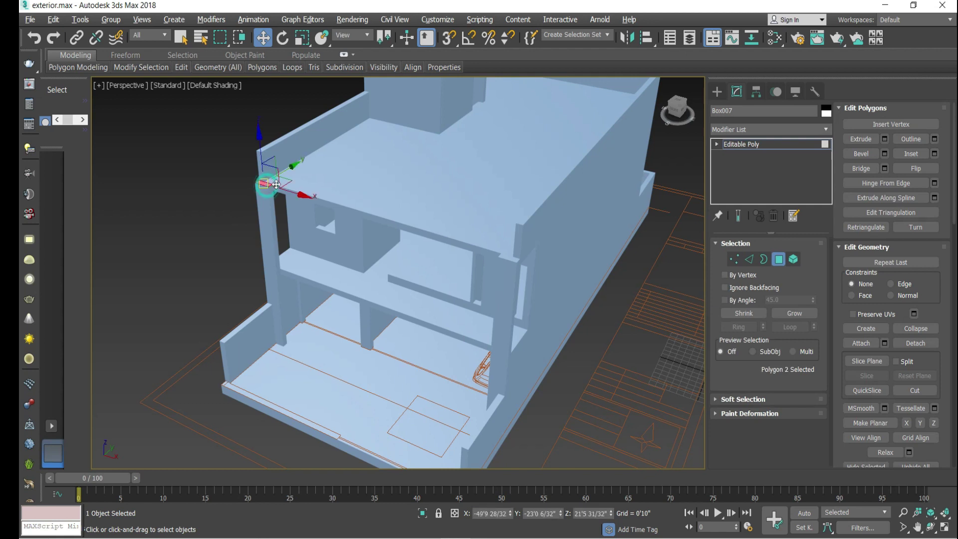
click(884, 139)
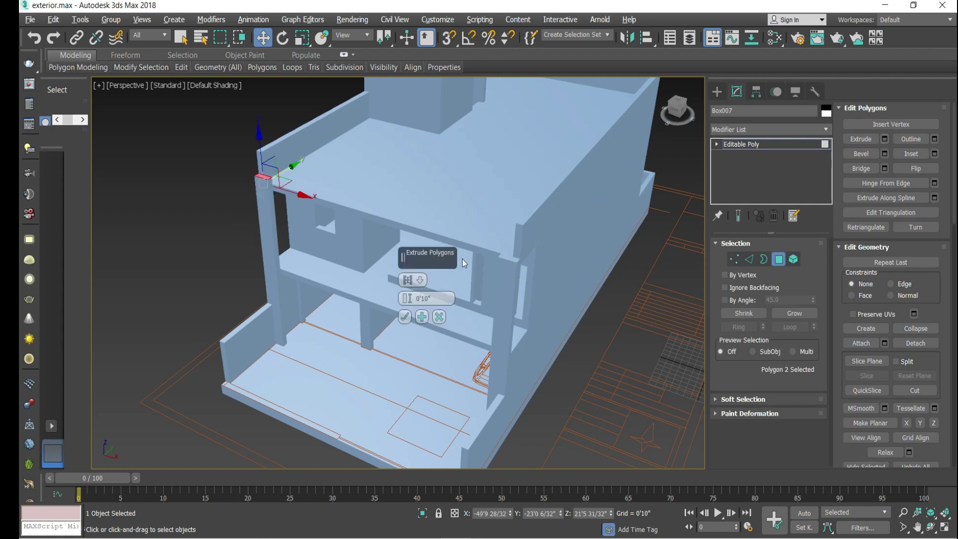
ctrl+click(511, 250)
drag(412, 300, 412, 272)
scroll(507, 213, up, 5)
scroll(454, 235, up, 2)
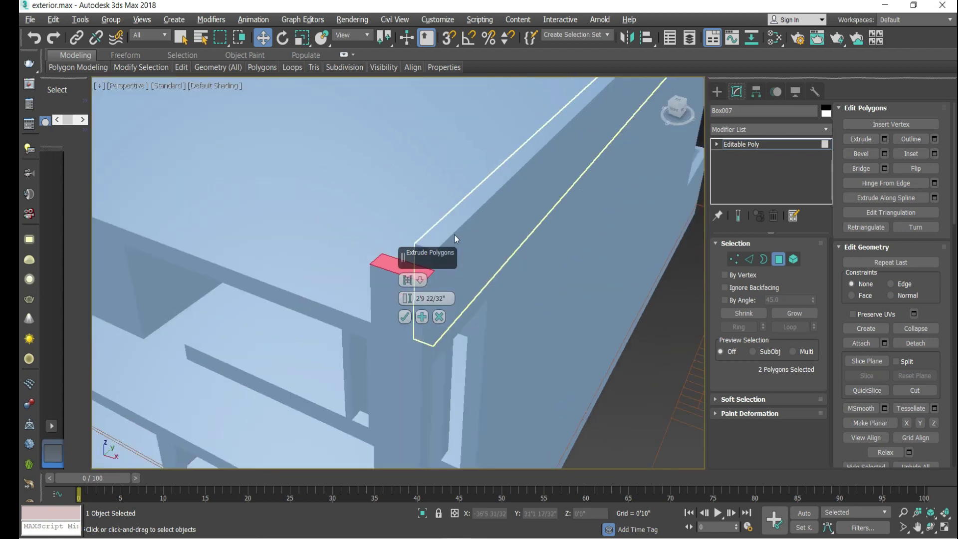
scroll(442, 242, up, 2)
mouse_move(409, 296)
mouse_down()
mouse_move(409, 284)
mouse_move(410, 297)
mouse_up()
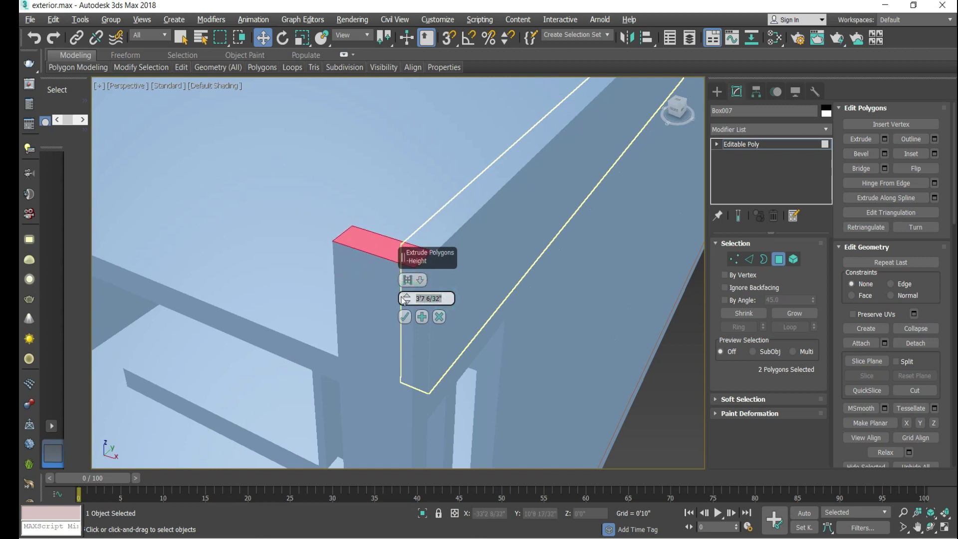
text(3'6")
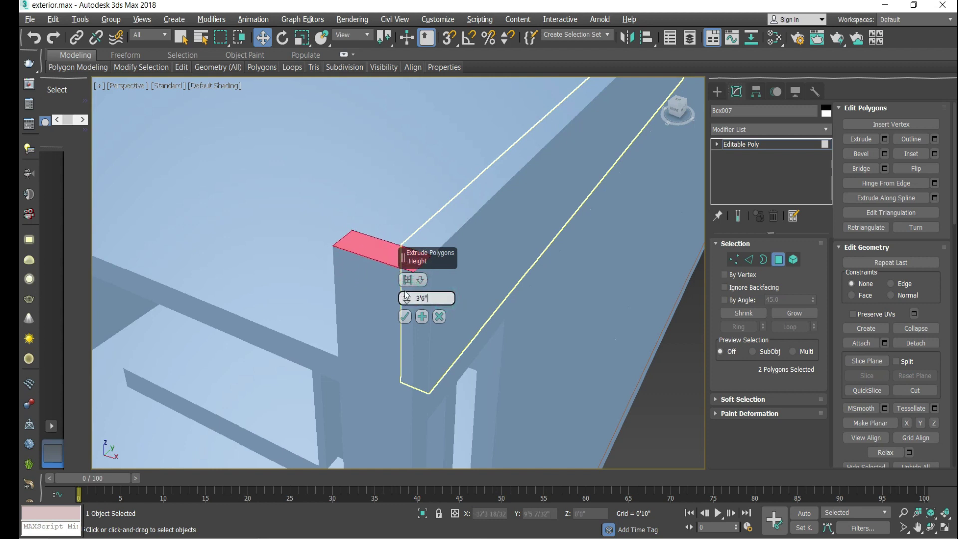
click(409, 317)
Bridge the facing inner polygons of the two pillar extensions to form a beam across the roof's front
scroll(355, 248, down, 6)
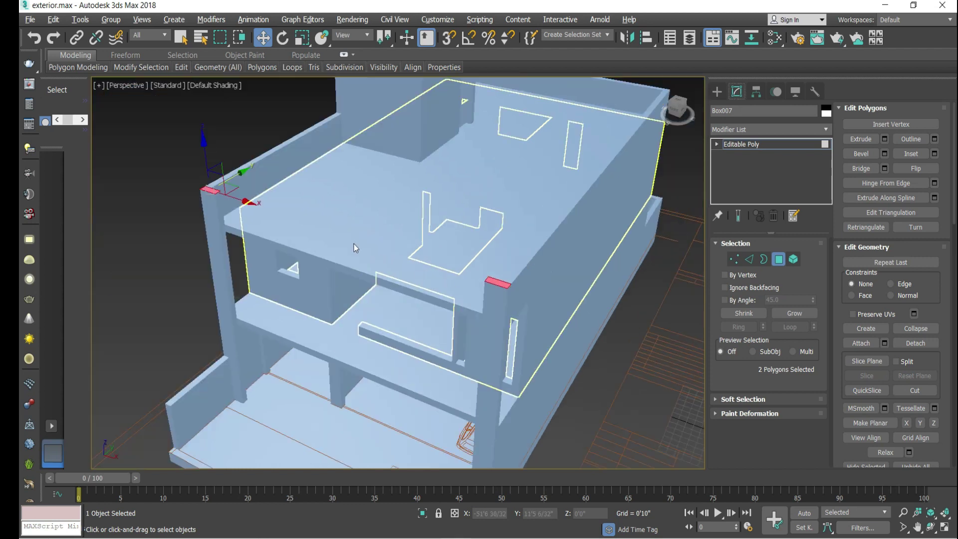
click(221, 203)
drag(677, 107, 391, 155)
scroll(391, 155, up, 5)
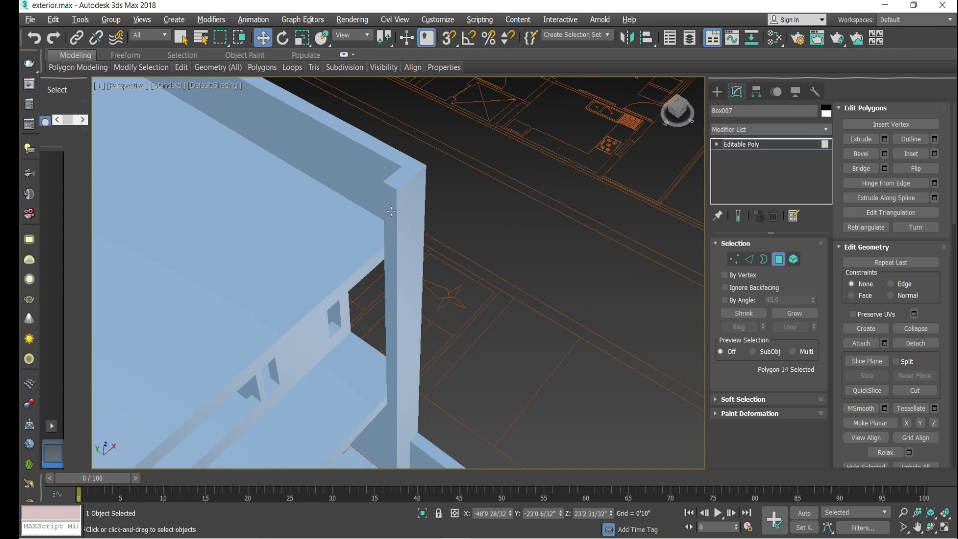
ctrl+click(397, 232)
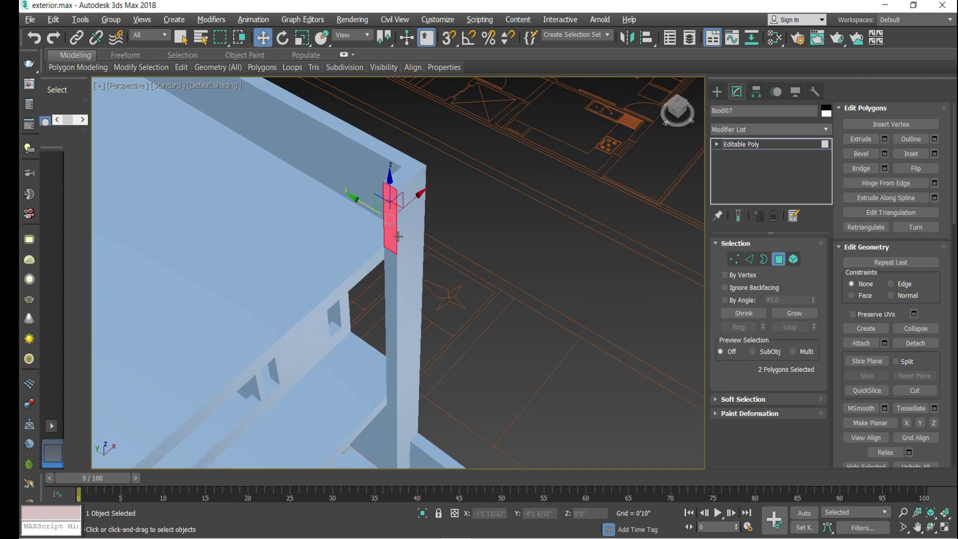
click(884, 168)
scroll(534, 247, down, 3)
click(404, 353)
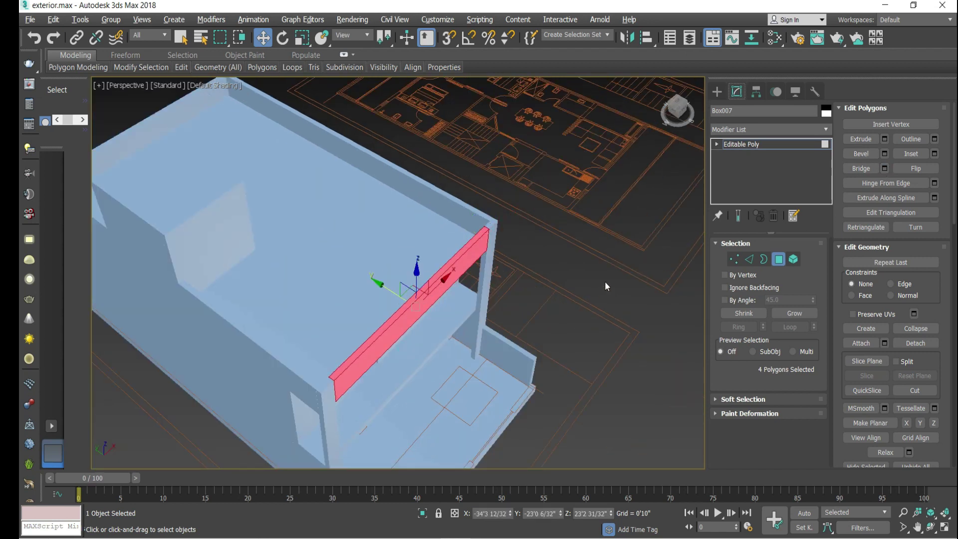
click(605, 282)
Convert the ground-floor side wall behind the front pillar to Editable Poly and attach the matching wall on the opposite side
drag(656, 106, 668, 115)
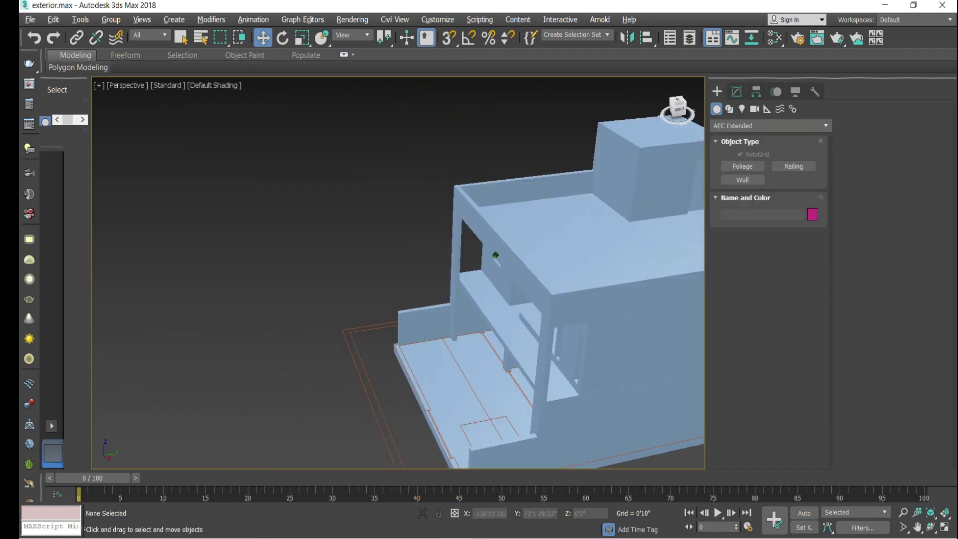
scroll(560, 402, up, 5)
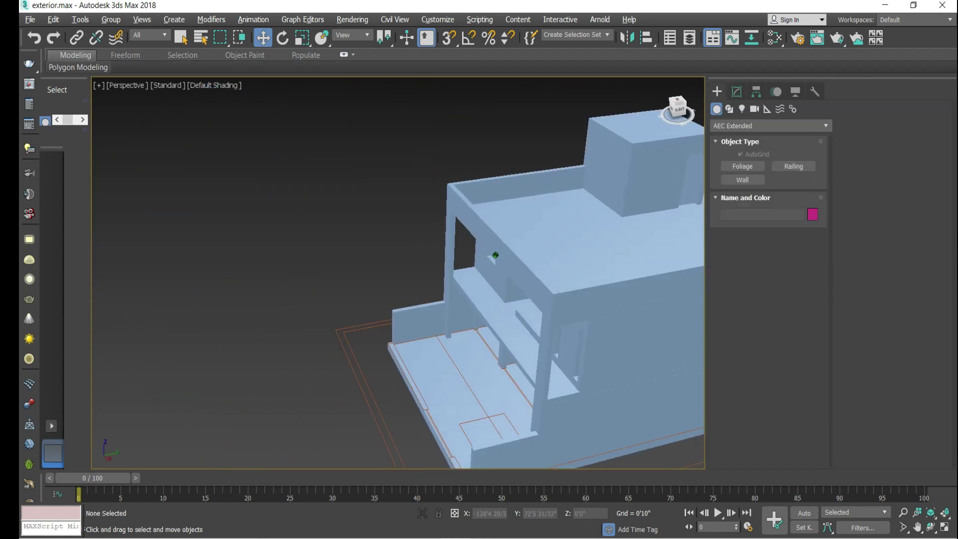
scroll(560, 402, up, 6)
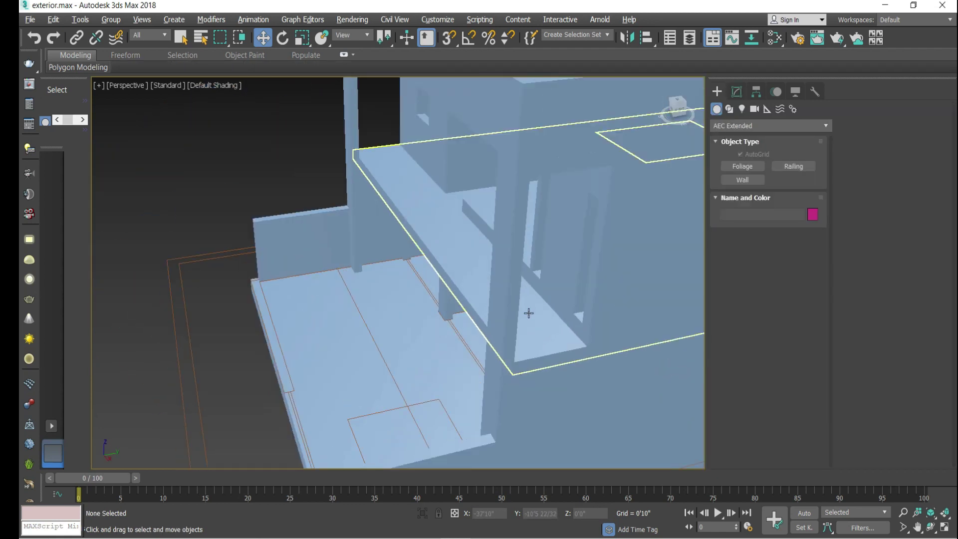
scroll(552, 359, down, 2)
click(551, 367)
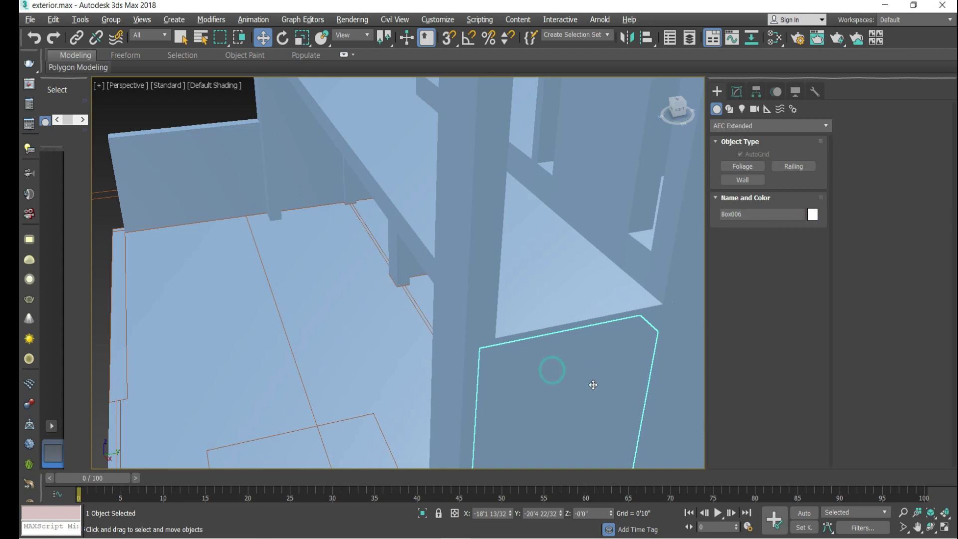
scroll(549, 300, down, 4)
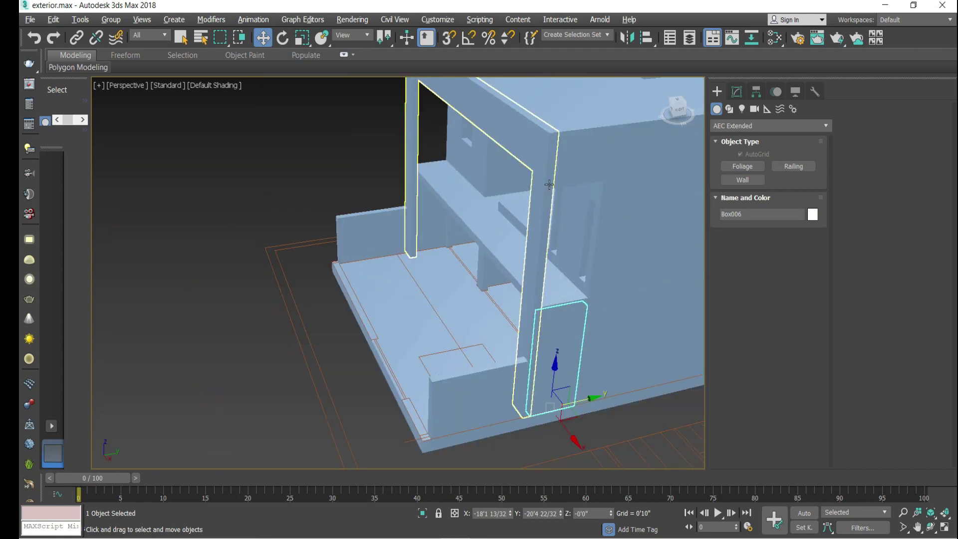
click(736, 92)
click(433, 226)
right_click(564, 327)
click(737, 481)
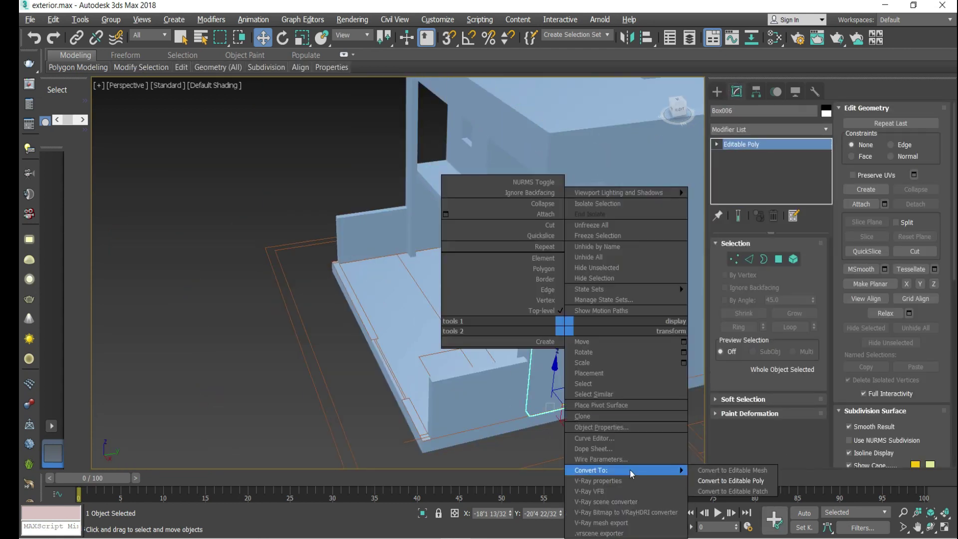
click(861, 203)
click(793, 259)
click(778, 259)
click(557, 349)
key(t)
key(f)
scroll(314, 241, down, 5)
alt+drag(577, 331, 426, 273)
key(p)
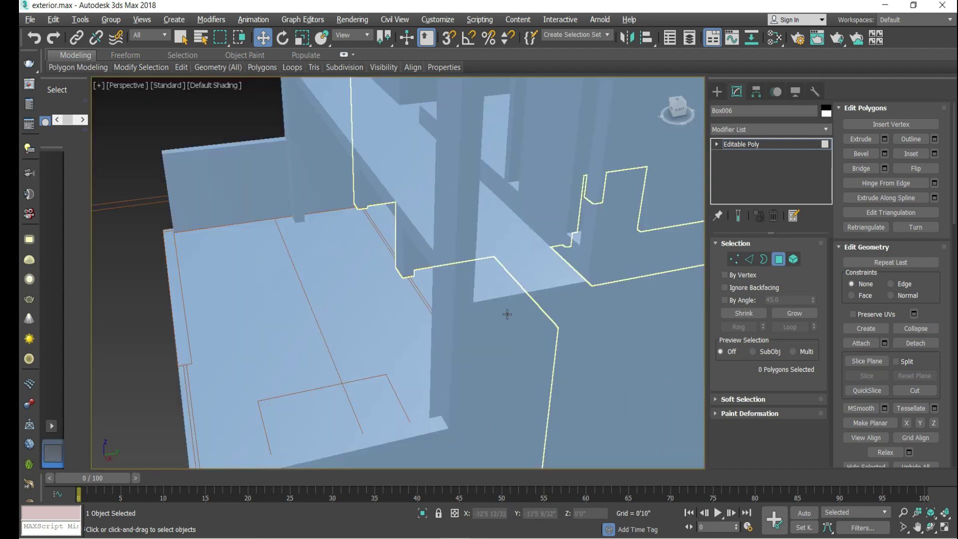
Isolate the two attached side walls from the rest of the house
click(717, 92)
click(283, 138)
click(604, 360)
right_click(636, 282)
click(668, 225)
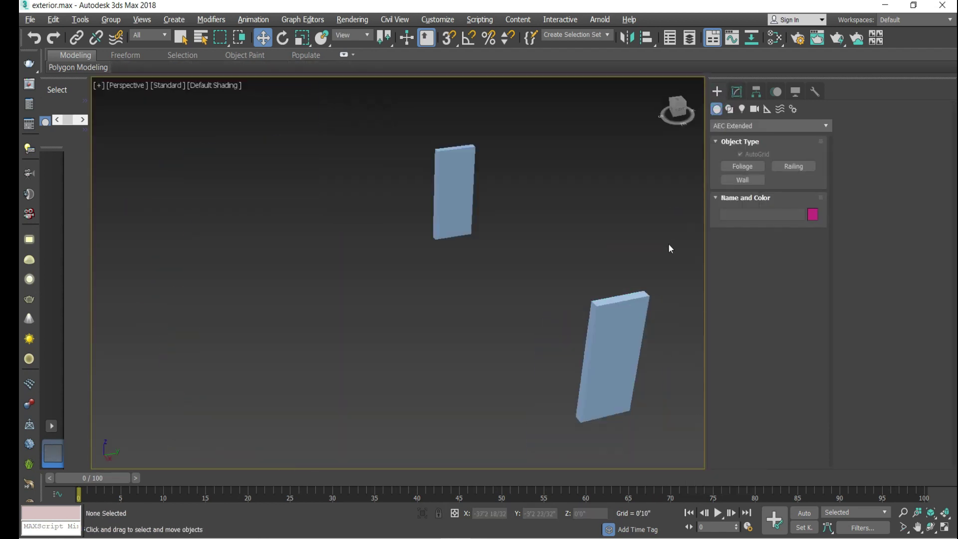
Extrude the top polygons of both isolated side walls by 5'
click(736, 92)
click(778, 259)
click(617, 300)
scroll(454, 147, up, 5)
ctrl+click(457, 149)
right_click(561, 208)
right_click(530, 249)
click(556, 185)
scroll(540, 301, up, 3)
click(884, 139)
double_click(427, 298)
text(5')
click(402, 316)
Leave polygon editing and end the isolation to bring back the whole house
click(716, 90)
click(221, 178)
middle_drag(539, 363, 240, 177)
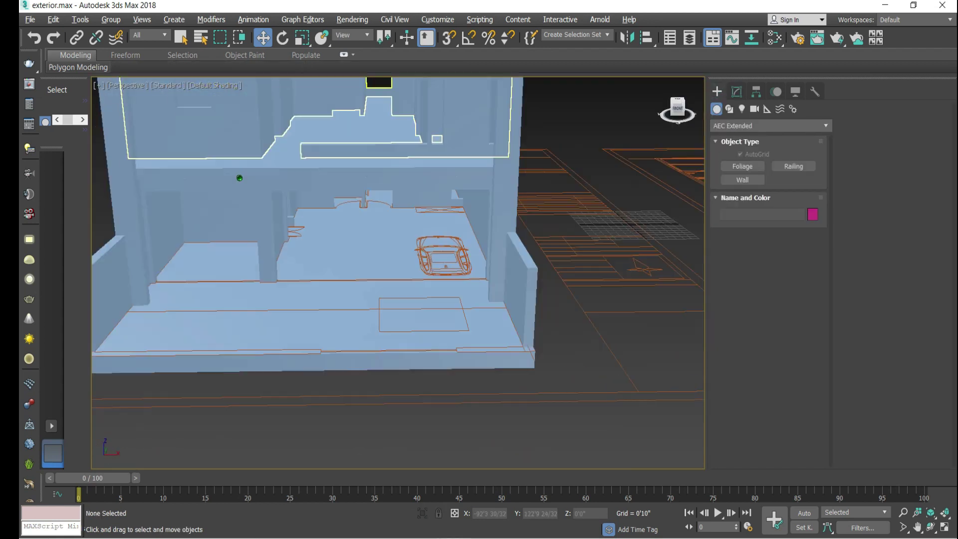
scroll(386, 396, down, 5)
scroll(386, 395, up, 6)
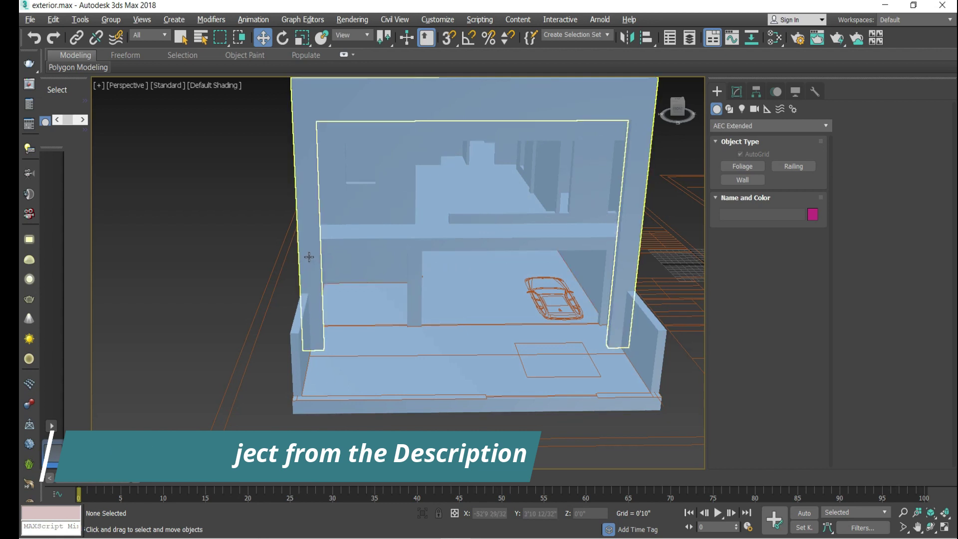
Set the perspective viewport's shading mode to Clay
click(235, 85)
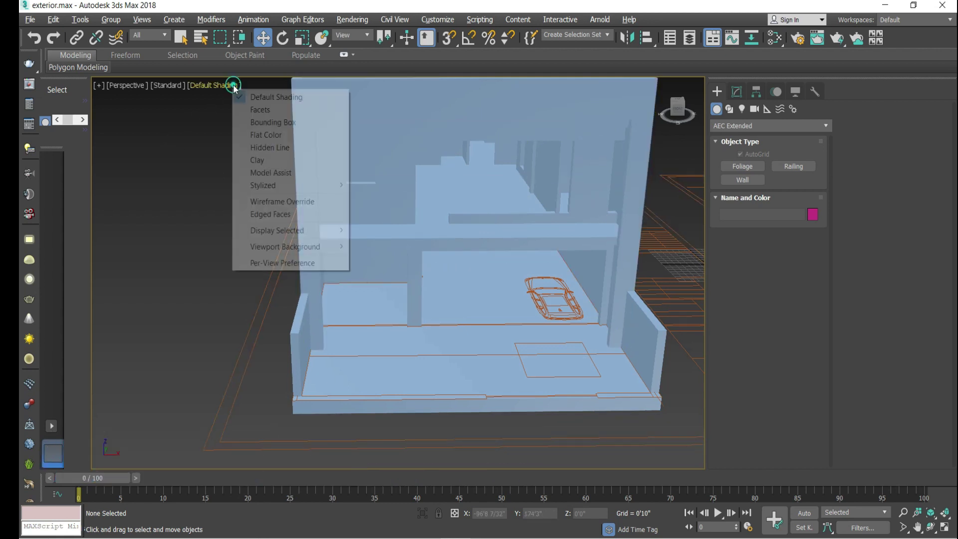
click(257, 160)
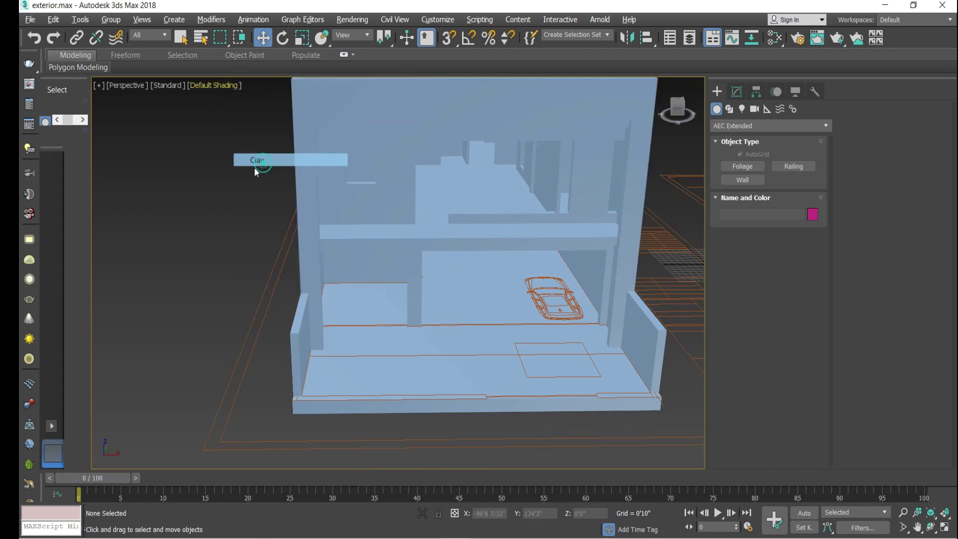
scroll(458, 210, up, 3)
scroll(458, 211, down, 6)
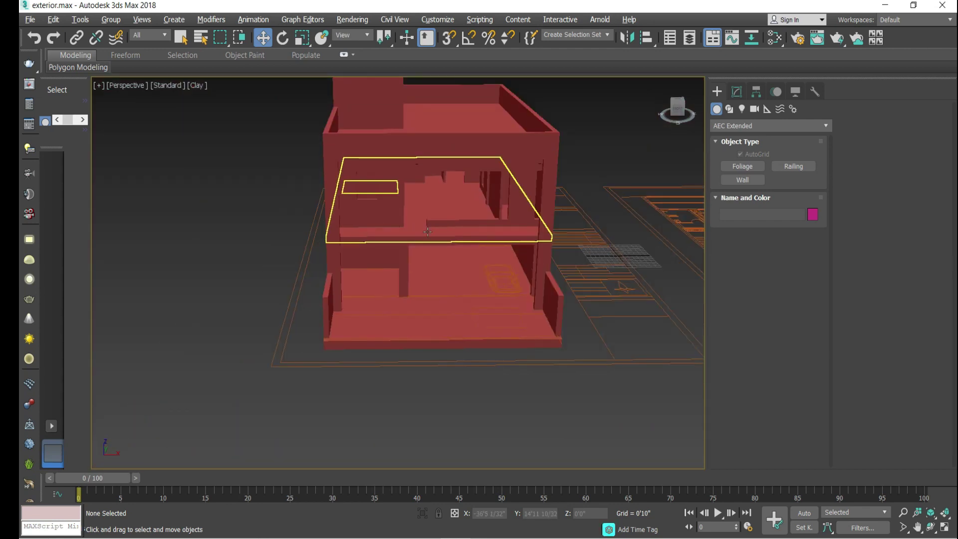
Select the low side wall box at the front slab's corner and open its parameters for editing
mouse_move(672, 109)
mouse_down()
mouse_move(599, 99)
mouse_move(661, 116)
mouse_up()
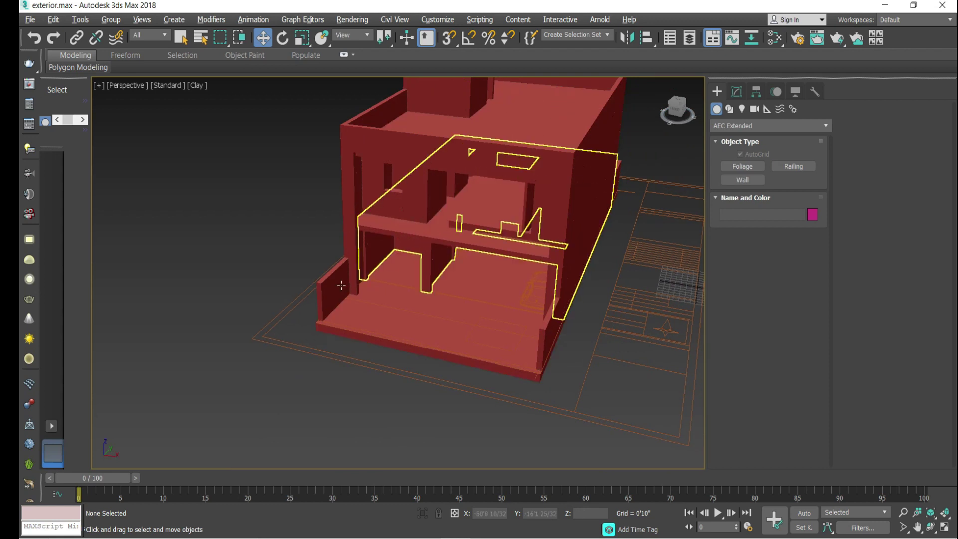
scroll(307, 332, up, 6)
scroll(293, 376, down, 6)
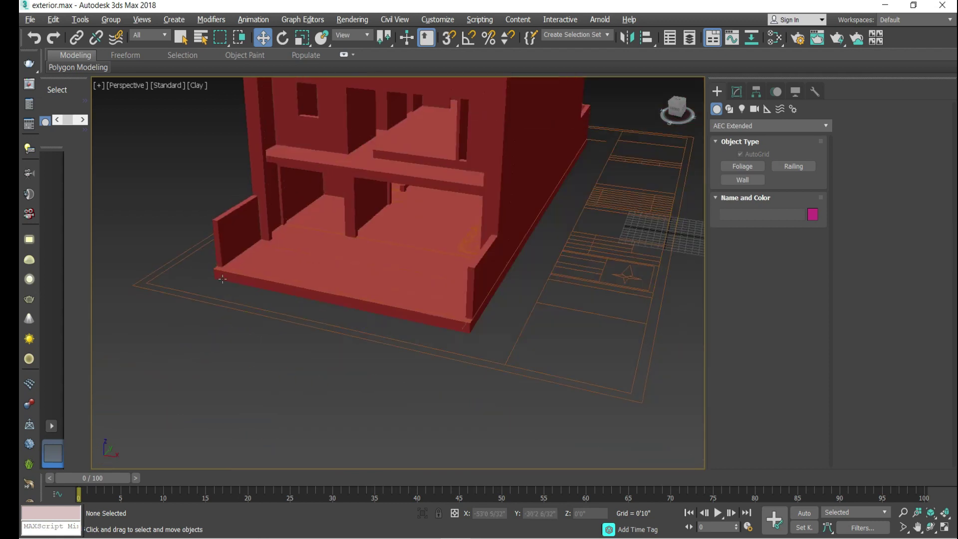
scroll(399, 299, up, 4)
scroll(389, 304, down, 4)
scroll(255, 281, up, 1)
scroll(254, 281, up, 3)
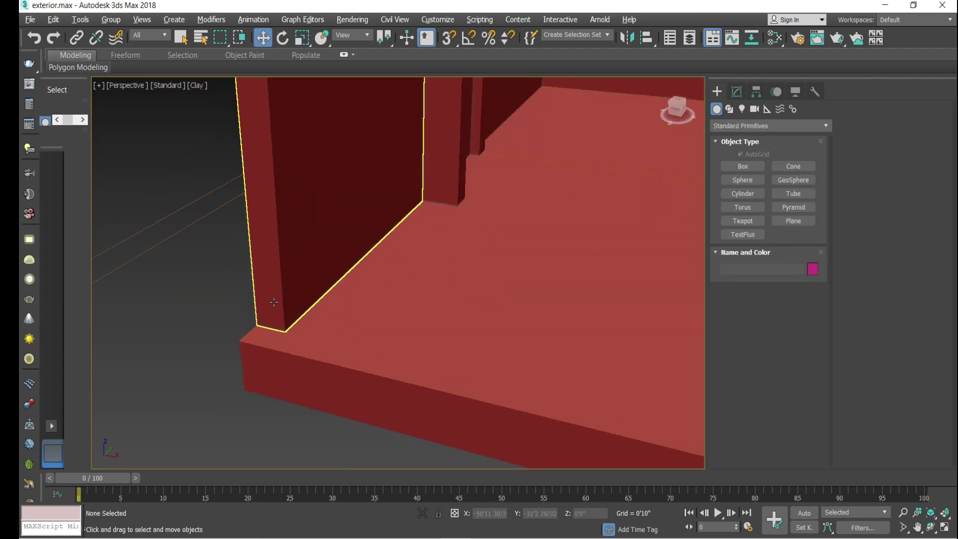
click(274, 301)
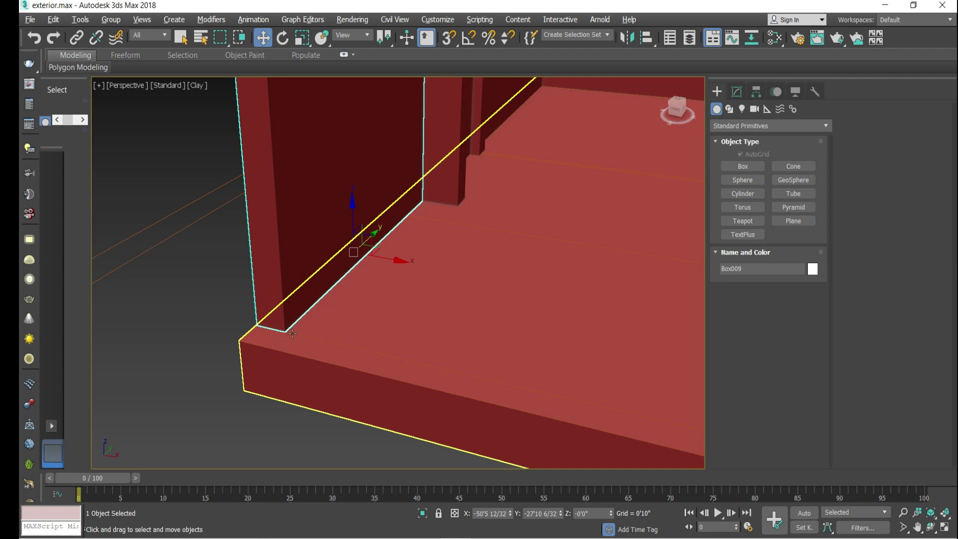
click(743, 91)
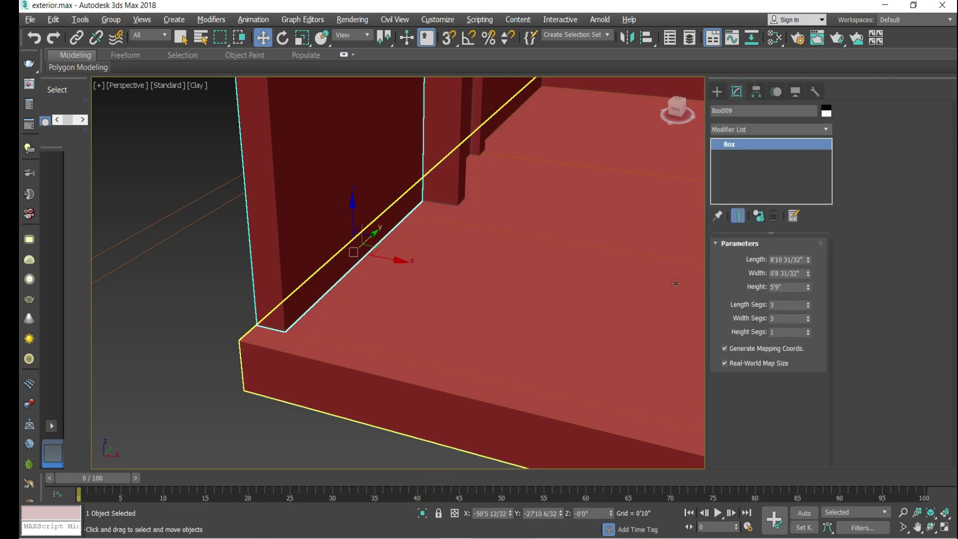
Try adjusting the low front wall's height and length parameters and undo the change
drag(809, 286, 800, 263)
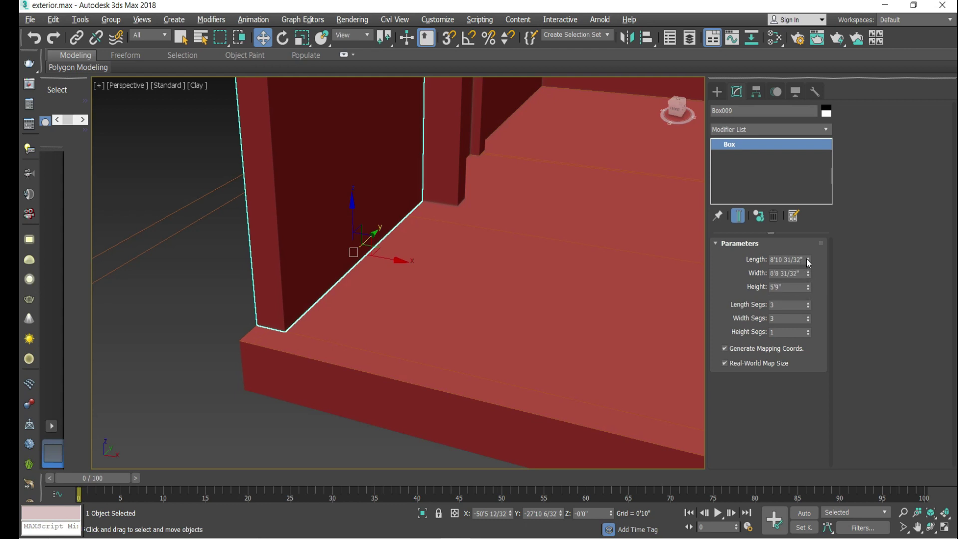
drag(807, 257, 804, 244)
key(ctrl+z)
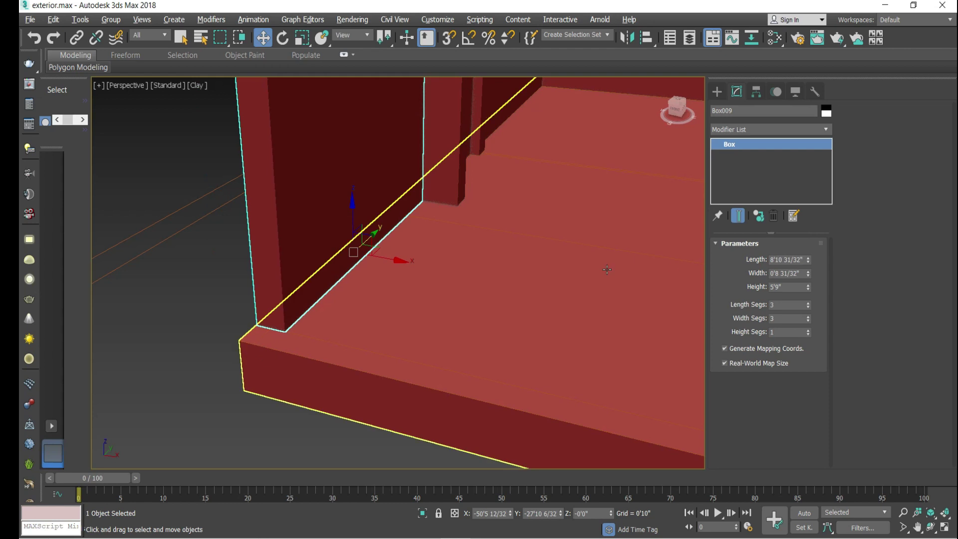
Try converting the segmented front wall to an Editable Poly for vertex editing in the top view, and undo the conversion
right_click(487, 212)
mouse_move(439, 369)
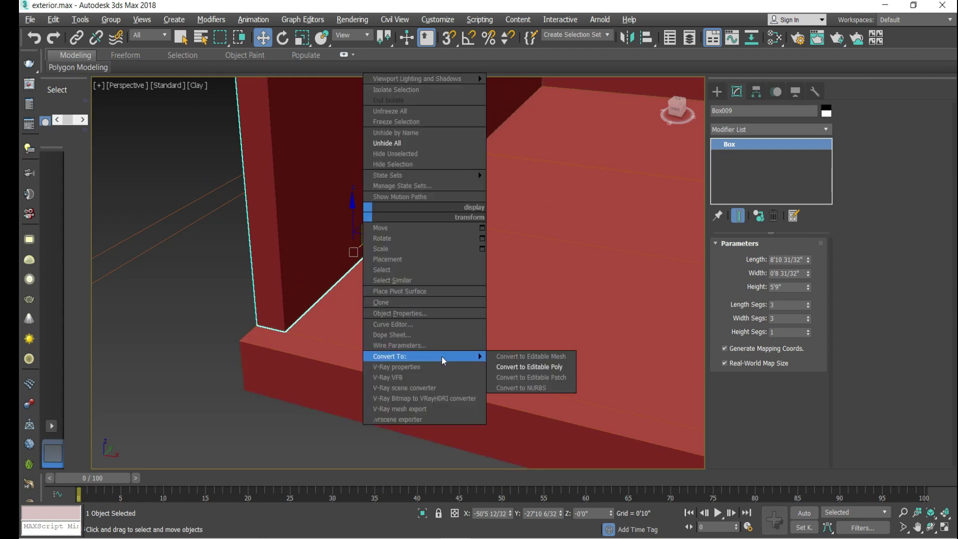
click(547, 367)
click(734, 259)
key(alt+w)
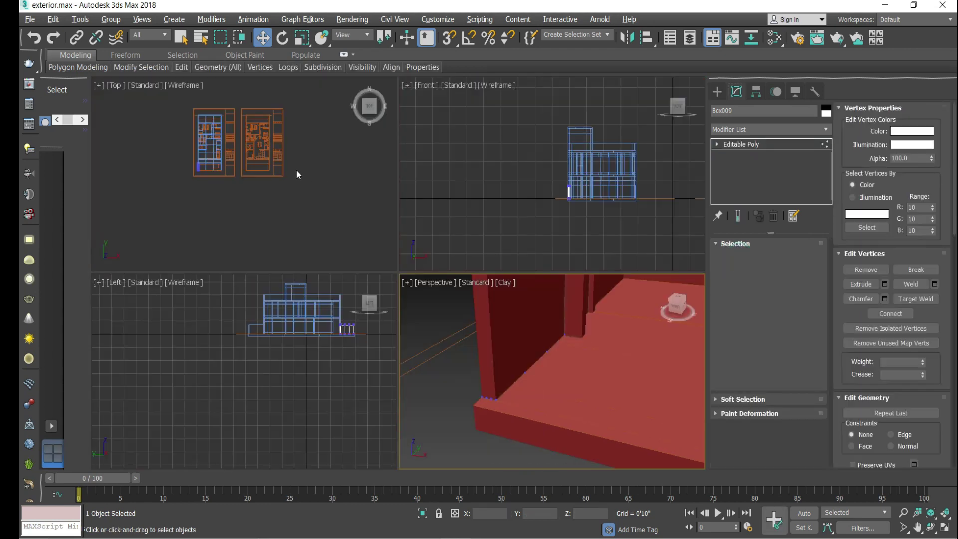
key(alt+w)
scroll(349, 259, up, 10)
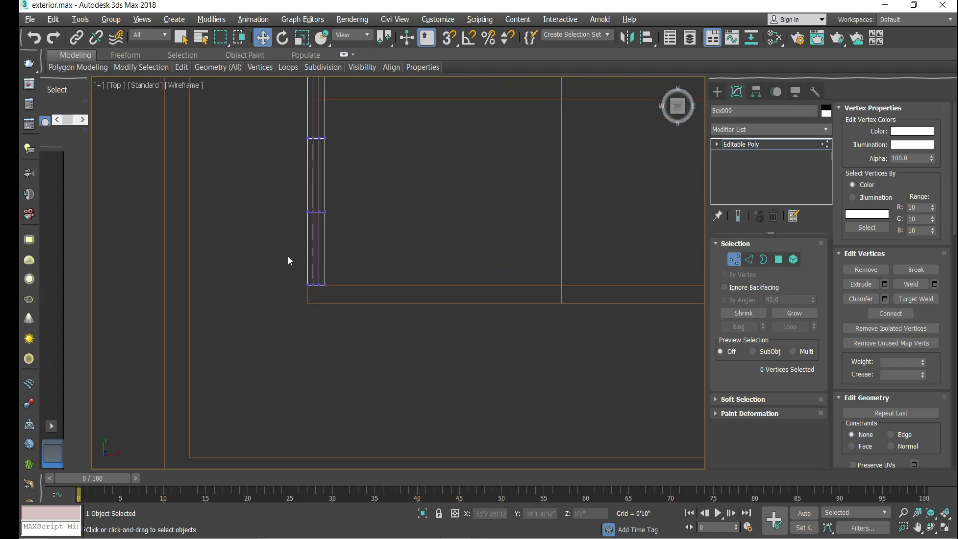
key(ctrl+z)
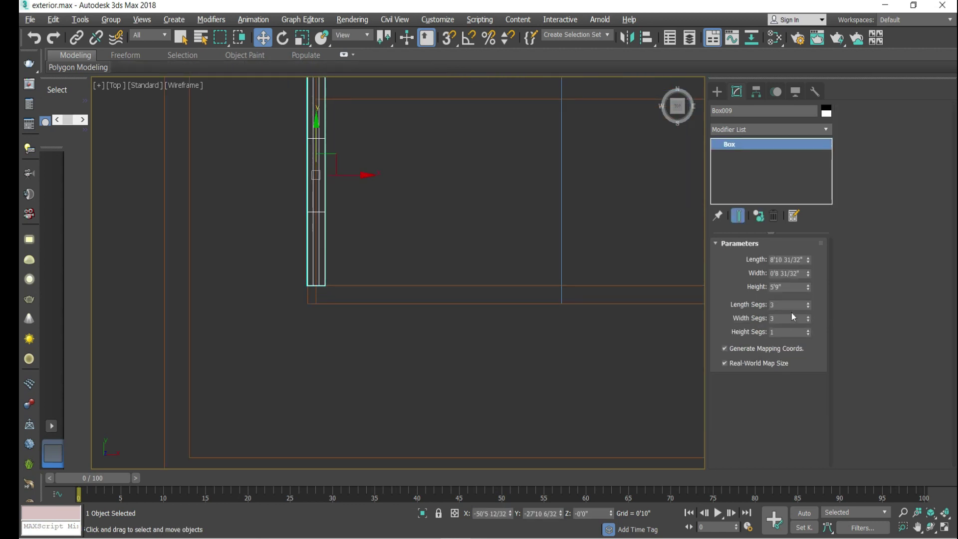
Set the low front wall's length and width segments to 1 and convert it to an Editable Poly
key(Tab)
right_click(316, 204)
mouse_move(406, 334)
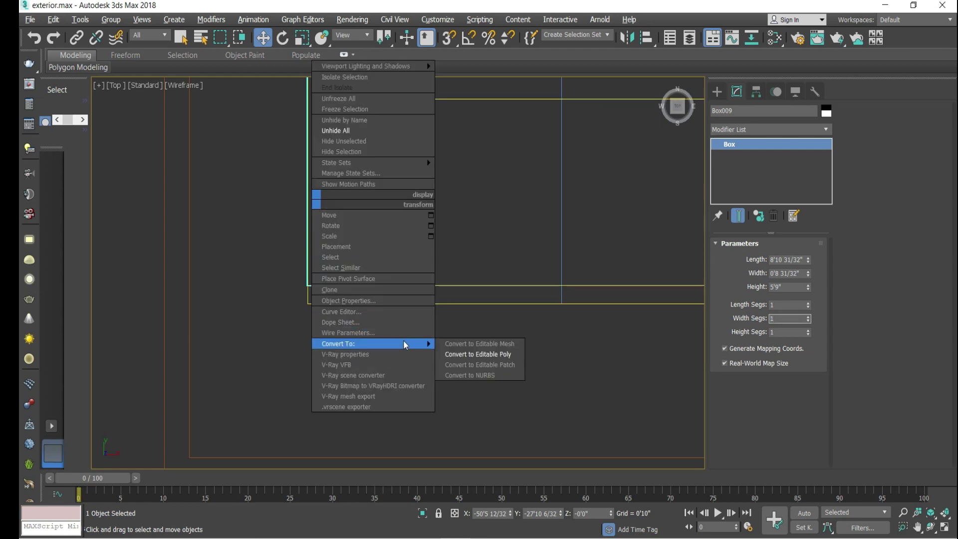
click(479, 354)
Try moving the wall's front end vertices toward the slab edge in the top view, and undo the move
click(736, 255)
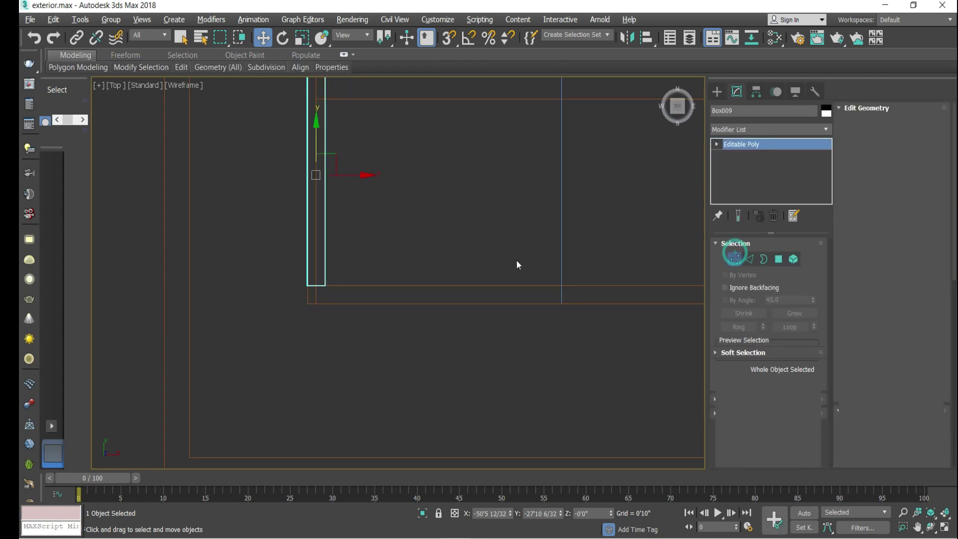
drag(324, 267, 252, 308)
scroll(286, 295, up, 4)
drag(353, 256, 354, 301)
scroll(349, 321, up, 8)
drag(276, 290, 275, 288)
key(ctrl+z)
key(ctrl+z)
scroll(367, 371, down, 2)
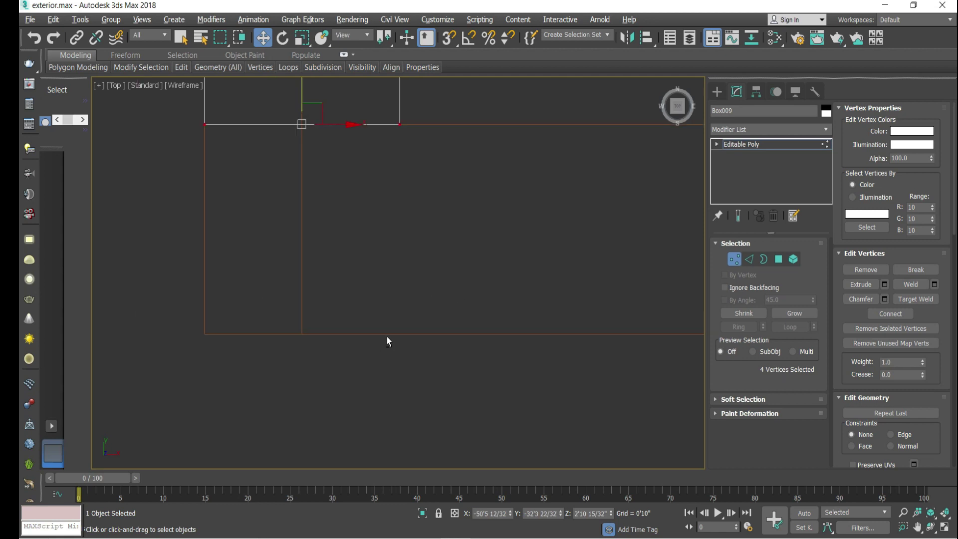
Extrude the front end polygon of the low side wall by 9" toward the slab's front edge
key(alt+w)
middle_click(484, 370)
key(alt+w)
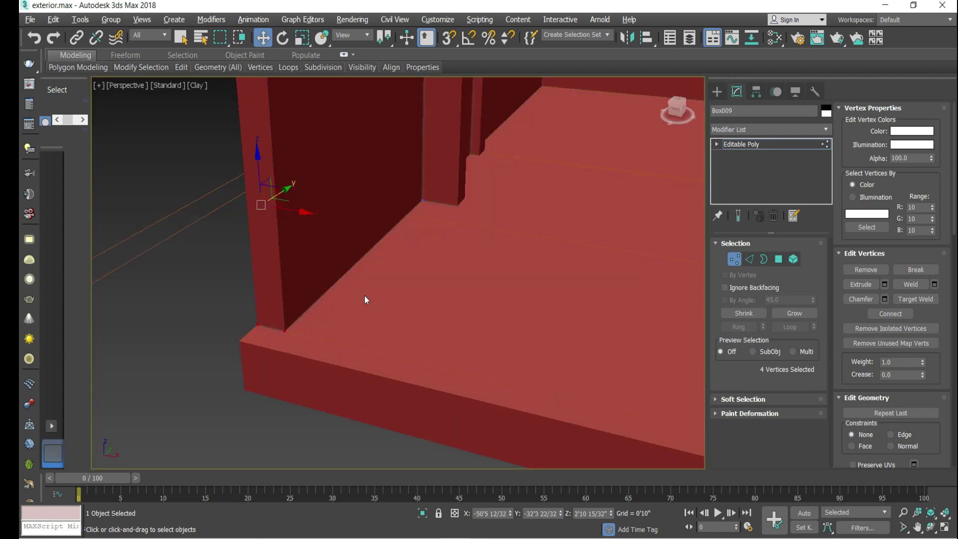
click(778, 259)
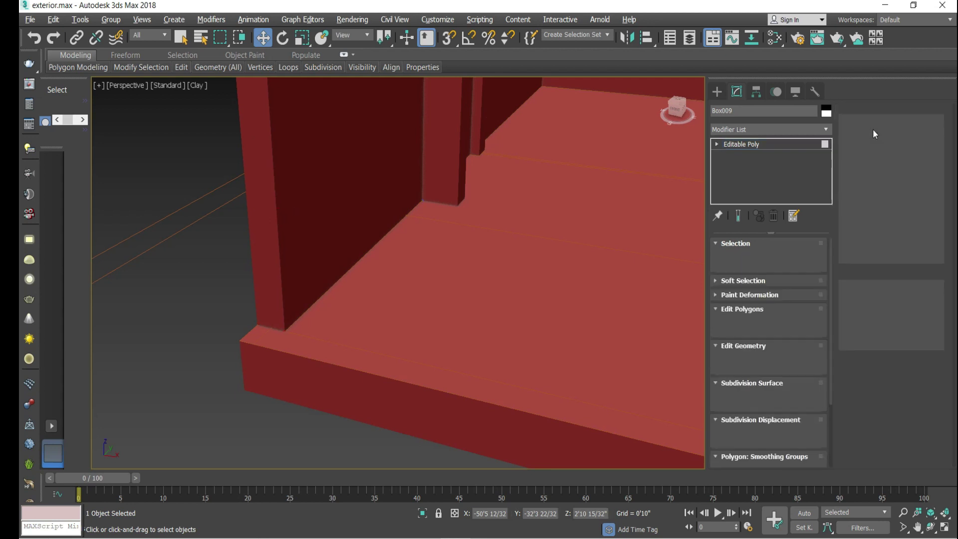
click(266, 196)
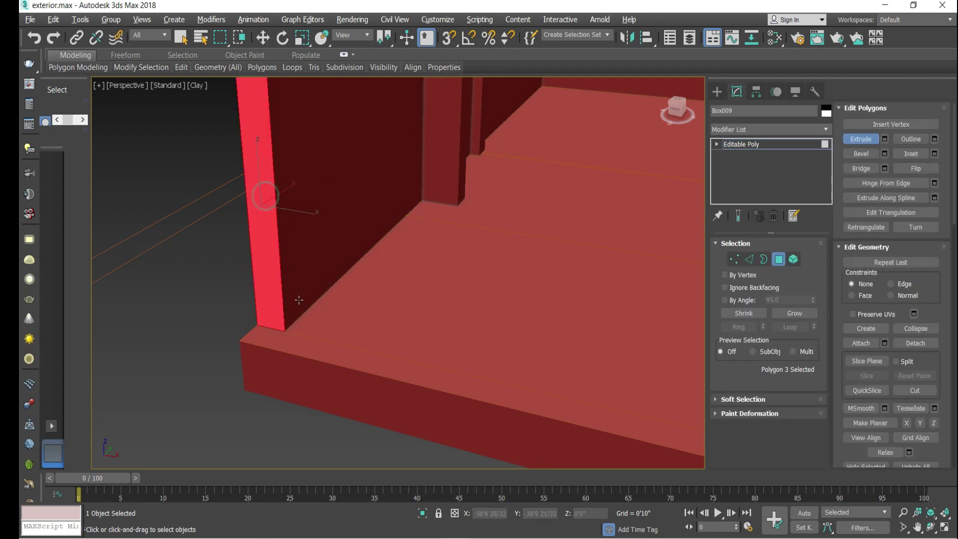
alt+middle_drag(263, 193, 290, 223)
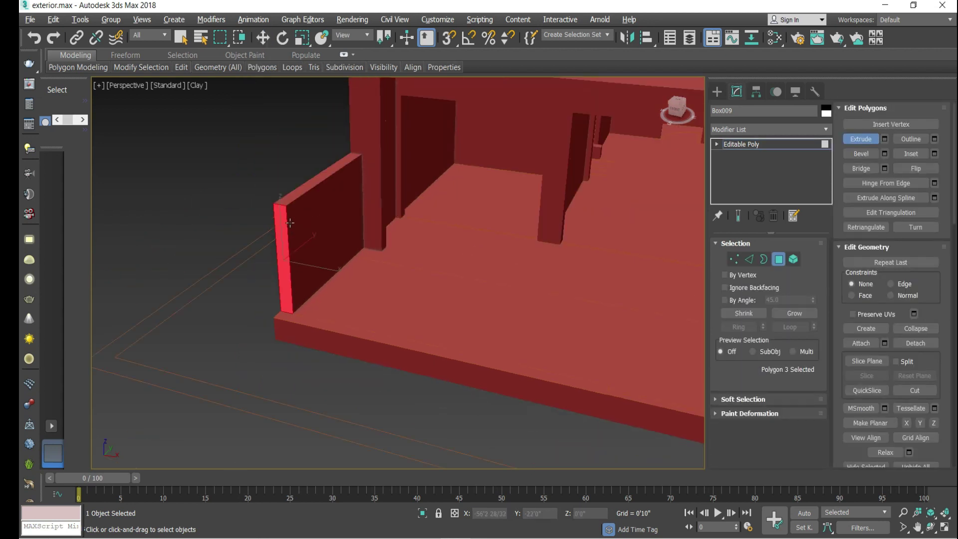
click(885, 142)
drag(443, 298, 405, 299)
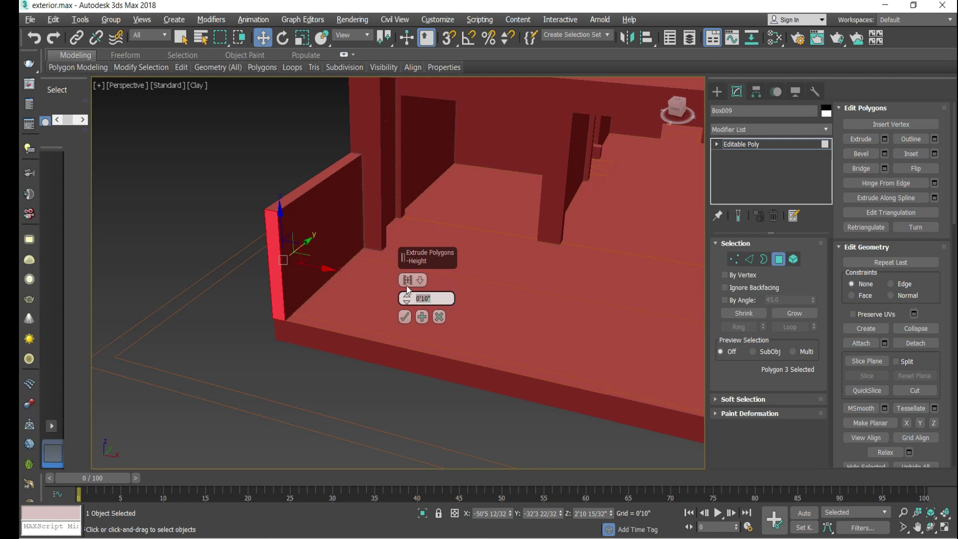
text(9)
key(Return)
click(404, 316)
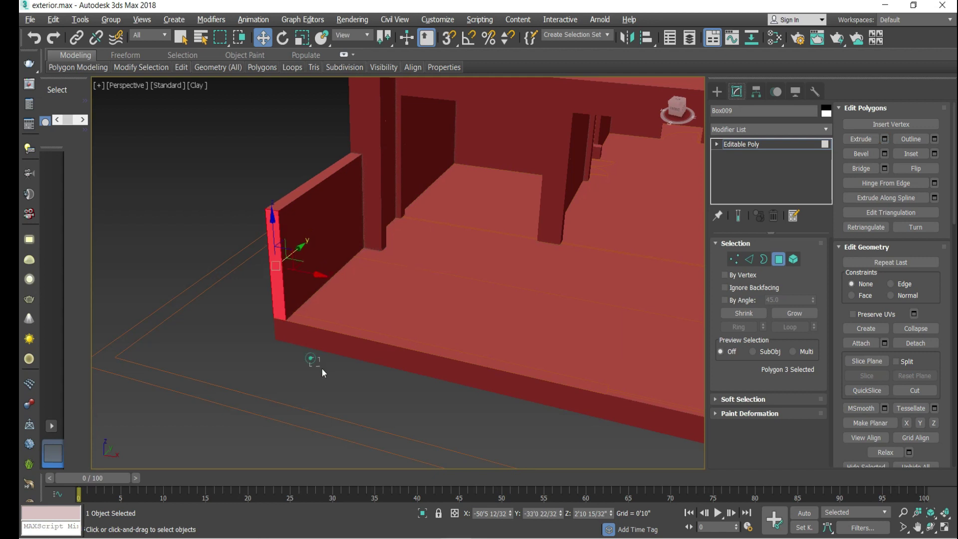
Leave polygon editing of the low side wall and deselect it
click(321, 370)
scroll(285, 229, up, 3)
click(277, 229)
scroll(277, 229, down, 3)
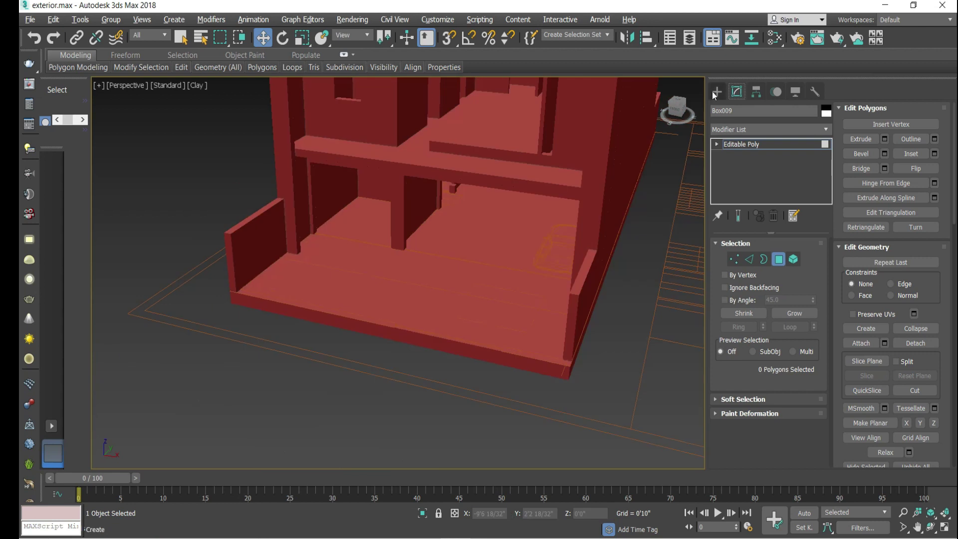
click(714, 91)
click(350, 340)
scroll(242, 262, up, 3)
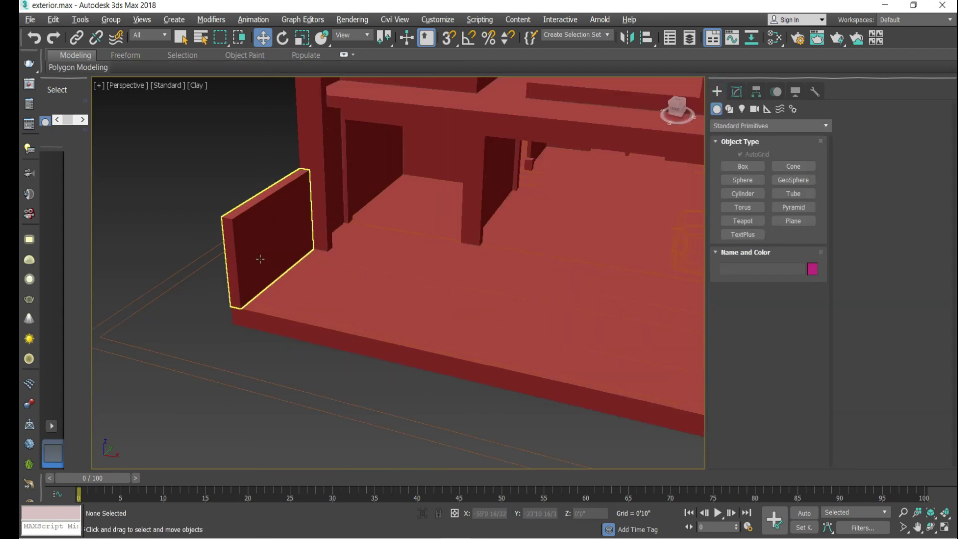
Create a small box in front of the floor slab with length, width and height of 1"
click(758, 164)
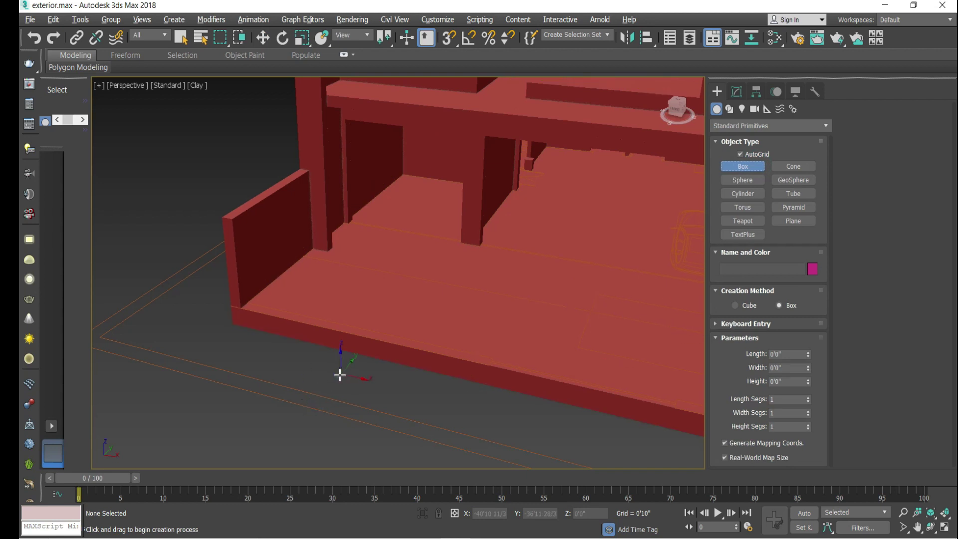
drag(336, 381, 322, 389)
click(320, 377)
click(735, 95)
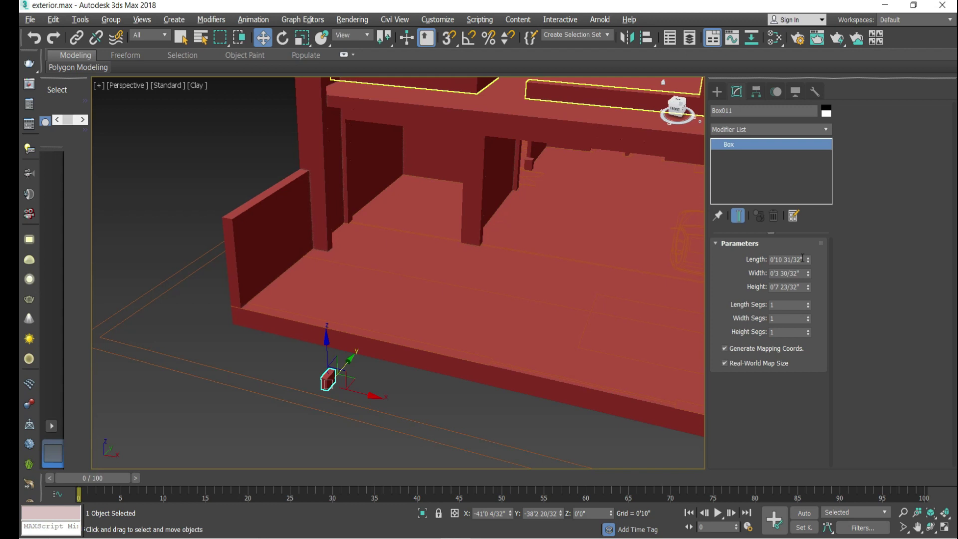
text(1)
key(Tab)
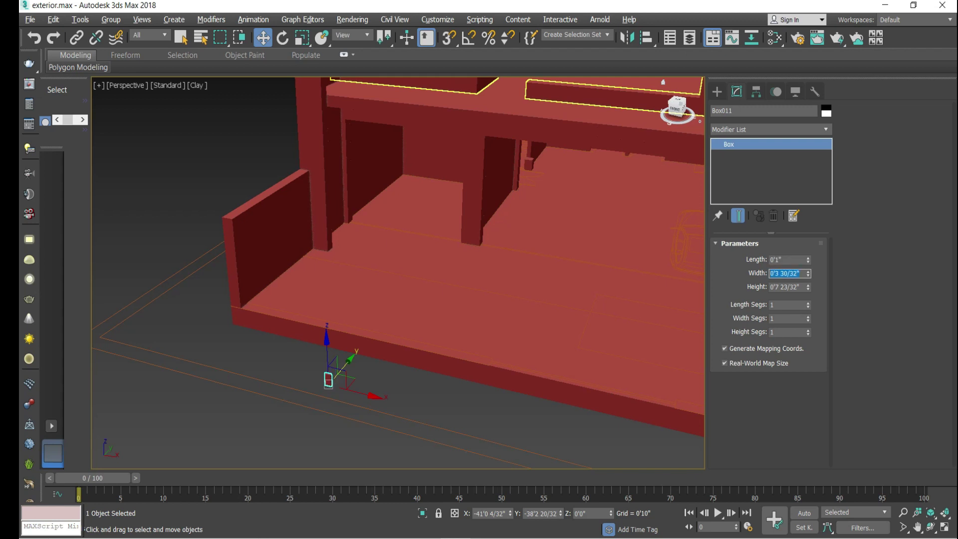
key(Tab)
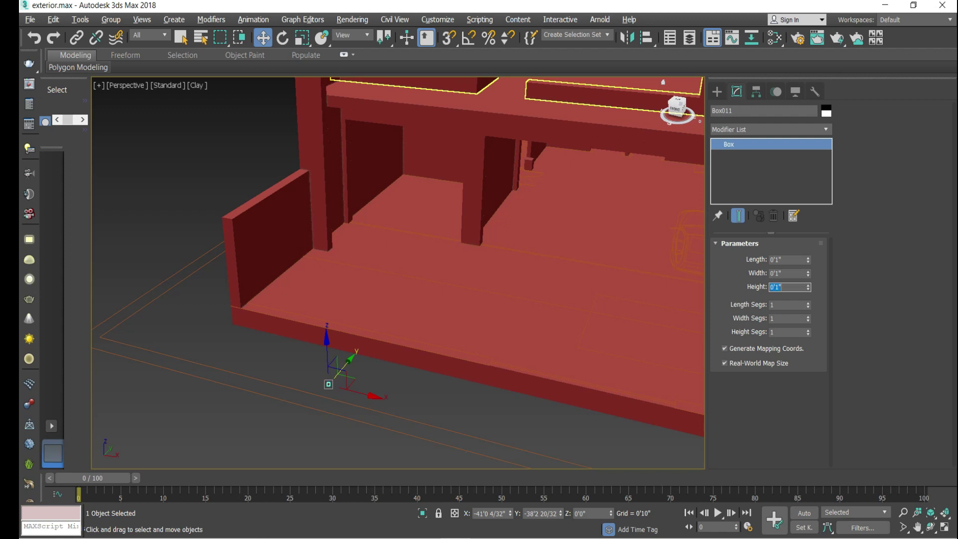
Convert the 1" box in front of the slab to an Editable Poly
scroll(358, 381, up, 10)
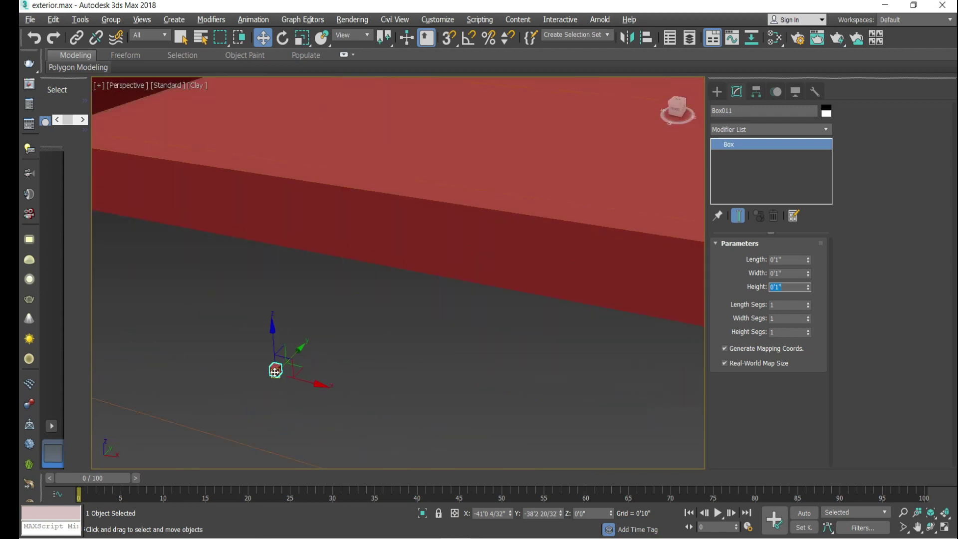
scroll(273, 369, down, 1)
right_click(273, 369)
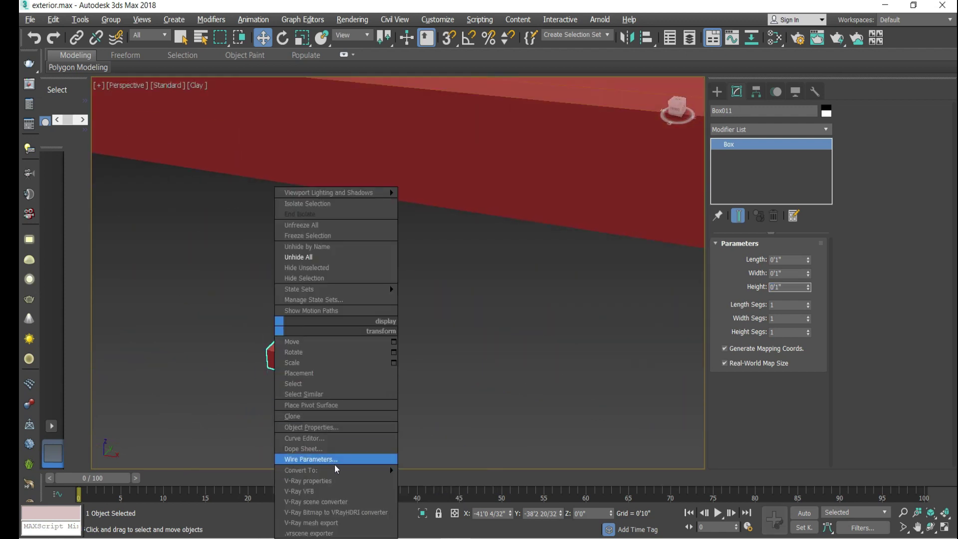
mouse_move(388, 473)
click(440, 481)
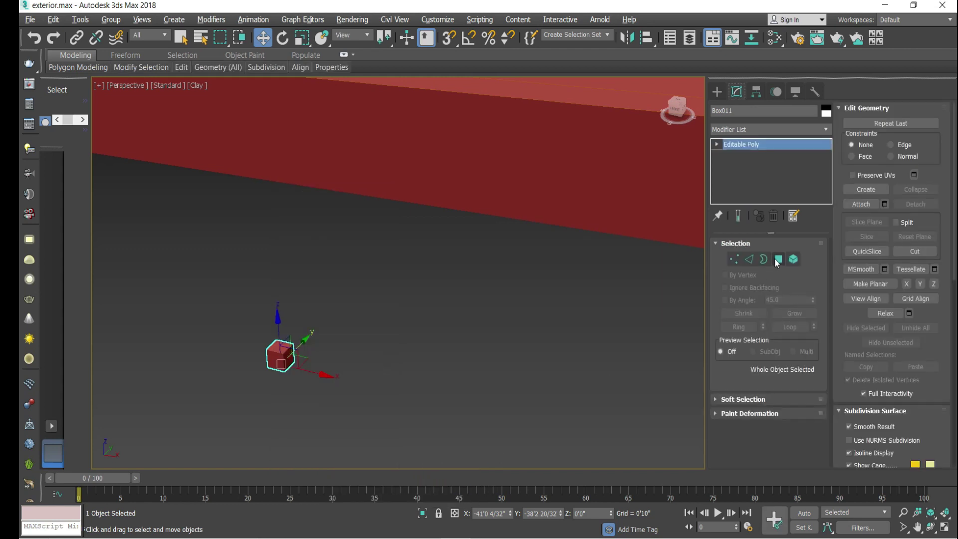
Extrude the front polygon of the small box by 1"
click(778, 259)
scroll(274, 359, up, 2)
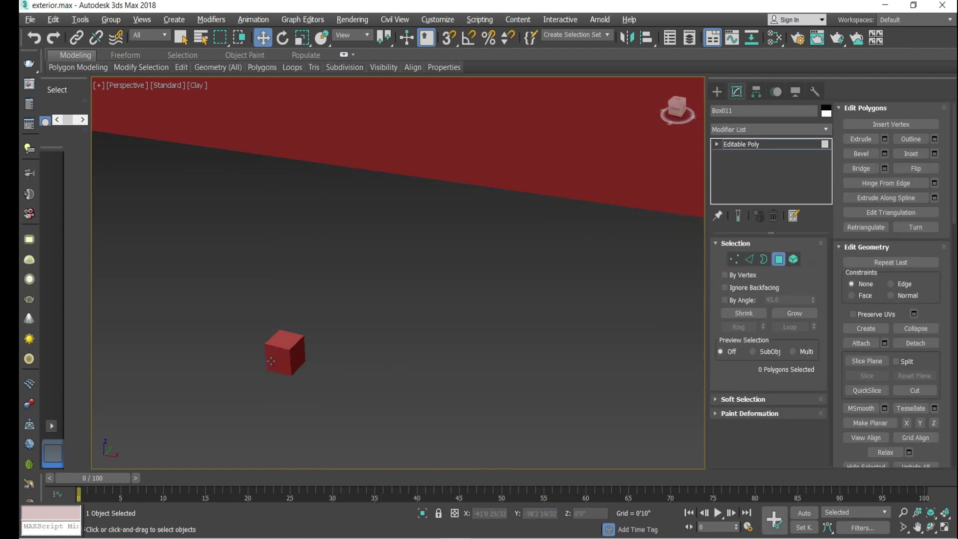
click(279, 360)
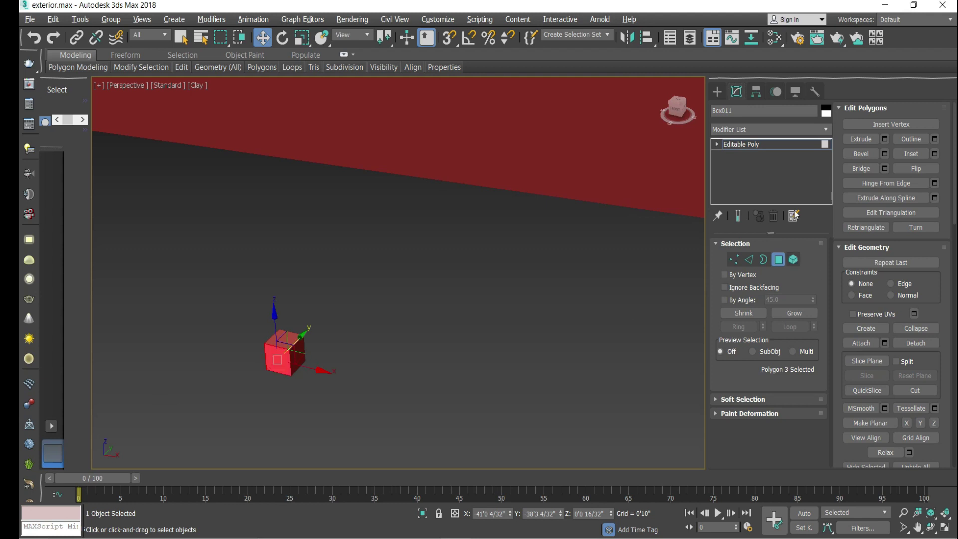
click(885, 139)
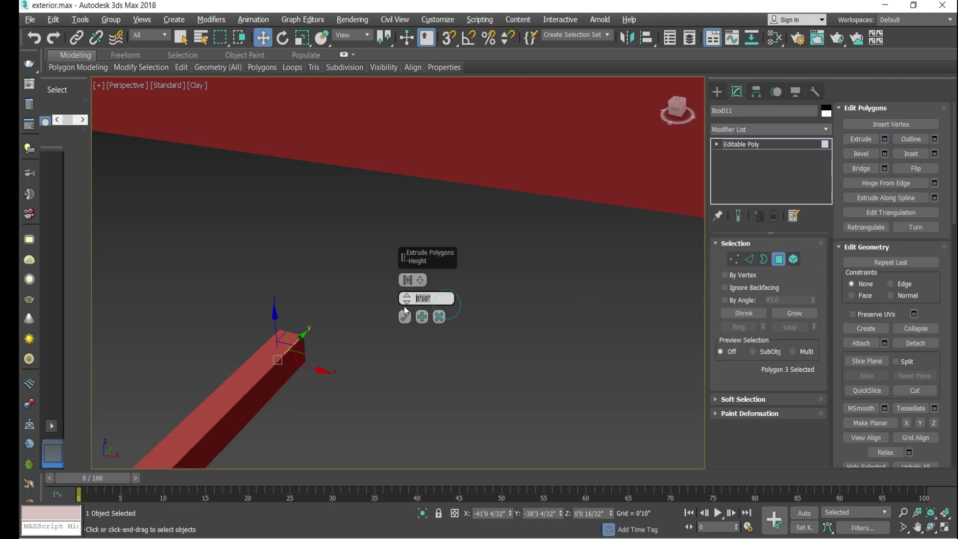
text(1)
key(Return)
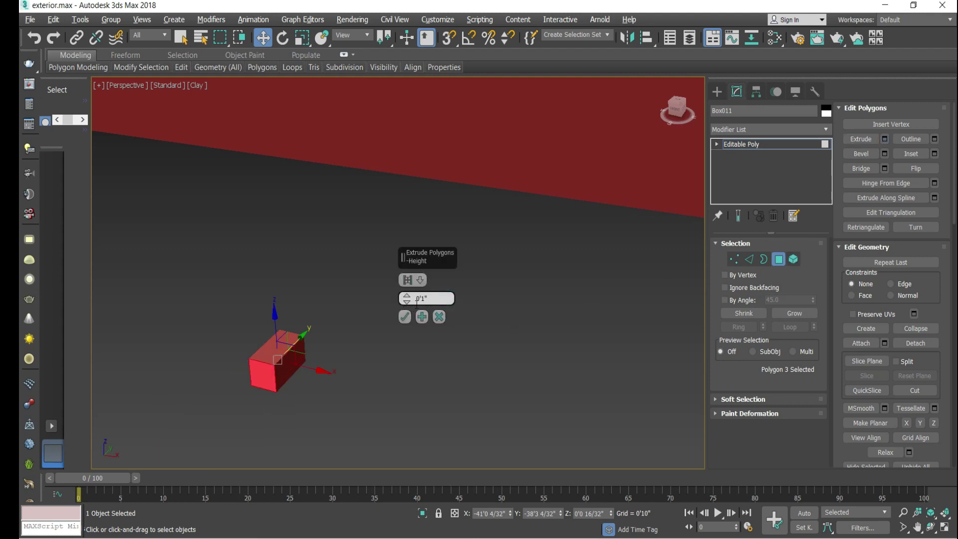
click(405, 316)
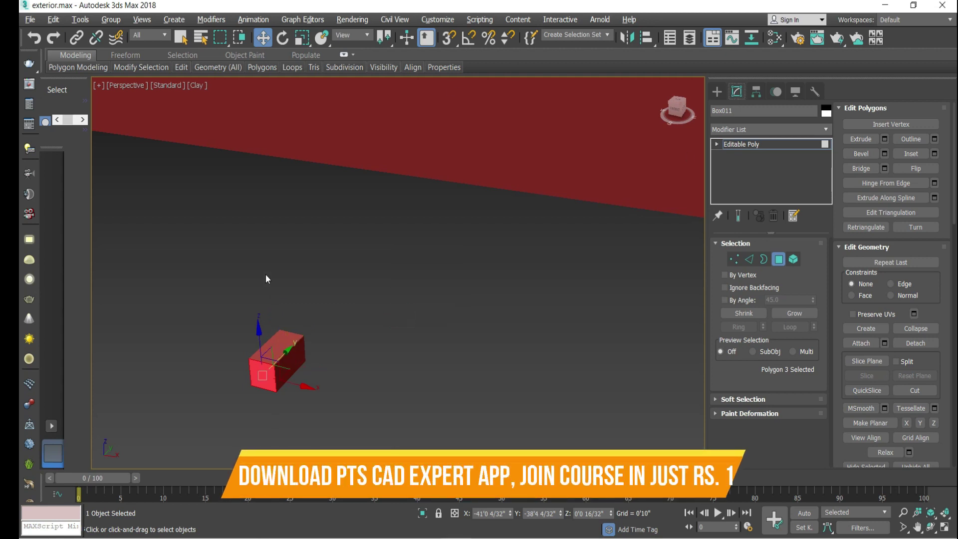
Extrude the small block's inner side polygon sideways by 10"
middle_drag(266, 279, 259, 239)
click(299, 326)
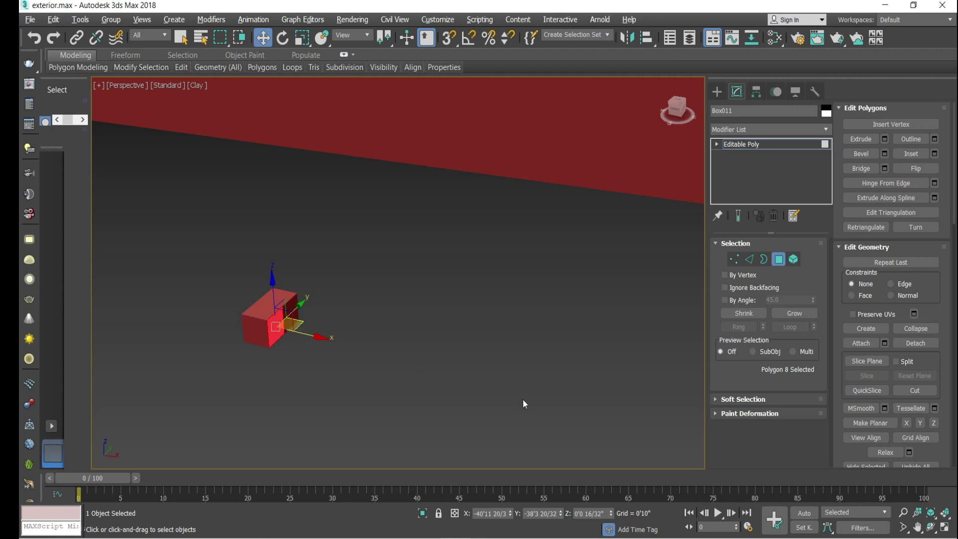
click(884, 139)
drag(437, 301, 410, 304)
text(10)
key(Return)
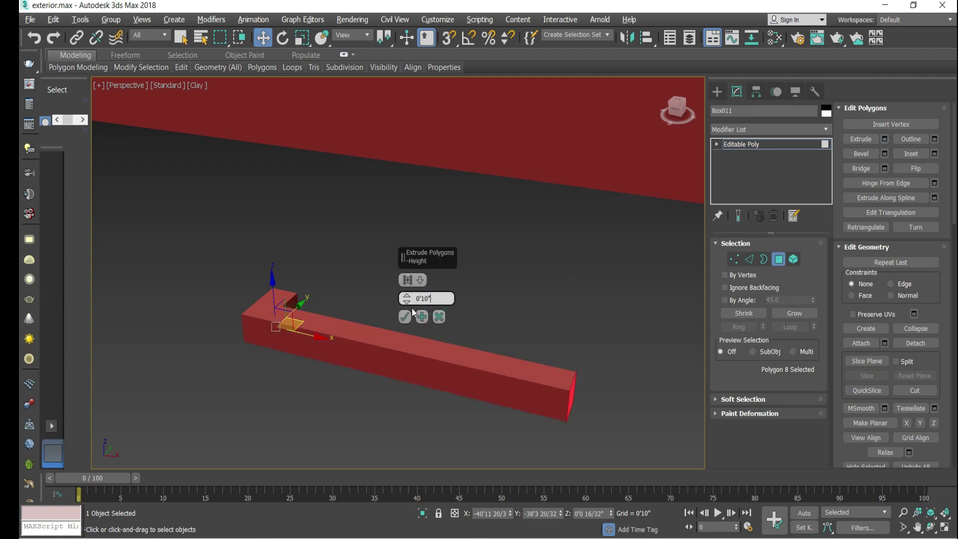
click(405, 316)
Extrude the end polygon of the long bar by a further 1"
scroll(204, 268, down, 2)
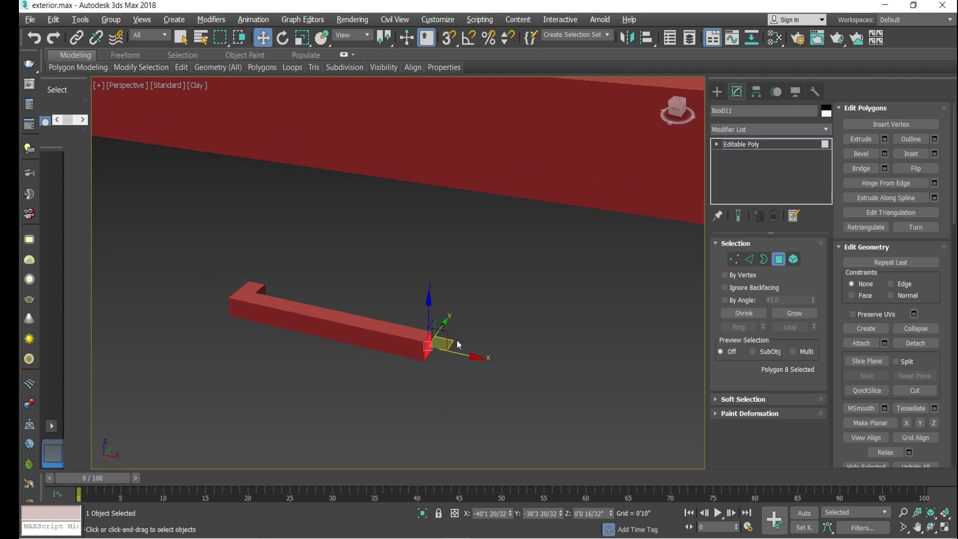
scroll(449, 338, up, 3)
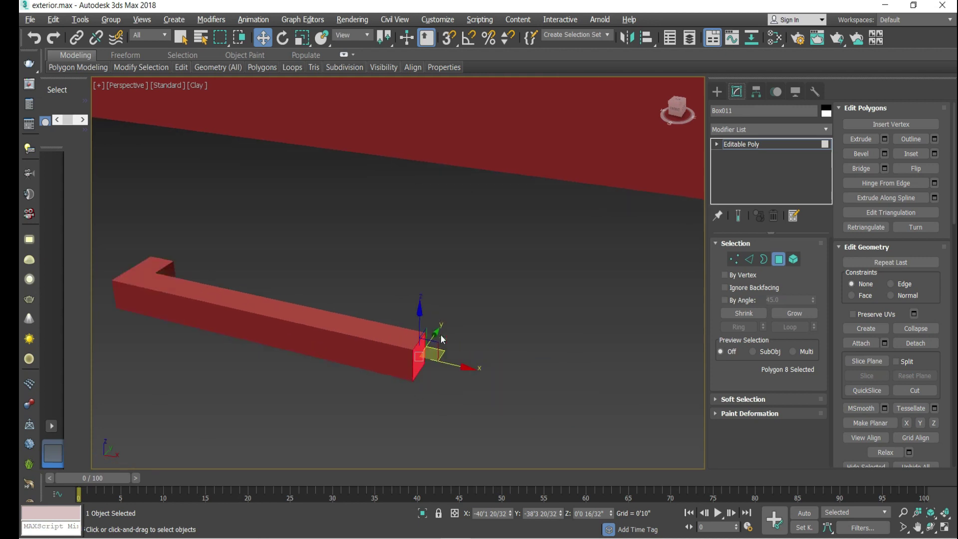
click(867, 140)
double_click(444, 298)
text(1)
key(Return)
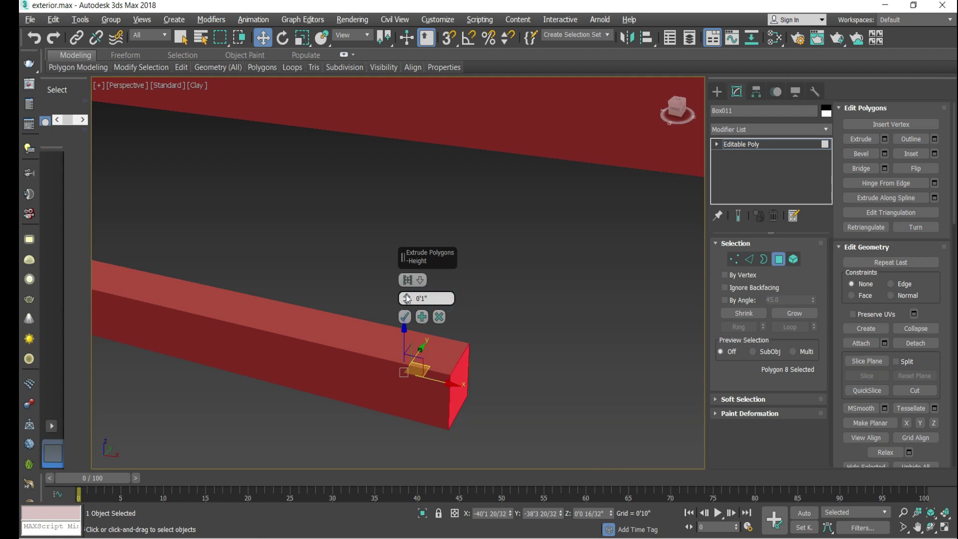
click(404, 316)
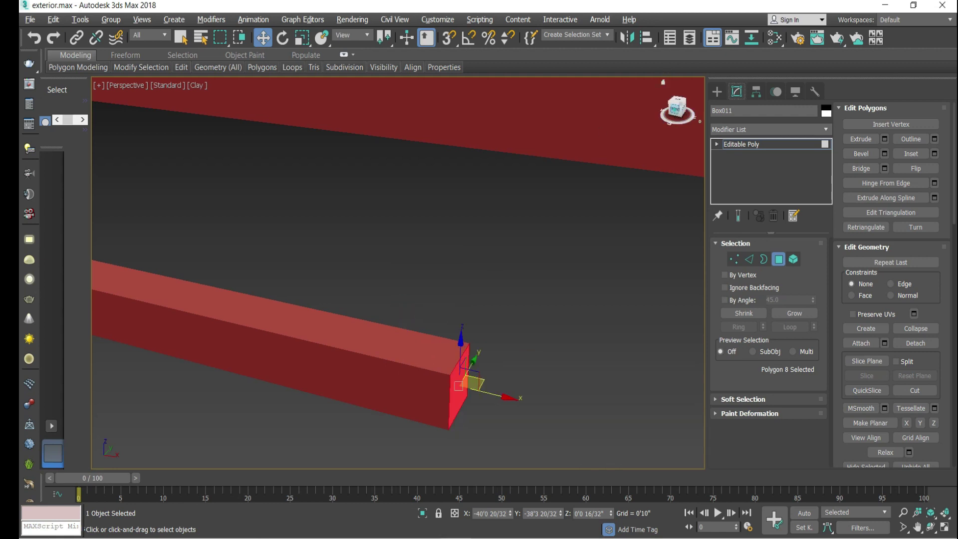
Extrude the slab-facing polygon at the bar's far end by 1" to close the bracket shape
key(z)
alt+middle_drag(359, 247, 507, 315)
scroll(665, 298, down, 3)
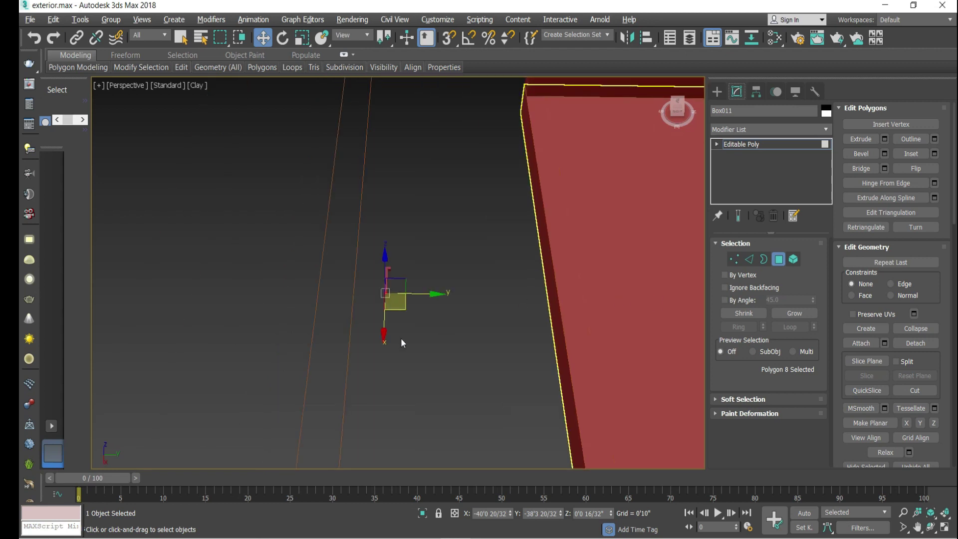
scroll(400, 337, up, 3)
scroll(391, 260, up, 3)
scroll(324, 139, up, 3)
click(286, 159)
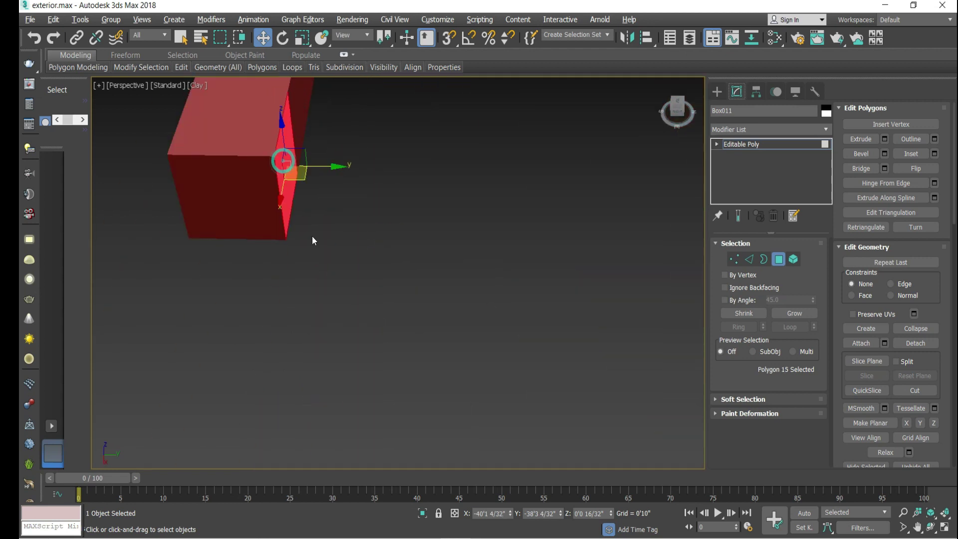
scroll(312, 236, down, 3)
click(884, 139)
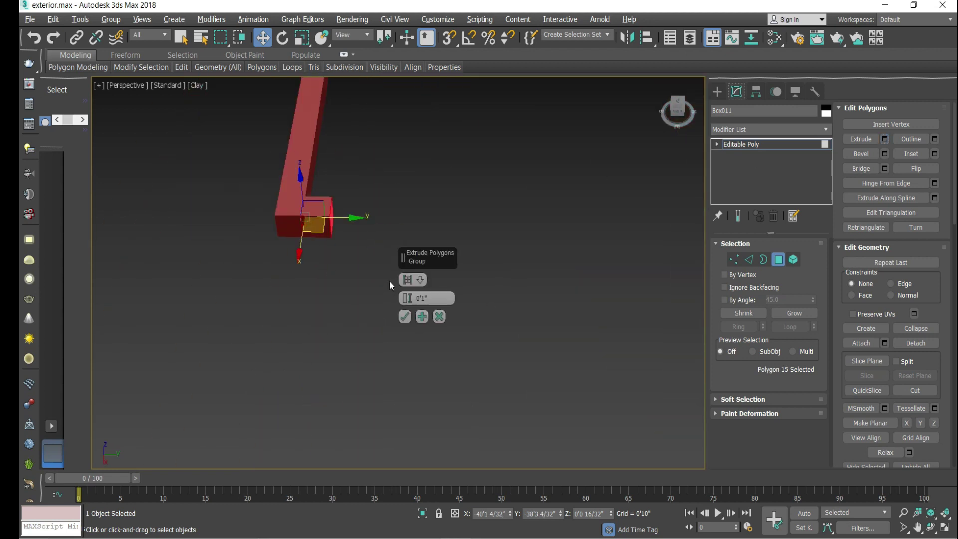
click(405, 318)
Deselect the polygons, leave polygon editing and select the whole bracket object
scroll(472, 352, down, 4)
click(480, 365)
click(663, 83)
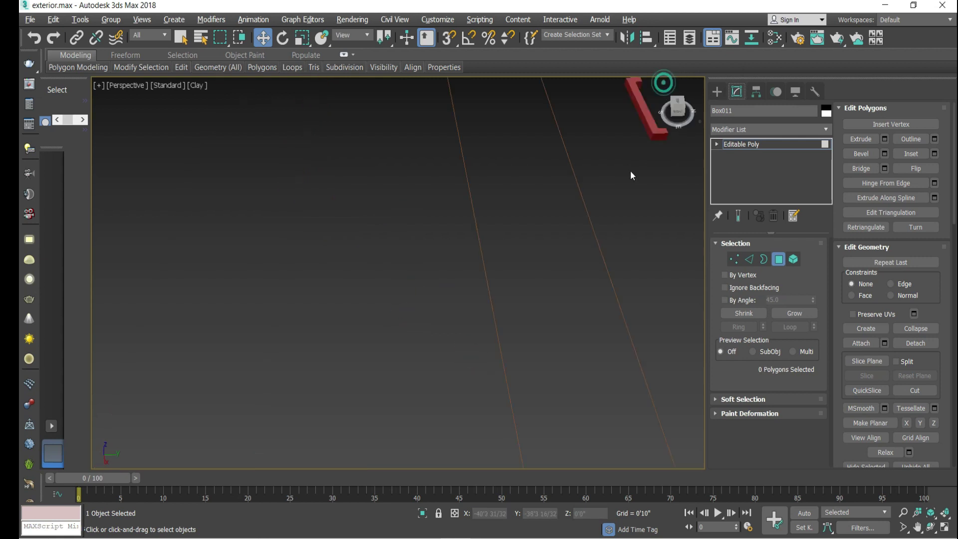
scroll(491, 307, up, 15)
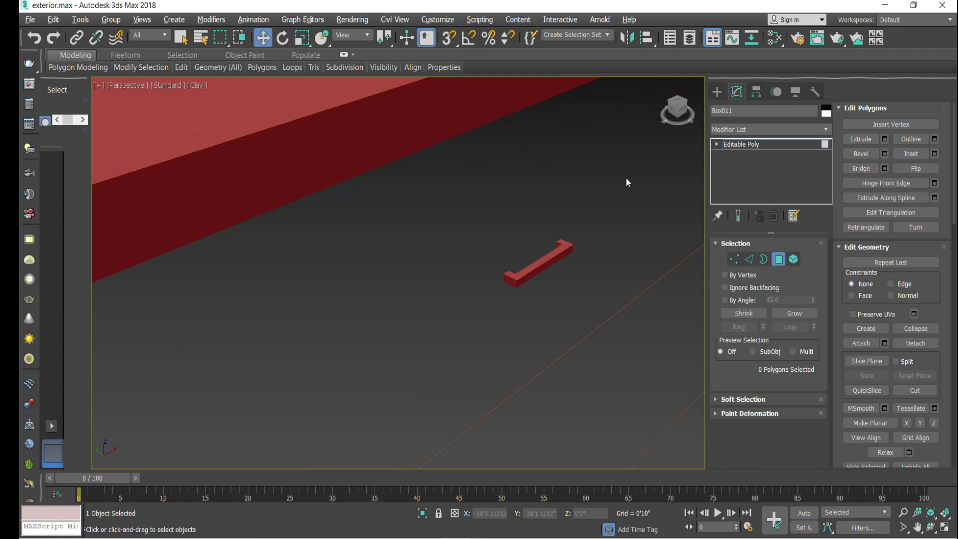
click(717, 91)
click(591, 166)
click(538, 268)
Turn on 3D snapping and move the bracket to the corner where the low side wall meets the floor slab's front edge
scroll(558, 265, down, 4)
scroll(537, 282, up, 1)
scroll(538, 280, down, 1)
scroll(566, 261, down, 1)
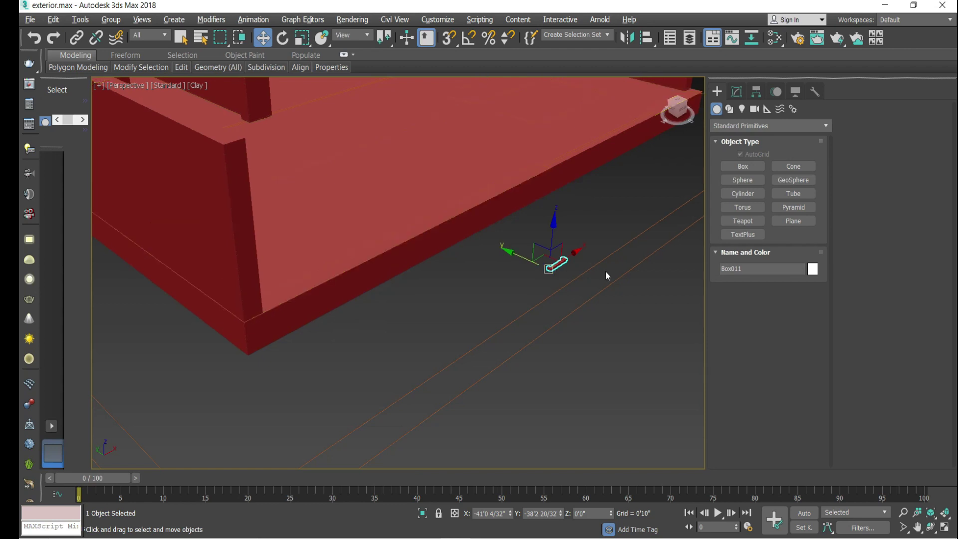
scroll(546, 272, up, 3)
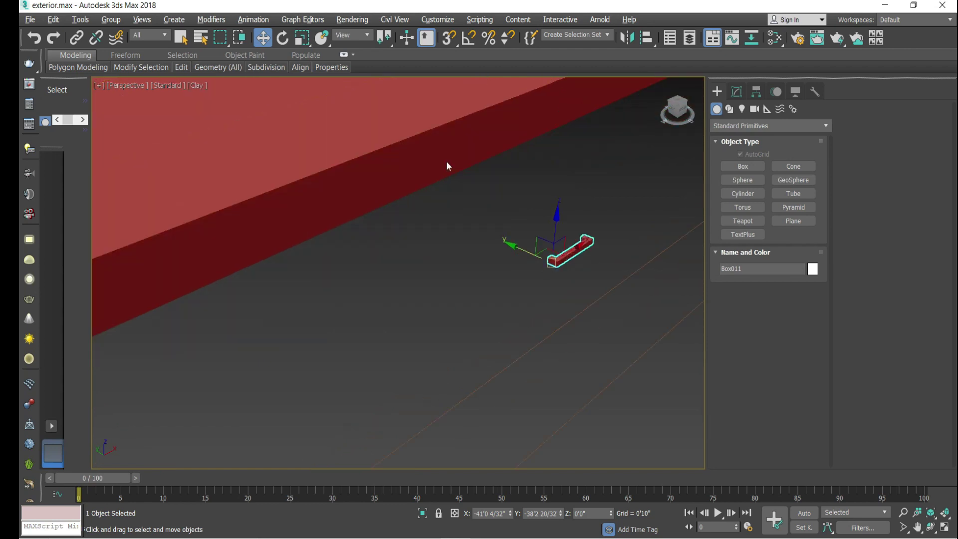
click(449, 38)
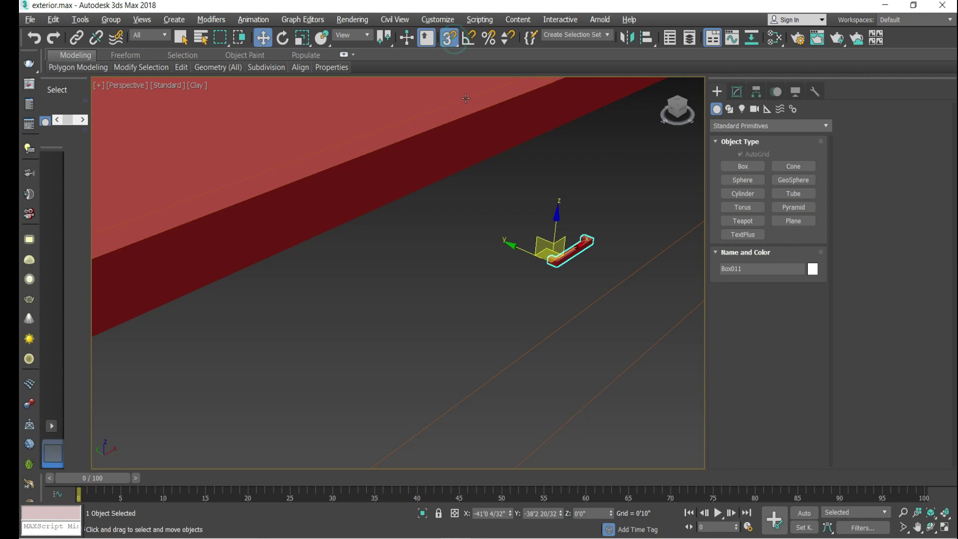
scroll(536, 262, up, 2)
scroll(536, 262, up, 2)
drag(586, 268, 332, 287)
scroll(629, 247, down, 4)
scroll(321, 297, up, 2)
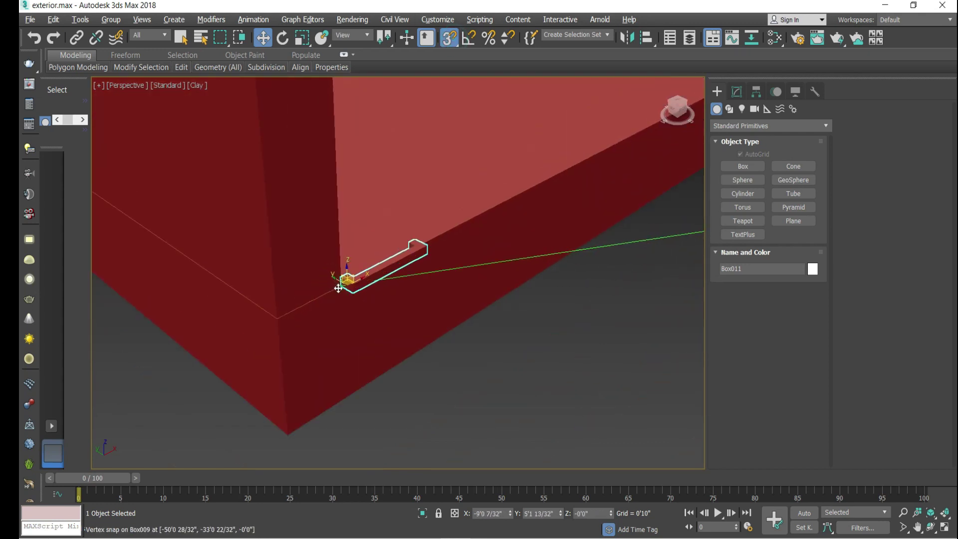
scroll(340, 282, up, 3)
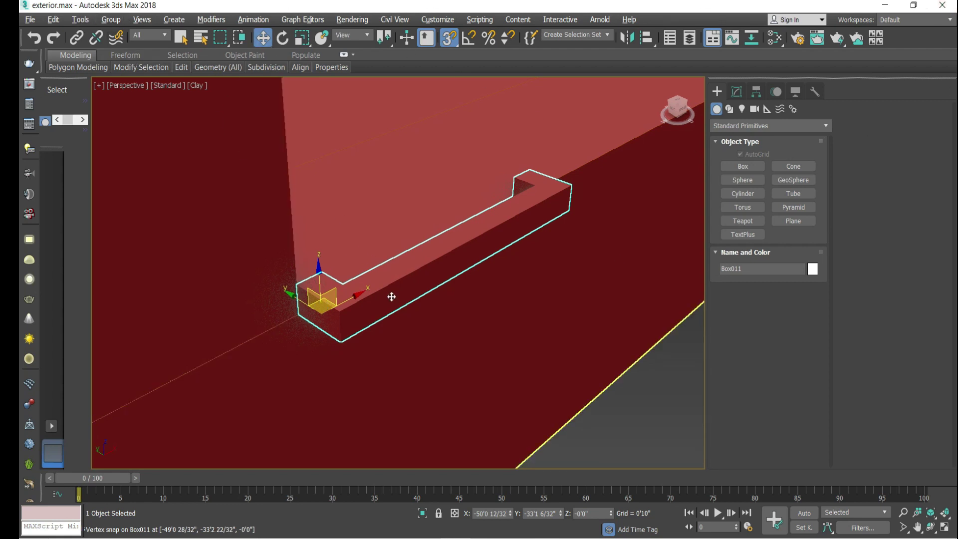
Start an Array of the bracket and turn on its preview
scroll(464, 274, down, 4)
middle_drag(463, 275, 449, 354)
scroll(419, 398, down, 4)
scroll(410, 378, down, 3)
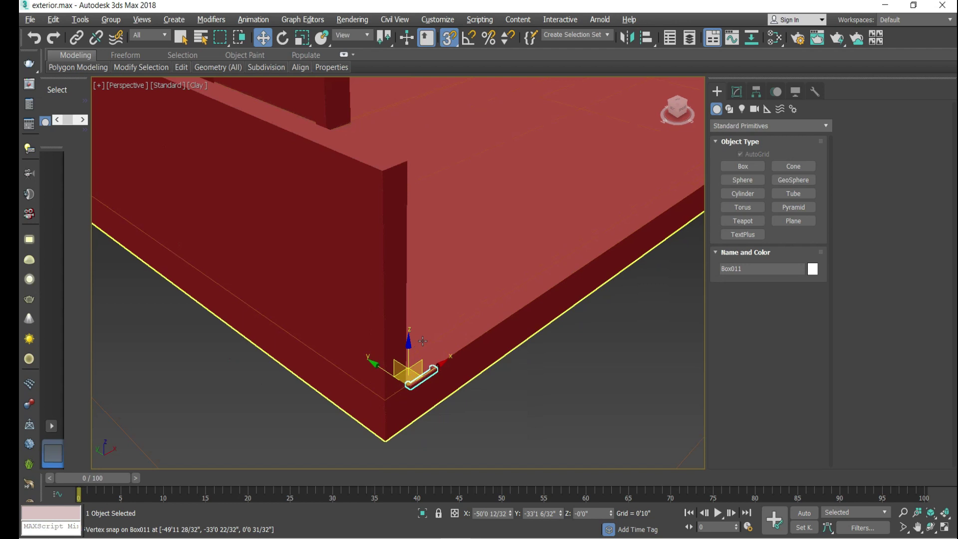
click(81, 21)
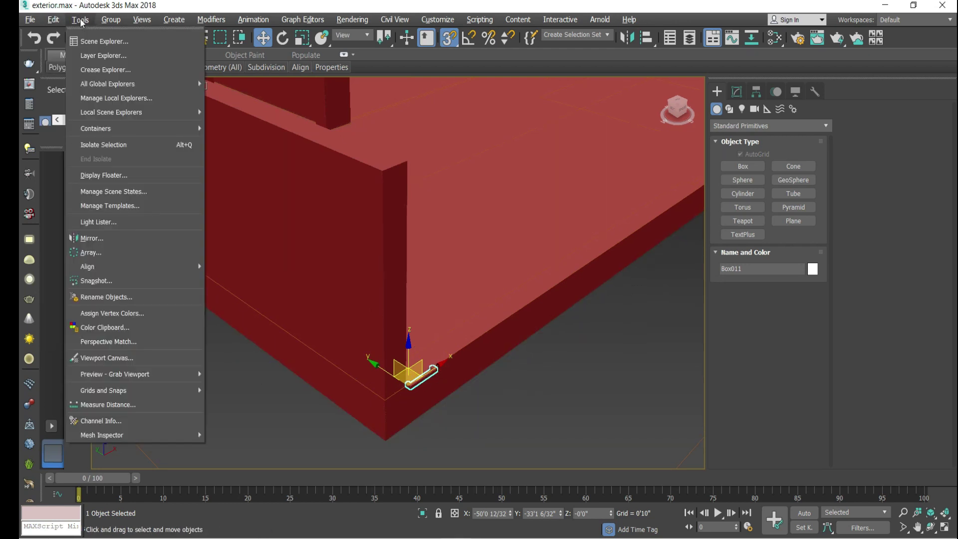
click(103, 253)
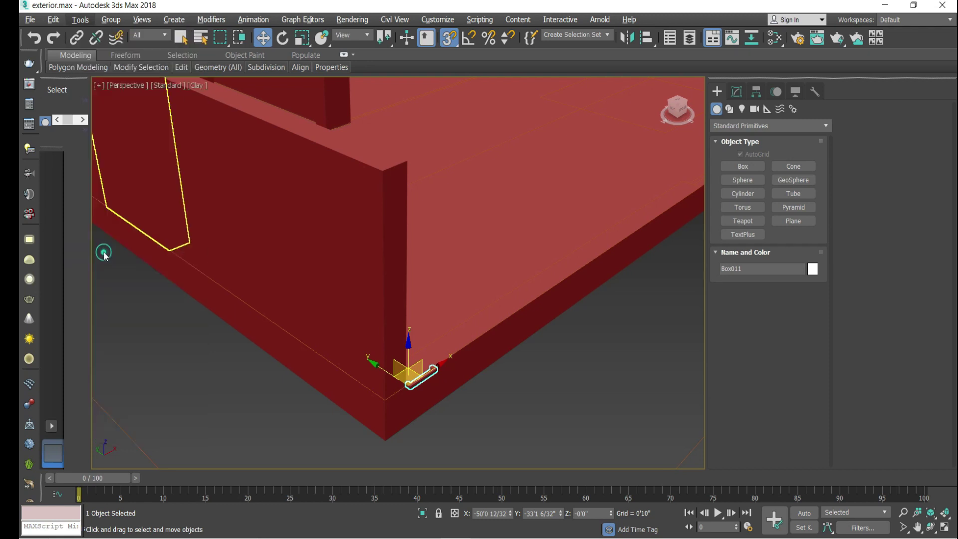
drag(440, 167, 700, 197)
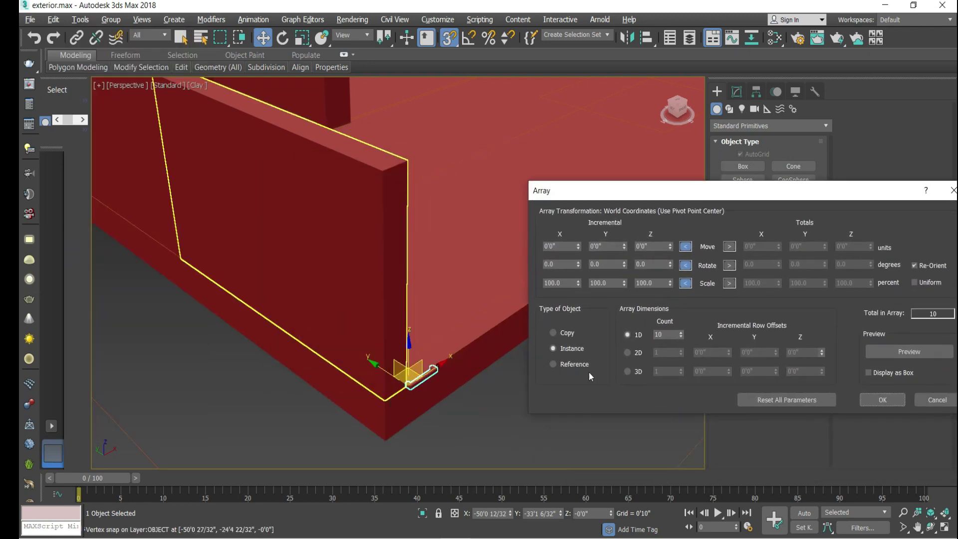
scroll(315, 290, down, 4)
scroll(345, 308, up, 2)
middle_drag(346, 308, 298, 292)
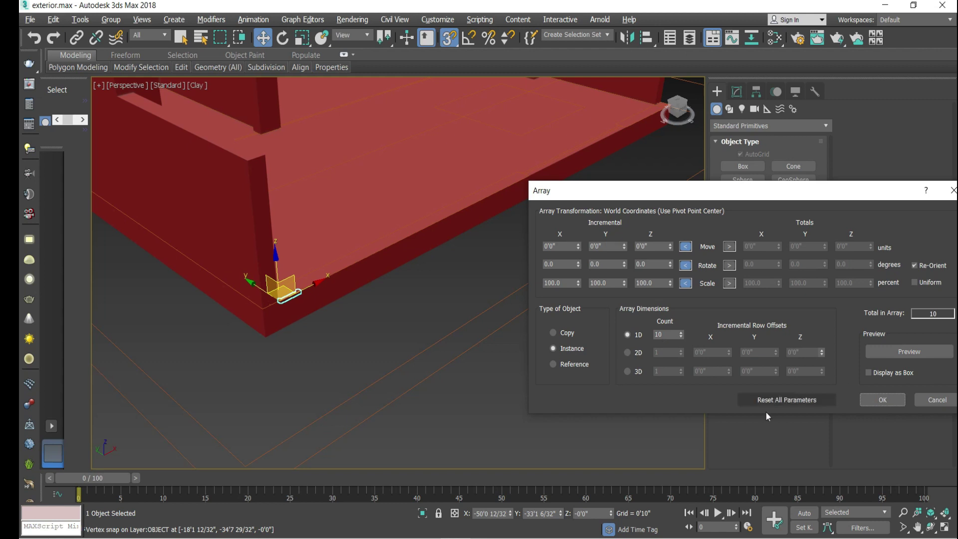
click(891, 354)
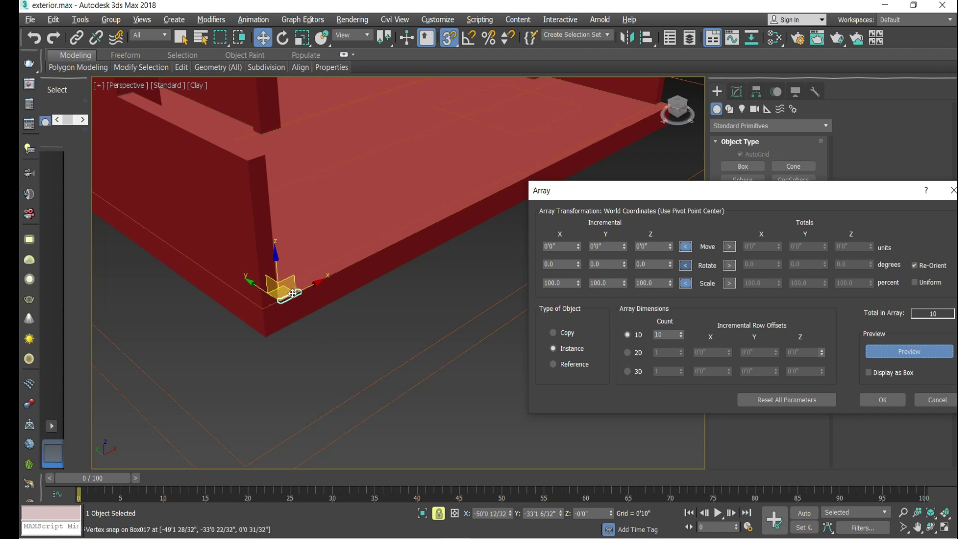
Set the array's incremental Z move to 2" so the bracket copies stack upward
drag(671, 245, 669, 243)
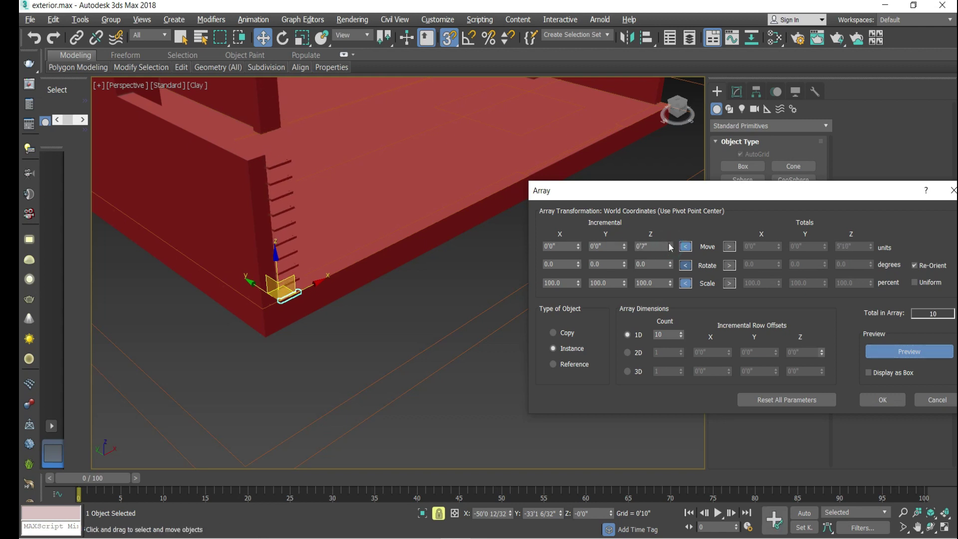
double_click(658, 246)
scroll(317, 274, up, 5)
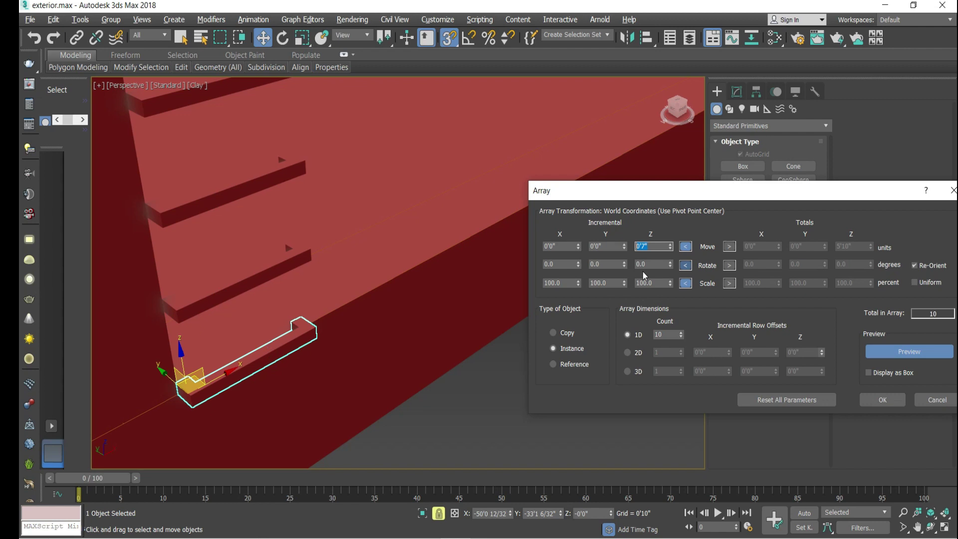
text(3)
key(Return)
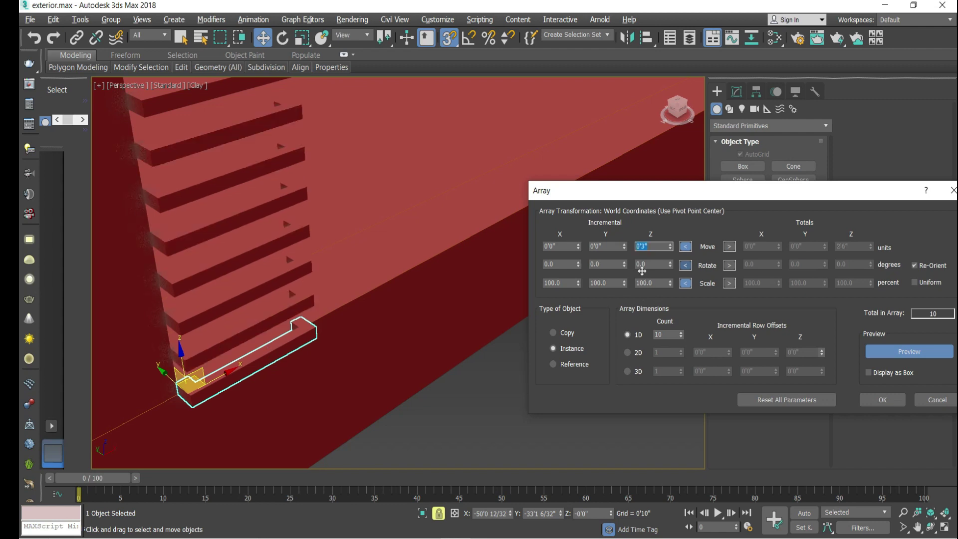
text(2)
key(Return)
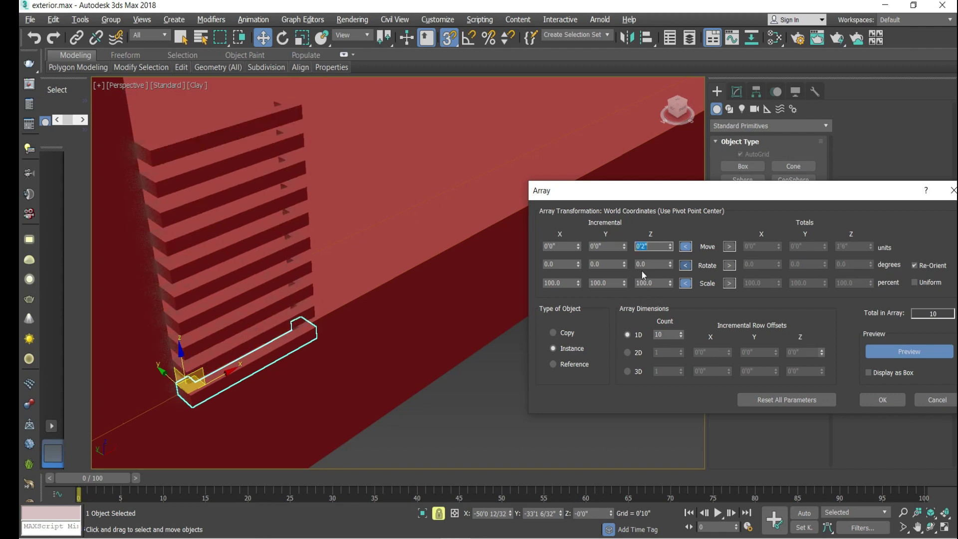
Set the 1D array count to 30 and create the stack of bracket instances
scroll(269, 165, up, 3)
scroll(374, 190, down, 6)
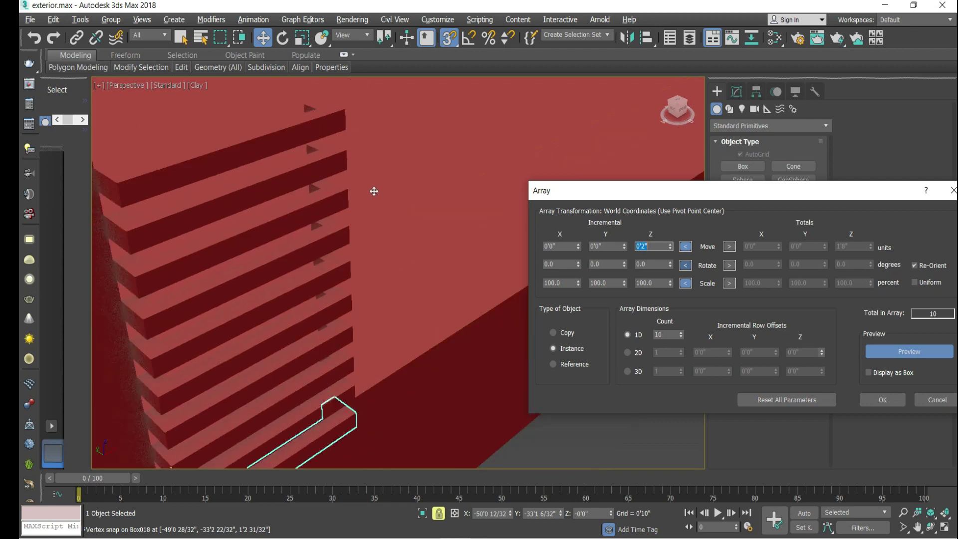
scroll(365, 336, down, 2)
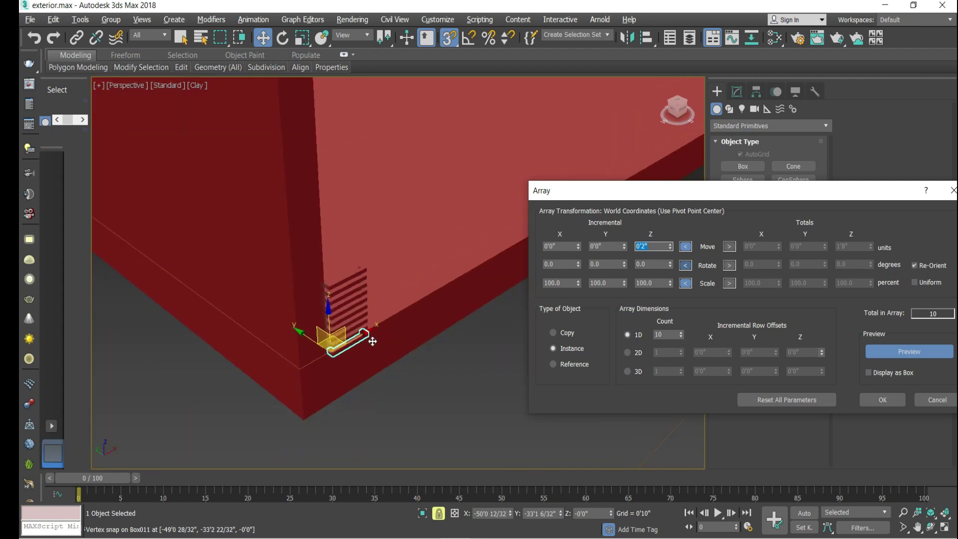
scroll(369, 349, down, 2)
scroll(375, 334, up, 3)
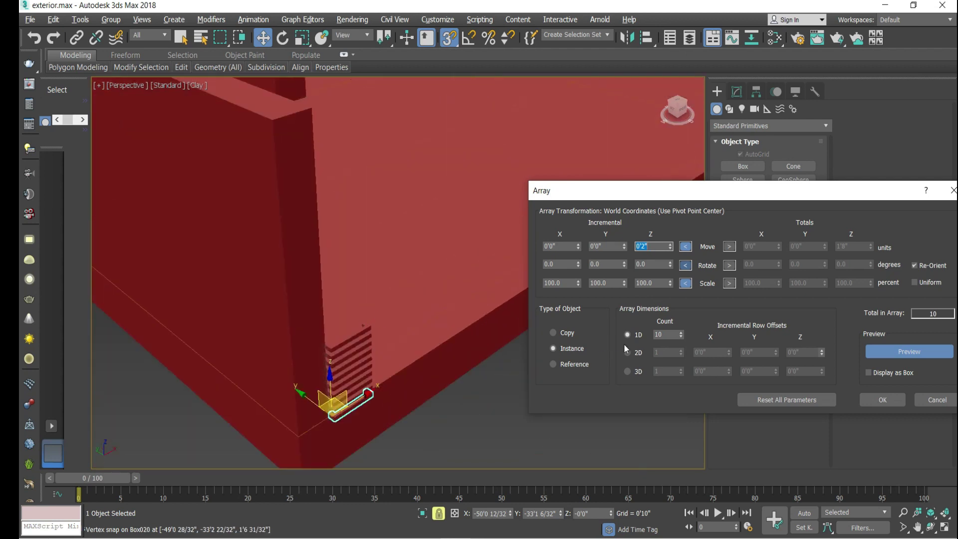
drag(683, 336, 676, 336)
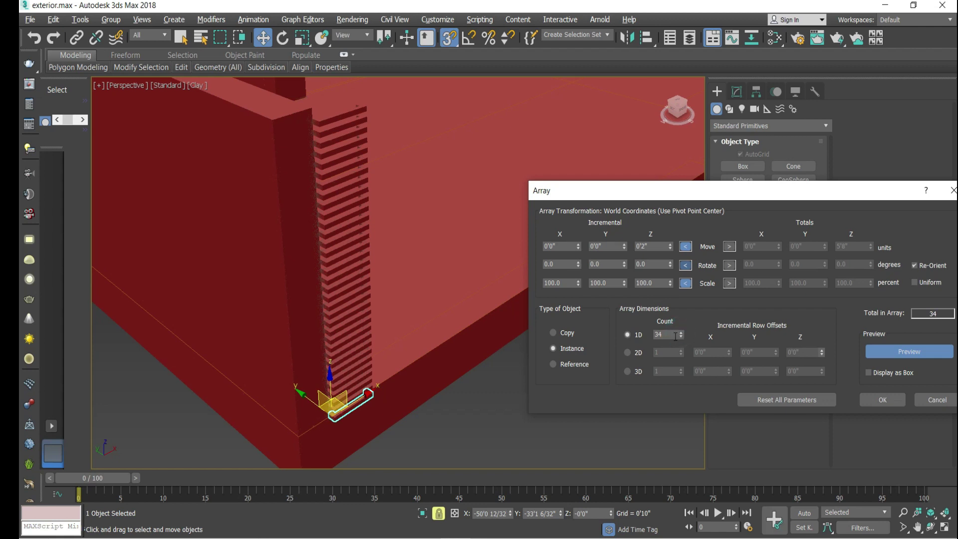
click(682, 338)
click(682, 338)
click(682, 338)
click(682, 338)
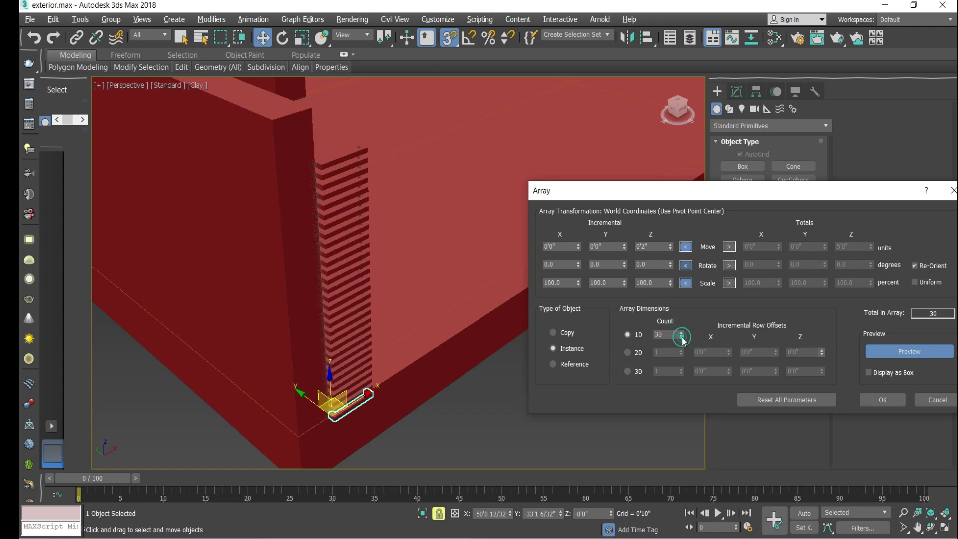
click(883, 400)
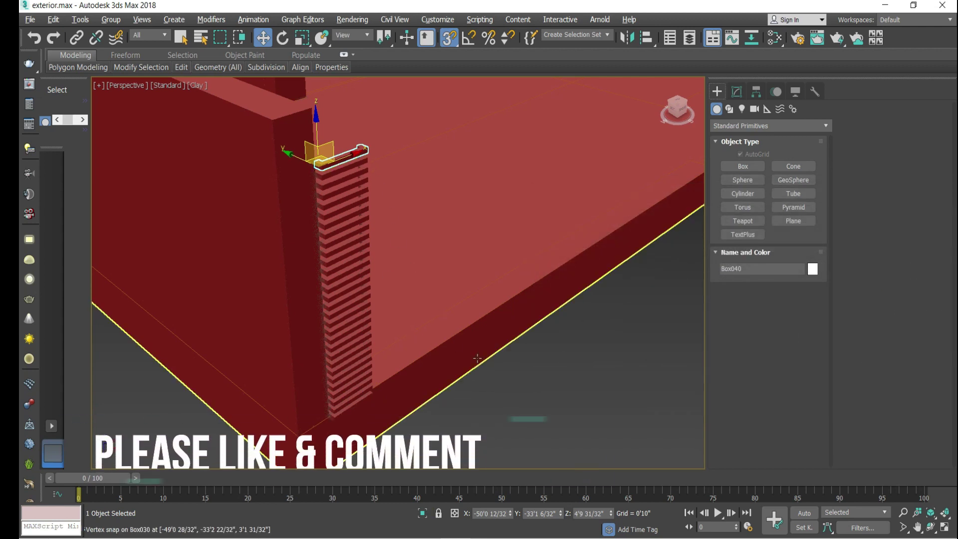
Select all 30 stacked brackets together in the maximized Top view
click(545, 423)
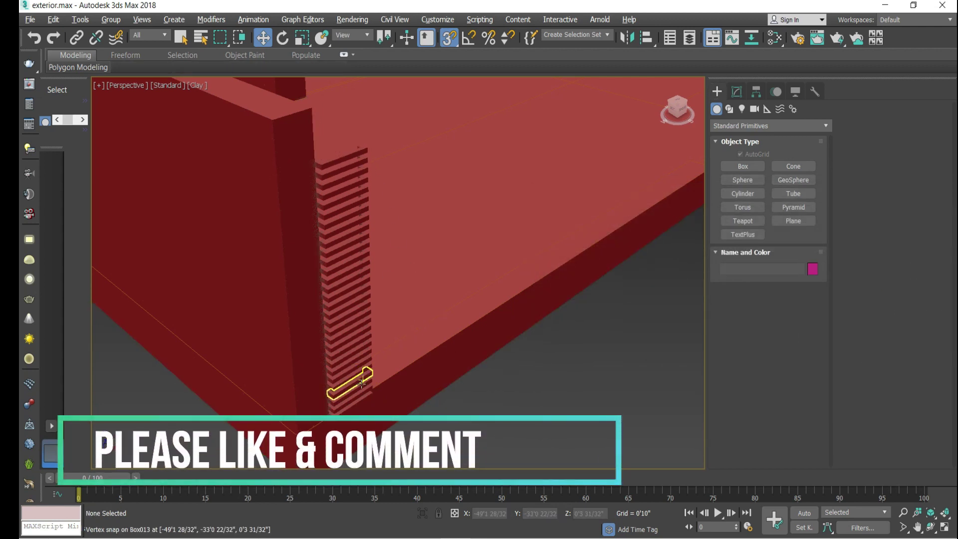
key(alt+w)
click(227, 239)
key(alt+w)
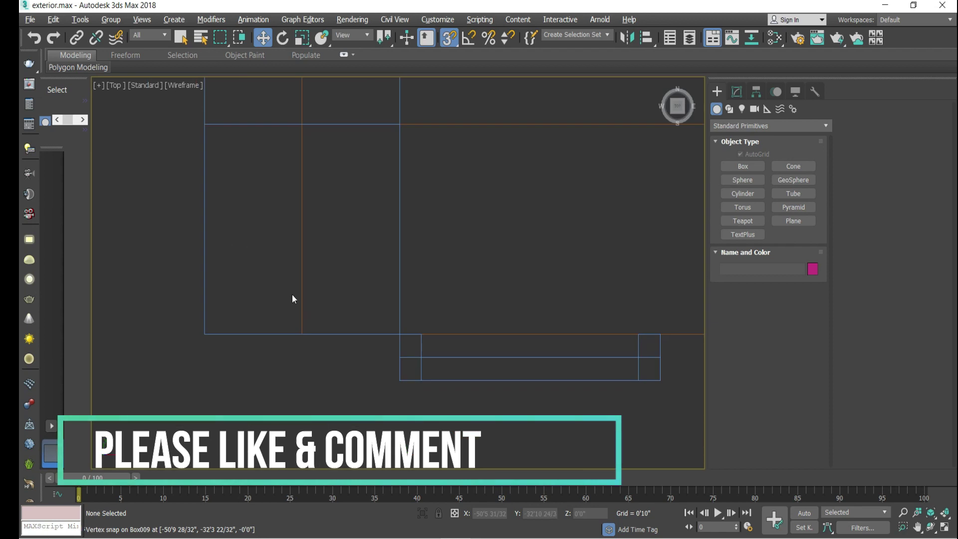
scroll(300, 313, down, 8)
scroll(320, 319, up, 9)
drag(535, 347, 157, 274)
right_click(309, 283)
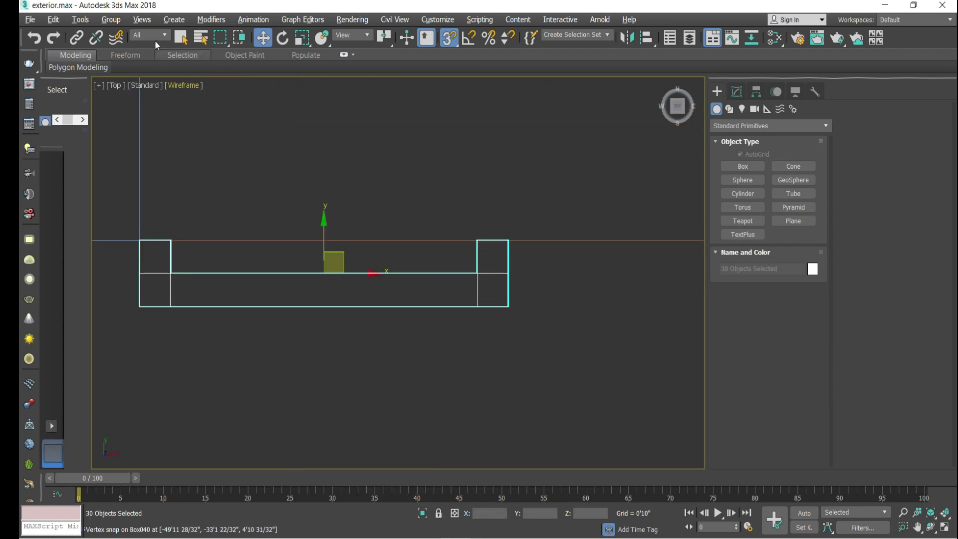
Group the 30 stacked brackets under the name ms and deselect the group
click(111, 20)
click(120, 32)
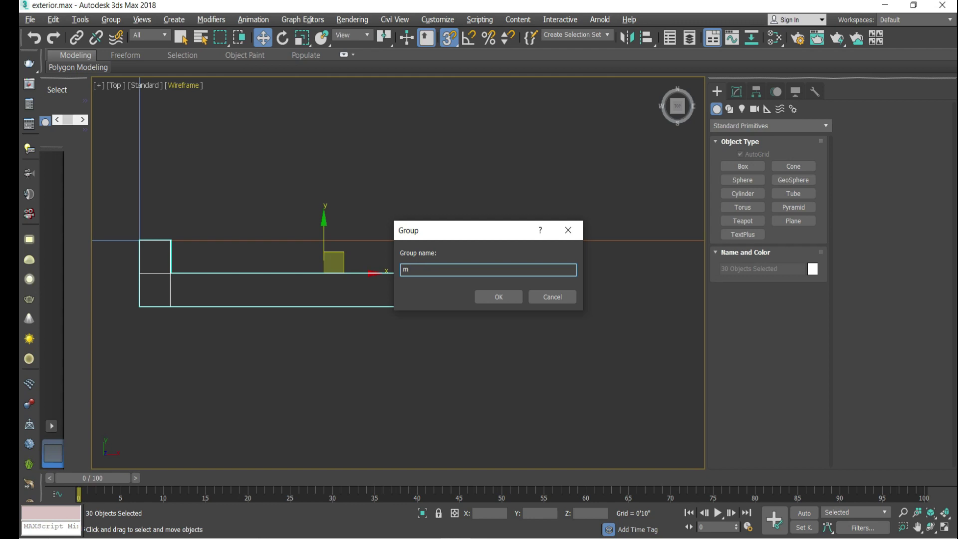
text(ms)
key(Return)
click(276, 406)
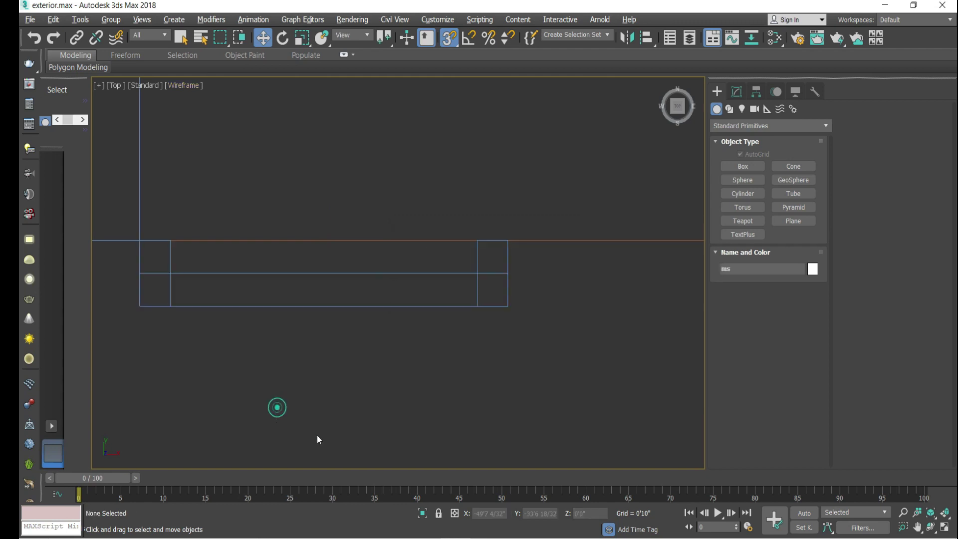
Snap the ms group sideways in the Top view so its outer leg overlaps the end of the low side wall
key(alt+w)
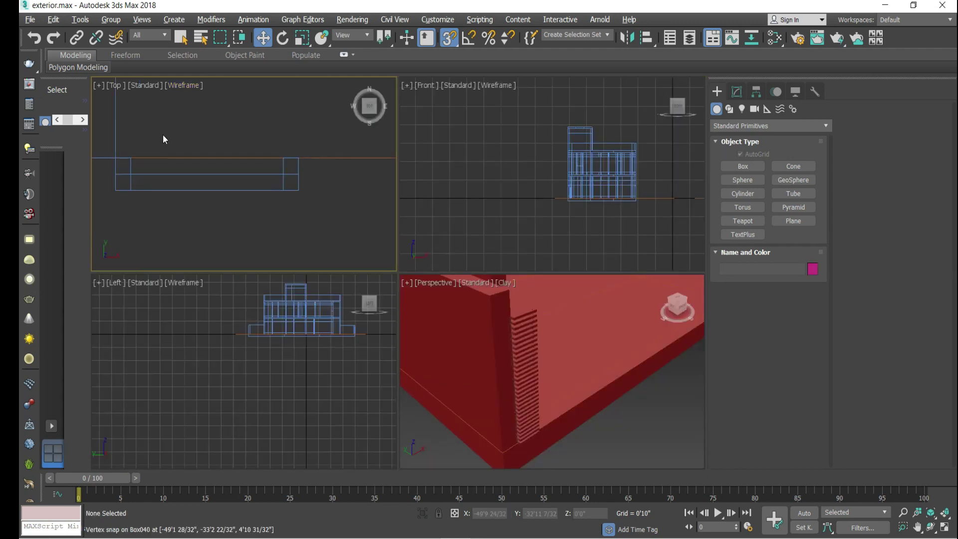
key(alt+w)
drag(305, 265, 305, 265)
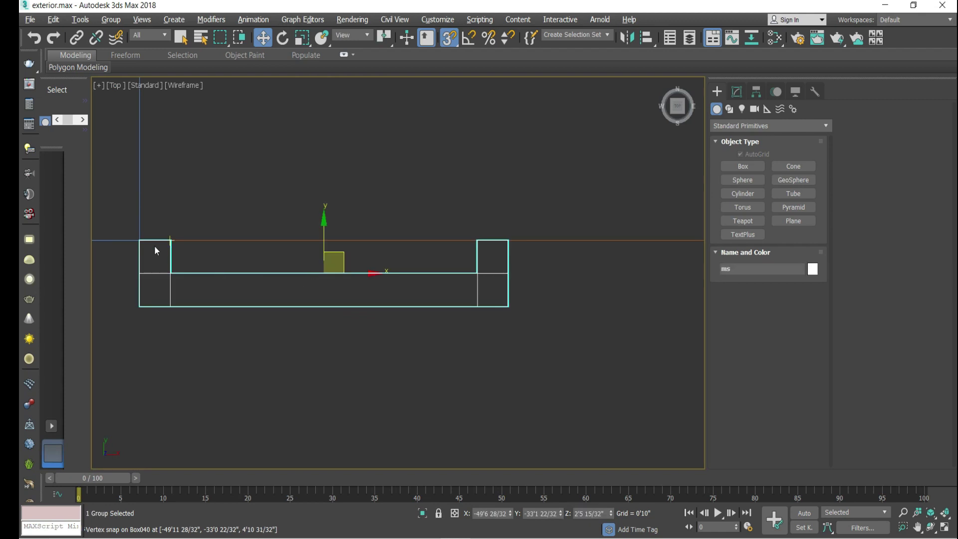
scroll(165, 247, up, 2)
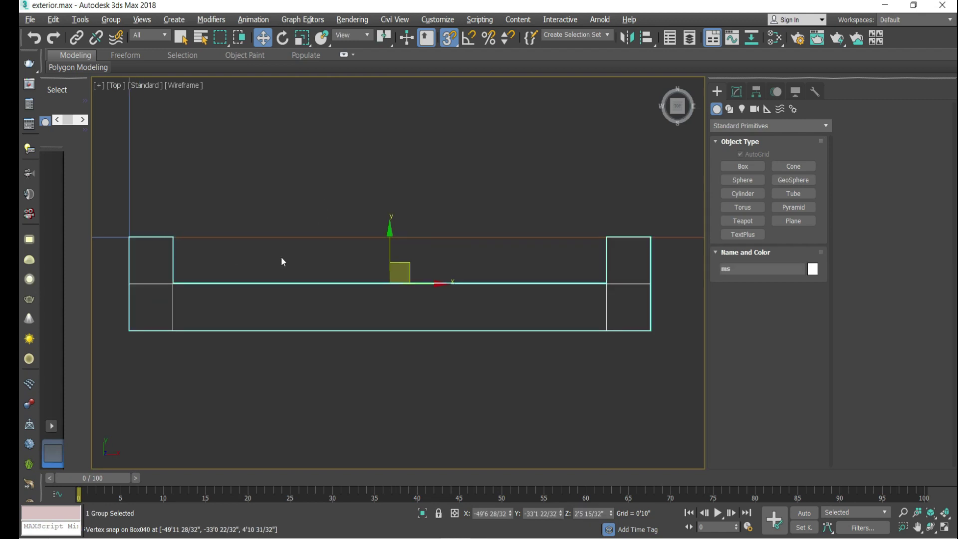
middle_drag(280, 257, 334, 264)
scroll(251, 244, up, 2)
drag(253, 244, 195, 249)
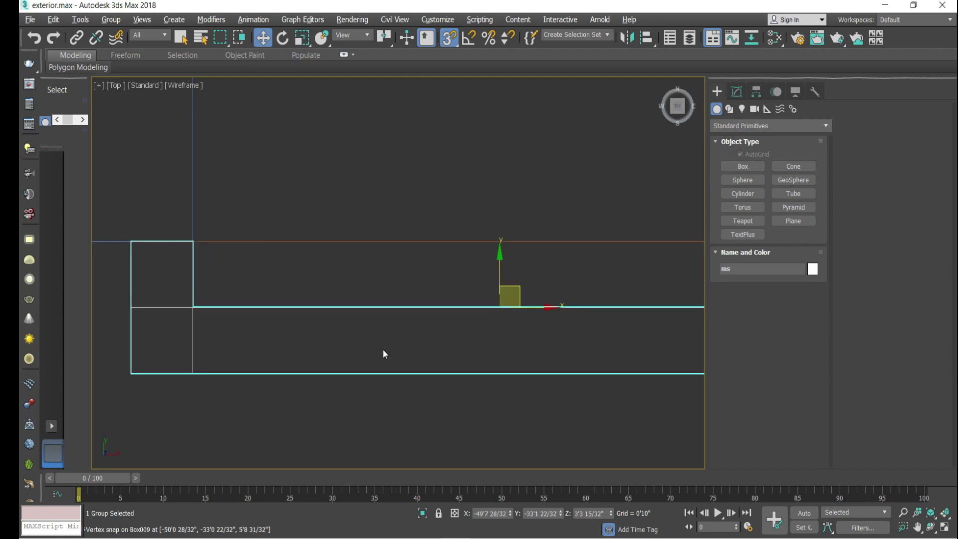
Lower the ms bracket group beside the low wall in Perspective until it sits at the front slab's level
key(alt+w)
right_click(495, 393)
key(alt+w)
scroll(496, 393, down, 5)
click(495, 394)
scroll(453, 360, up, 5)
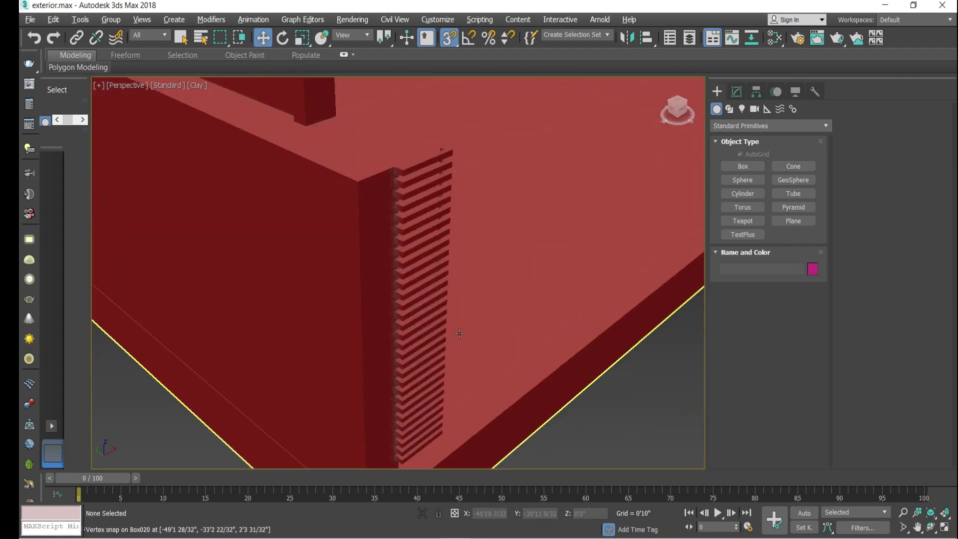
click(433, 344)
scroll(387, 319, down, 5)
scroll(396, 395, up, 5)
alt+middle_drag(395, 400, 279, 320)
scroll(534, 222, up, 3)
scroll(535, 222, down, 10)
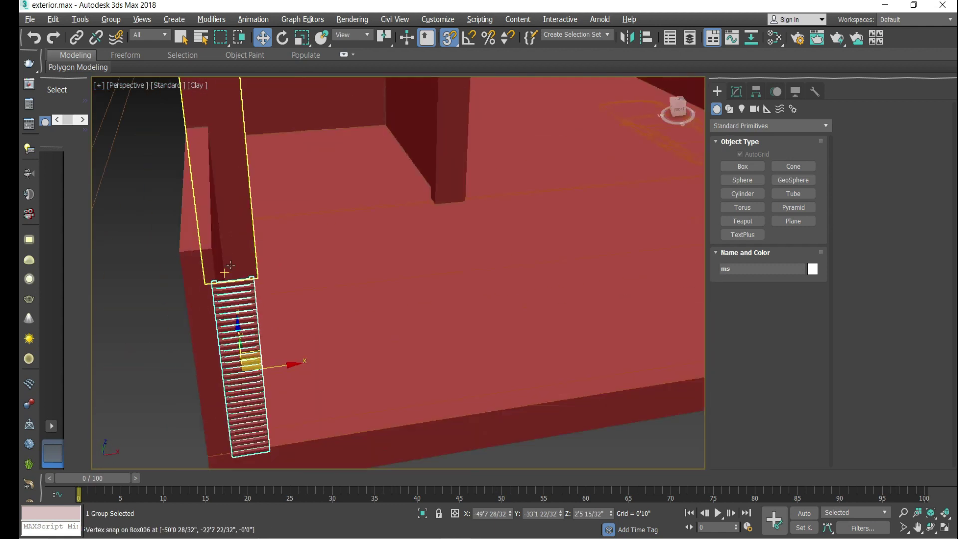
click(243, 289)
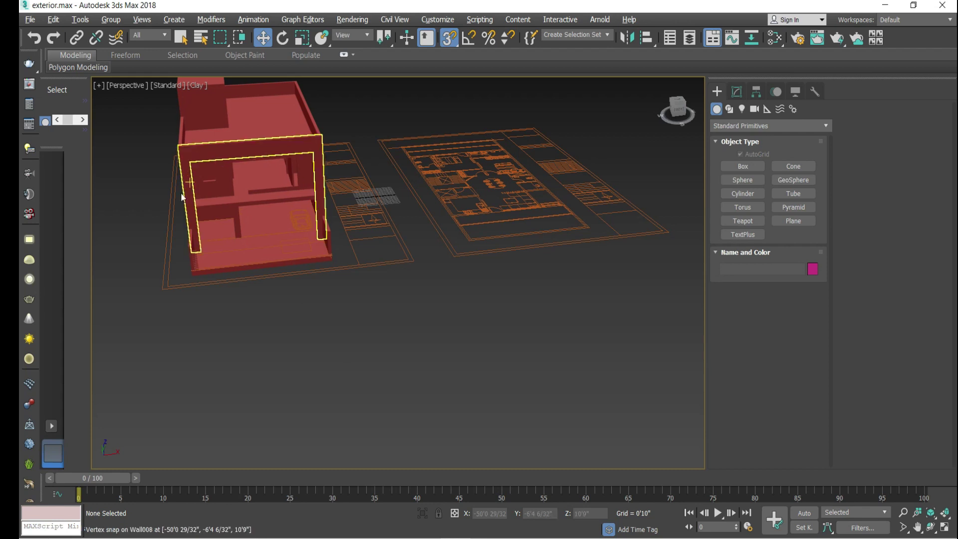
Draw a box about 10'4" wide, 4'3" long and 3'4" high on the ground in front of the house
scroll(188, 267, up, 8)
scroll(228, 328, down, 5)
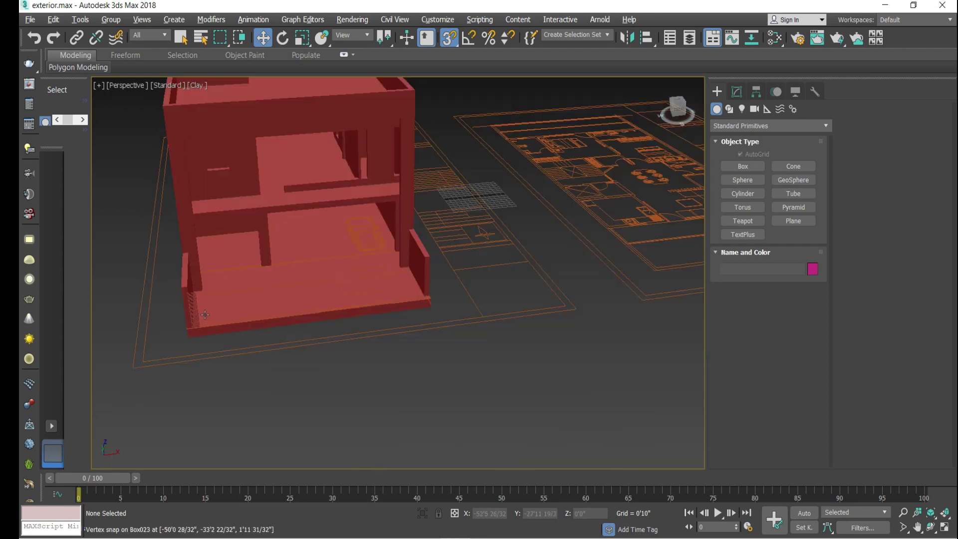
scroll(228, 324, up, 2)
click(743, 166)
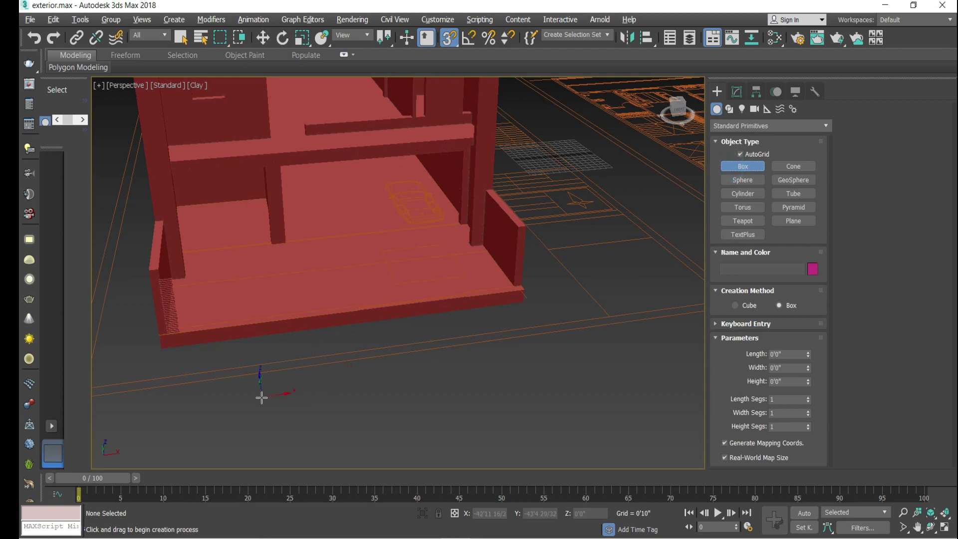
drag(261, 395, 410, 416)
click(601, 306)
click(737, 91)
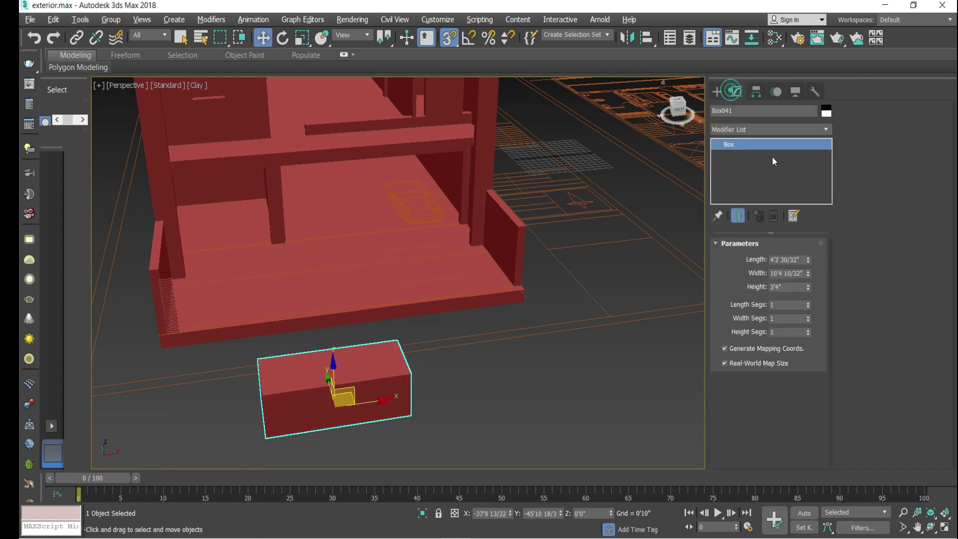
Set the new box's length to 1'0", width to 2'0" and height to 5'0"
drag(808, 261, 808, 282)
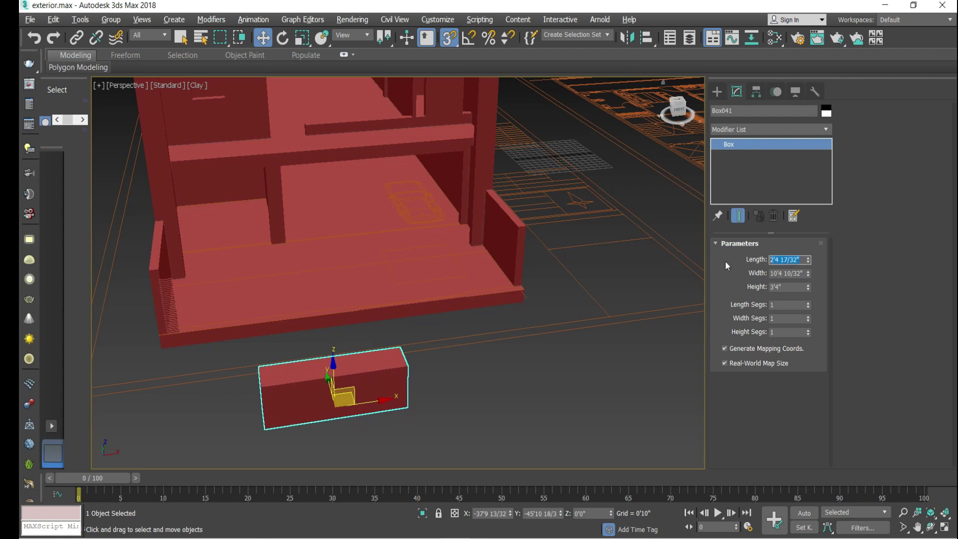
text(12)
key(Return)
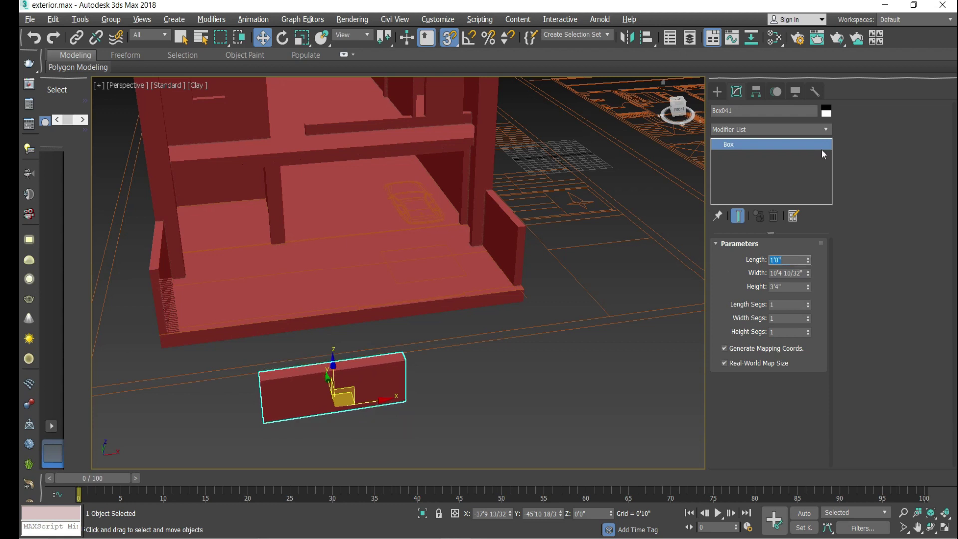
drag(807, 273, 808, 279)
double_click(803, 273)
text(2)
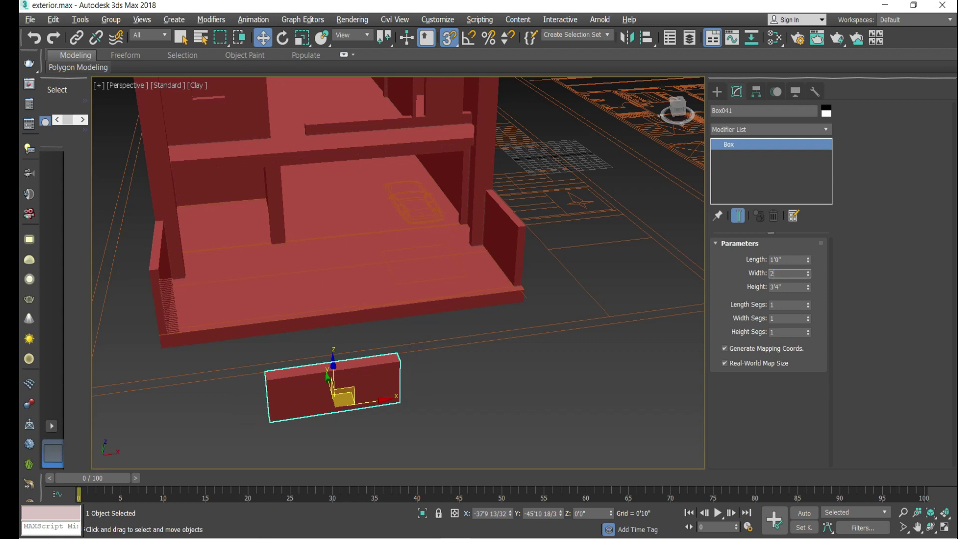
key(Tab)
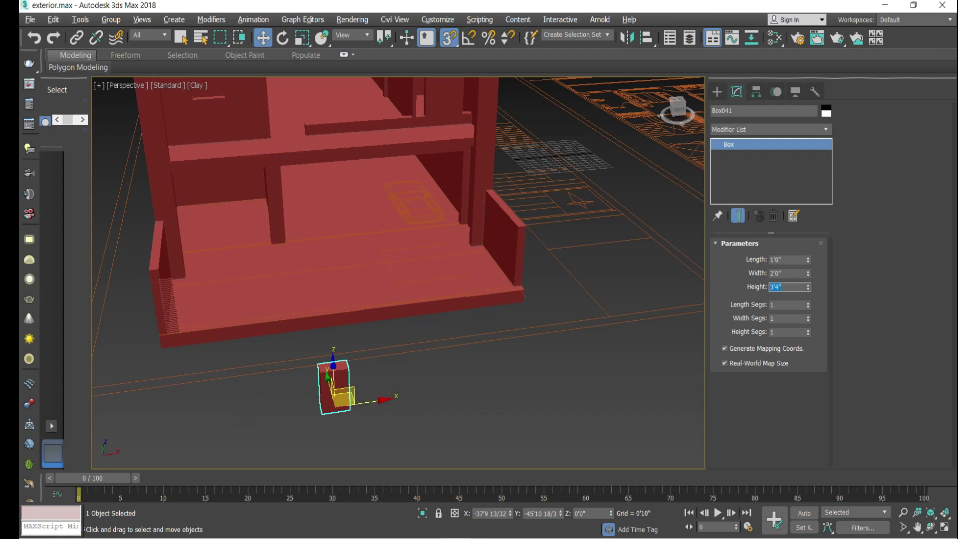
scroll(727, 287, up, 3)
text(5)
key(Return)
scroll(298, 363, down, 2)
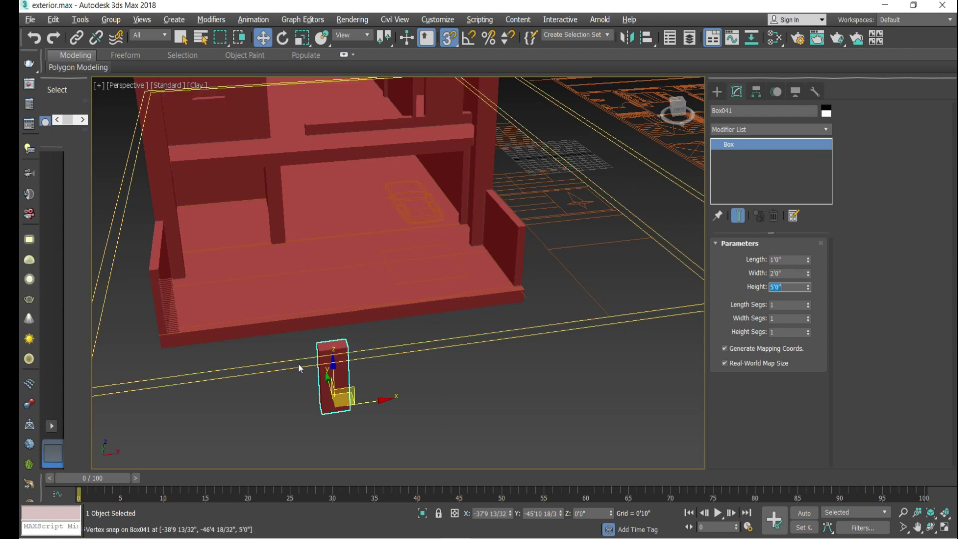
Snap the box onto the front slab's corner and move it beside the bracket stack
scroll(350, 359, up, 5)
scroll(396, 359, down, 4)
scroll(389, 384, up, 5)
scroll(390, 385, up, 4)
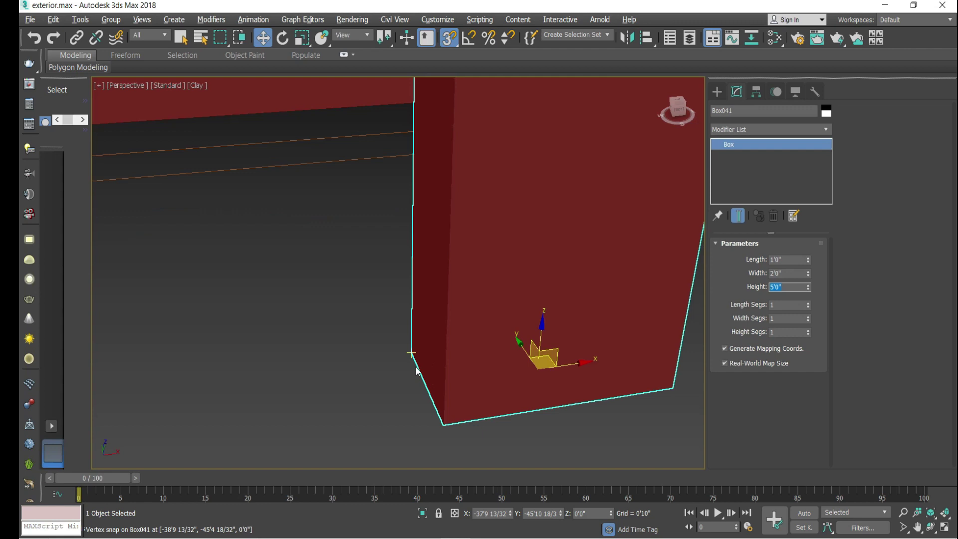
scroll(542, 383, down, 2)
scroll(495, 423, down, 3)
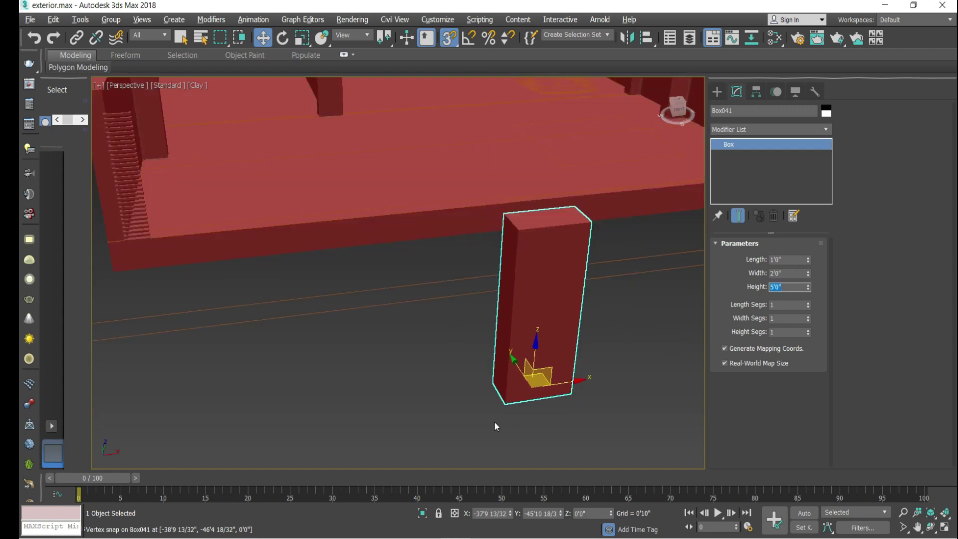
drag(506, 403, 155, 243)
scroll(154, 243, up, 6)
middle_drag(154, 242, 449, 262)
scroll(433, 244, up, 3)
drag(426, 232, 270, 281)
key(ctrl+z)
Position the box next to the bracket stack and set its length to 0'9"
scroll(394, 244, down, 2)
scroll(389, 247, up, 5)
scroll(271, 281, down, 4)
alt+middle_drag(271, 280, 250, 202)
scroll(249, 199, up, 4)
scroll(247, 163, down, 4)
middle_drag(247, 163, 504, 249)
drag(808, 262, 807, 272)
text(9)
key(Return)
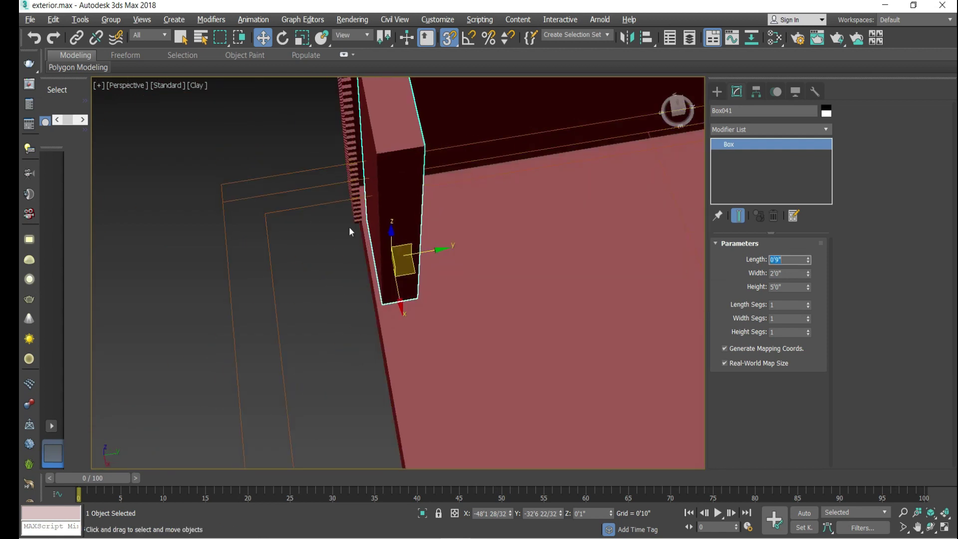
Snap the box against the bracket stack's inner leg, flush with the slab's front edge
scroll(361, 221, up, 6)
scroll(406, 225, down, 3)
drag(481, 192, 323, 205)
scroll(436, 208, up, 3)
scroll(421, 235, down, 3)
scroll(323, 205, up, 3)
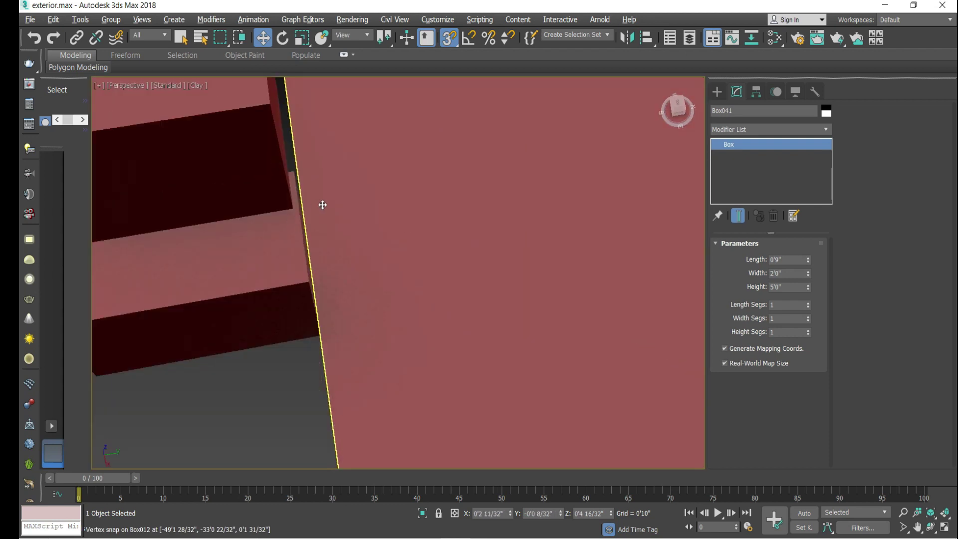
scroll(324, 205, down, 5)
Select the bracket stack and the adjoining box together in the Top view
key(t)
scroll(334, 221, up, 1)
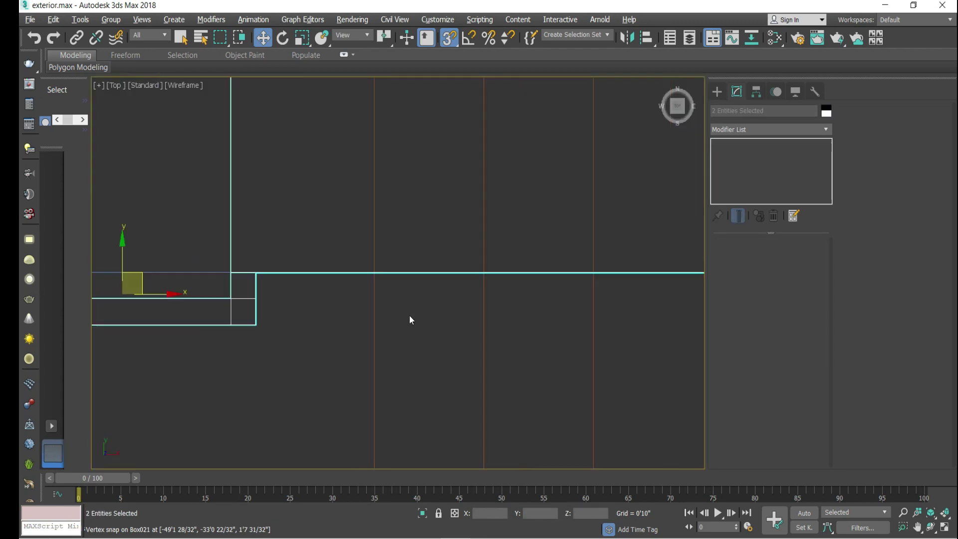
scroll(410, 320, down, 4)
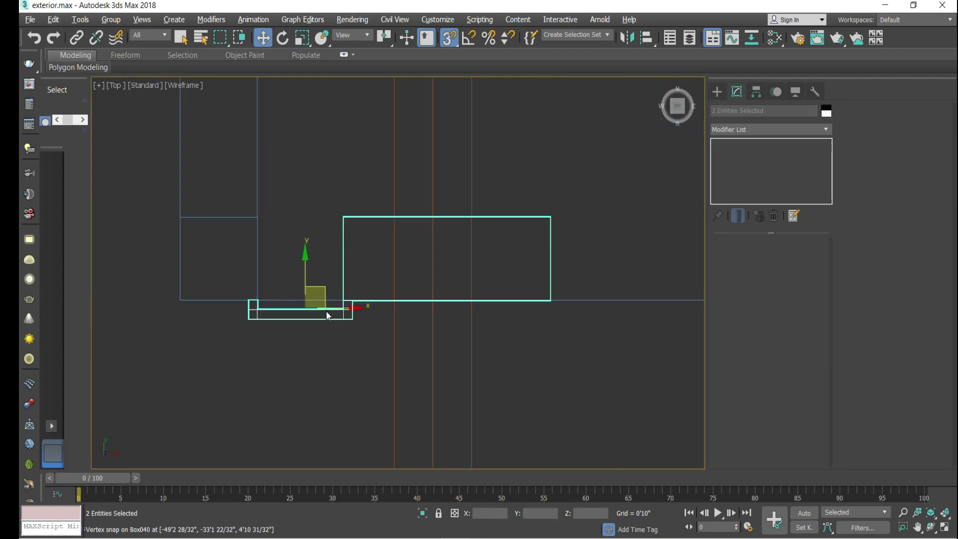
scroll(220, 295, up, 4)
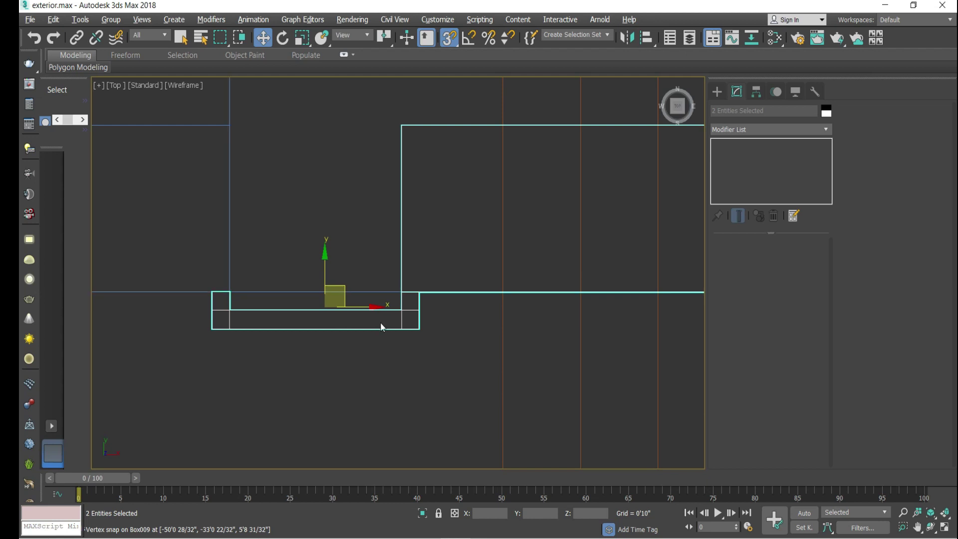
scroll(212, 297, down, 5)
scroll(439, 303, up, 3)
Clone the bracket stack and box as three instances along the front slab edge
mouse_move(212, 296)
shift+mouse_down()
mouse_move(481, 306)
mouse_move(491, 297)
shift+mouse_up()
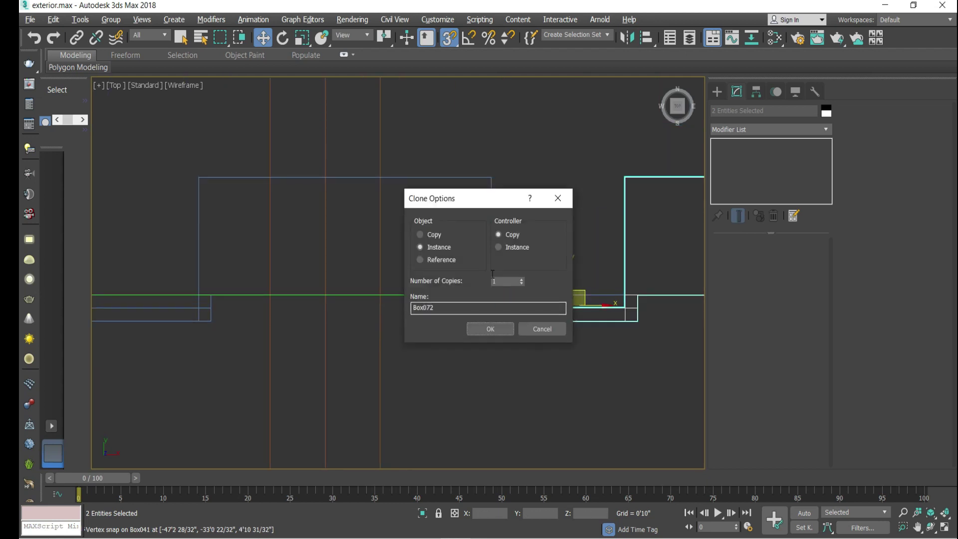
click(543, 328)
scroll(417, 320, down, 2)
scroll(177, 301, up, 4)
scroll(149, 303, down, 3)
mouse_move(154, 304)
shift+mouse_down()
mouse_move(516, 340)
mouse_move(568, 305)
shift+mouse_up()
click(490, 329)
scroll(307, 298, down, 5)
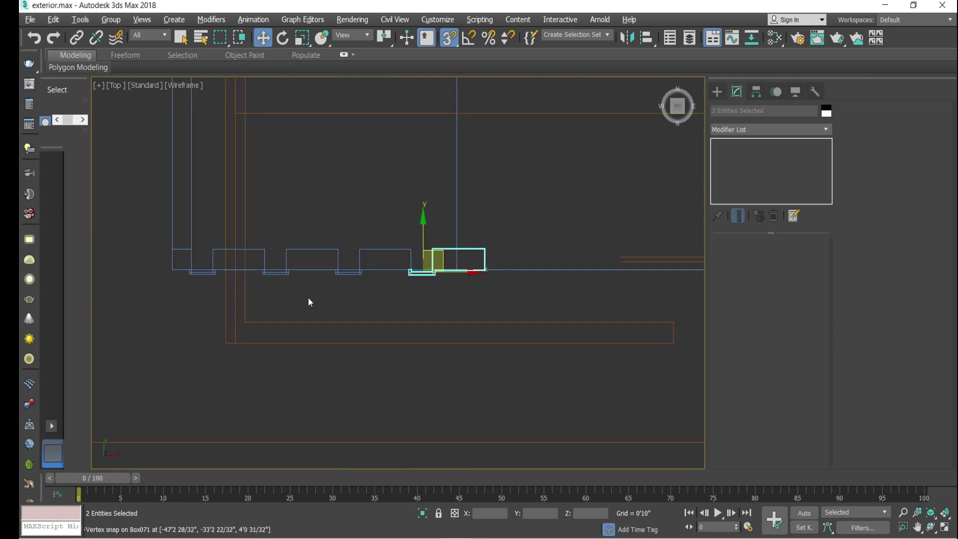
Check the cloned wall units in Perspective and undo the cloning
click(308, 300)
key(alt+w)
click(439, 319)
key(alt+w)
scroll(388, 280, down, 3)
scroll(388, 280, up, 3)
key(ctrl+z)
key(ctrl+z)
scroll(160, 325, up, 3)
key(alt+w)
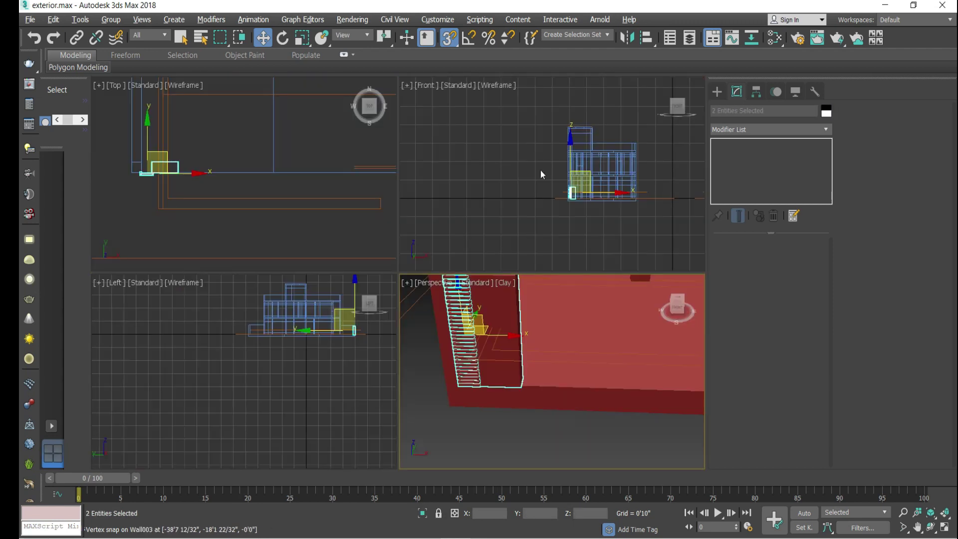
Isolate the selected bracket stack and box in the Top view
key(alt+w)
right_click(344, 254)
click(382, 197)
scroll(378, 233, down, 2)
key(alt+w)
right_click(344, 242)
key(alt+w)
scroll(222, 271, up, 4)
scroll(169, 252, down, 2)
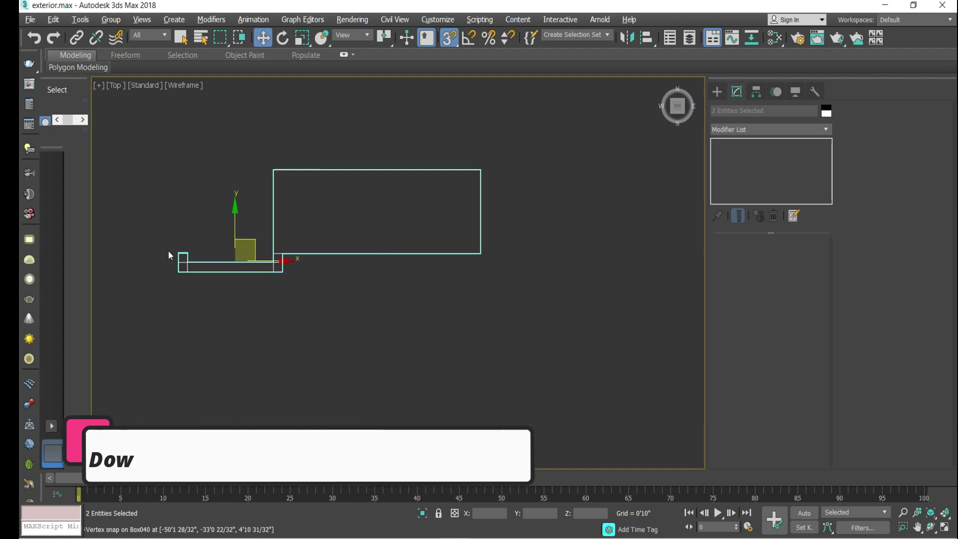
Clone the bracket stack and box as three instances, snapping each copy's outer leg to the previous box's far end
middle_drag(188, 253, 226, 279)
mouse_move(357, 278)
shift+mouse_down()
mouse_move(379, 252)
mouse_move(612, 252)
shift+mouse_up()
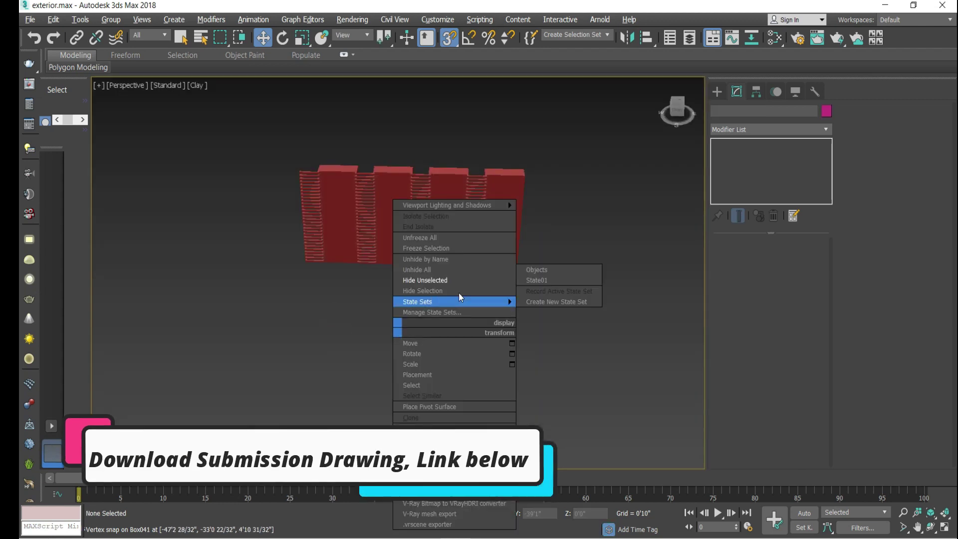
click(459, 299)
scroll(400, 250, up, 3)
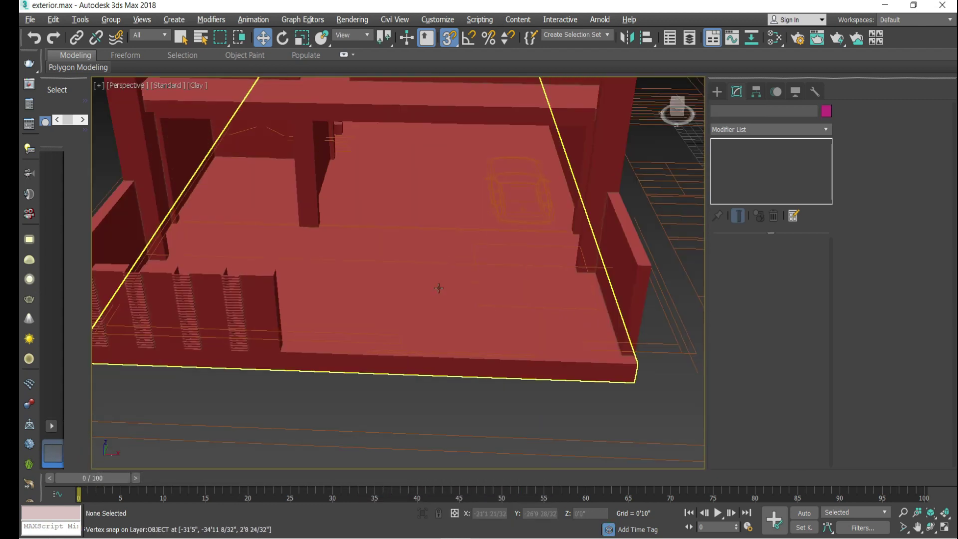
Draw a box about 7'6" wide, 2'3" long and 4'2" high in front of the slab's opposite front corner
click(671, 293)
click(649, 280)
right_click(664, 232)
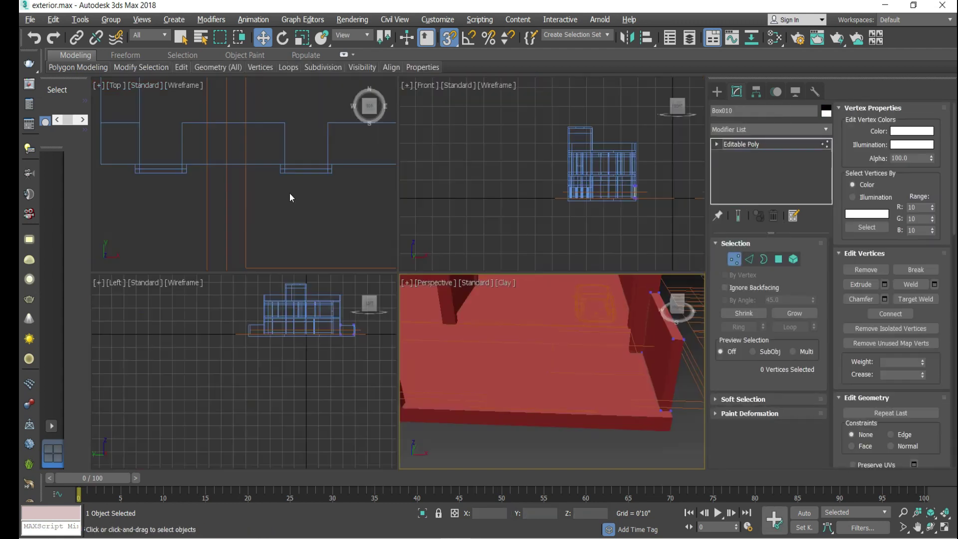
drag(440, 177, 555, 238)
scroll(556, 239, up, 3)
scroll(453, 248, up, 3)
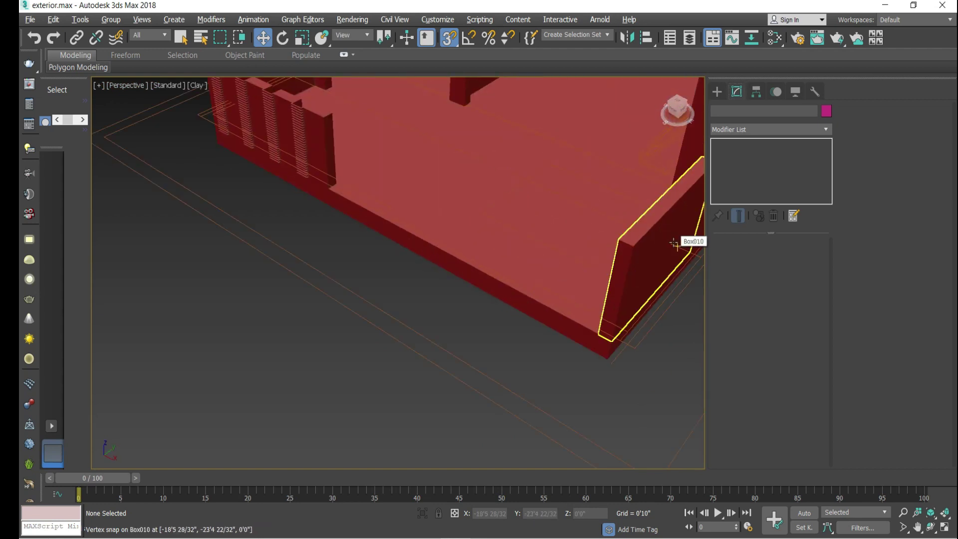
click(716, 91)
click(742, 165)
drag(464, 332, 567, 436)
click(555, 355)
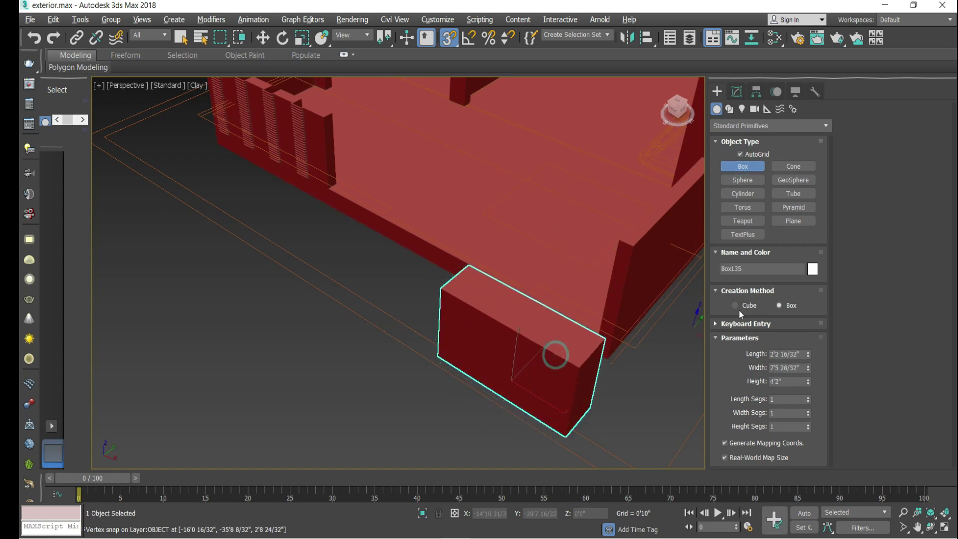
Resize the new box to 9" long, 2'6" wide and 4'3" high, and place it at the slab's front corner
click(736, 92)
drag(808, 260, 812, 275)
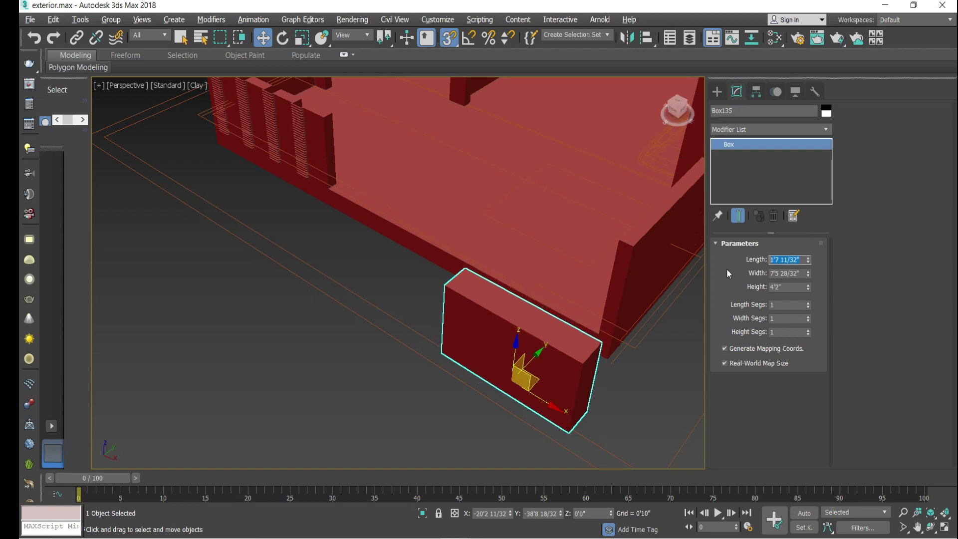
text(9)
key(Tab)
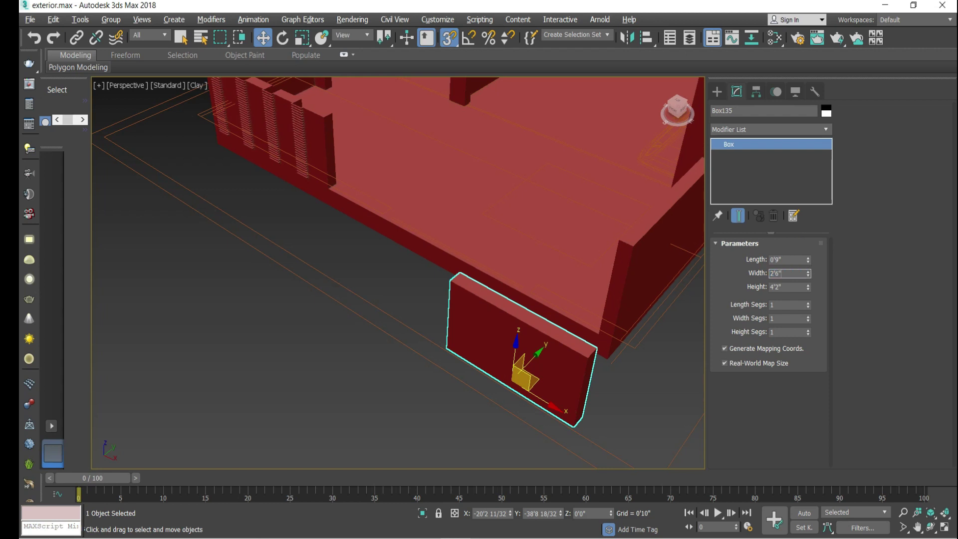
text(2'6")
key(Return)
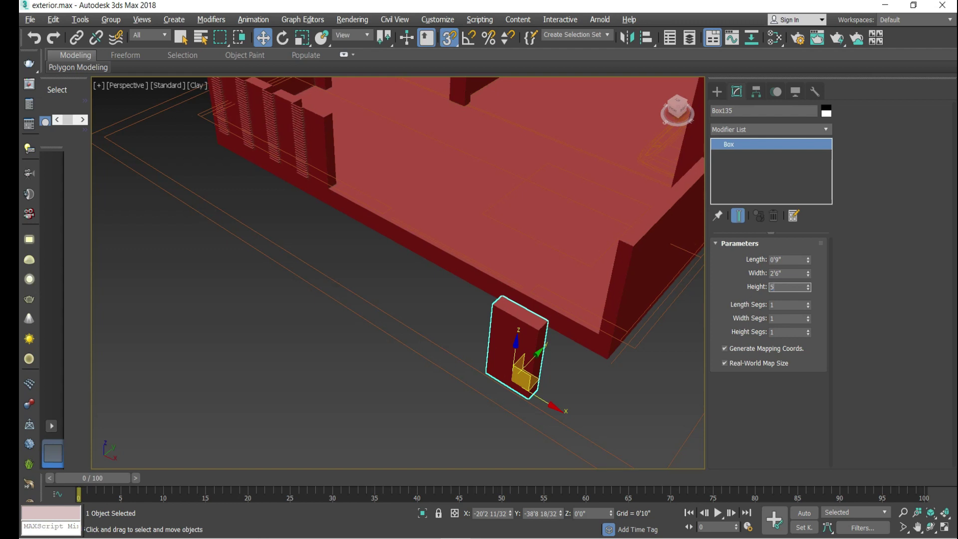
text(5')
key(Return)
scroll(521, 300, up, 2)
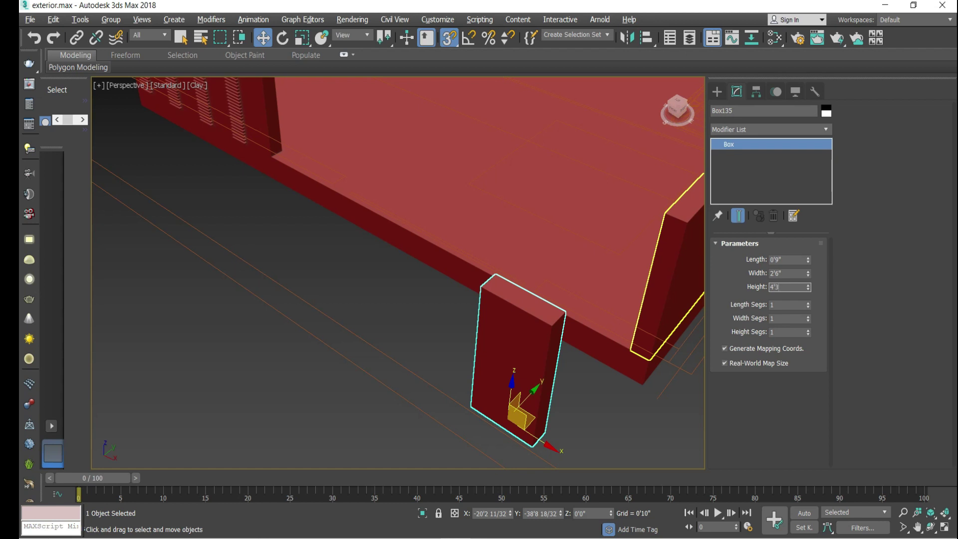
key(Return)
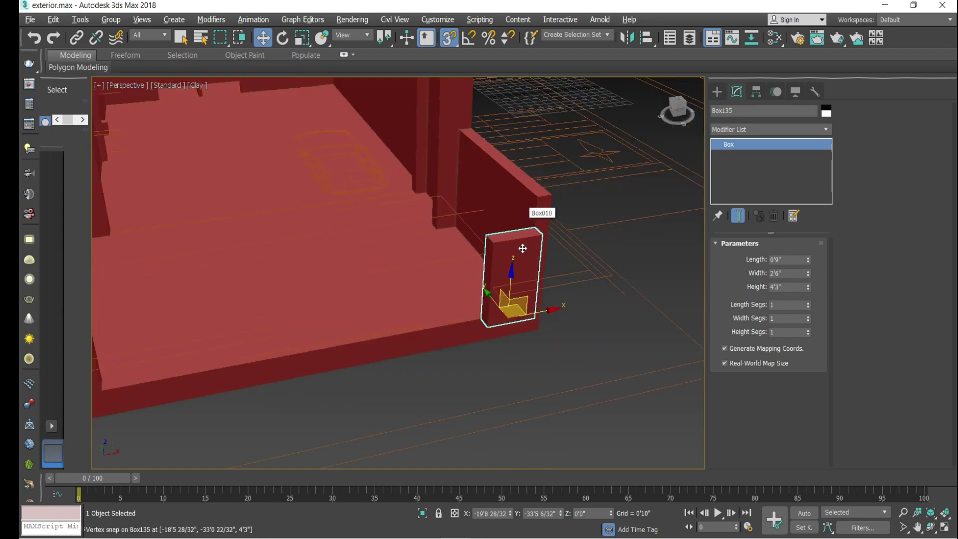
Convert the corner box to an Editable Poly and switch to polygon editing
scroll(523, 240, up, 3)
right_click(524, 237)
mouse_move(574, 376)
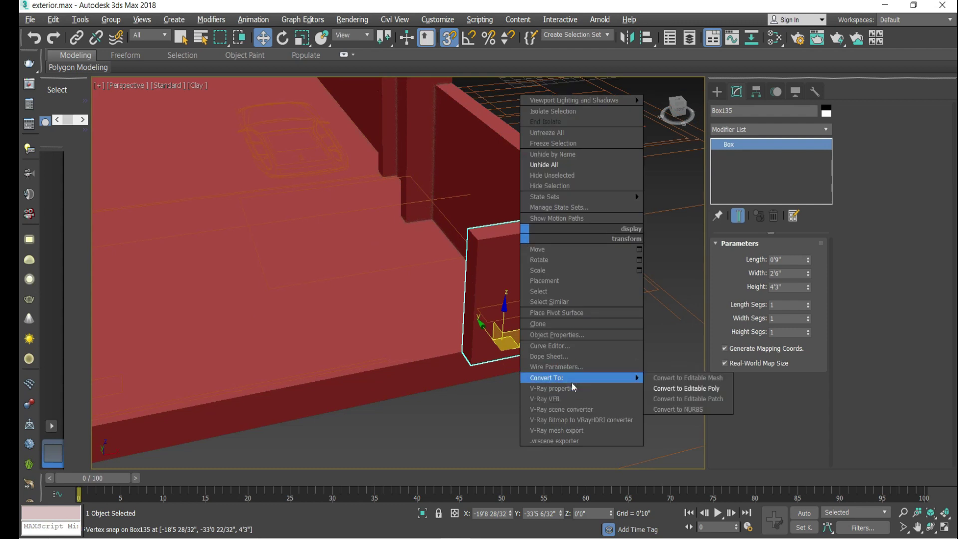
click(661, 387)
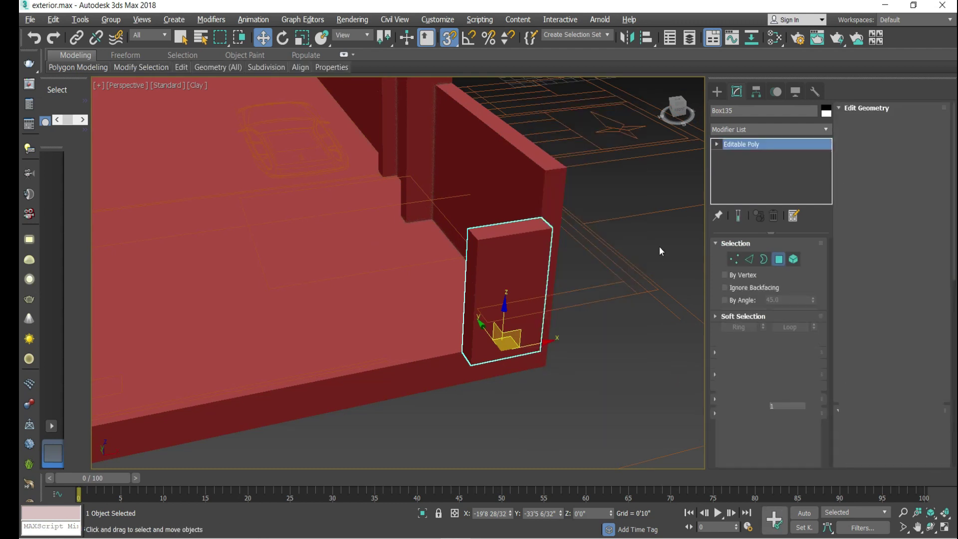
key(4)
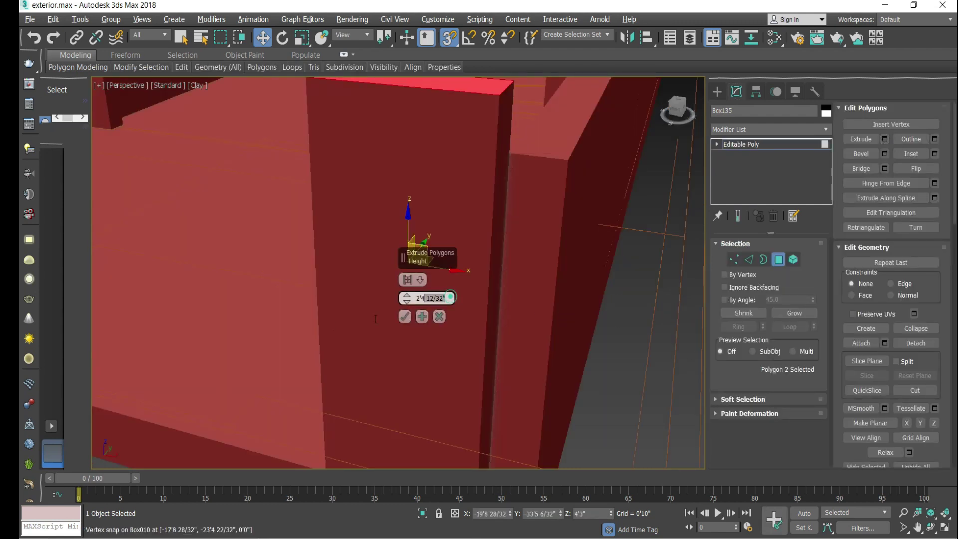
Extrude the corner box's top polygon upward by 9"
key(Return)
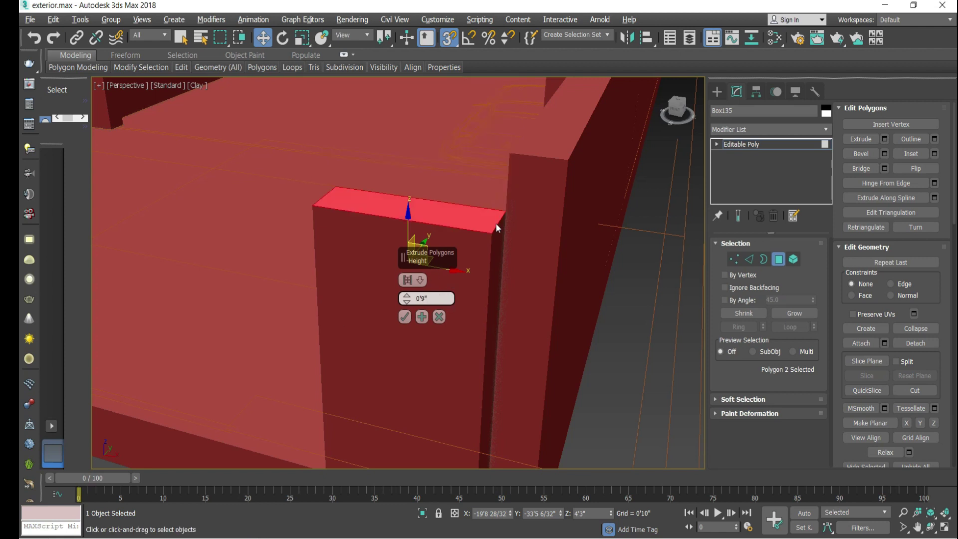
drag(681, 110, 702, 110)
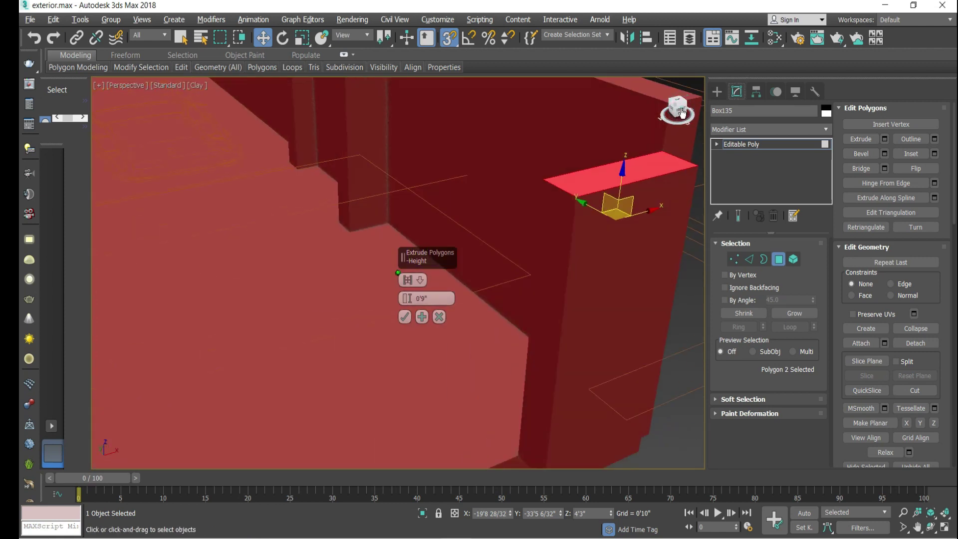
click(555, 221)
click(574, 231)
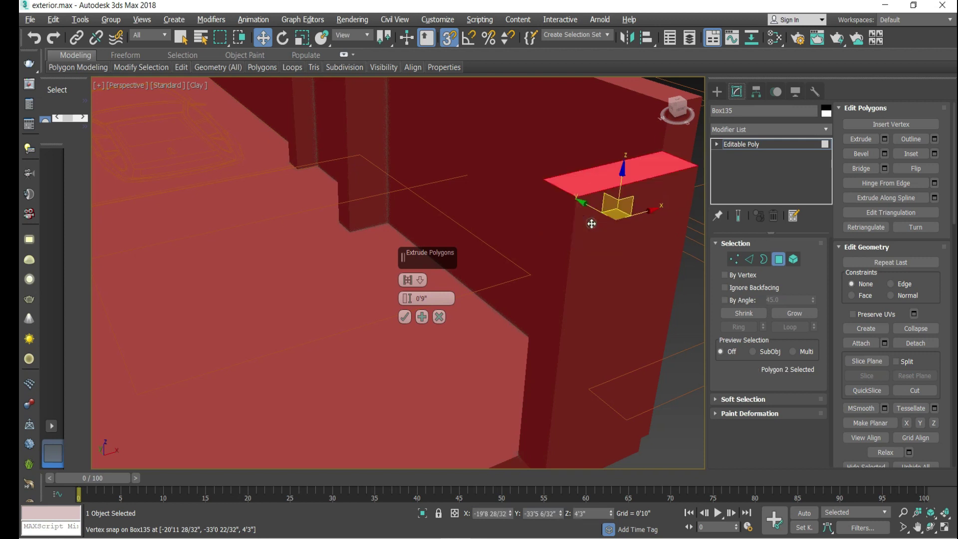
click(408, 320)
Extrude the two end polygons facing the front wall units by 9"
click(568, 218)
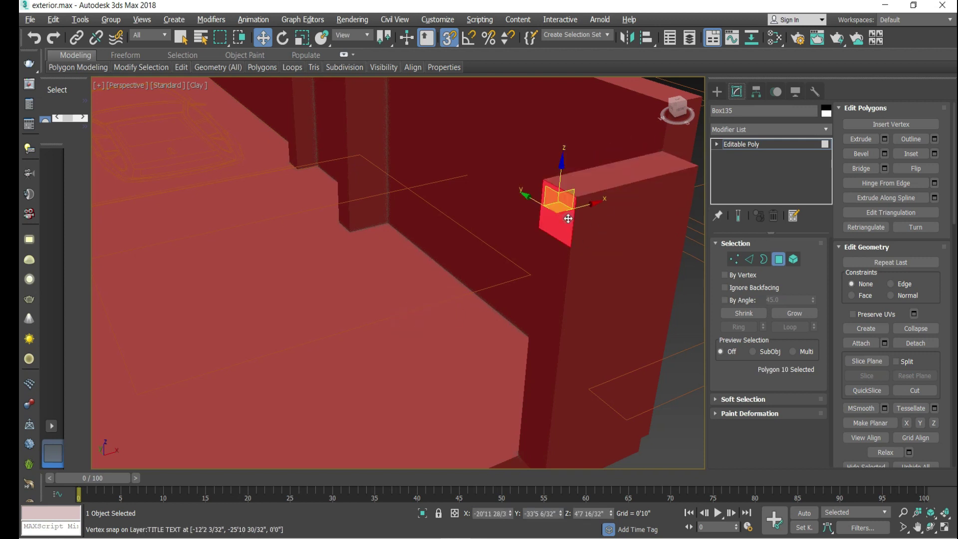
ctrl+click(552, 265)
click(886, 139)
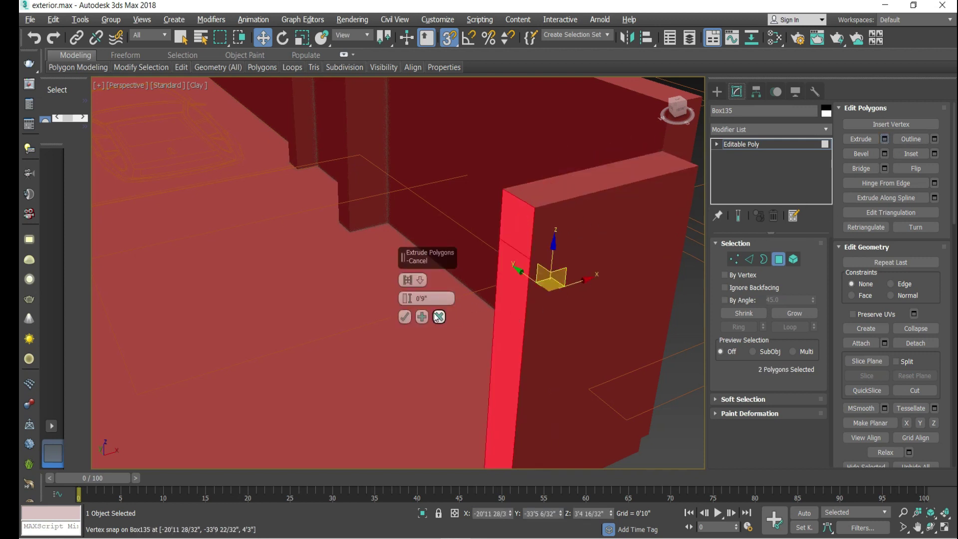
click(405, 319)
Extrude the two polygons on the opposite end, beside the side wall, by 9"
drag(675, 113, 594, 178)
click(444, 320)
ctrl+click(449, 380)
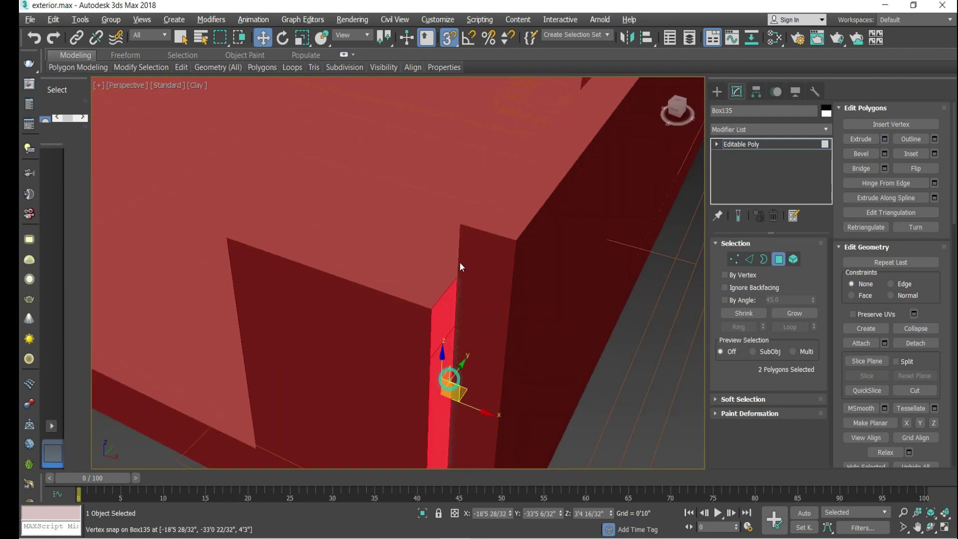
scroll(460, 264, down, 5)
click(887, 139)
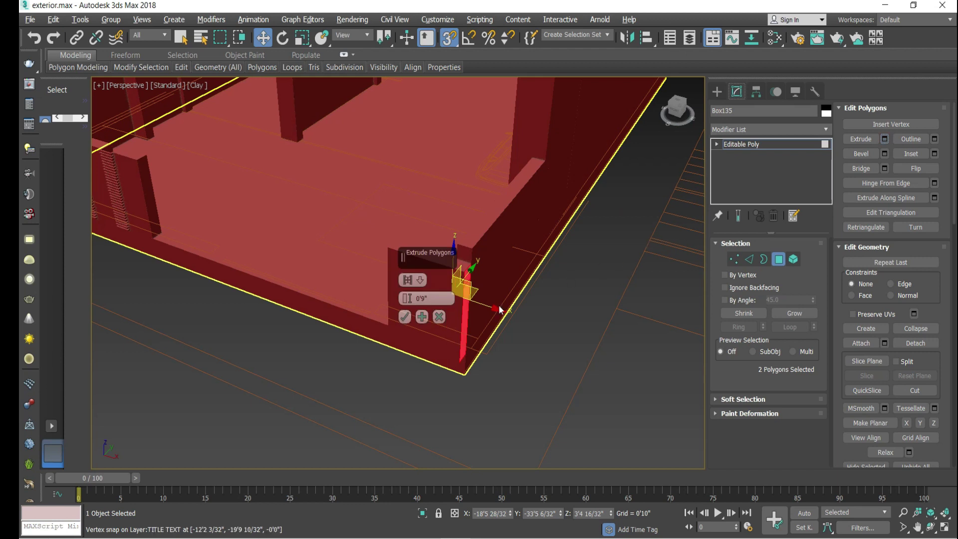
click(404, 316)
Extrude the five front polygons across the top and down both legs by 7" to form a projecting frame
click(511, 369)
scroll(422, 279, up, 3)
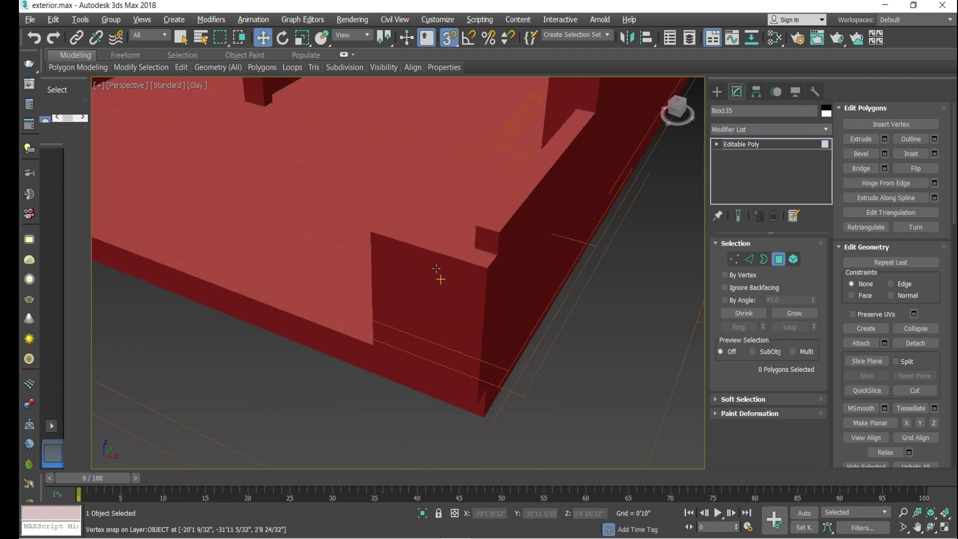
click(436, 270)
scroll(388, 260, up, 3)
ctrl+click(385, 244)
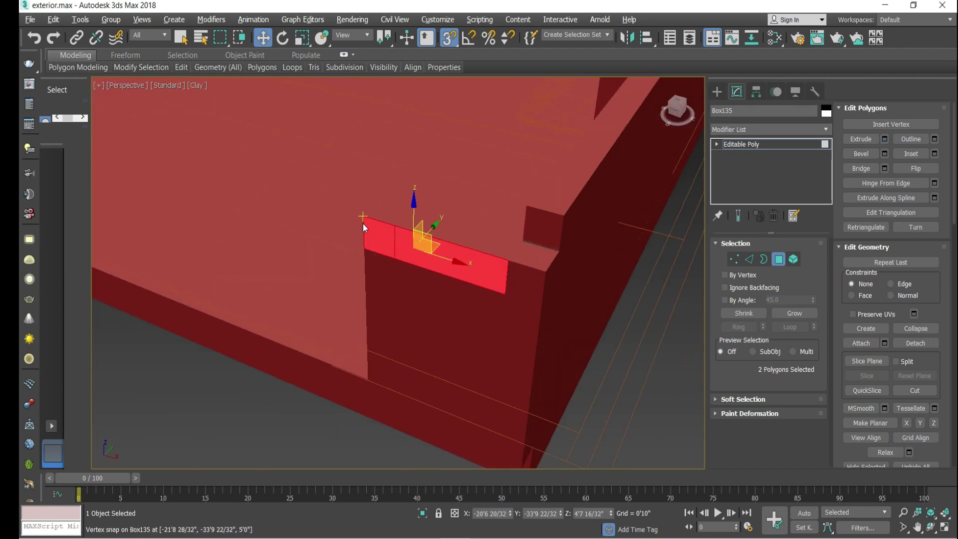
scroll(364, 224, down, 3)
scroll(469, 245, up, 3)
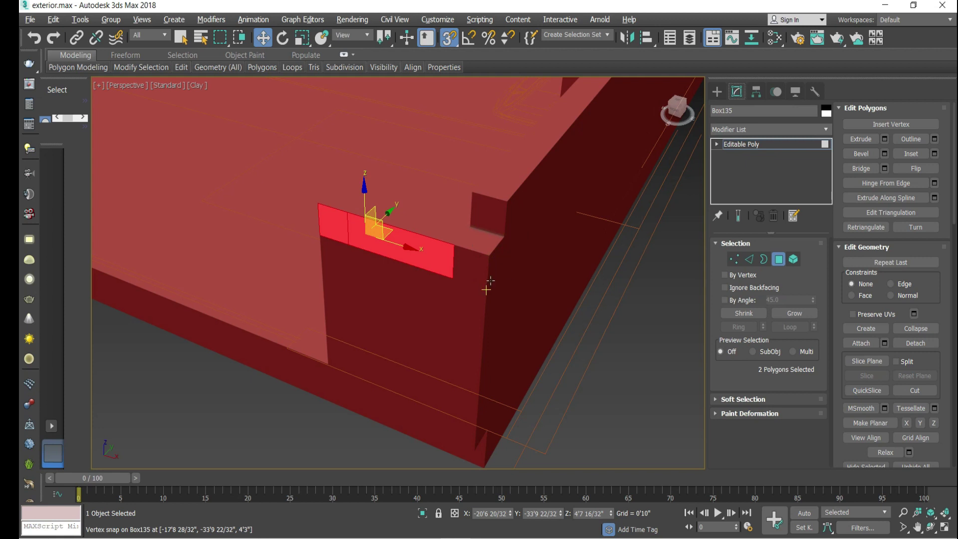
scroll(475, 268, up, 4)
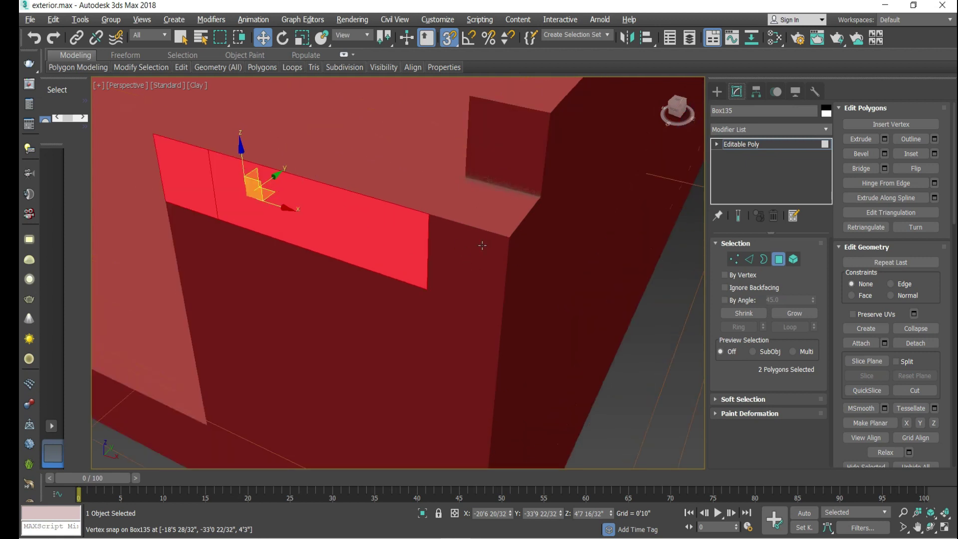
ctrl+click(482, 245)
ctrl+click(482, 329)
scroll(484, 320, down, 2)
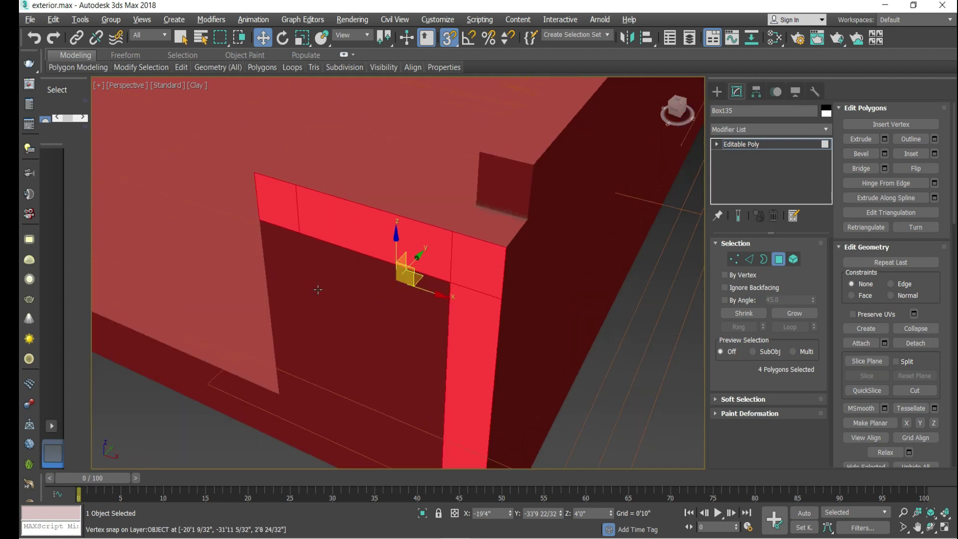
ctrl+click(280, 252)
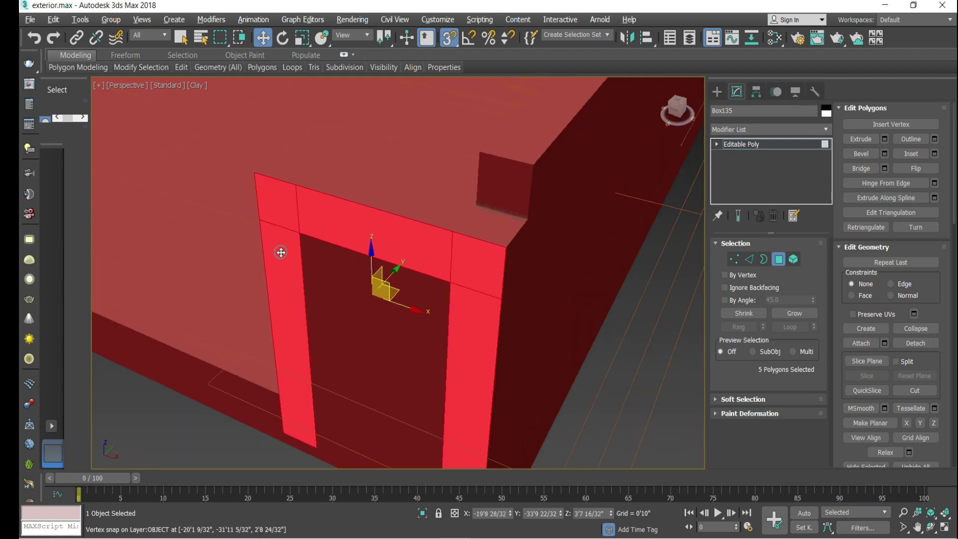
click(884, 139)
double_click(421, 298)
text(7)
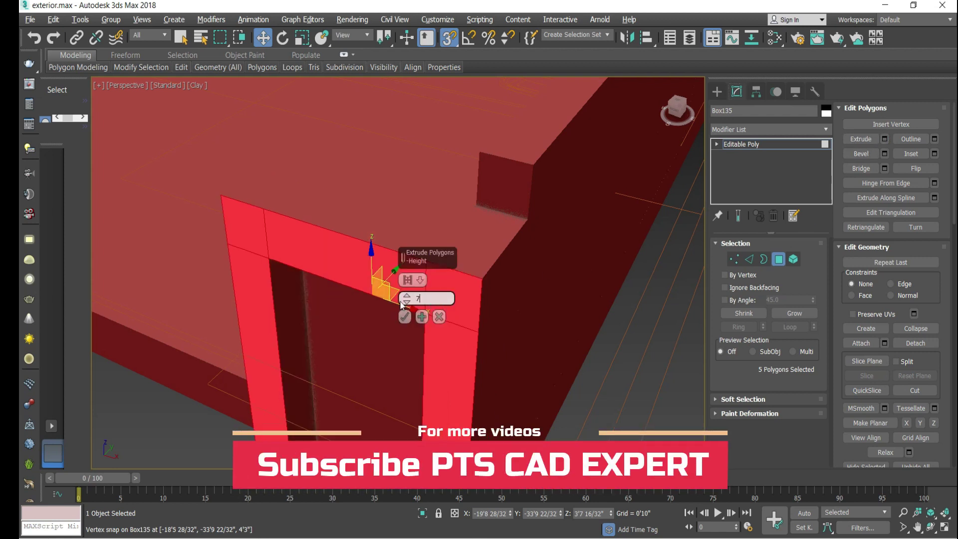
key(Return)
click(457, 334)
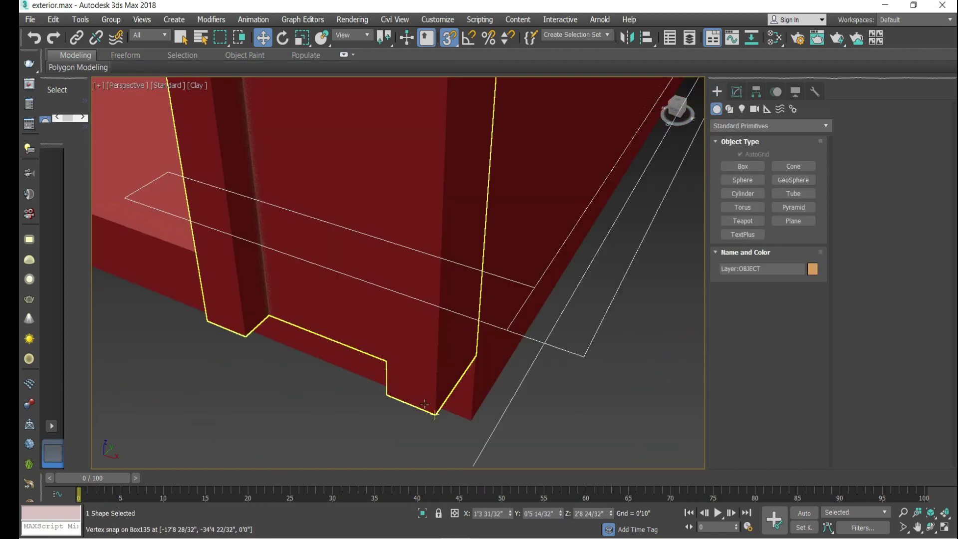
Clone the framed corner post as a copy, snapping its outer foot to the end of the last front wall unit
drag(435, 413, 429, 335)
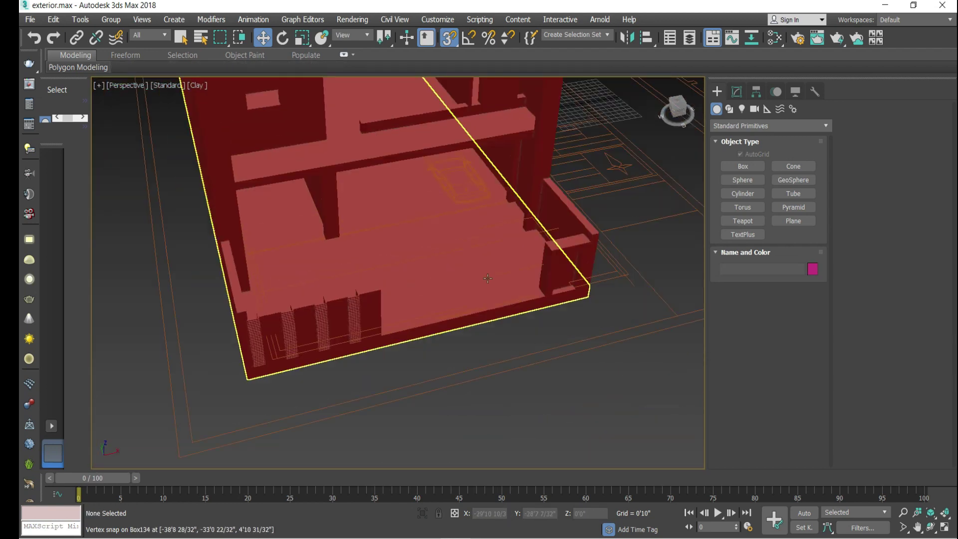
scroll(487, 278, up, 4)
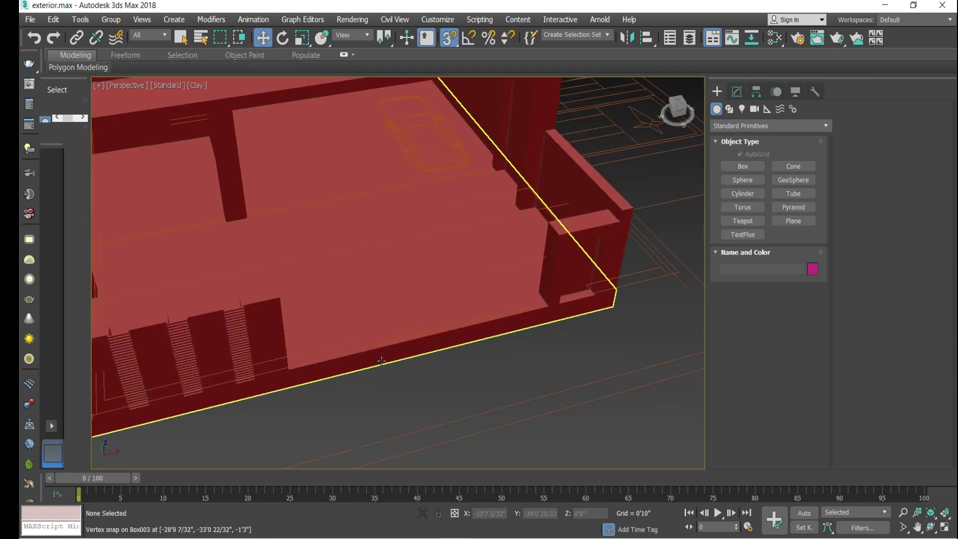
click(559, 303)
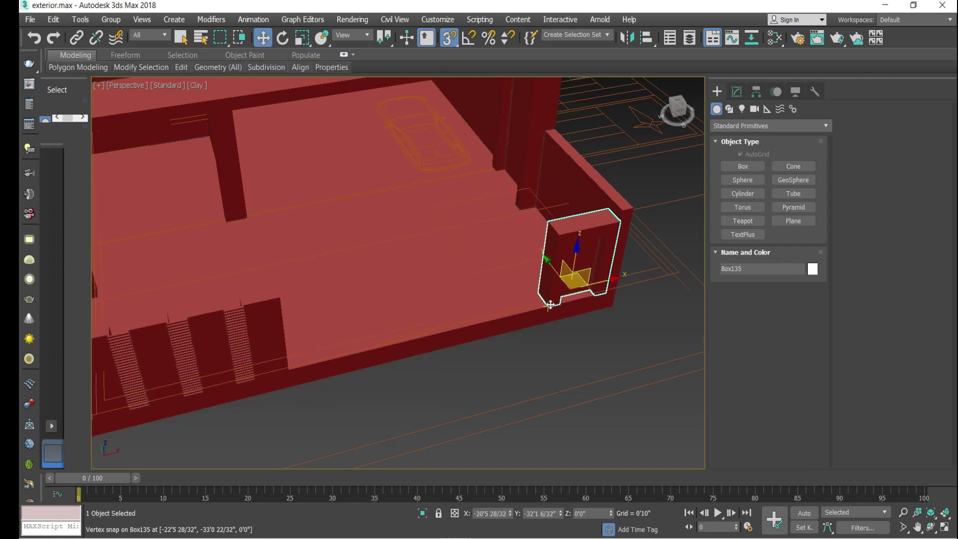
drag(550, 305, 393, 318)
key(ctrl+z)
mouse_move(549, 304)
shift+mouse_down()
mouse_move(449, 299)
mouse_move(294, 354)
mouse_move(289, 371)
shift+mouse_up()
click(444, 237)
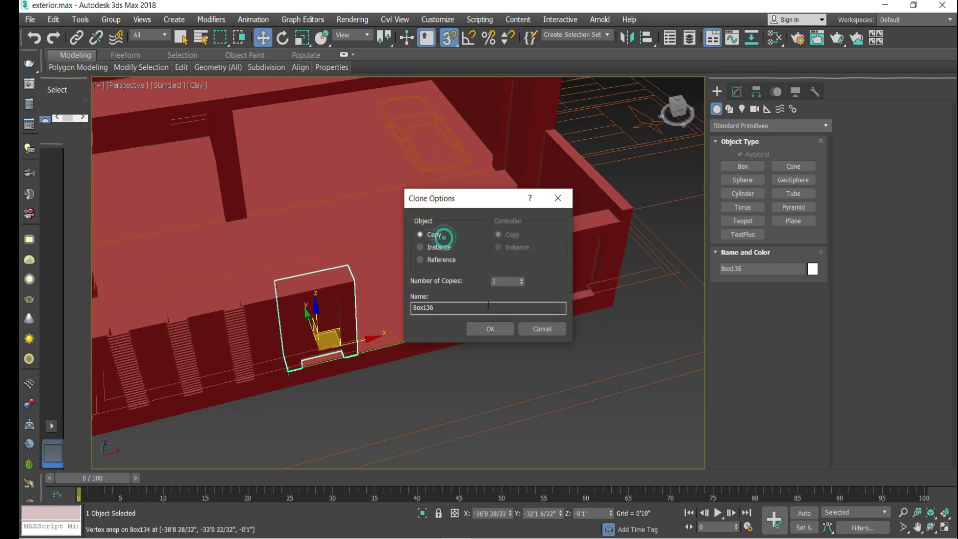
click(496, 329)
click(398, 391)
Open the copied post for vertex editing and show it in the maximized Top view
scroll(319, 325, up, 3)
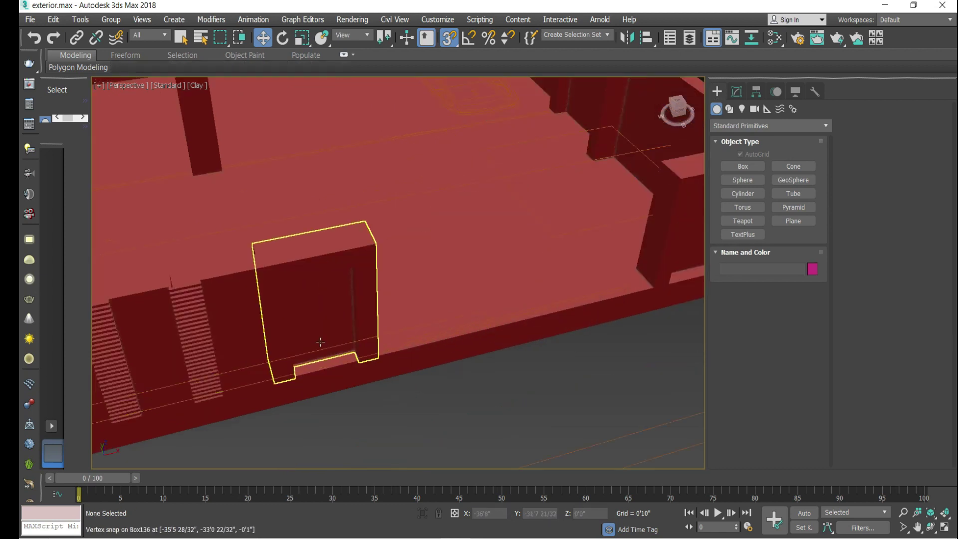
drag(681, 111, 687, 120)
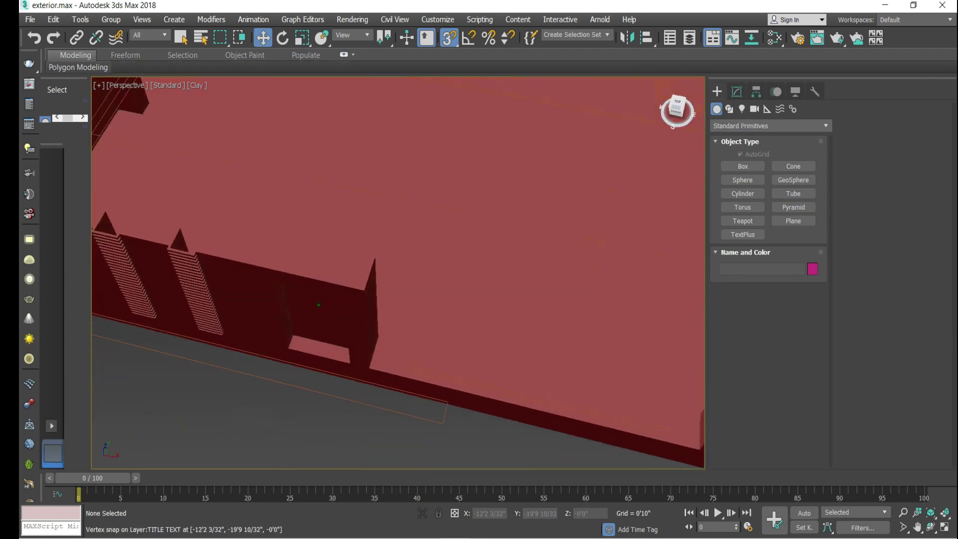
click(302, 305)
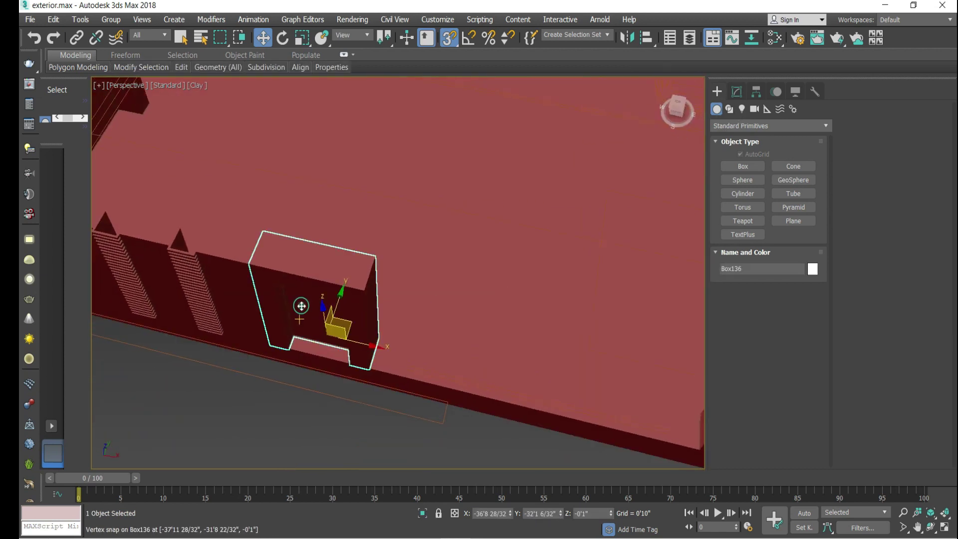
click(736, 91)
click(736, 259)
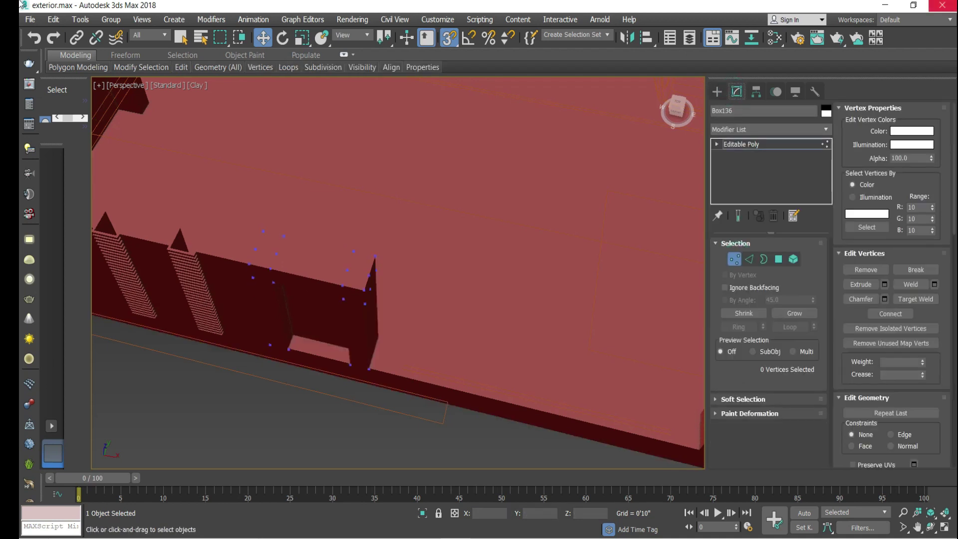
key(alt+w)
click(217, 212)
key(alt+w)
With snapping off, move the vertices of the copied post's gate-side leg about 1'3" along X to widen the post
scroll(438, 269, down, 5)
scroll(402, 280, up, 6)
drag(305, 220, 411, 379)
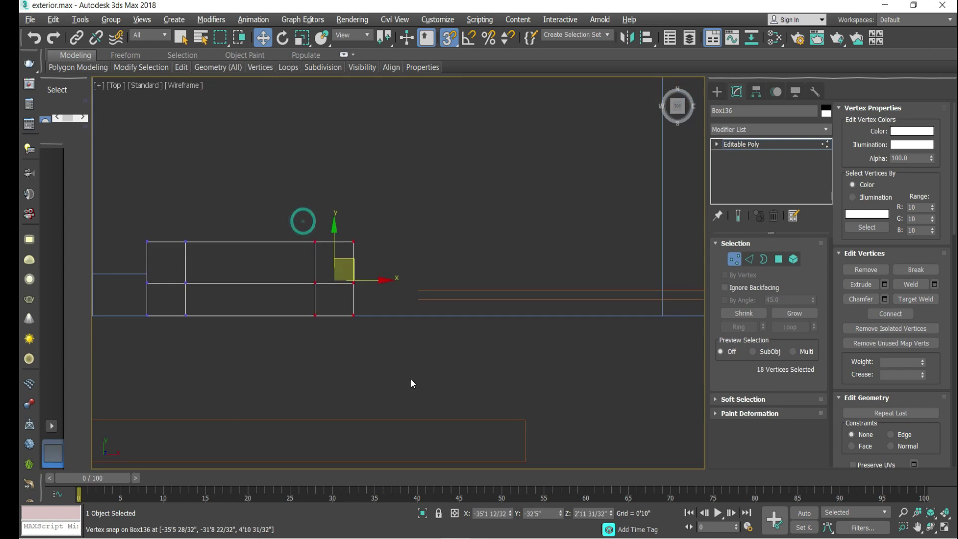
click(441, 44)
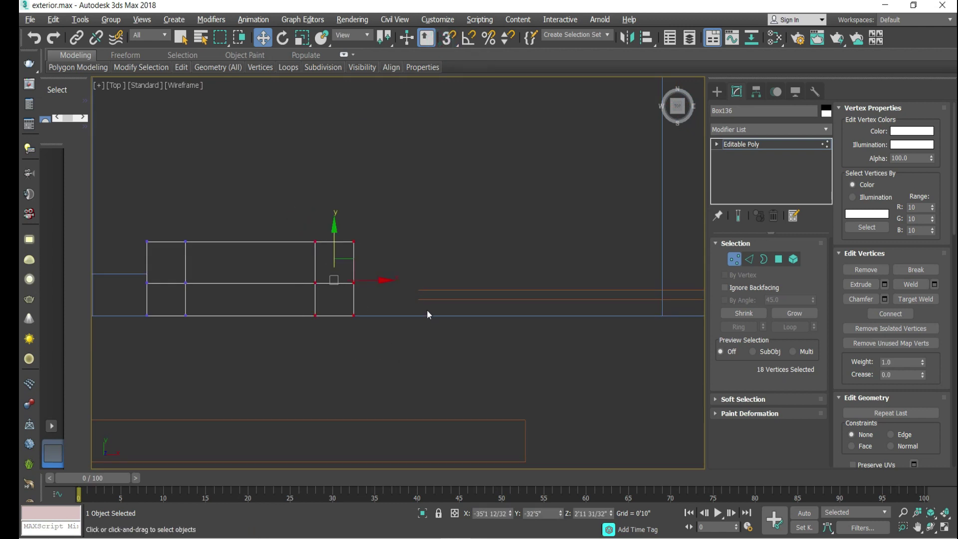
scroll(351, 304, down, 3)
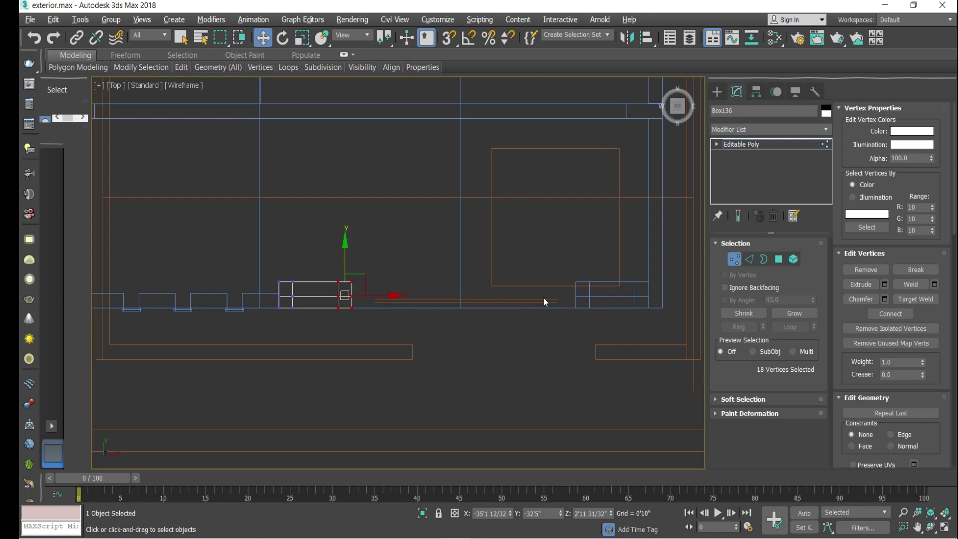
scroll(543, 298, up, 2)
scroll(291, 312, up, 2)
drag(276, 286, 321, 286)
scroll(320, 287, up, 4)
scroll(290, 277, down, 4)
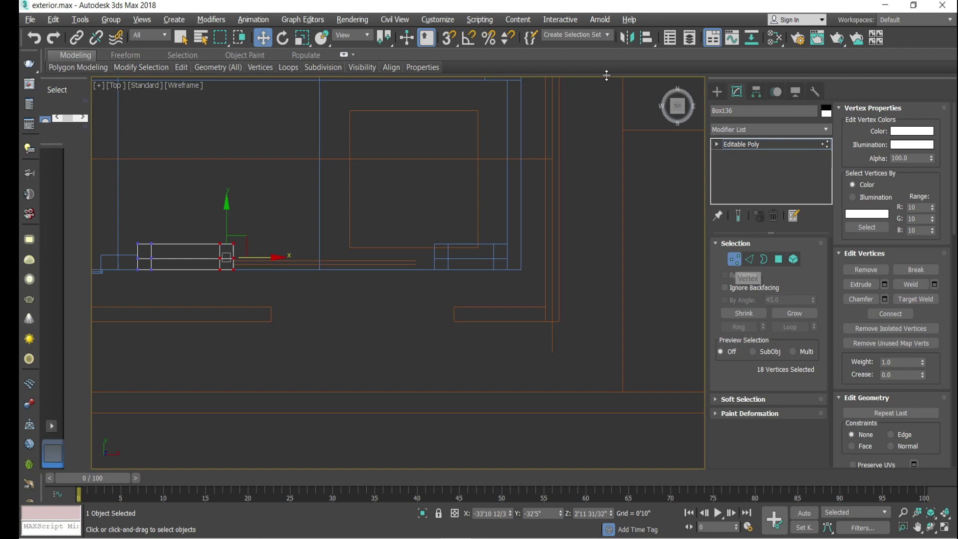
click(497, 245)
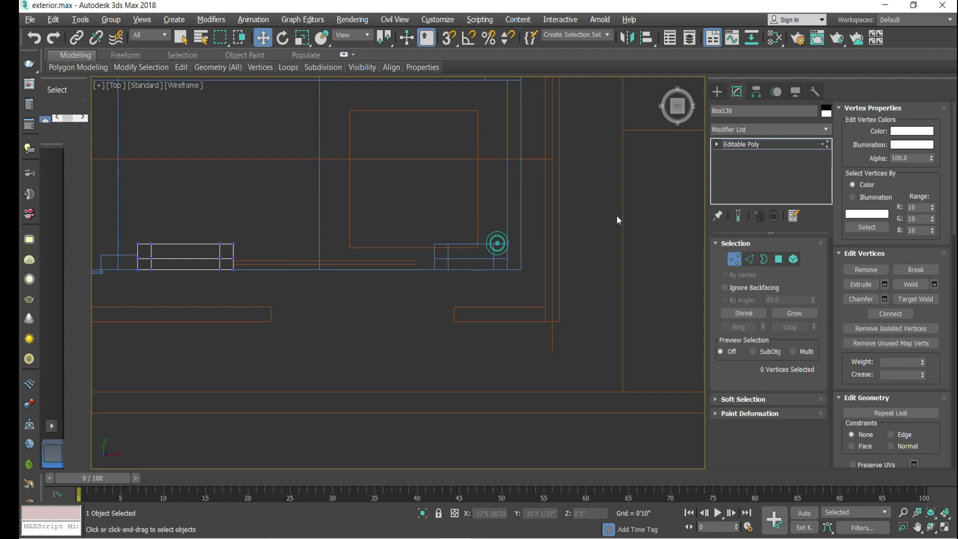
Open the framed corner post for vertex editing and select the vertices of its gate-side leg
click(716, 91)
scroll(433, 262, up, 2)
click(434, 266)
click(736, 91)
drag(389, 216, 464, 300)
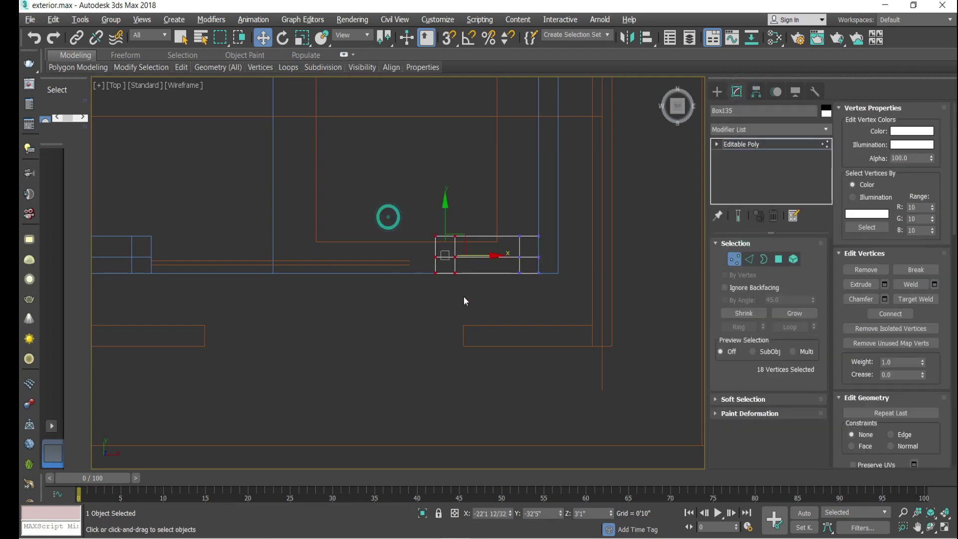
click(464, 299)
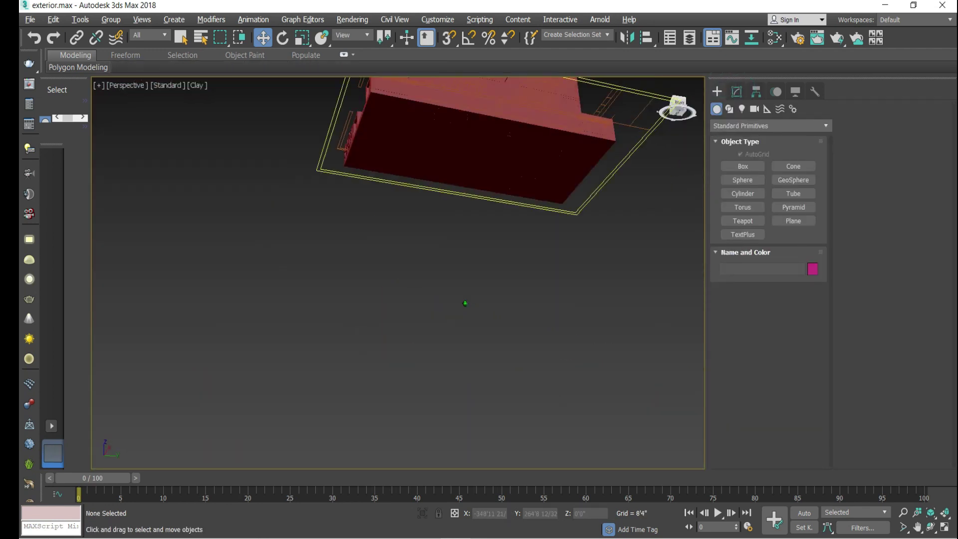
Save the scene file
alt+middle_drag(465, 304, 514, 332)
scroll(521, 335, down, 3)
key(ctrl+s)
Draw a box about 13'7" long, 17' wide and 13'9" high on the ground in front of the house
scroll(521, 335, up, 5)
alt+middle_drag(444, 349, 478, 336)
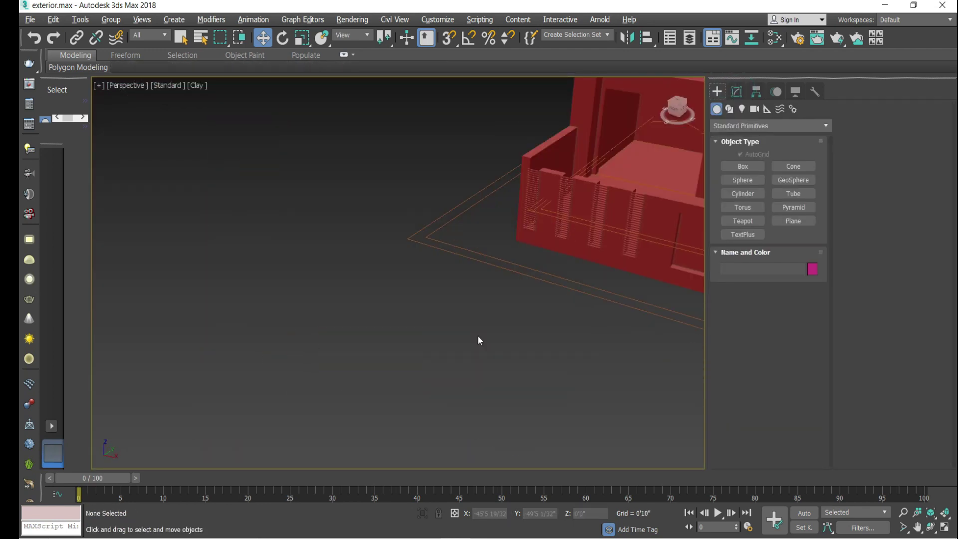
scroll(321, 363, down, 5)
scroll(321, 364, up, 6)
scroll(356, 365, down, 5)
scroll(409, 287, up, 2)
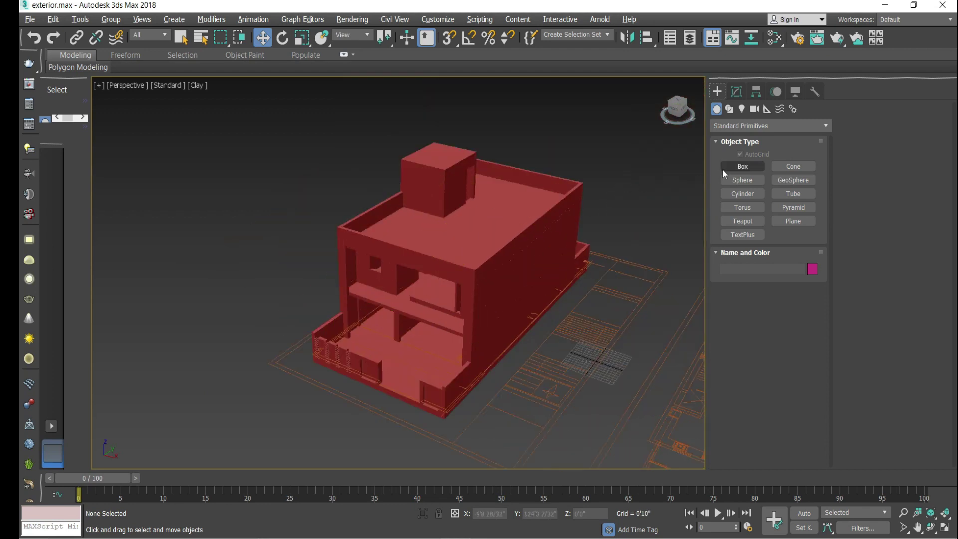
click(723, 167)
scroll(349, 384, up, 3)
drag(351, 388, 358, 457)
click(361, 364)
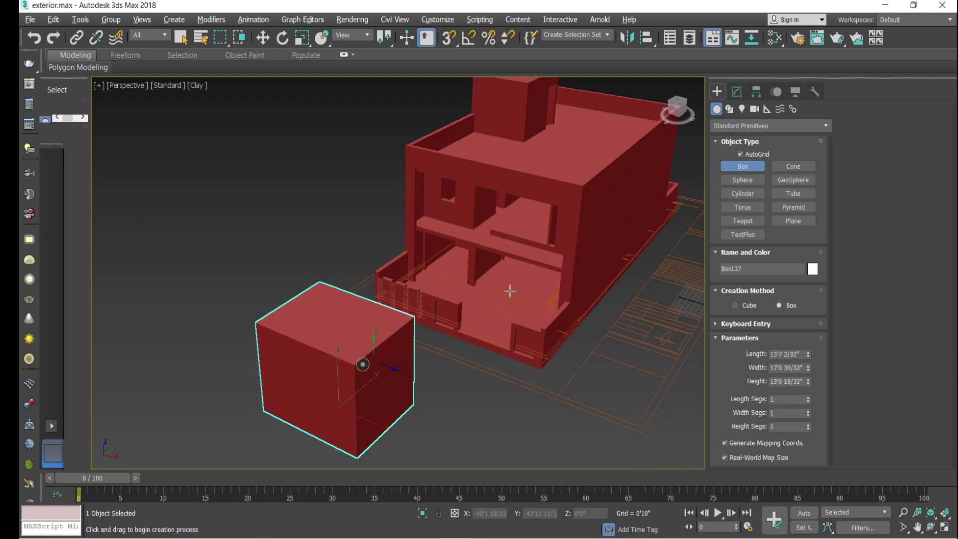
Set the new box to 4'9" length, 5'6" width and 10' height
click(737, 92)
mouse_move(808, 261)
mouse_down()
mouse_move(791, 273)
mouse_move(803, 269)
mouse_up()
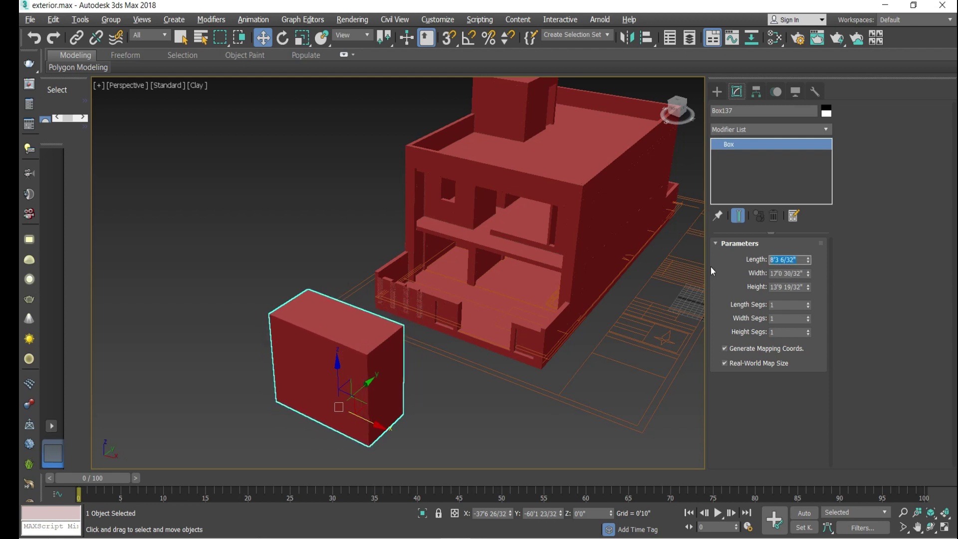
text(4'9)
key(Return)
key(Tab)
text(5')
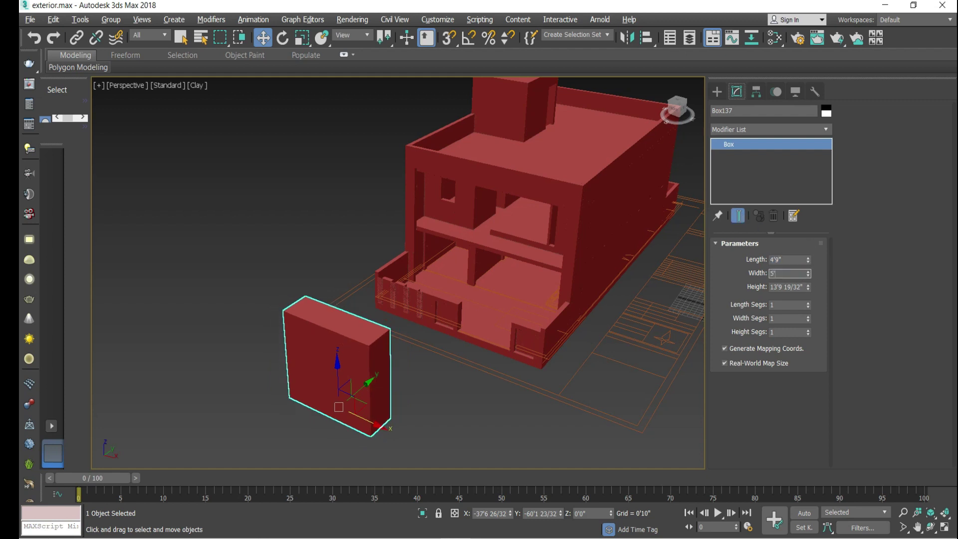
text(6)
key(Return)
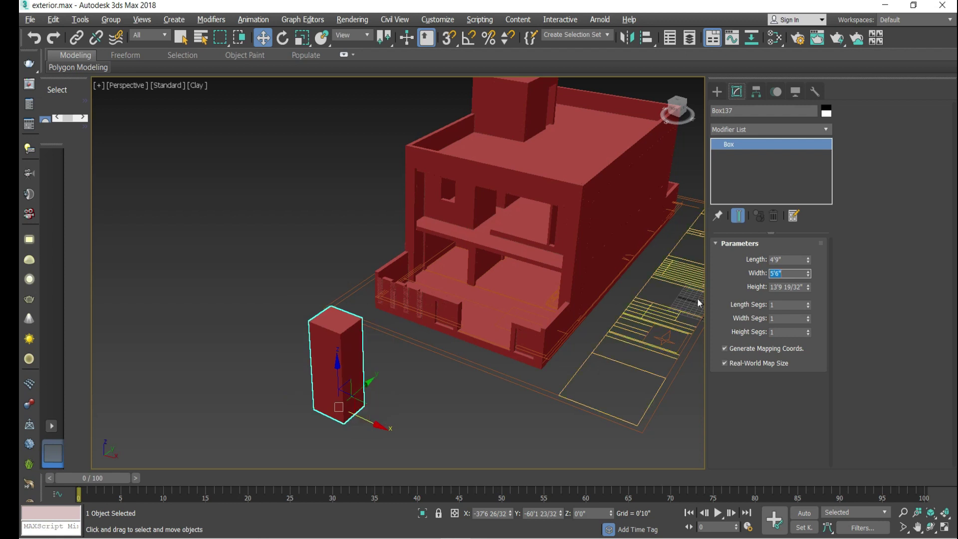
key(Tab)
text(10')
key(Return)
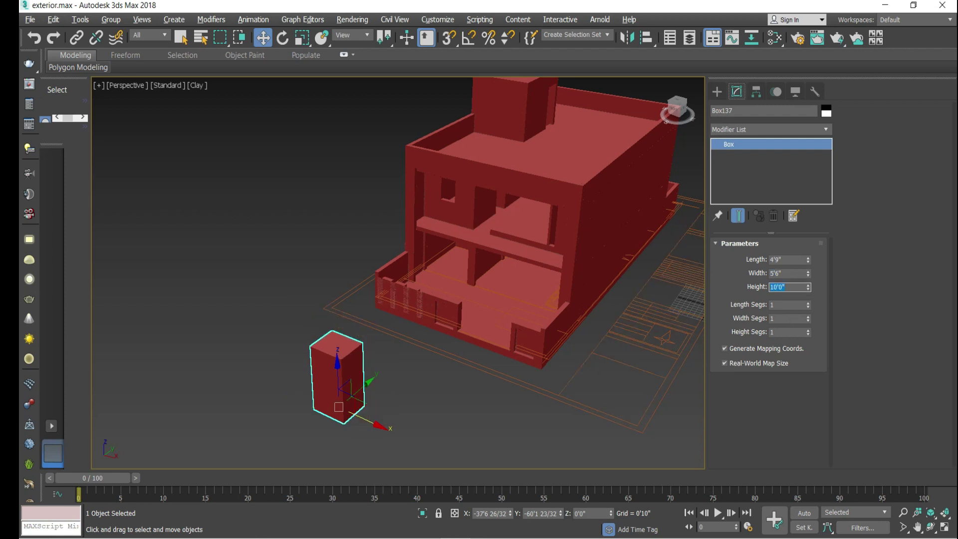
Convert the resized box in front of the house to an Editable Poly
scroll(349, 401, up, 5)
middle_drag(347, 399, 454, 351)
scroll(302, 412, down, 2)
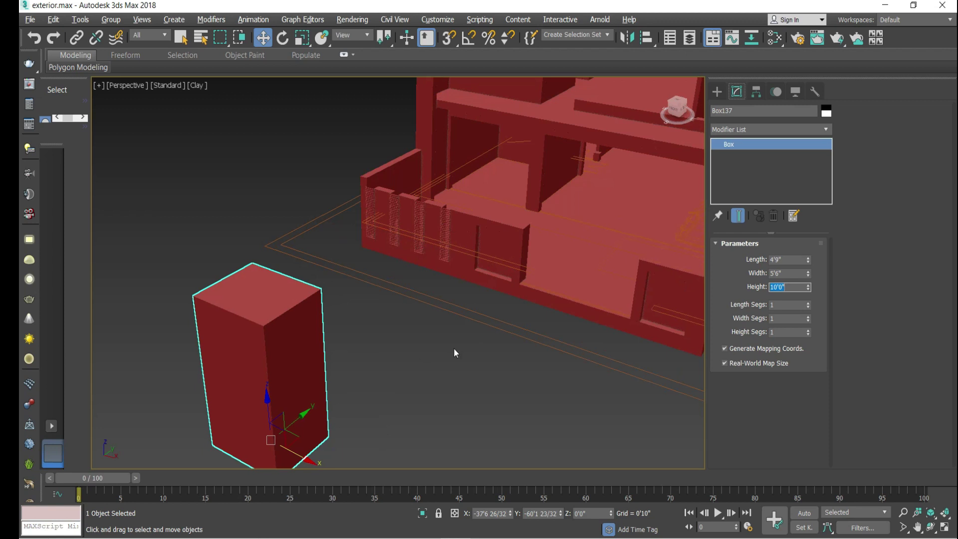
scroll(451, 352, up, 2)
right_click(339, 348)
mouse_move(359, 470)
click(496, 481)
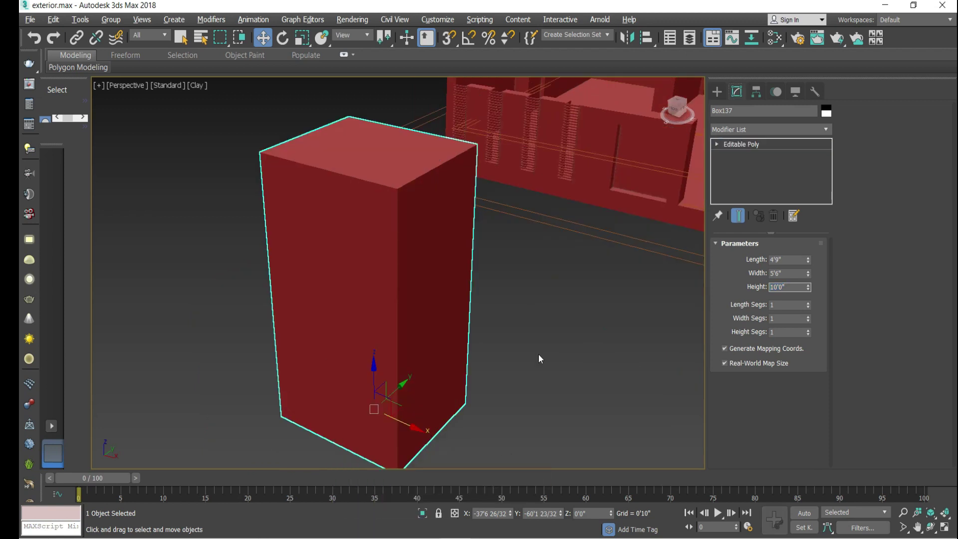
Extrude the top polygon of the box upward by 9"
scroll(475, 302, down, 3)
click(779, 259)
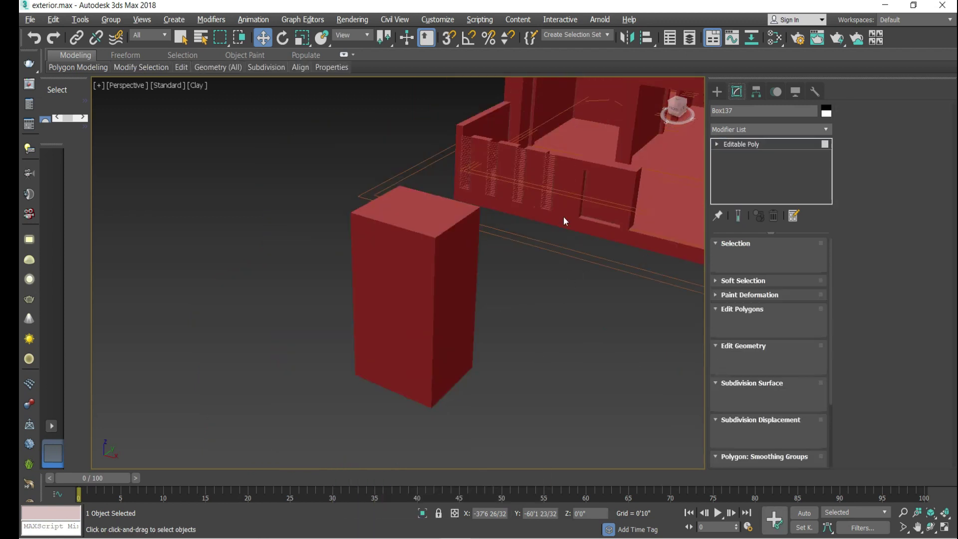
click(429, 222)
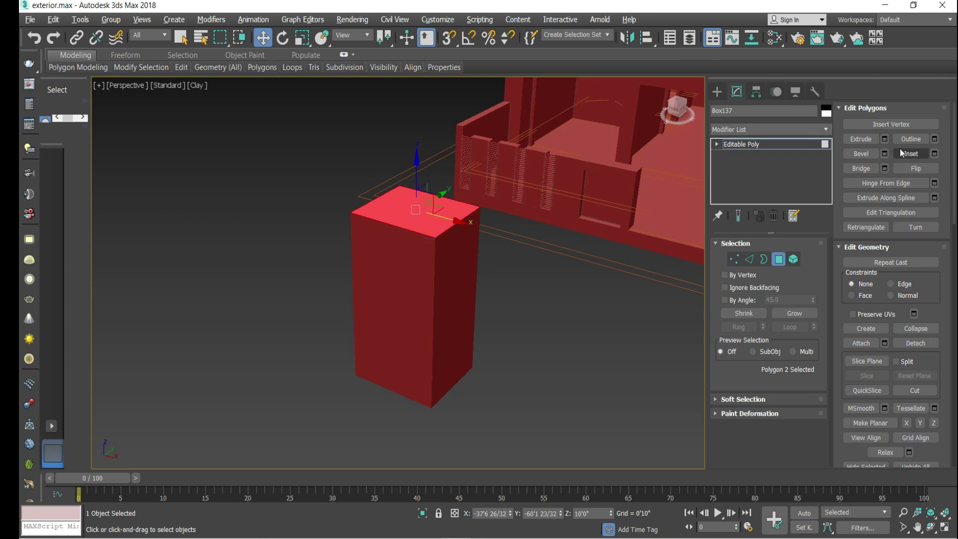
click(885, 139)
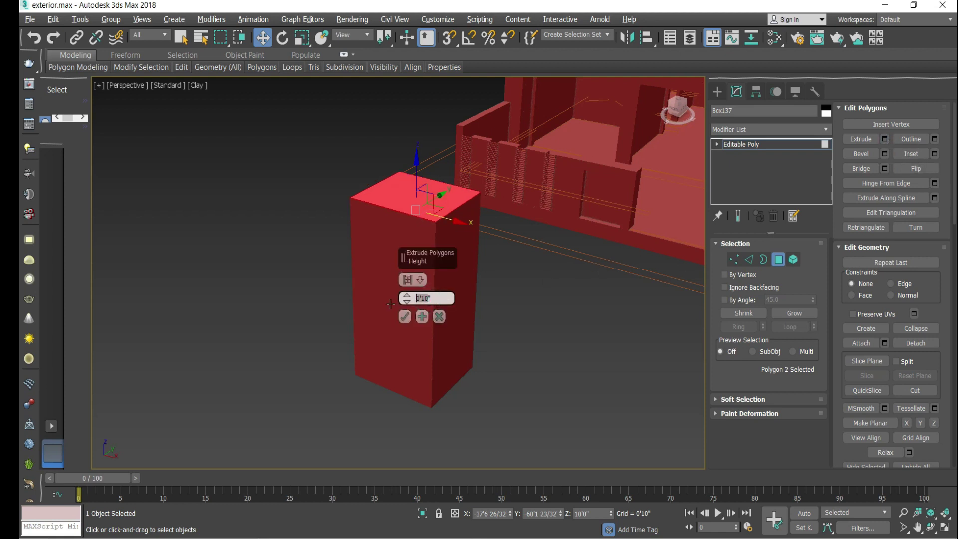
key(Return)
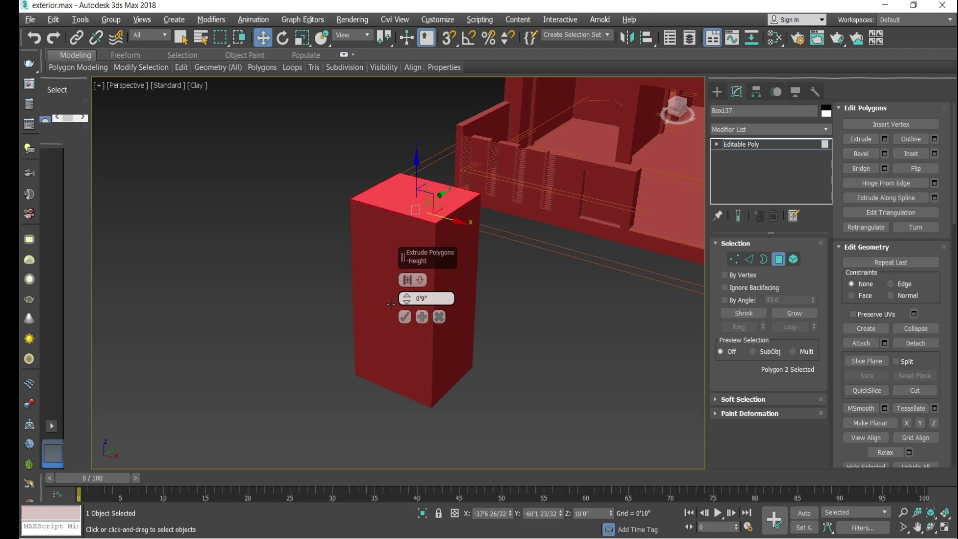
click(405, 317)
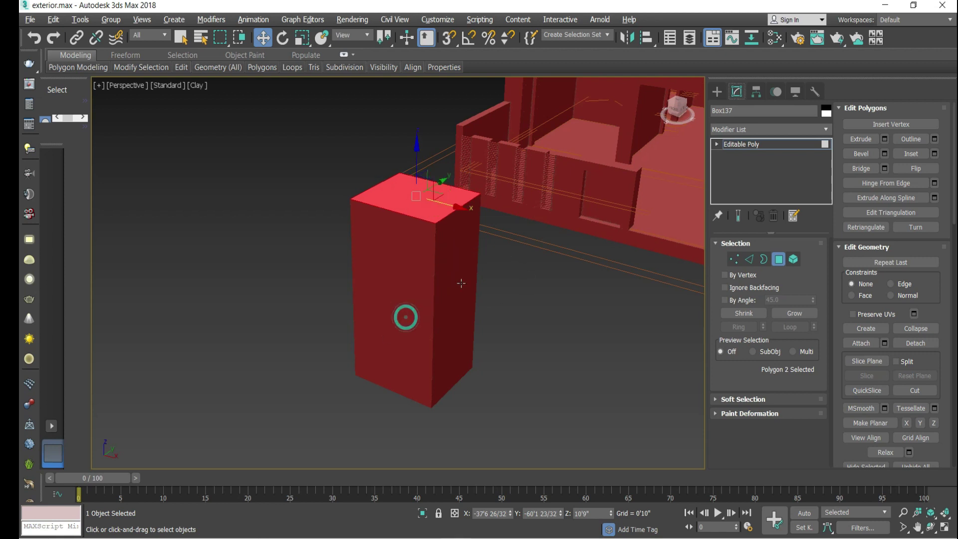
Extrude both polygons on the box's +X side, including the upper strip, by 9"
click(456, 280)
ctrl+click(460, 218)
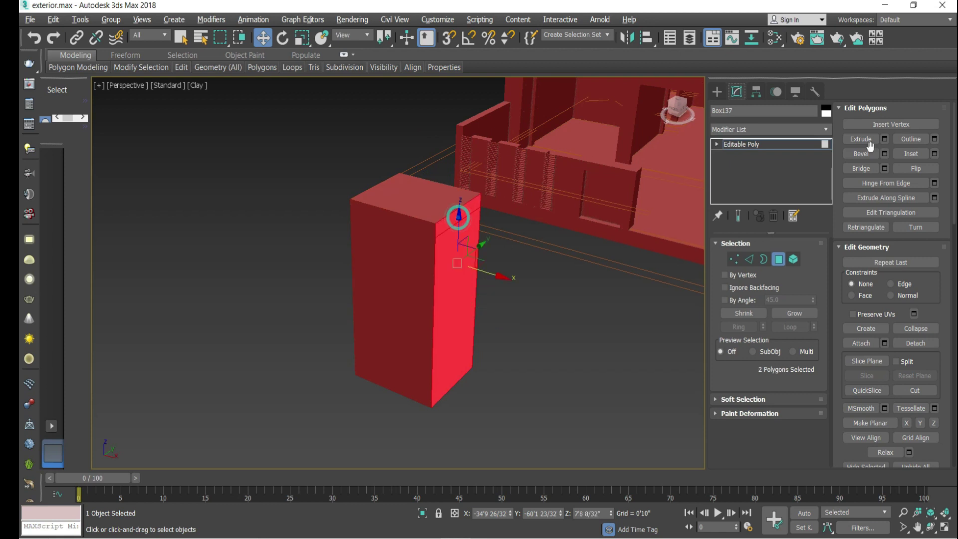
click(884, 140)
click(405, 318)
Extrude the two polygons on the box's opposite, -X side outward by 9"
click(677, 101)
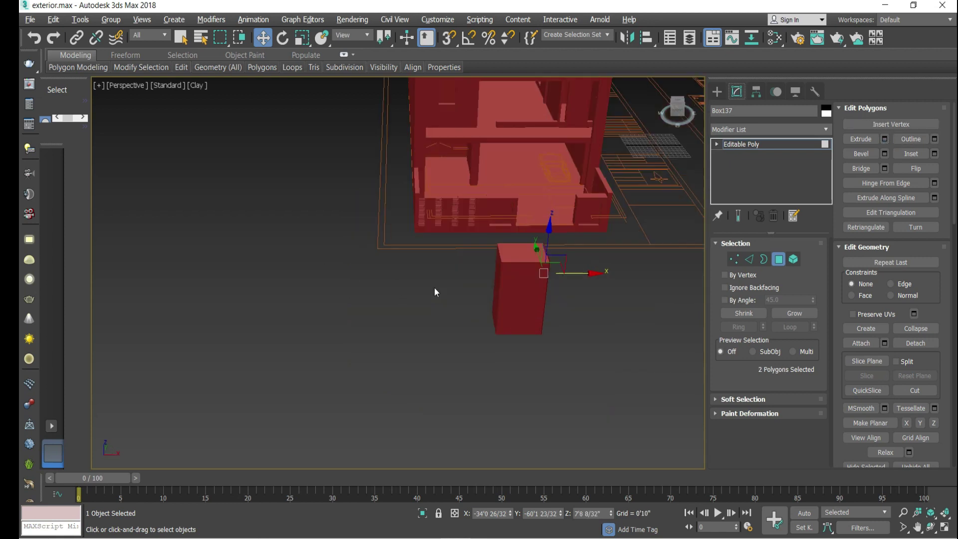
scroll(491, 280, up, 3)
click(490, 265)
scroll(486, 249, up, 5)
ctrl+click(484, 241)
click(885, 138)
click(439, 317)
click(496, 272)
ctrl+click(483, 309)
click(480, 289)
ctrl+click(492, 249)
click(885, 139)
click(405, 318)
Extrude the three polygons on the underside of the box downward by 9"
drag(677, 116, 677, 113)
scroll(489, 200, up, 5)
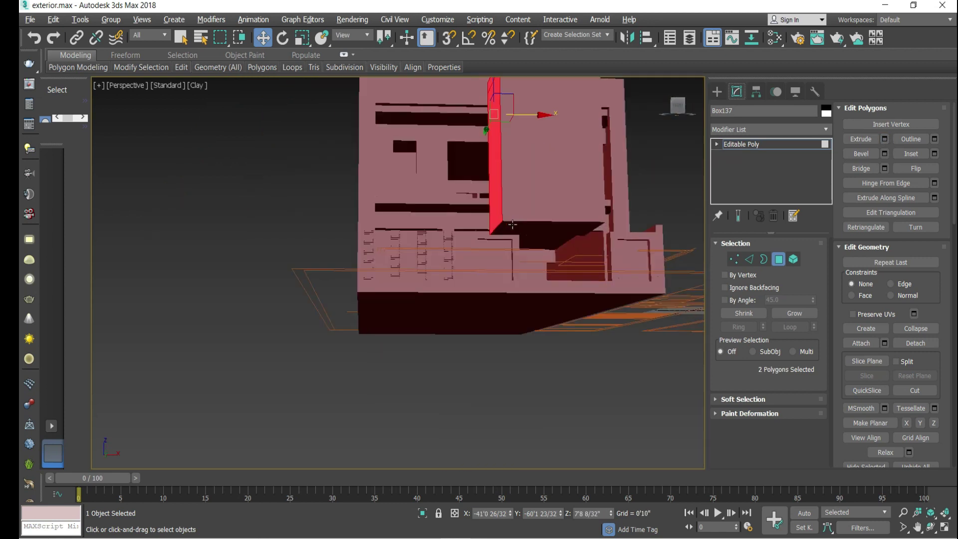
click(471, 231)
ctrl+click(573, 232)
ctrl+click(674, 232)
click(885, 139)
click(405, 317)
Bridge the large inner polygons on the front and back of the box to cut an opening through it
scroll(331, 385, down, 6)
scroll(361, 354, up, 3)
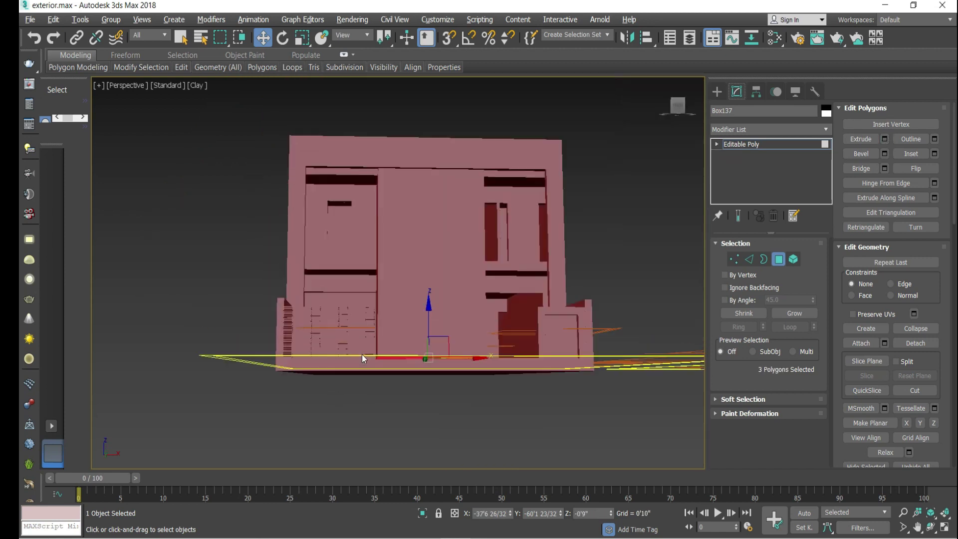
scroll(379, 369, down, 3)
drag(678, 108, 687, 118)
scroll(567, 200, down, 4)
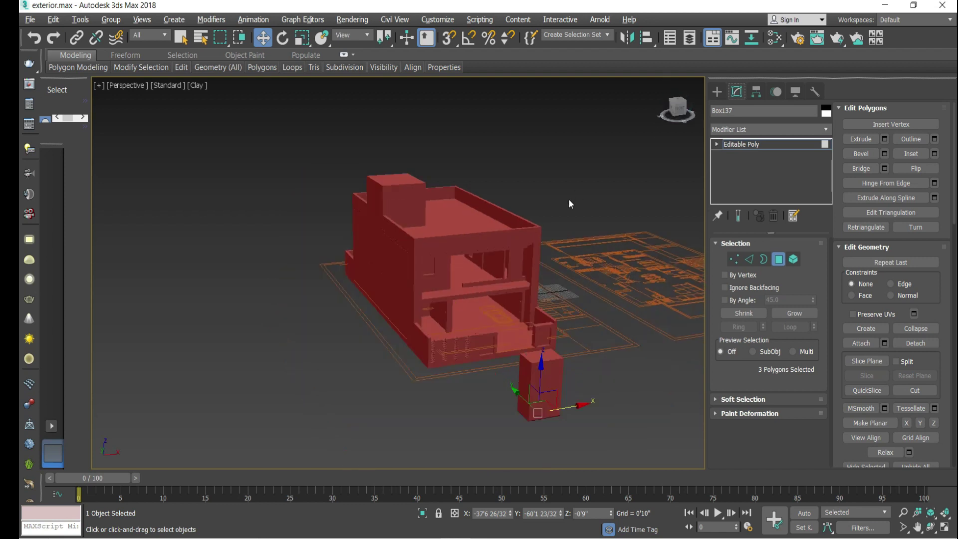
scroll(569, 316, up, 4)
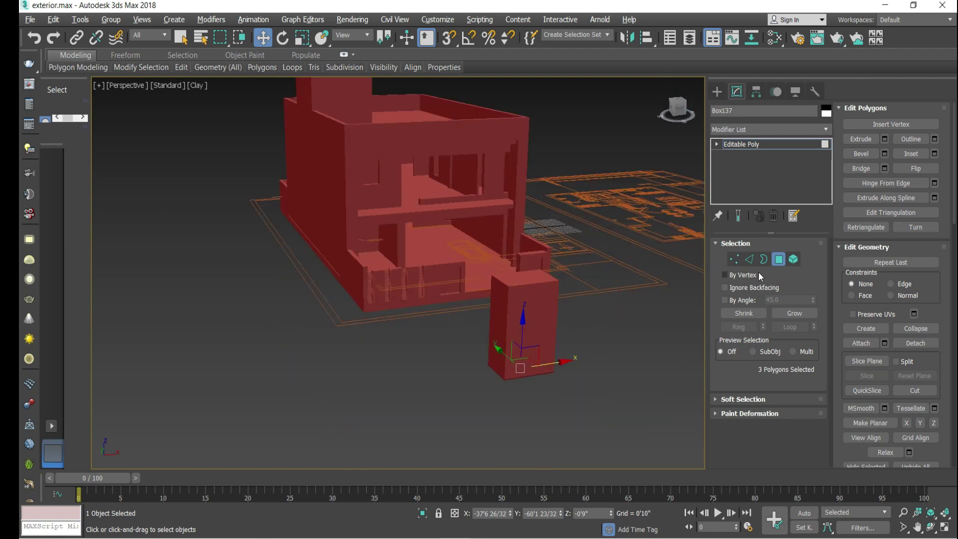
click(533, 320)
drag(676, 107, 692, 115)
scroll(610, 187, up, 3)
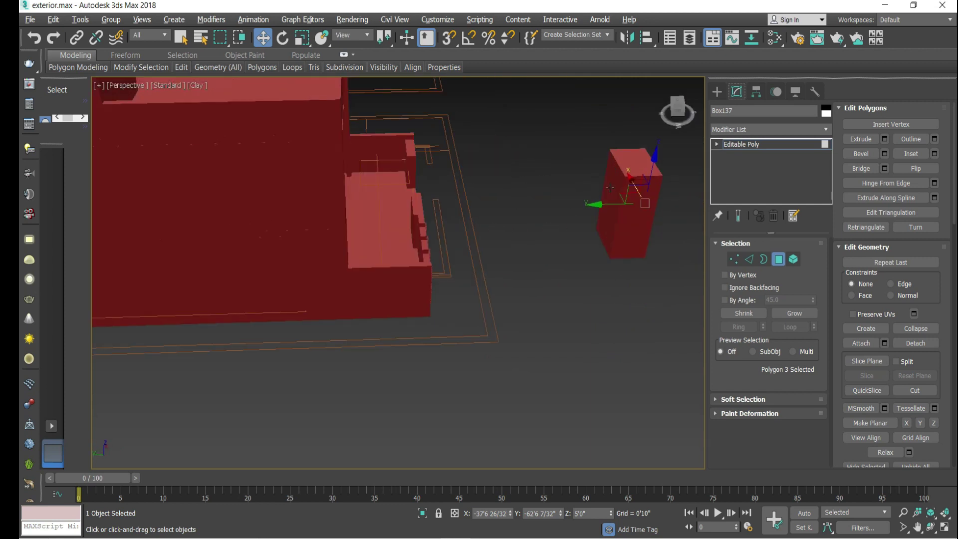
ctrl+click(610, 187)
click(884, 168)
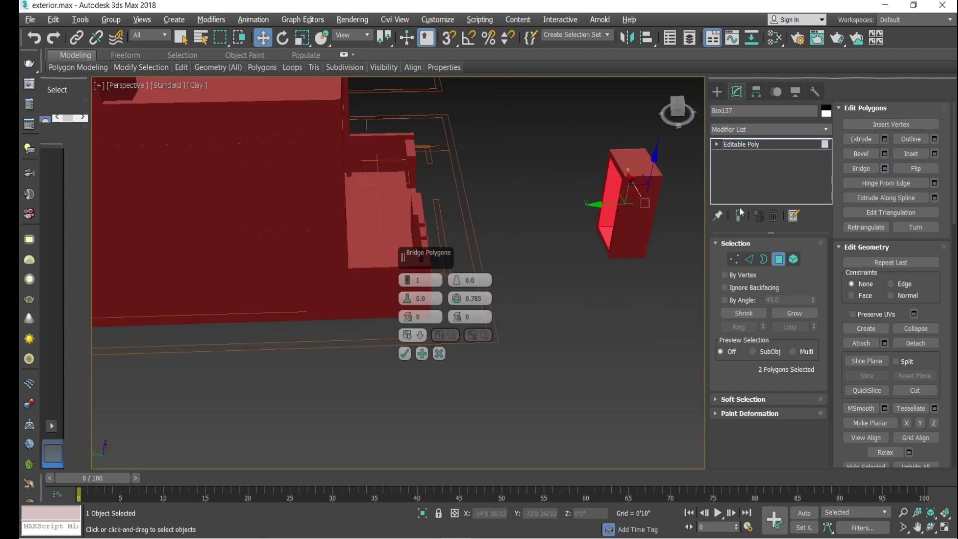
click(404, 353)
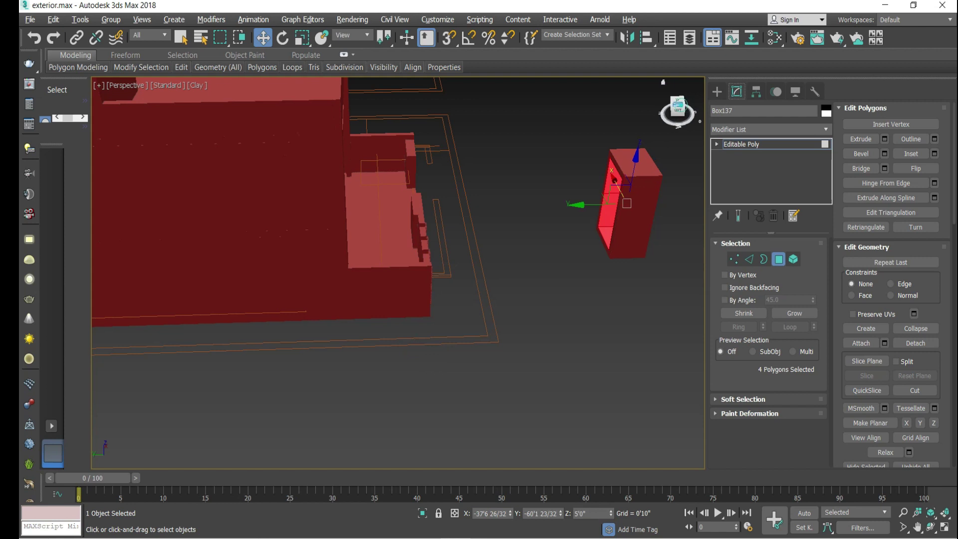
Remove the eight short edges at the four corners of the frame's front face to merge it into one polygon
click(681, 109)
scroll(554, 219, down, 5)
scroll(467, 267, up, 8)
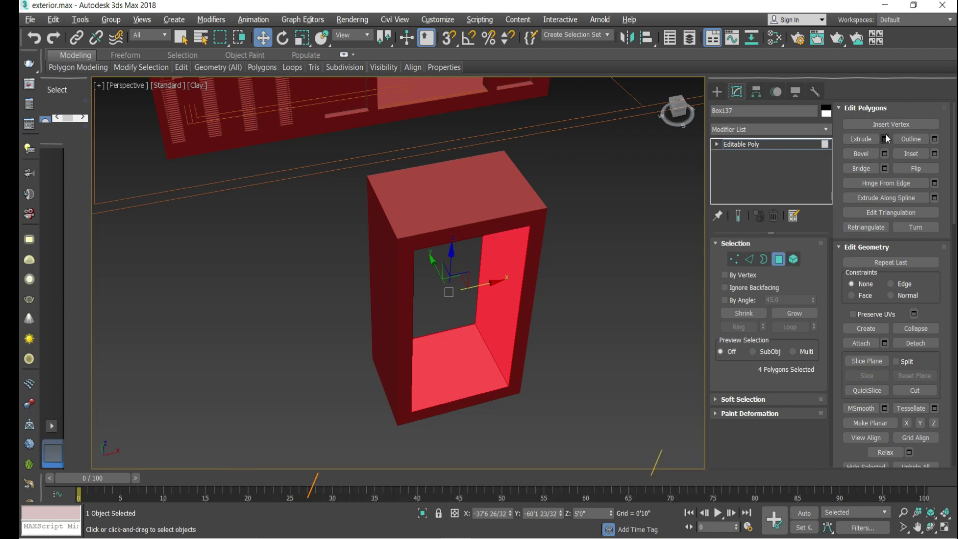
click(749, 259)
scroll(541, 220, up, 5)
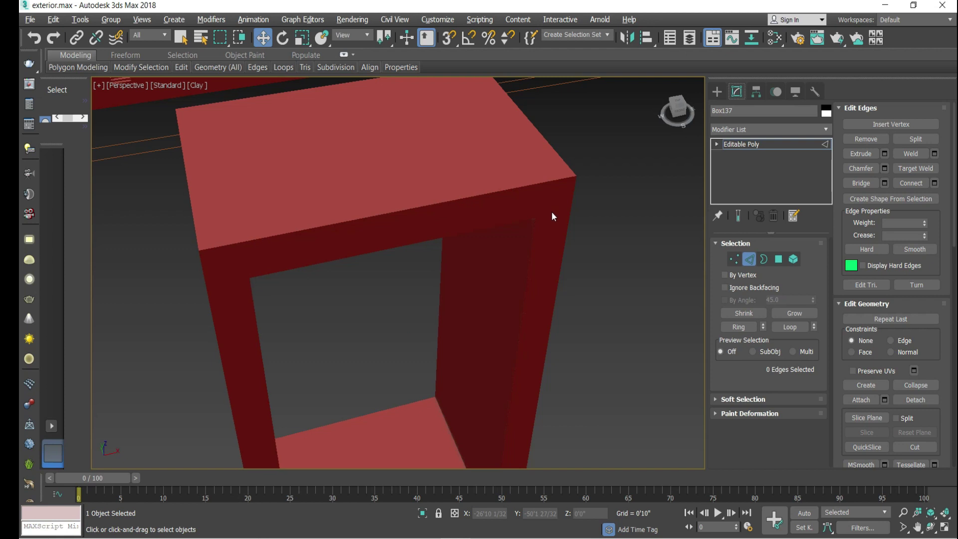
click(552, 211)
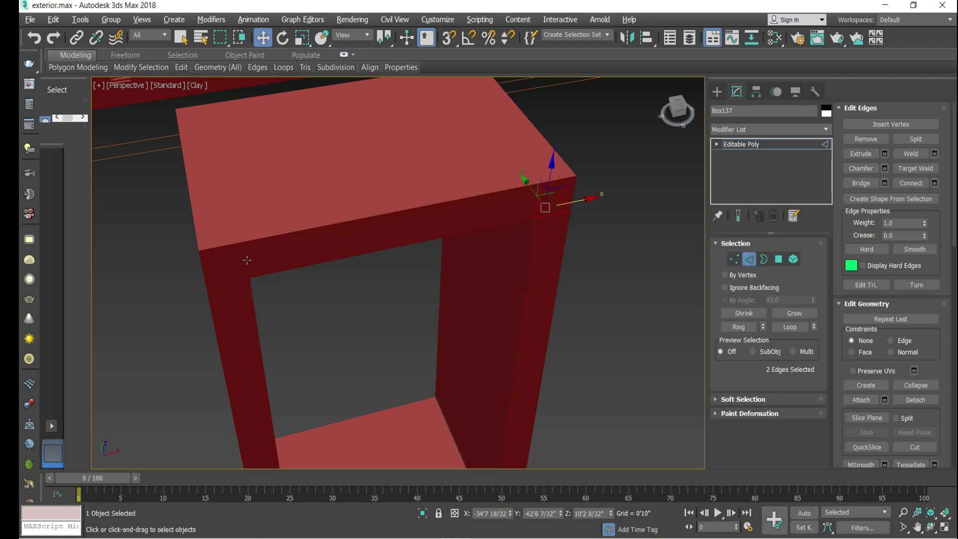
ctrl+click(243, 277)
scroll(239, 275, down, 5)
scroll(365, 354, up, 5)
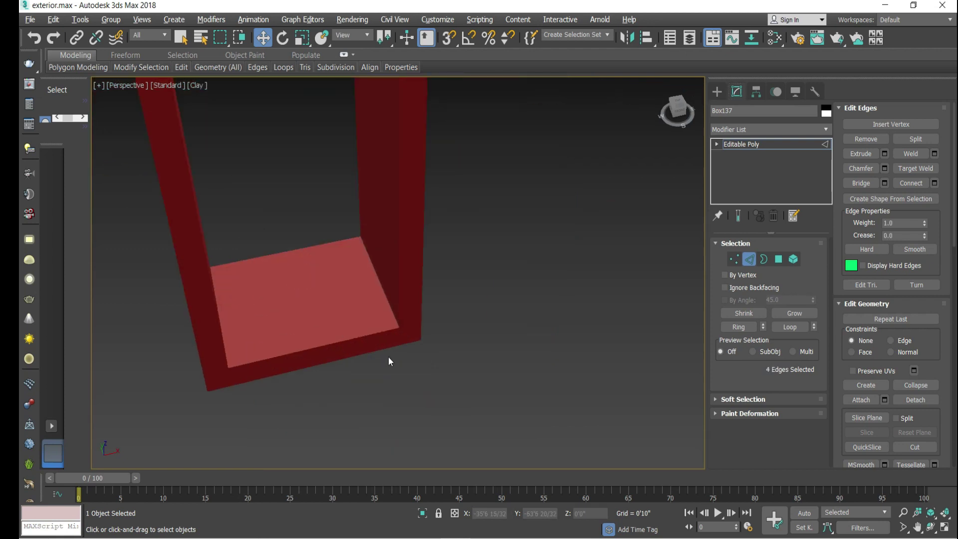
ctrl+click(402, 333)
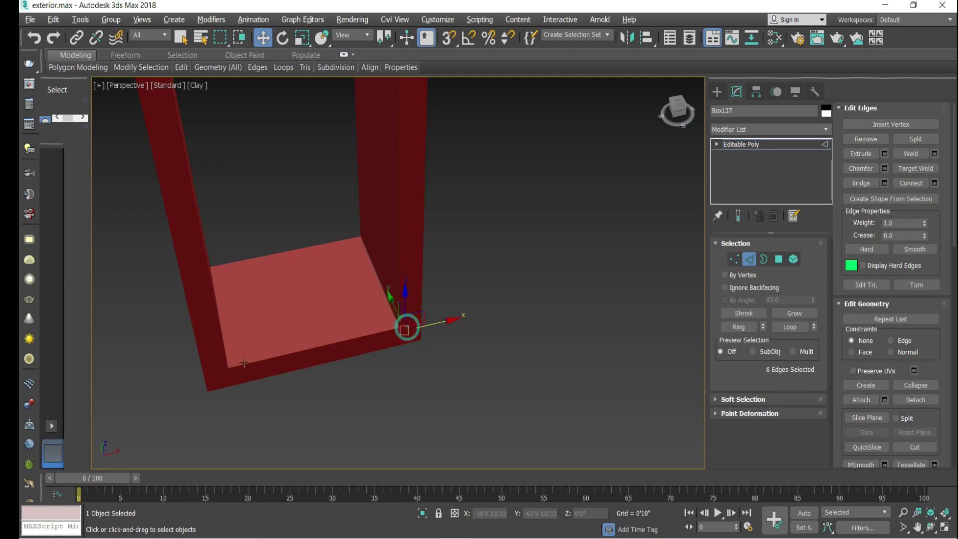
click(227, 376)
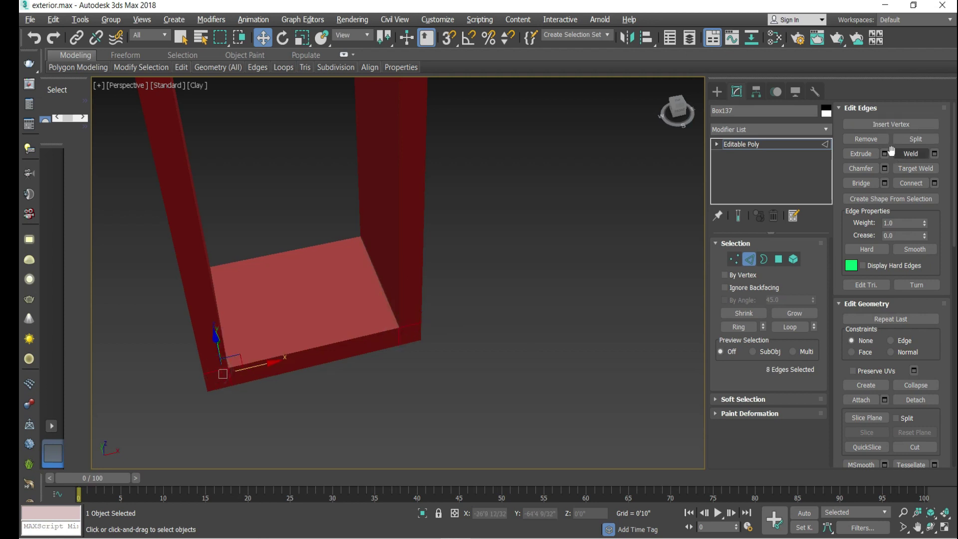
click(627, 248)
scroll(627, 248, down, 5)
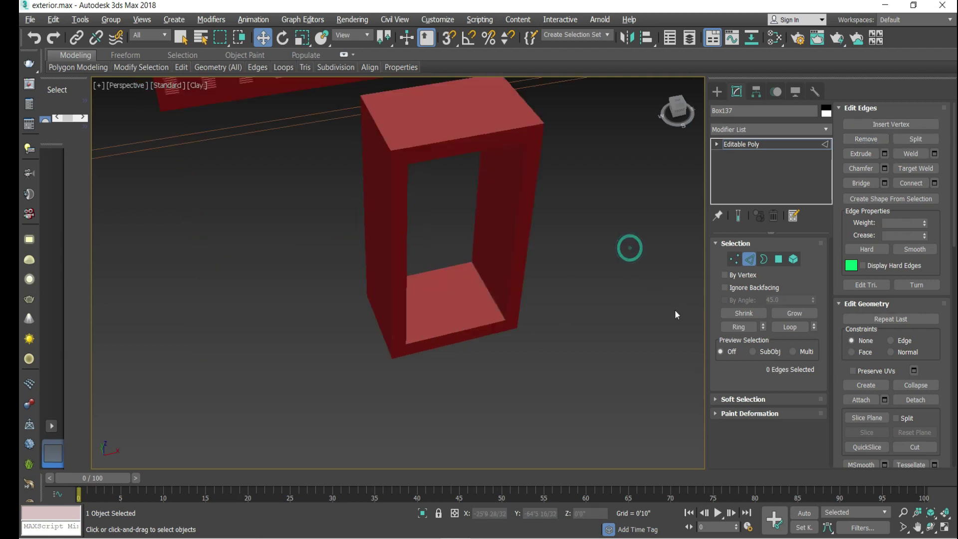
Extrude the merged polygon on the hollow frame's front face outward by 2'0"
scroll(573, 220, up, 3)
scroll(597, 205, up, 2)
click(778, 259)
click(602, 210)
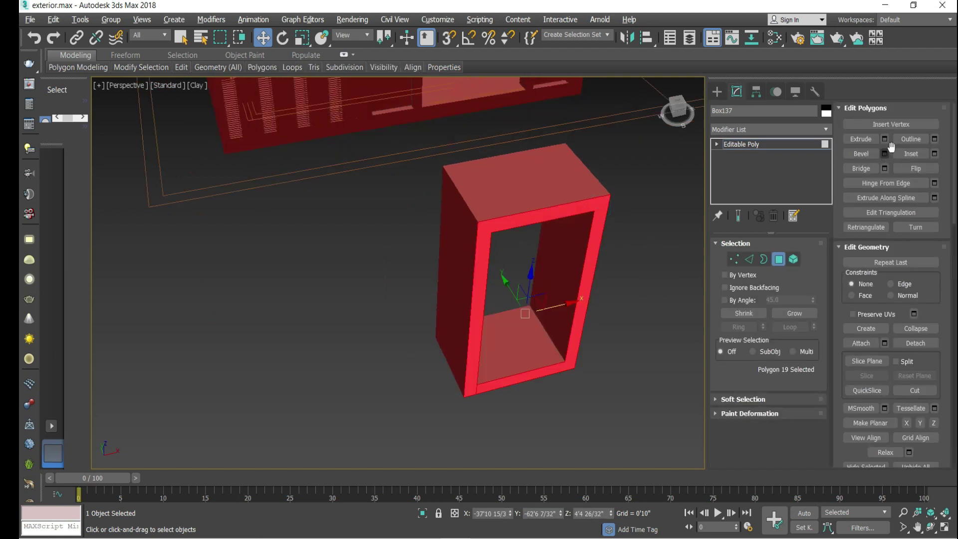
click(883, 139)
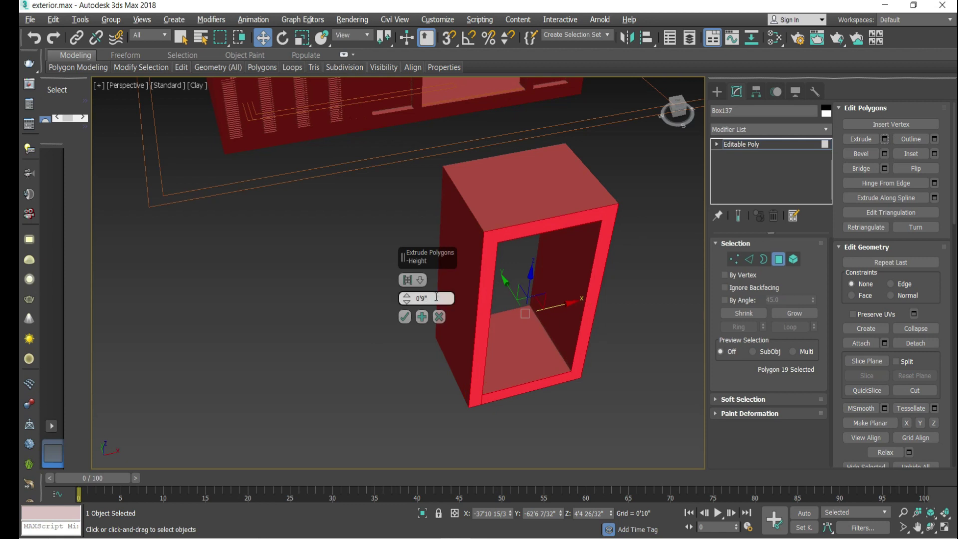
text(2)
key(Return)
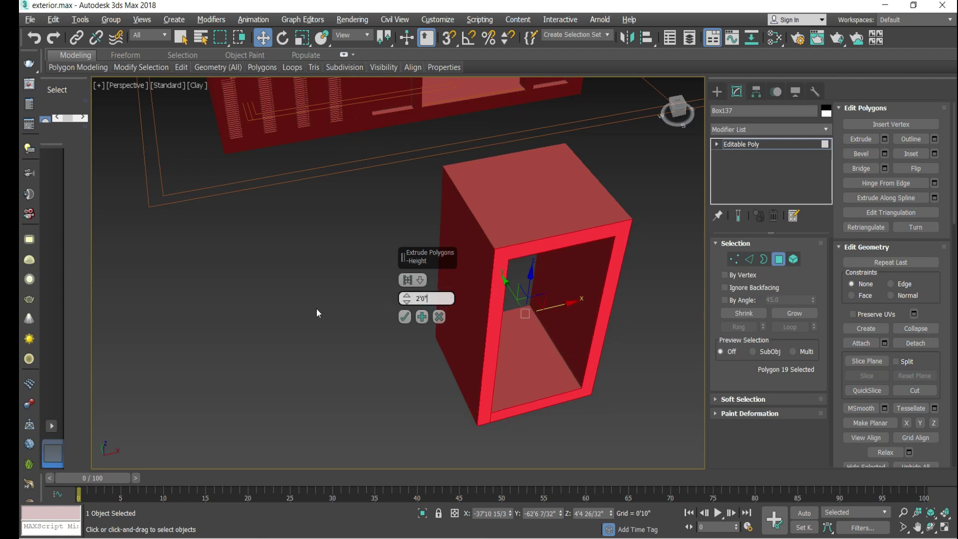
click(405, 317)
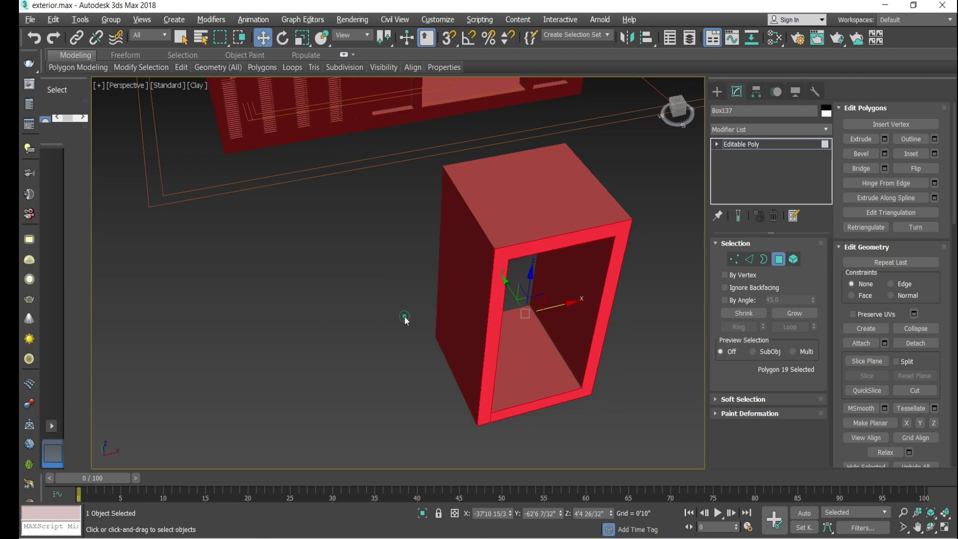
Move the vertices at the frame's front right corner backward in plan so the front face slants
click(733, 263)
key(alt+w)
click(333, 226)
key(alt+w)
scroll(522, 287, down, 9)
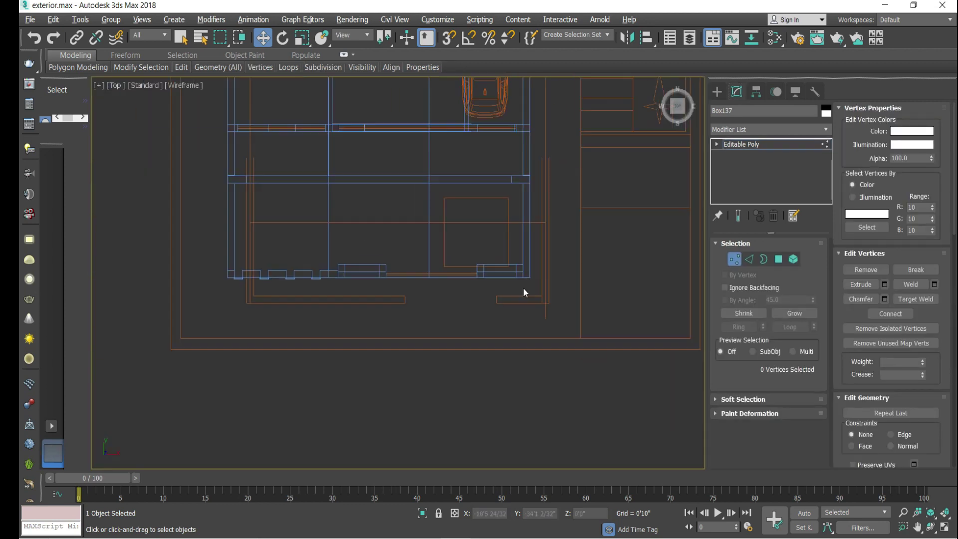
scroll(451, 420, up, 2)
scroll(493, 359, up, 4)
drag(451, 372, 466, 289)
scroll(505, 383, up, 1)
scroll(484, 320, up, 5)
click(594, 259)
click(717, 92)
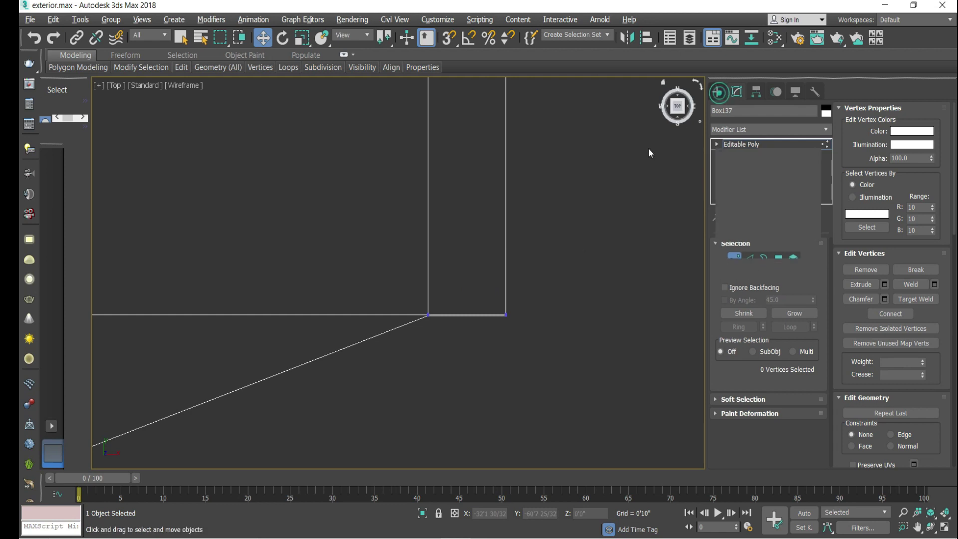
click(635, 155)
key(alt+w)
click(612, 393)
key(alt+w)
scroll(392, 286, down, 5)
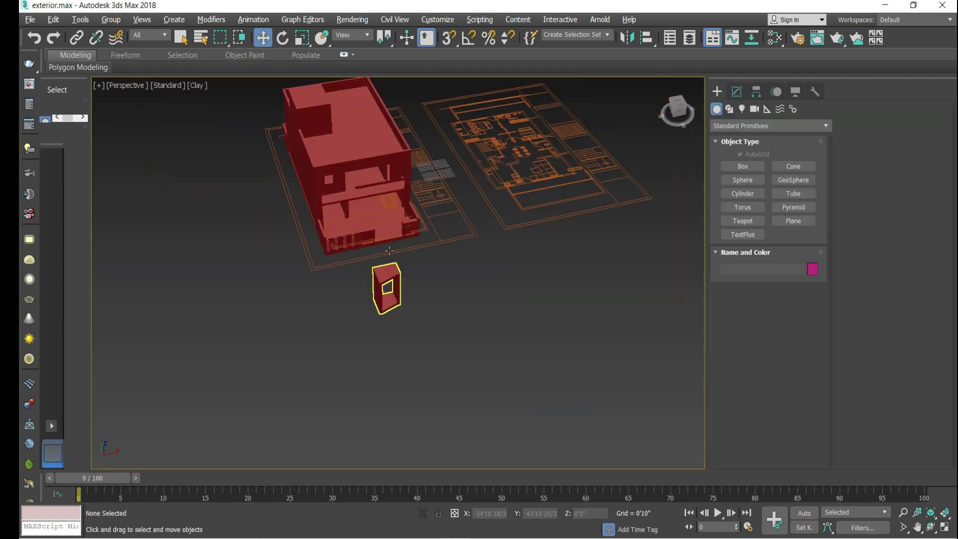
scroll(387, 287, up, 8)
scroll(405, 287, down, 5)
Align the vertices at the frame's front right corner so the slanted edge runs straight to the outer corner
key(alt+w)
click(325, 196)
key(alt+w)
key(1)
scroll(423, 343, up, 4)
scroll(449, 299, up, 5)
drag(424, 290, 663, 278)
scroll(313, 261, down, 6)
scroll(644, 277, up, 3)
scroll(642, 278, up, 2)
scroll(661, 278, up, 4)
drag(508, 302, 480, 304)
scroll(532, 269, down, 5)
scroll(587, 278, down, 3)
click(717, 92)
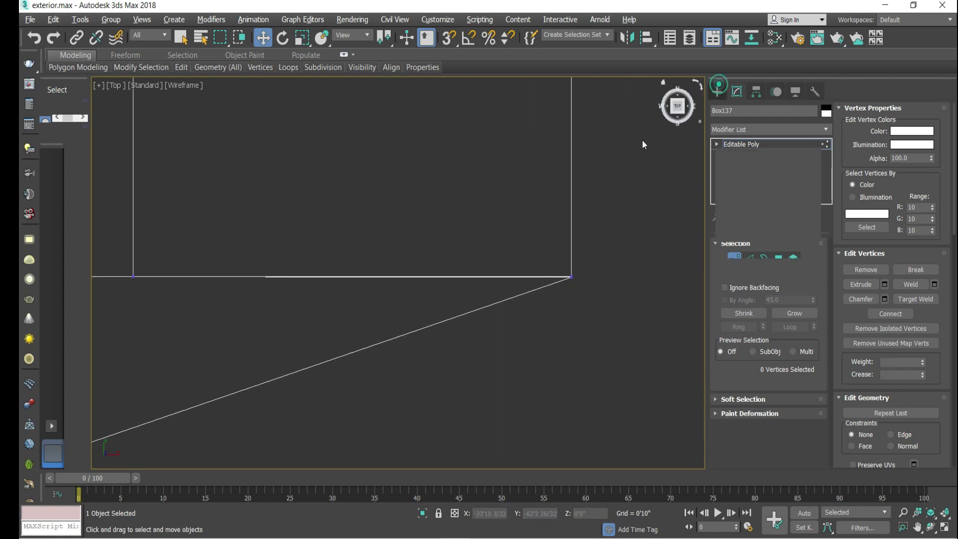
key(alt+w)
click(574, 349)
key(alt+w)
scroll(524, 205, down, 8)
scroll(354, 433, up, 7)
Align the vertices at the frame's front left corner with the slanted edge to remove the kink there
click(393, 223)
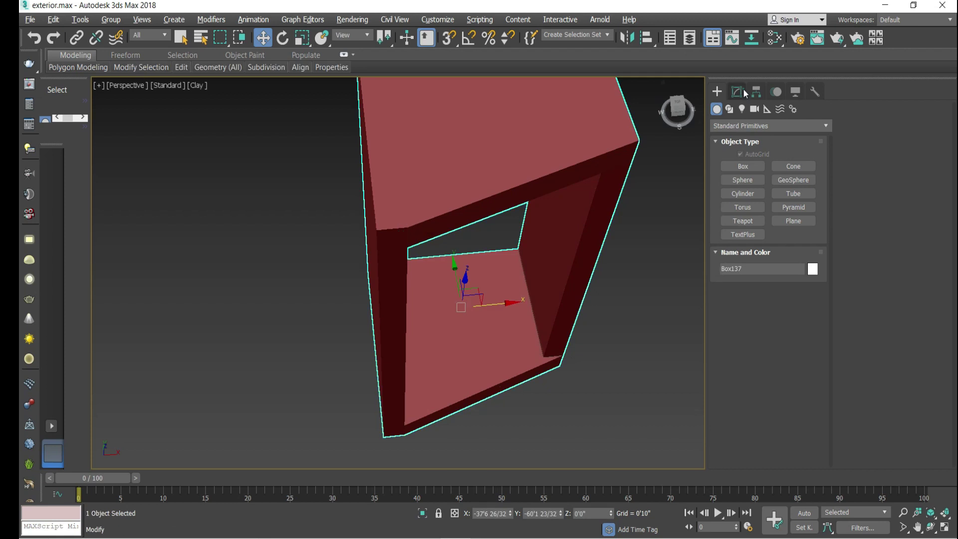
click(737, 91)
key(alt+w)
click(345, 215)
key(alt+w)
key(1)
drag(184, 290, 214, 324)
scroll(199, 305, up, 4)
drag(332, 297, 236, 318)
click(433, 390)
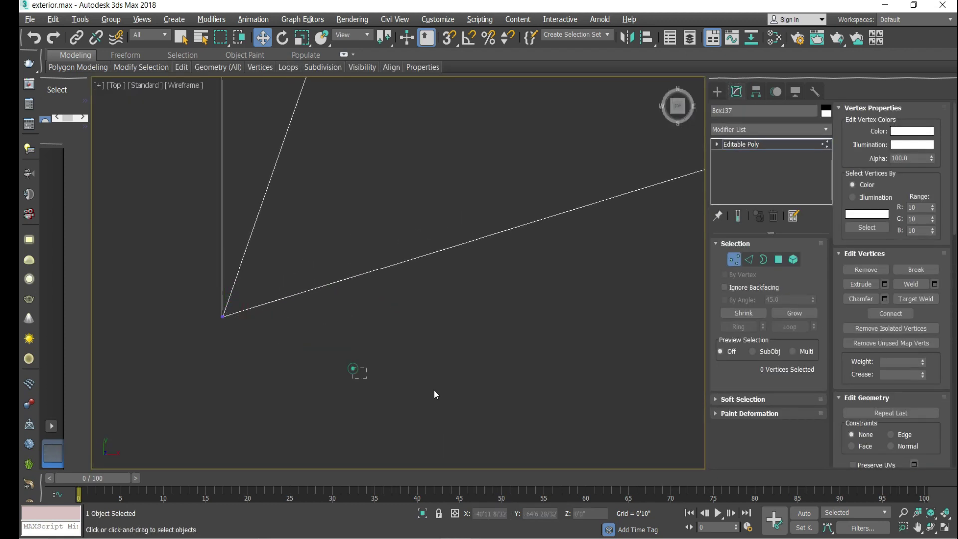
click(717, 91)
key(alt+w)
click(499, 345)
key(alt+w)
click(661, 88)
scroll(499, 259, down, 6)
scroll(349, 439, up, 7)
Select the slanted frame and turn on 3D snapping for moving it
click(411, 329)
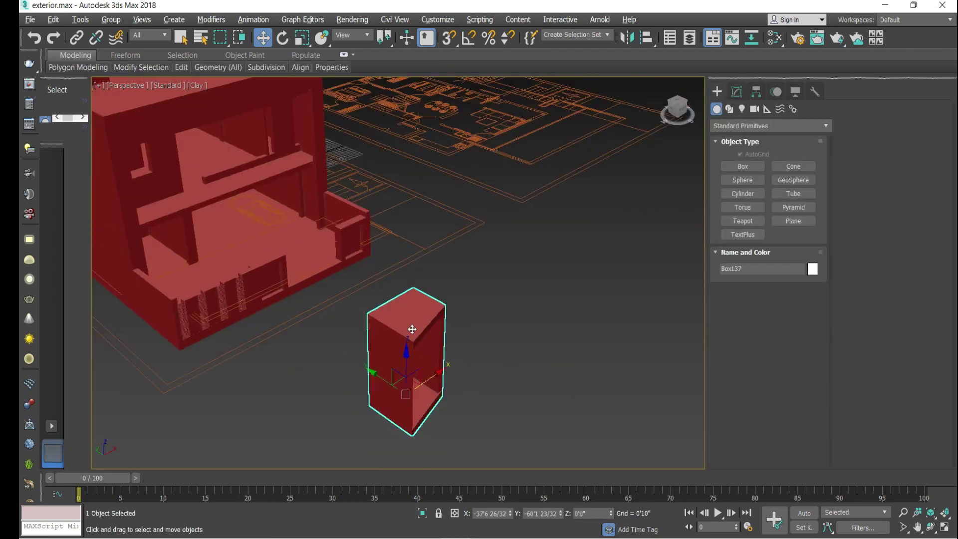
middle_drag(410, 330, 414, 313)
click(451, 40)
Try to move the frame by its corner vertex onto the house with vertex snapping
middle_drag(379, 349, 422, 347)
drag(417, 388, 272, 322)
scroll(267, 319, up, 8)
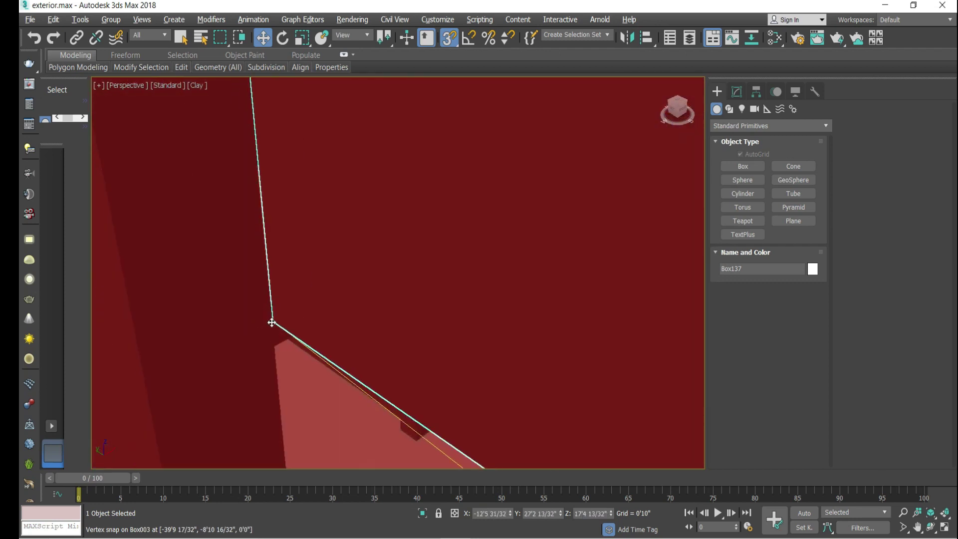
scroll(271, 322, down, 6)
click(662, 82)
key(ctrl+z)
key(ctrl+z)
Isolate the frame together with the upper-floor slab at the front of the house
alt+middle_drag(391, 374, 349, 381)
scroll(554, 209, up, 3)
ctrl+click(560, 188)
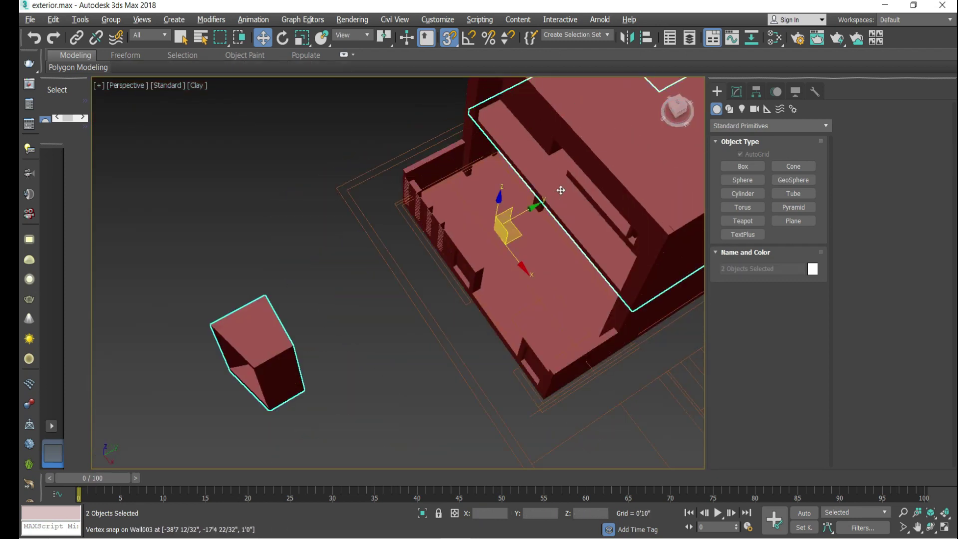
key(alt+q)
Snap the frame's lower rear corner onto the slab's front left corner and bring the whole house back into view
click(278, 364)
alt+middle_drag(279, 364, 409, 337)
scroll(372, 409, down, 5)
drag(327, 413, 233, 381)
scroll(233, 372, up, 8)
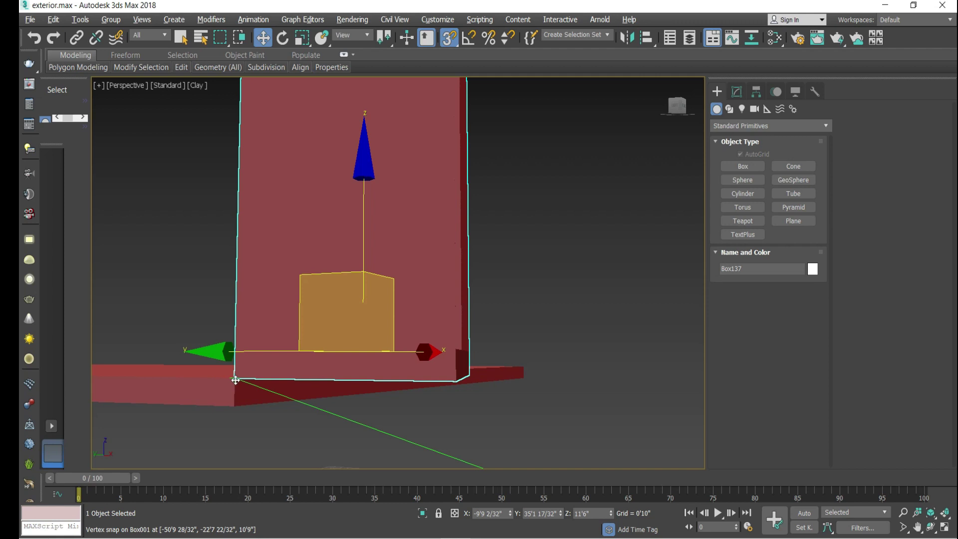
click(543, 239)
click(664, 82)
key(shift+z)
key(shift+z)
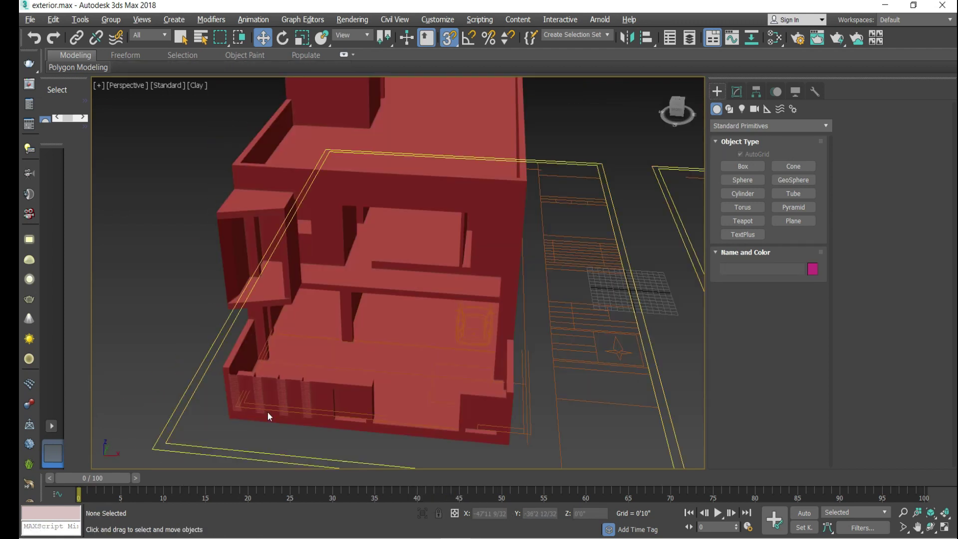
key(ctrl+z)
key(ctrl+z)
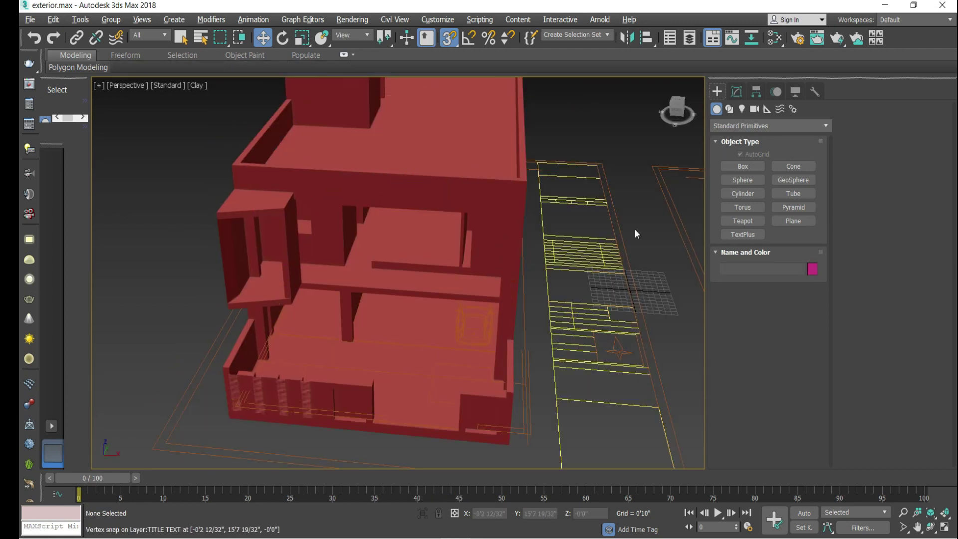
Try to draw a box about 1'9" long, 25'4" wide and 7'6" high in front of the boundary wall
click(742, 166)
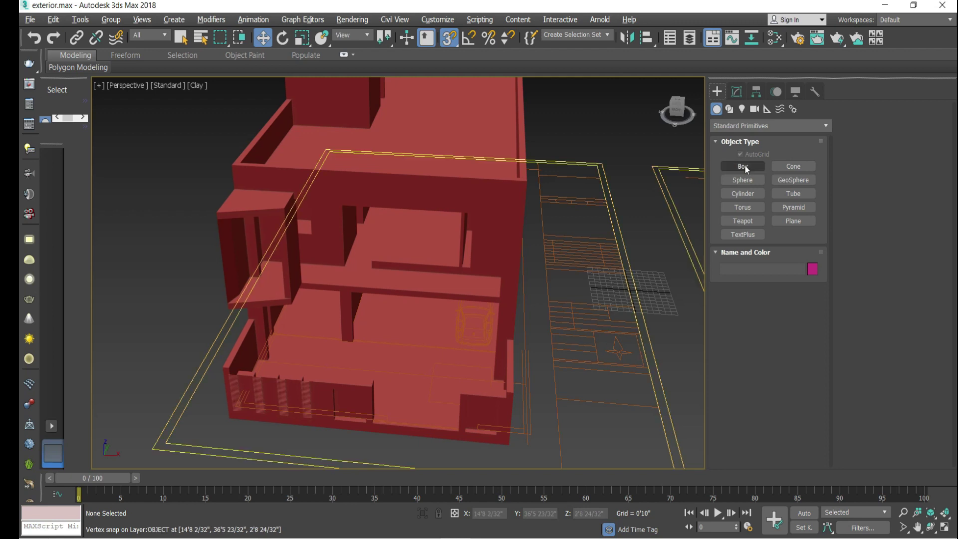
scroll(640, 214, down, 6)
scroll(633, 244, up, 5)
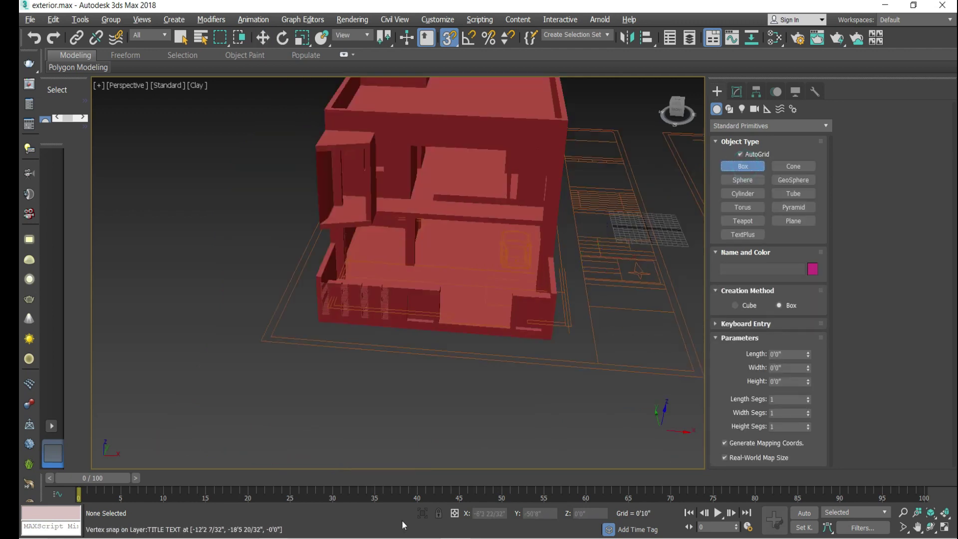
drag(351, 387, 560, 414)
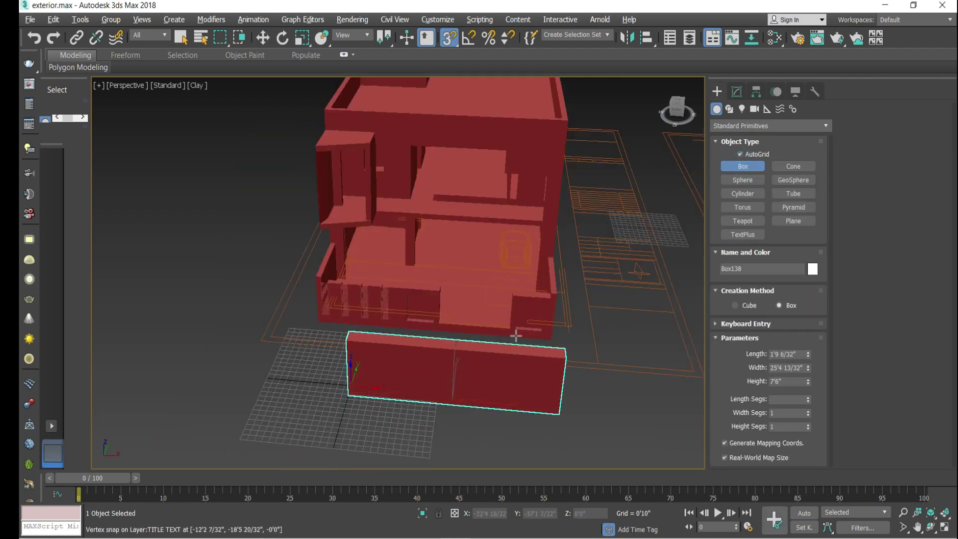
right_click(536, 410)
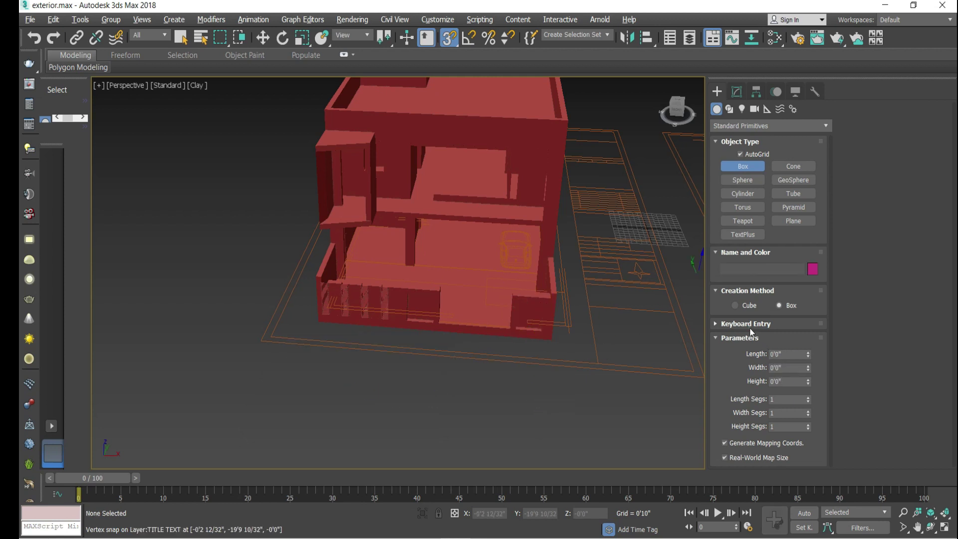
Open the keyboard entry settings for creating a box
click(768, 324)
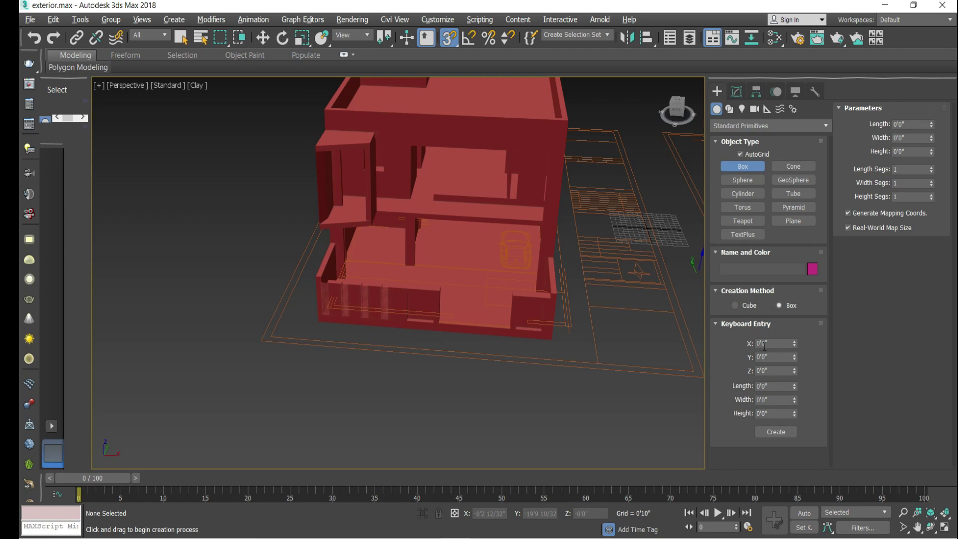
Create a box 4'0" long, 0'9" wide and 10'9" high at the origin through keyboard entry
click(779, 386)
text(4')
key(Tab)
key(Tab)
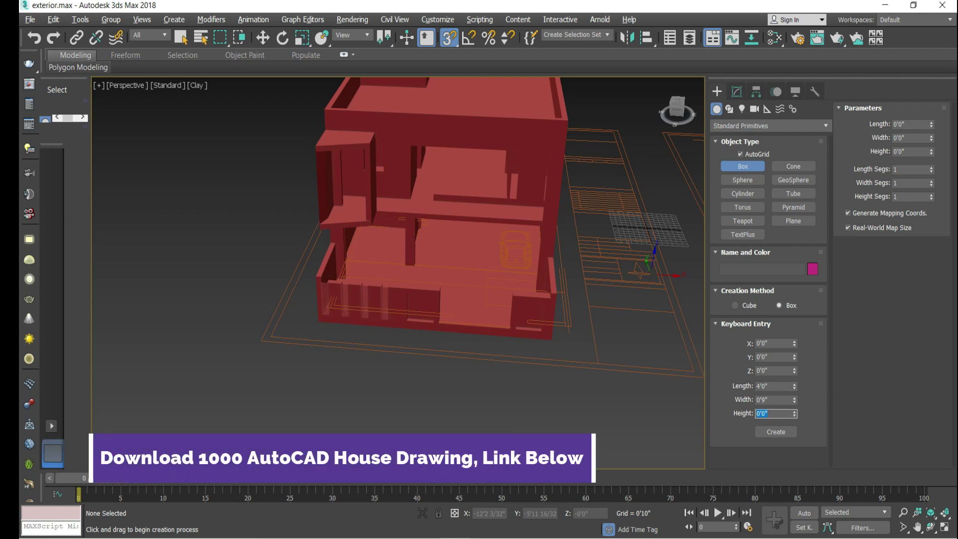
text(10'9")
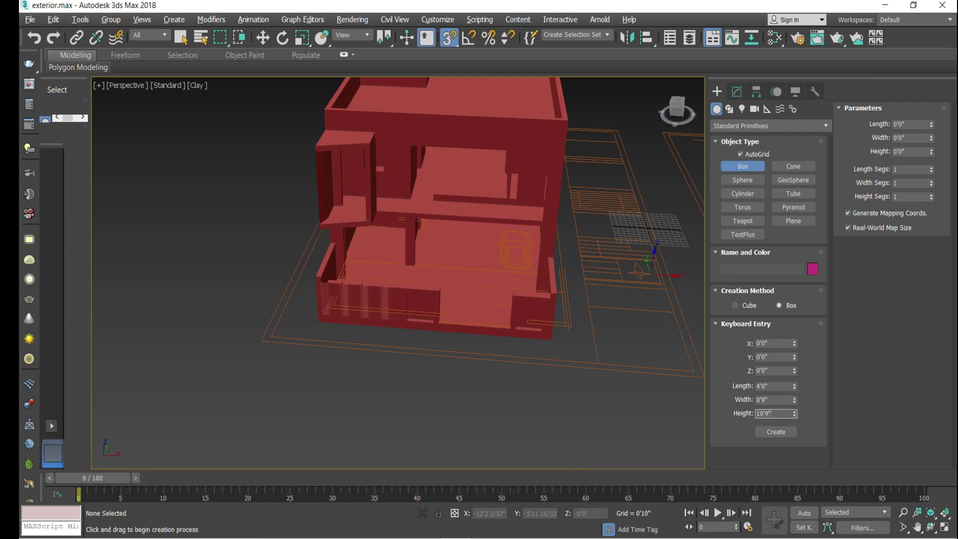
click(776, 432)
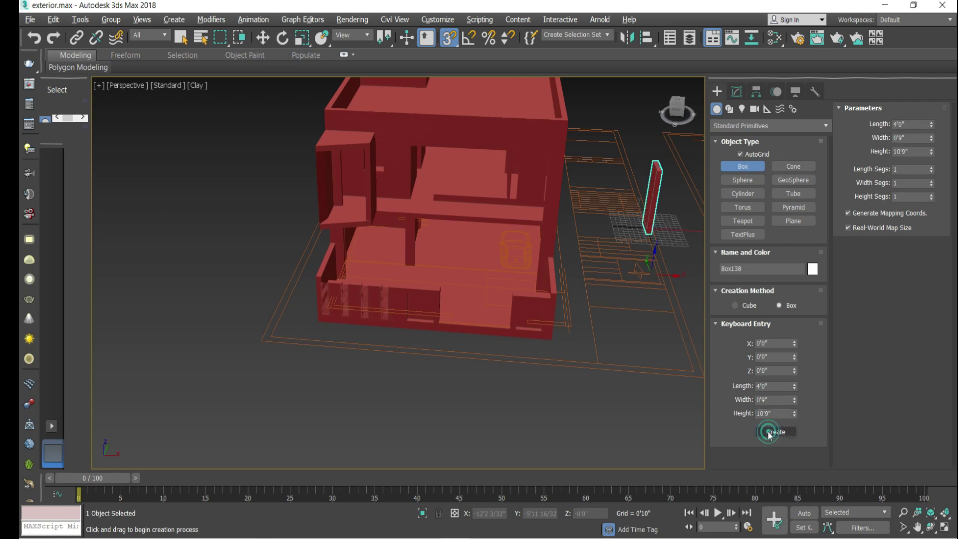
Swap the new box's footprint by setting its length to 0'9" and its width to 4'0"
scroll(666, 211, up, 5)
scroll(666, 211, up, 3)
scroll(577, 282, up, 3)
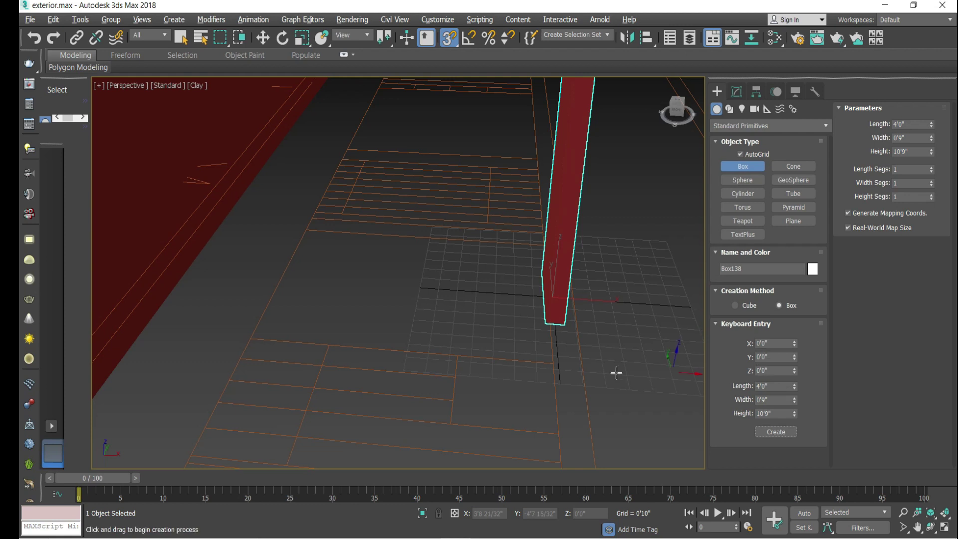
scroll(544, 272, up, 4)
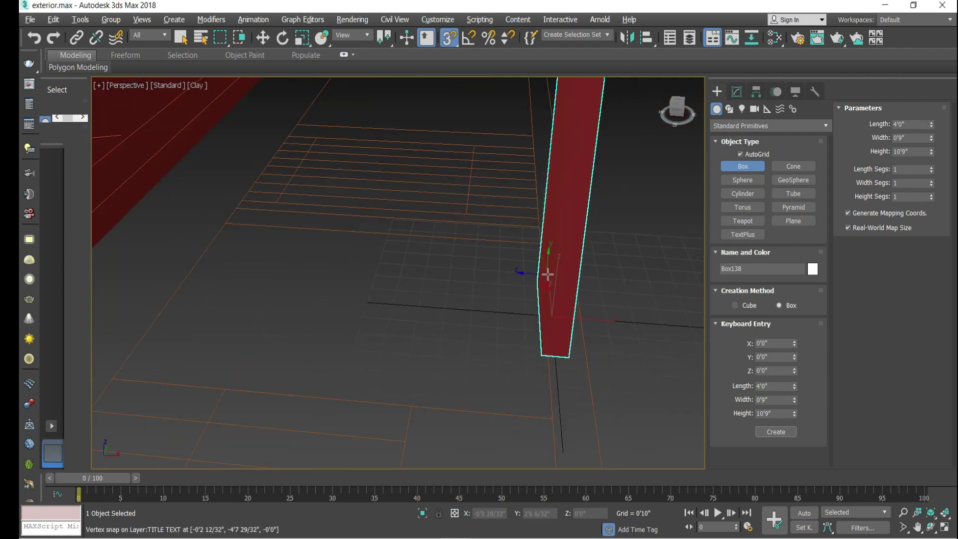
scroll(547, 274, down, 4)
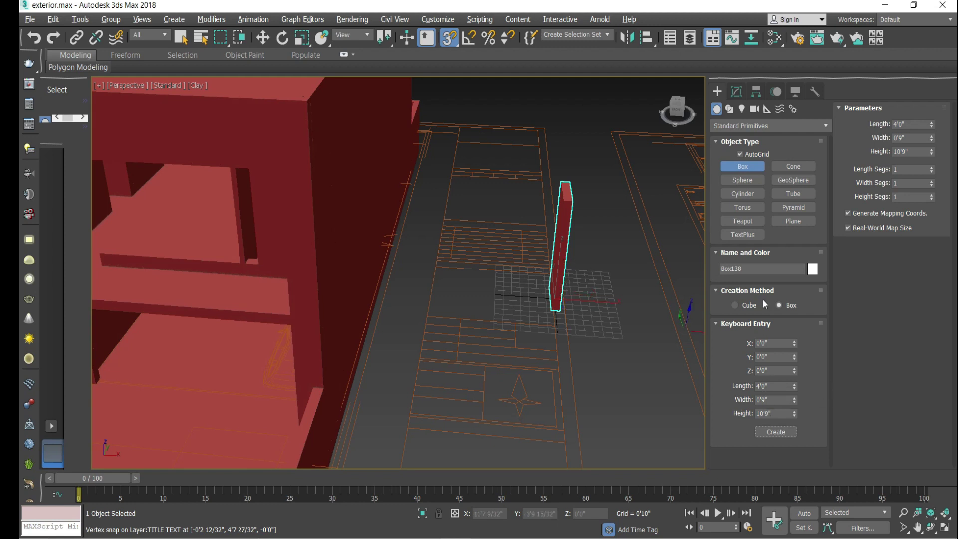
click(737, 92)
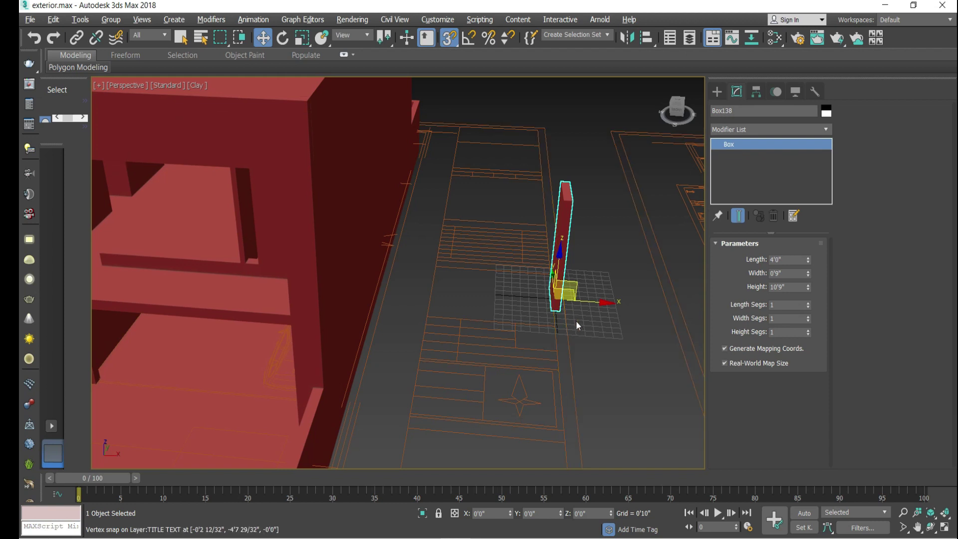
text(9)
key(Tab)
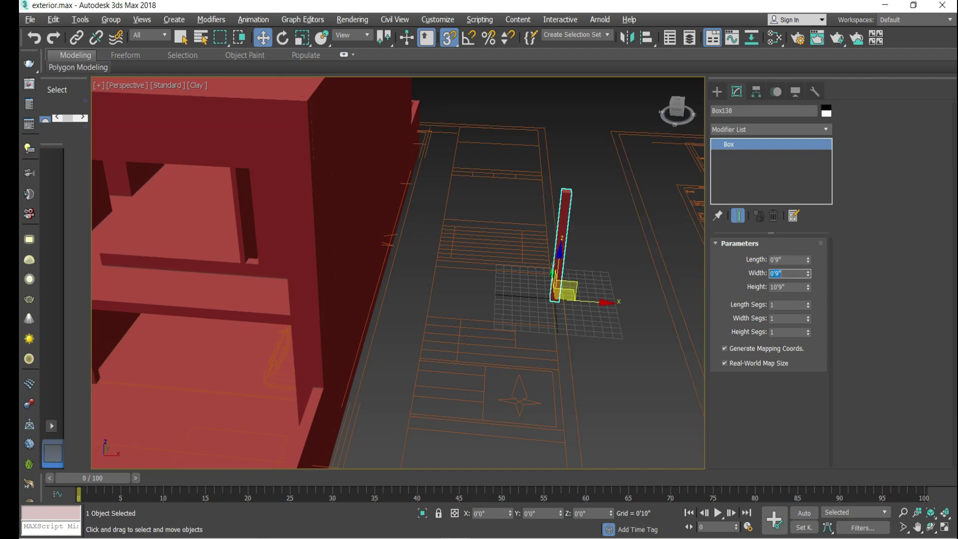
key(Return)
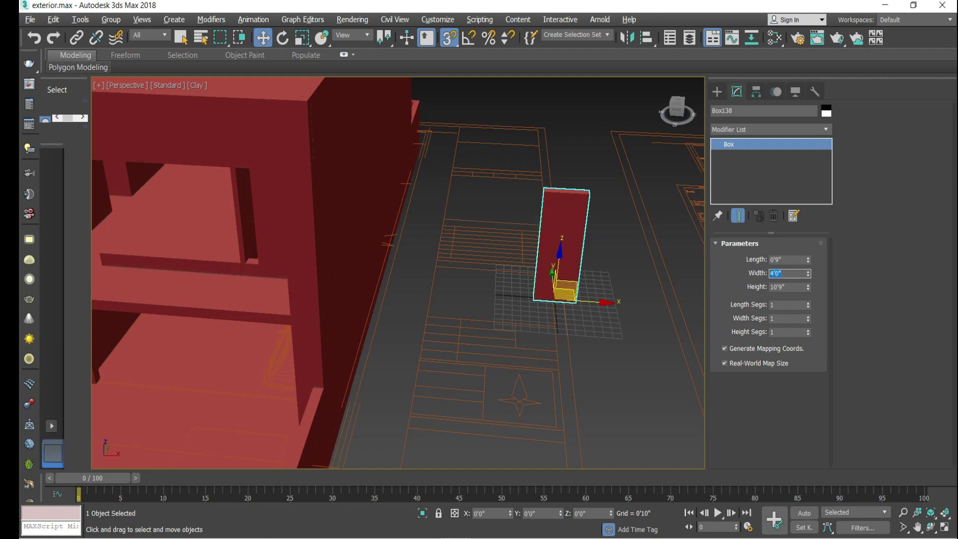
click(636, 363)
Set the height of the upright box beside the house to 10'0"
scroll(550, 273, up, 3)
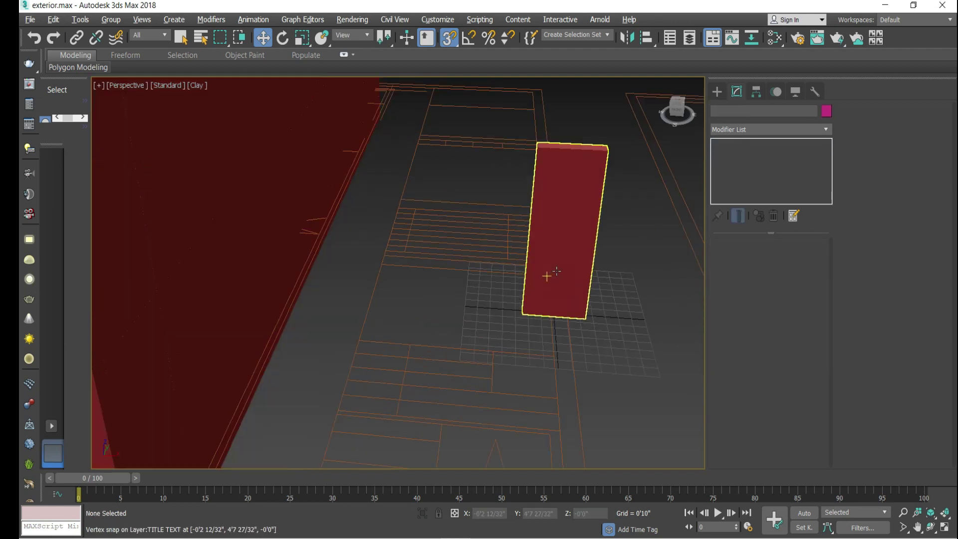
scroll(570, 275, down, 3)
click(572, 250)
drag(676, 110, 681, 157)
scroll(586, 289, up, 4)
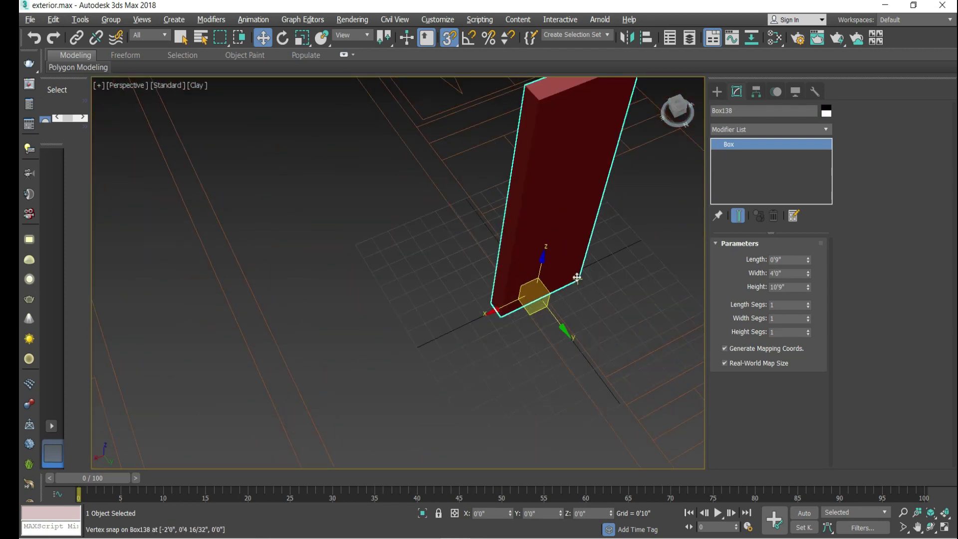
scroll(552, 280, down, 2)
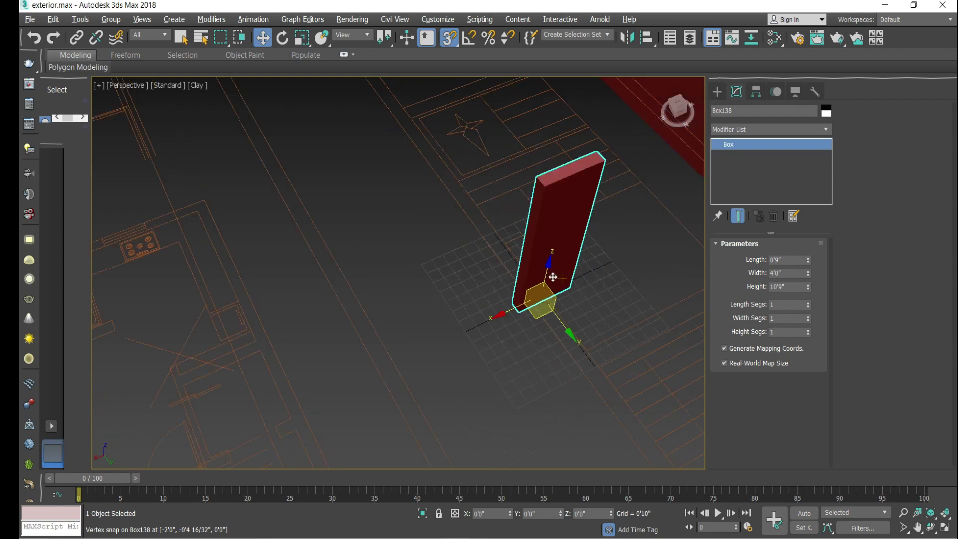
scroll(560, 261, up, 2)
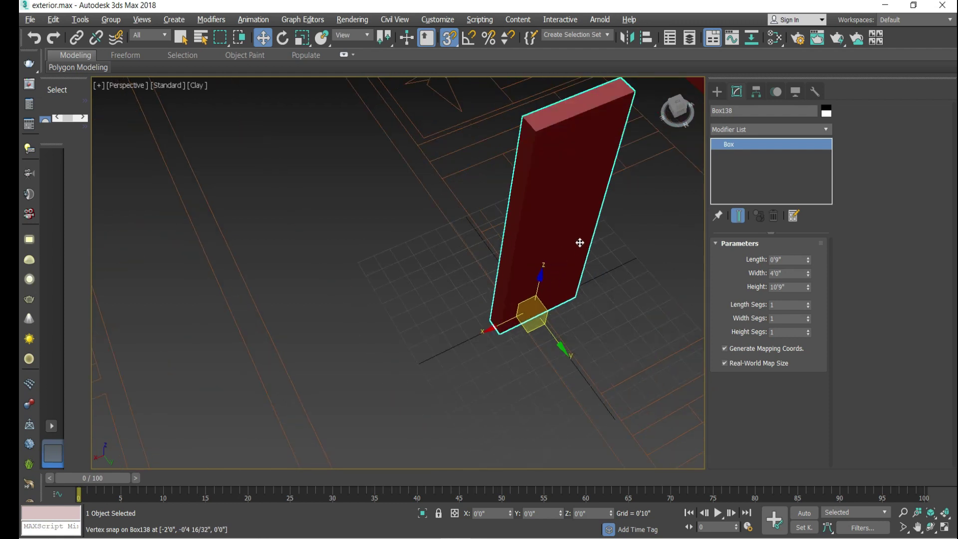
click(787, 287)
drag(779, 289, 777, 292)
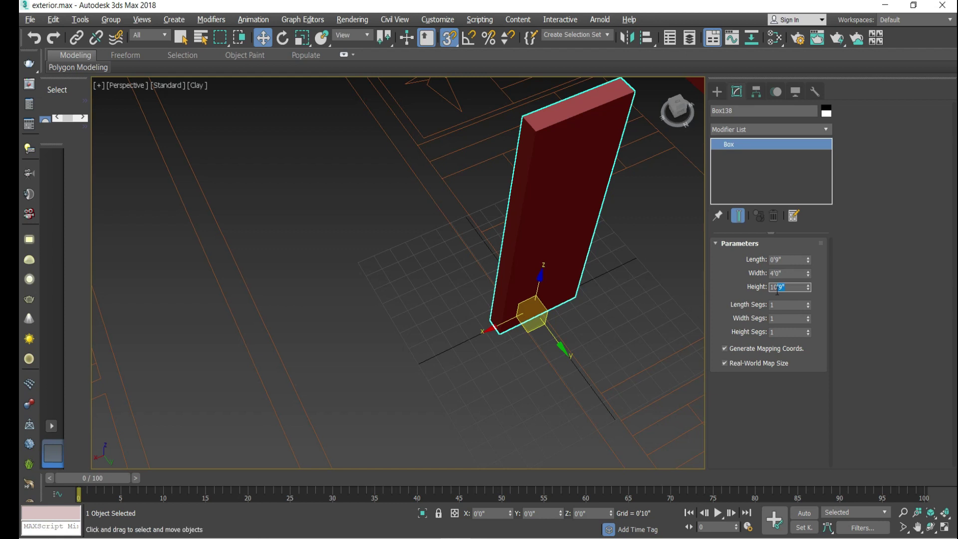
key(Return)
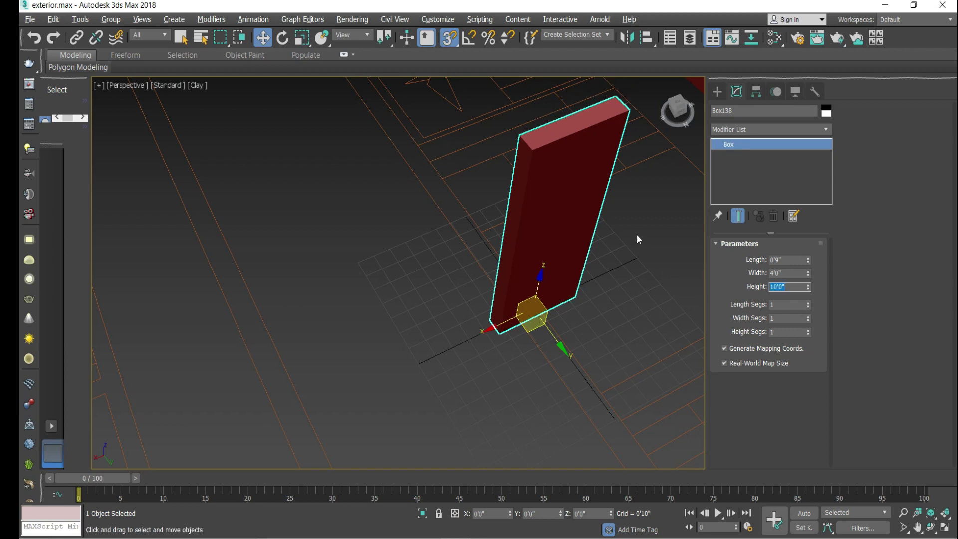
Convert the upright box to an editable poly and extrude its bottom face by 0'9"
right_click(549, 207)
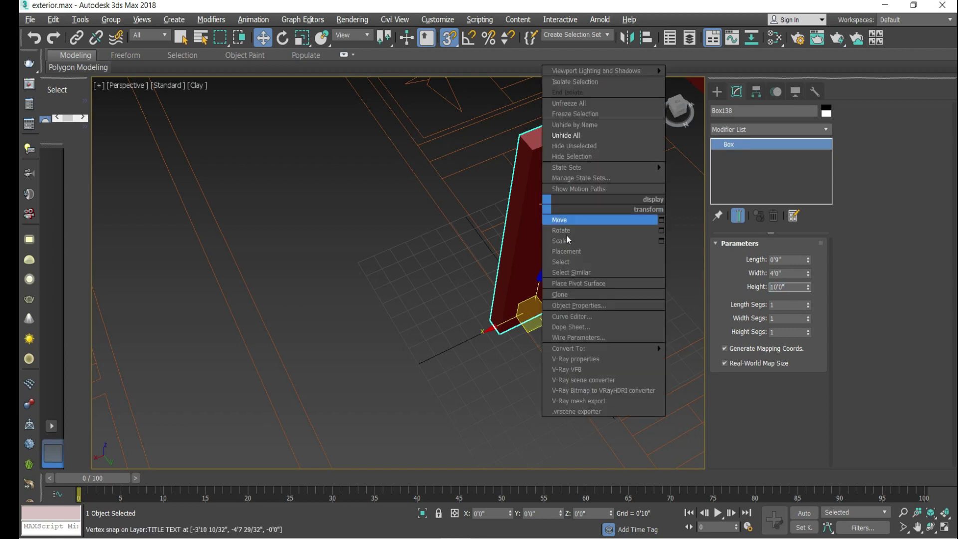
click(682, 357)
alt+middle_drag(682, 357, 598, 299)
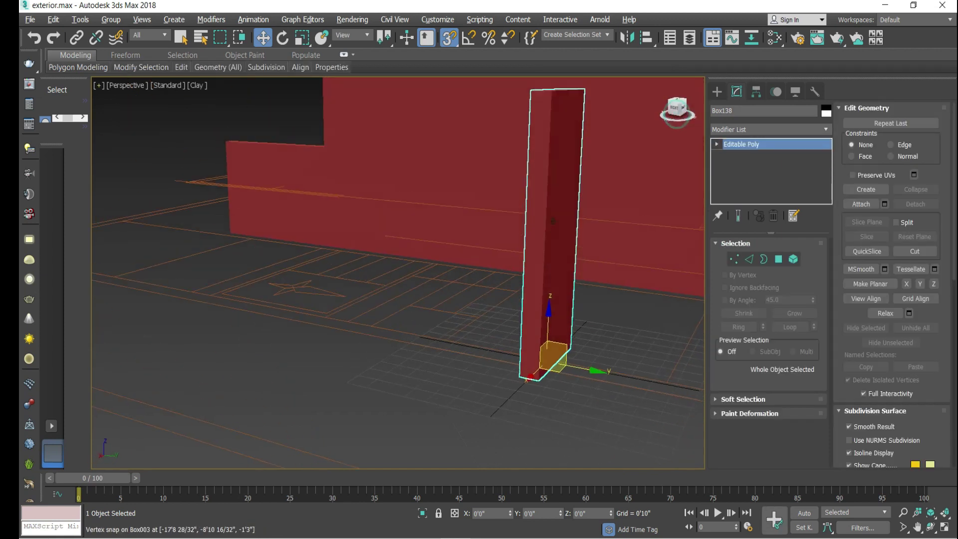
alt+middle_drag(552, 221, 556, 305)
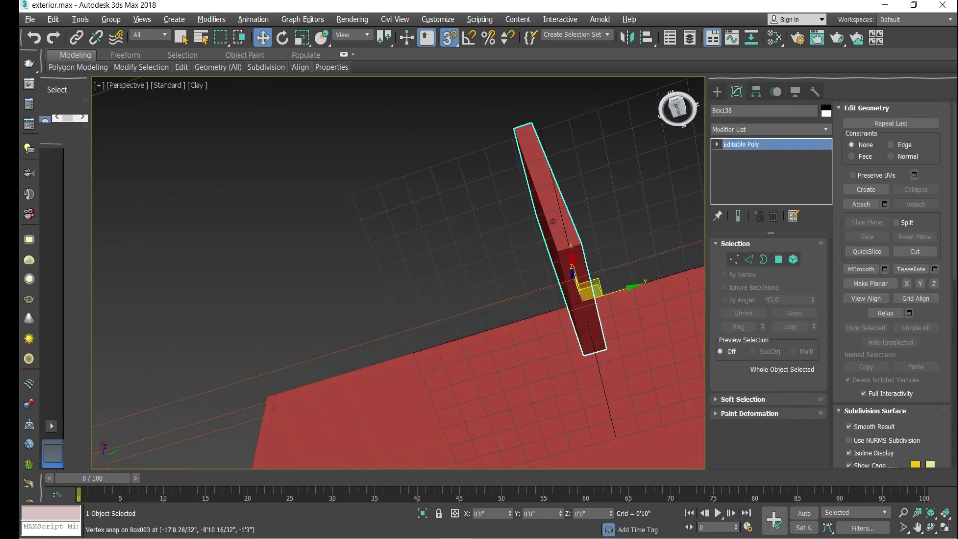
click(778, 259)
click(588, 281)
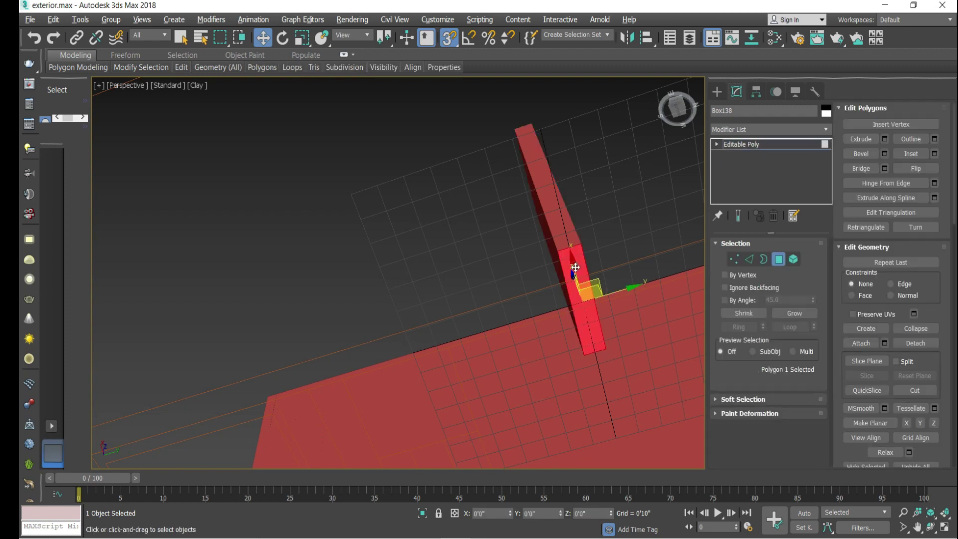
click(885, 139)
text(9)
key(Return)
click(410, 317)
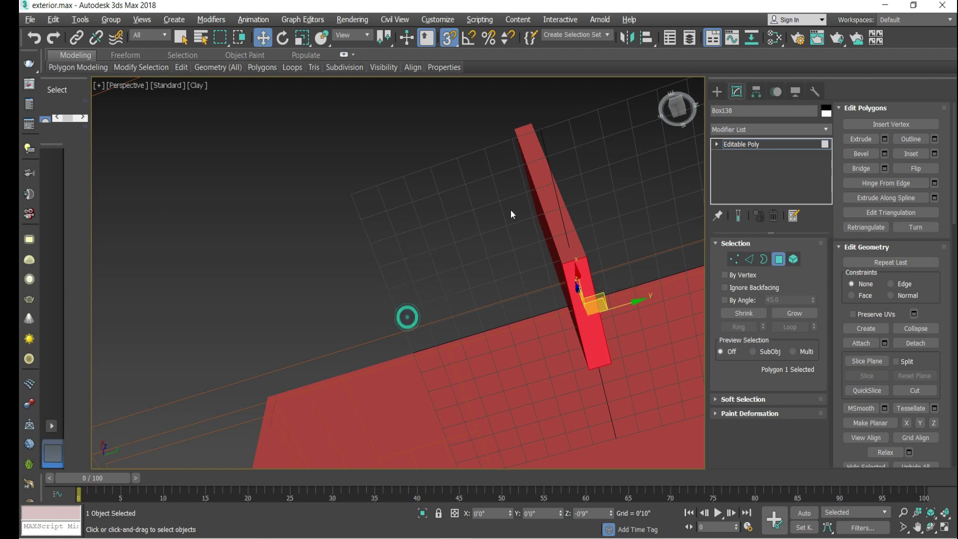
Extrude the broad side face of the added base section outward by 4'0" to form an L-shaped piece
click(671, 117)
scroll(535, 377, up, 2)
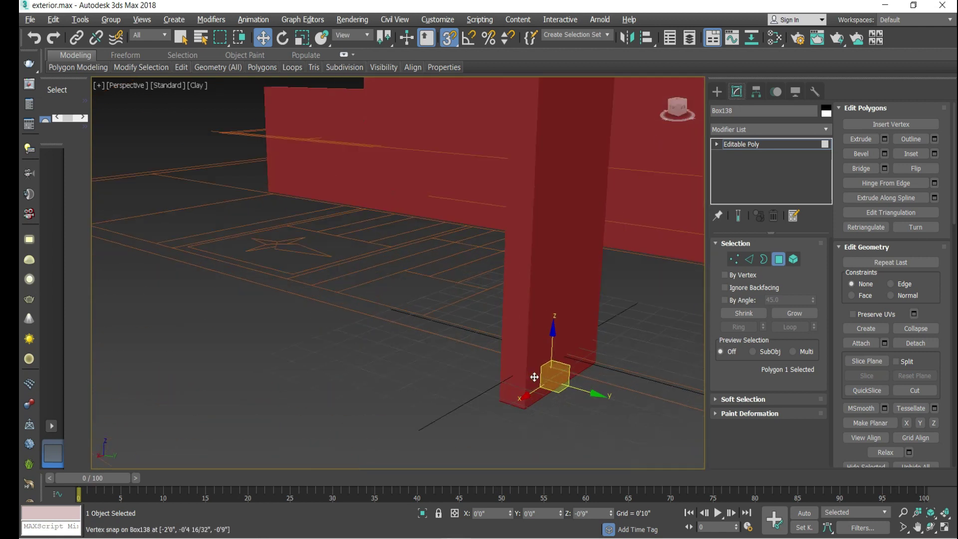
click(536, 394)
scroll(433, 330, down, 1)
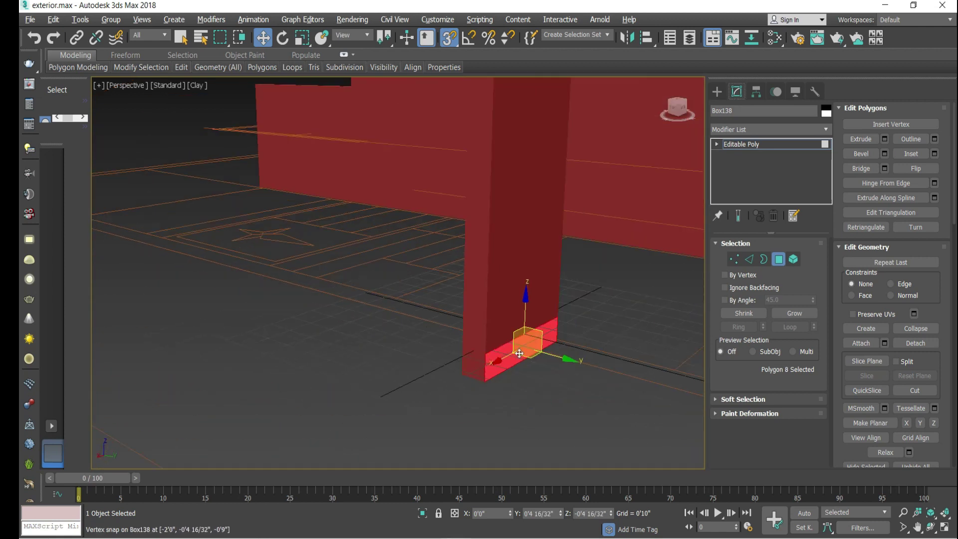
click(886, 140)
key(shift+e)
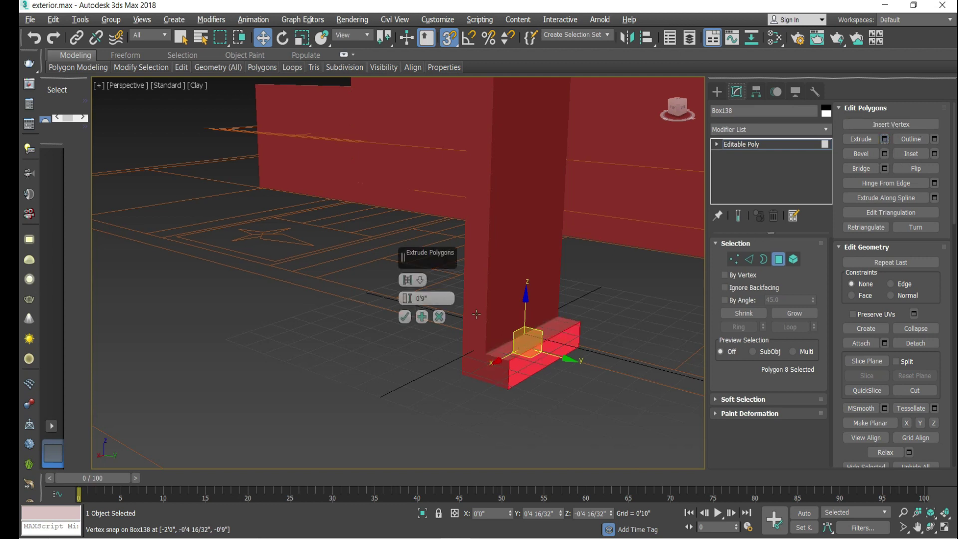
drag(407, 298, 406, 197)
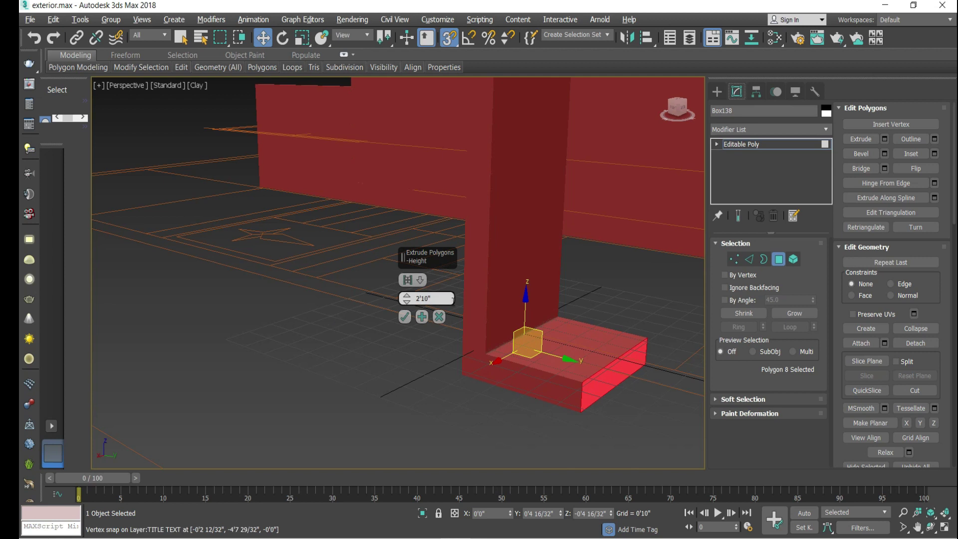
alt+middle_drag(434, 325, 519, 379)
scroll(520, 379, down, 5)
scroll(475, 281, up, 3)
scroll(517, 325, down, 4)
scroll(509, 345, up, 4)
scroll(510, 345, up, 2)
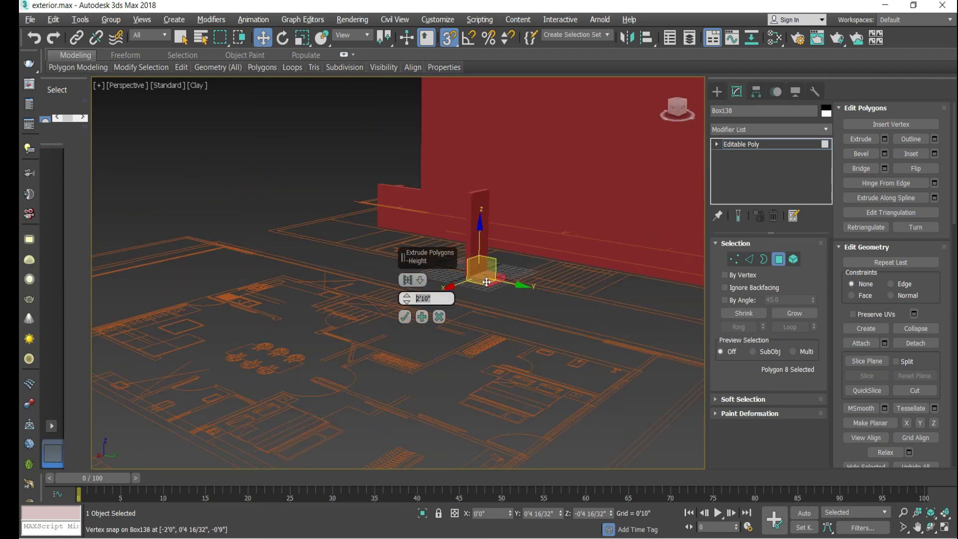
scroll(504, 275, up, 5)
text(4)
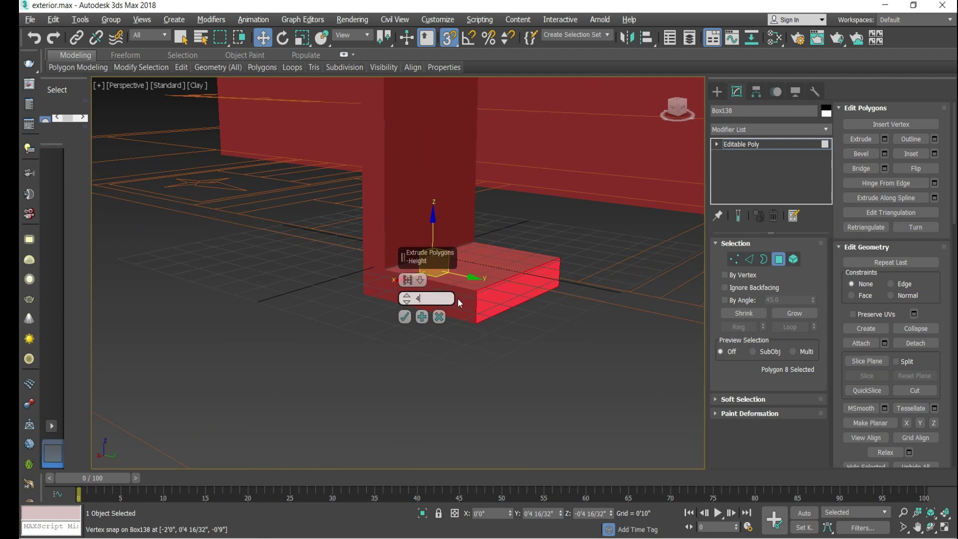
text(')
text(0)
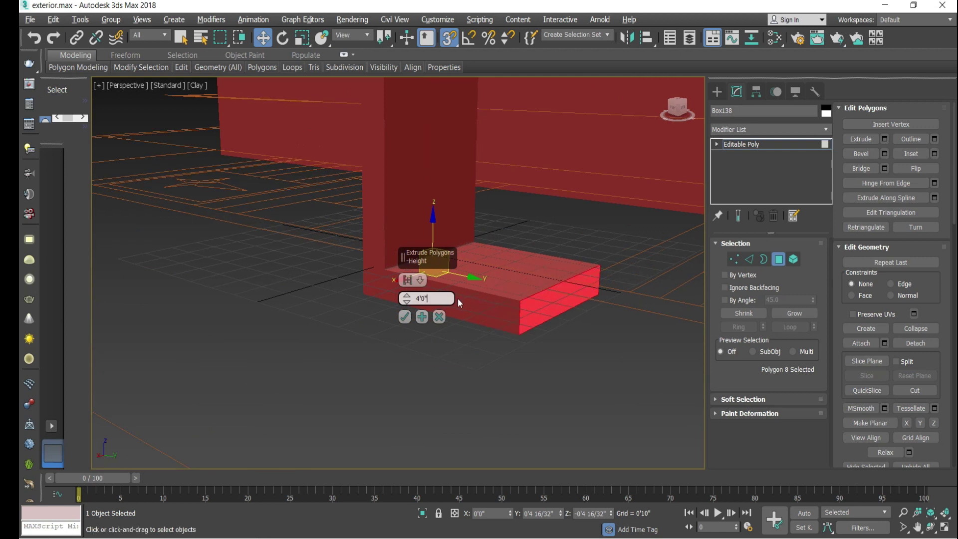
click(405, 318)
Create a second box 0'9" long, 4'0" wide and 10'0" high at the origin through keyboard entry
drag(449, 387, 499, 444)
drag(675, 115, 697, 117)
click(713, 93)
click(544, 320)
scroll(544, 232, down, 5)
scroll(509, 219, up, 4)
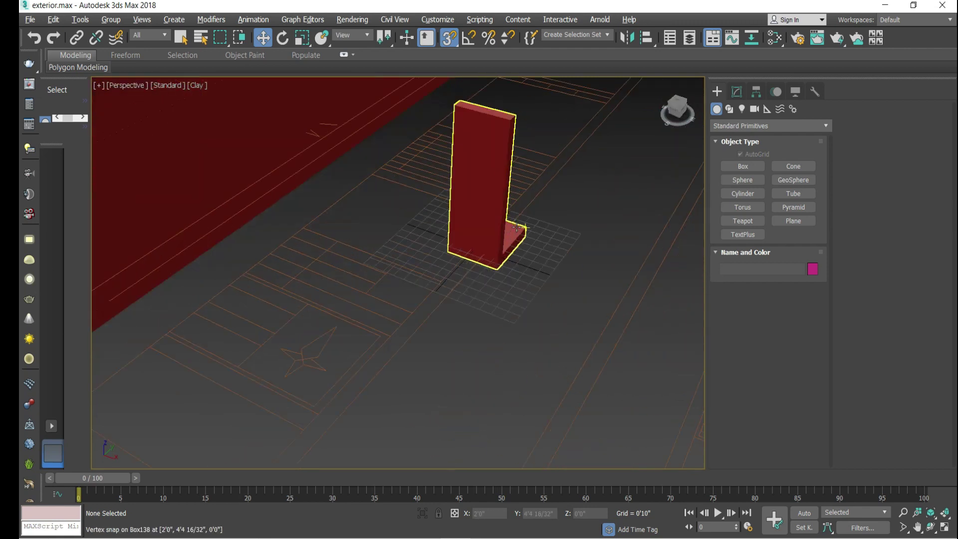
click(741, 167)
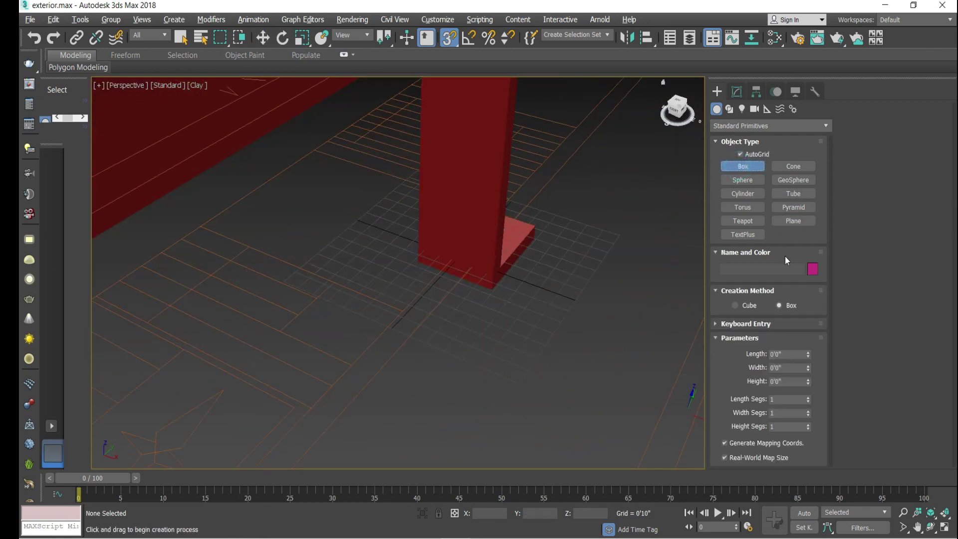
click(754, 326)
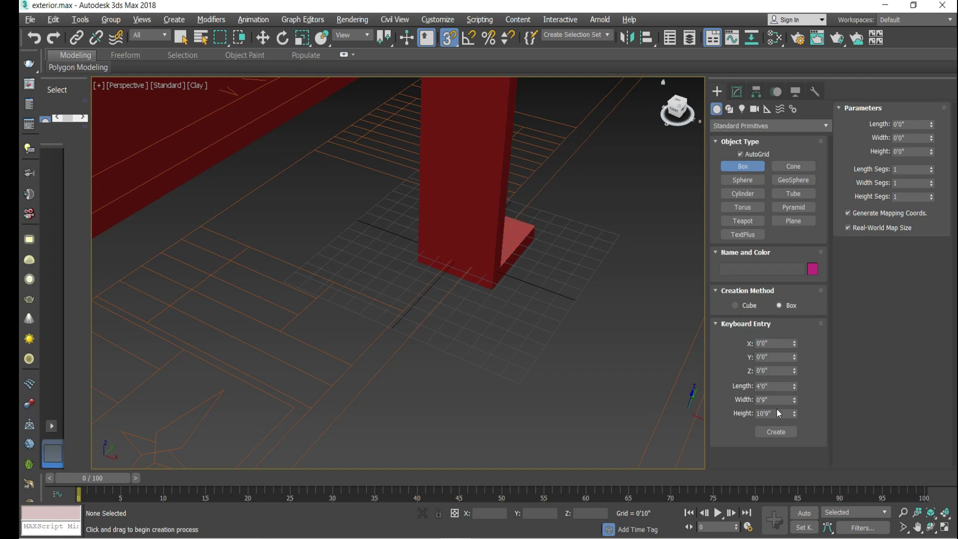
text(10)
click(770, 431)
Turn off snapping and move the second box about 5'0" along X, clear of the L-shaped piece
scroll(441, 275, down, 3)
scroll(442, 276, down, 2)
scroll(446, 277, up, 2)
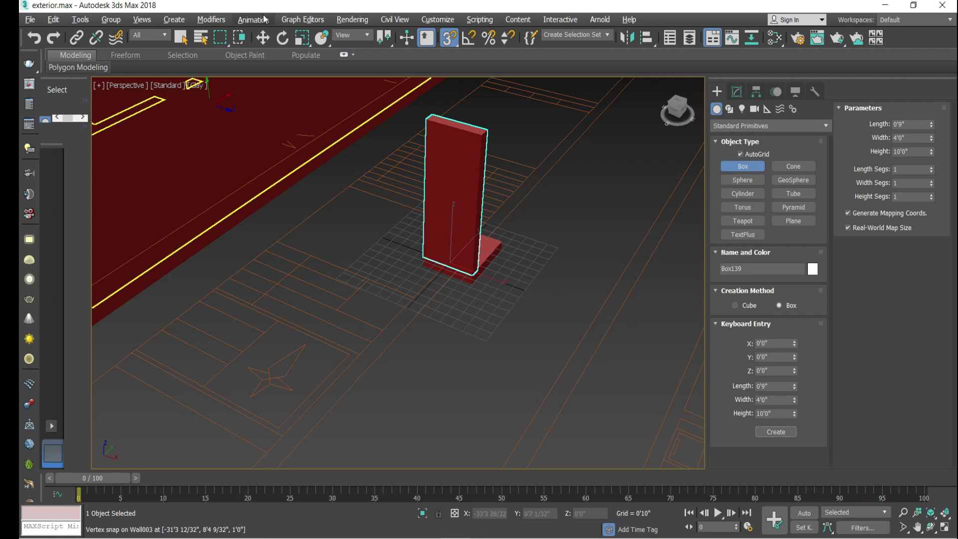
click(263, 38)
key(s)
drag(494, 278, 552, 307)
Reduce the second box to a thin strip by setting its width to 0'3"
scroll(552, 307, up, 5)
click(737, 92)
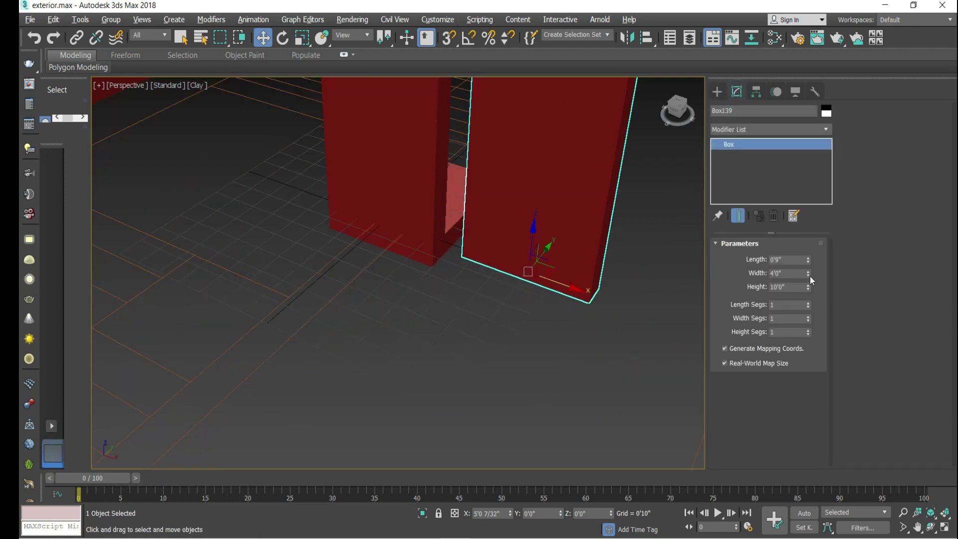
drag(808, 274, 809, 285)
text(3)
key(Return)
Move the thin strip along X in plan, then turn on snapping and snap it flush against the side of the L-shaped piece
scroll(491, 260, up, 3)
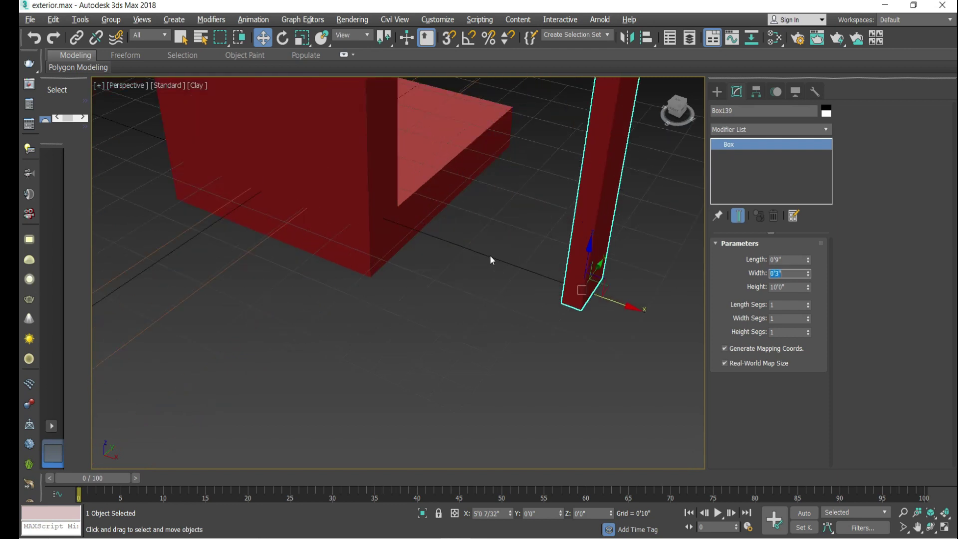
drag(563, 302, 376, 243)
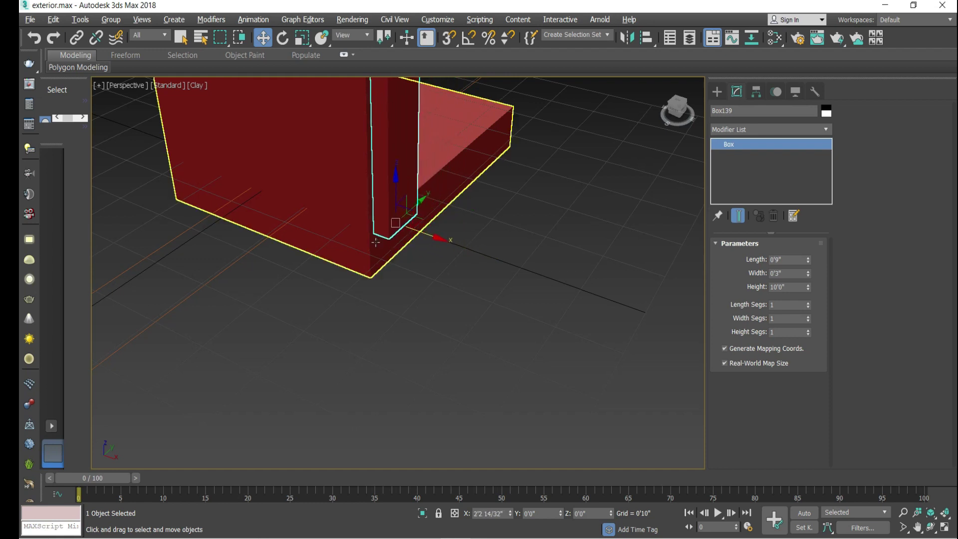
key(alt+w)
right_click(237, 184)
key(alt+w)
scroll(306, 270, down, 10)
scroll(327, 252, up, 14)
scroll(305, 273, up, 8)
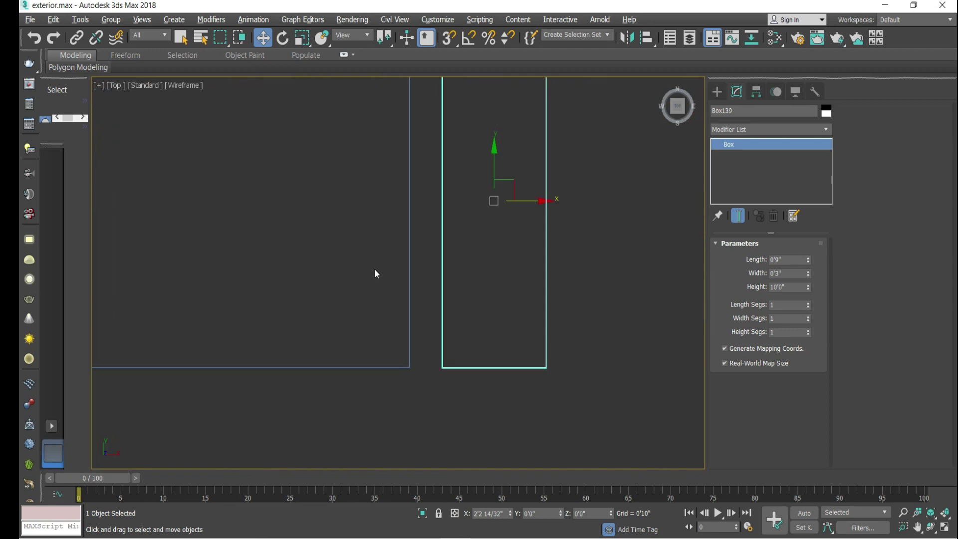
drag(530, 205, 495, 206)
click(447, 39)
scroll(418, 349, up, 4)
drag(385, 405, 384, 405)
scroll(385, 405, down, 3)
scroll(353, 259, down, 9)
scroll(357, 291, up, 2)
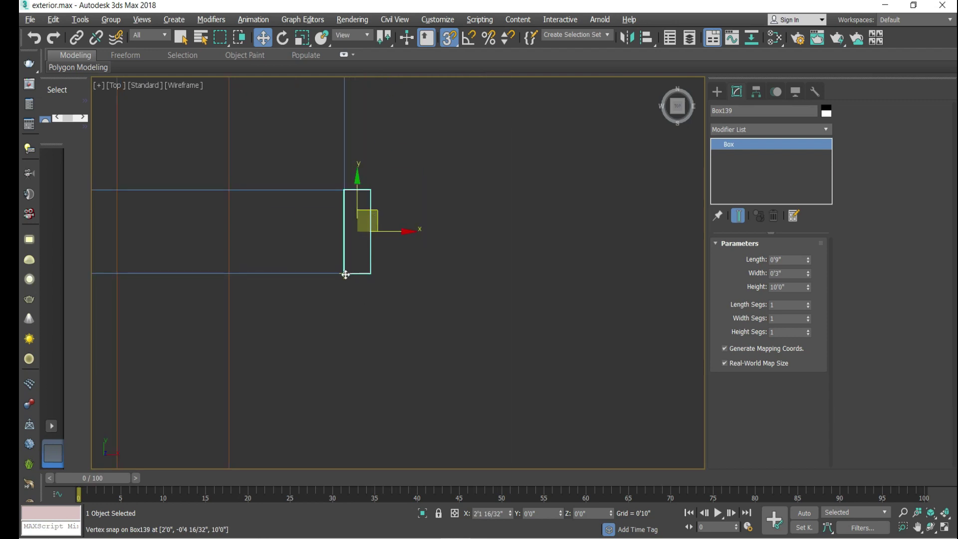
Clone the thin strip once as a copy directly beside it and set the copy's width to 0'6"
drag(348, 273, 370, 268)
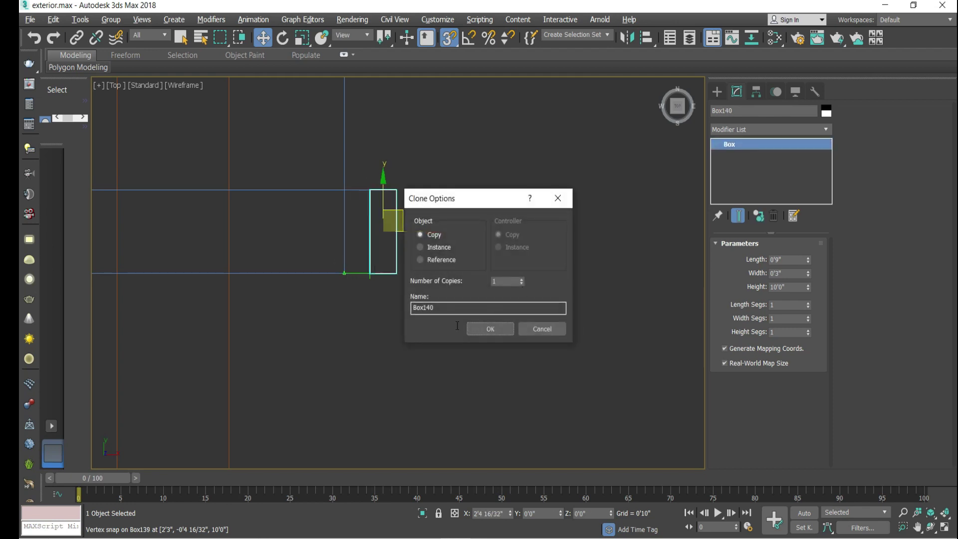
click(483, 327)
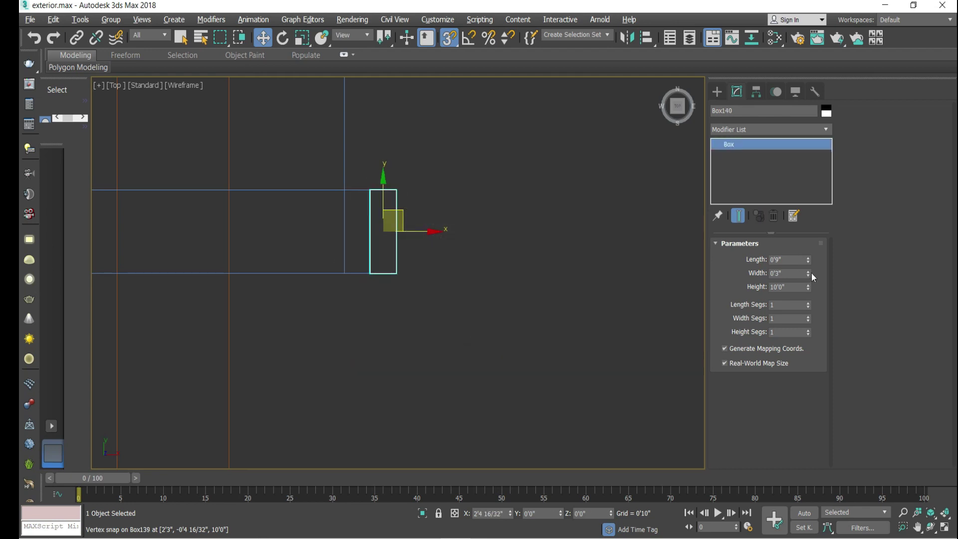
drag(807, 274, 799, 240)
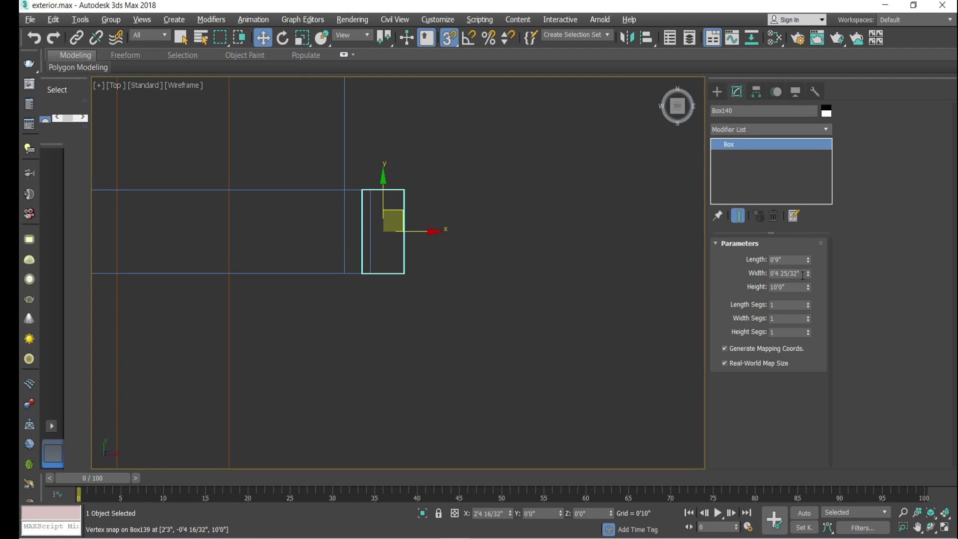
text(6)
key(Return)
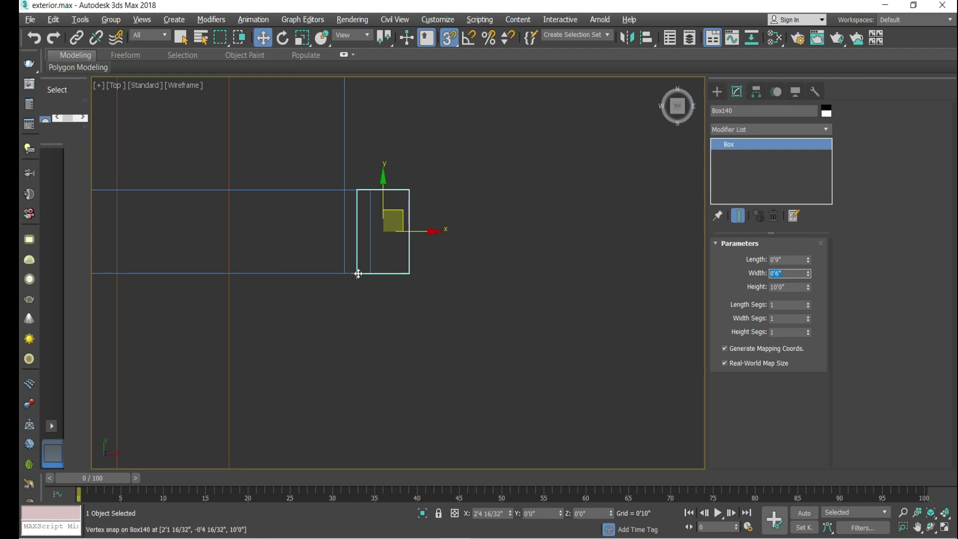
Snap the 0'6" wide copy against the thin strip's outer edge, then delete the thin strip to leave a gap
drag(358, 274, 371, 269)
scroll(442, 320, down, 1)
click(434, 319)
scroll(429, 243, up, 1)
click(363, 220)
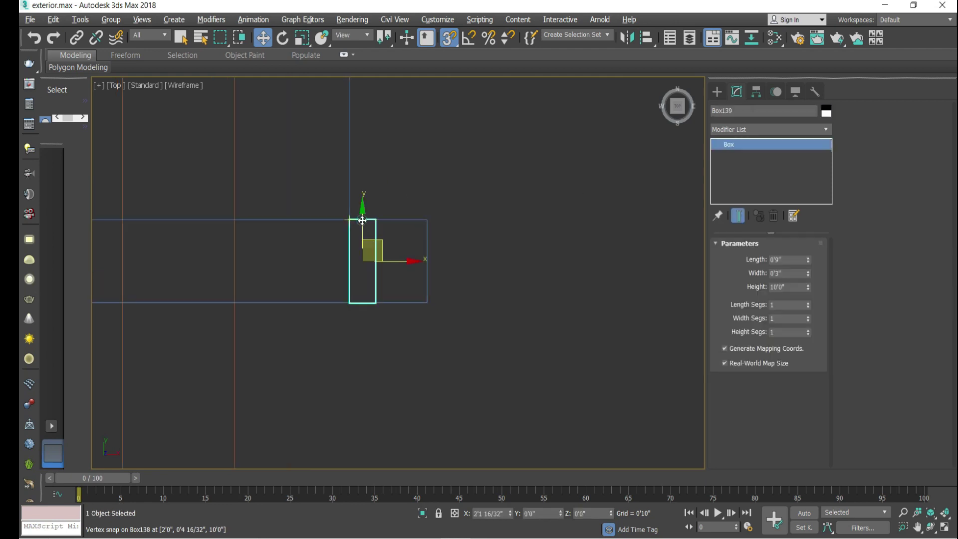
key(Delete)
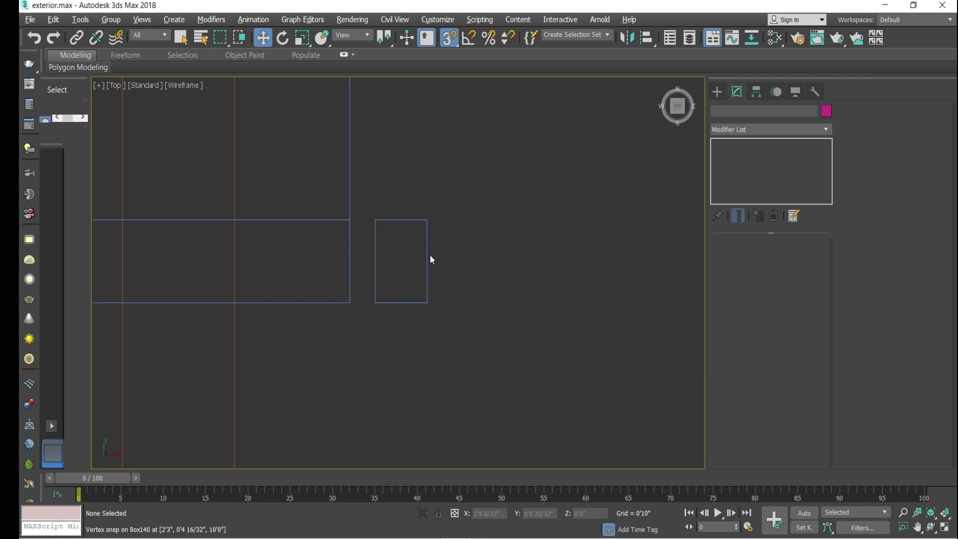
Convert the 0'6" wide strip to an editable poly
click(428, 255)
key(alt+w)
right_click(501, 330)
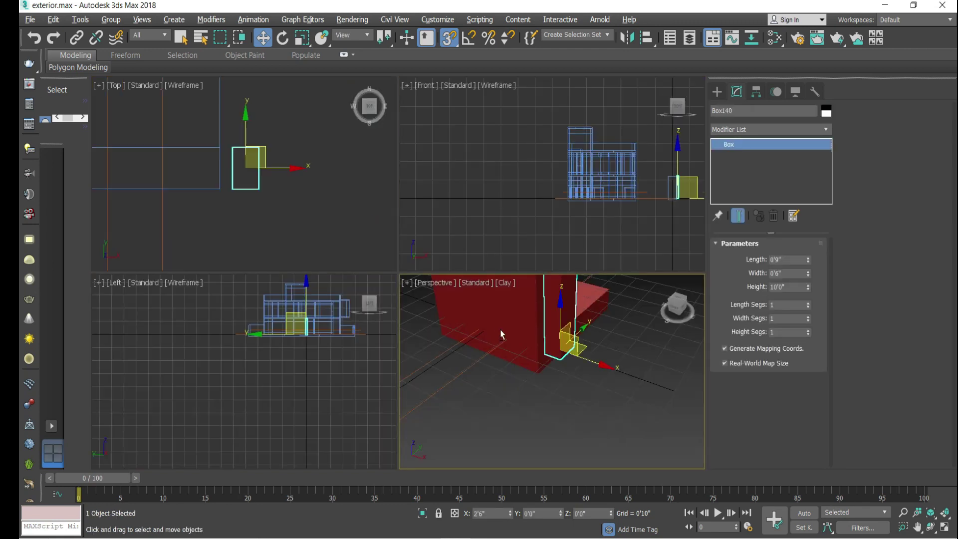
key(alt+w)
right_click(403, 220)
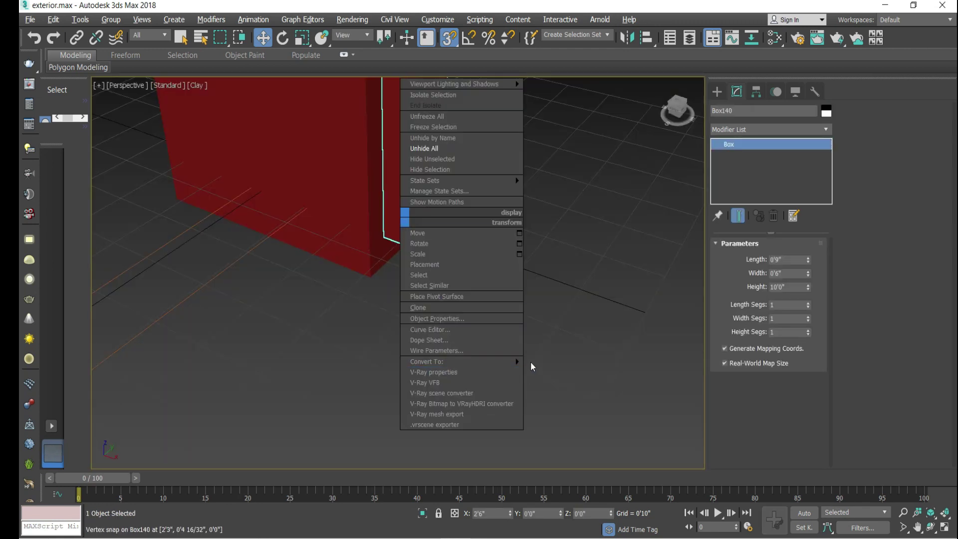
click(544, 372)
Extrude the bottom polygon of the 0'6" wide strip downward by 0'9"
drag(673, 123, 710, 175)
click(778, 259)
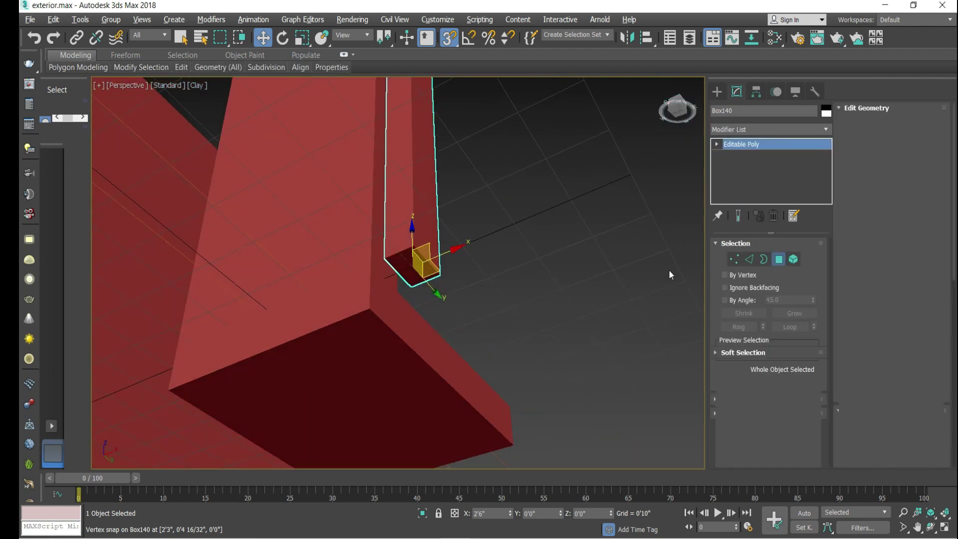
click(422, 272)
click(885, 141)
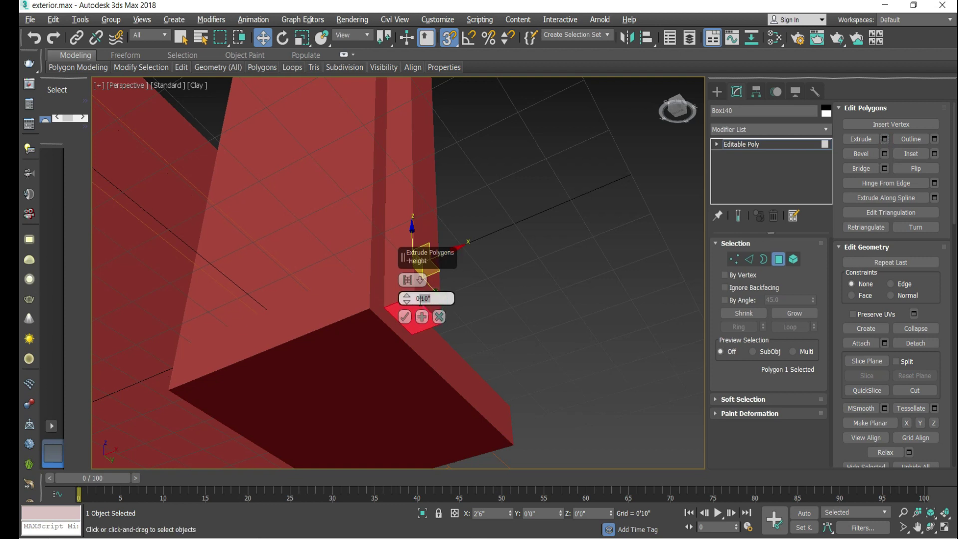
click(405, 316)
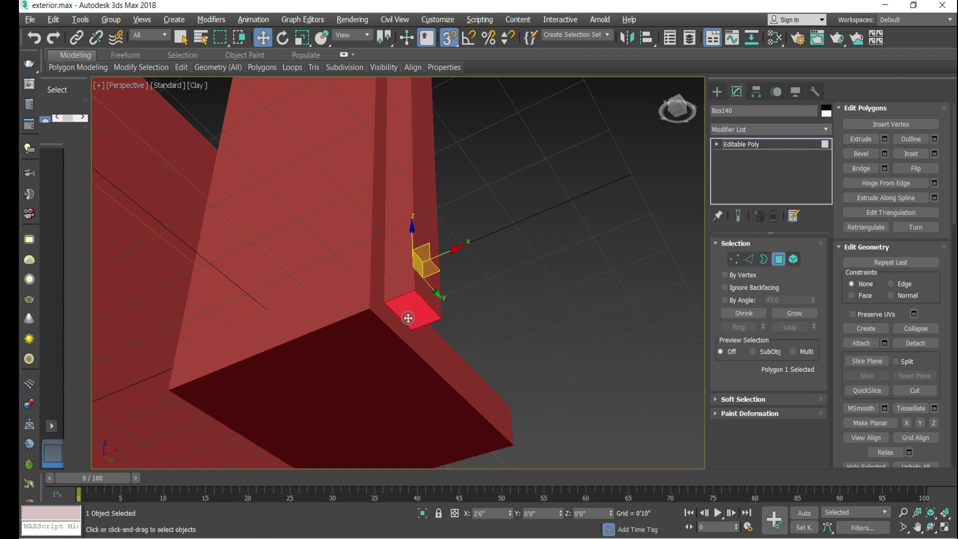
Extrude the side polygon of the strip's new base section outward by 4'0", then leave polygon editing
drag(674, 109, 660, 116)
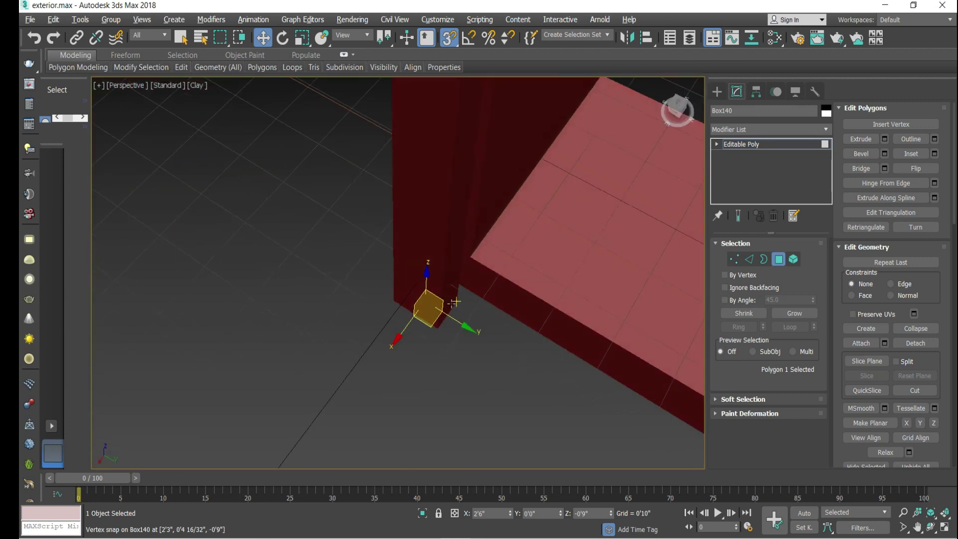
drag(453, 302, 456, 298)
click(885, 138)
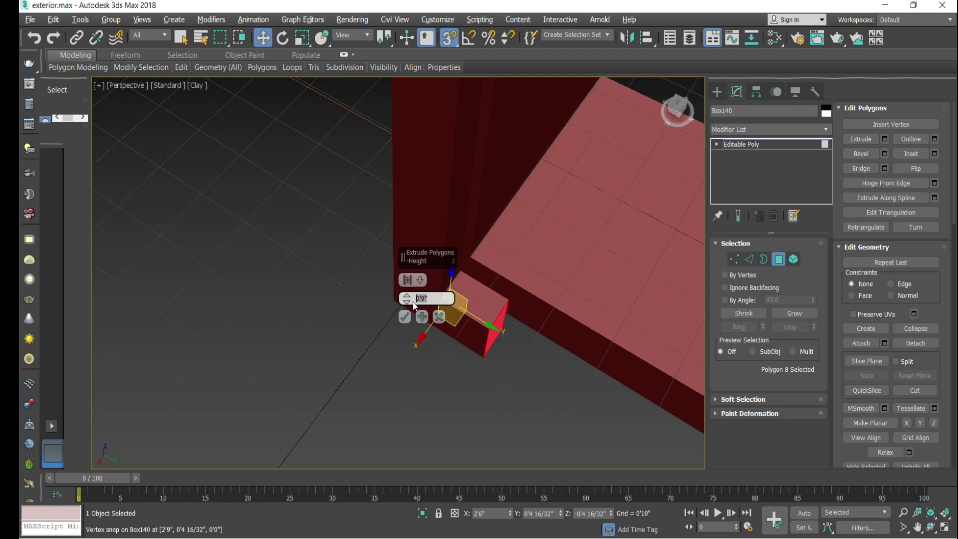
text(4')
key(Return)
click(404, 316)
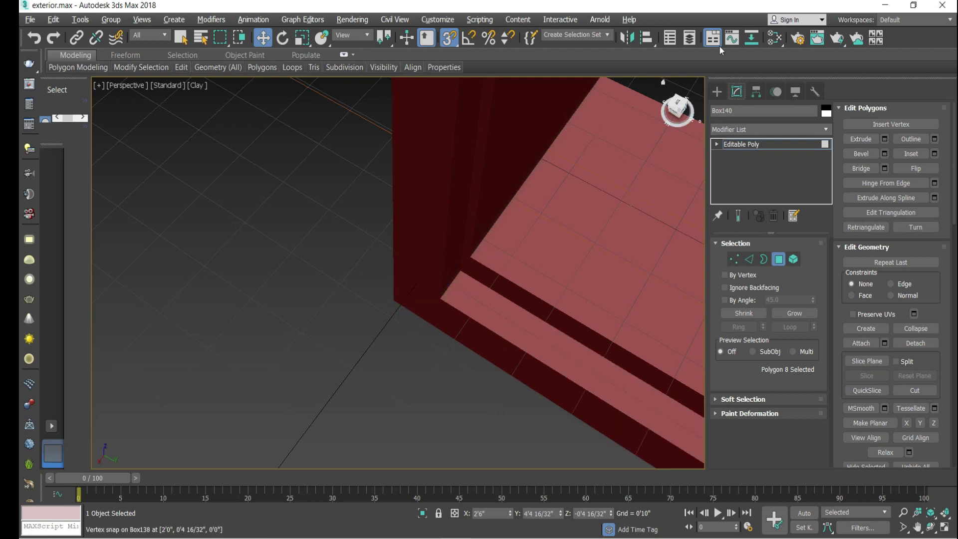
click(665, 104)
alt+middle_drag(385, 275, 393, 268)
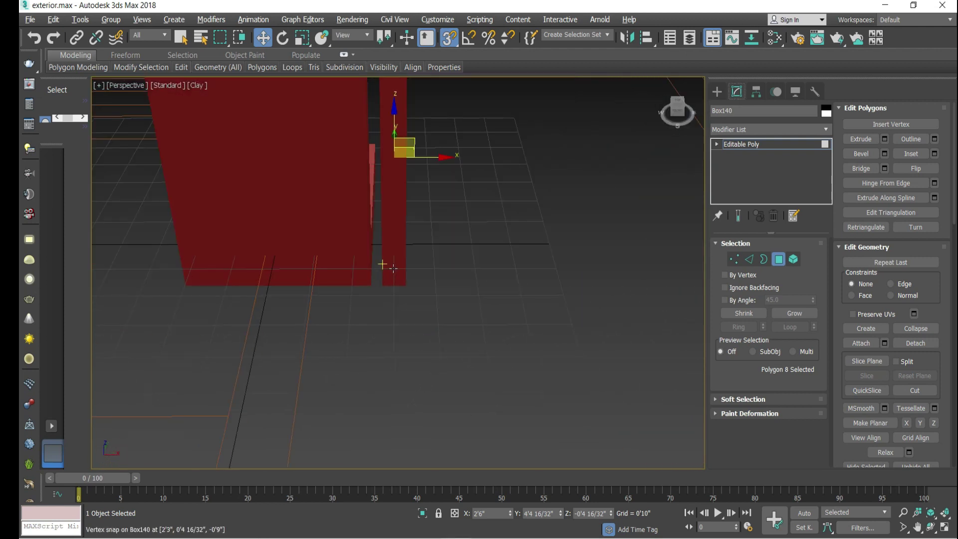
click(717, 92)
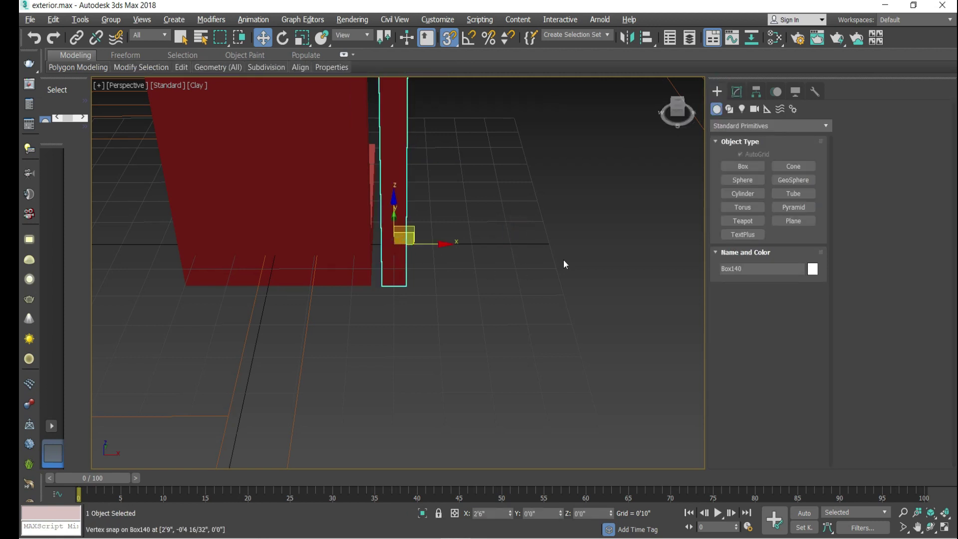
alt+middle_drag(413, 274, 374, 300)
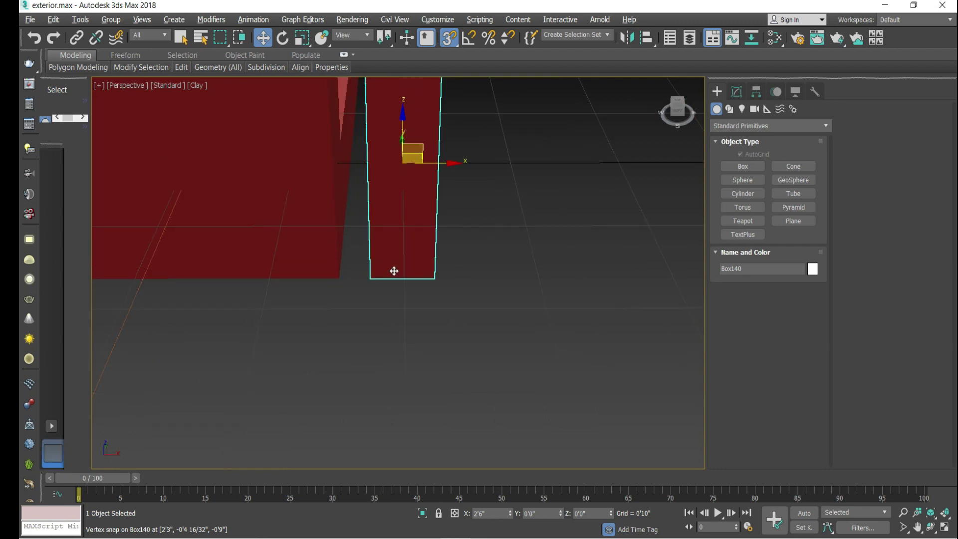
click(412, 294)
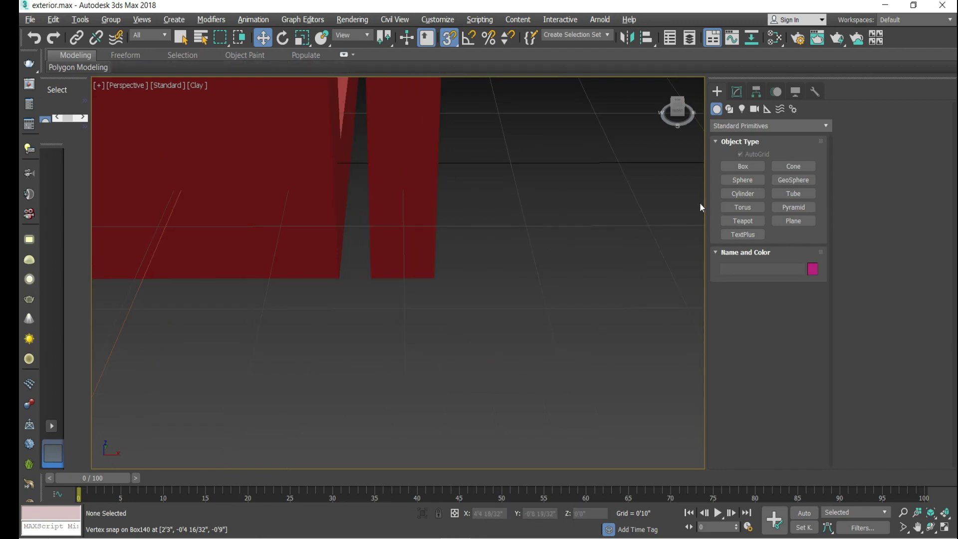
click(742, 171)
scroll(352, 280, up, 3)
scroll(387, 355, down, 3)
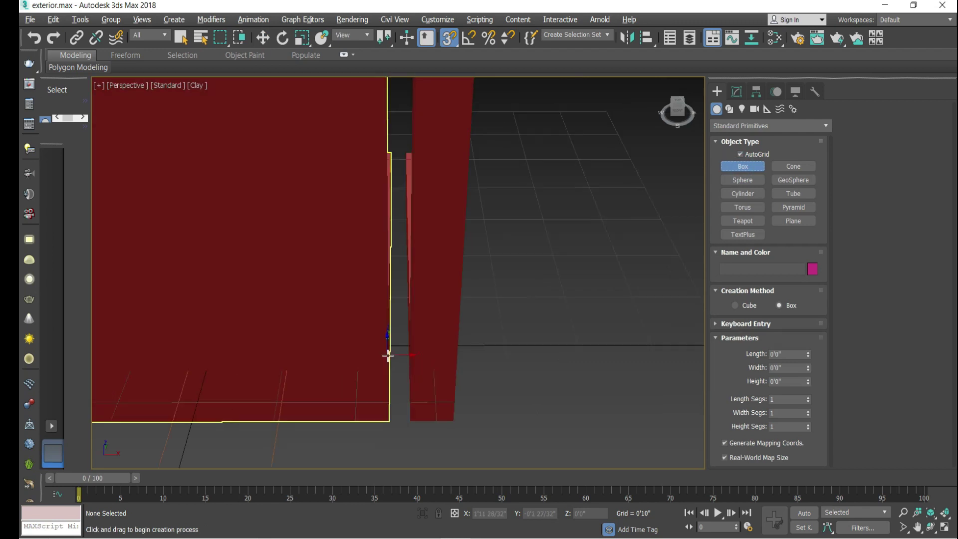
alt+middle_drag(393, 414, 389, 417)
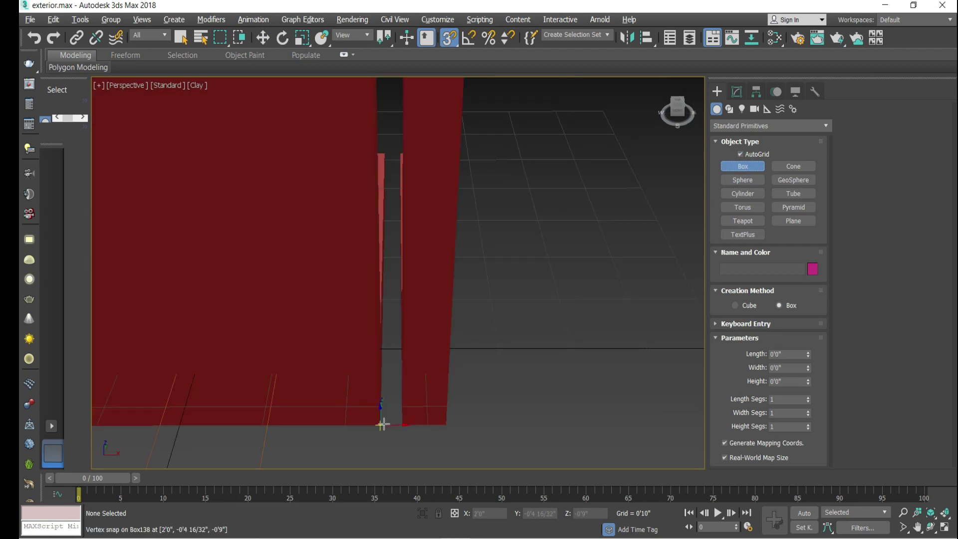
drag(383, 425, 406, 429)
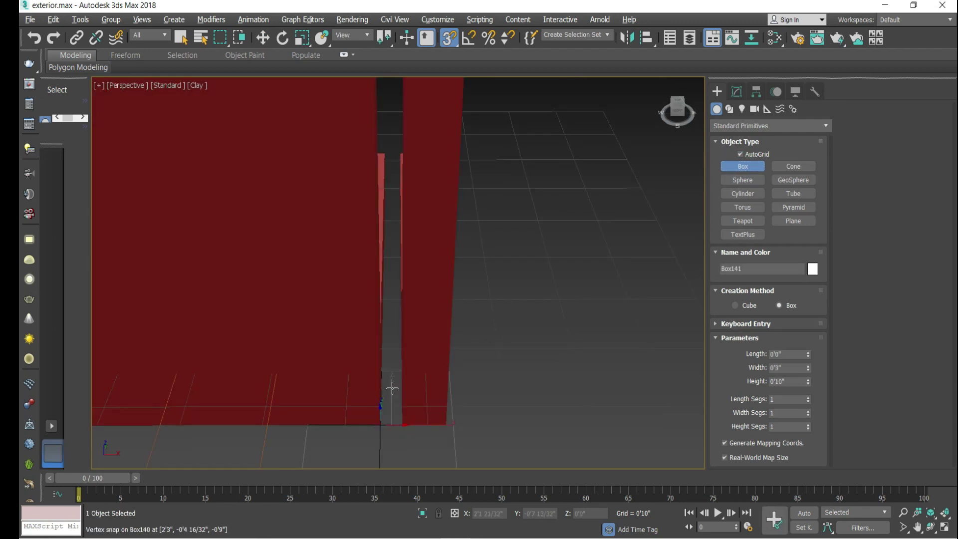
click(399, 425)
scroll(398, 427, up, 3)
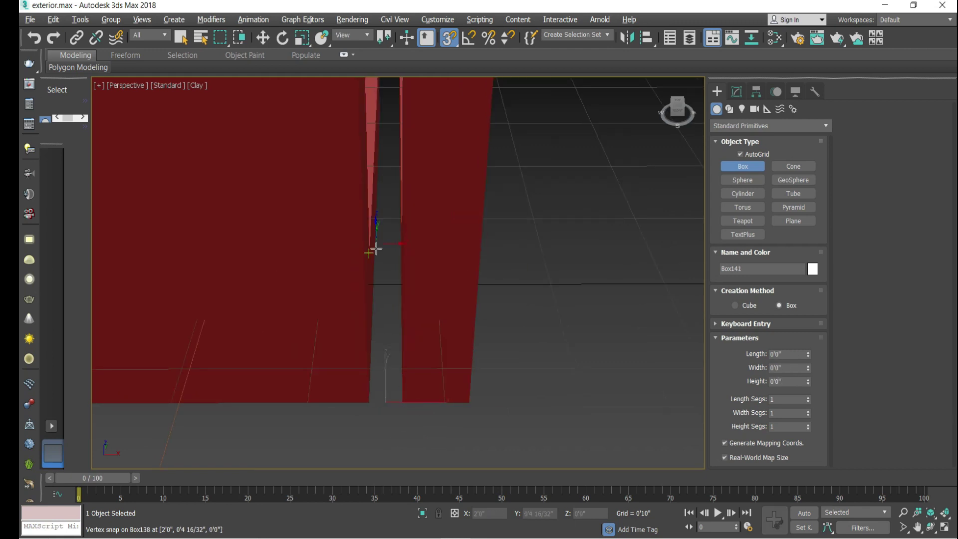
click(459, 327)
Draw a flat spacer box 0'9" long and 0'3" wide in plan, filling the gap between the L-shaped piece and the strip
key(t)
drag(377, 305, 350, 220)
click(350, 220)
right_click(445, 229)
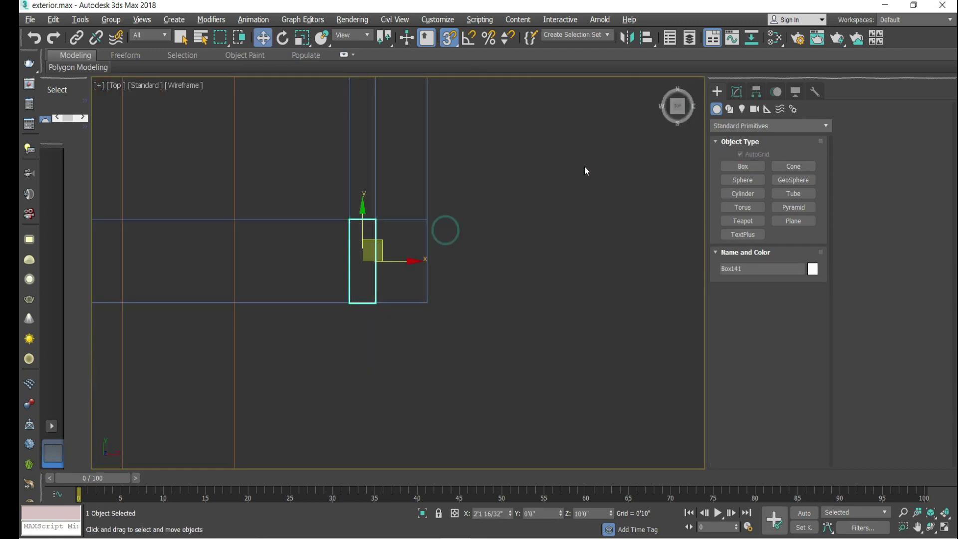
Copy the strip and spacer together twice along X at 0'9" intervals, then delete the spacer boxes
click(737, 92)
ctrl+click(427, 295)
shift+drag(350, 304, 427, 303)
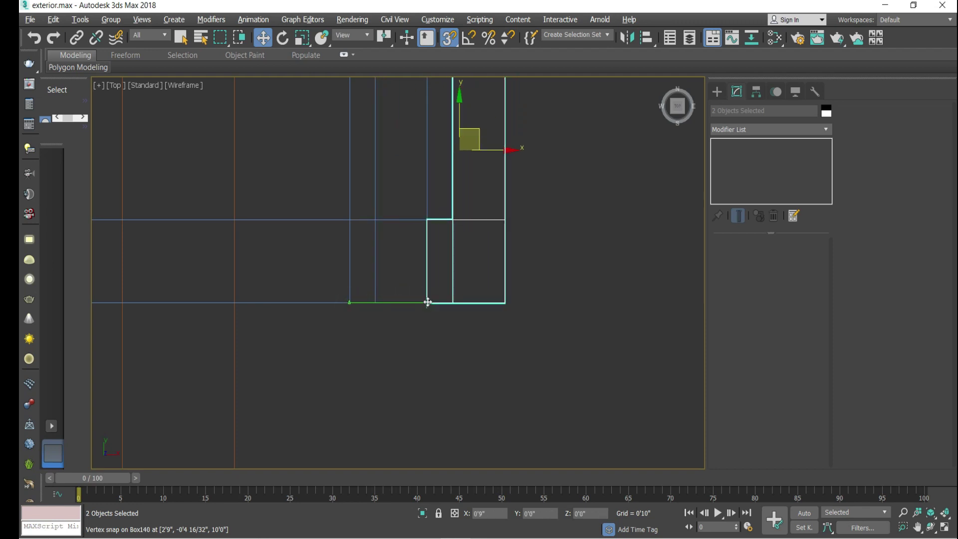
click(489, 327)
click(471, 389)
click(445, 220)
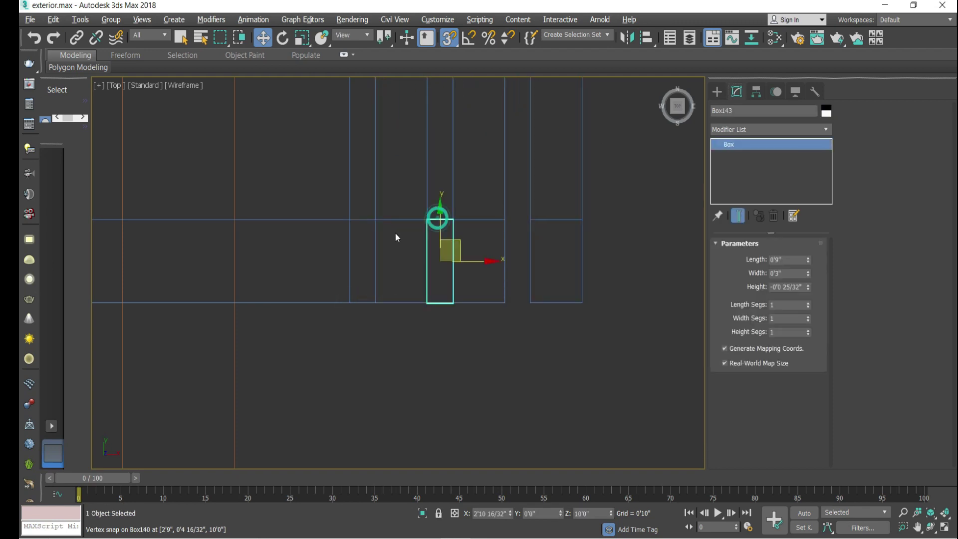
click(394, 232)
Convert the wide L-shaped piece to an editable poly
key(alt+w)
right_click(493, 387)
key(alt+w)
scroll(474, 319, down, 5)
right_click(471, 312)
mouse_move(508, 457)
click(637, 467)
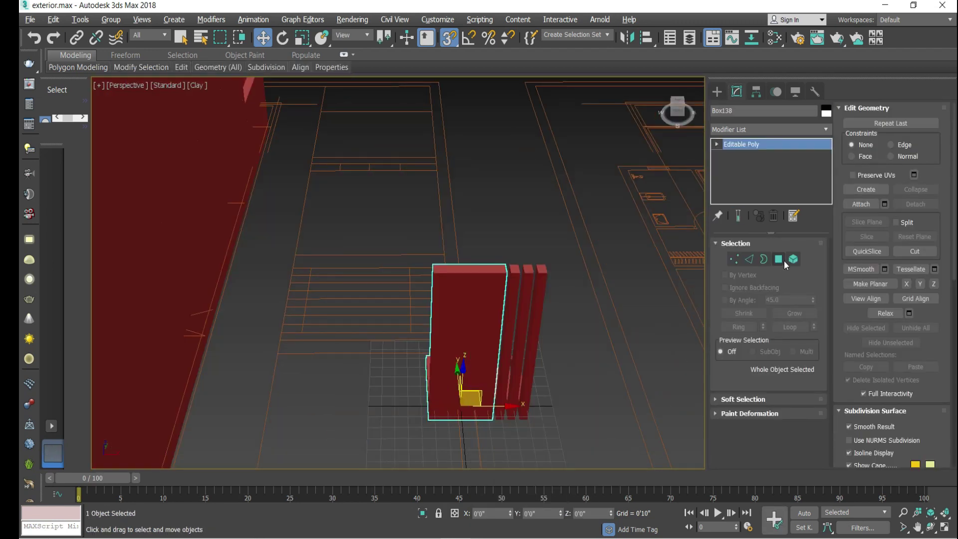
Attach the three L-shaped strips to the wide L-shaped piece as elements of one object
click(793, 259)
scroll(919, 405, down, 5)
scroll(920, 405, up, 10)
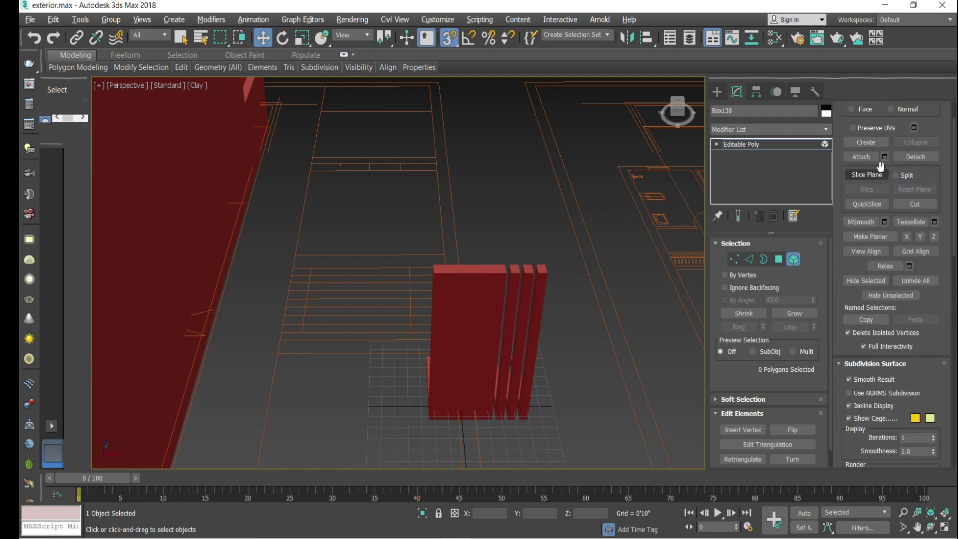
click(863, 157)
scroll(620, 319, up, 4)
click(424, 243)
click(451, 242)
click(477, 242)
click(717, 92)
Move the combined L-shaped piece from the origin over to the house
scroll(537, 202, down, 6)
alt+middle_drag(537, 202, 479, 215)
scroll(479, 214, up, 5)
alt+middle_drag(549, 240, 504, 195)
Snap the combined piece's lower outer corner to a wall corner of the house in the Front view
key(alt+w)
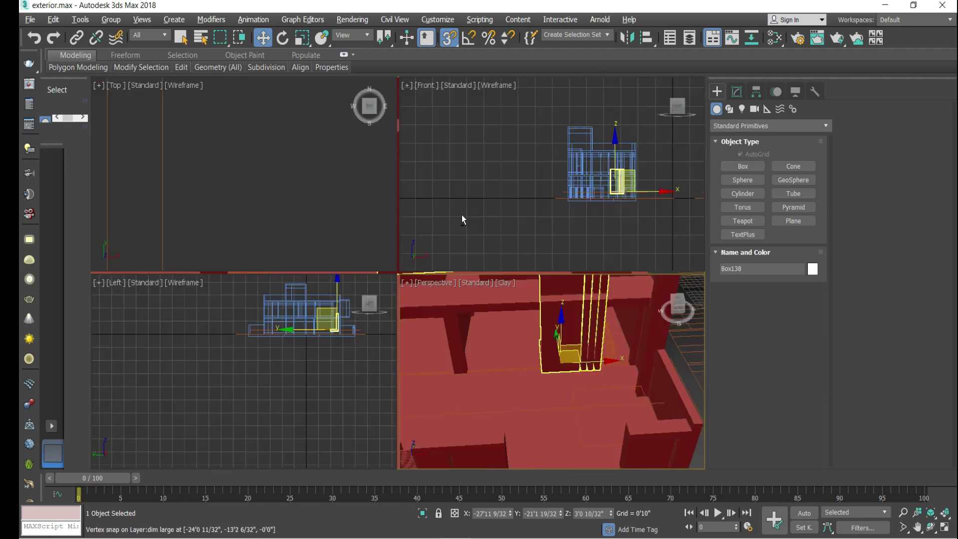
middle_click(462, 215)
key(alt+w)
scroll(558, 308, up, 4)
scroll(567, 345, up, 5)
scroll(521, 374, down, 6)
drag(567, 346, 547, 246)
scroll(547, 246, up, 7)
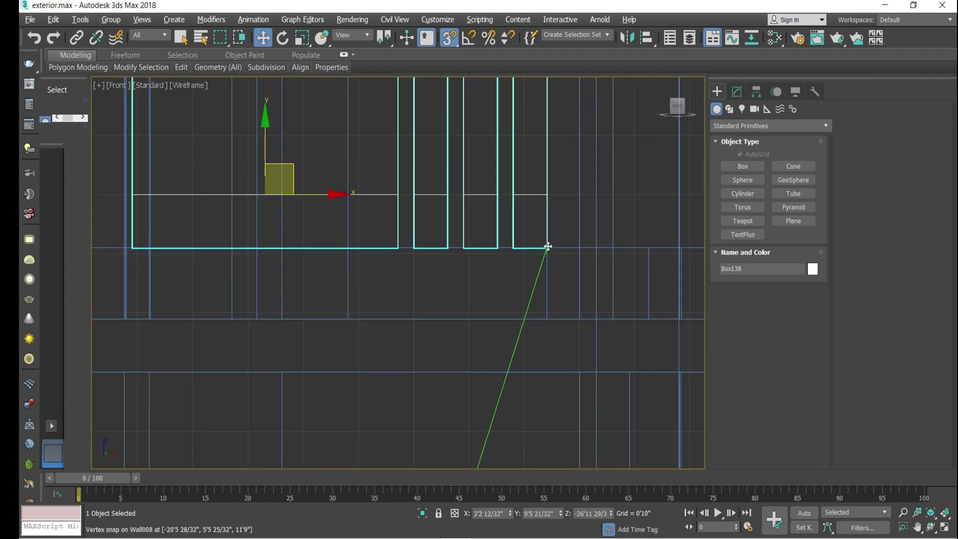
Turn off snapping and reposition the combined piece beside the house wall in the Top view
key(alt+w)
key(alt+w)
click(443, 43)
Adjust the combined piece's placement against the house wall in the Perspective view
key(alt+w)
middle_click(356, 240)
key(alt+w)
scroll(349, 253, up, 2)
drag(277, 191, 311, 323)
scroll(287, 389, up, 5)
middle_drag(287, 389, 304, 206)
drag(288, 147, 308, 237)
middle_drag(330, 267, 343, 254)
scroll(344, 254, up, 2)
mouse_move(284, 252)
mouse_down()
mouse_move(319, 379)
mouse_move(283, 244)
mouse_up()
click(320, 379)
click(335, 345)
scroll(282, 245, up, 5)
key(alt+w)
middle_click(517, 304)
key(alt+w)
alt+middle_drag(518, 306, 531, 225)
scroll(530, 220, up, 5)
drag(485, 234, 481, 331)
scroll(483, 366, down, 2)
drag(467, 347, 549, 299)
Try to draw a vertical line spline down the corner edge of the upper-floor slab in the Perspective view
scroll(530, 397, up, 5)
scroll(444, 364, down, 5)
scroll(551, 370, up, 4)
scroll(555, 354, up, 2)
key(s)
scroll(549, 298, down, 5)
scroll(549, 298, up, 8)
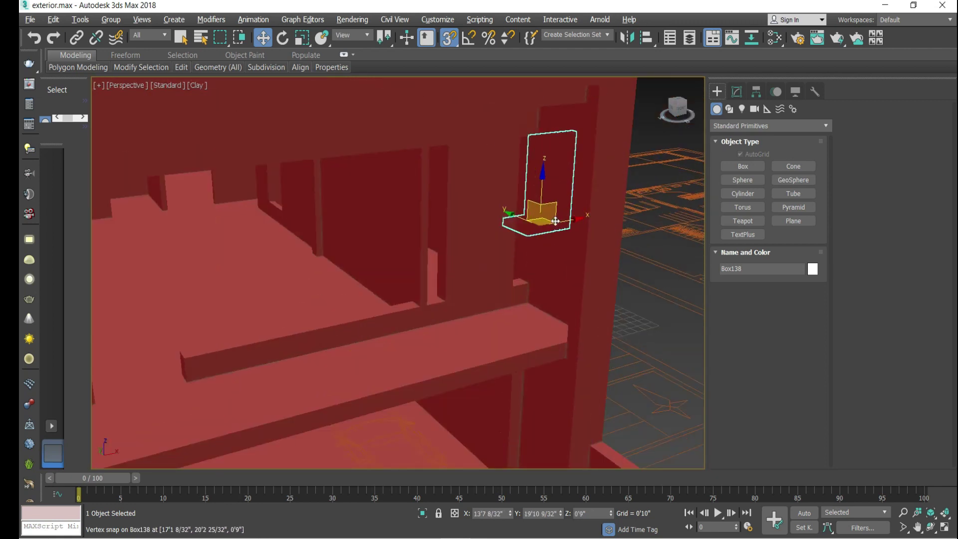
click(729, 109)
click(742, 177)
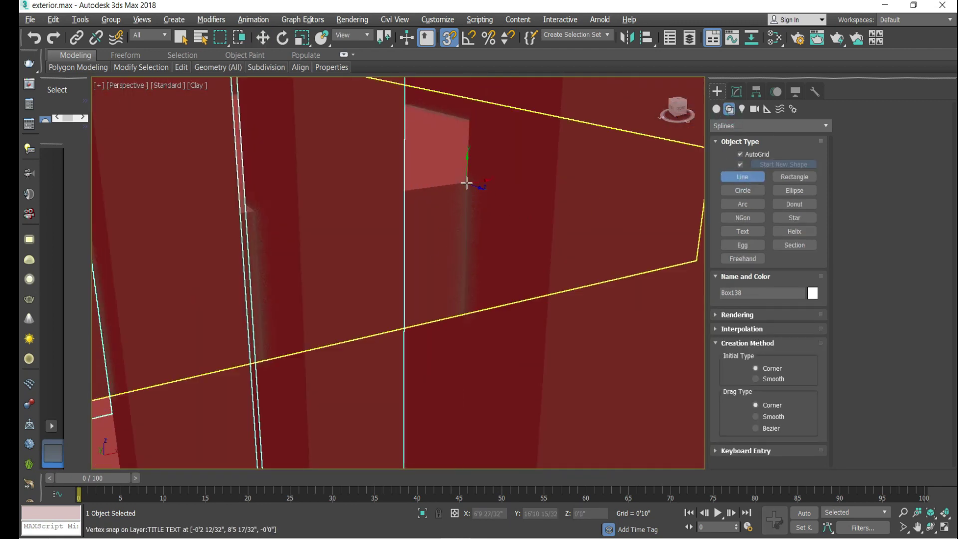
click(468, 182)
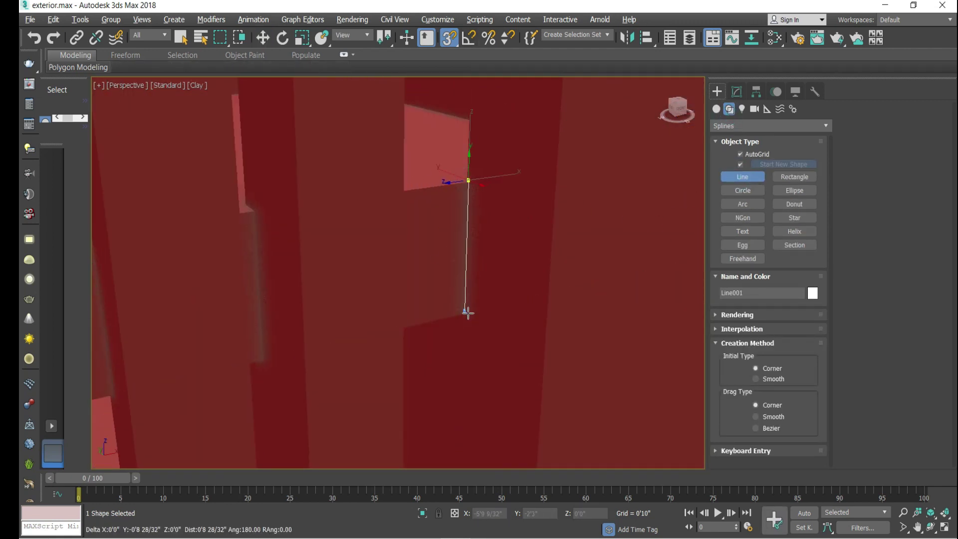
click(466, 315)
right_click(468, 314)
scroll(530, 225, down, 5)
click(717, 91)
click(737, 91)
key(ctrl+z)
Lower the combined L-shaped piece with vertex snapping beside the upper-floor slab in the Perspective view
scroll(470, 349, down, 4)
alt+middle_drag(470, 349, 471, 391)
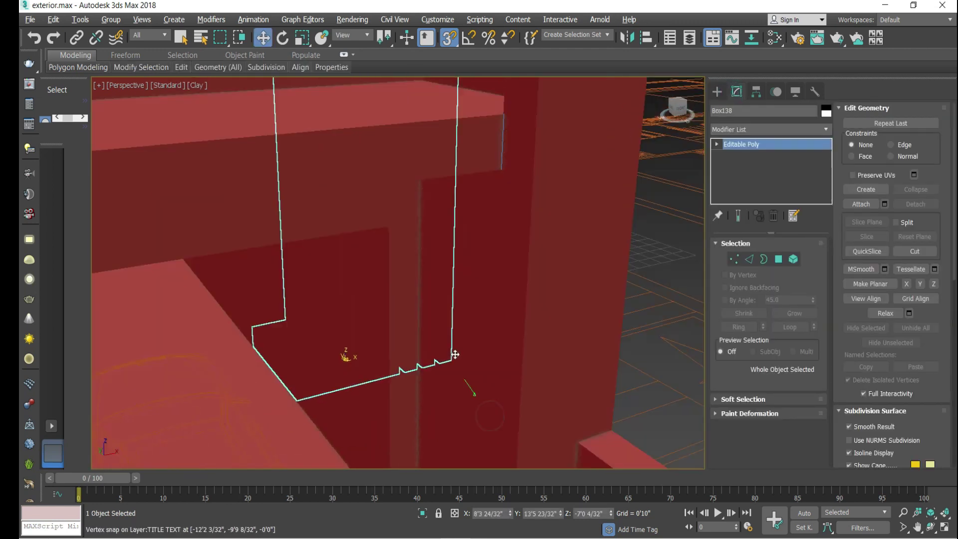
scroll(480, 249, down, 5)
alt+middle_drag(480, 249, 492, 299)
Turn off snapping and move the combined piece forward, away from the rear wall, in the Top view
key(t)
key(F3)
key(s)
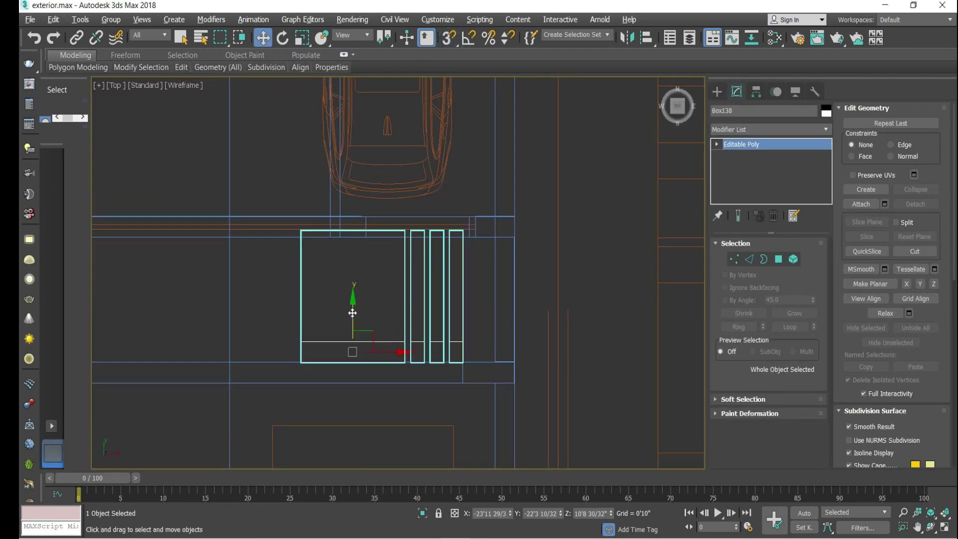
scroll(332, 243, up, 3)
scroll(333, 235, up, 4)
scroll(340, 311, down, 4)
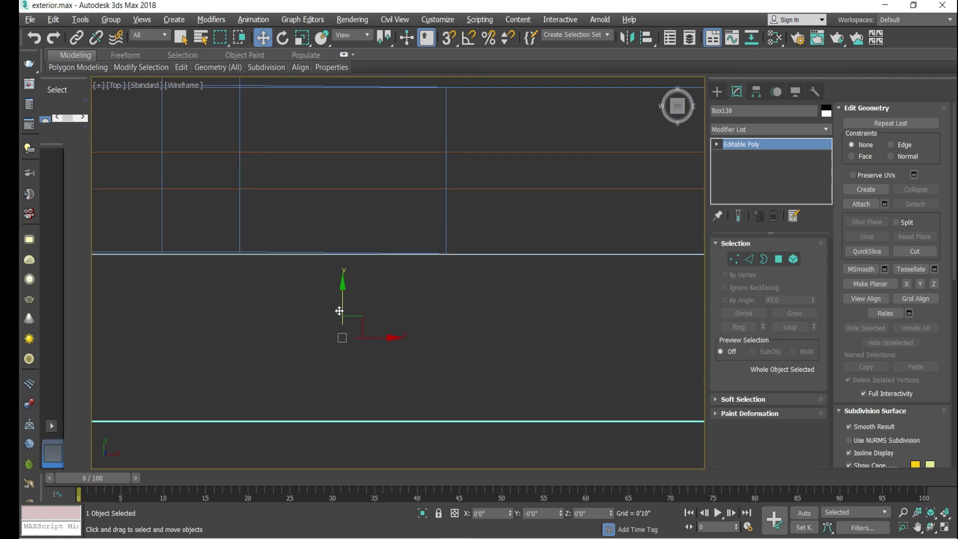
click(344, 319)
key(p)
key(F3)
scroll(492, 225, up, 4)
scroll(619, 227, down, 6)
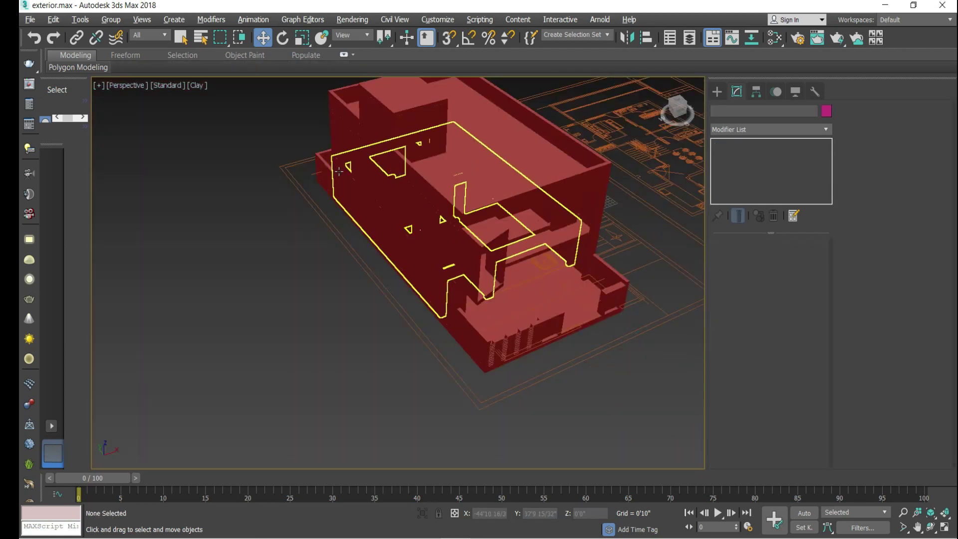
Reselect the combined piece and fine-tune its front-to-back position in the Top view
scroll(549, 224, up, 4)
scroll(506, 202, down, 3)
scroll(504, 199, up, 3)
click(521, 132)
key(t)
key(F3)
scroll(372, 263, up, 5)
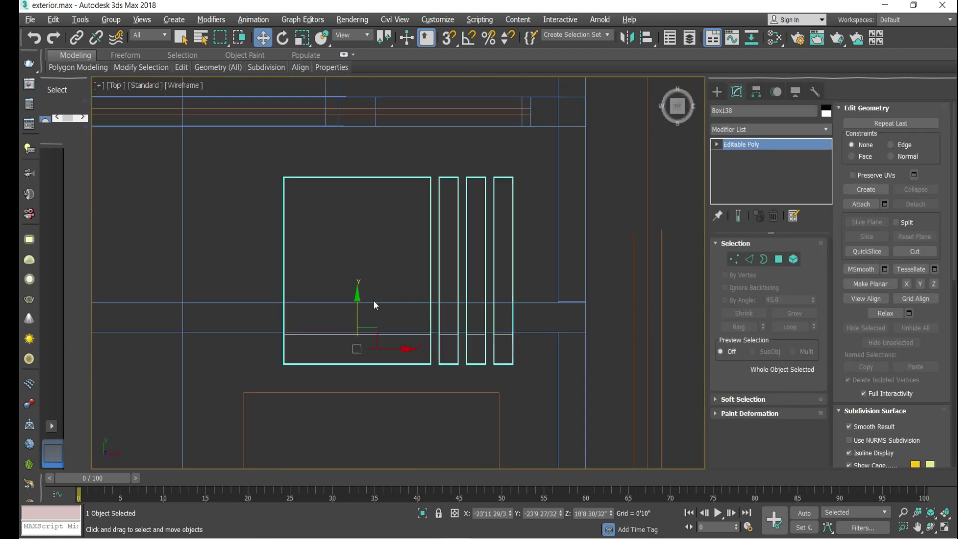
scroll(330, 346, up, 6)
drag(505, 390, 504, 396)
key(alt+w)
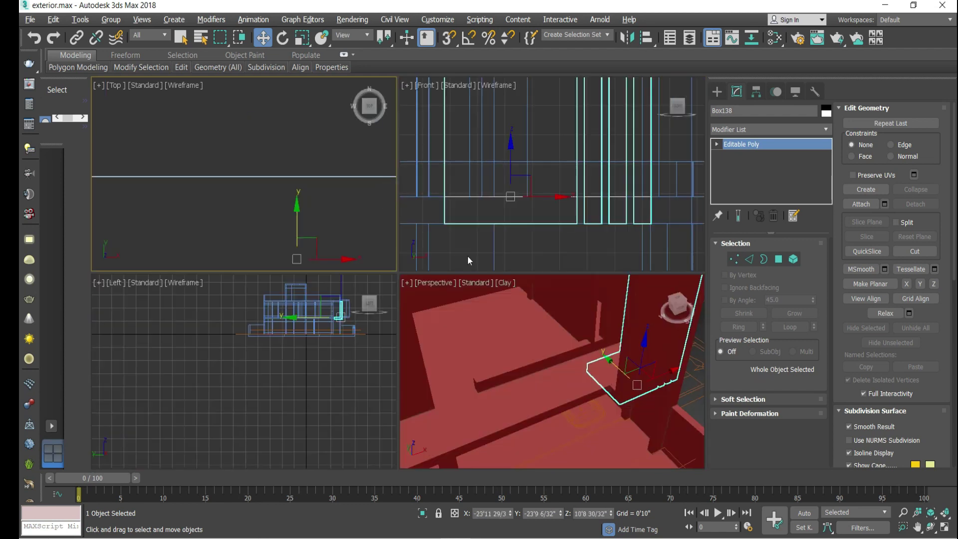
Lower the combined piece in the Front view until its bottom edge lines up with the slab's lower edge, at Z 9'11 30/32"
click(468, 305)
key(alt+w)
scroll(449, 310, down, 5)
scroll(356, 334, up, 5)
alt+middle_drag(356, 340, 268, 321)
scroll(449, 199, up, 5)
click(518, 220)
scroll(517, 220, down, 3)
drag(517, 207, 517, 220)
scroll(373, 282, up, 5)
key(alt+w)
click(431, 240)
key(alt+w)
Move the combined piece back in the Top view so its front face is flush with the front wall face
key(alt+w)
click(256, 252)
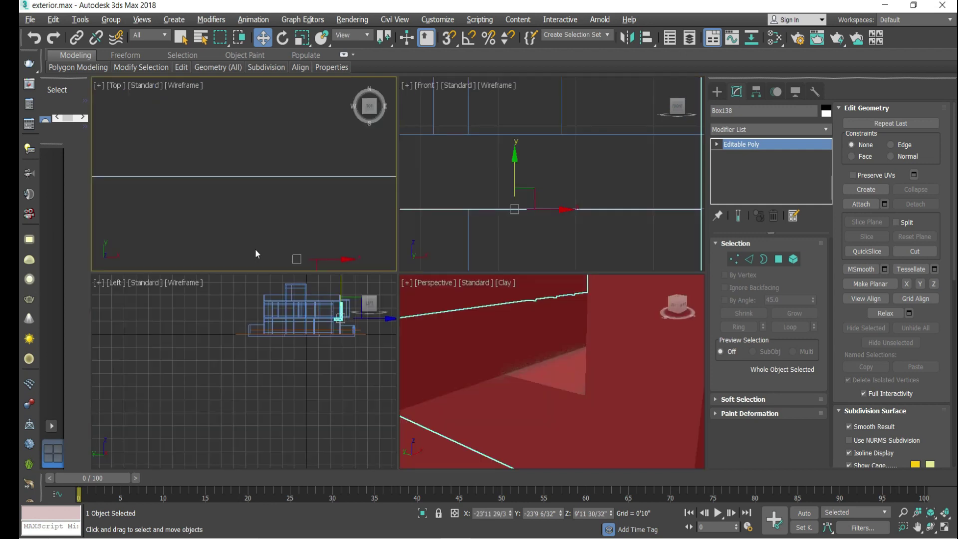
key(alt+w)
scroll(357, 300, down, 6)
drag(381, 298, 363, 240)
Extend the combined piece's rear vertices back to the house wall in the Top view
key(alt+w)
click(503, 344)
key(alt+w)
click(684, 299)
alt+middle_drag(479, 346, 451, 346)
scroll(380, 340, up, 5)
scroll(390, 346, down, 5)
click(411, 352)
key(alt+w)
click(349, 245)
key(alt+w)
right_click(335, 205)
click(502, 359)
key(1)
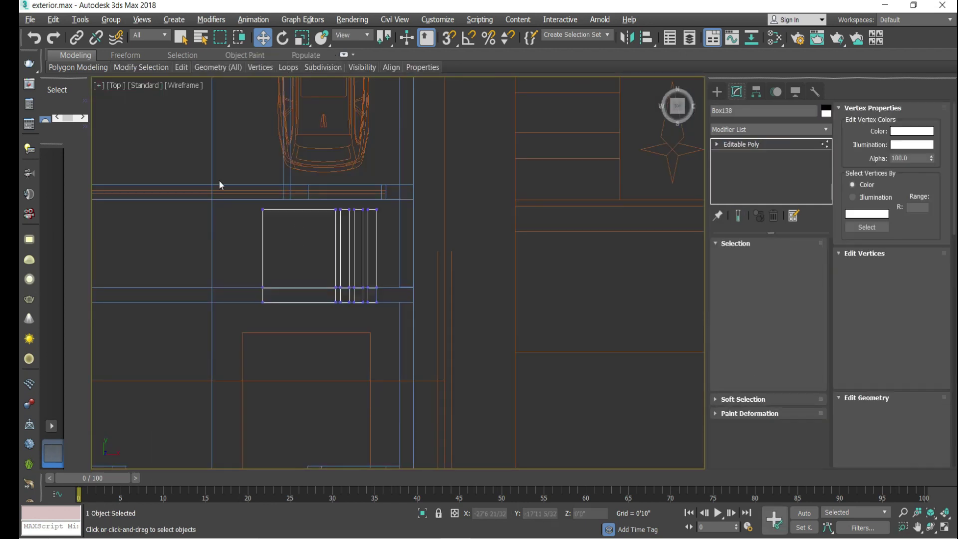
drag(220, 180, 399, 230)
scroll(342, 189, up, 6)
click(713, 94)
key(alt+w)
click(658, 344)
key(alt+w)
Select the combined piece's top vertices in the Front view and raise them toward the top of the wall opening
scroll(478, 257, down, 5)
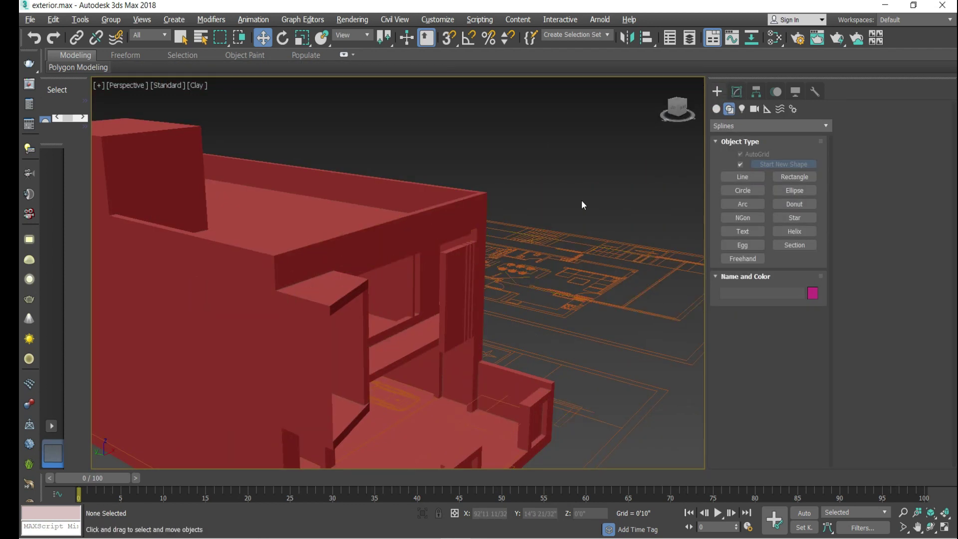
scroll(460, 255, up, 6)
click(460, 255)
scroll(529, 251, up, 1)
click(736, 92)
click(734, 259)
scroll(644, 263, down, 6)
key(alt+w)
click(584, 200)
key(alt+w)
scroll(583, 200, down, 6)
drag(506, 159, 664, 194)
scroll(606, 172, up, 6)
drag(581, 189, 573, 135)
click(717, 92)
click(535, 114)
key(alt+w)
click(604, 334)
key(alt+w)
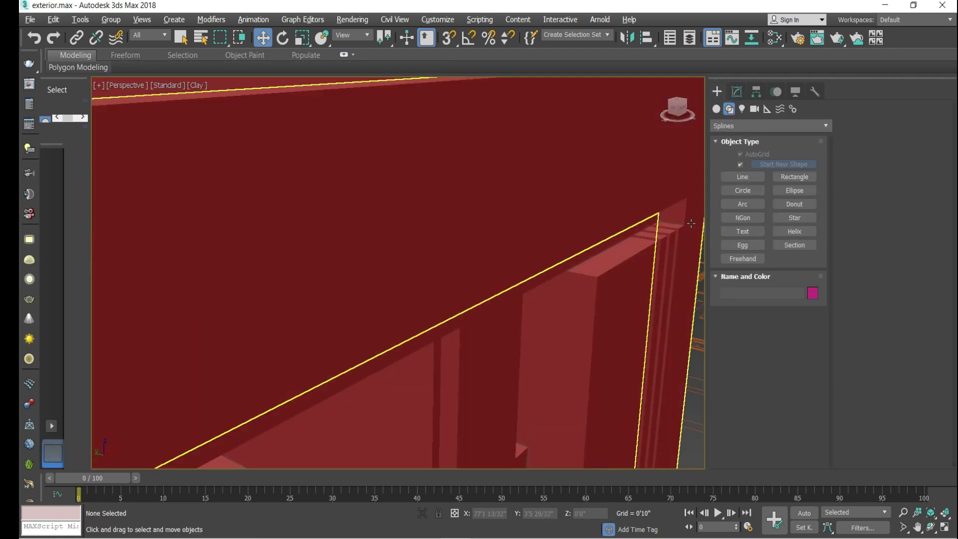
Raise the piece's 16 top vertices to Z 21'6" to meet the underside of the beam, fine-tuning them in the Front view
scroll(599, 250, down, 5)
click(599, 250)
scroll(599, 250, up, 5)
drag(679, 114, 660, 110)
click(736, 92)
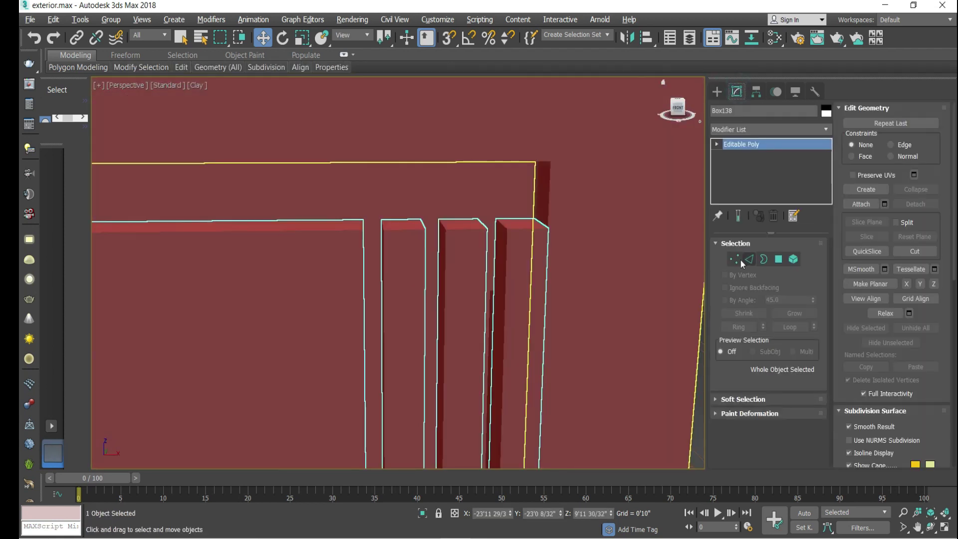
click(734, 259)
scroll(449, 220, down, 4)
drag(433, 202, 433, 163)
key(alt+w)
right_click(579, 218)
key(alt+w)
scroll(579, 222, down, 4)
scroll(542, 218, up, 8)
drag(527, 249, 528, 224)
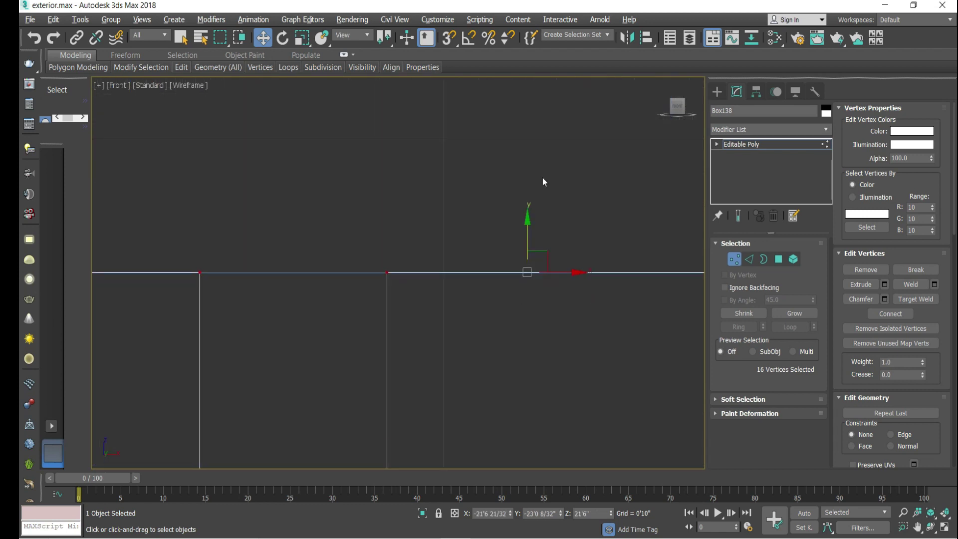
click(717, 92)
click(548, 200)
Leave vertex editing and examine the front facade and boundary wall in the Perspective view
key(alt+w)
key(alt+w)
scroll(553, 327, down, 4)
scroll(449, 299, up, 2)
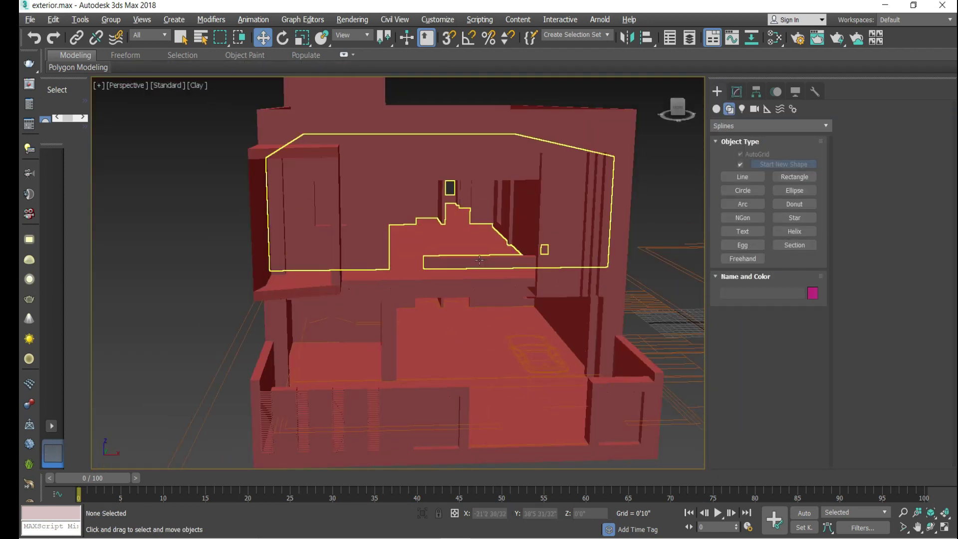
scroll(510, 382, down, 2)
scroll(519, 390, up, 2)
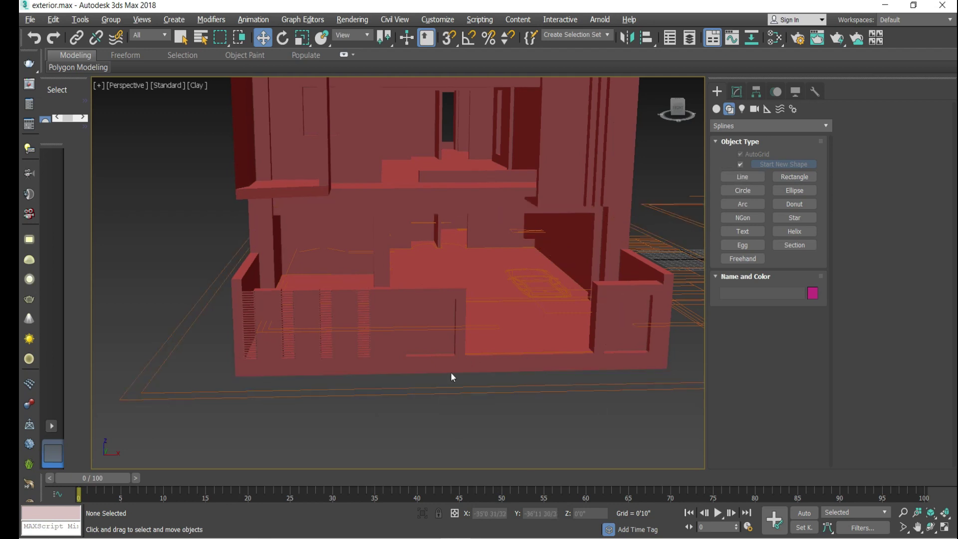
click(742, 204)
key(alt+w)
key(alt+w)
scroll(436, 327, down, 5)
scroll(355, 346, down, 2)
scroll(554, 383, down, 3)
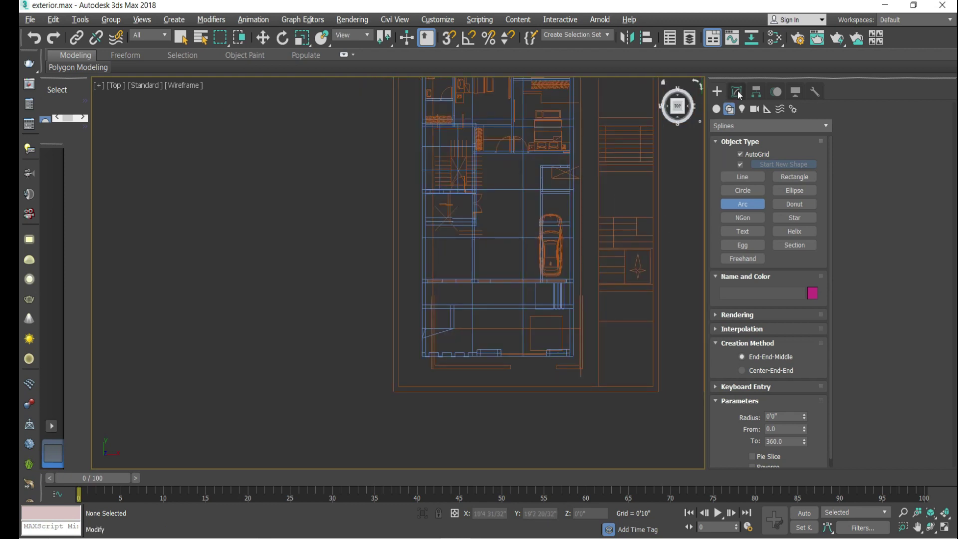
click(737, 92)
scroll(398, 311, down, 2)
key(ctrl+a)
alt+drag(538, 377, 505, 150)
scroll(482, 263, up, 3)
scroll(413, 248, down, 3)
alt+drag(619, 359, 524, 144)
drag(348, 119, 509, 385)
alt+drag(648, 408, 531, 142)
scroll(416, 241, up, 2)
drag(398, 220, 433, 219)
scroll(463, 360, up, 6)
drag(490, 351, 494, 408)
key(ctrl+z)
With vertex snapping on, draw an arc in the Top view curving outward from the boundary wall's corner at the gate opening, radius about 2'3 22/32"
key(s)
scroll(507, 349, down, 1)
drag(498, 321, 536, 373)
drag(572, 328, 584, 353)
key(p)
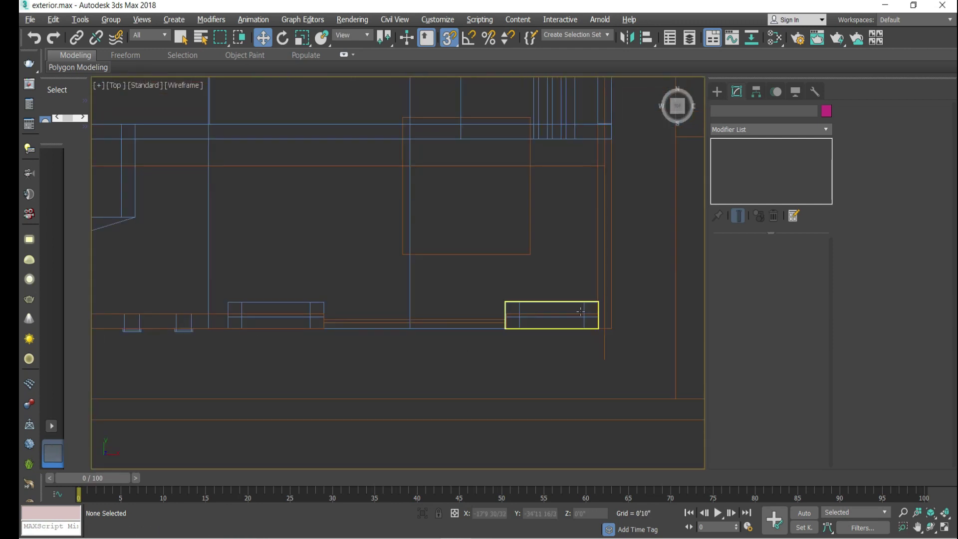
middle_drag(417, 325, 555, 306)
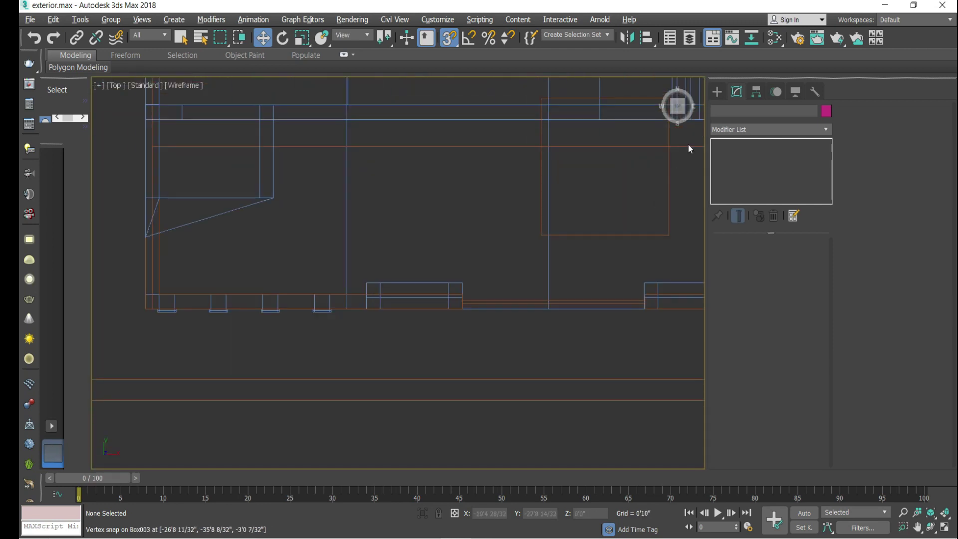
click(714, 89)
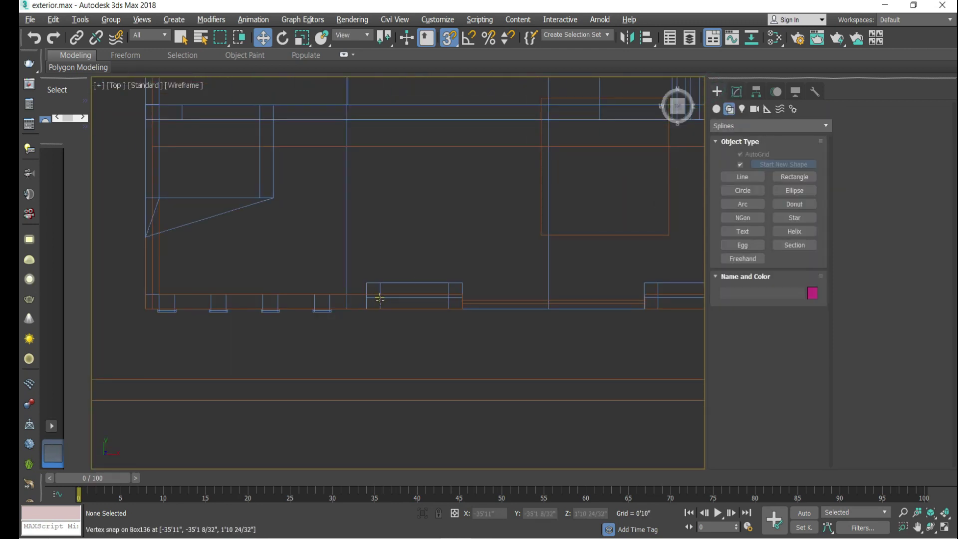
scroll(387, 307, down, 3)
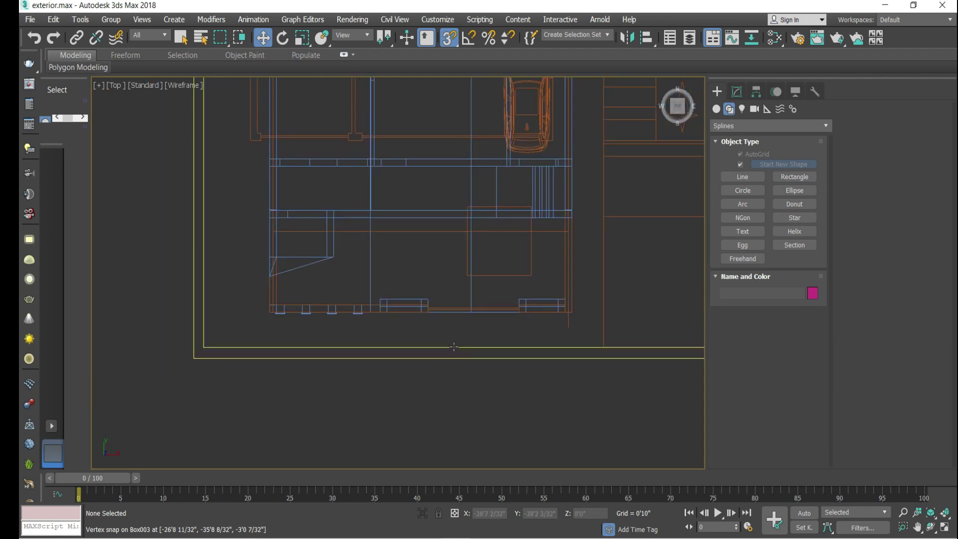
scroll(451, 396, down, 3)
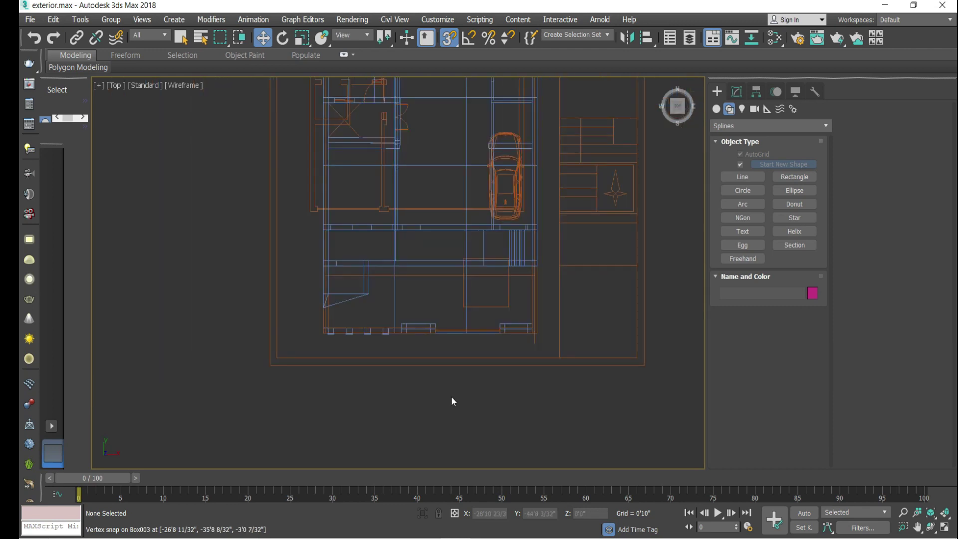
click(742, 204)
scroll(367, 349, up, 3)
scroll(402, 335, up, 3)
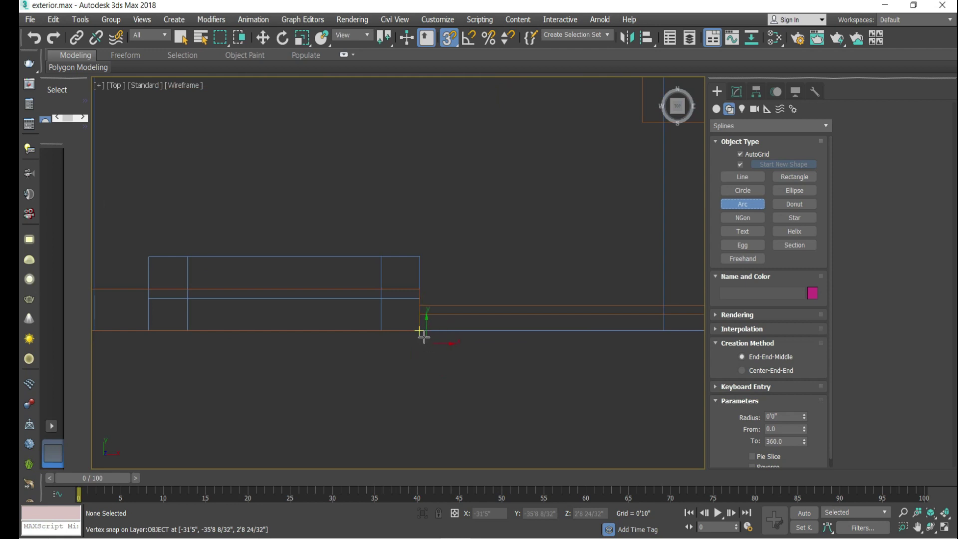
scroll(509, 329, down, 3)
click(464, 331)
drag(463, 333, 455, 365)
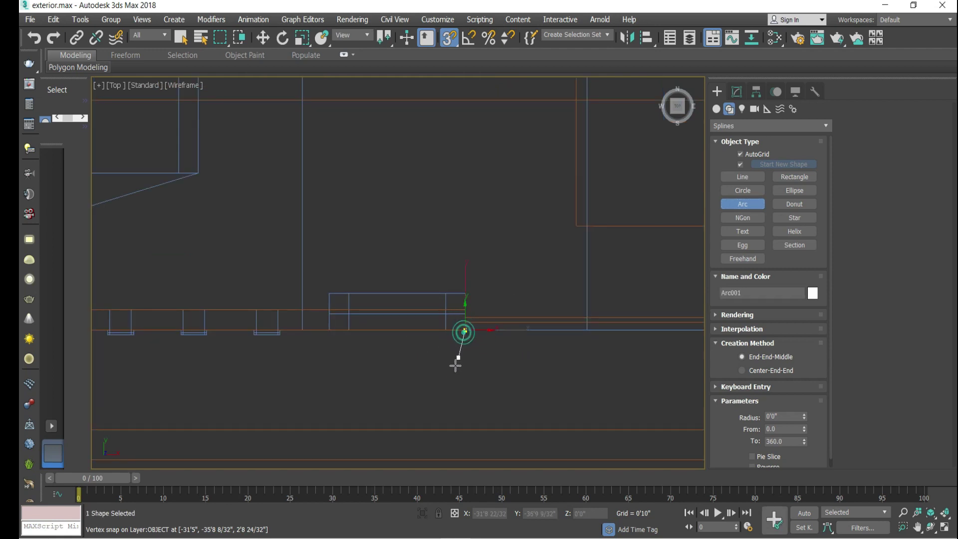
click(446, 394)
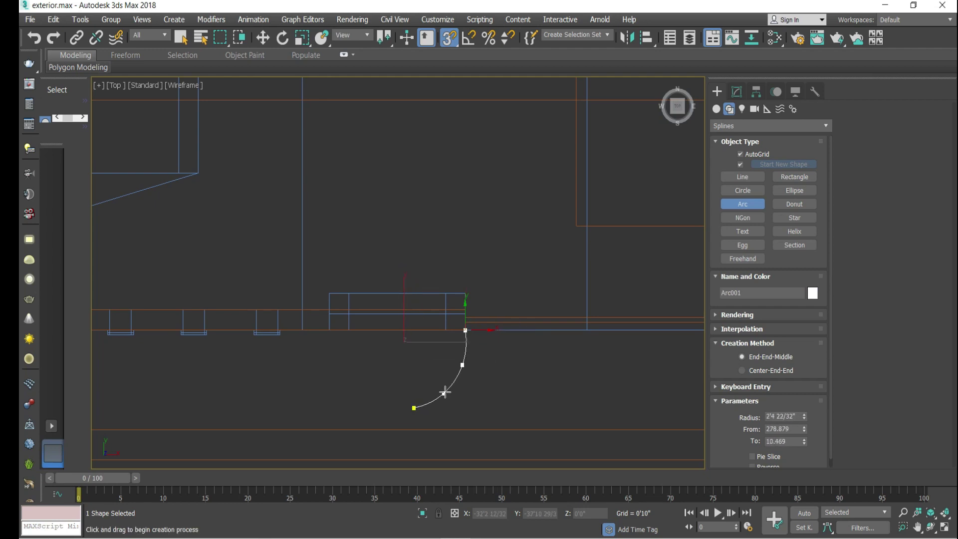
scroll(448, 394, up, 2)
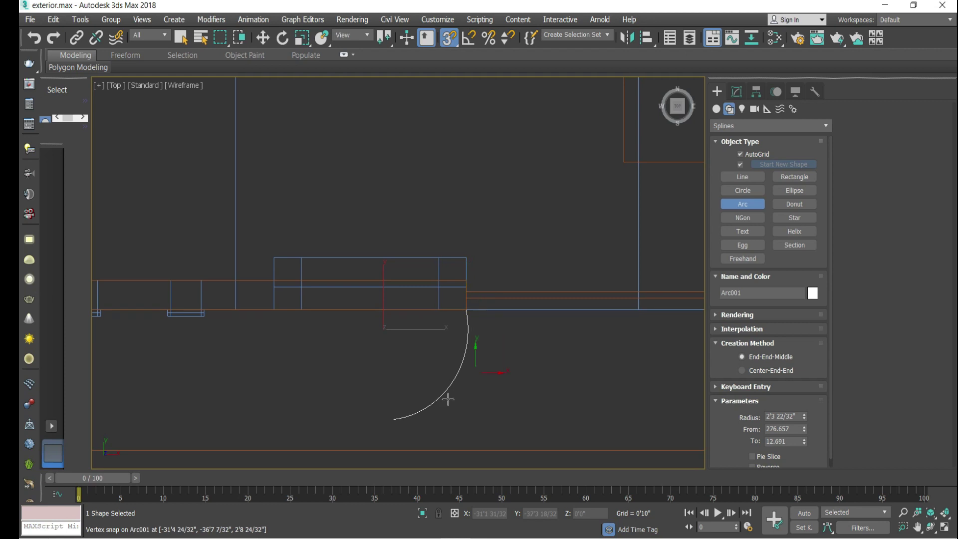
scroll(498, 327, down, 2)
scroll(494, 335, up, 1)
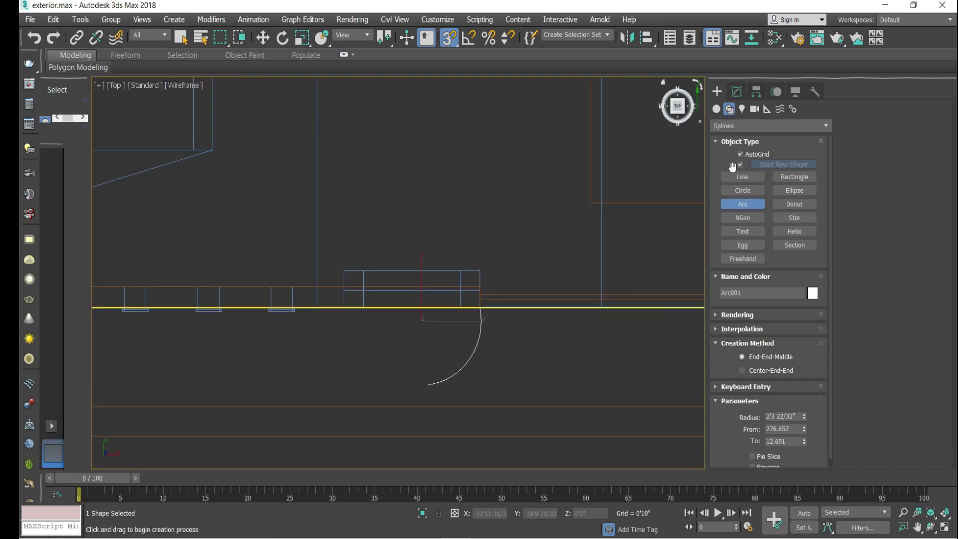
Start a corner-type line at the wall corner by the gate and trace the upper part of the arc with snapped points
click(736, 178)
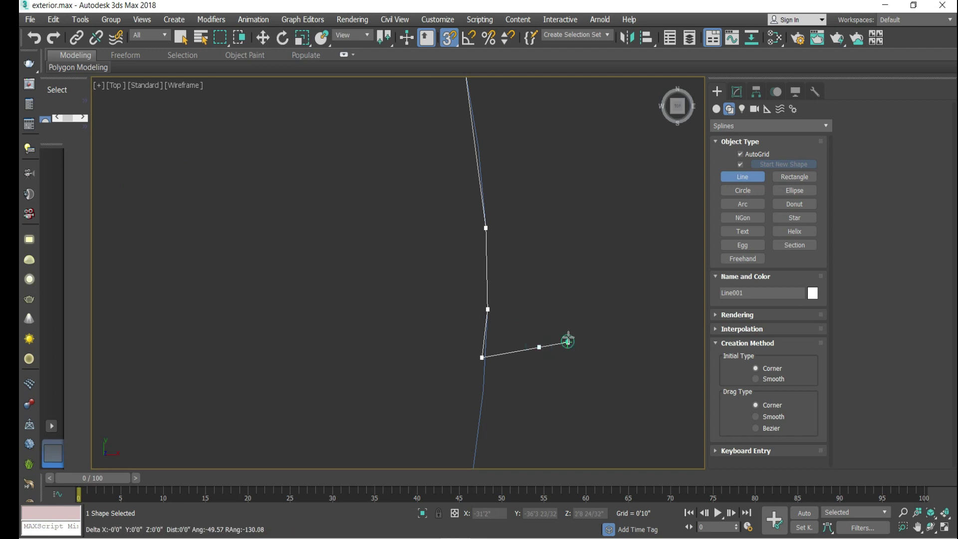
right_click(568, 337)
right_click(560, 321)
key(ctrl+z)
scroll(531, 356, down, 5)
scroll(528, 284, up, 4)
click(487, 249)
scroll(495, 299, up, 3)
click(498, 295)
scroll(498, 294, down, 3)
scroll(506, 327, up, 1)
click(501, 352)
scroll(501, 352, down, 1)
middle_drag(501, 353, 502, 317)
scroll(501, 334, up, 1)
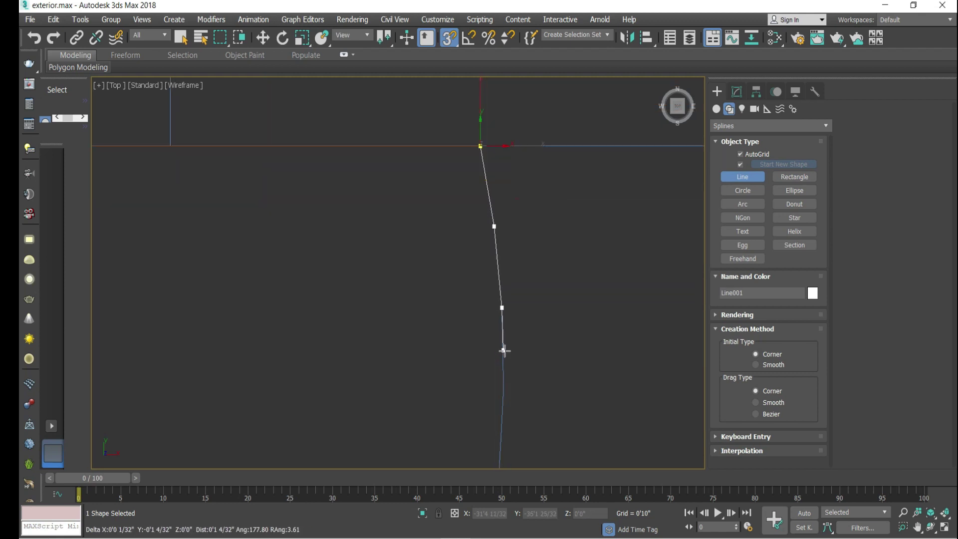
click(503, 389)
scroll(504, 283, down, 1)
scroll(499, 395, up, 3)
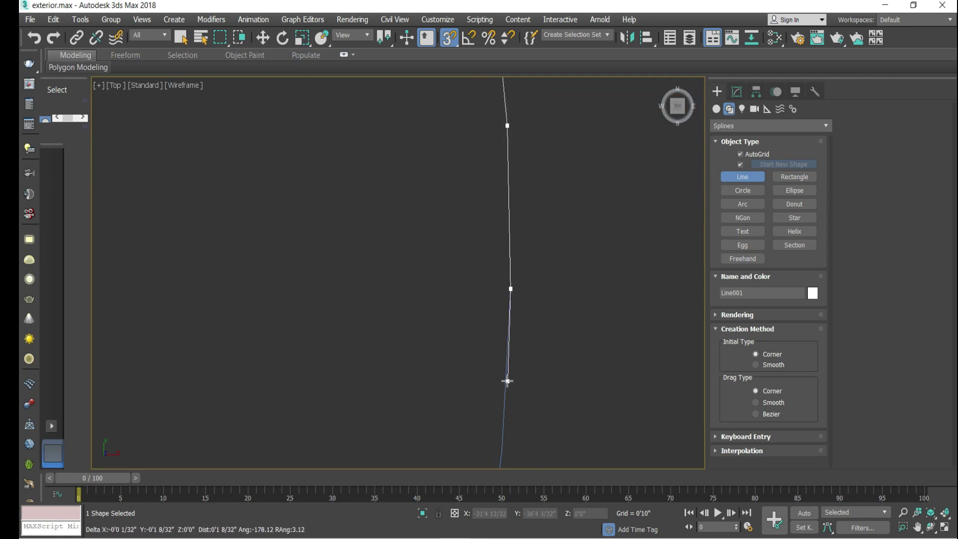
Continue the line with snapped points along the lower part of the arc
click(501, 450)
scroll(501, 451, down, 1)
middle_drag(501, 450, 533, 175)
click(518, 289)
click(494, 401)
scroll(493, 401, down, 1)
middle_drag(494, 401, 540, 230)
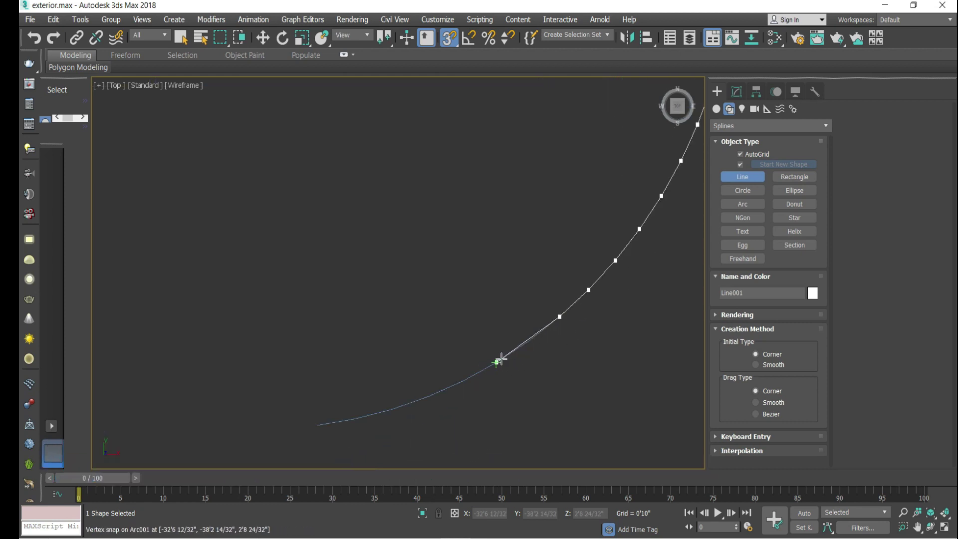
Finish tracing the arc, extend the line straight west past the plot boundary, and end it with a short perpendicular segment toward the house side
scroll(318, 425, down, 5)
scroll(300, 342, up, 1)
scroll(272, 333, down, 2)
click(122, 285)
right_click(351, 273)
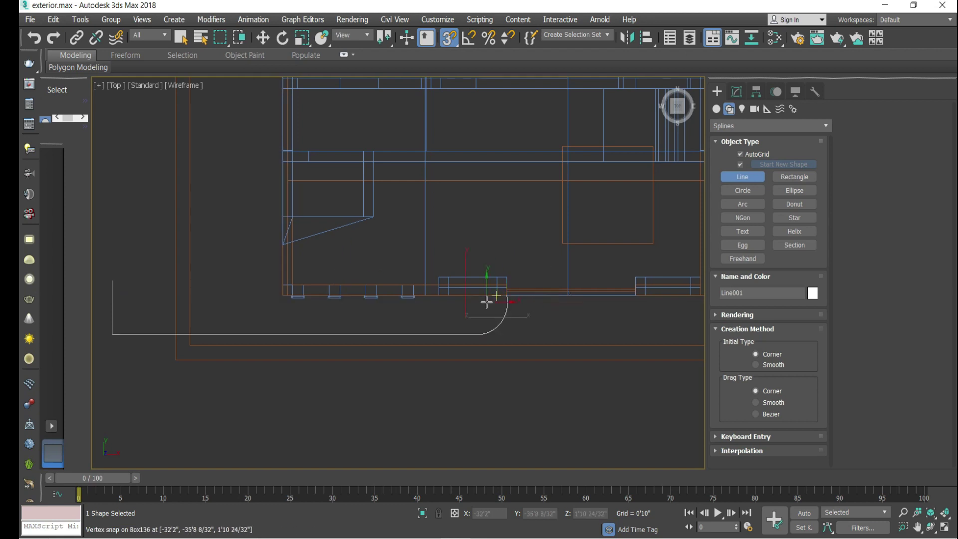
Add a straight segment within the same shape from the arc's start corner along the wall face past the outline's west end
click(736, 91)
click(865, 162)
scroll(513, 307, up, 4)
click(487, 258)
scroll(486, 258, down, 5)
scroll(277, 257, up, 1)
click(278, 257)
scroll(338, 263, up, 2)
right_click(322, 259)
Adjust the outline's open end vertices in the Top view so the two west ends line up at one corner
click(752, 290)
scroll(297, 238, up, 2)
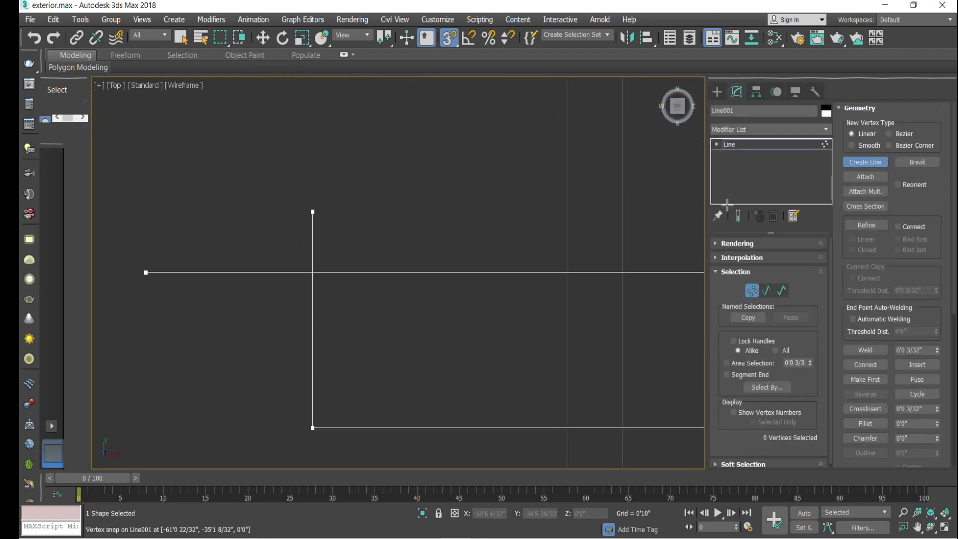
scroll(315, 196, up, 2)
click(312, 218)
drag(315, 266, 315, 267)
scroll(315, 266, down, 2)
click(178, 292)
scroll(353, 294, up, 5)
drag(224, 293, 348, 240)
click(349, 295)
scroll(352, 283, up, 3)
scroll(348, 246, up, 7)
drag(322, 303, 324, 244)
click(392, 281)
scroll(392, 280, down, 4)
drag(145, 287, 353, 288)
scroll(369, 282, up, 2)
Finish joining the outline's west end at the corner in the Top view and leave vertex editing
click(451, 39)
scroll(381, 298, up, 6)
click(431, 260)
drag(431, 260, 283, 273)
scroll(391, 205, down, 6)
scroll(337, 222, down, 12)
scroll(345, 222, up, 6)
key(1)
key(alt+w)
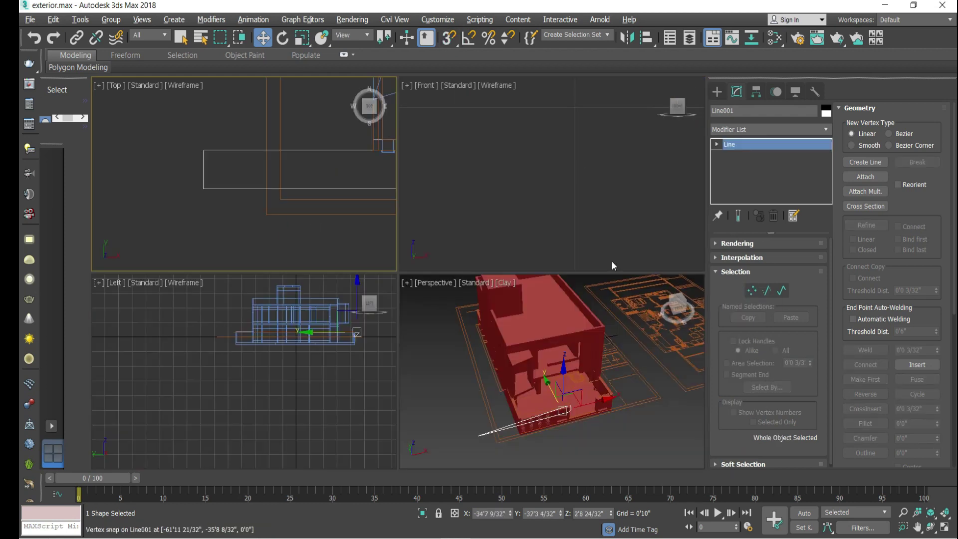
Isolate the outline shape from the rest of the house model and turn off snapping
middle_click(593, 299)
key(alt+w)
right_click(475, 323)
click(510, 266)
key(alt+w)
key(s)
middle_click(180, 175)
key(alt+w)
Move the outline's west end vertices vertically in the Front view to level them with the rest of the shape
key(f)
key(z)
key(1)
drag(116, 250, 141, 279)
scroll(141, 270, up, 3)
drag(134, 242, 143, 130)
scroll(132, 201, up, 5)
scroll(140, 160, up, 5)
scroll(146, 250, up, 2)
drag(148, 206, 150, 154)
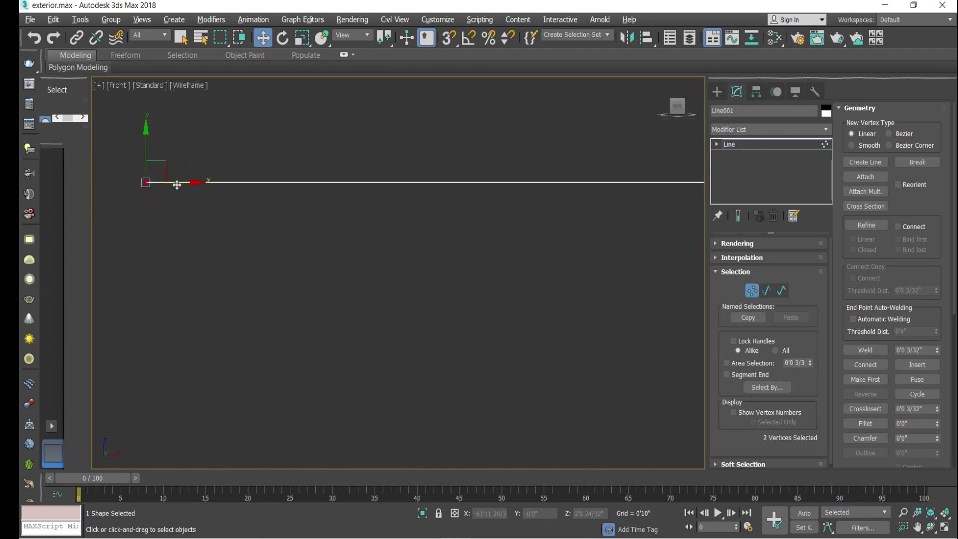
key(t)
scroll(230, 212, up, 8)
scroll(301, 194, down, 6)
key(alt+w)
middle_click(491, 305)
key(alt+w)
scroll(490, 300, down, 2)
Try converting the outline shape to an editable object, undo the conversion, and return to the Top view
click(718, 92)
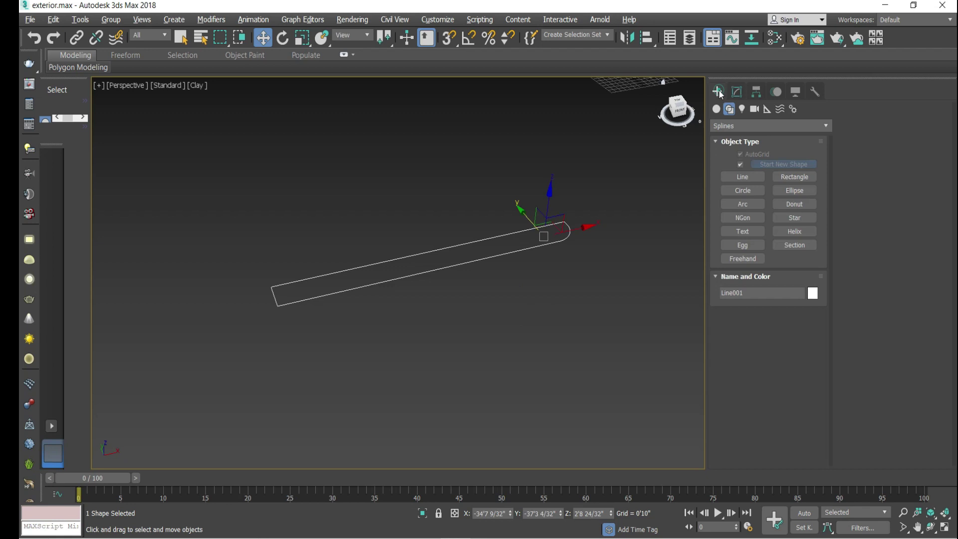
scroll(468, 250, up, 3)
right_click(465, 245)
mouse_move(588, 388)
click(634, 410)
key(ctrl+z)
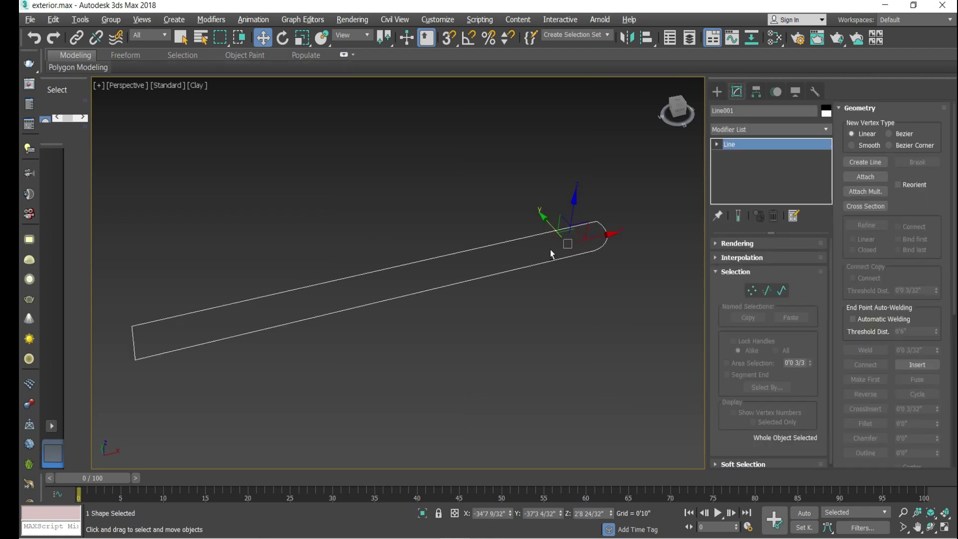
key(t)
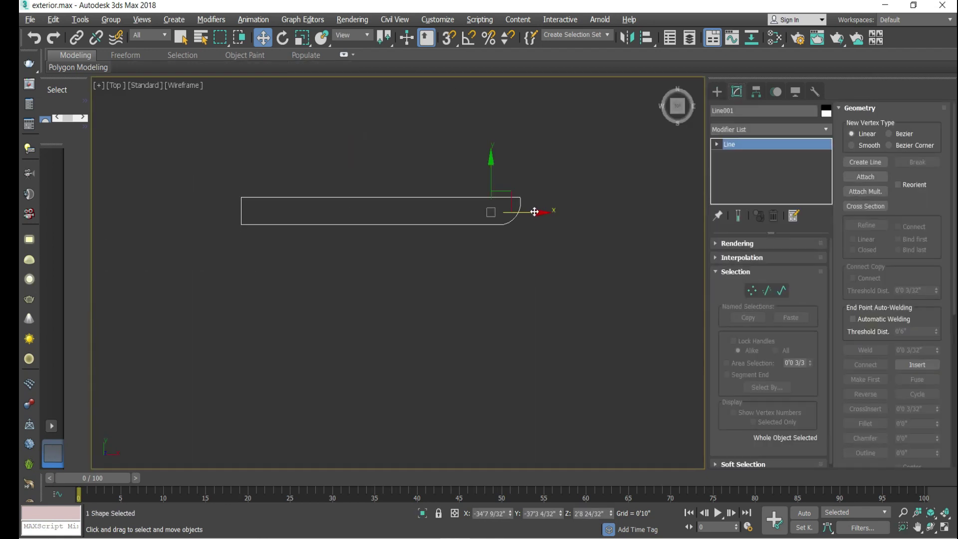
Turn snapping on and trace a new line over the outline's curved end, snapping a point at each vertex
click(717, 92)
scroll(545, 209, up, 10)
key(s)
click(545, 207)
click(551, 235)
click(553, 264)
click(554, 292)
click(553, 321)
middle_drag(553, 321, 561, 298)
click(557, 326)
click(549, 354)
click(545, 365)
scroll(537, 383, up, 2)
click(544, 365)
click(532, 390)
click(536, 364)
click(518, 387)
click(549, 364)
click(529, 384)
scroll(541, 374, down, 1)
scroll(536, 381, up, 1)
click(530, 376)
click(504, 387)
click(474, 399)
click(448, 406)
click(427, 408)
Continue the traced line around the outline's straight sides and close the spline at its starting point
scroll(430, 404, down, 7)
click(217, 368)
click(217, 329)
click(613, 327)
click(467, 315)
Switch to the Perspective view and convert the newly traced closed shape to an Editable Poly
key(alt+w)
right_click(637, 331)
key(alt+w)
right_click(571, 305)
mouse_move(648, 449)
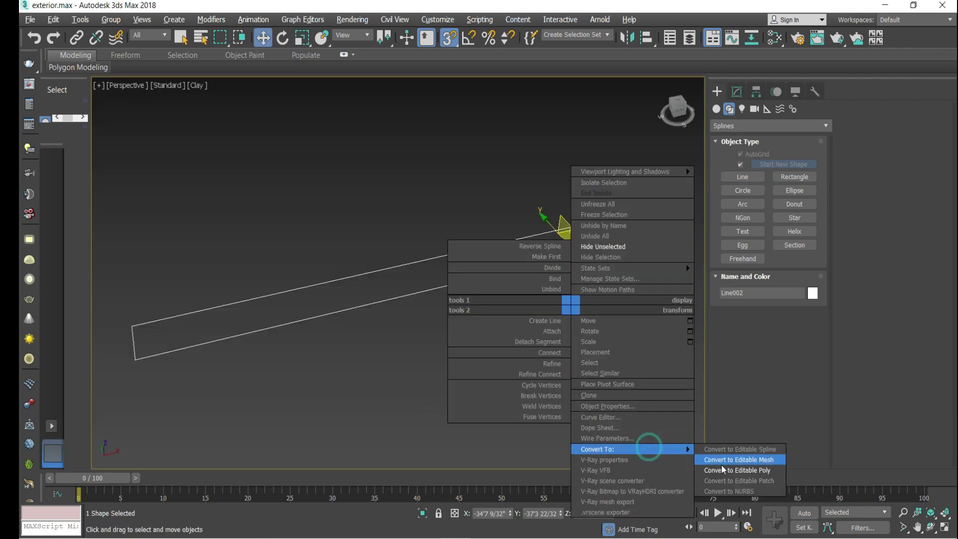
click(738, 464)
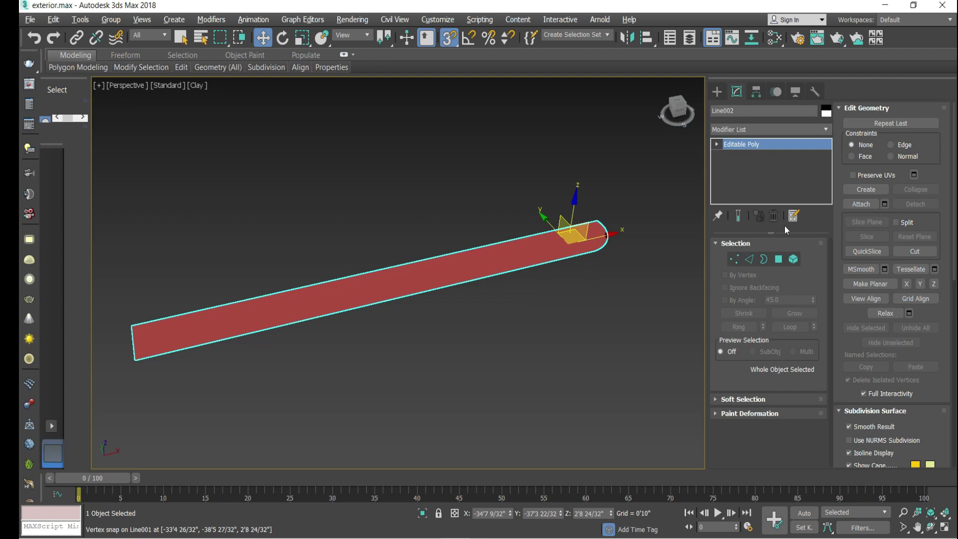
Extrude the curved-end shape's face by 1'0"
click(778, 259)
click(553, 246)
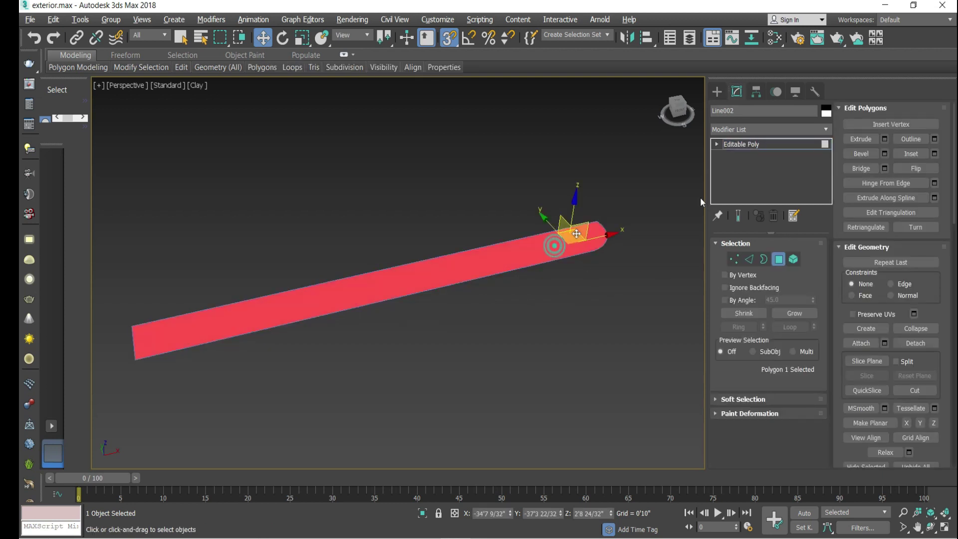
click(884, 139)
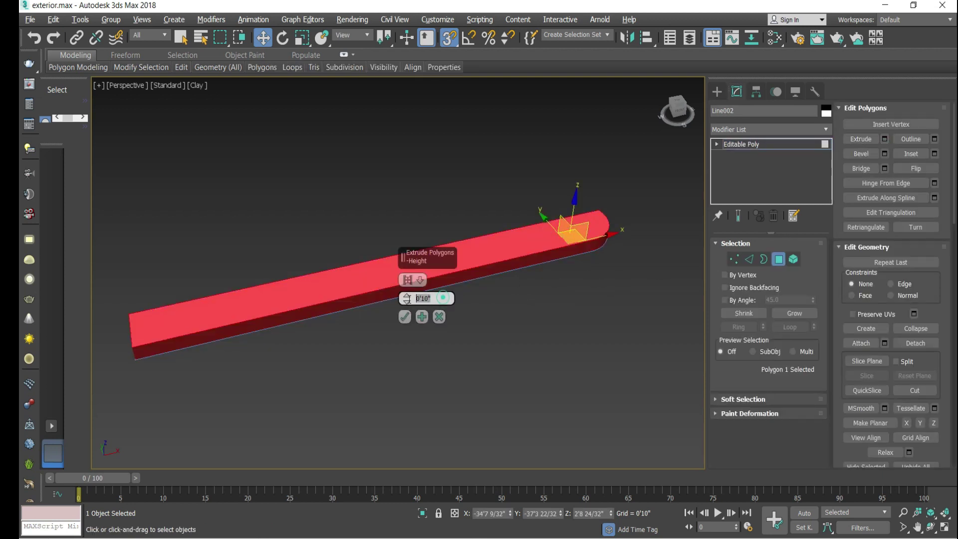
text(1'0")
click(405, 317)
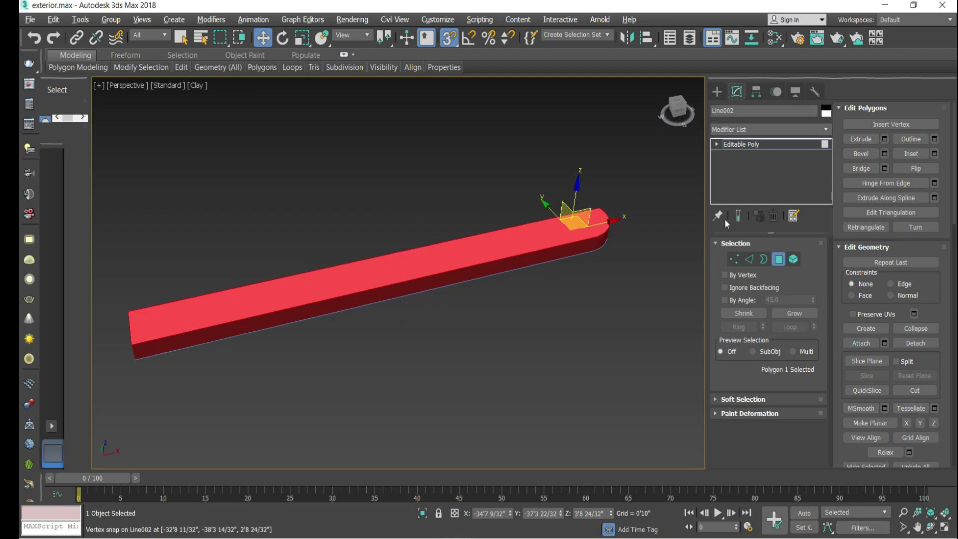
Try insetting the top face of the extruded curved-end block, and undo the inset
click(918, 155)
scroll(496, 237, up, 2)
scroll(494, 229, down, 2)
scroll(553, 217, up, 4)
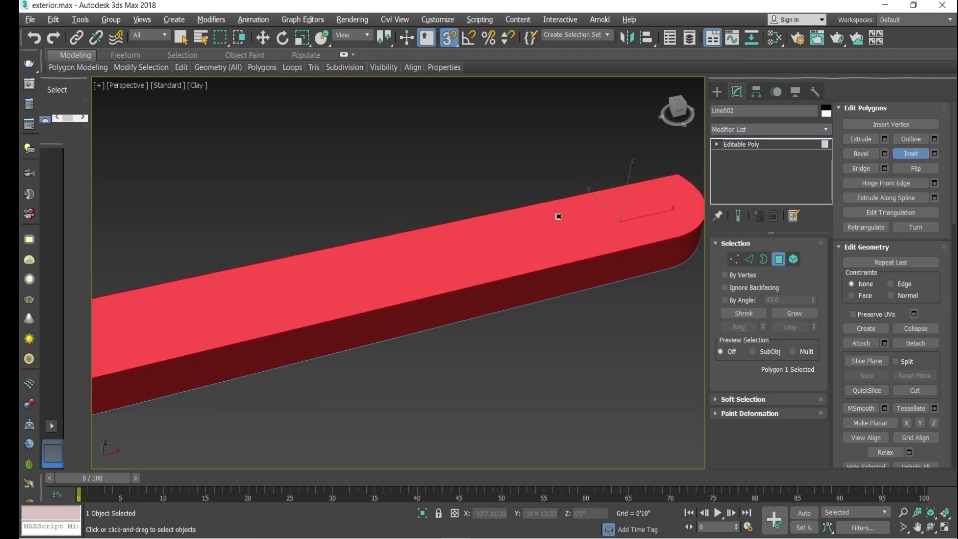
drag(545, 216, 568, 220)
scroll(530, 241, down, 3)
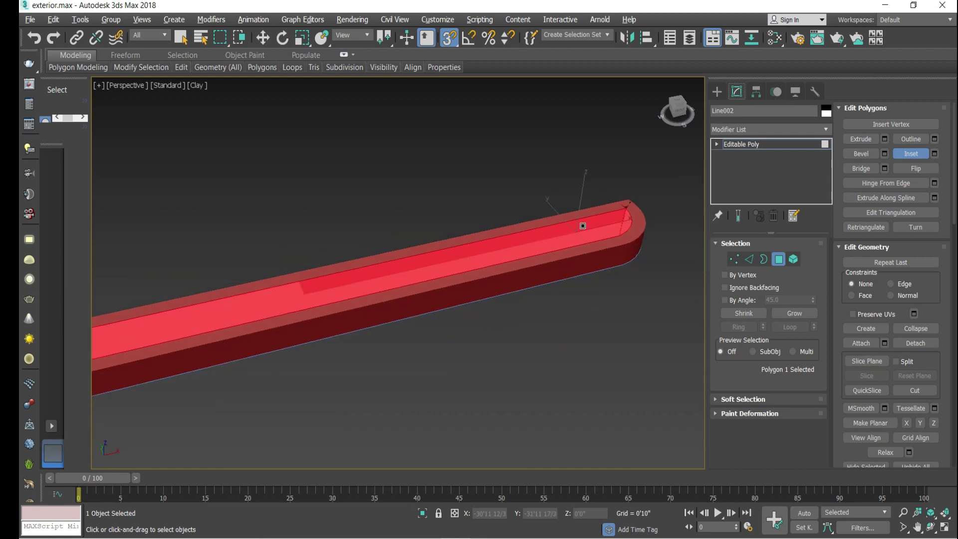
key(ctrl+z)
Select the open border on the underside of the curved-end block and cap it
drag(681, 113, 678, 84)
scroll(565, 274, down, 5)
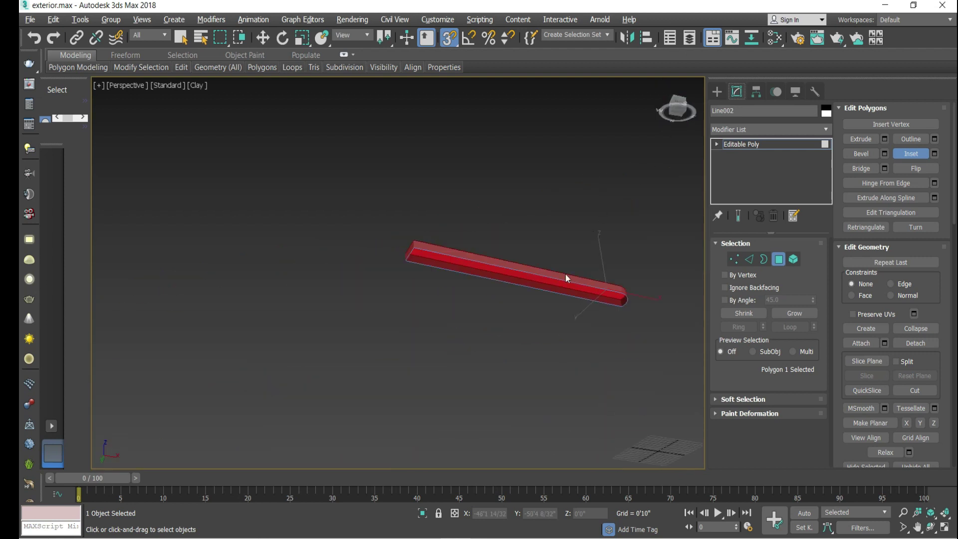
scroll(579, 268, up, 3)
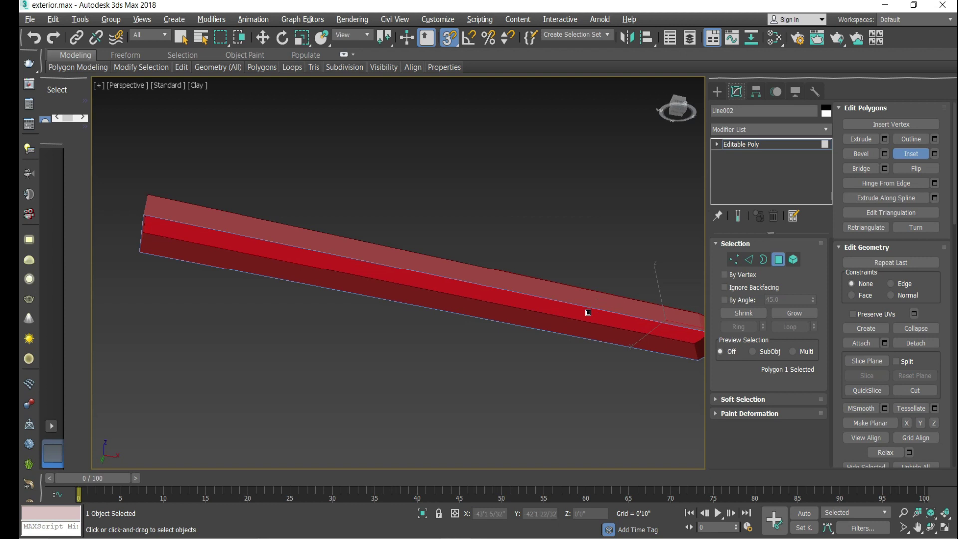
click(764, 260)
key(w)
scroll(667, 320, up, 2)
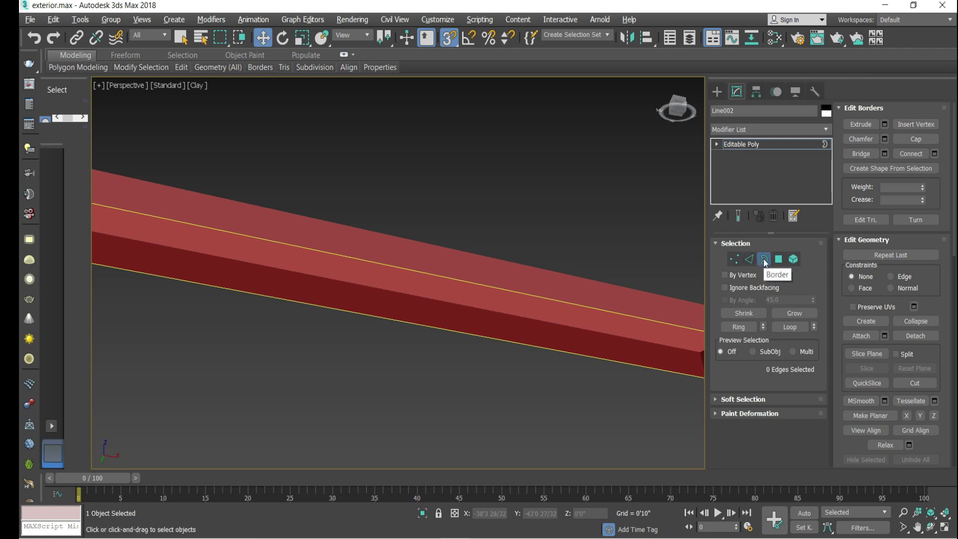
click(637, 318)
scroll(638, 314, down, 3)
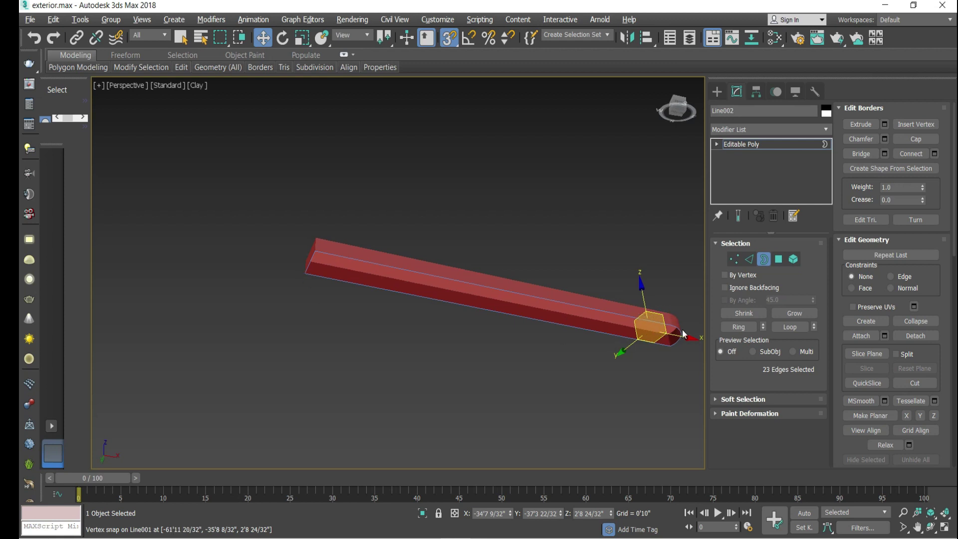
click(914, 139)
scroll(638, 325, up, 4)
scroll(592, 228, down, 4)
drag(676, 115, 687, 126)
scroll(555, 188, up, 3)
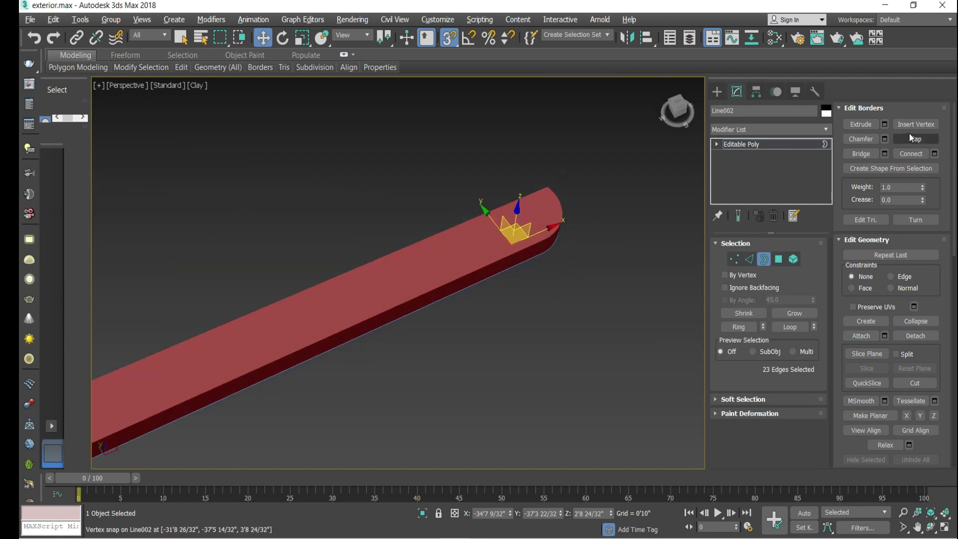
Inset the block's top face to leave a narrow rim around it and leave polygon editing
click(749, 259)
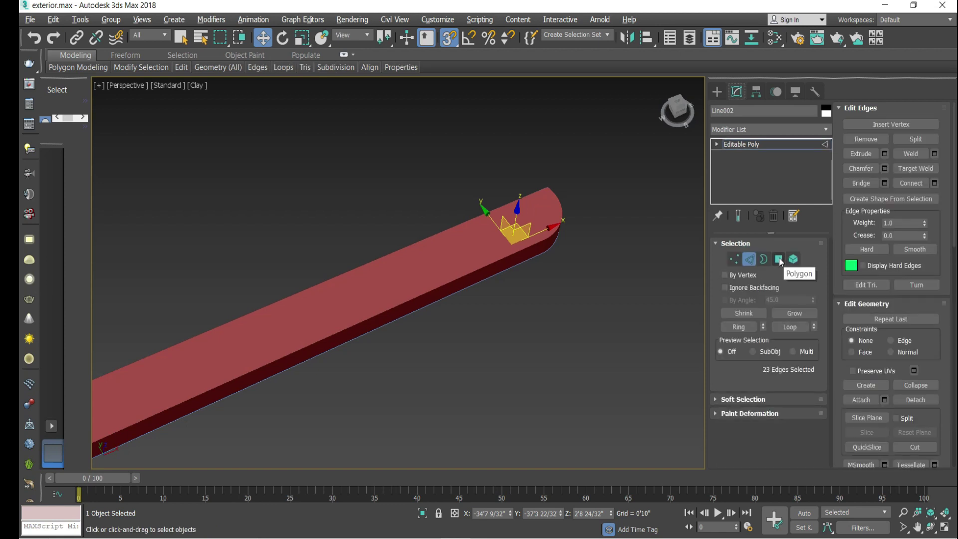
click(780, 257)
click(529, 226)
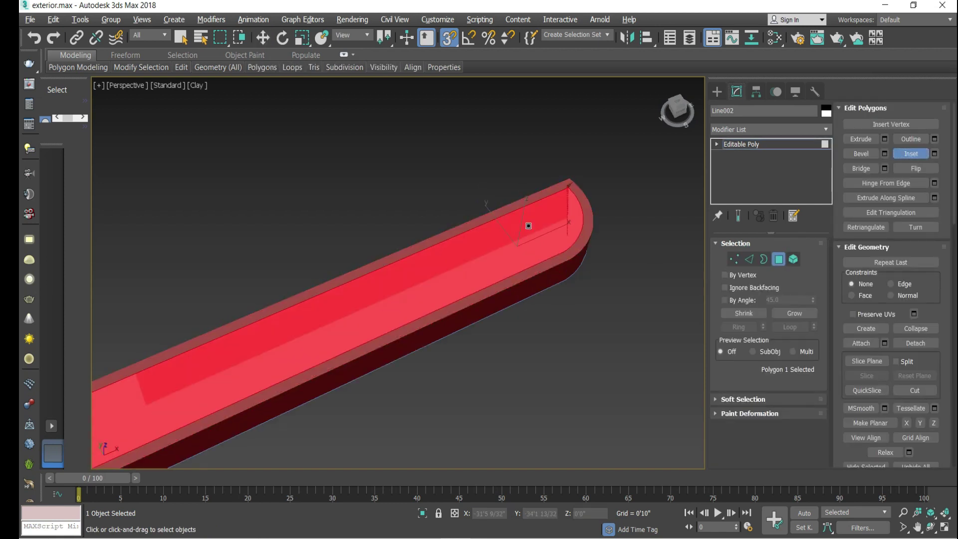
scroll(558, 207, up, 4)
scroll(633, 175, down, 4)
click(779, 259)
key(w)
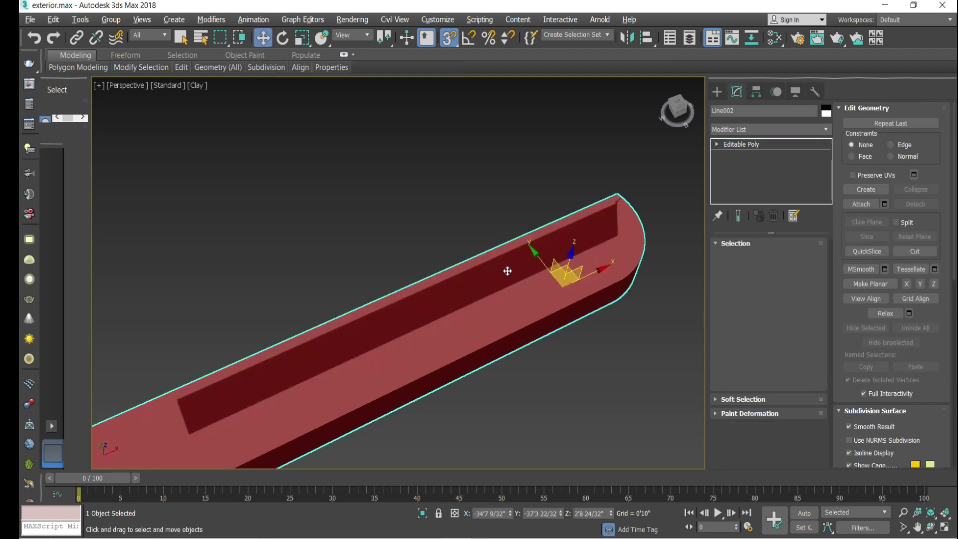
Hollow the area inside the rim into an open trough and delete the unneeded polygon
scroll(499, 280, down, 4)
scroll(499, 299, up, 2)
click(499, 323)
alt+middle_drag(499, 323, 557, 299)
click(556, 279)
key(4)
scroll(557, 279, up, 2)
key(Delete)
Examine the trough's floor polygon, try capping the open border, and undo the cap
scroll(557, 278, down, 2)
alt+middle_drag(654, 116, 499, 244)
scroll(500, 242, up, 5)
click(502, 259)
scroll(501, 245, down, 4)
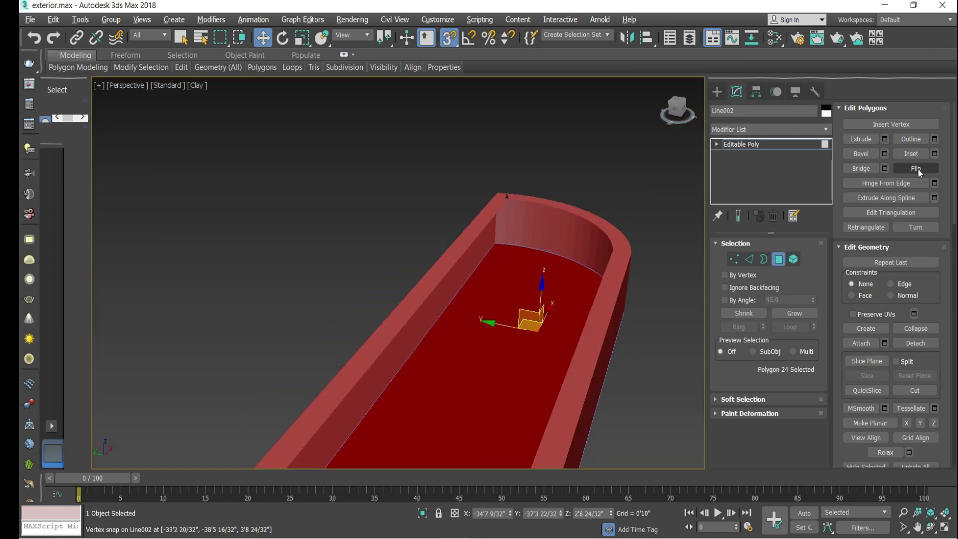
key(3)
click(590, 219)
key(alt+p)
key(ctrl+z)
click(572, 262)
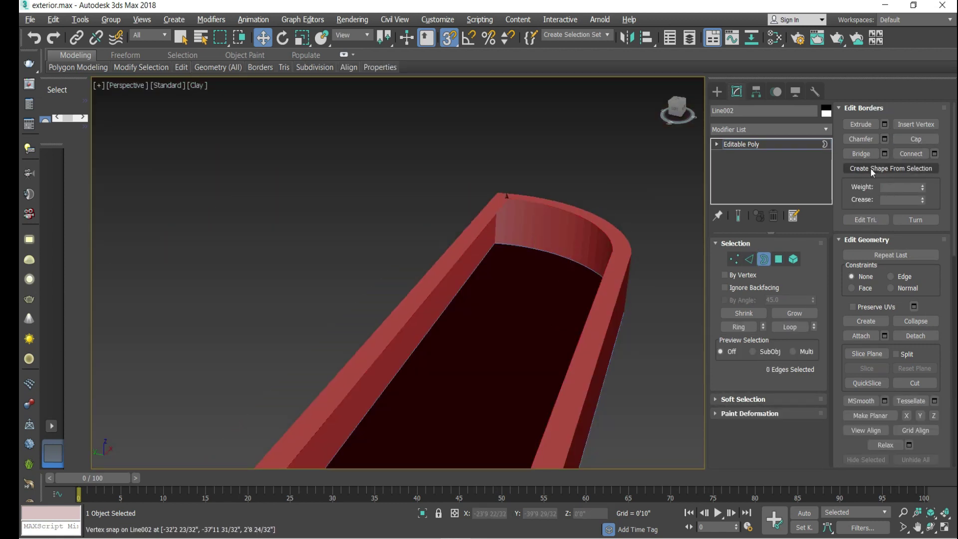
End the isolation, turn snapping off, and lower the trough in the Front view to below the boundary wall
scroll(504, 199, up, 10)
scroll(487, 214, down, 10)
click(717, 92)
click(663, 150)
click(663, 82)
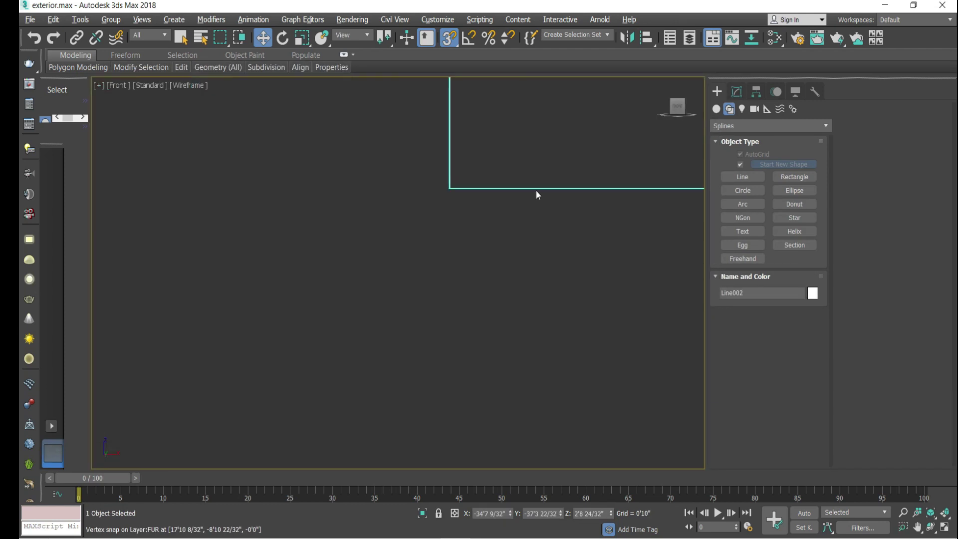
scroll(359, 335, down, 10)
scroll(487, 333, up, 5)
key(s)
drag(451, 208, 450, 407)
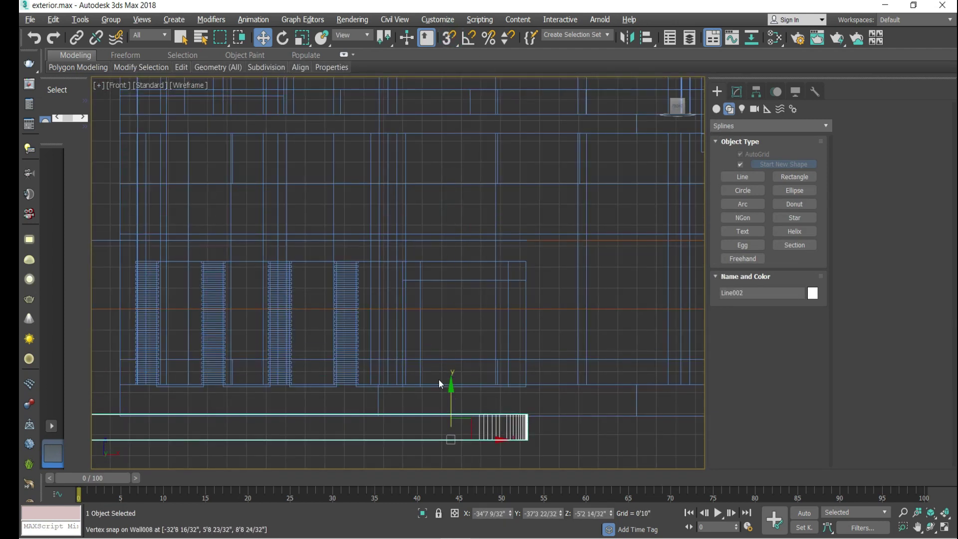
Raise the trough in the Front view so its top edge sits at the foot of the boundary wall
scroll(491, 422, up, 5)
scroll(438, 366, down, 5)
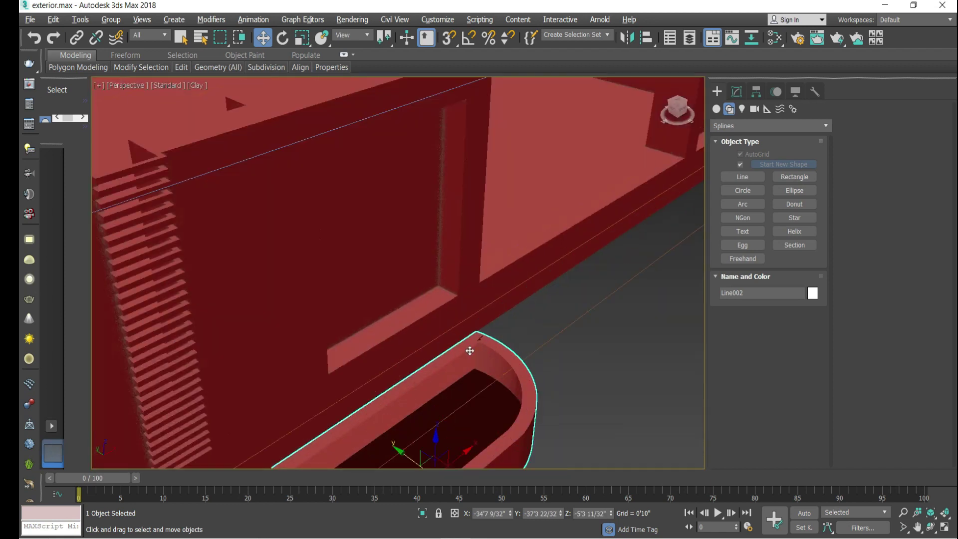
scroll(494, 336, up, 5)
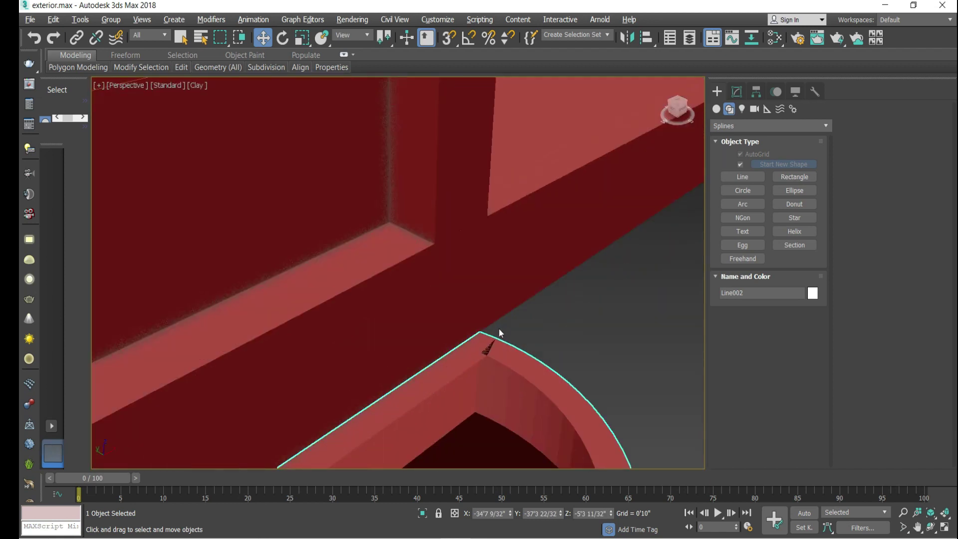
scroll(519, 263, down, 4)
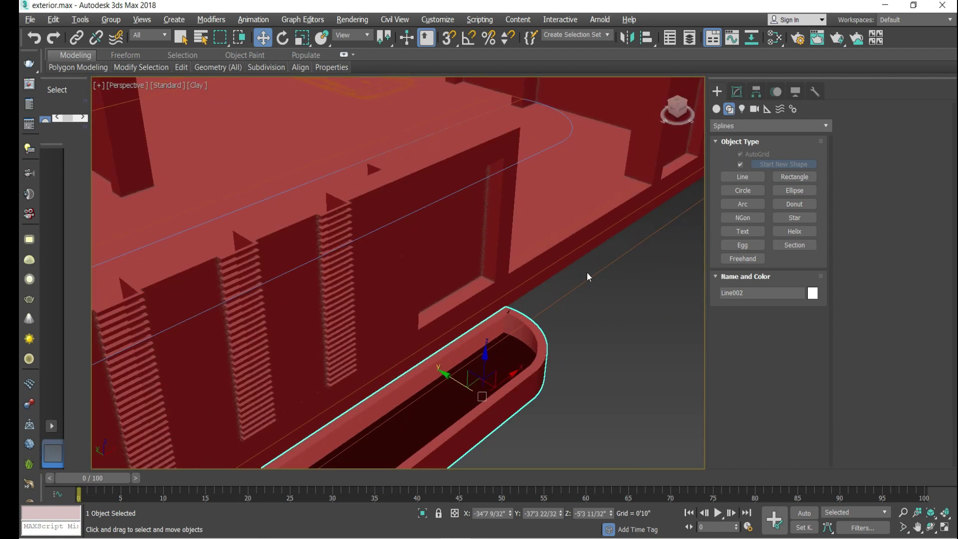
key(f)
scroll(404, 351, up, 7)
drag(380, 367, 380, 327)
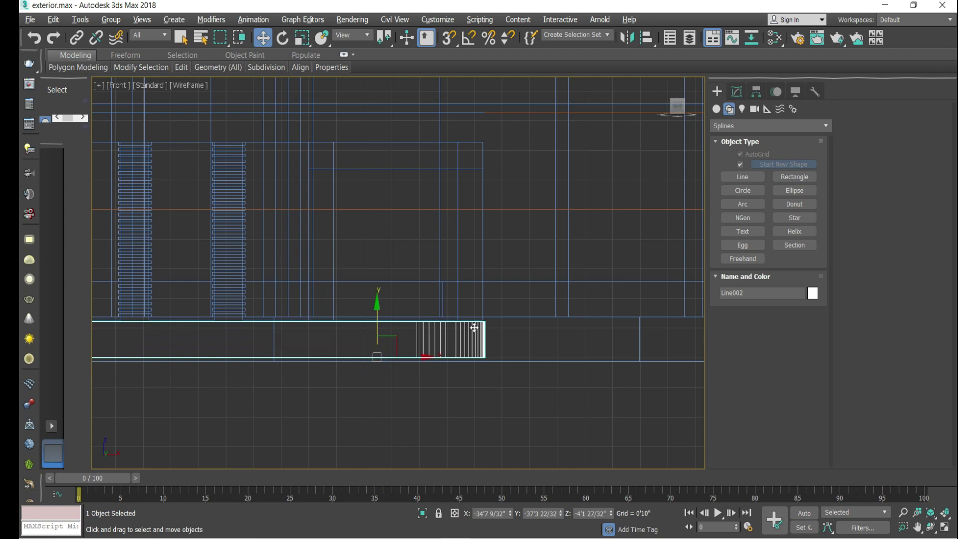
scroll(475, 327, up, 4)
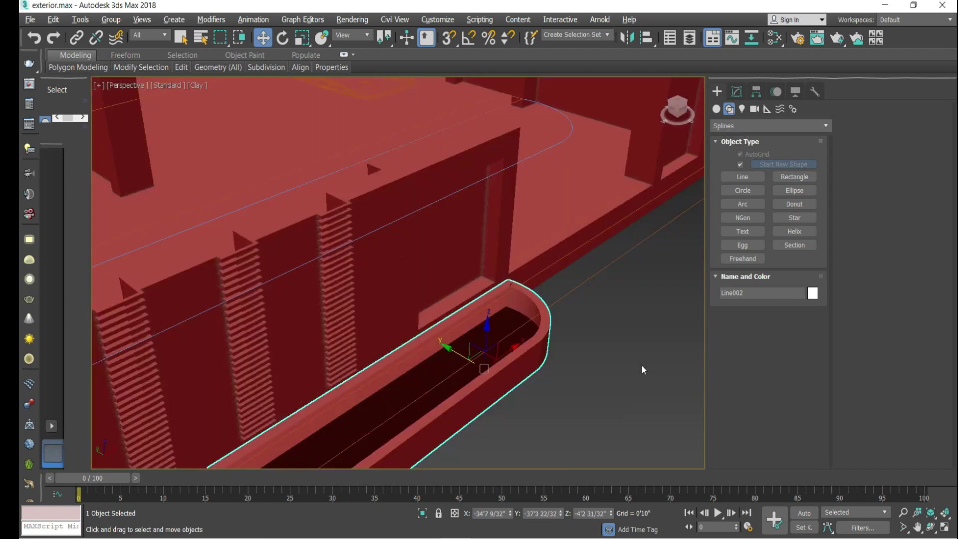
click(642, 364)
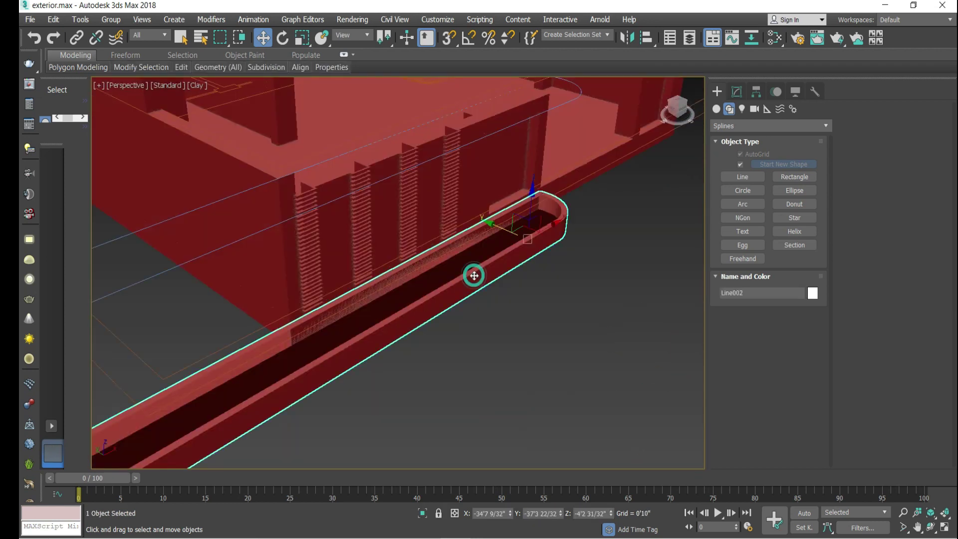
Mirror a copy of the trough to the opposite side of the gate opening from the Top view
key(alt+w)
key(alt+w)
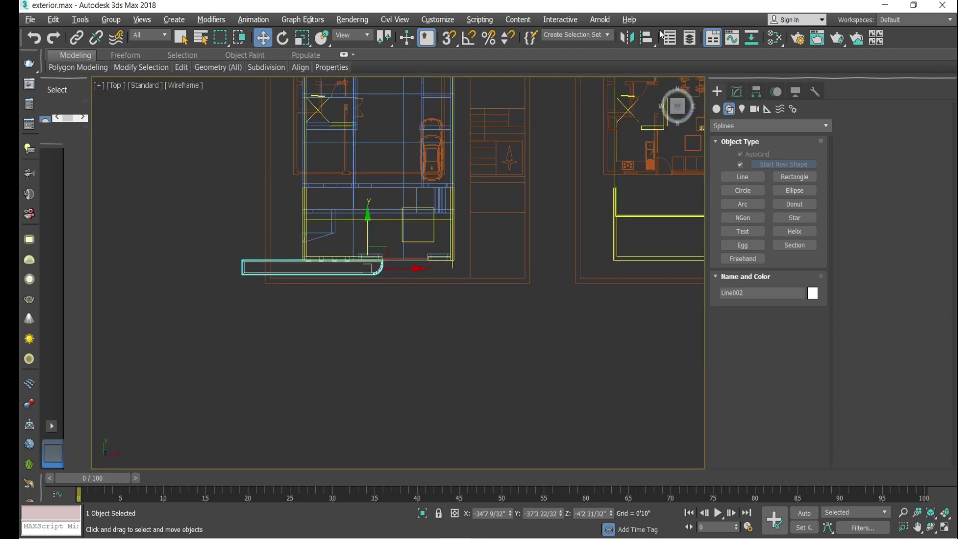
click(627, 37)
click(614, 292)
click(595, 363)
scroll(472, 270, up, 5)
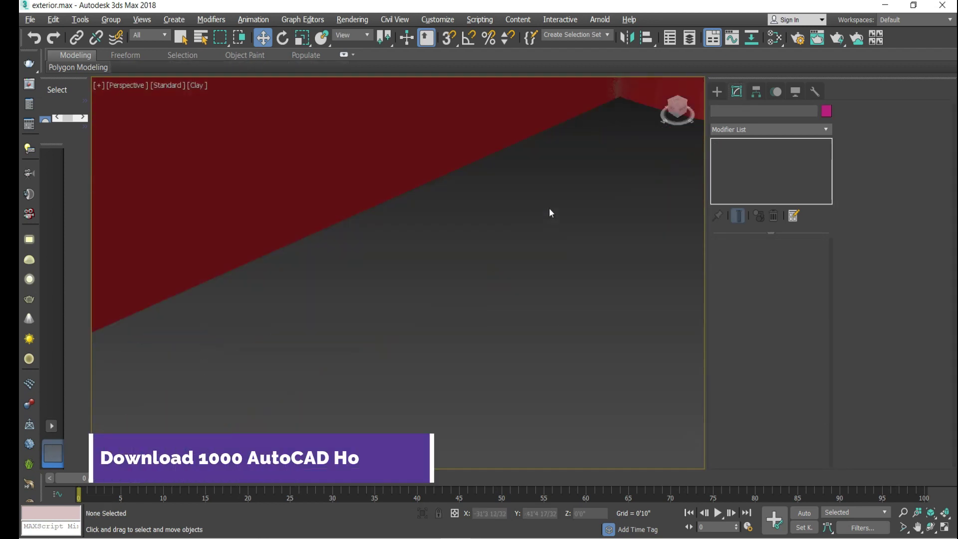
scroll(398, 255, down, 6)
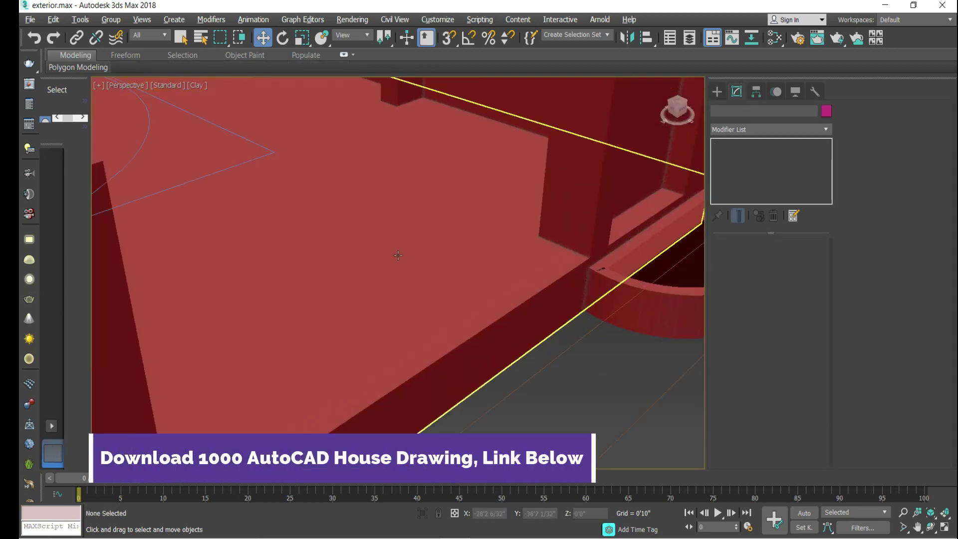
Draw a box about 1'10" long, 2'1" wide and 1'9" high at the gate opening beside the mirrored trough
middle_drag(581, 202, 574, 267)
click(717, 92)
click(717, 109)
click(740, 168)
click(740, 167)
drag(448, 399, 556, 393)
click(557, 334)
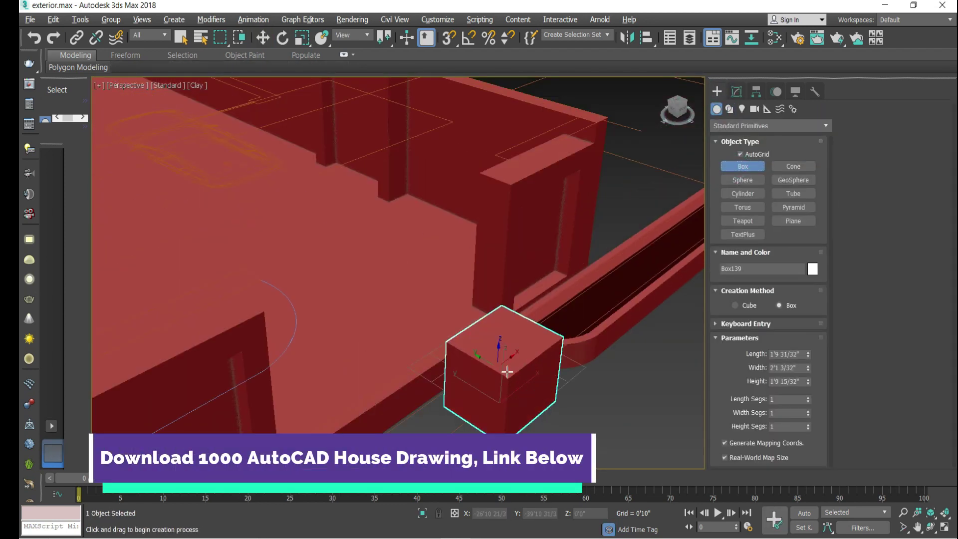
Adjust the new box's proportions and set its length to 3'3"
click(736, 91)
drag(808, 262, 810, 269)
scroll(495, 315, down, 3)
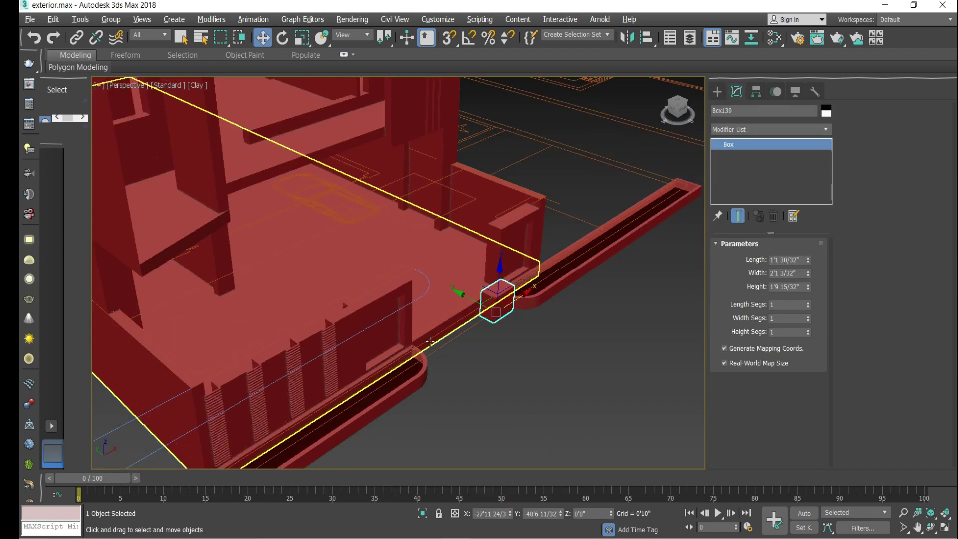
scroll(599, 281, up, 4)
mouse_move(808, 275)
mouse_down()
mouse_move(817, 289)
mouse_move(809, 259)
mouse_up()
drag(801, 259, 742, 266)
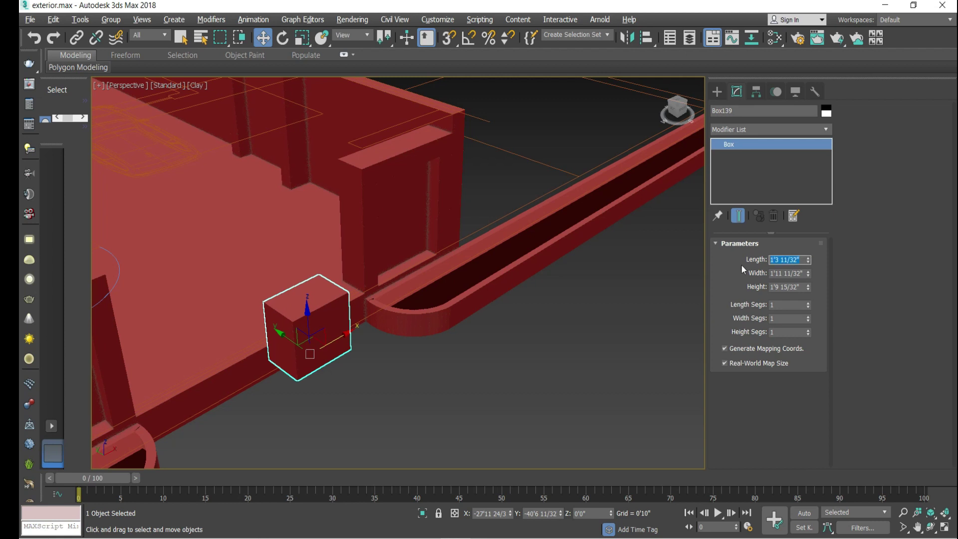
text(3'3)
key(Return)
Set the box's height to 1'3" and its width to 3'3"
click(804, 286)
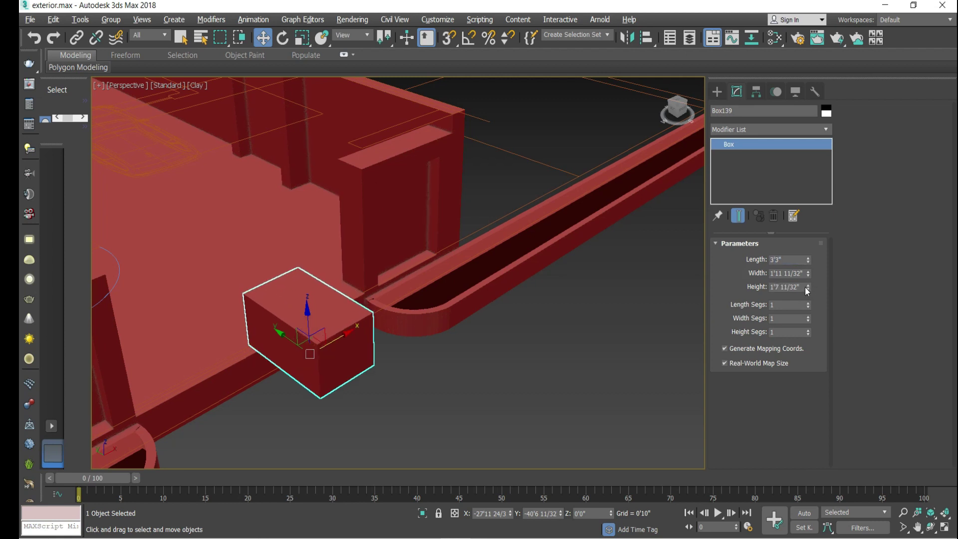
text(1')
key(Return)
text(3")
key(Return)
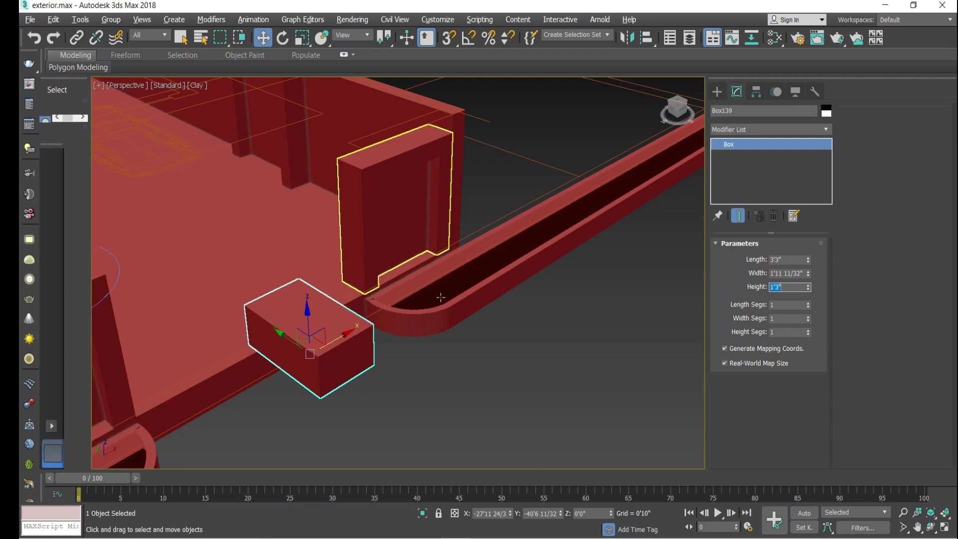
click(799, 273)
text(3'3)
key(Return)
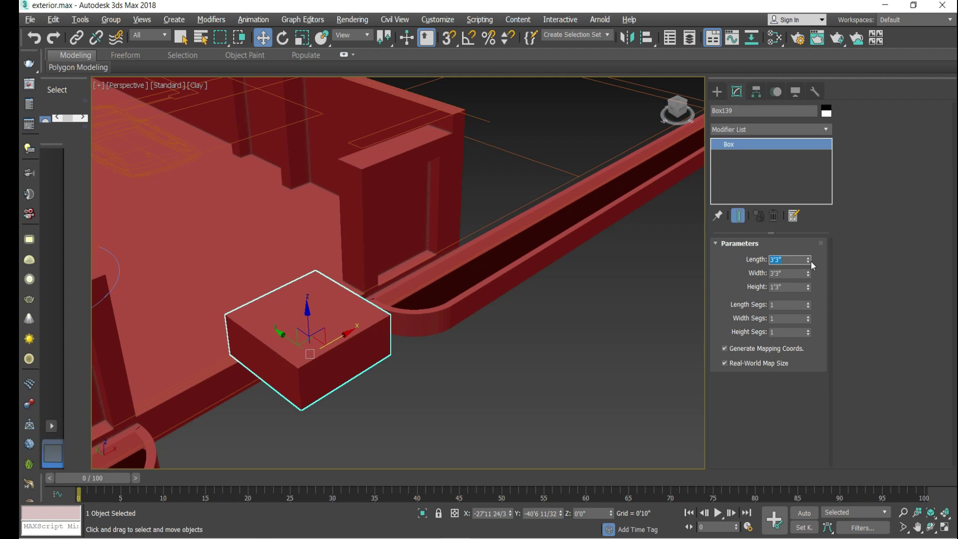
Convert the gate box to an Editable Poly and select the two vertices of its upper outer edge
right_click(325, 315)
click(494, 481)
key(1)
click(383, 310)
ctrl+click(290, 358)
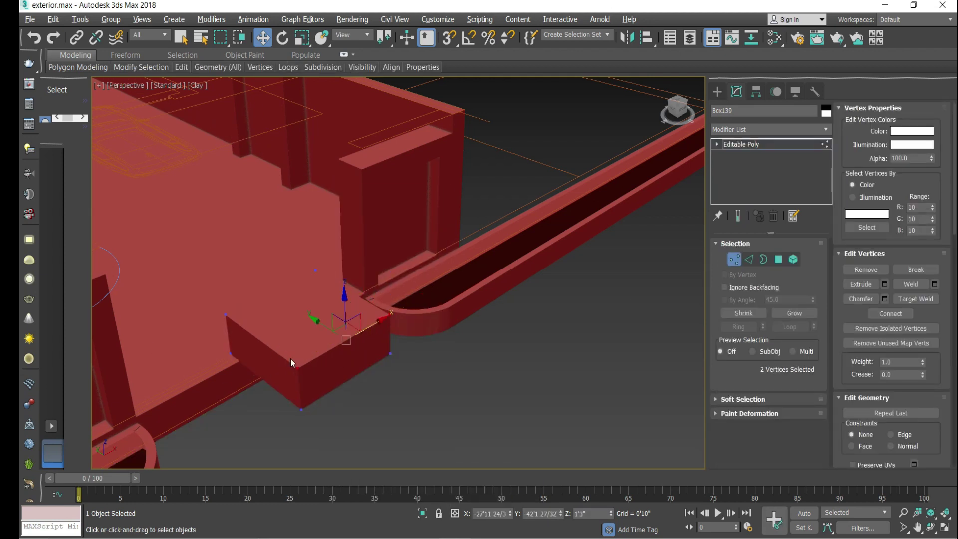
Reposition the box's upper outer vertices so its top face slopes down as a ramp
key(t)
scroll(292, 236, up, 3)
drag(316, 280, 317, 159)
scroll(317, 158, up, 5)
drag(329, 210, 438, 310)
scroll(418, 180, down, 5)
key(alt+w)
right_click(446, 297)
key(alt+w)
scroll(416, 269, down, 3)
Move the ramp's end vertices so it spans the whole gate opening between the two troughs
key(alt+w)
right_click(321, 191)
In the Front view, move the ramp with vertex snapping so its upper corner meets the adjoining corner beside the gate opening
key(alt+w)
scroll(355, 188, up, 6)
drag(355, 241, 354, 274)
middle_drag(400, 318, 316, 245)
drag(320, 187, 386, 403)
drag(388, 251, 643, 258)
scroll(624, 262, down, 2)
click(295, 272)
click(717, 92)
key(alt+w)
key(alt+w)
click(504, 349)
right_click(553, 193)
key(alt+w)
scroll(412, 250, down, 6)
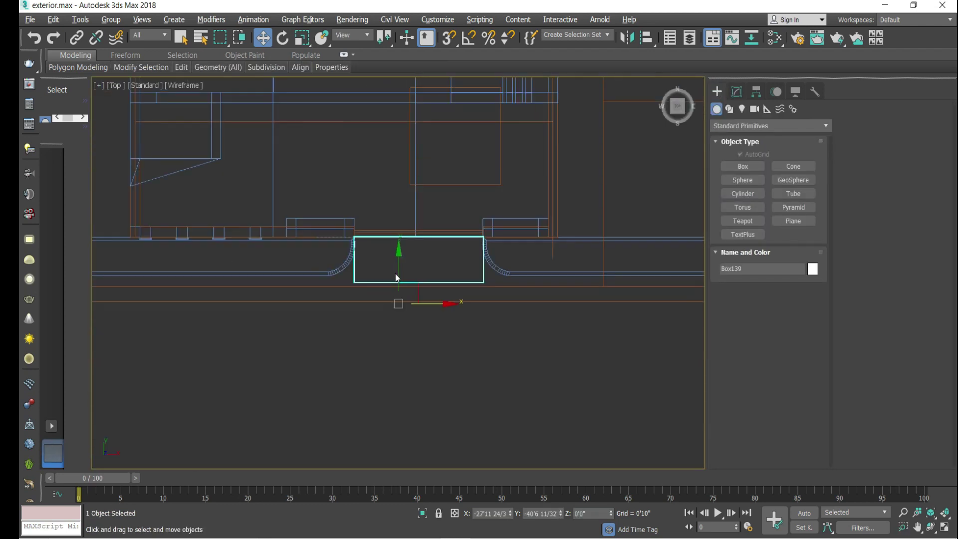
key(p)
key(f)
scroll(353, 199, up, 4)
key(s)
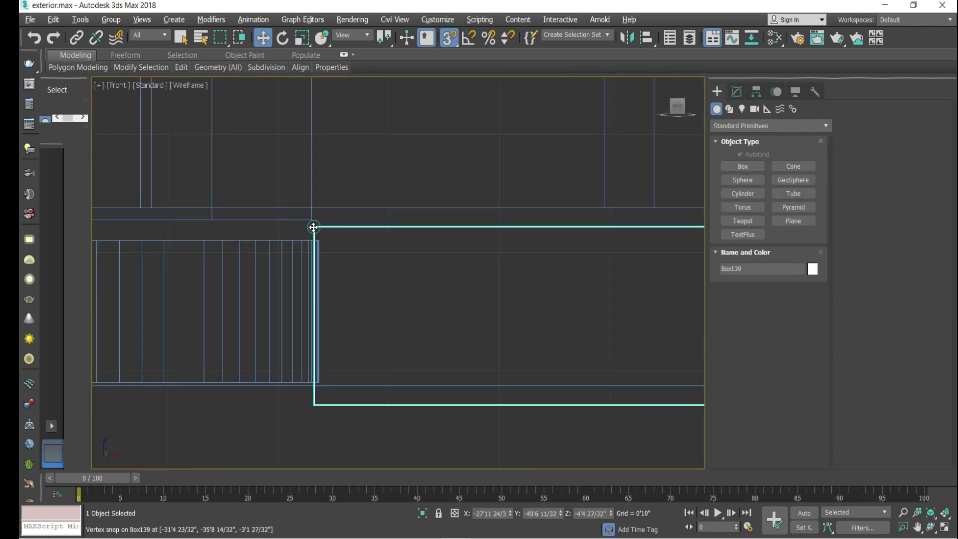
drag(313, 227, 312, 221)
key(t)
Reselect the ramp in the Perspective view and enable edge-level editing on its Editable Poly
scroll(536, 232, up, 2)
click(737, 91)
click(503, 435)
key(p)
scroll(483, 369, up, 4)
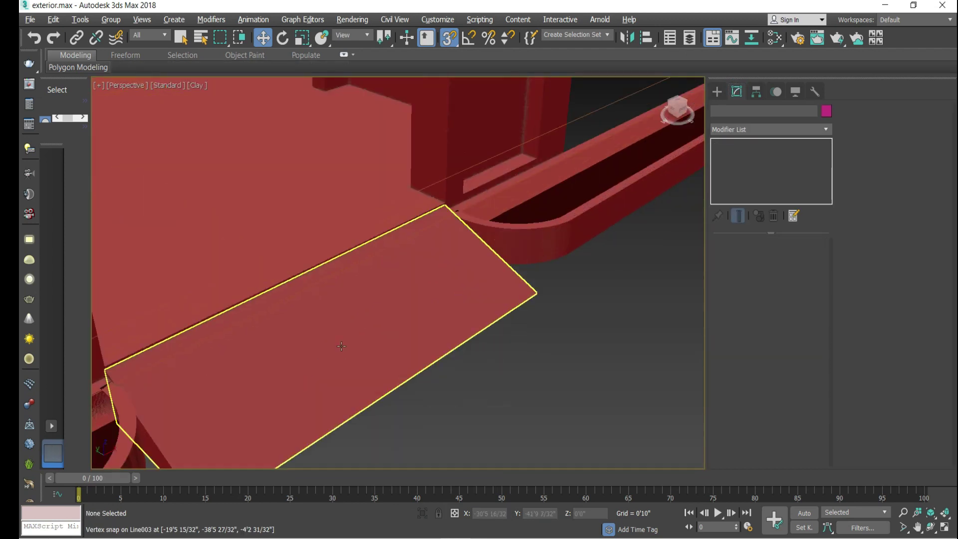
click(341, 346)
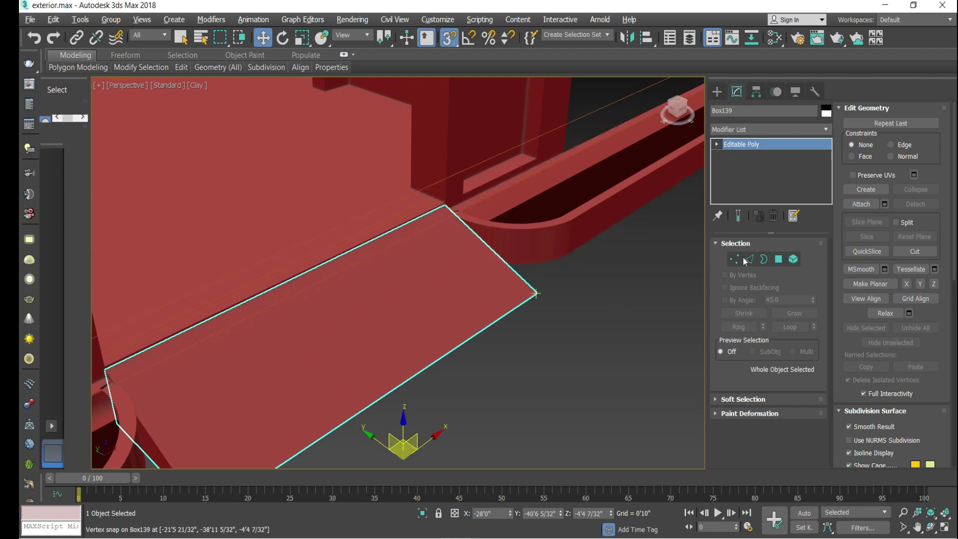
click(778, 259)
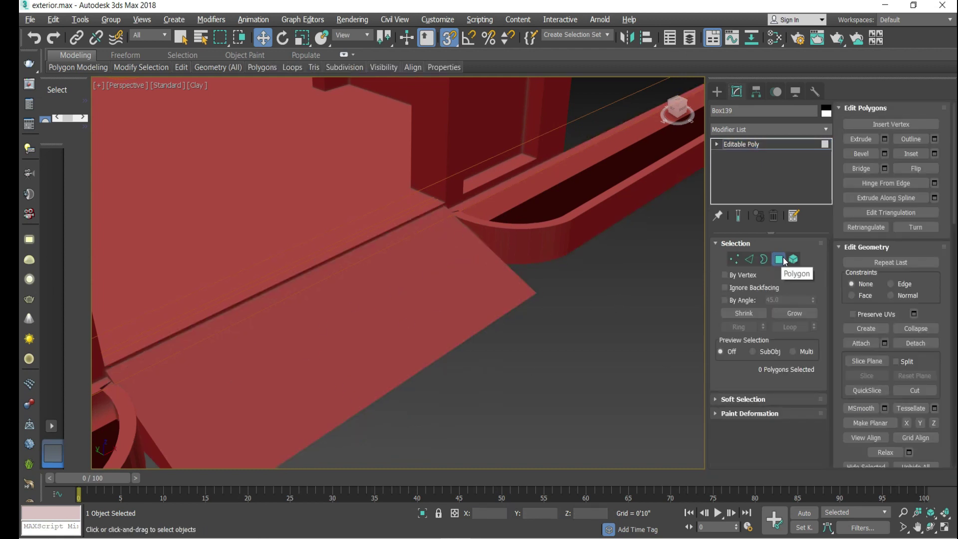
click(749, 259)
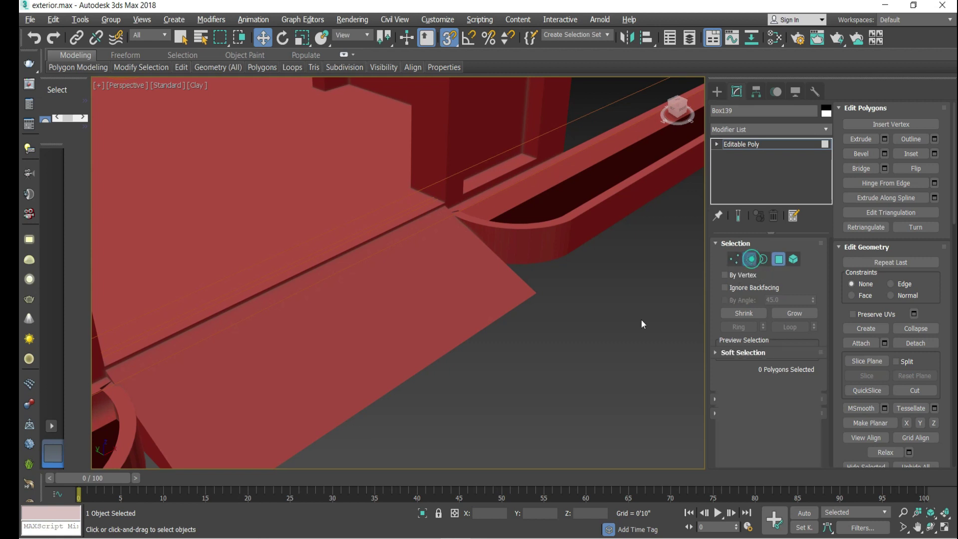
click(450, 352)
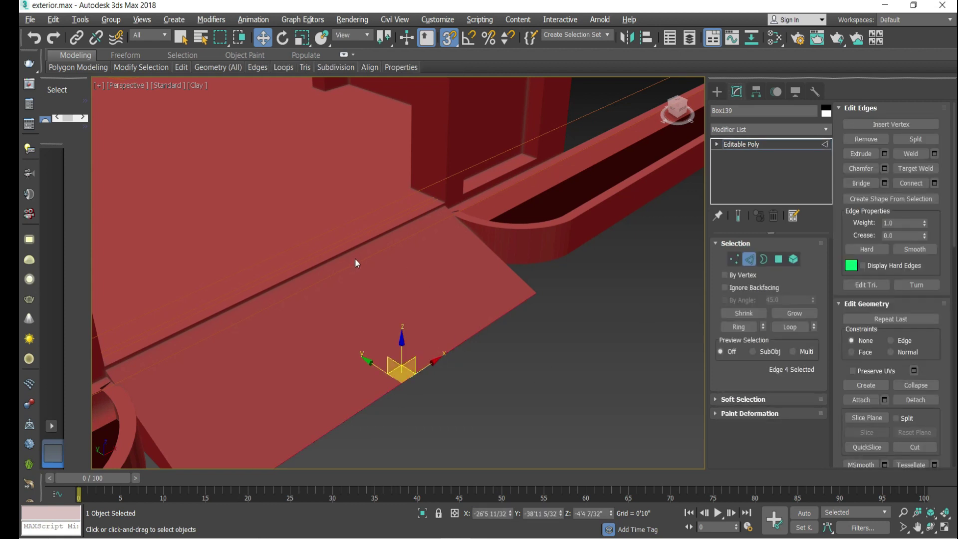
scroll(355, 259, up, 6)
ctrl+click(416, 210)
scroll(417, 210, down, 5)
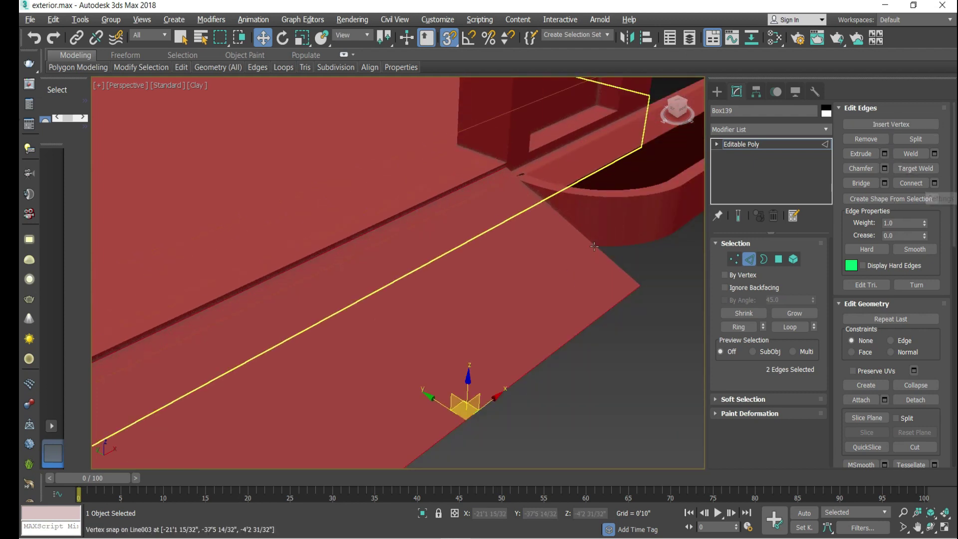
Select the sloping side edges at both ends of the ramp
click(635, 251)
scroll(637, 250, down, 5)
scroll(484, 317, up, 4)
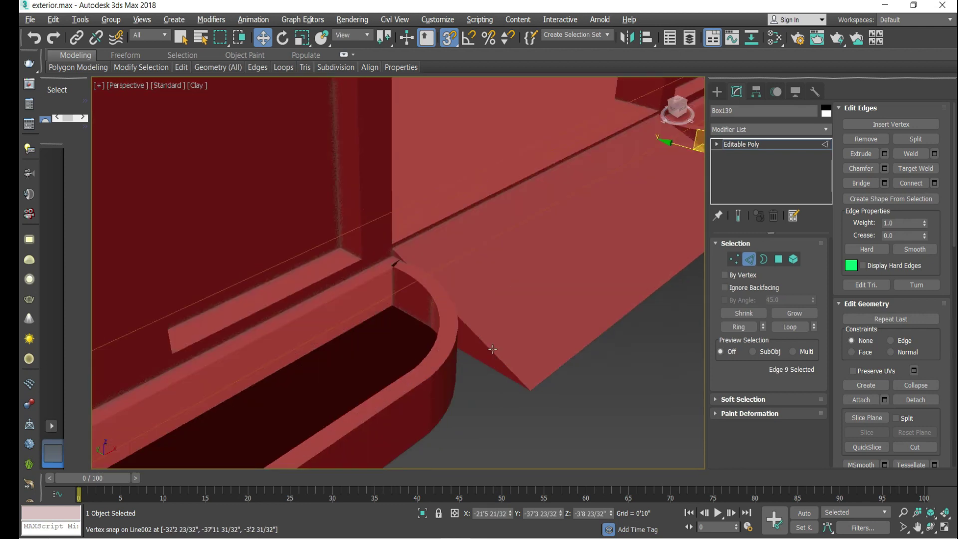
ctrl+click(492, 349)
scroll(469, 322, down, 2)
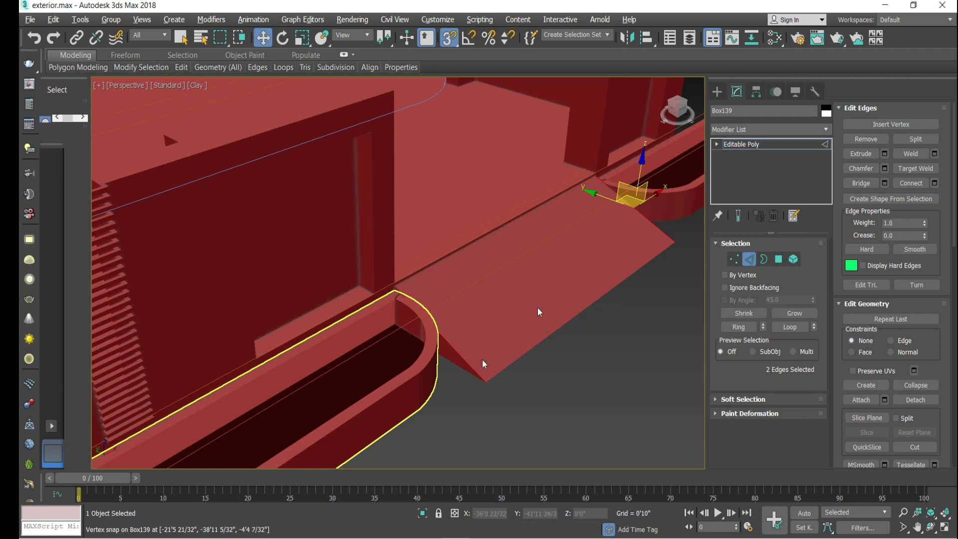
scroll(574, 180, up, 2)
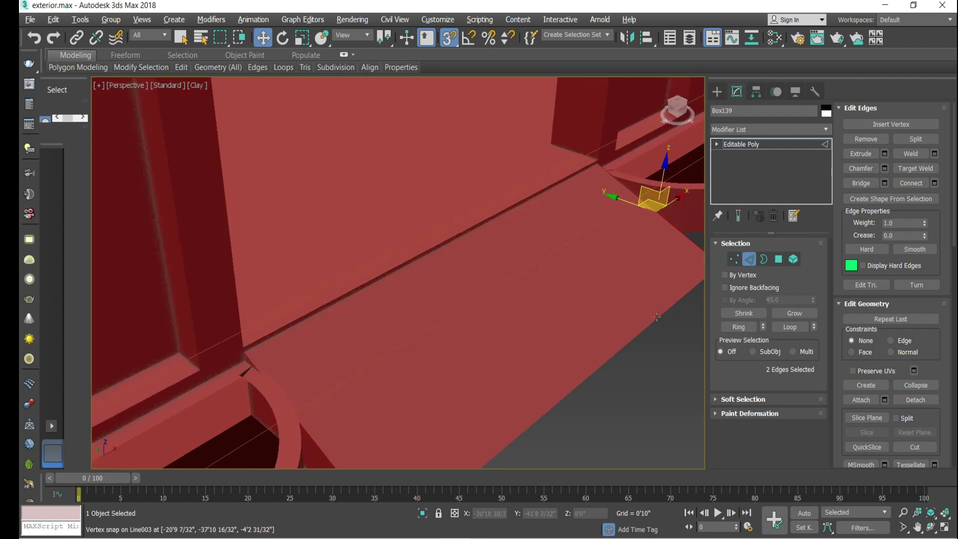
scroll(536, 258, down, 2)
scroll(650, 240, up, 3)
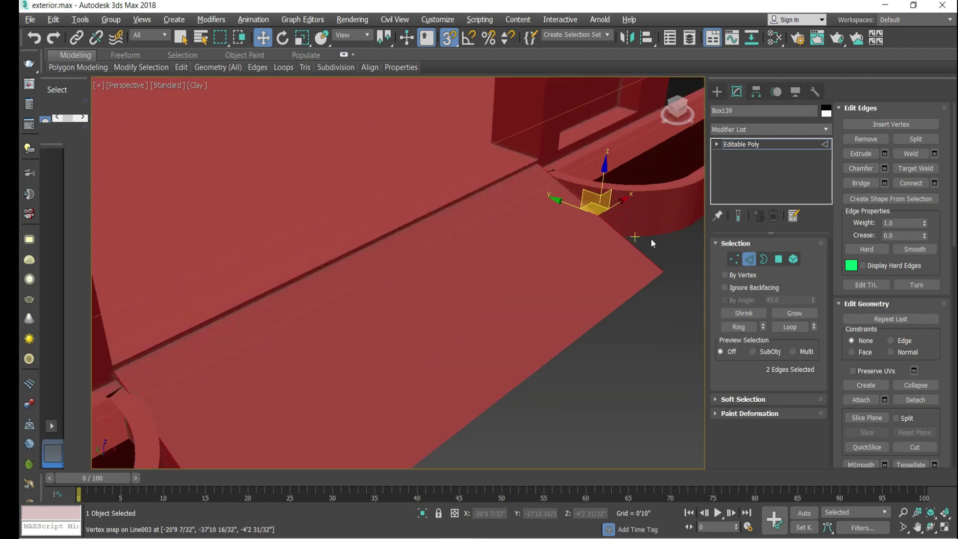
Connect the two side edges with evenly spaced lengthwise segments that divide the ramp's slope into 11 strips
click(933, 183)
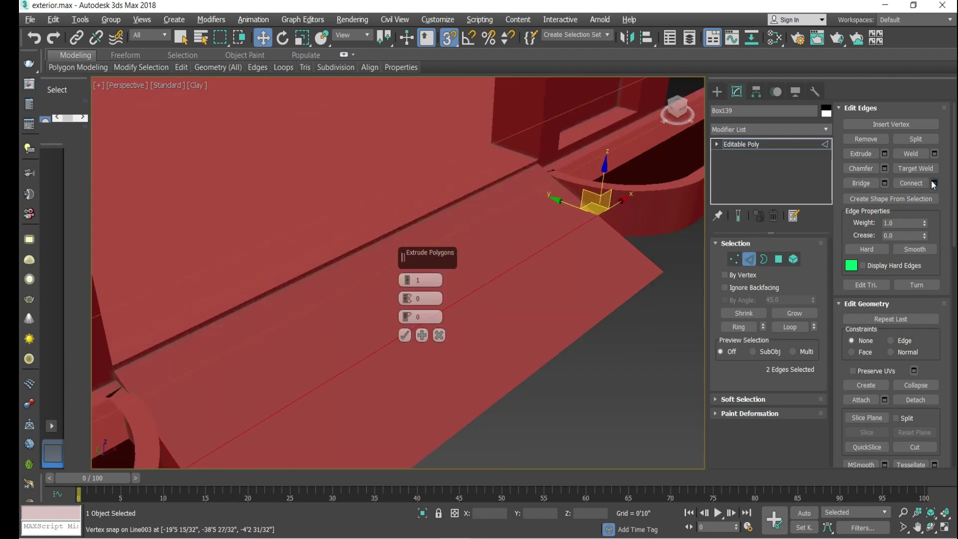
scroll(369, 351, up, 2)
scroll(370, 351, up, 1)
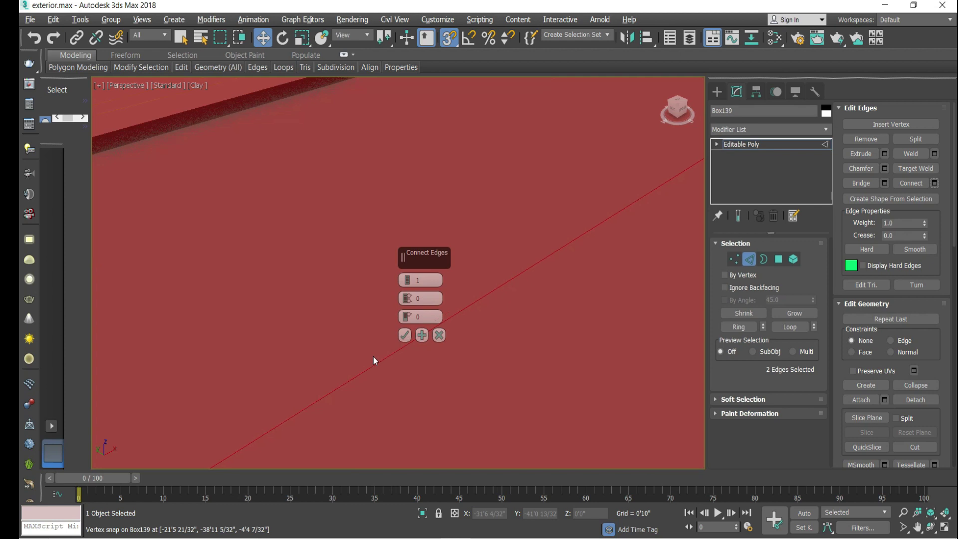
scroll(373, 357, down, 3)
key(alt+w)
scroll(599, 240, down, 3)
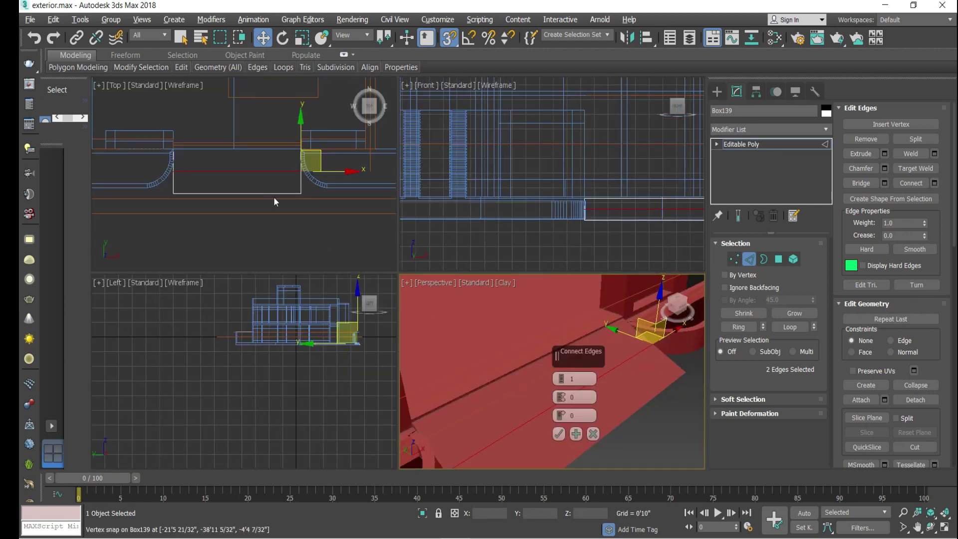
click(564, 378)
click(564, 378)
click(564, 378)
click(564, 378)
click(564, 378)
click(564, 377)
click(564, 378)
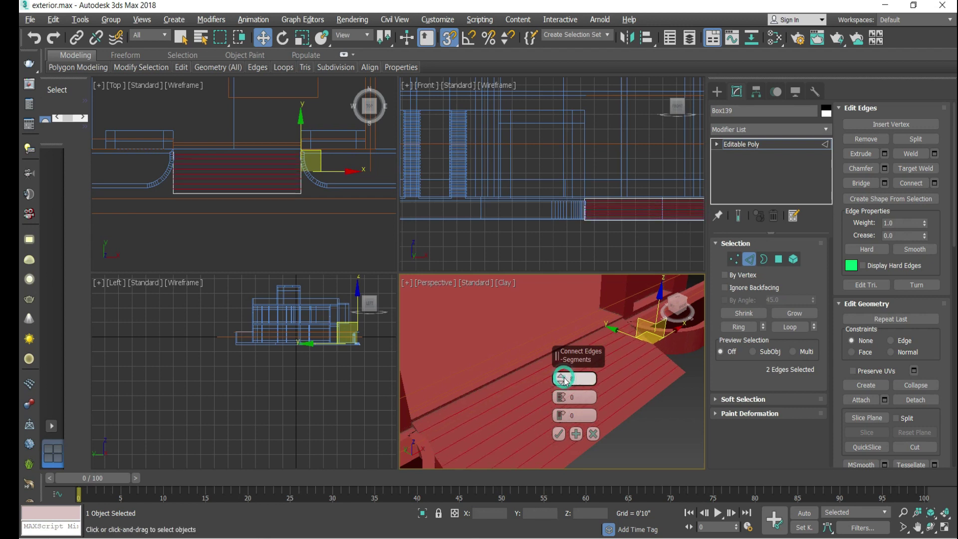
drag(561, 378, 563, 381)
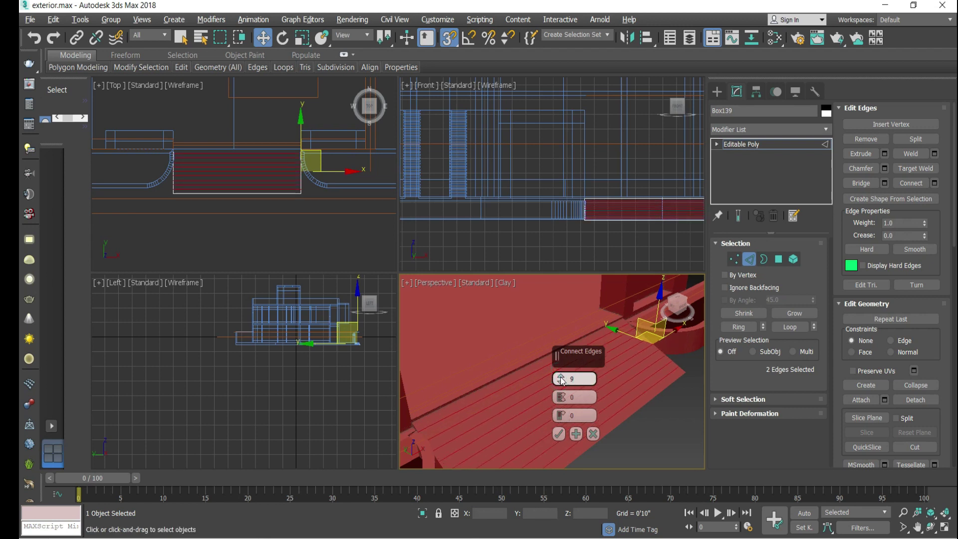
click(558, 434)
Select all 11 polygon strips on the ramp's sloping face
click(778, 259)
scroll(433, 420, up, 3)
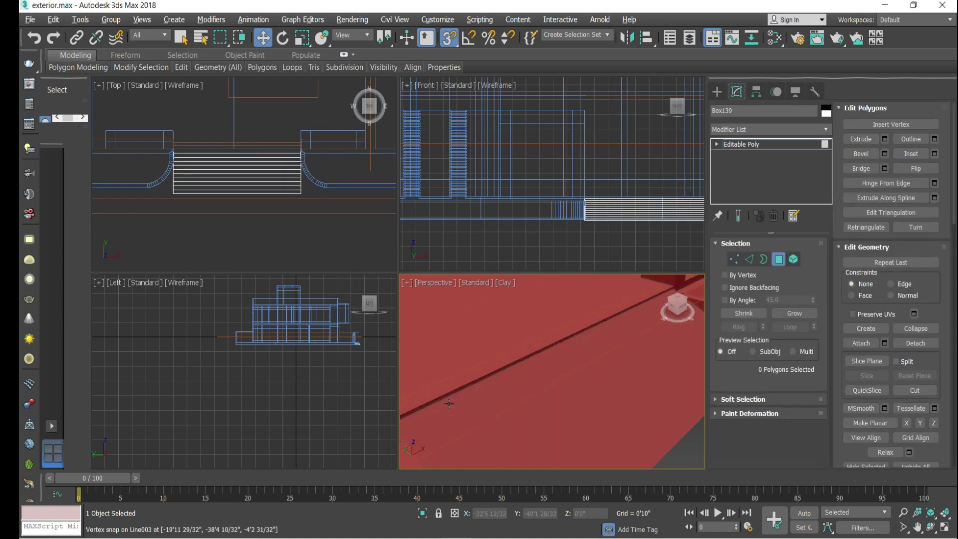
click(449, 404)
ctrl+click(458, 416)
ctrl+click(468, 429)
ctrl+click(481, 440)
scroll(500, 393, down, 2)
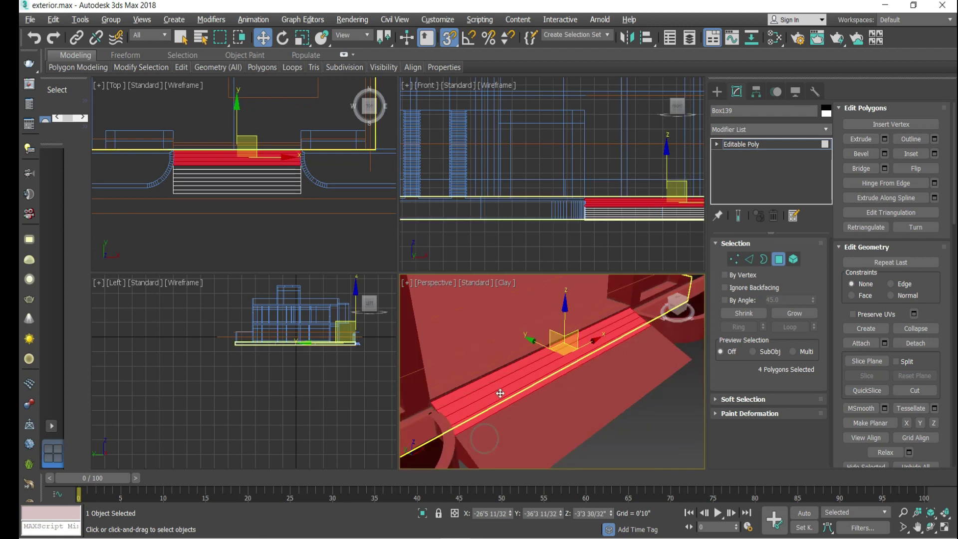
ctrl+click(485, 425)
ctrl+click(490, 433)
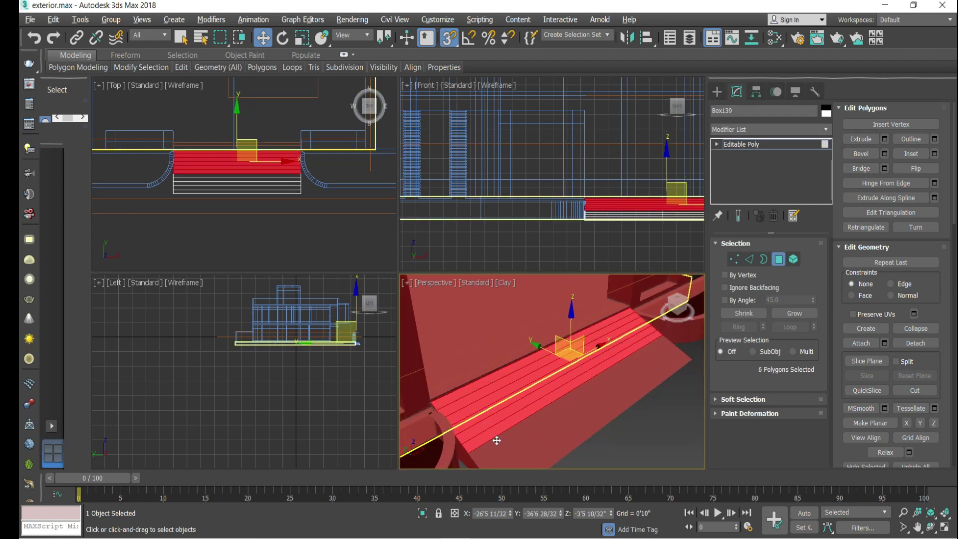
ctrl+click(495, 439)
ctrl+click(498, 438)
ctrl+click(501, 443)
ctrl+click(504, 448)
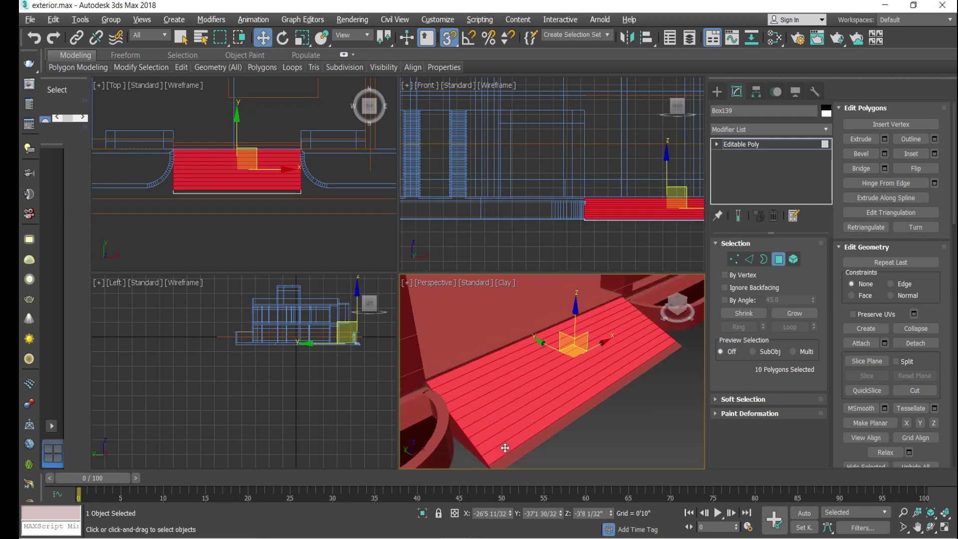
ctrl+click(528, 456)
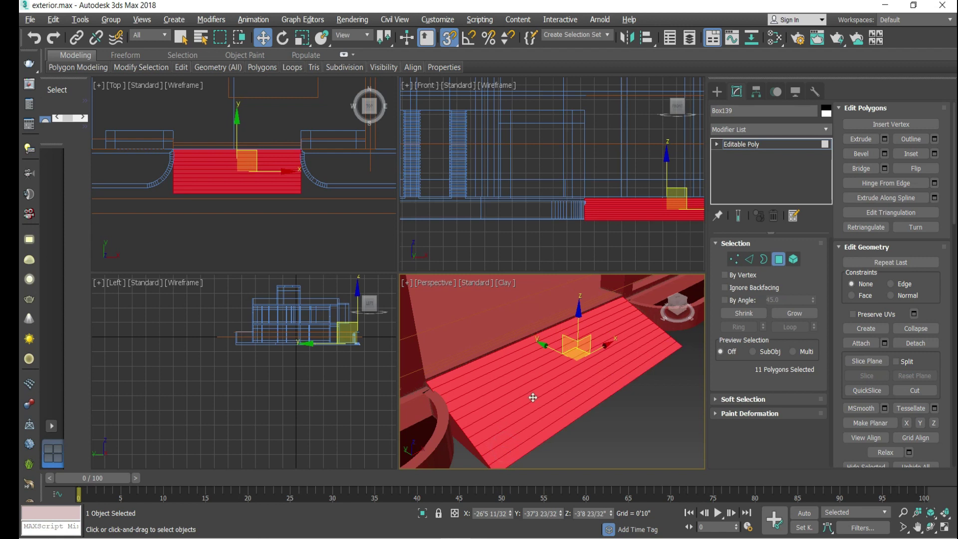
click(885, 139)
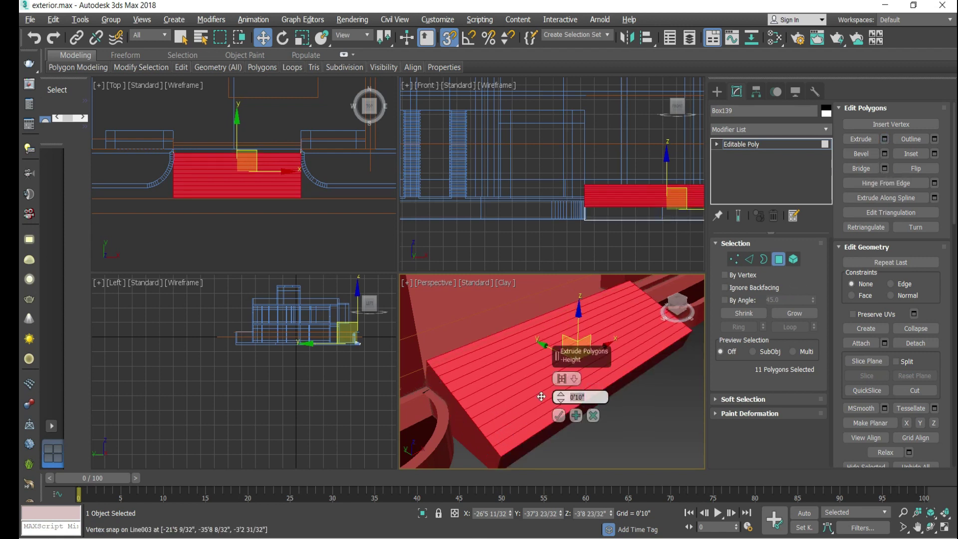
key(Return)
scroll(541, 395, up, 3)
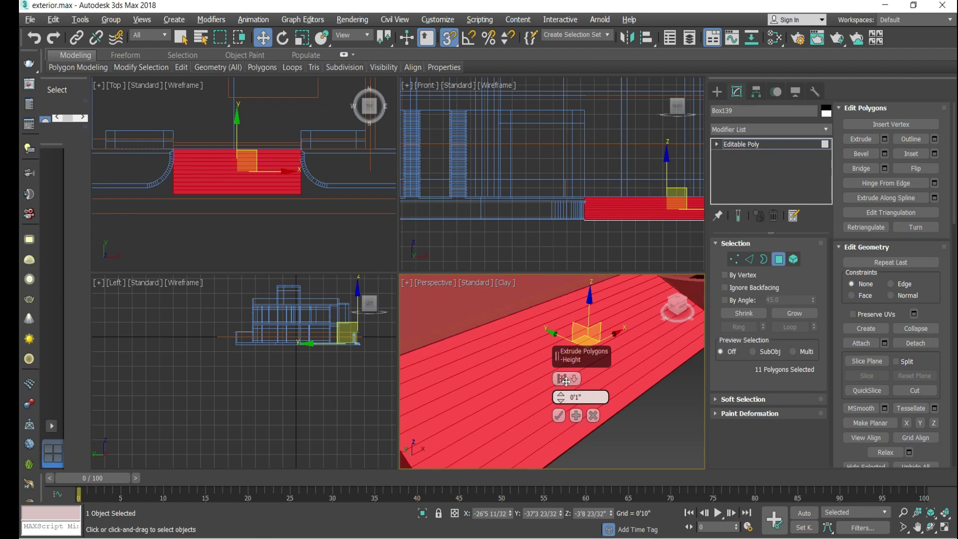
click(592, 415)
key(alt+w)
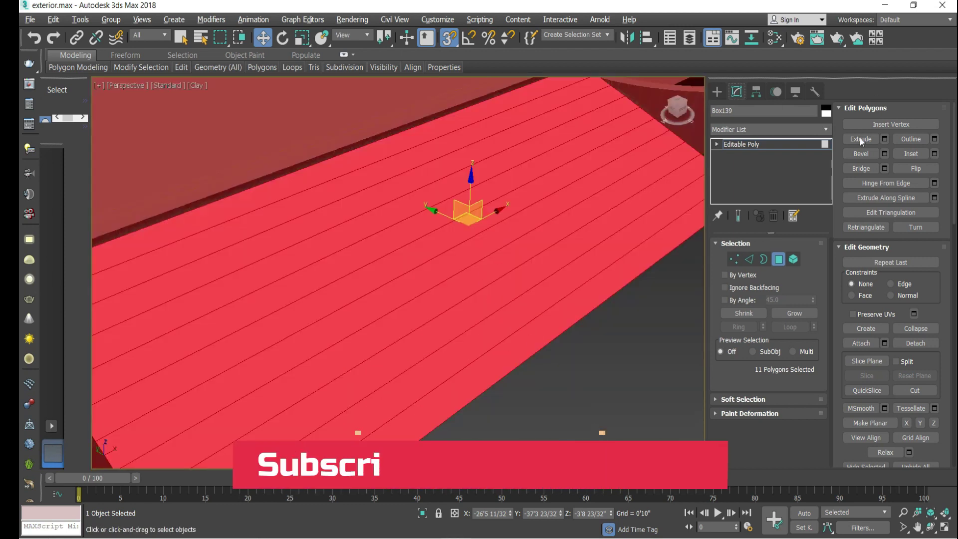
click(885, 139)
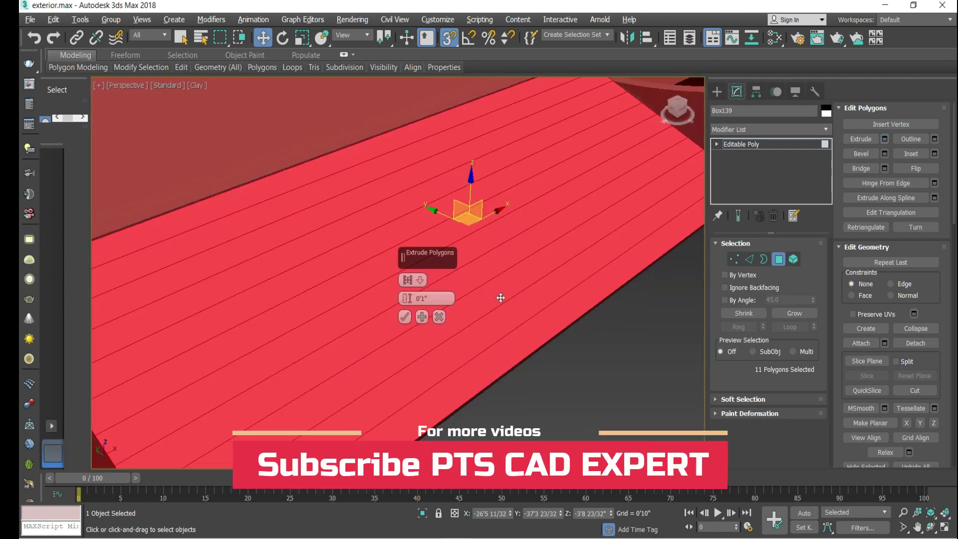
click(414, 280)
click(454, 300)
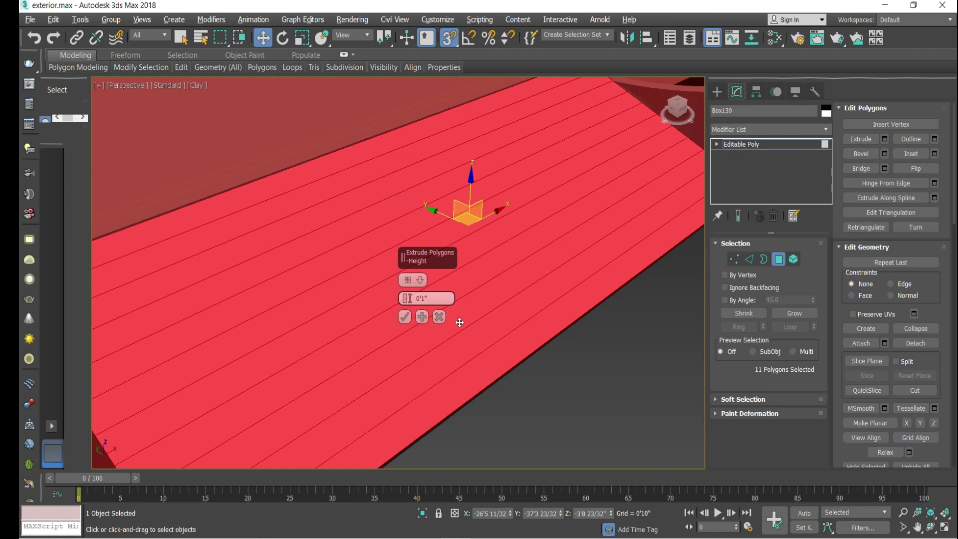
click(439, 318)
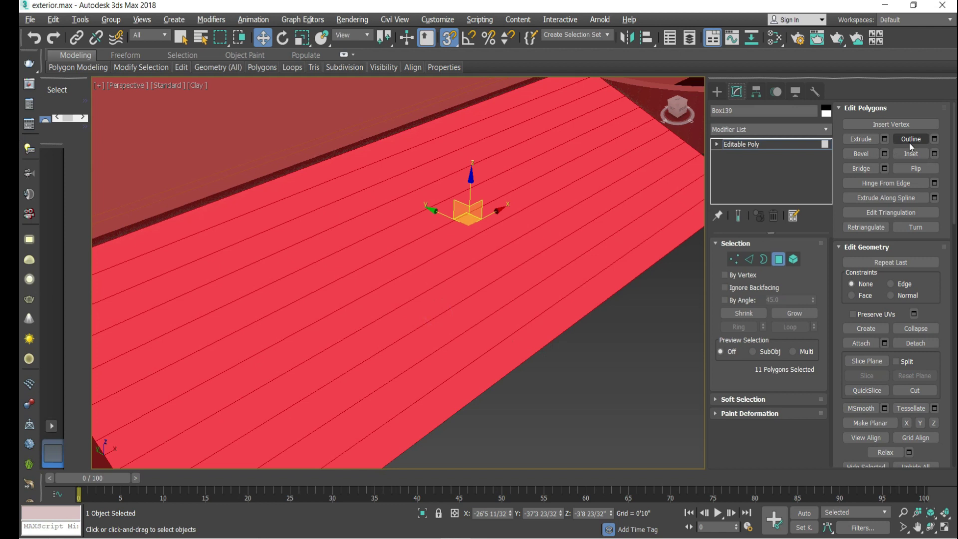
Inset the selected ramp strips individually by polygon with an amount of 0'0 6/32"
click(933, 154)
drag(441, 239, 440, 263)
click(421, 281)
click(449, 297)
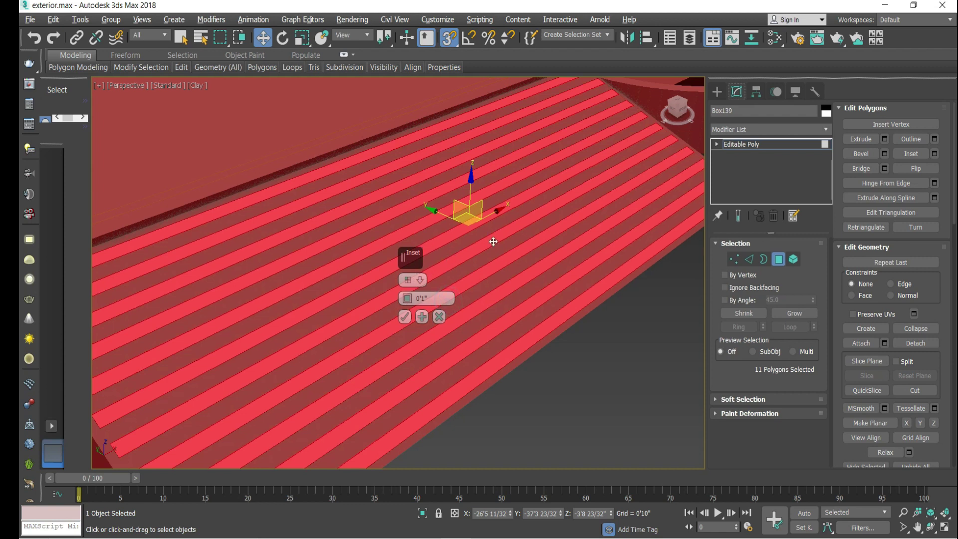
drag(408, 300, 410, 306)
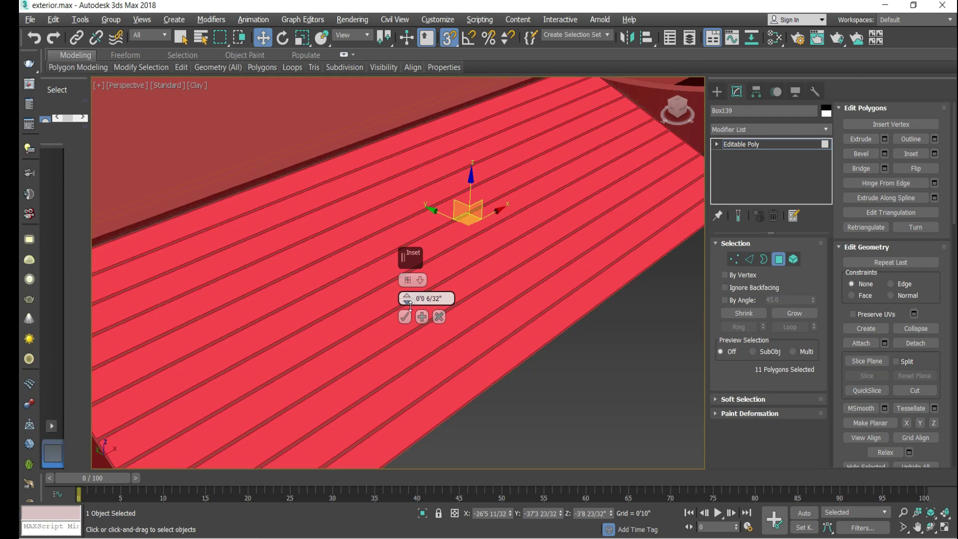
click(406, 316)
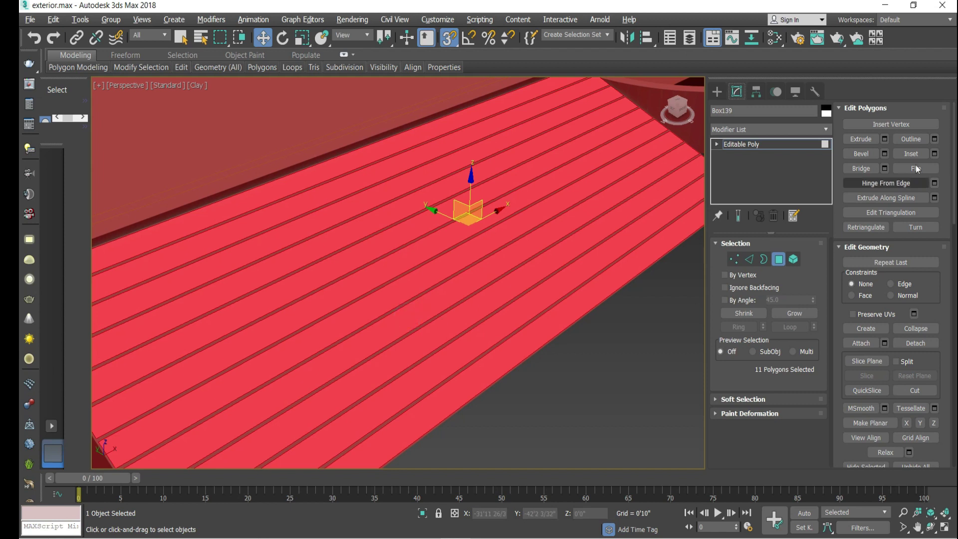
Extrude the inset ramp strips by polygon to a height of 0'1" to form raised ribs
click(884, 141)
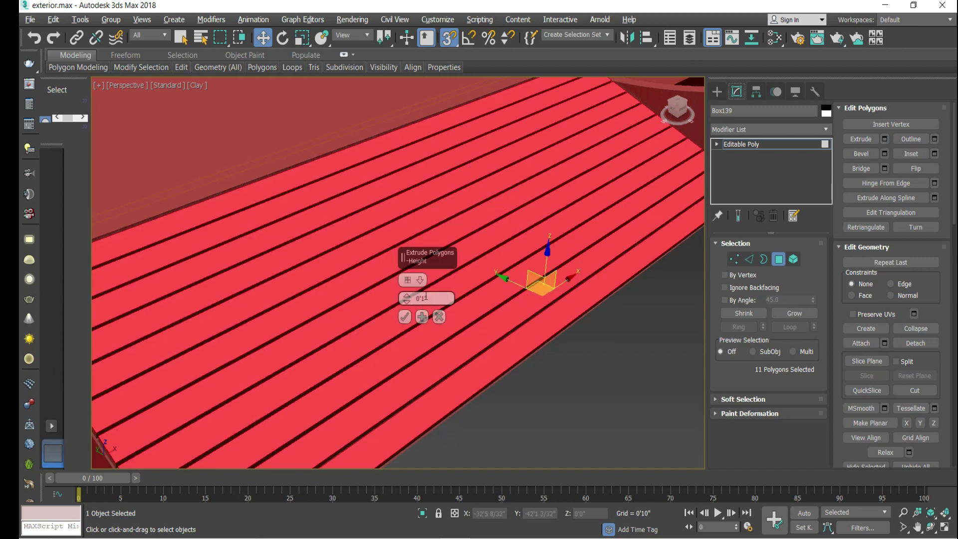
scroll(501, 208, up, 8)
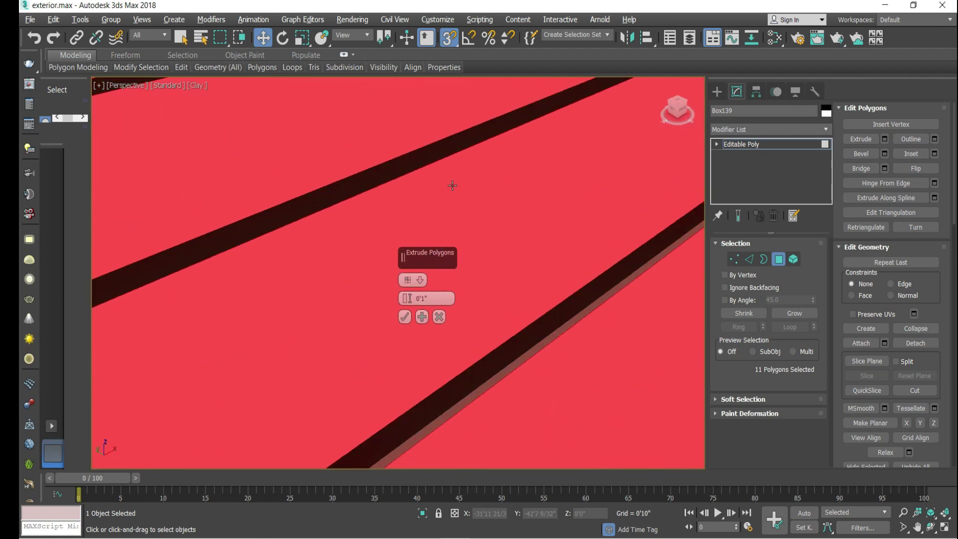
scroll(438, 244, down, 3)
click(405, 316)
scroll(406, 316, down, 10)
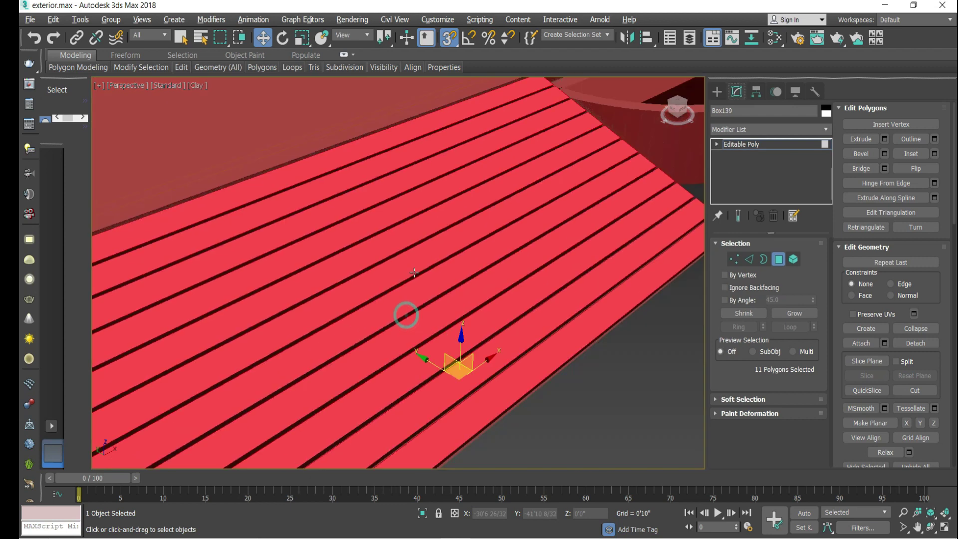
Leave the finished ramp's polygon editing, clear the selection and bring up the Top view at full size
scroll(503, 364, down, 3)
scroll(527, 289, up, 5)
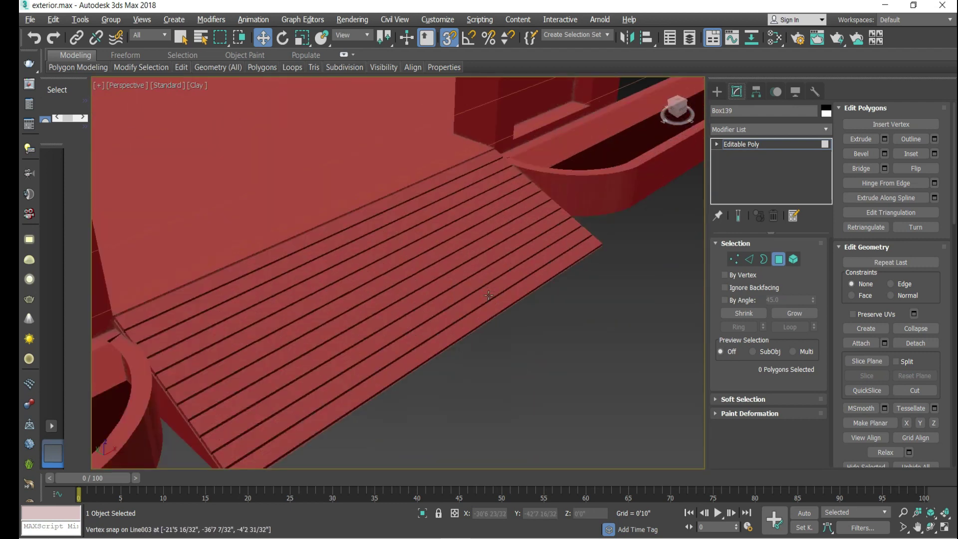
scroll(522, 303, down, 3)
click(717, 92)
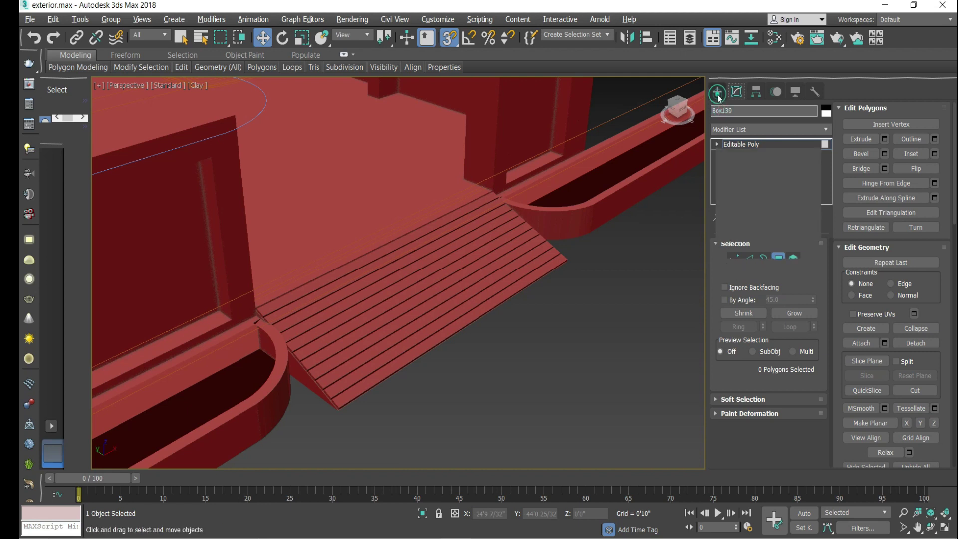
drag(690, 139, 685, 146)
key(ctrl+z)
click(650, 306)
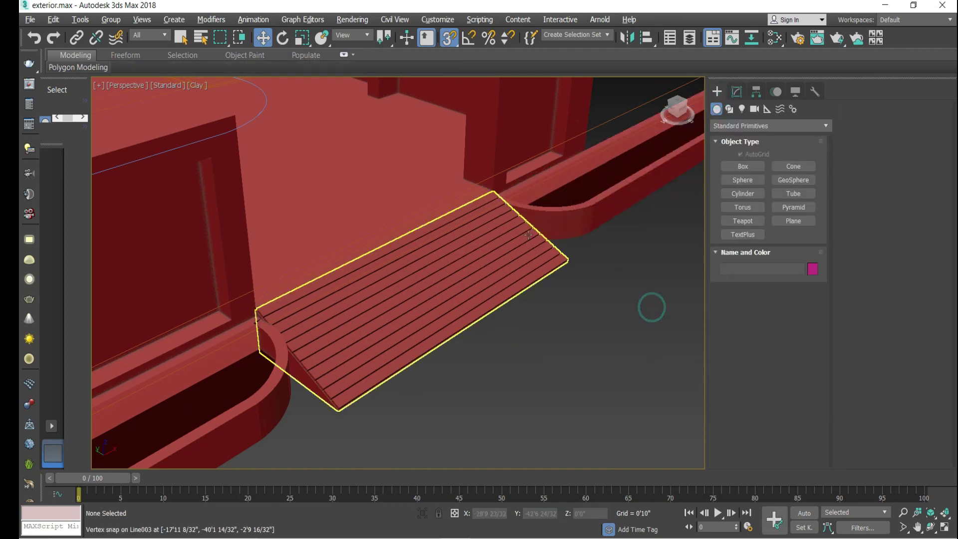
scroll(573, 294, down, 10)
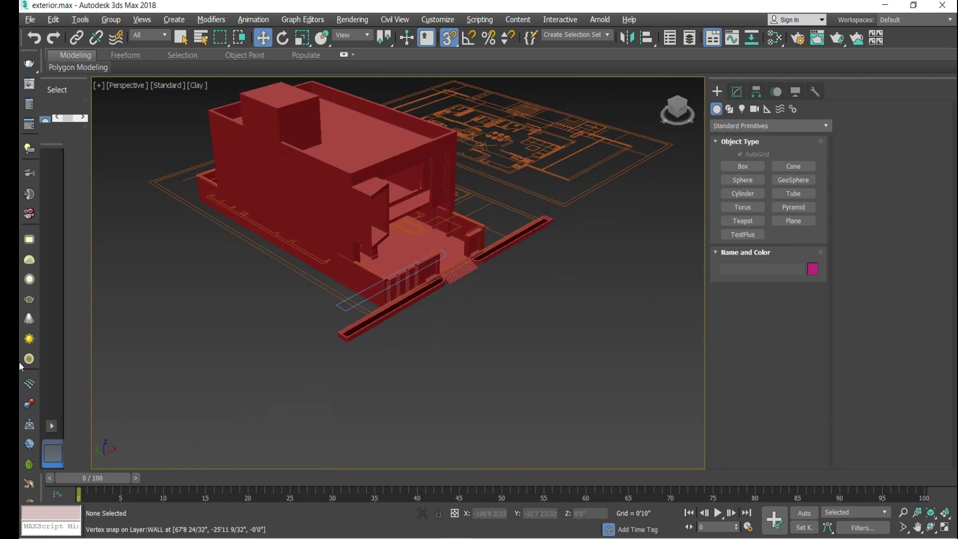
key(alt+w)
click(229, 224)
key(alt+w)
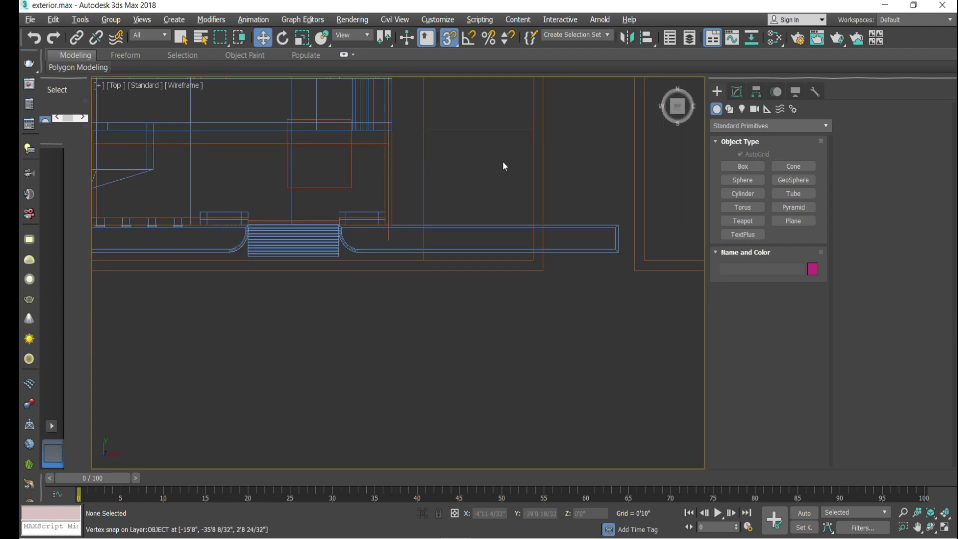
click(731, 166)
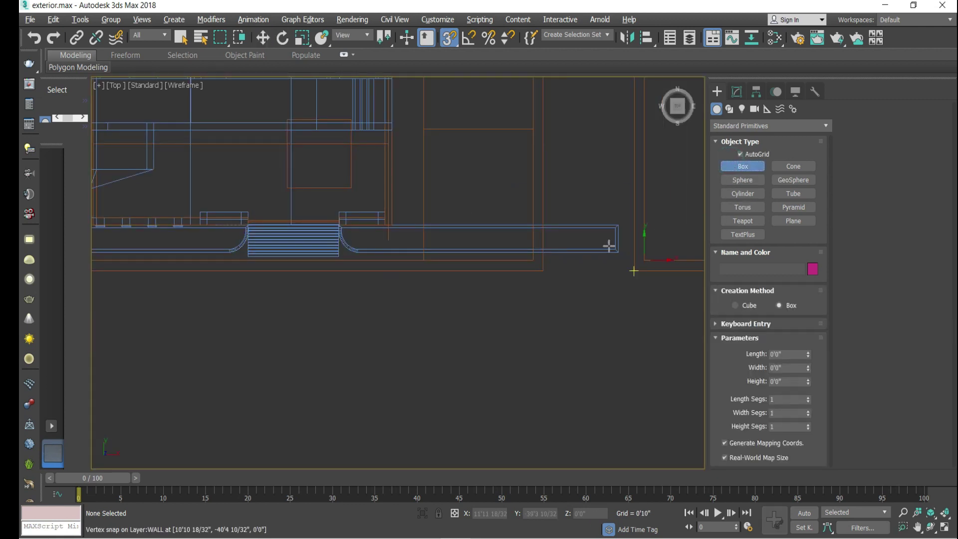
drag(619, 223, 309, 337)
scroll(659, 256, down, 4)
scroll(312, 336, up, 3)
scroll(315, 338, down, 3)
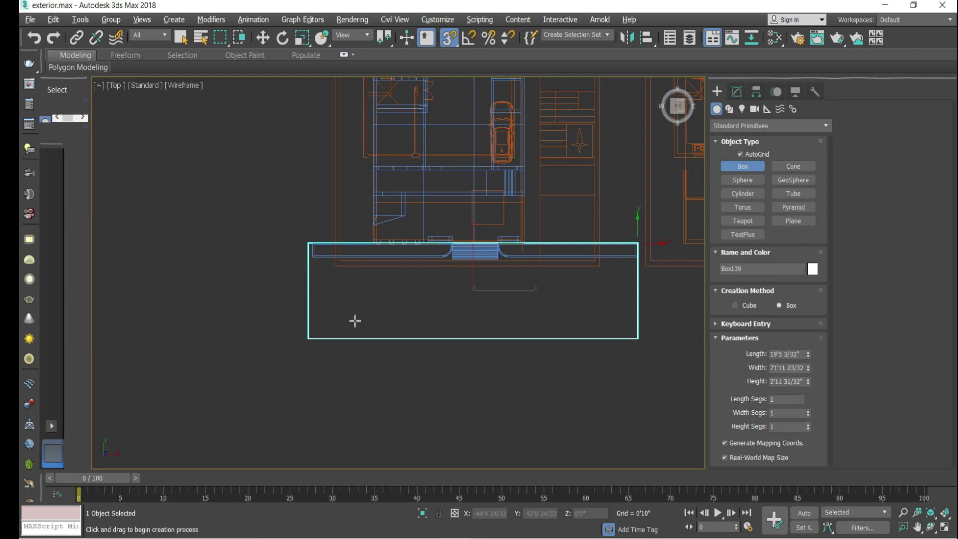
right_click(395, 299)
Draw a box about 30'7" by 159' in the Top view, running across the front of both plans
scroll(291, 281, down, 5)
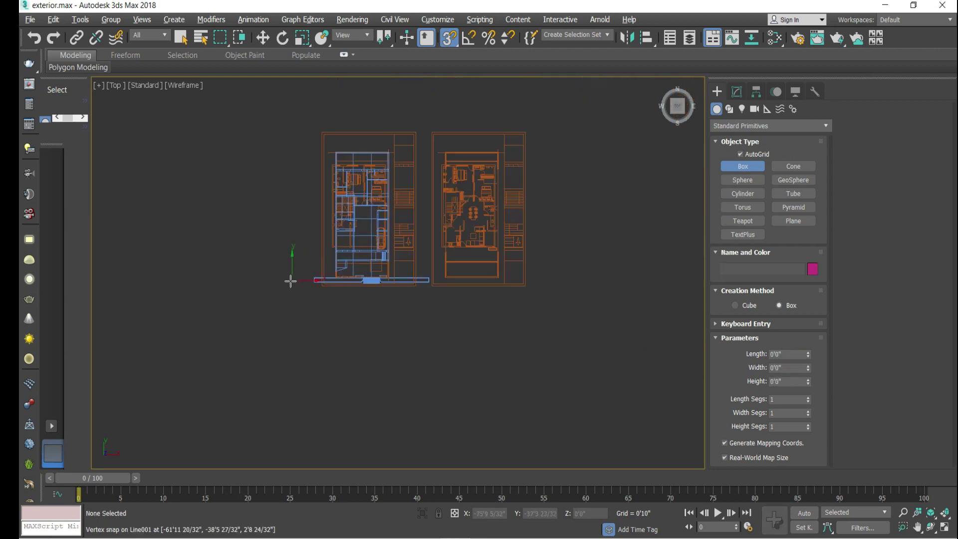
drag(270, 274, 526, 326)
click(526, 289)
key(alt+w)
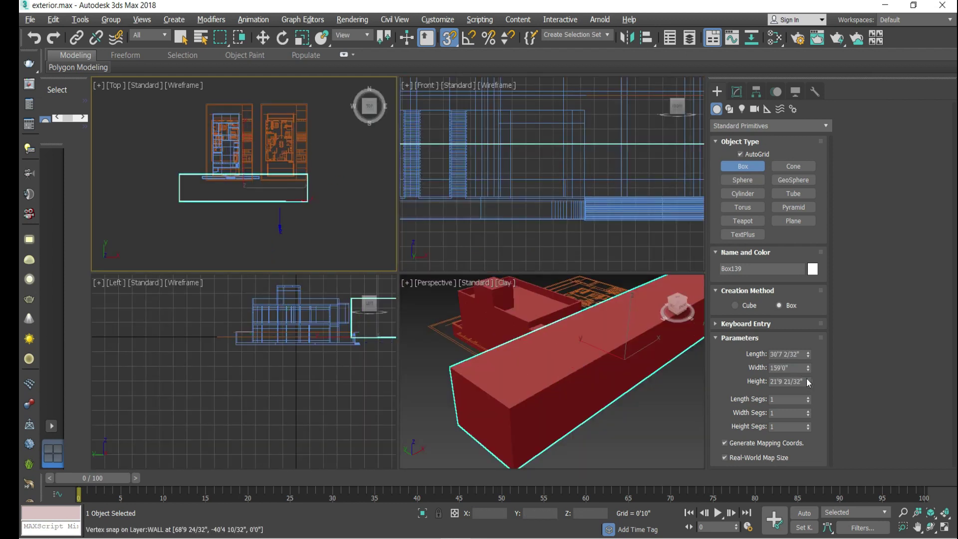
Set the long front box's height to -0'8" so its thickness extends downward
drag(809, 382, 792, 398)
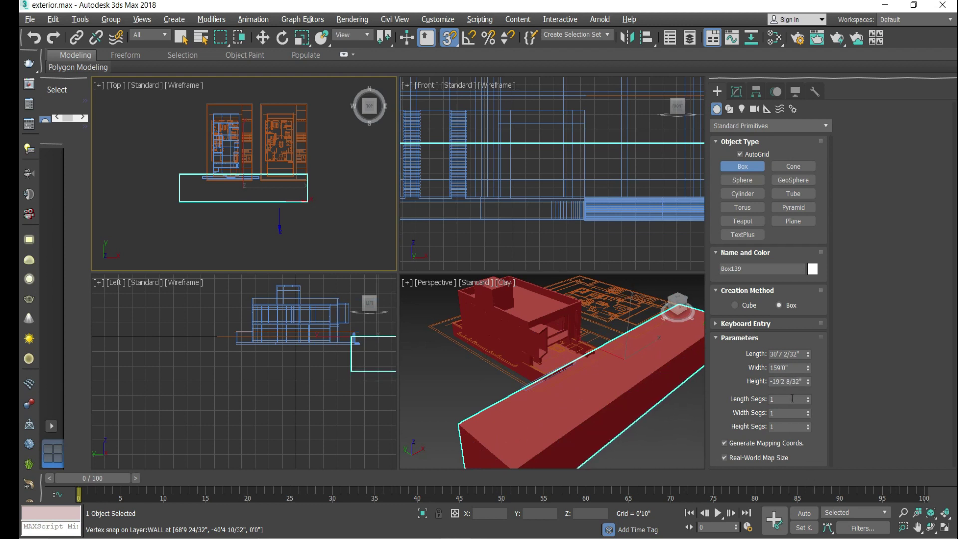
text(-)
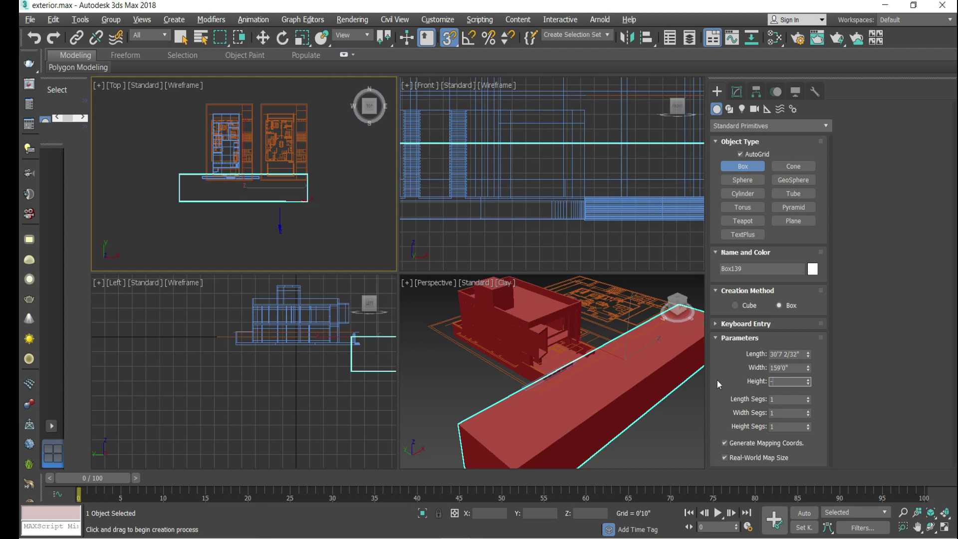
text(1/8)
key(Return)
text(-1")
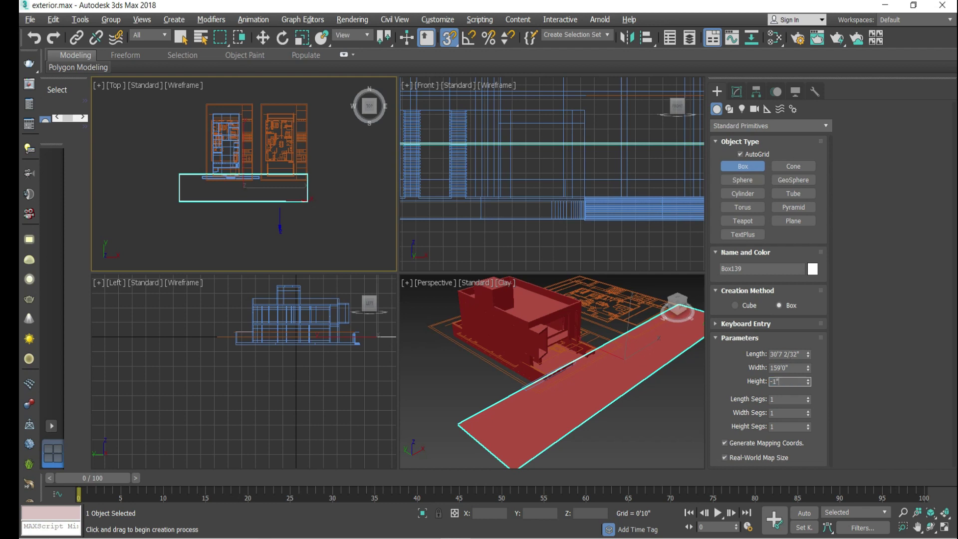
text(8)
key(Return)
scroll(526, 172, down, 5)
scroll(527, 172, up, 2)
Turn snapping off and lower the long box to the foot of the ramp, at a Z position of -4'3 23/32"
click(736, 91)
click(455, 33)
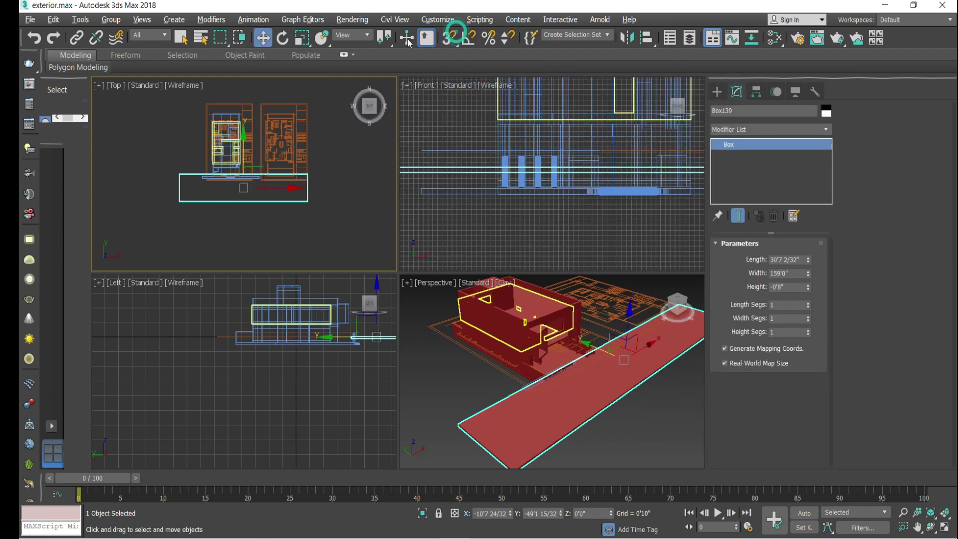
key(alt+w)
scroll(549, 299, up, 3)
key(p)
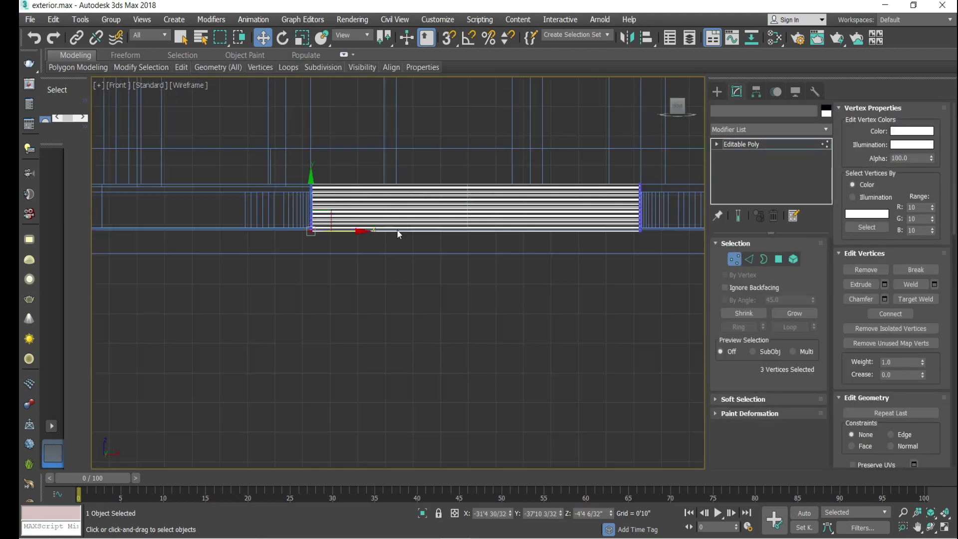
scroll(522, 235, up, 5)
scroll(522, 235, up, 3)
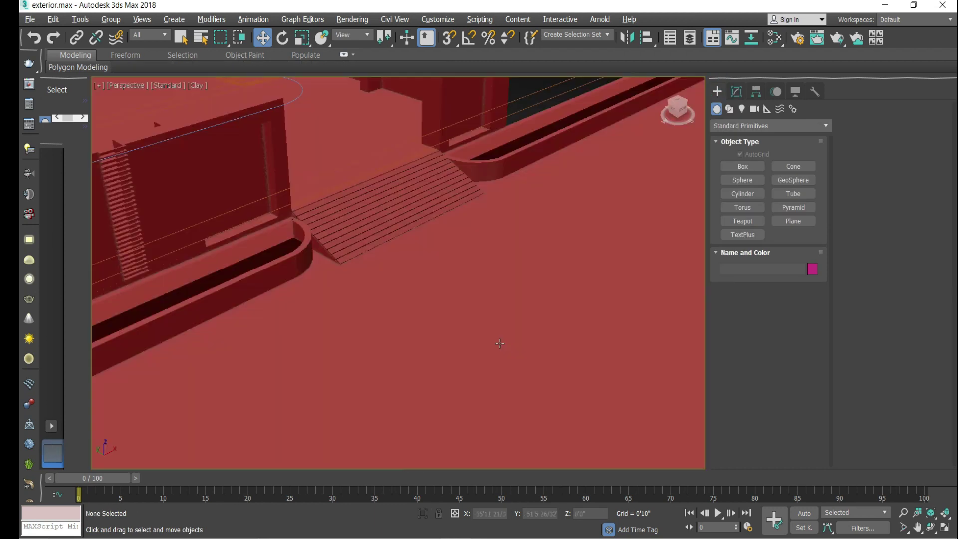
Set the long box's length to 7'0"
click(736, 91)
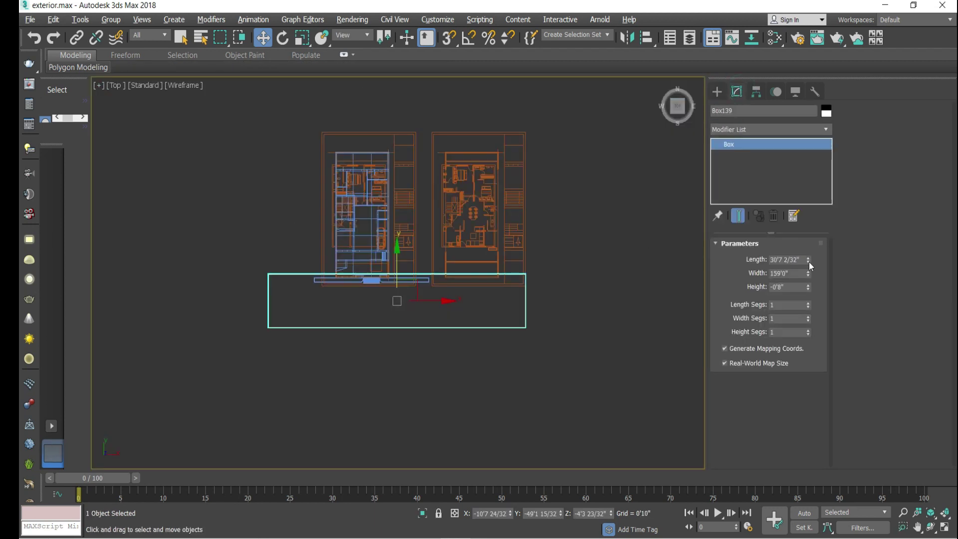
mouse_move(810, 262)
mouse_down()
mouse_move(813, 284)
mouse_move(806, 266)
mouse_up()
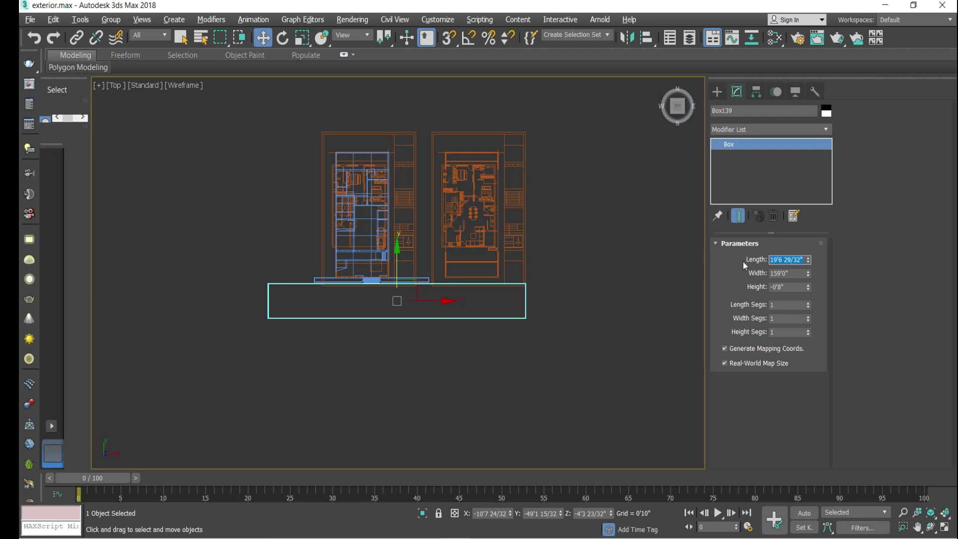
text(7)
key(Return)
Move the 7' strip along Y until its rear edge lines up with the back of the troughs and ramp
scroll(544, 218, up, 2)
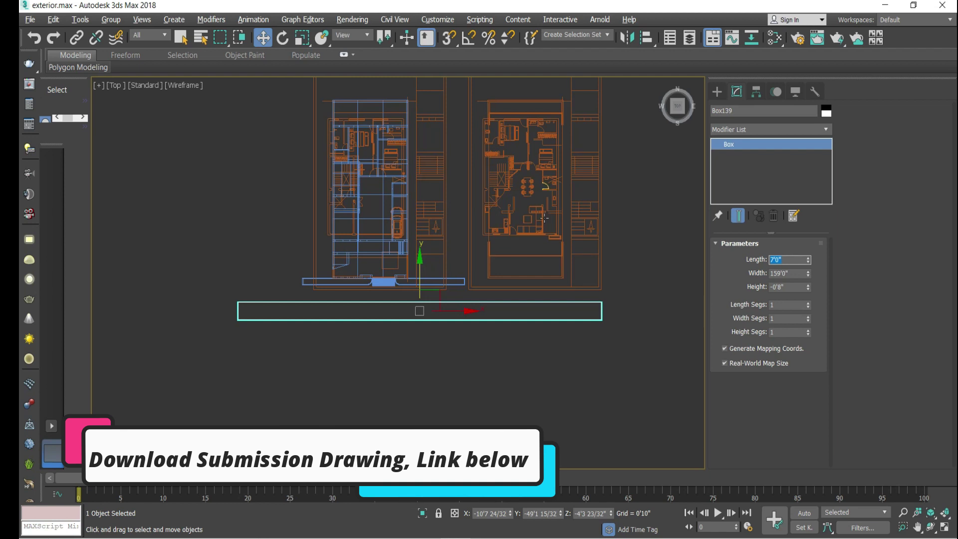
scroll(449, 273, up, 3)
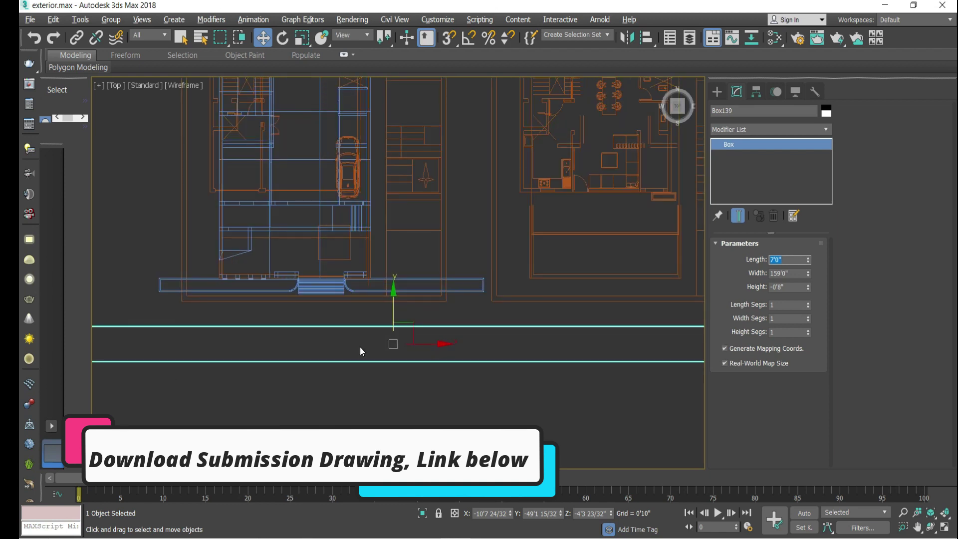
scroll(386, 315, up, 2)
scroll(396, 313, up, 4)
scroll(410, 337, down, 5)
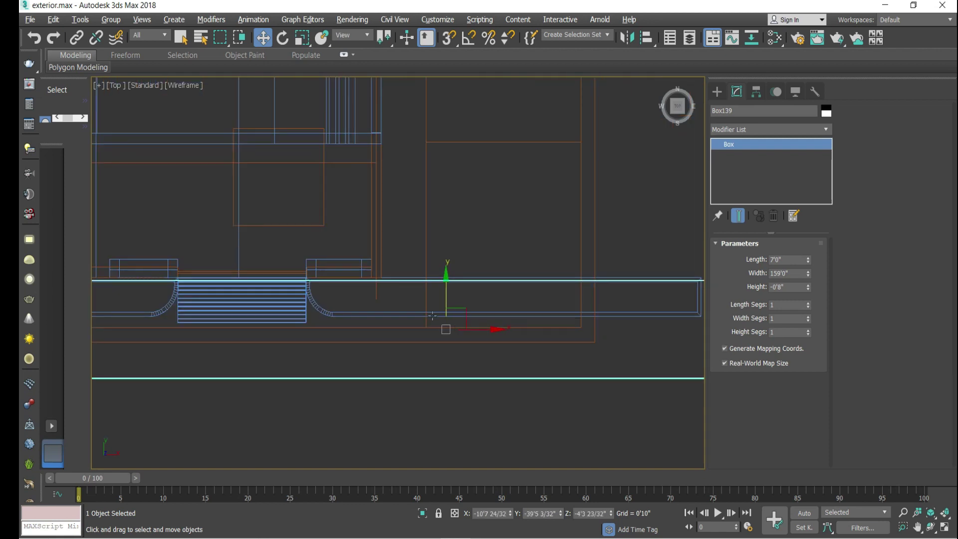
scroll(432, 316, up, 2)
drag(451, 304, 440, 301)
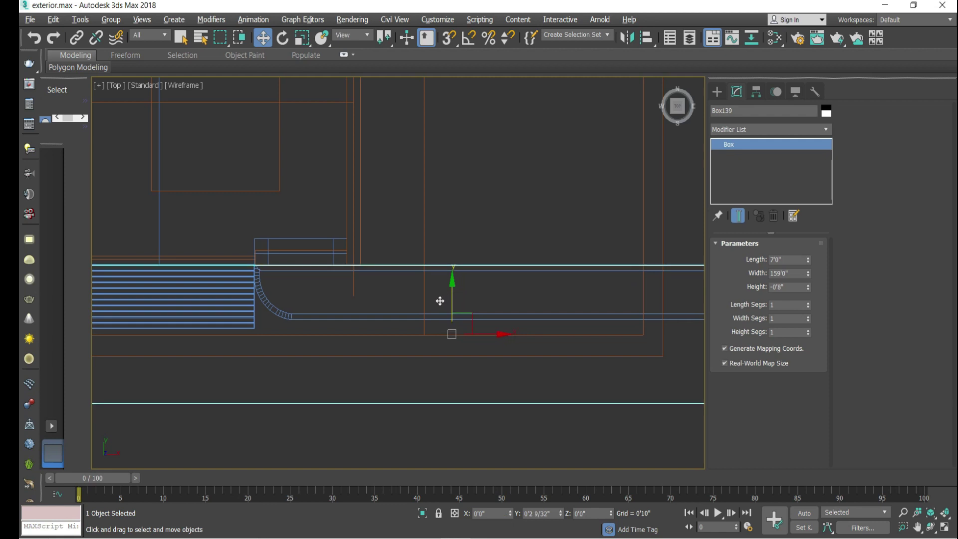
Convert the 7' strip in front of the house to an Editable Poly in the Perspective view
click(490, 174)
key(alt+w)
click(579, 387)
key(alt+w)
scroll(428, 332, up, 10)
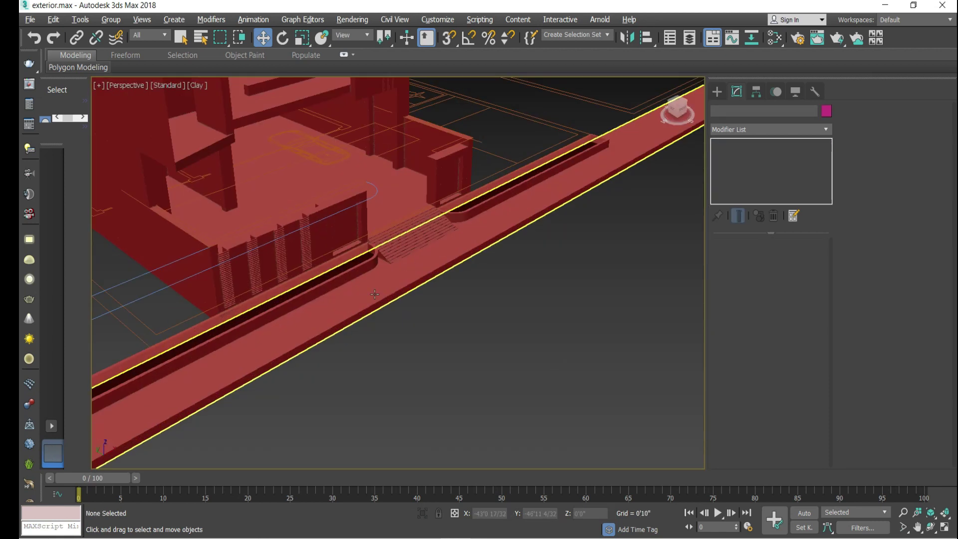
click(419, 257)
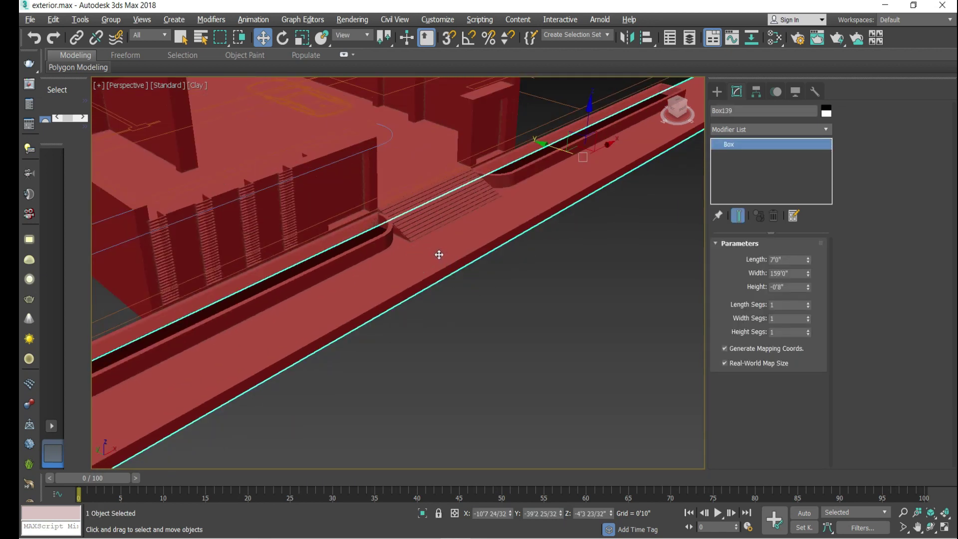
right_click(438, 255)
mouse_move(482, 396)
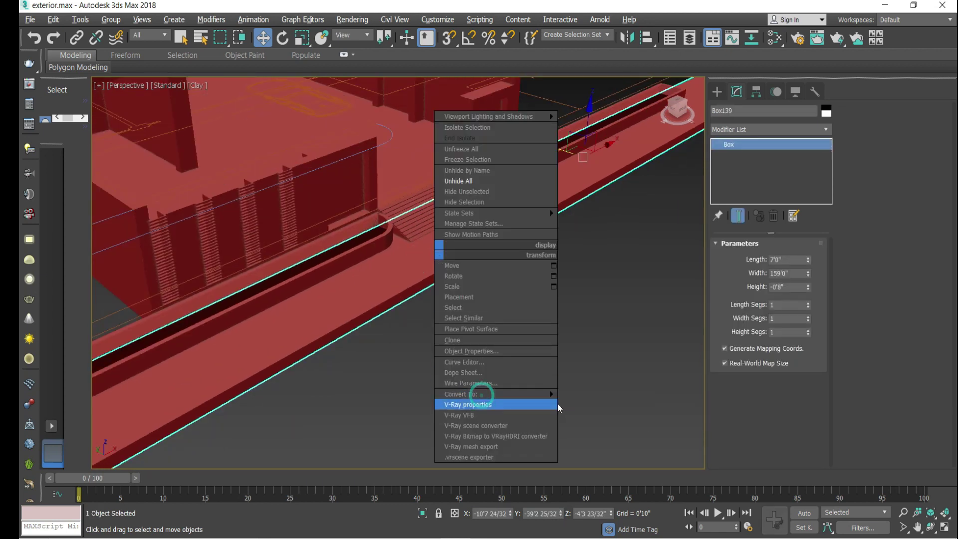
click(593, 404)
Copy the strip with vertex snap, from its upper rear end corner to its lower front end corner, forming a second, lower strip
scroll(547, 268, down, 10)
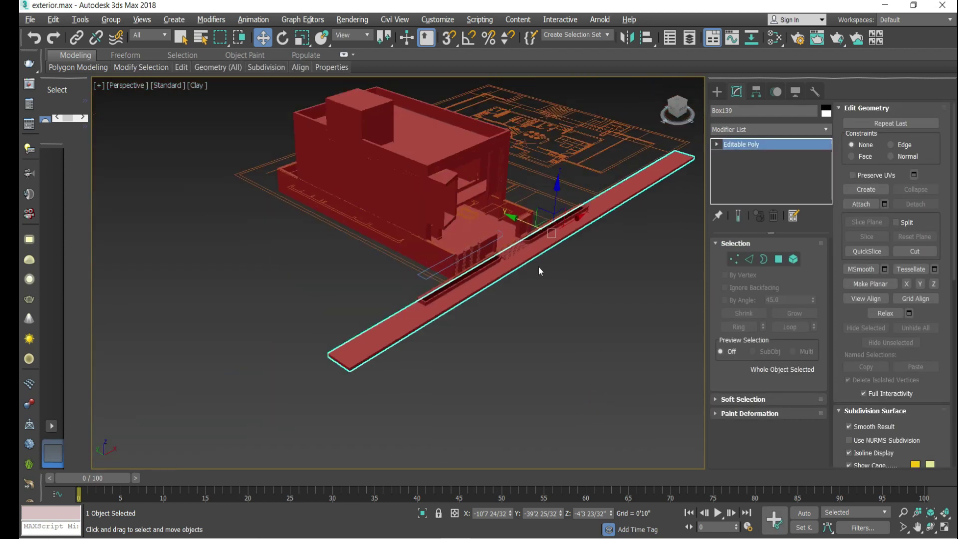
scroll(339, 360, up, 5)
scroll(570, 231, up, 8)
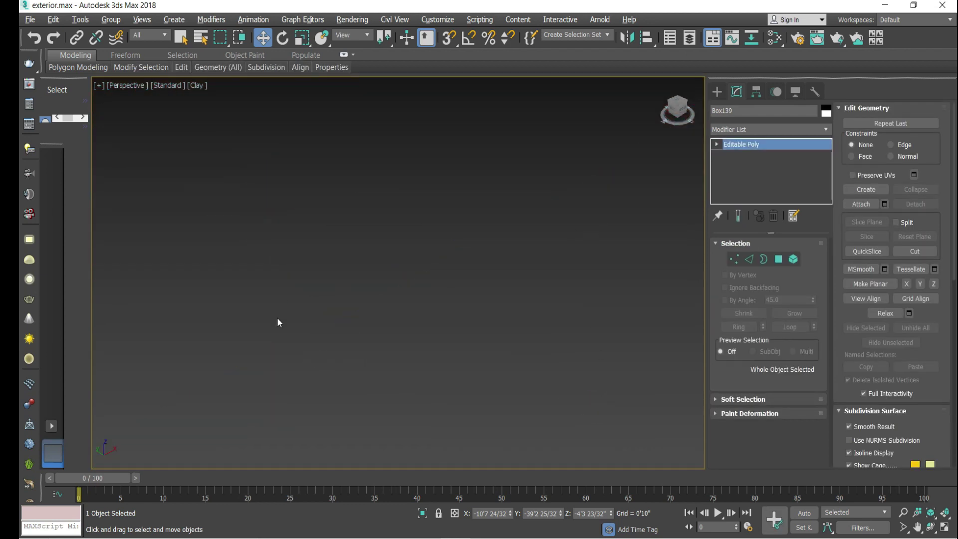
scroll(391, 348, down, 4)
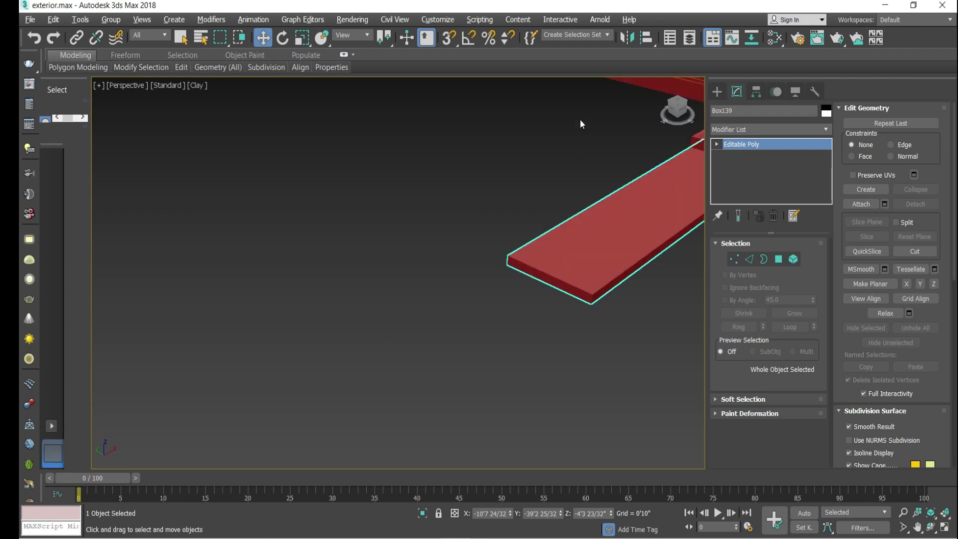
scroll(399, 354, down, 5)
scroll(469, 319, up, 4)
scroll(409, 338, up, 2)
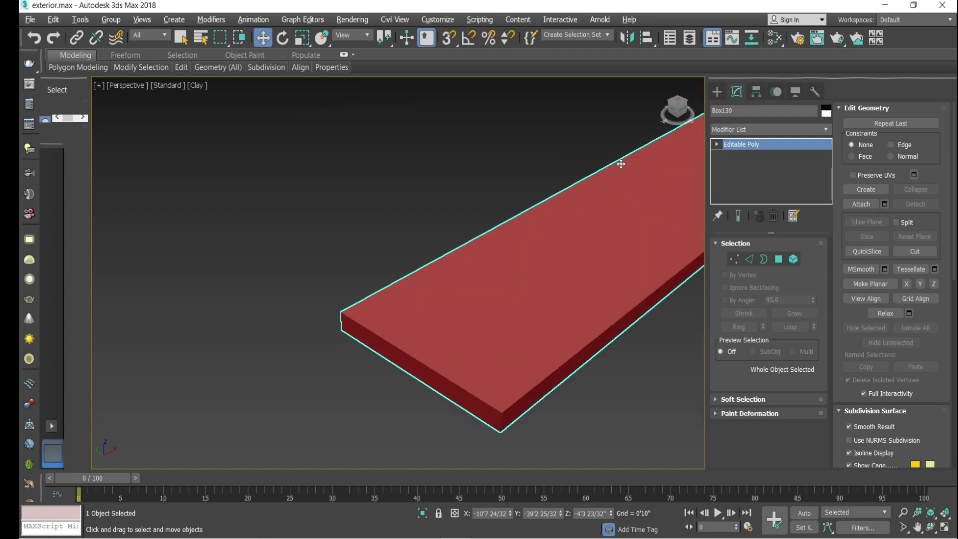
click(717, 92)
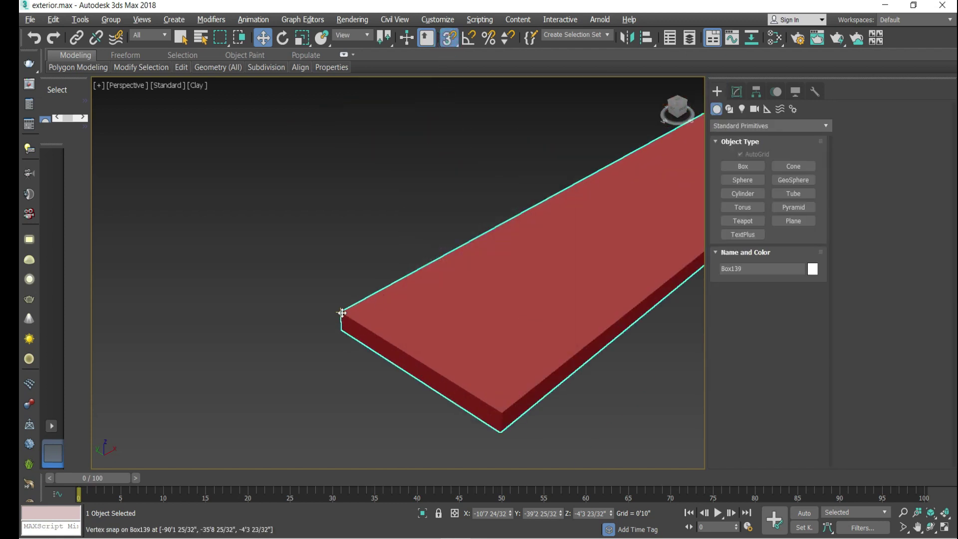
mouse_move(343, 315)
shift+mouse_down()
mouse_move(507, 436)
mouse_move(500, 430)
shift+mouse_up()
click(490, 327)
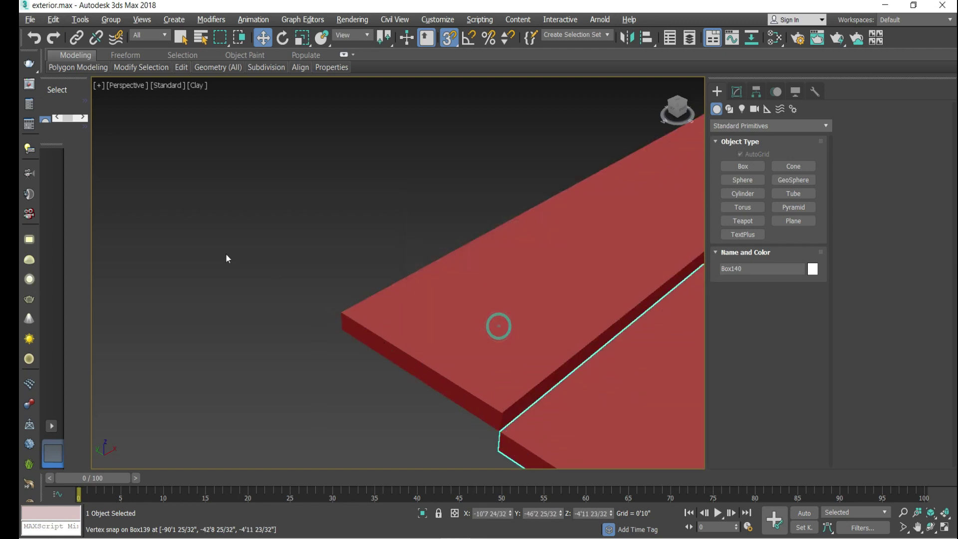
Extrude the lower strip's outer long side polygon by 13' to widen it away from the house
scroll(303, 219, down, 5)
scroll(304, 220, up, 5)
scroll(373, 262, up, 3)
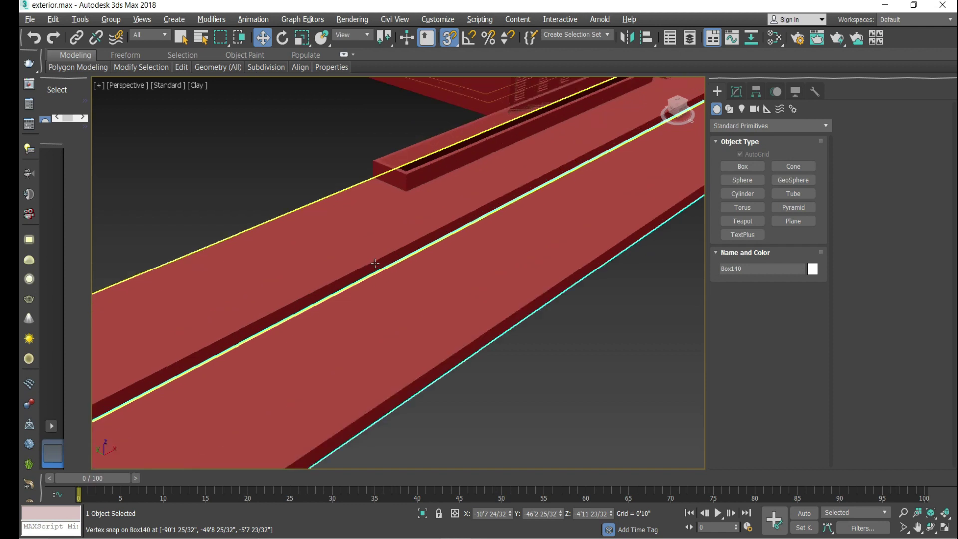
scroll(328, 266, down, 3)
click(737, 92)
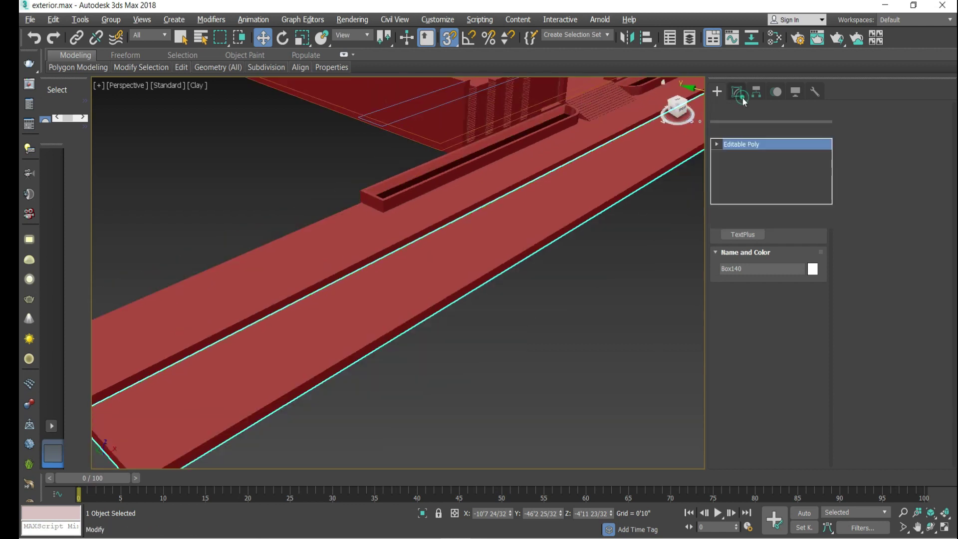
key(4)
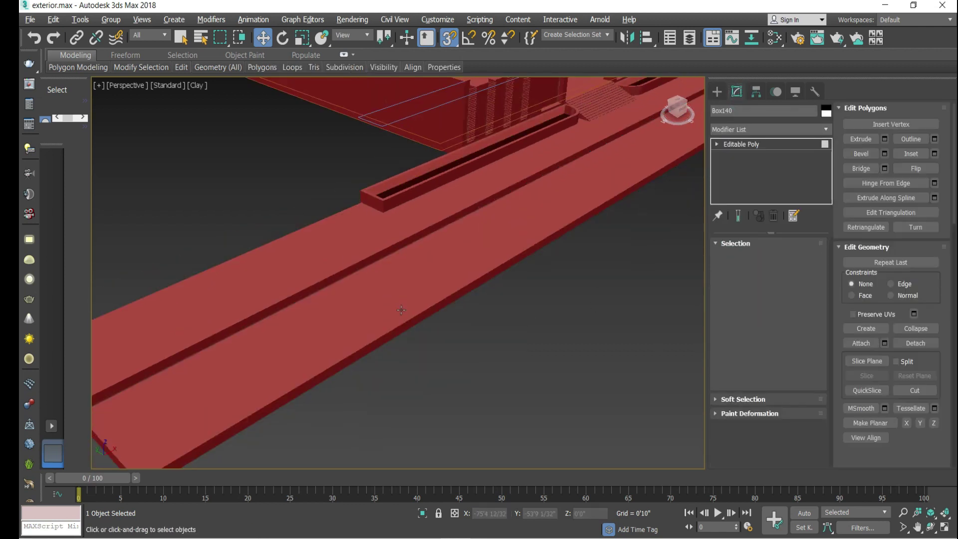
click(413, 324)
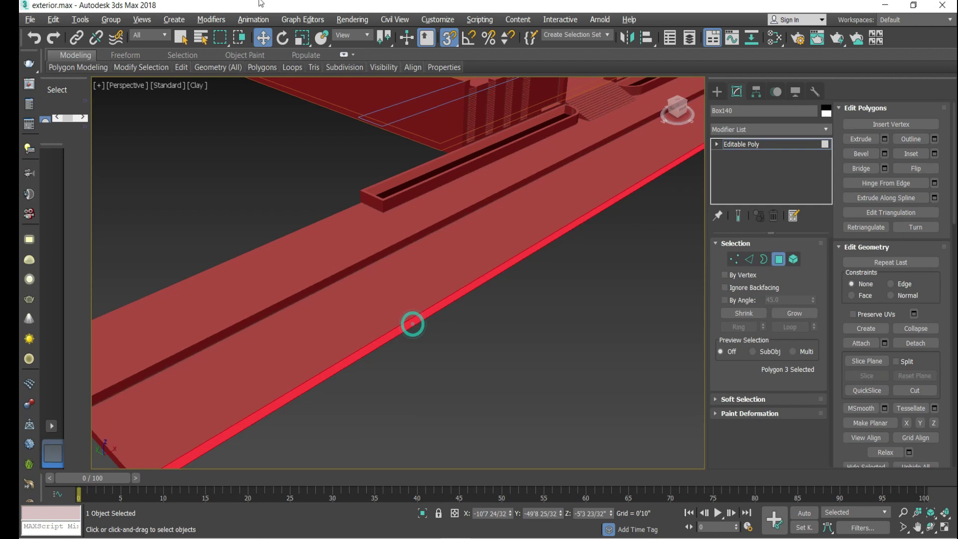
click(885, 139)
drag(410, 296, 477, 268)
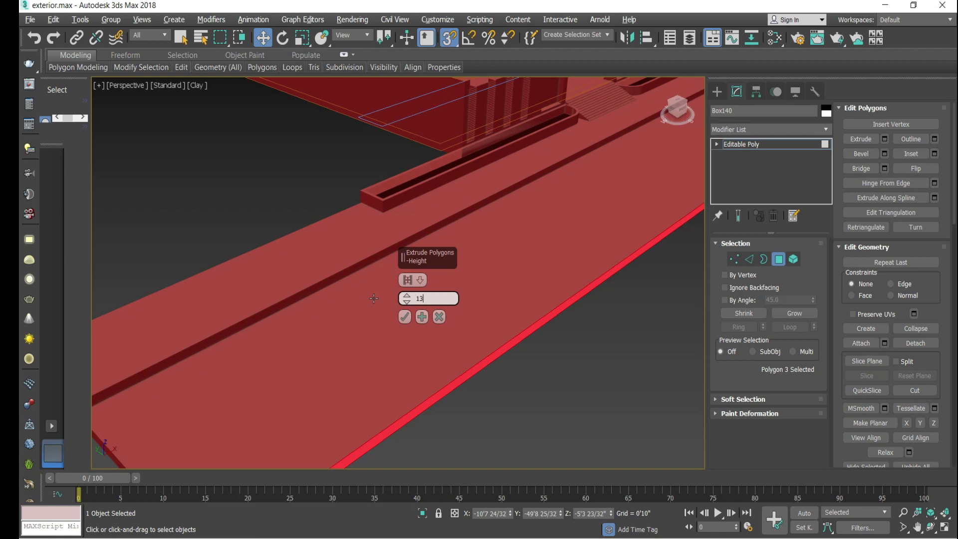
text(13)
key(Return)
click(404, 317)
scroll(505, 271, down, 3)
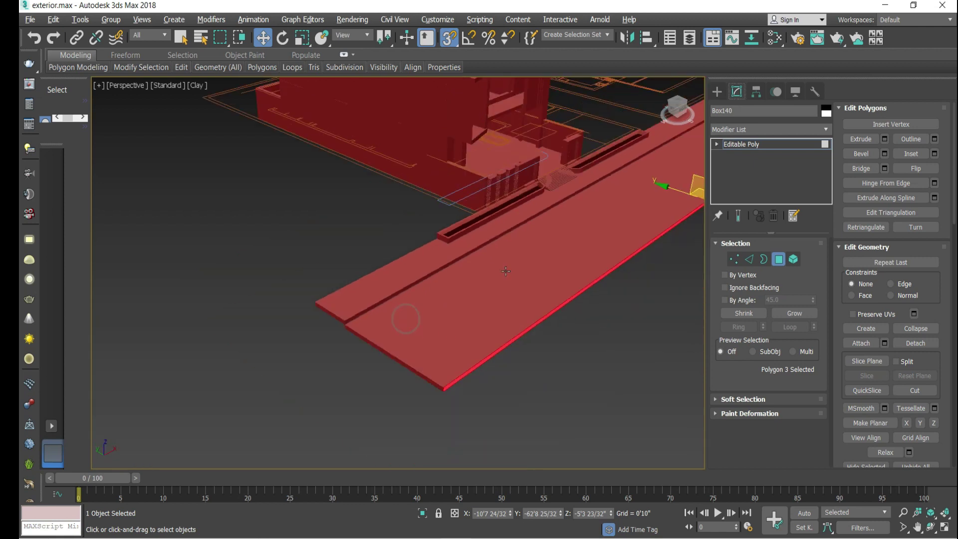
Create one instance of the 7' sidewalk strip across the road, vertex-snapping its lower rear end corner to the road's upper outer end corner
click(721, 95)
click(247, 235)
click(333, 313)
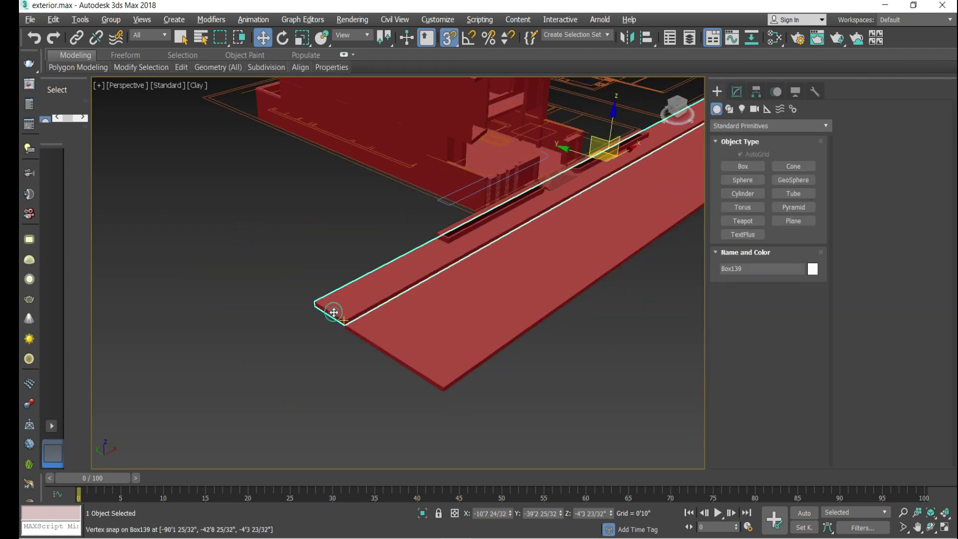
scroll(334, 313, up, 2)
scroll(334, 313, up, 3)
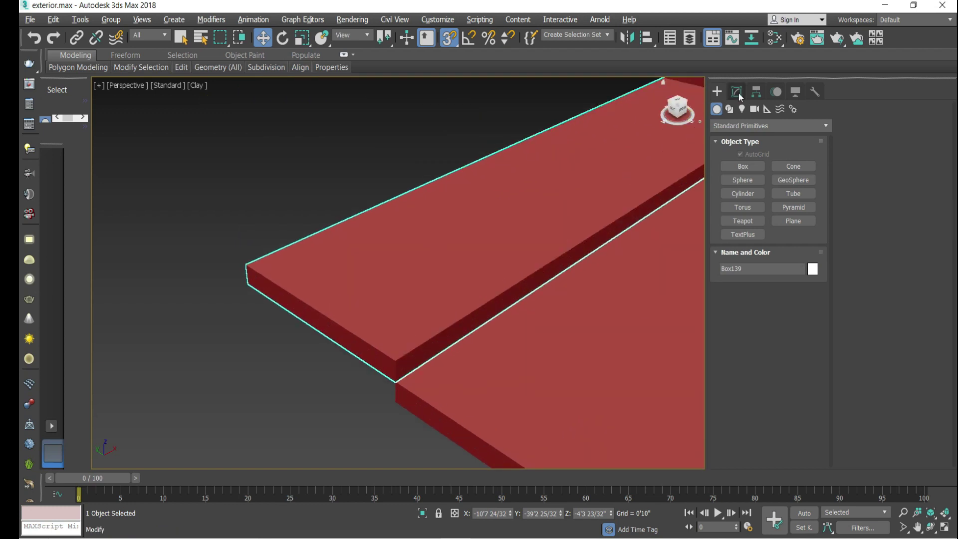
click(737, 92)
click(716, 91)
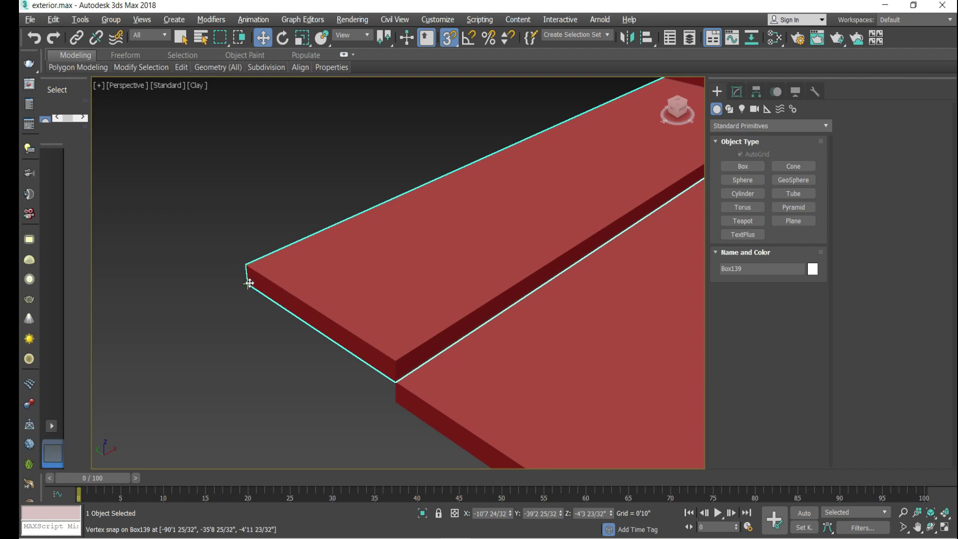
scroll(298, 220, down, 6)
mouse_move(248, 284)
shift+mouse_down()
mouse_move(297, 221)
mouse_move(307, 236)
mouse_move(361, 254)
mouse_move(355, 242)
shift+mouse_up()
scroll(308, 234, up, 5)
scroll(360, 253, up, 5)
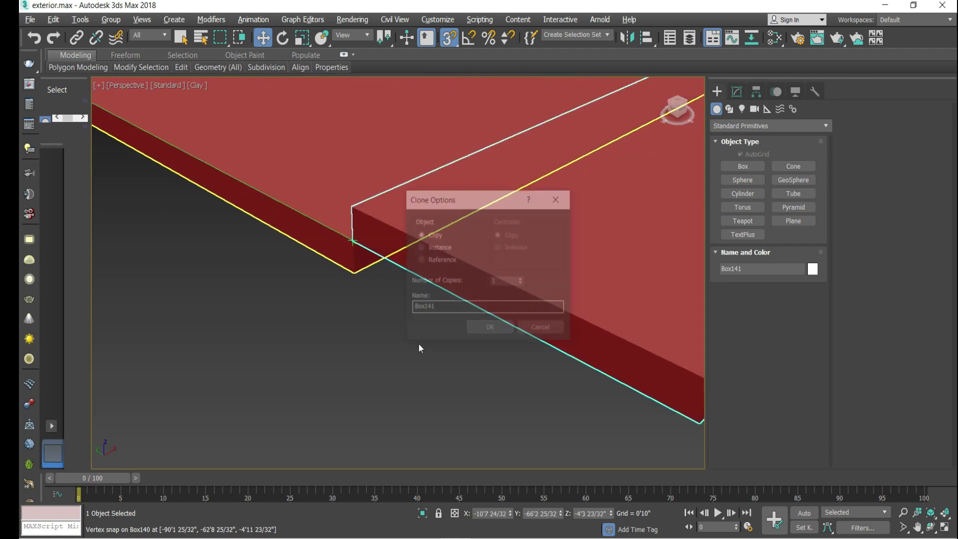
click(439, 247)
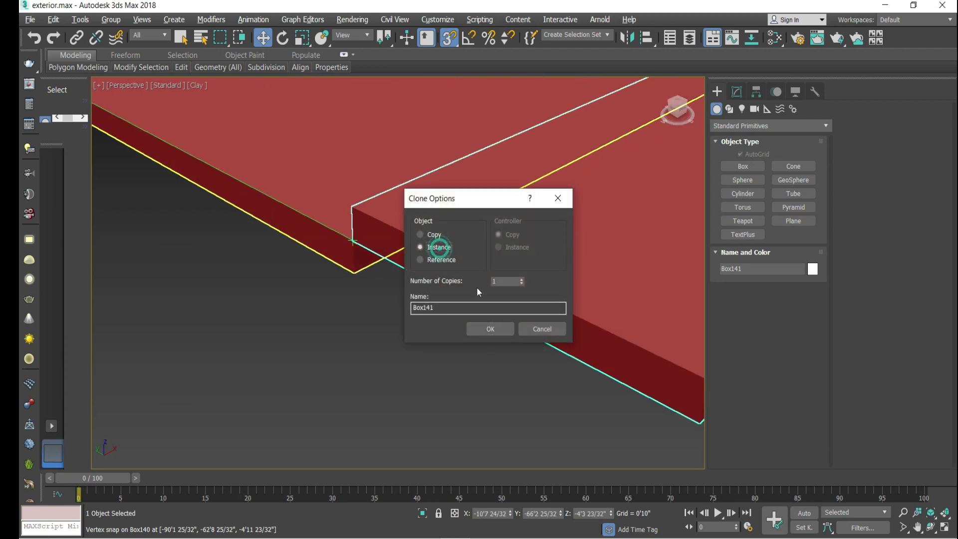
click(489, 329)
scroll(369, 378, down, 6)
click(383, 388)
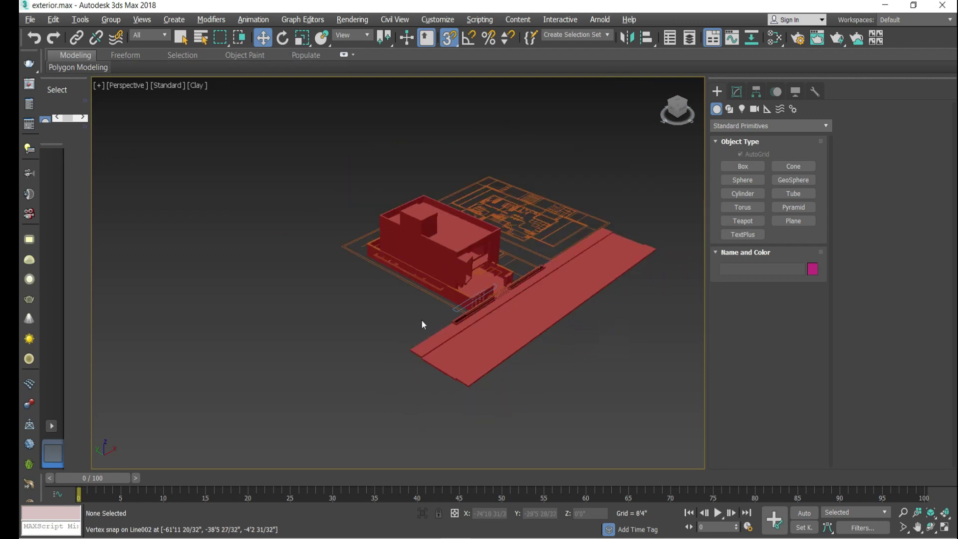
scroll(422, 322, up, 5)
click(438, 375)
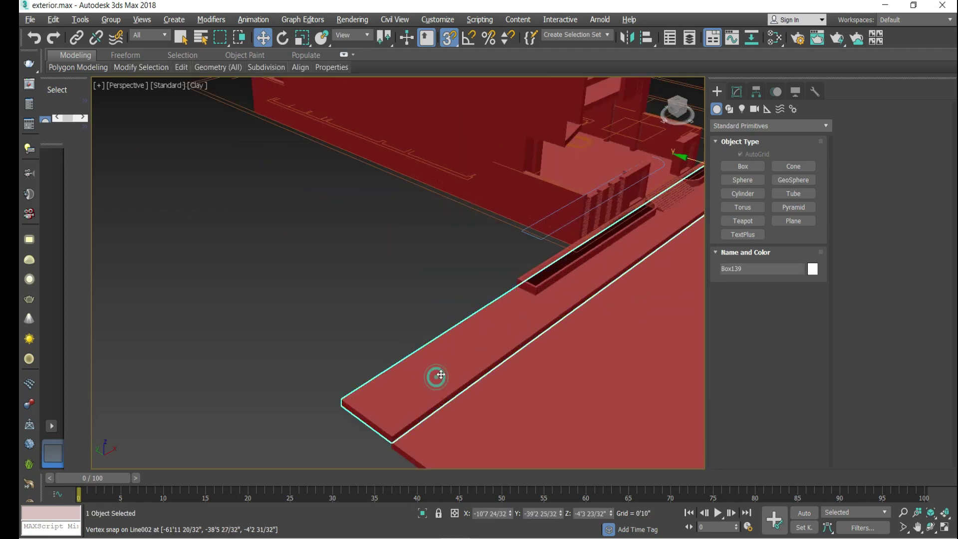
click(743, 96)
scroll(499, 265, down, 3)
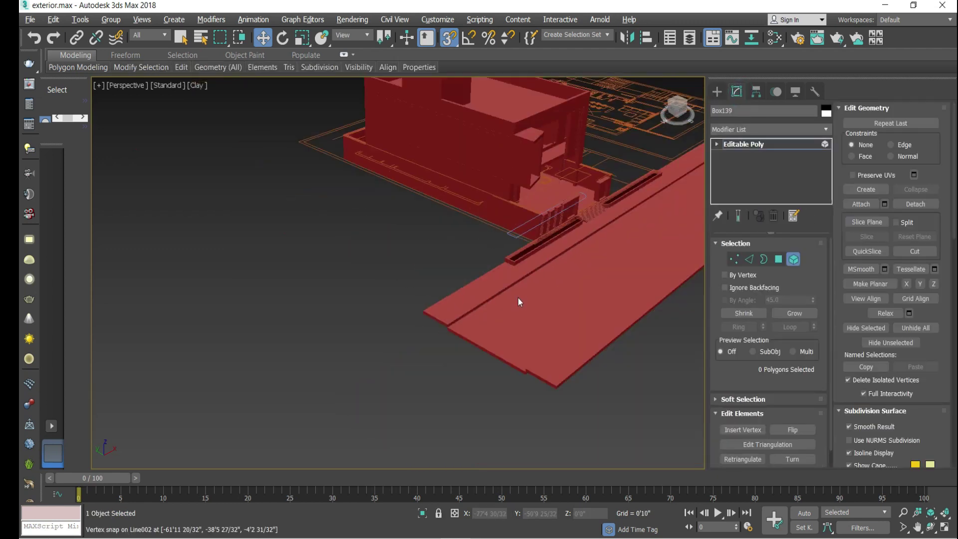
scroll(536, 313, up, 3)
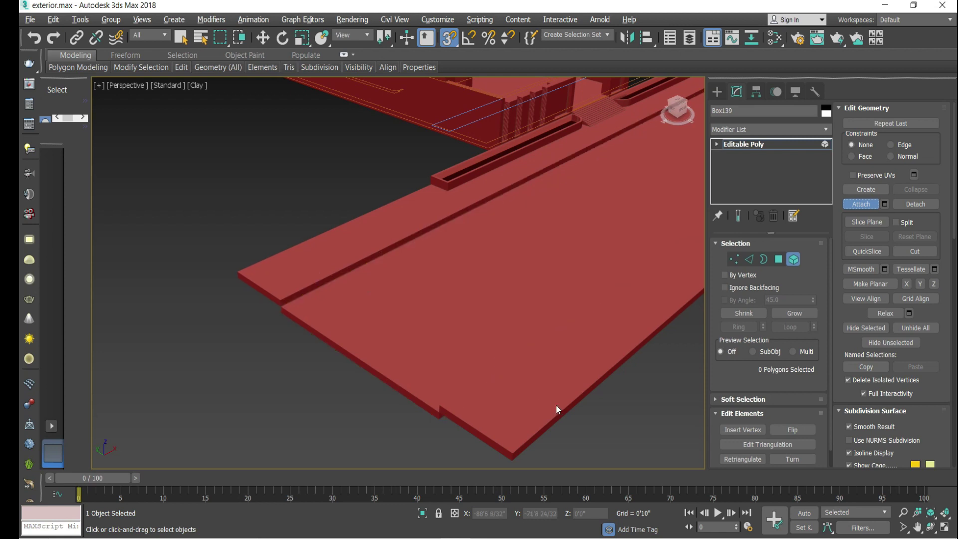
click(717, 91)
click(242, 406)
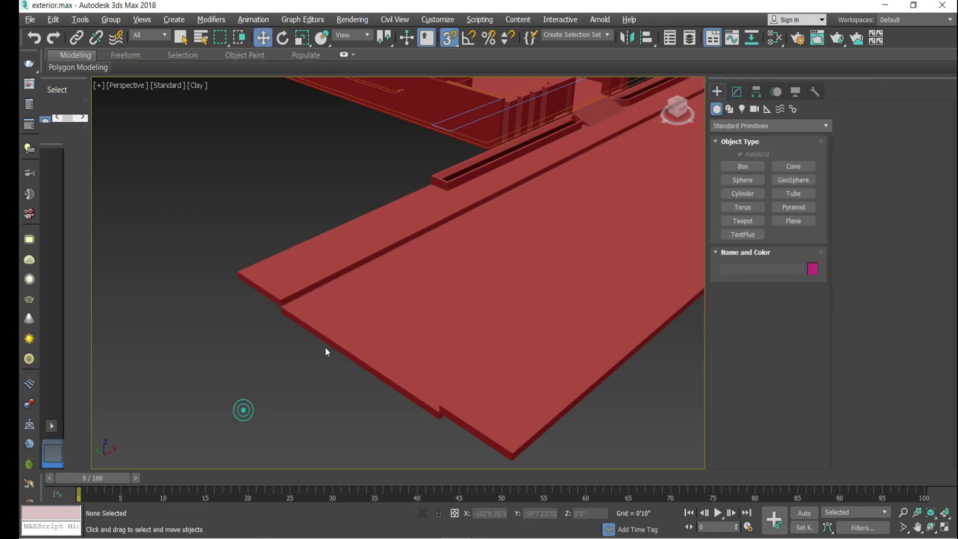
Round the upper curb edge of the house-side sidewalk strip facing the road with a 0'6 22/32" chamfer of 5 segments
scroll(334, 258, up, 4)
click(330, 249)
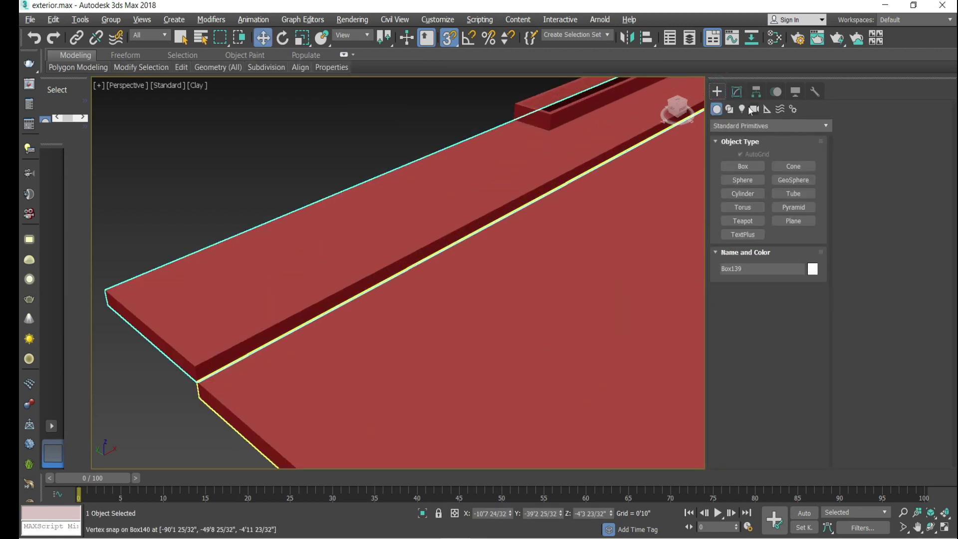
click(737, 91)
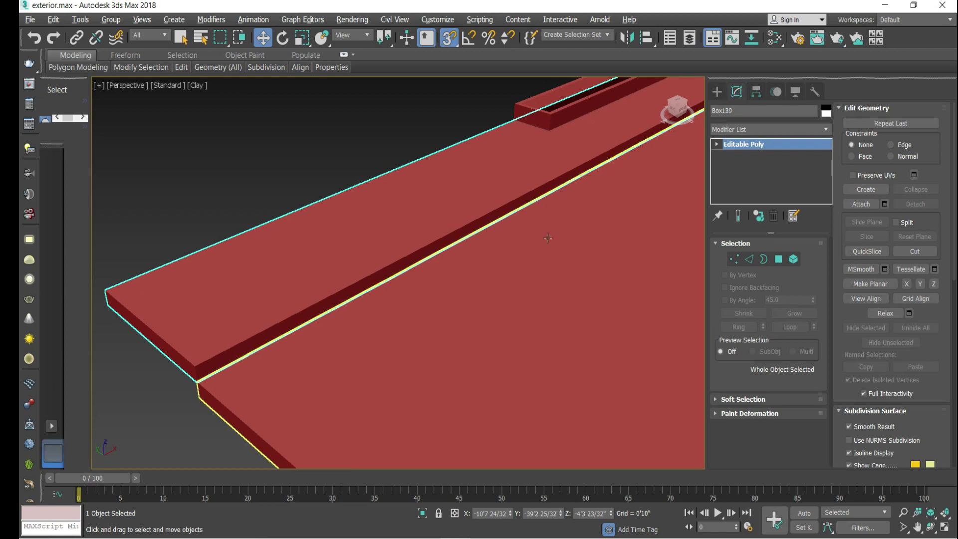
click(750, 259)
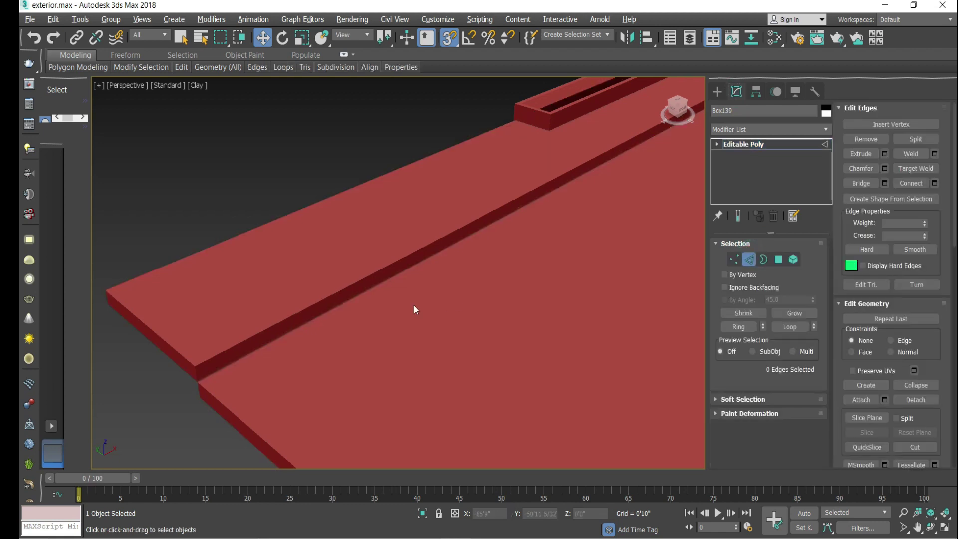
scroll(375, 290, down, 3)
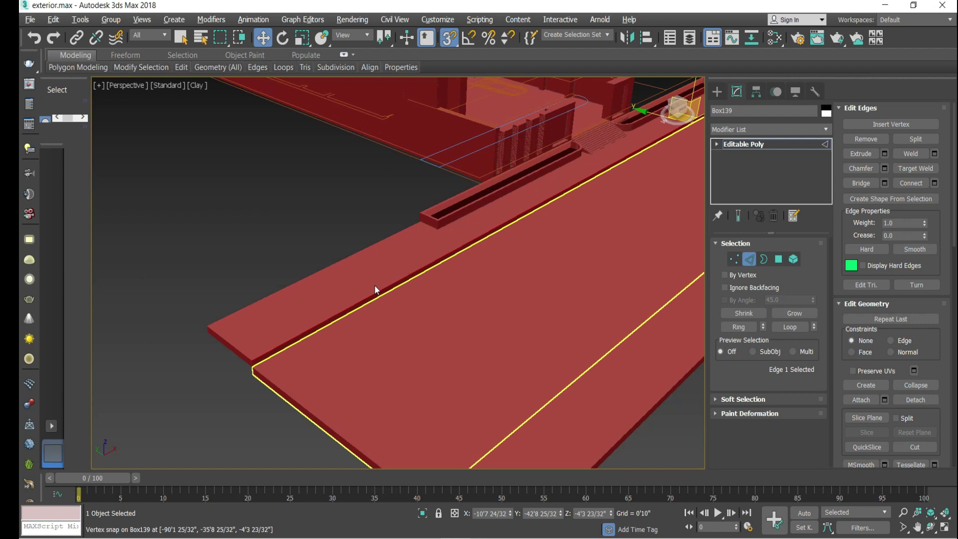
scroll(381, 269, up, 5)
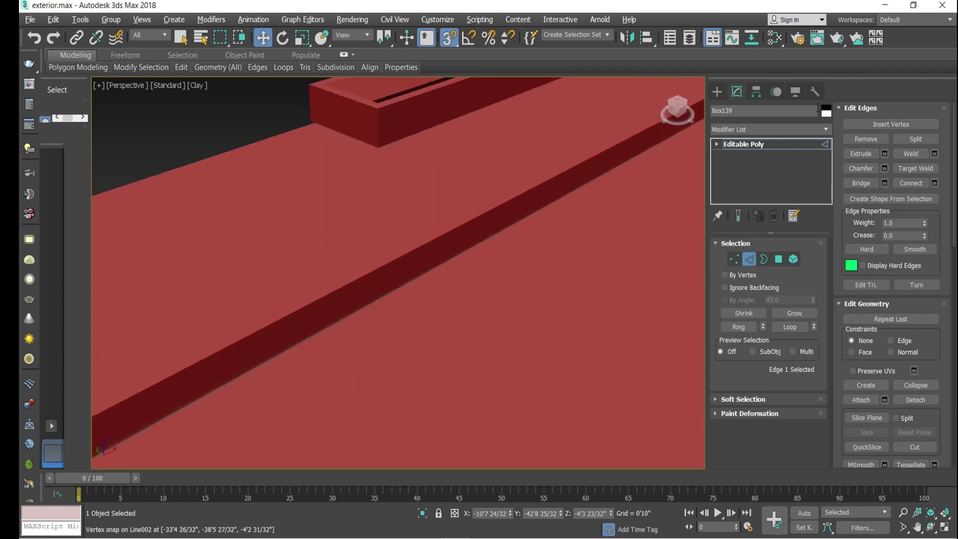
click(884, 168)
scroll(331, 297, up, 4)
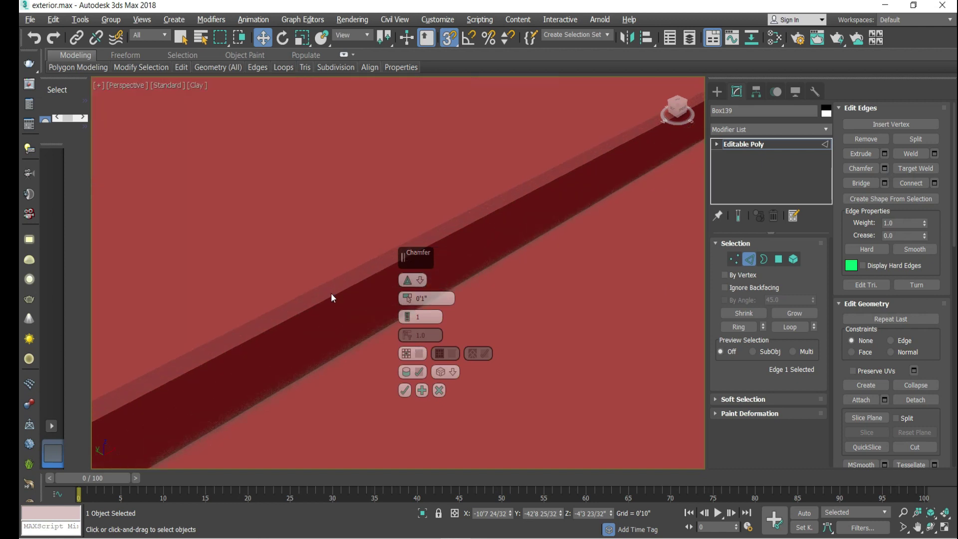
drag(408, 298, 404, 271)
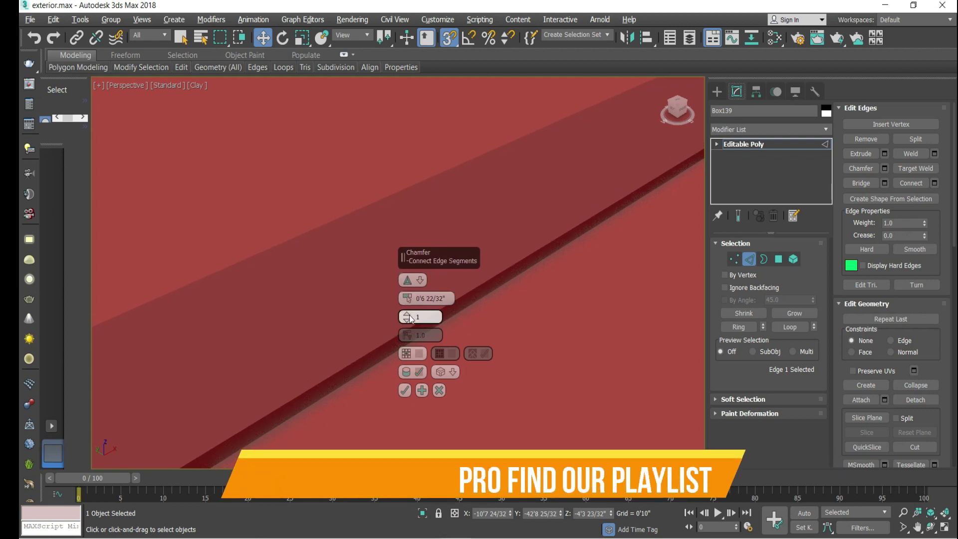
drag(408, 322, 407, 315)
scroll(296, 312, down, 2)
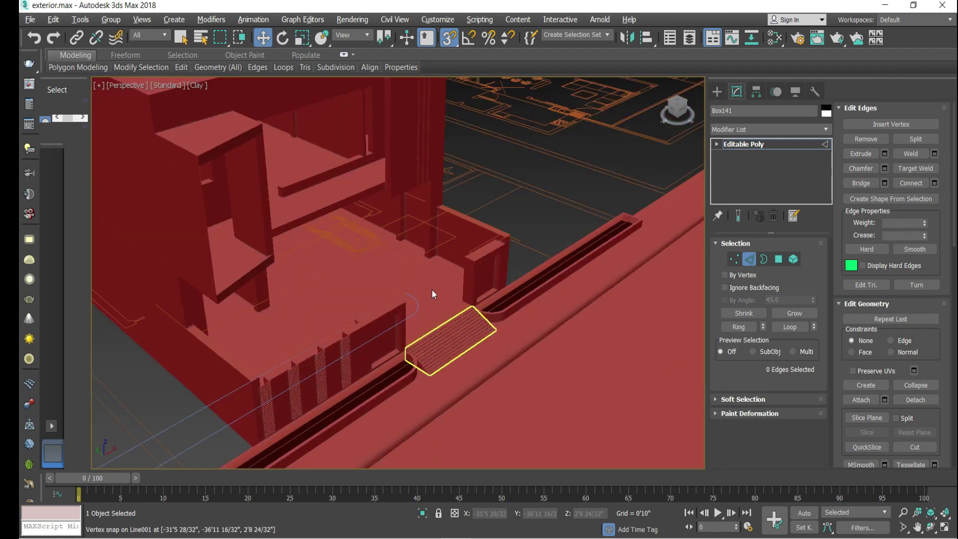
scroll(433, 294, down, 3)
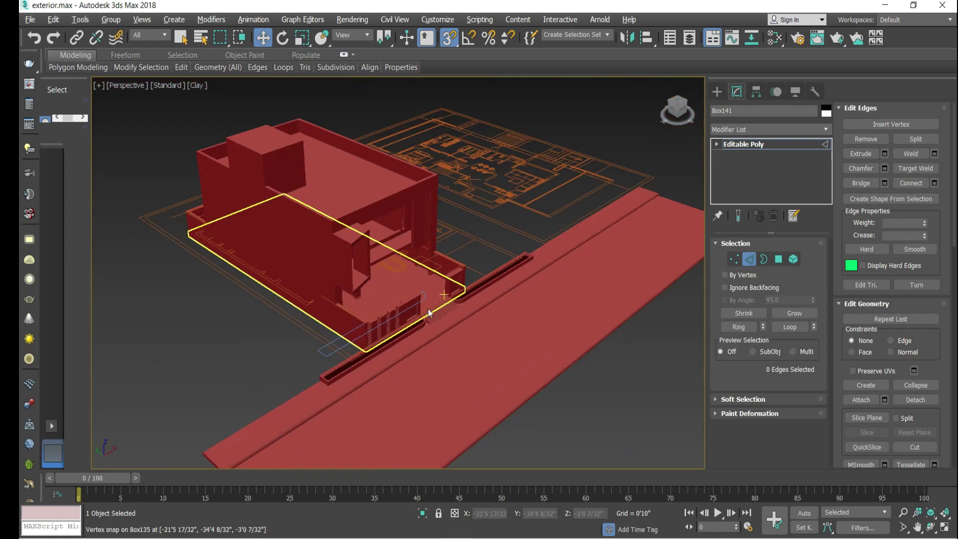
scroll(342, 361, up, 2)
scroll(543, 249, down, 2)
drag(680, 109, 714, 113)
scroll(513, 292, up, 4)
scroll(549, 282, down, 2)
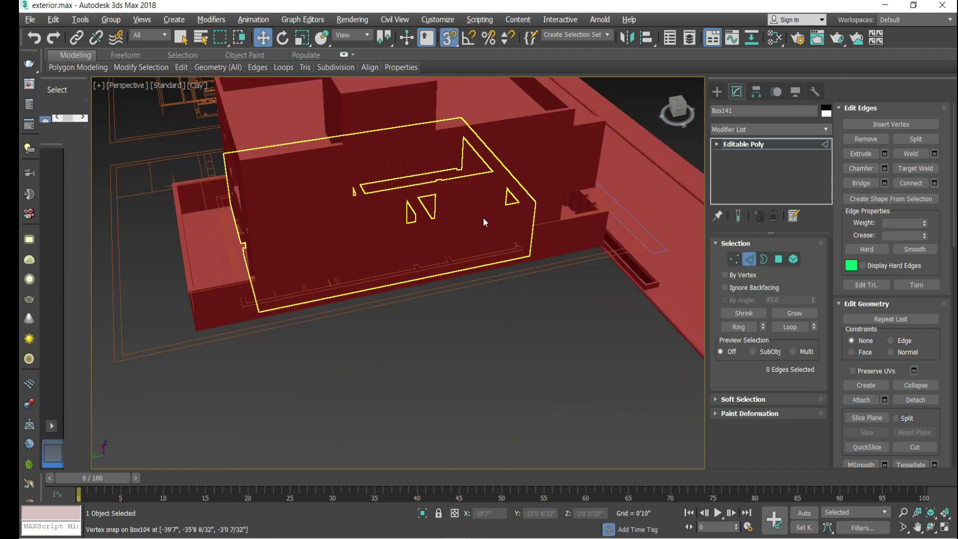
scroll(483, 218, down, 4)
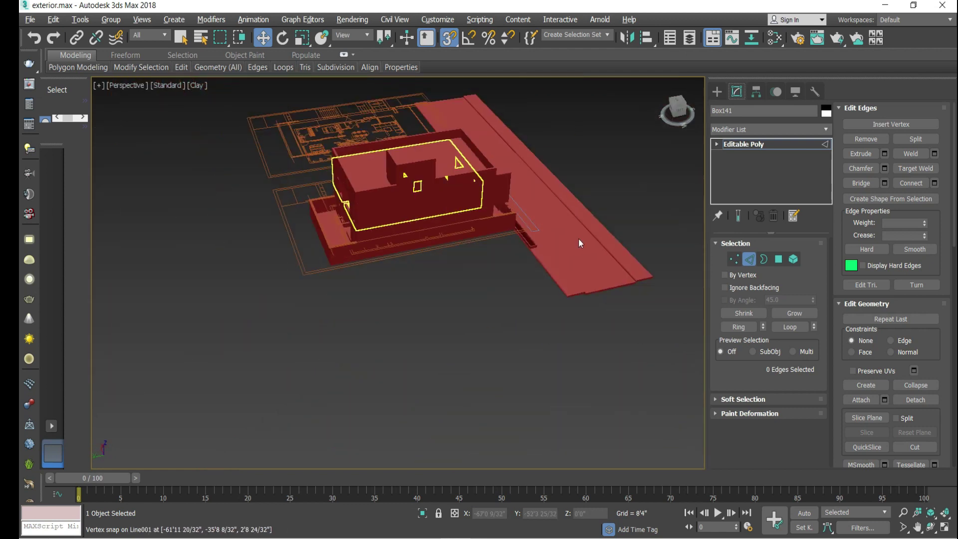
click(717, 92)
click(736, 168)
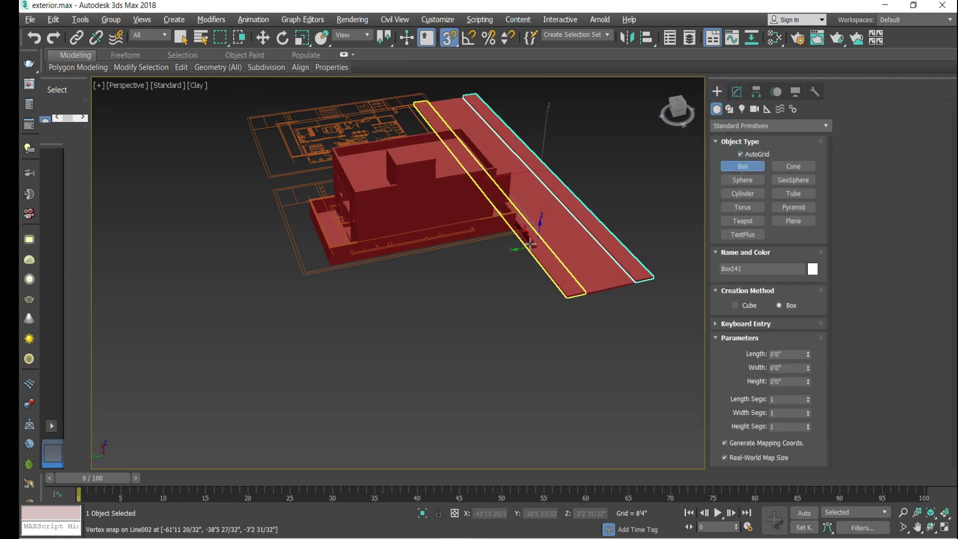
scroll(530, 244, up, 4)
scroll(463, 199, up, 5)
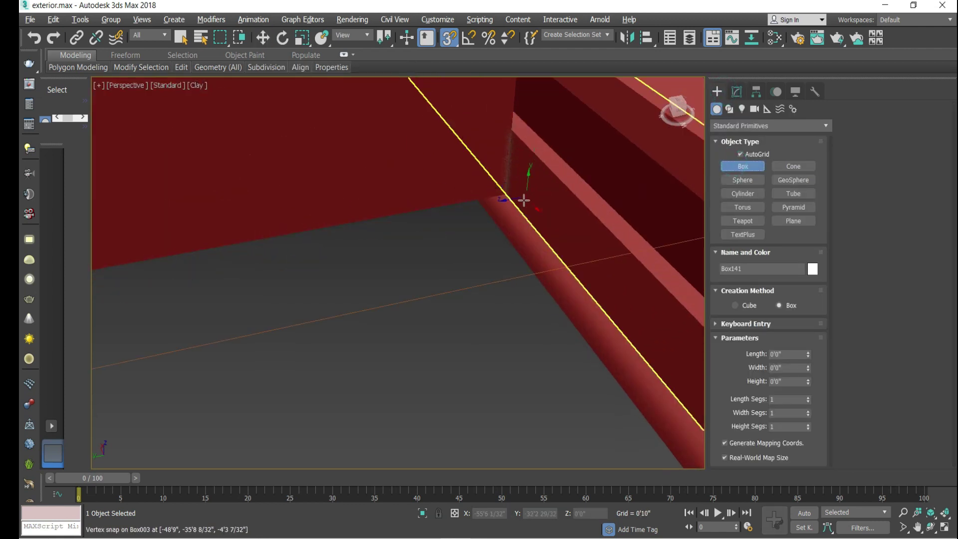
drag(508, 195, 449, 198)
scroll(449, 198, down, 4)
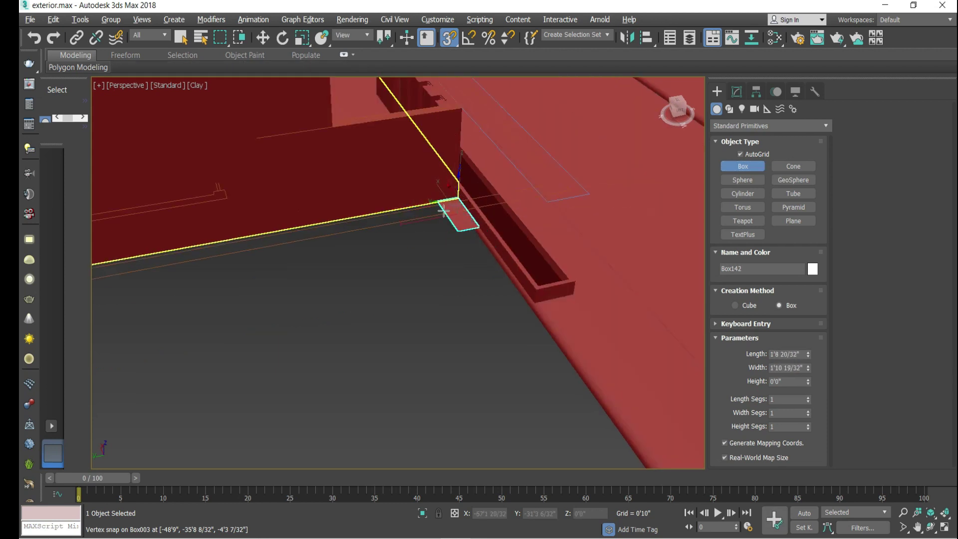
key(w)
key(ctrl+z)
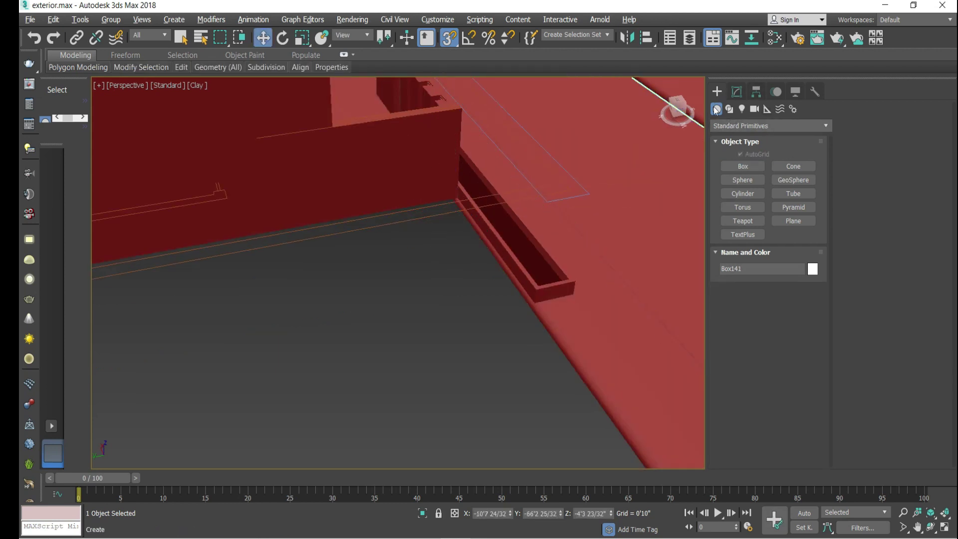
Set up an AEC Extended wall with 0'9" width, 6'0" height and left justification
click(723, 123)
click(732, 243)
click(736, 180)
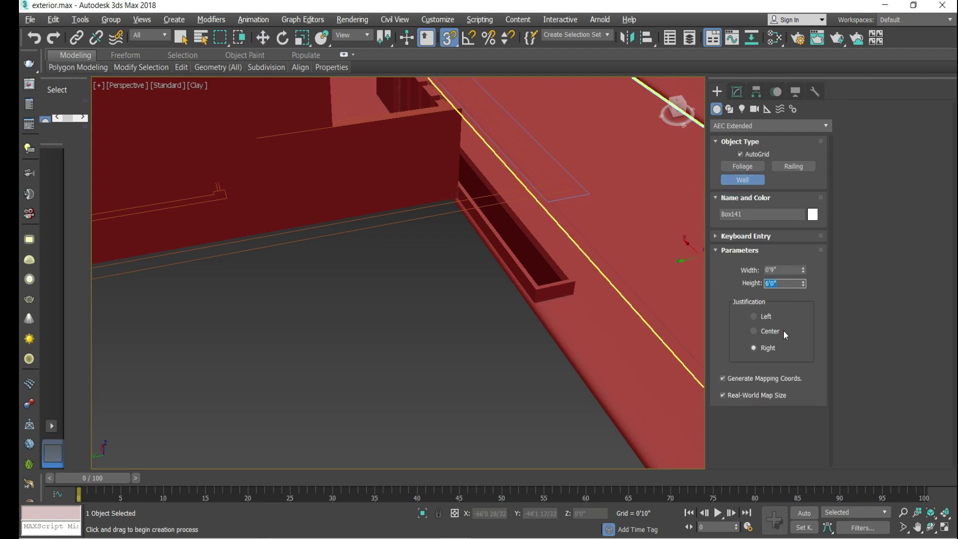
scroll(459, 210, up, 4)
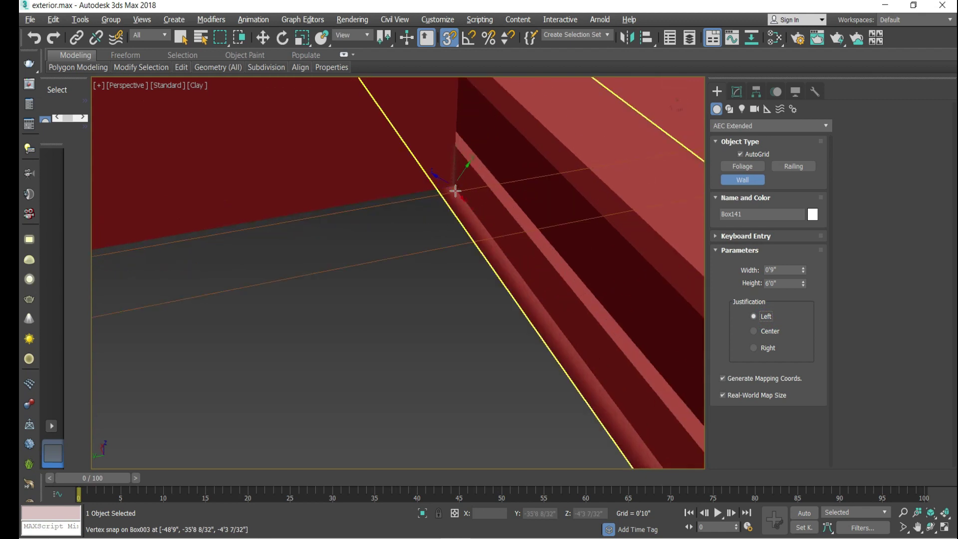
click(455, 191)
scroll(455, 190, down, 5)
scroll(310, 266, up, 4)
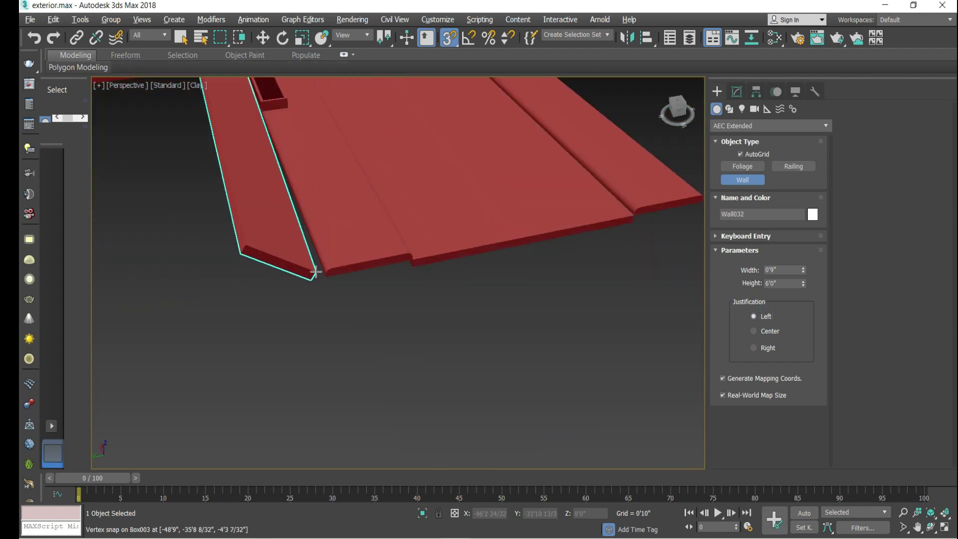
right_click(327, 319)
In the Top view, draw the front boundary walls along the sidewalk's rear edge on both sides of the gate
key(alt+w)
middle_click(198, 228)
key(alt+w)
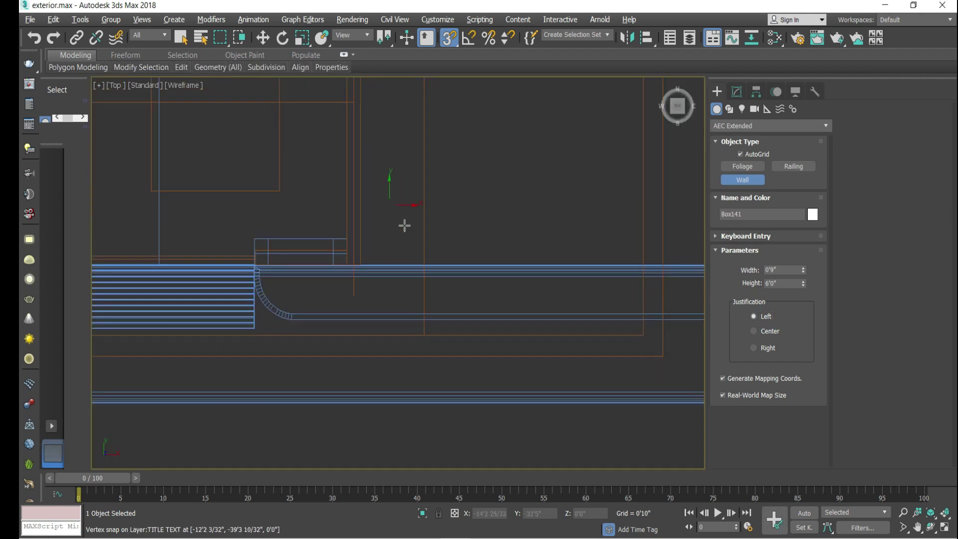
scroll(466, 316, down, 6)
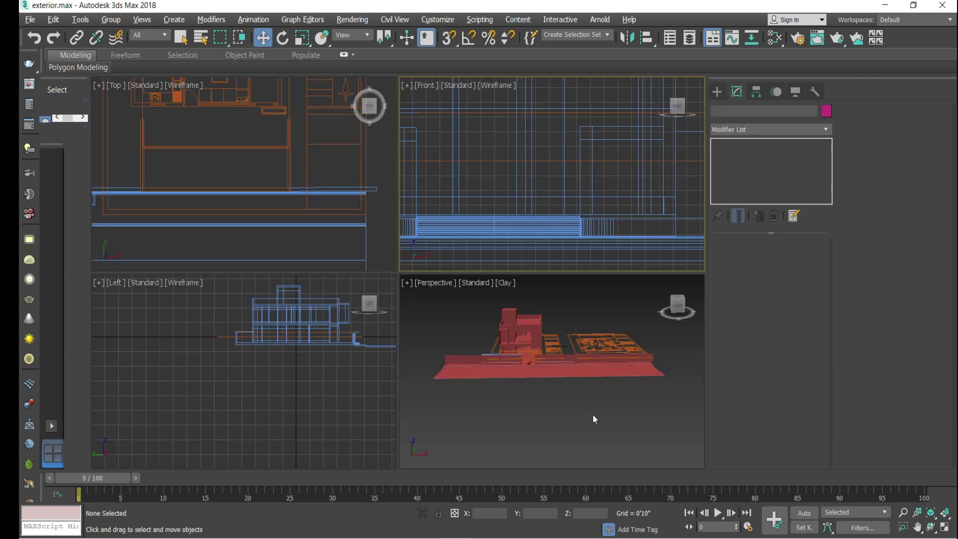
middle_click(425, 381)
key(alt+w)
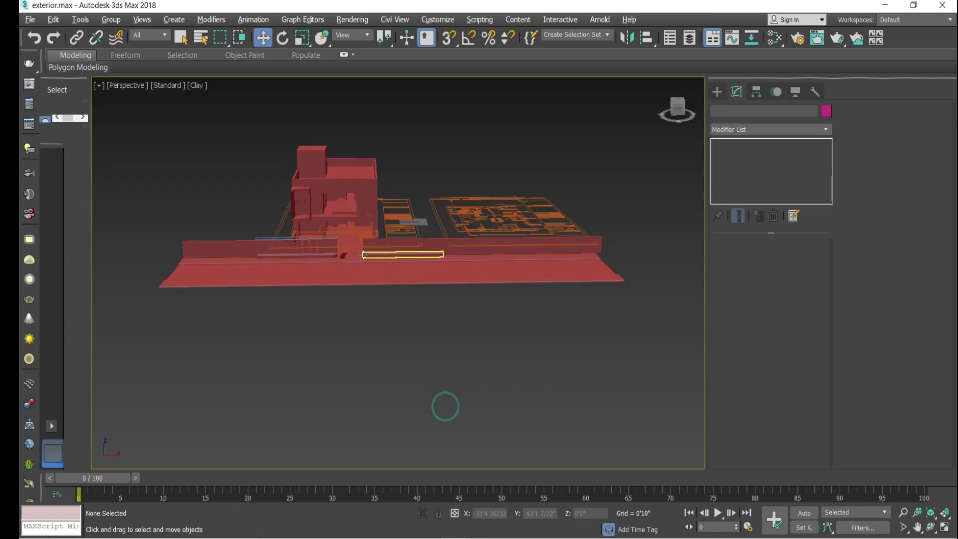
Examine the new front boundary walls, the troughs, gate ramp, sidewalk and house facade in the Perspective view
scroll(364, 255, up, 8)
scroll(464, 270, down, 7)
scroll(494, 286, up, 5)
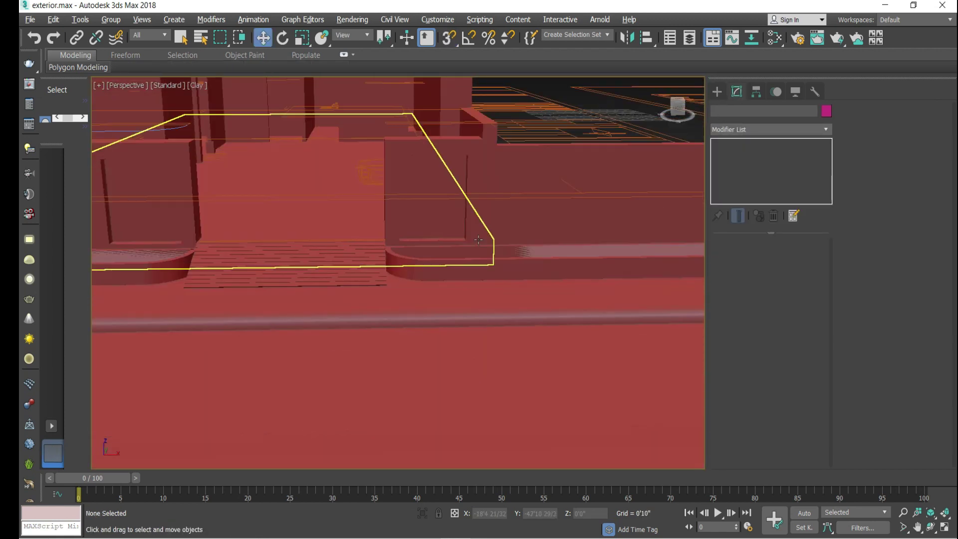
scroll(478, 240, up, 2)
scroll(494, 239, down, 10)
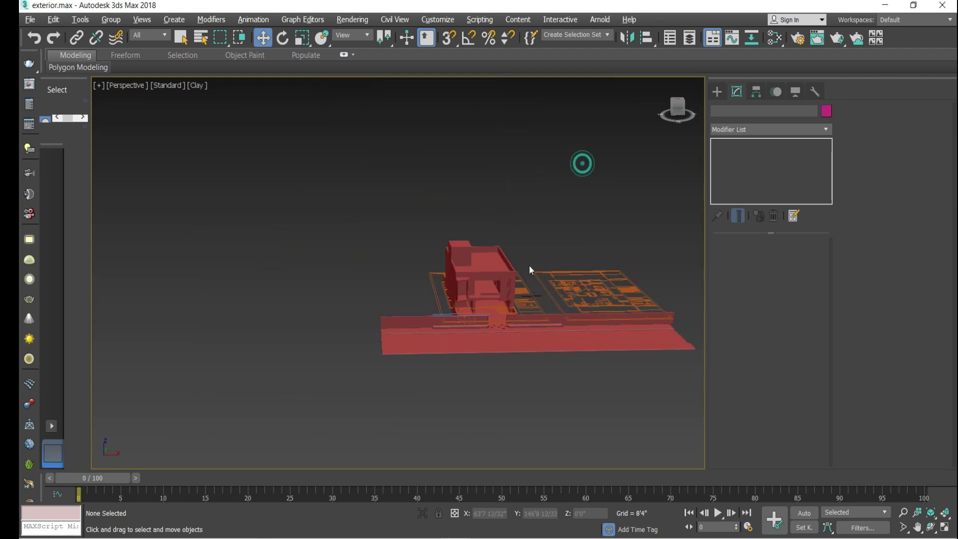
scroll(530, 270, up, 8)
scroll(433, 289, down, 4)
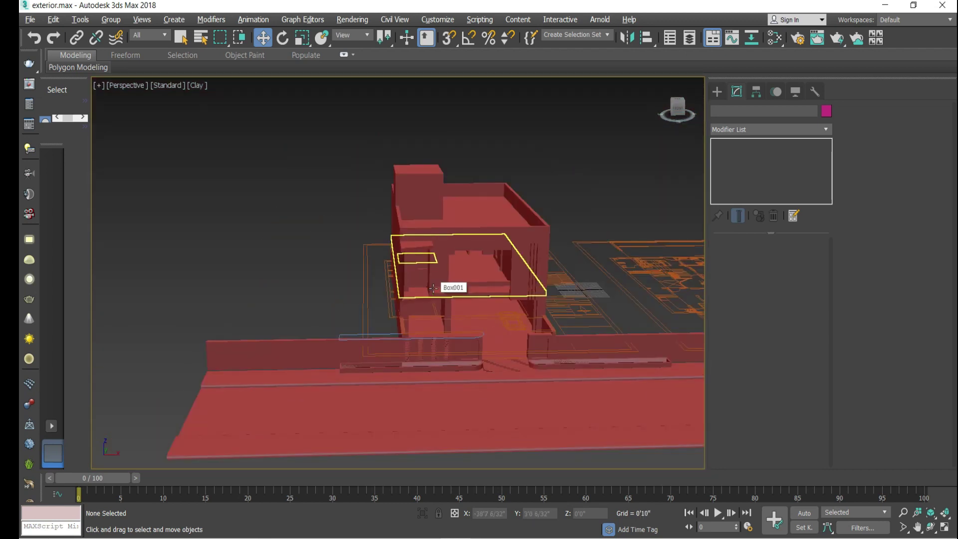
scroll(514, 229, up, 3)
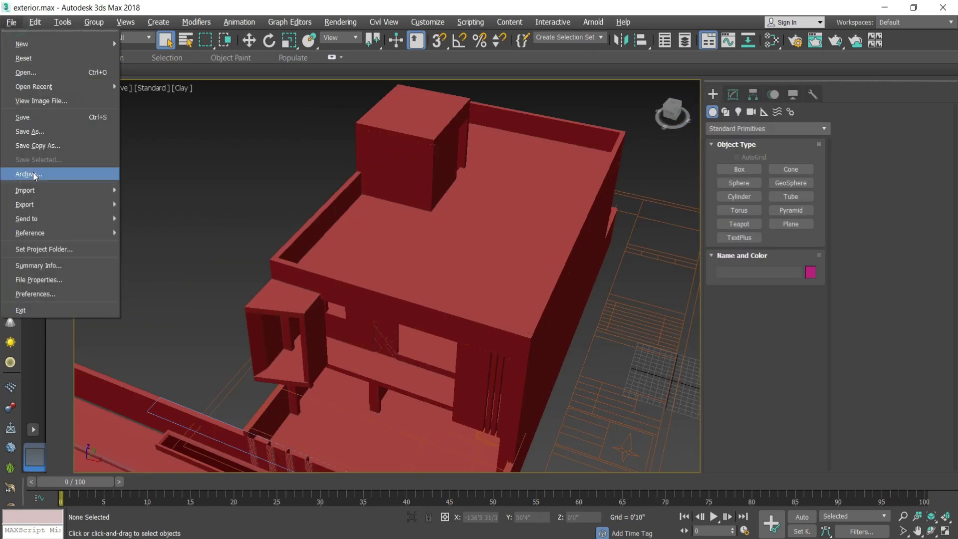
Merge the railing model from another 3ds Max file into the house scene
click(57, 172)
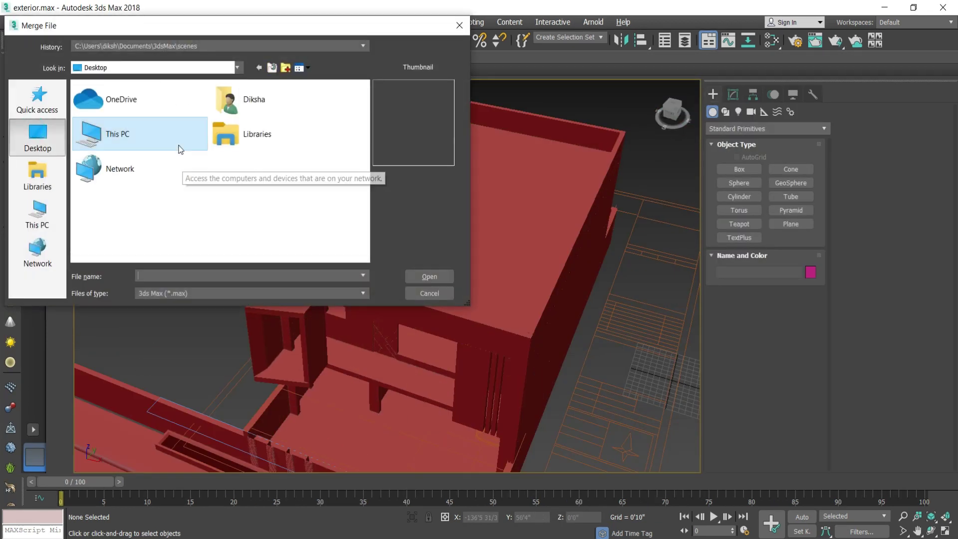
double_click(151, 112)
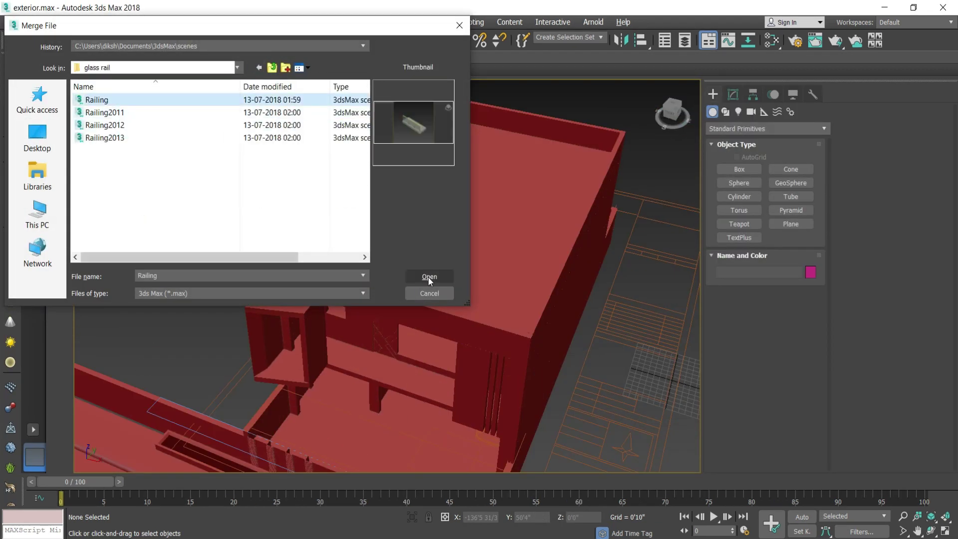
click(428, 277)
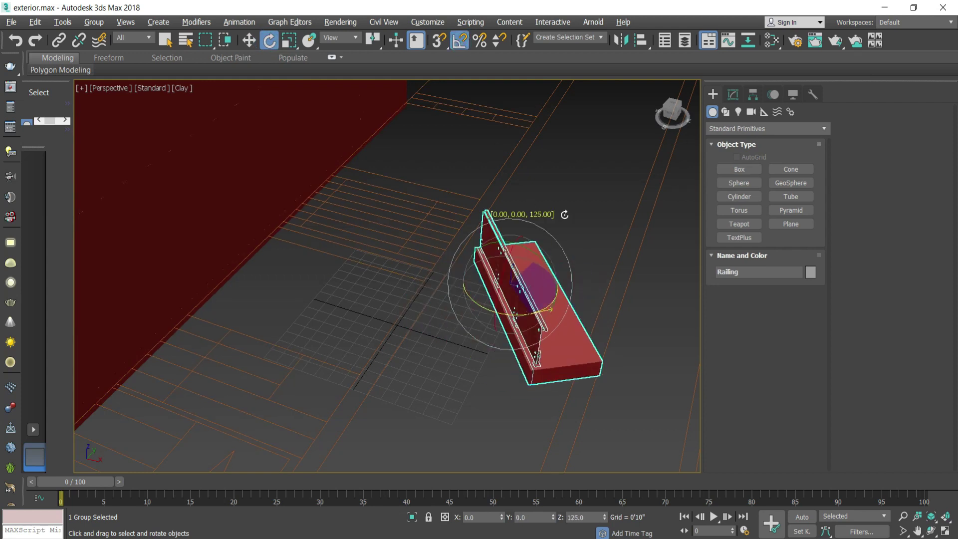
Ungroup the railing and floor group at the front of the house in the Top view
key(w)
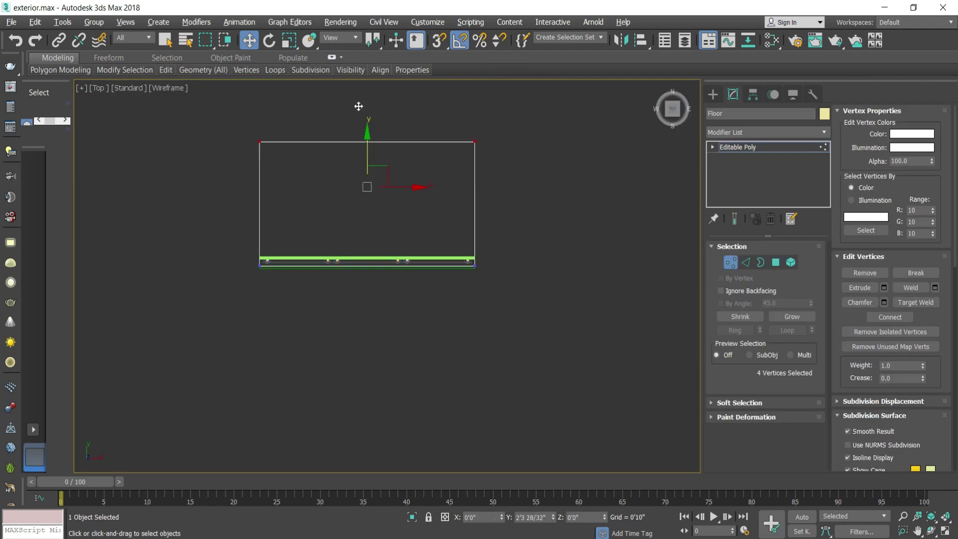
right_click(573, 250)
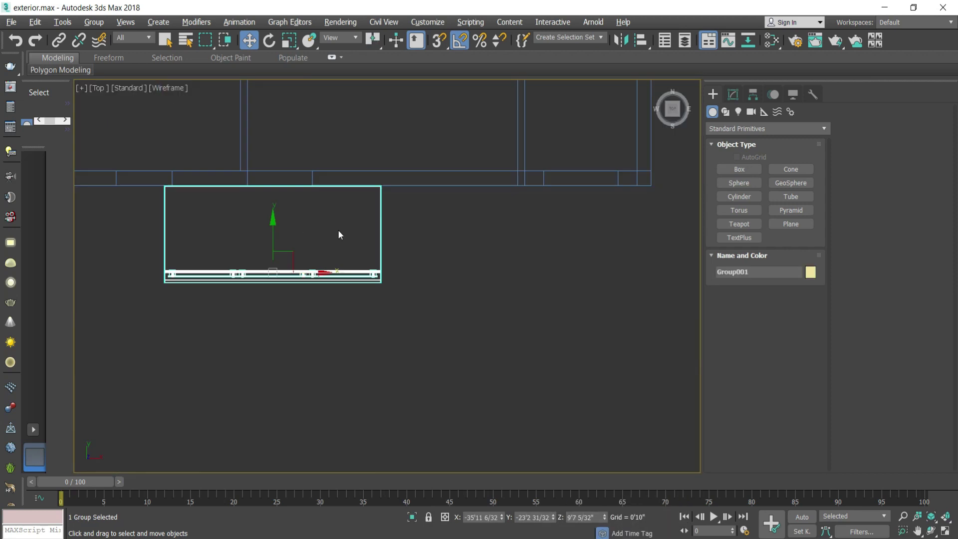
click(93, 22)
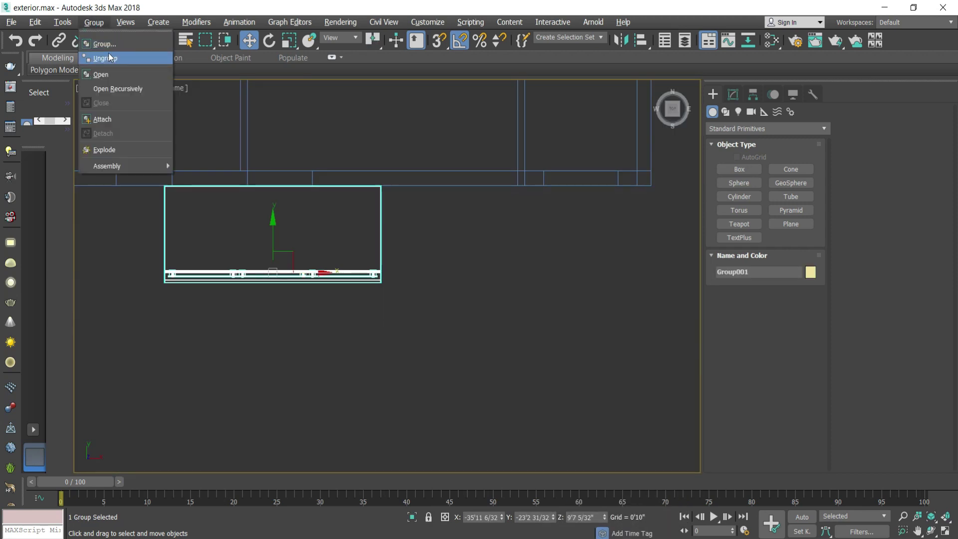
click(106, 58)
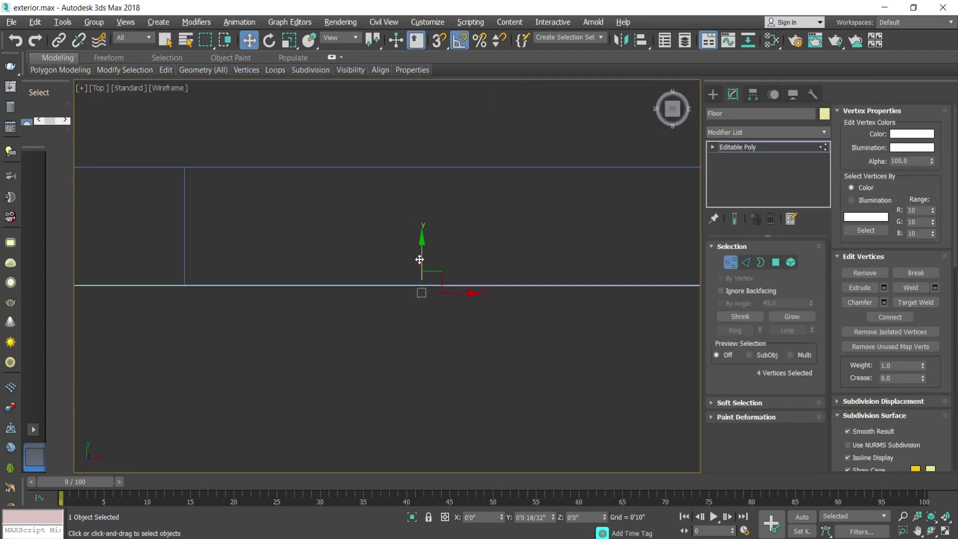
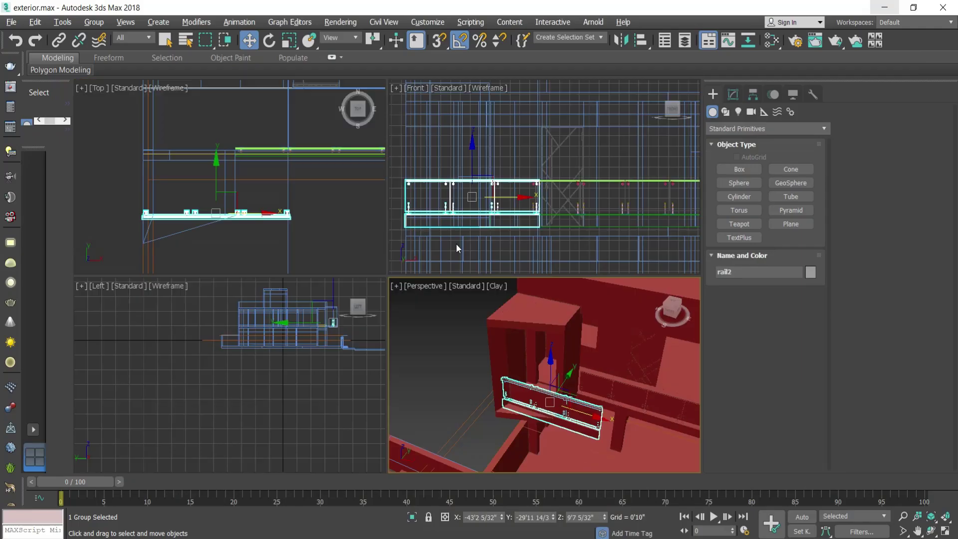
Position the rail2 railing group in front of the small left balcony in the Top view
key(alt+w)
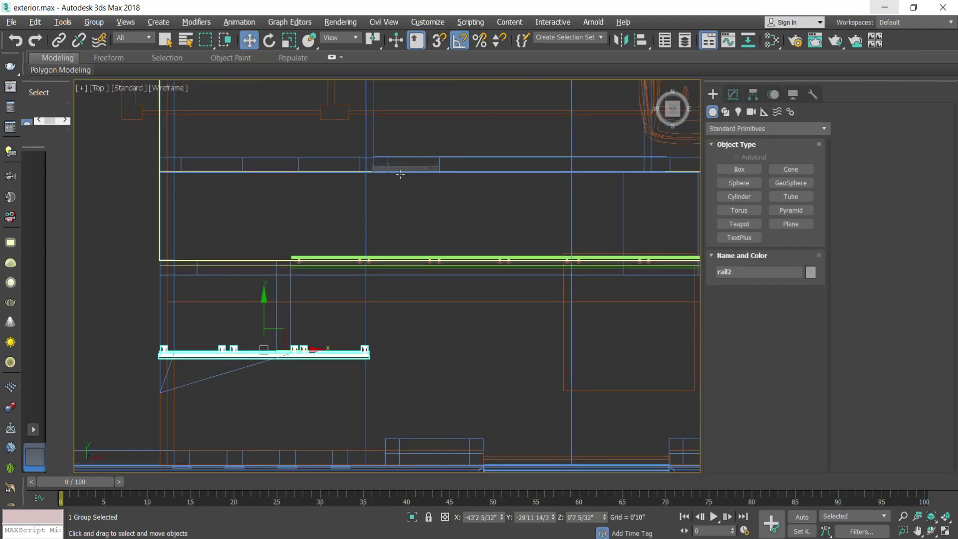
middle_drag(314, 323, 335, 359)
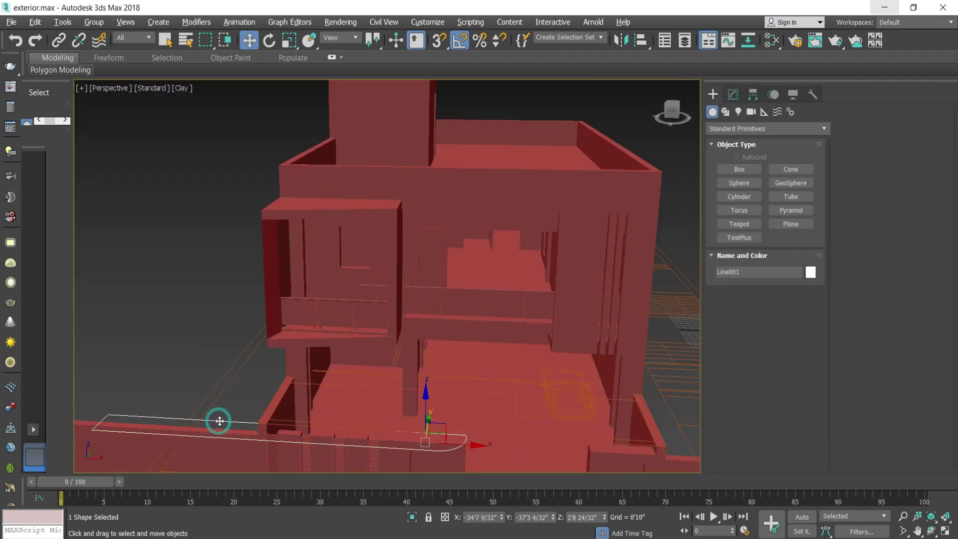
Merge the Group024 glass door model from max.max into the house scene
click(11, 22)
click(69, 146)
click(150, 253)
click(124, 100)
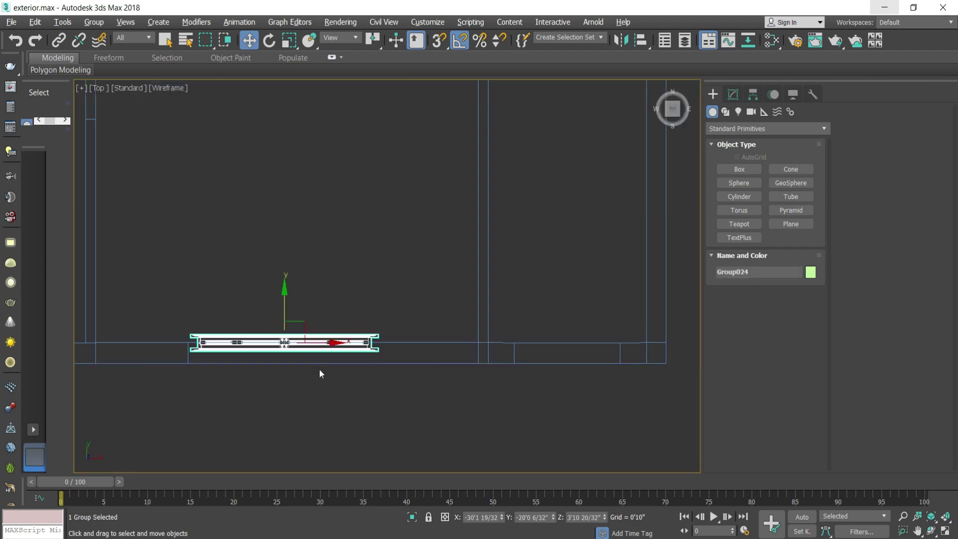
scroll(285, 325, up, 2)
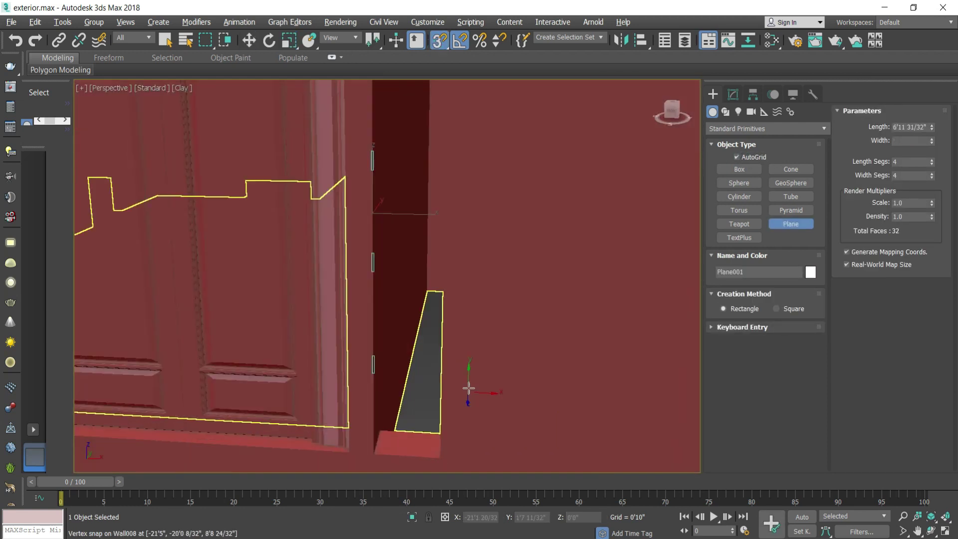
Cover the wall gaps beside the ground-floor door with a vertex-snapped plane and a box drawn on AutoGrid
drag(442, 446, 564, 238)
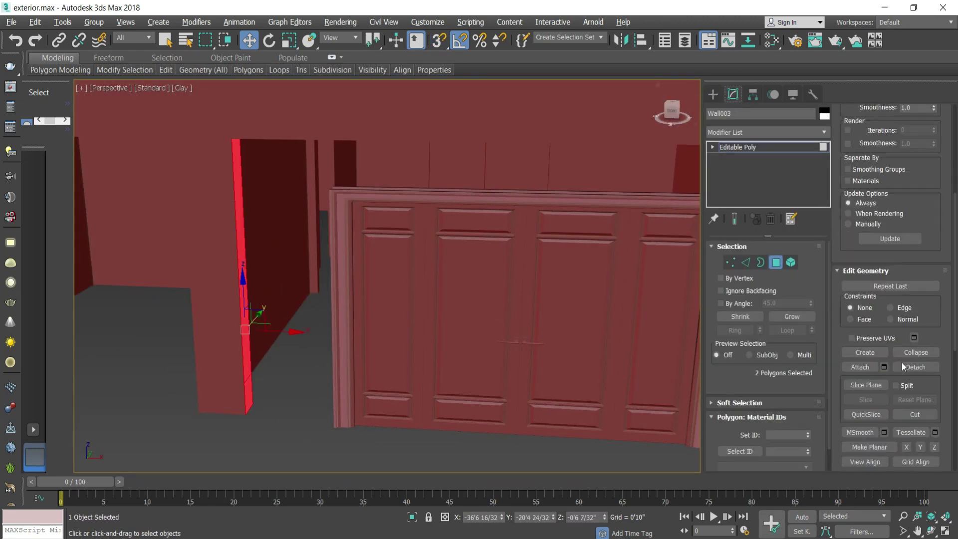
scroll(903, 367, down, 6)
click(884, 370)
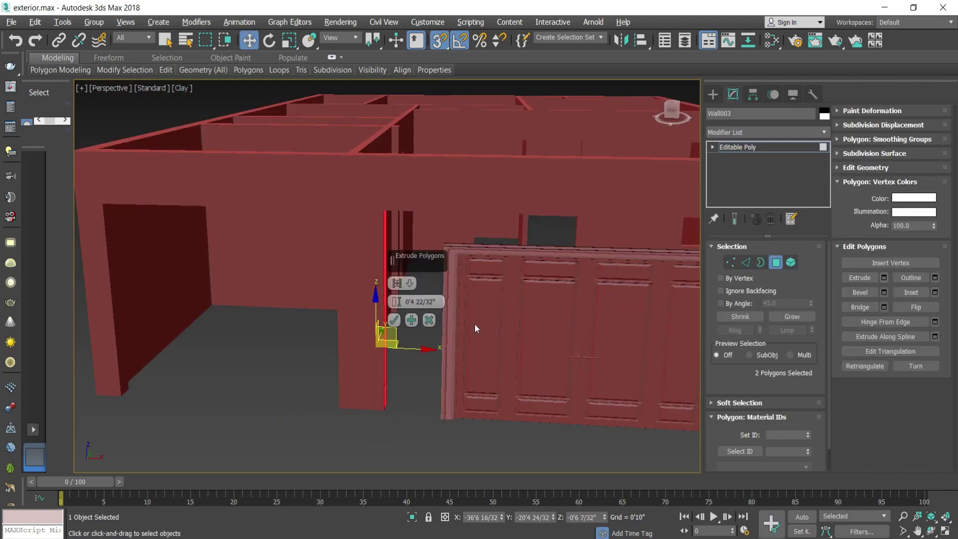
click(393, 320)
click(228, 358)
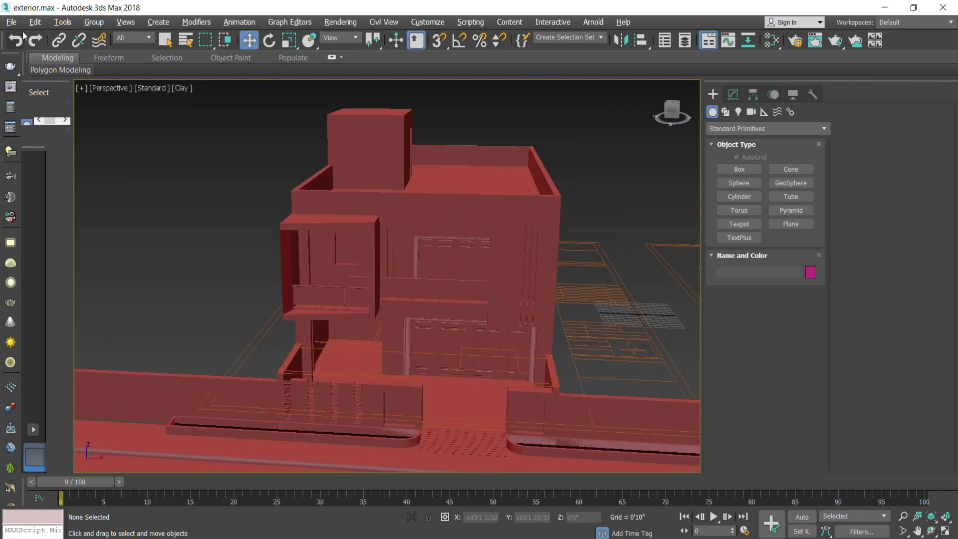
Merge the Group03 wall lamp model into the scene and rotate it to face out from the front facade
click(11, 22)
click(144, 187)
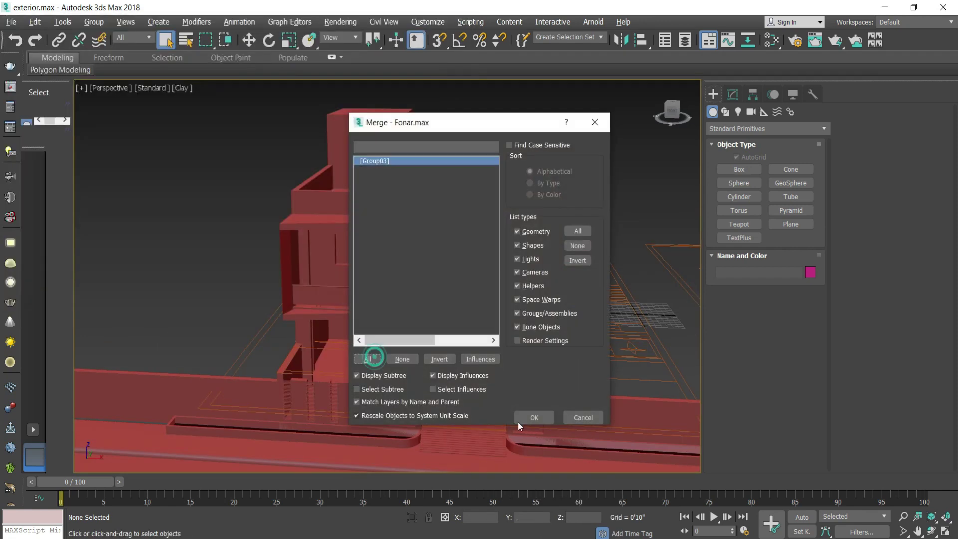
click(535, 416)
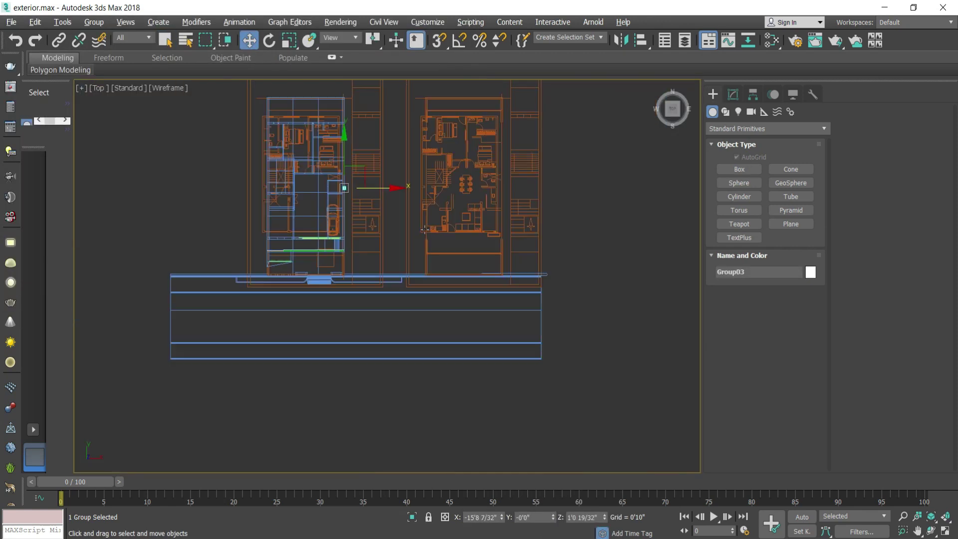
click(269, 40)
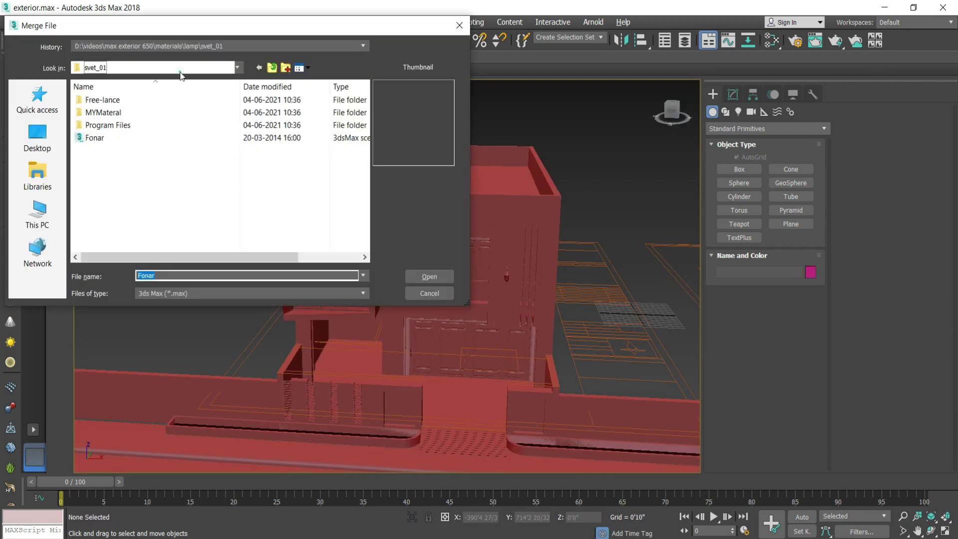
Merge the shutters model, then rotate and scale it to fit the left ground-floor wall opening
double_click(125, 102)
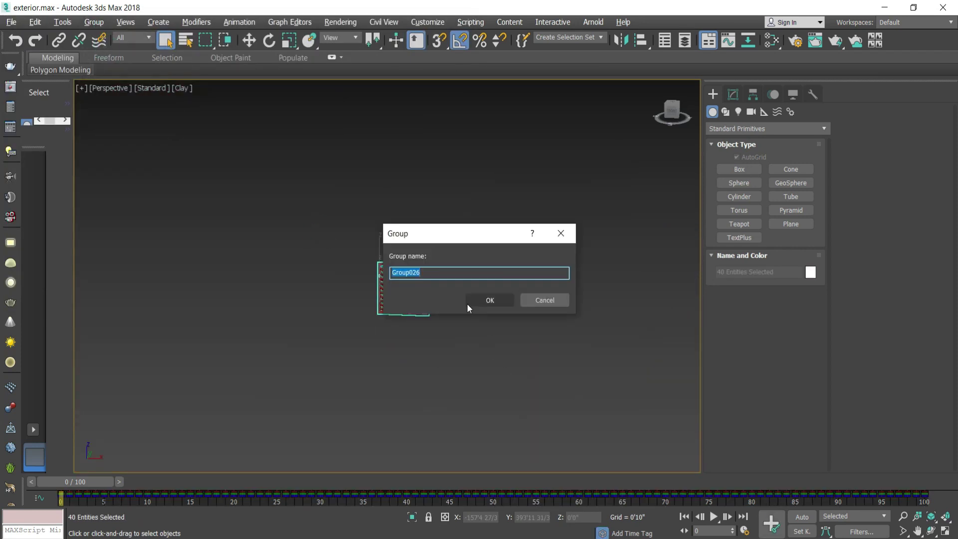
click(467, 301)
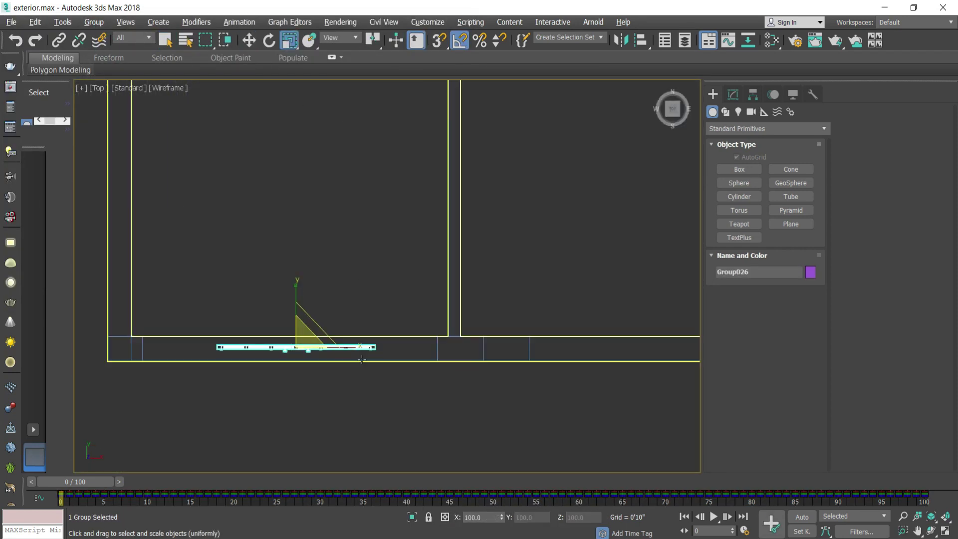
click(269, 41)
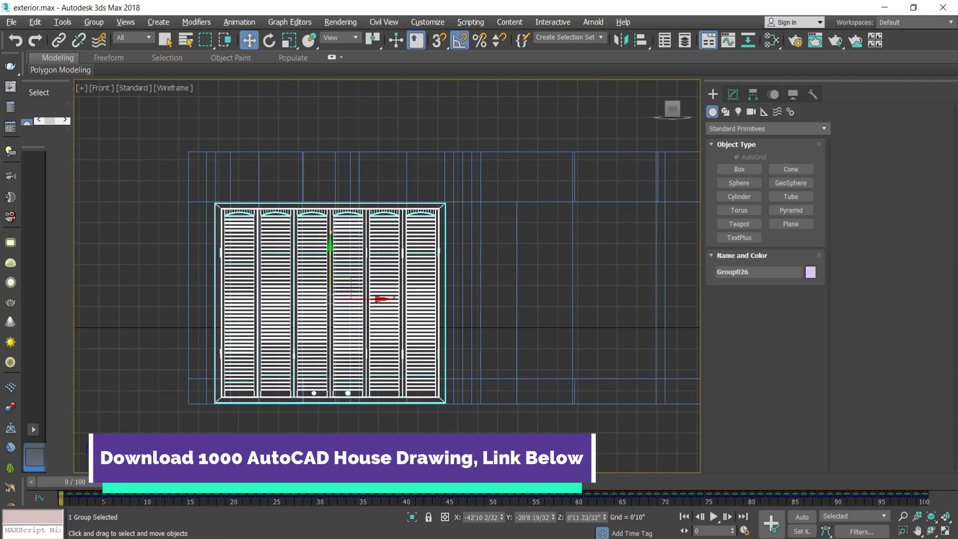
key(r)
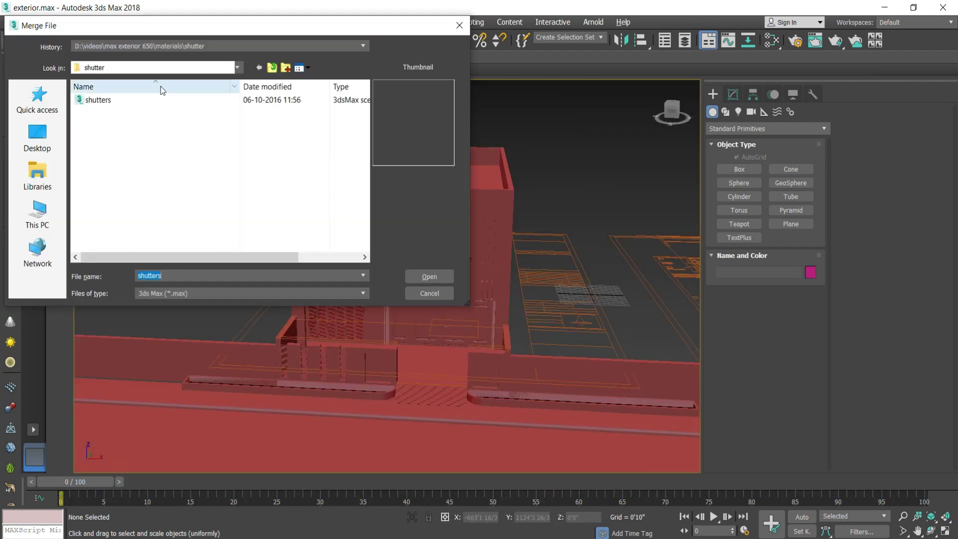
Merge tree one, tree two and tree three from tree.max into the scene
double_click(97, 98)
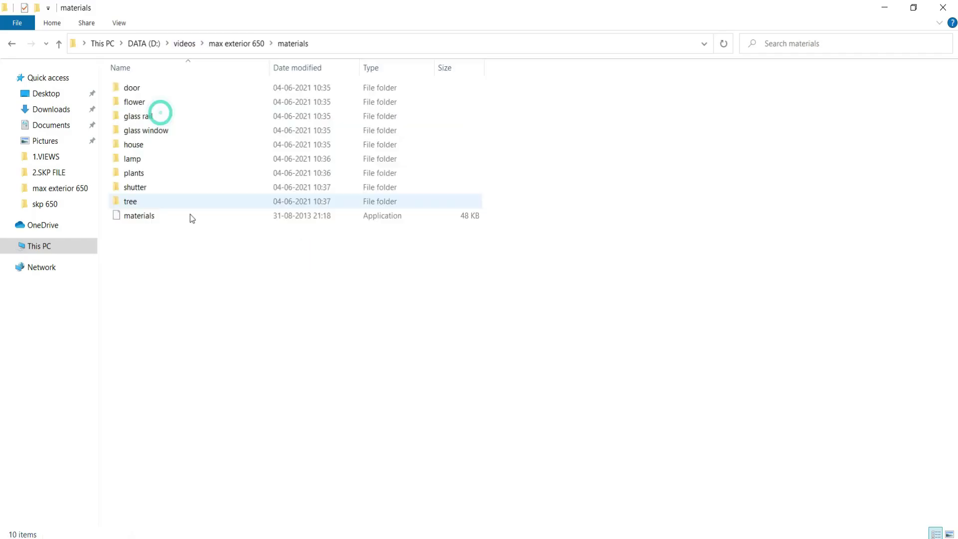
double_click(128, 200)
double_click(126, 88)
click(11, 43)
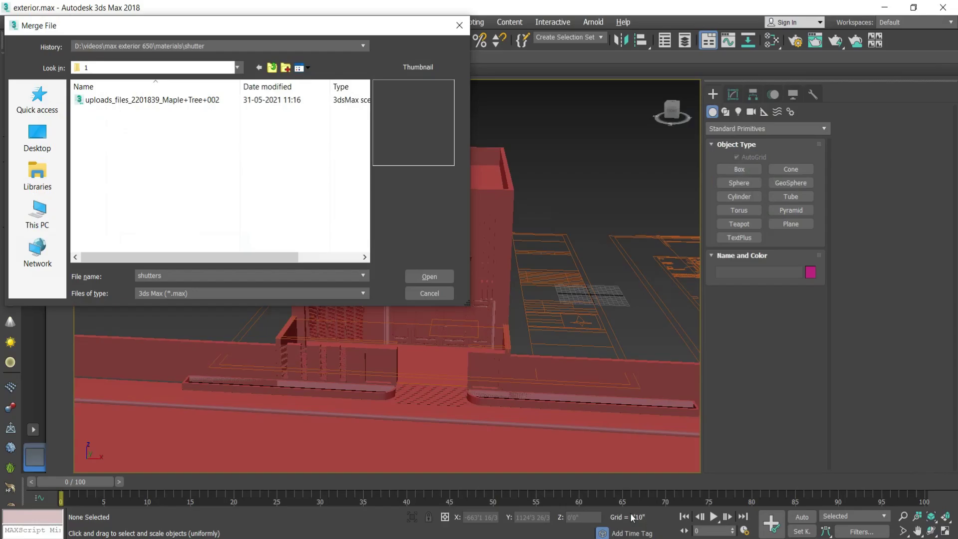
click(434, 278)
click(564, 362)
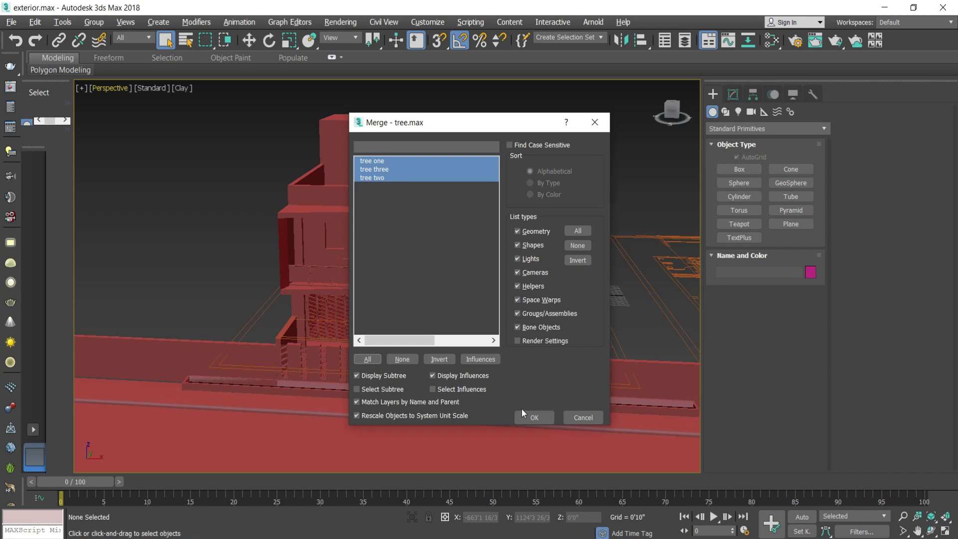
click(522, 410)
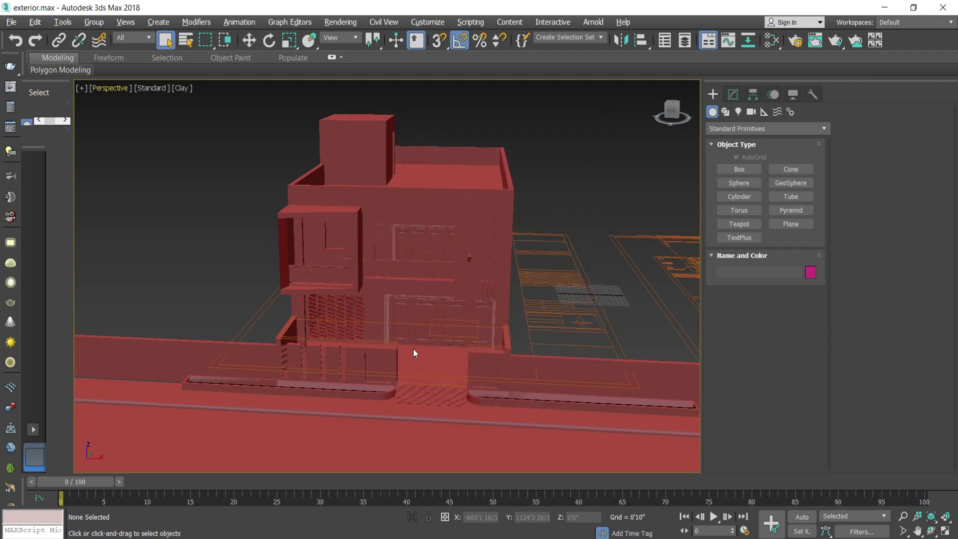
In the Top view, spread out the merged trees, with one by the road at the front left of the house
key(alt+w)
middle_click(298, 173)
key(alt+w)
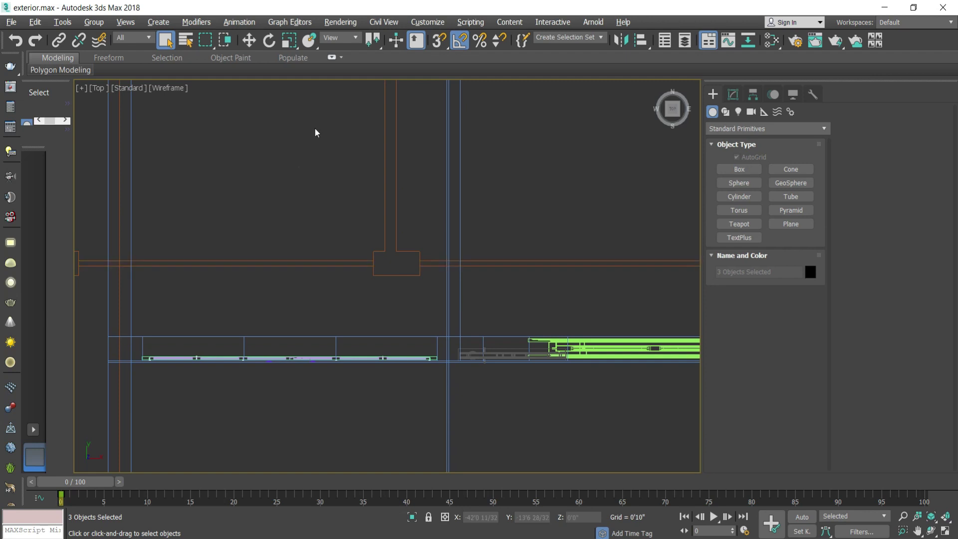
scroll(505, 235, down, 8)
key(w)
drag(504, 235, 381, 375)
drag(323, 372, 231, 372)
drag(464, 374, 583, 374)
key(alt+w)
right_click(525, 371)
key(alt+w)
Reposition the remaining trees along the left and right sides of the main house in the Top view
key(alt+w)
click(299, 200)
key(alt+w)
click(214, 268)
scroll(303, 299, down, 4)
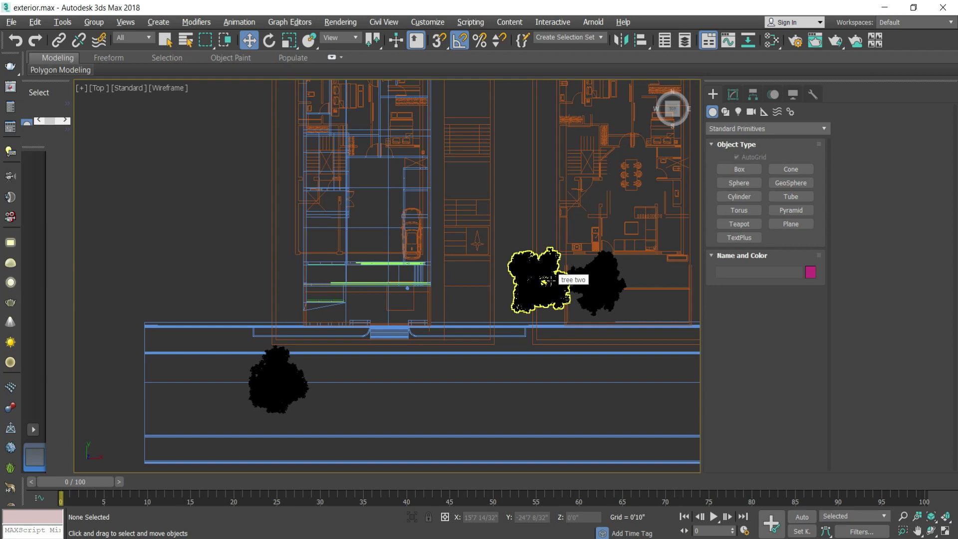
drag(529, 287, 528, 160)
drag(574, 292, 317, 192)
shift+drag(319, 189, 329, 132)
key(alt+w)
Merge the neighbouring house model from its own 3ds Max file into the scene
click(449, 320)
key(alt+w)
click(11, 22)
click(150, 190)
double_click(272, 68)
double_click(101, 150)
click(116, 115)
double_click(112, 112)
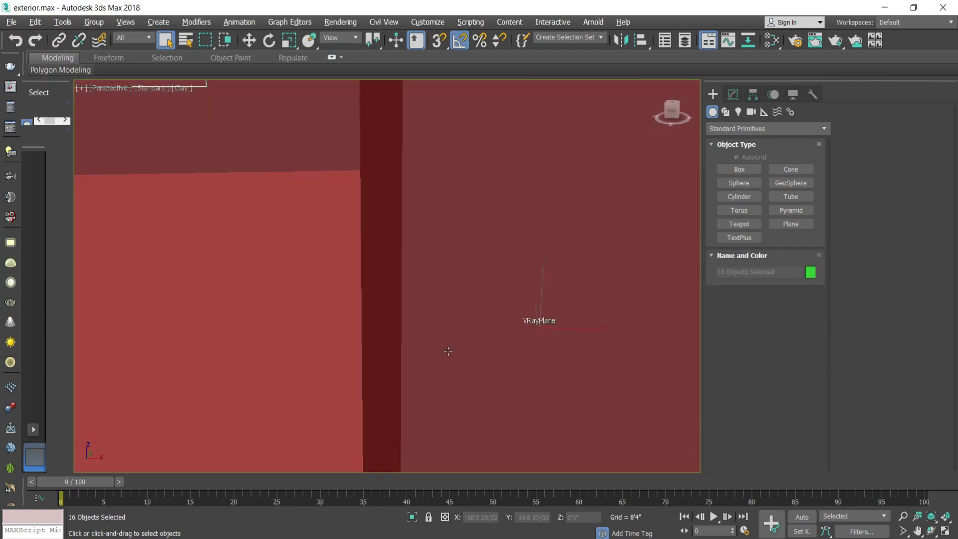
Rotate the merged neighbouring house group, Group027, to align it with the plot in the Top view
key(z)
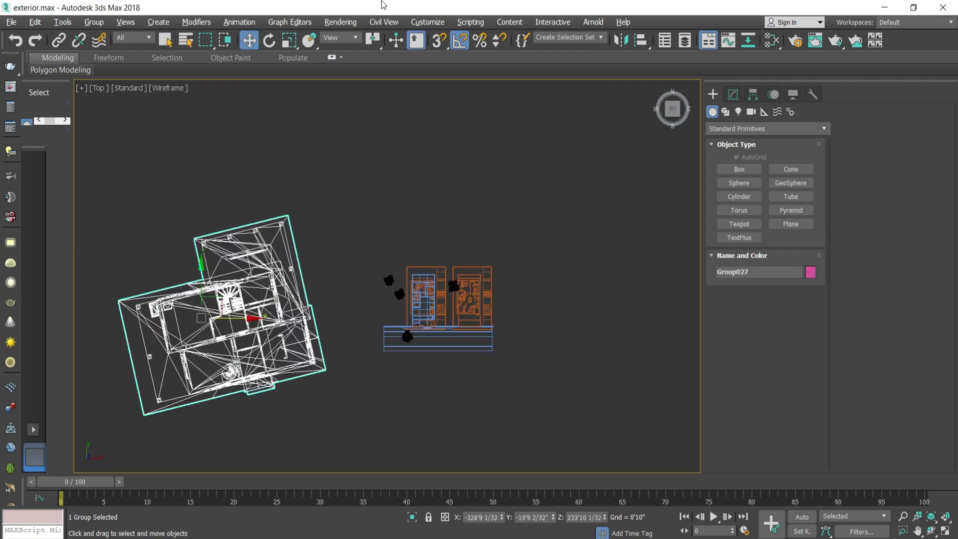
key(e)
drag(224, 275, 238, 284)
key(a)
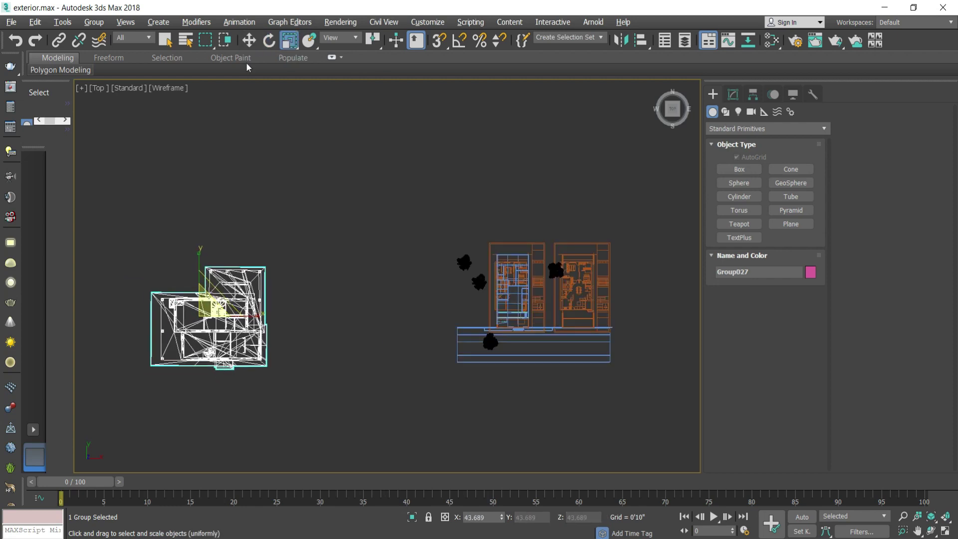
Select three of the trees beside the house and lower them to ground level in the Front view
scroll(462, 256, up, 3)
click(497, 212)
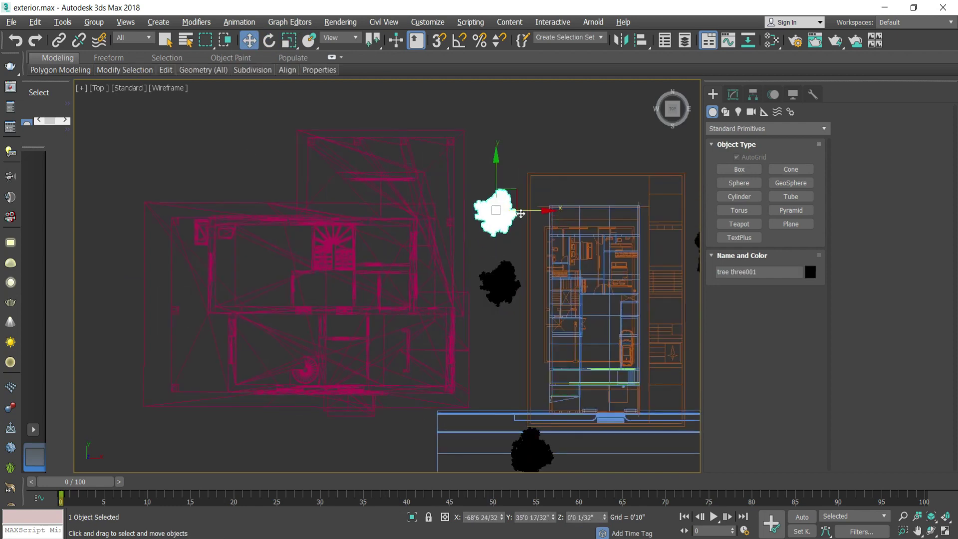
key(alt+w)
click(516, 396)
click(519, 199)
key(alt+w)
scroll(519, 199, down, 3)
click(633, 249)
ctrl+click(229, 250)
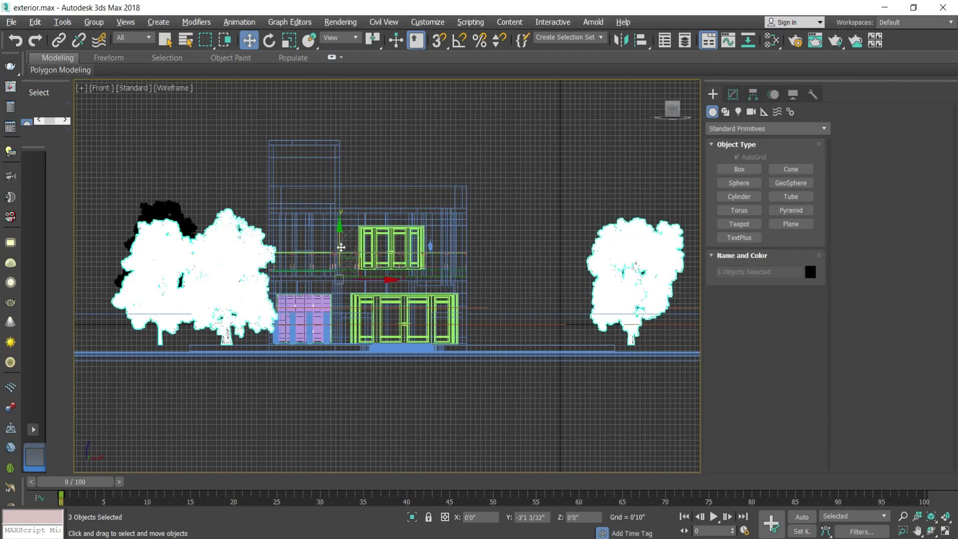
drag(337, 248, 337, 270)
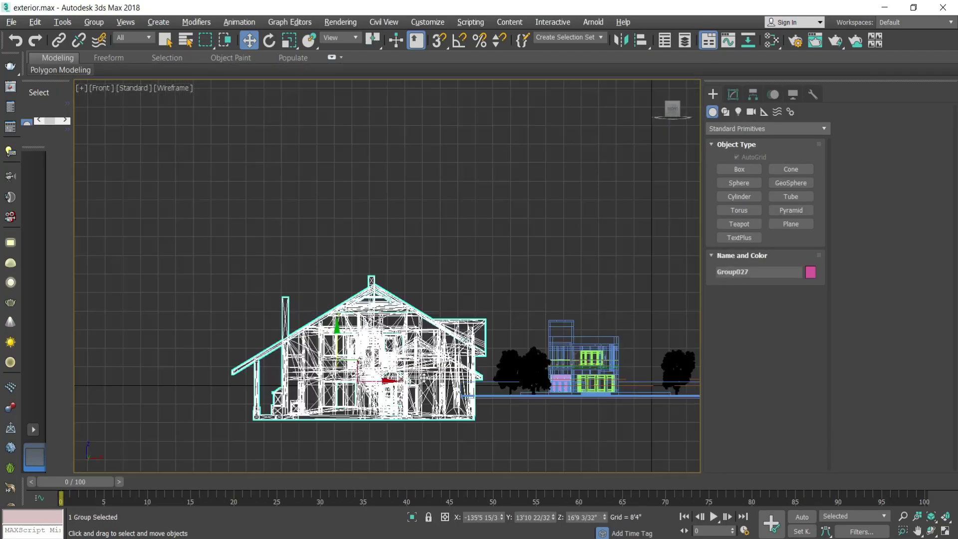
Move the neighbouring house group closer to the main house on its left side in the Top view
scroll(369, 349, down, 2)
scroll(369, 349, up, 2)
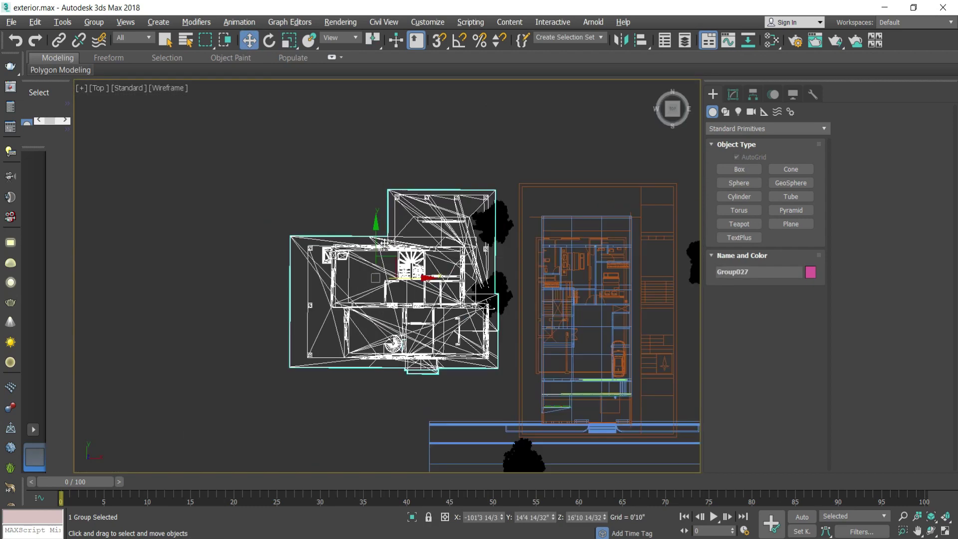
scroll(502, 293, up, 3)
click(501, 293)
key(alt+w)
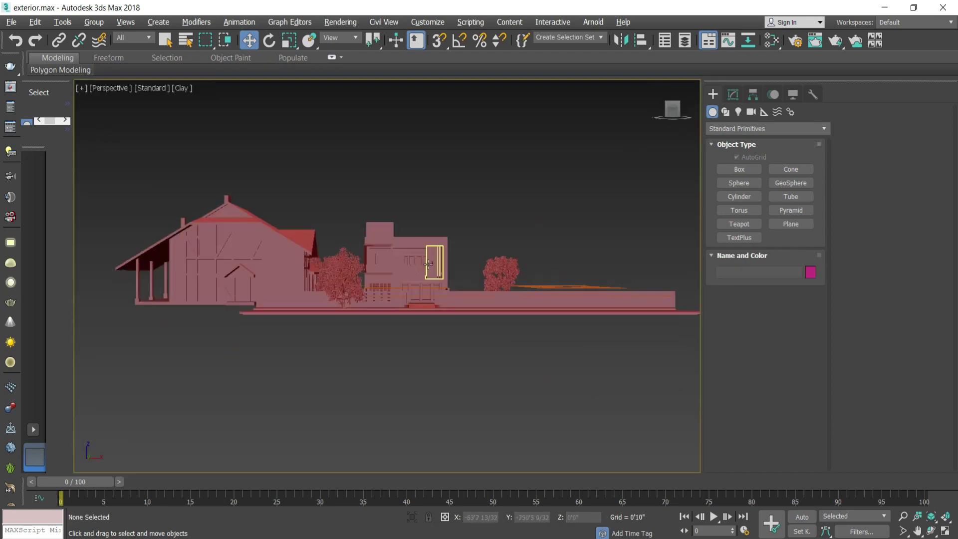
scroll(394, 431, up, 3)
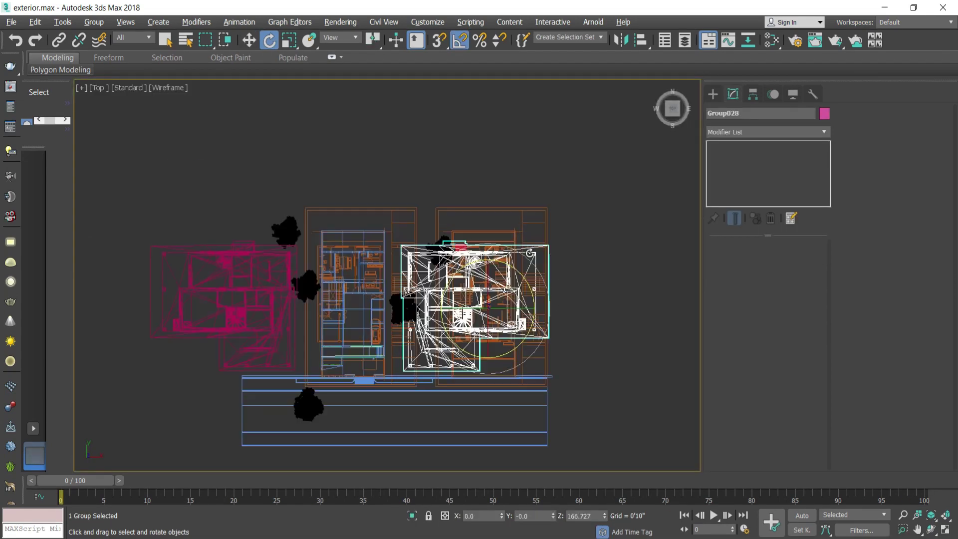
Copy the neighbouring house to the right of the main house and add another tree between them
scroll(404, 279, up, 2)
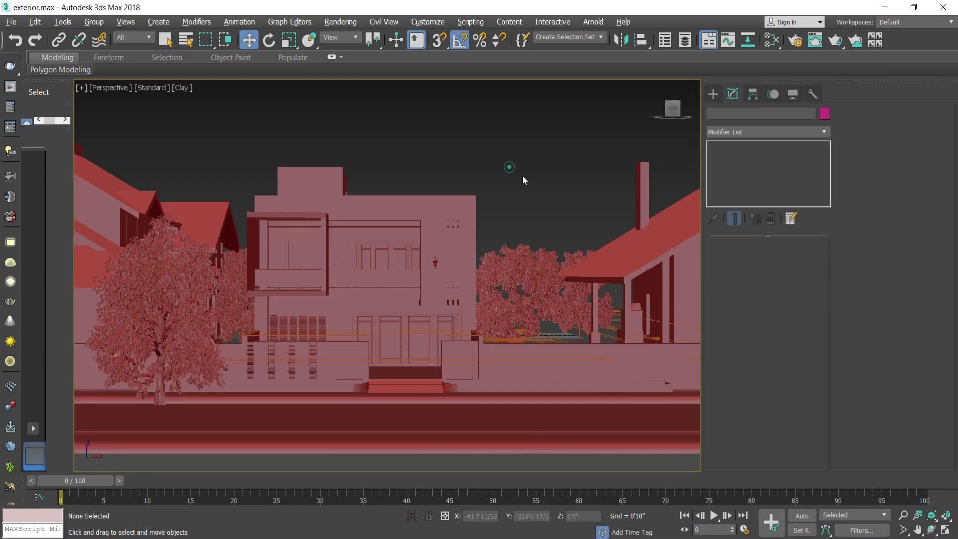
key(alt+w)
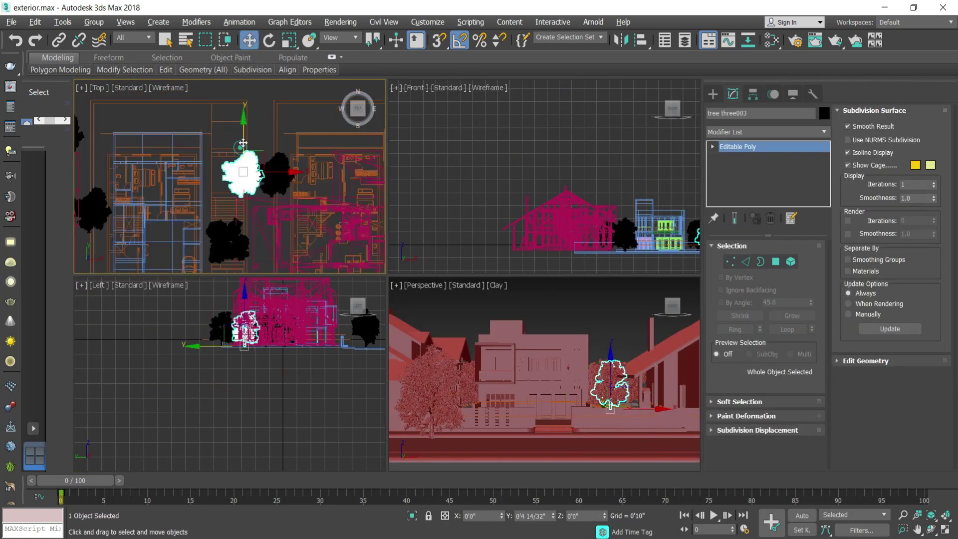
click(257, 95)
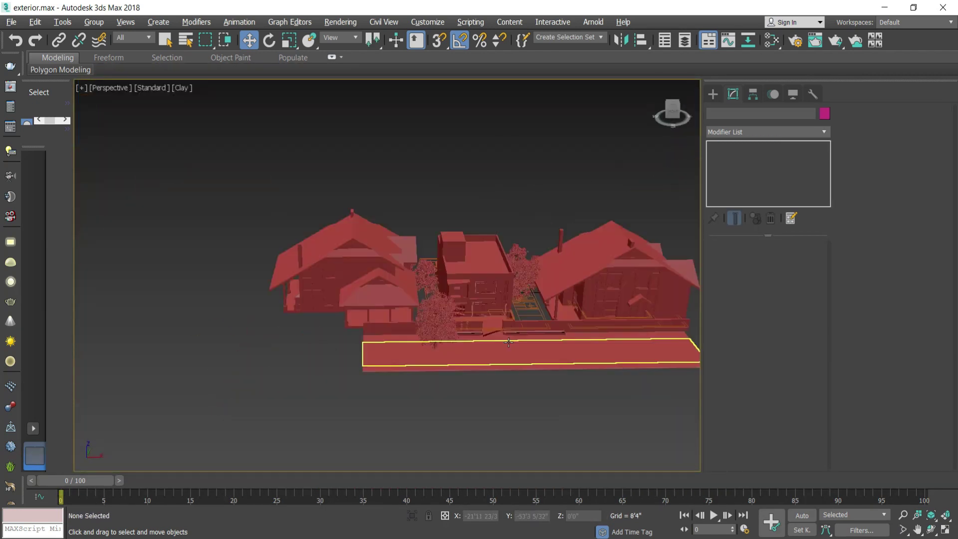
Place a row of plants along each front trough on both sides of the gate ramp
click(713, 94)
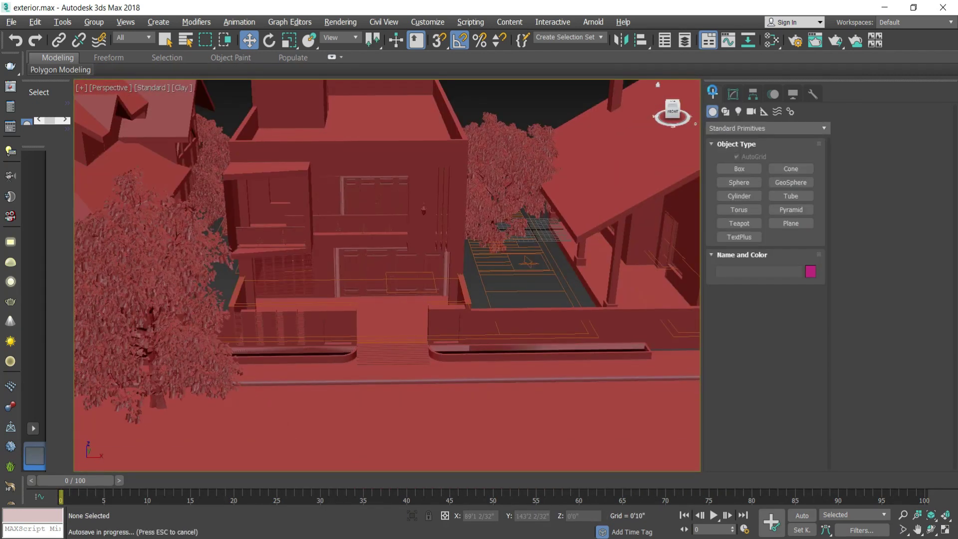
click(739, 168)
click(769, 128)
click(731, 244)
click(739, 169)
drag(807, 299, 807, 427)
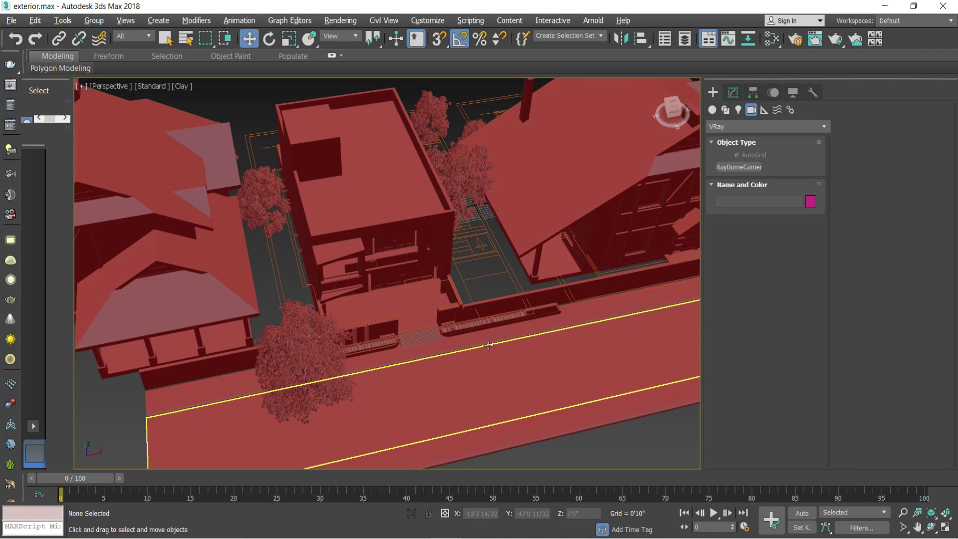
Create a V-Ray camera near the scene origin with a MAXScript command
scroll(488, 344, down, 5)
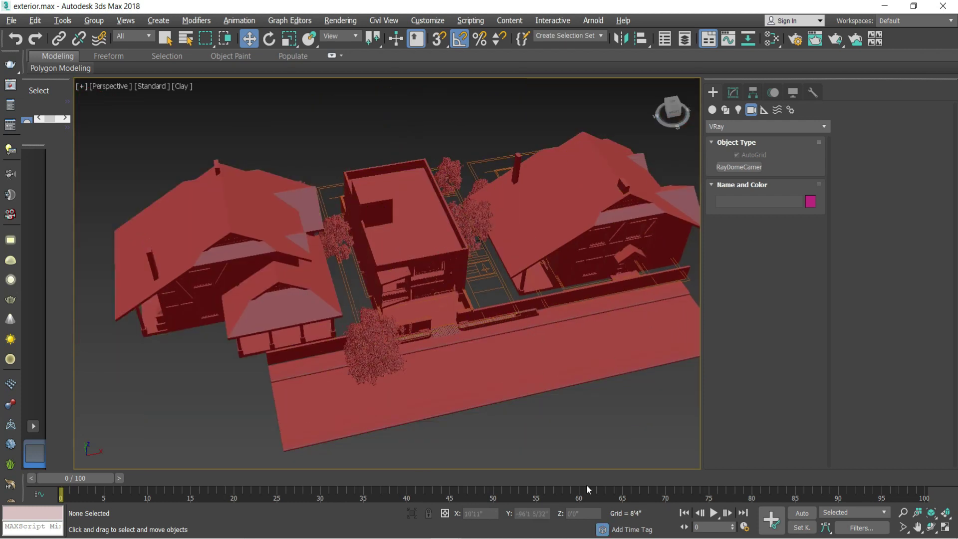
click(737, 126)
scroll(479, 307, up, 10)
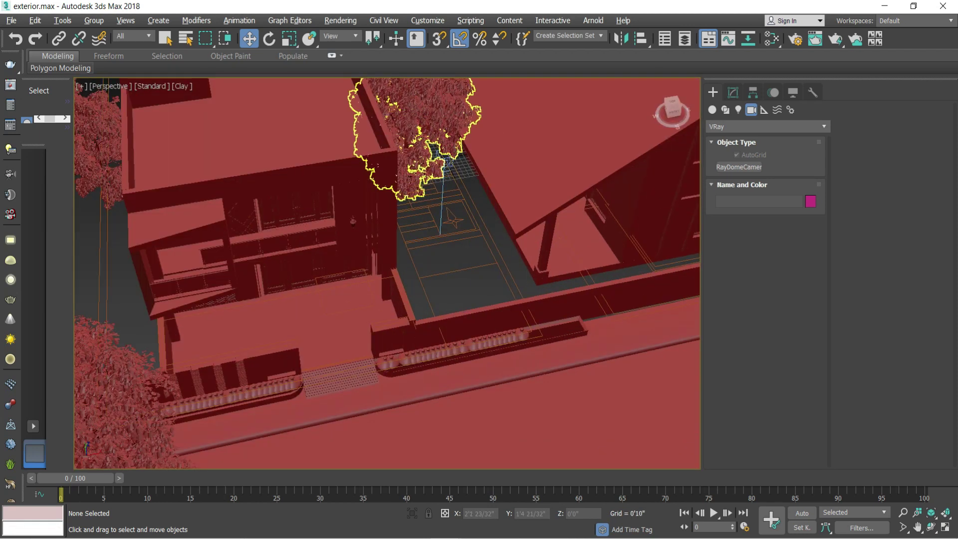
scroll(457, 151, up, 4)
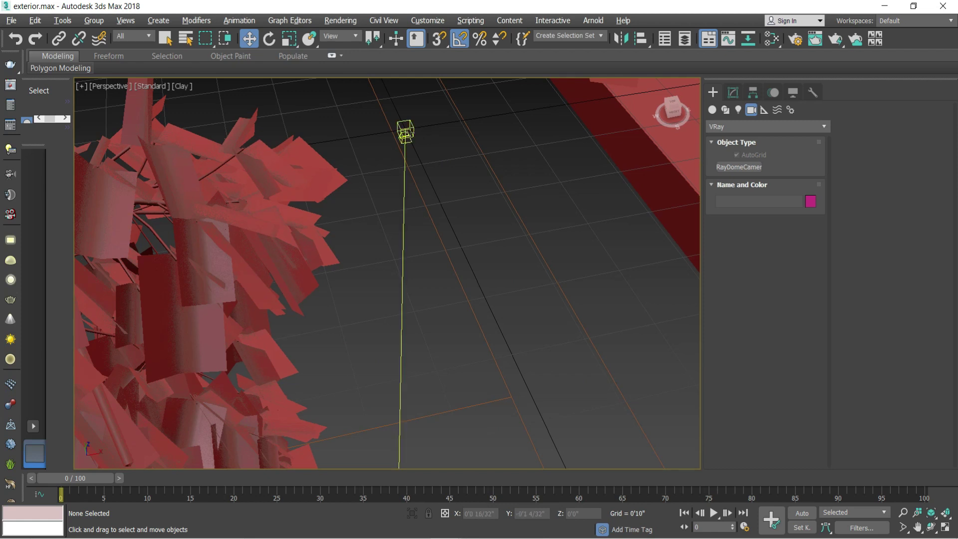
Move the V-Ray camera in the Top view onto the street in front of the main house, at about X -31'1", Y -66'1"
key(alt+w)
key(alt+w)
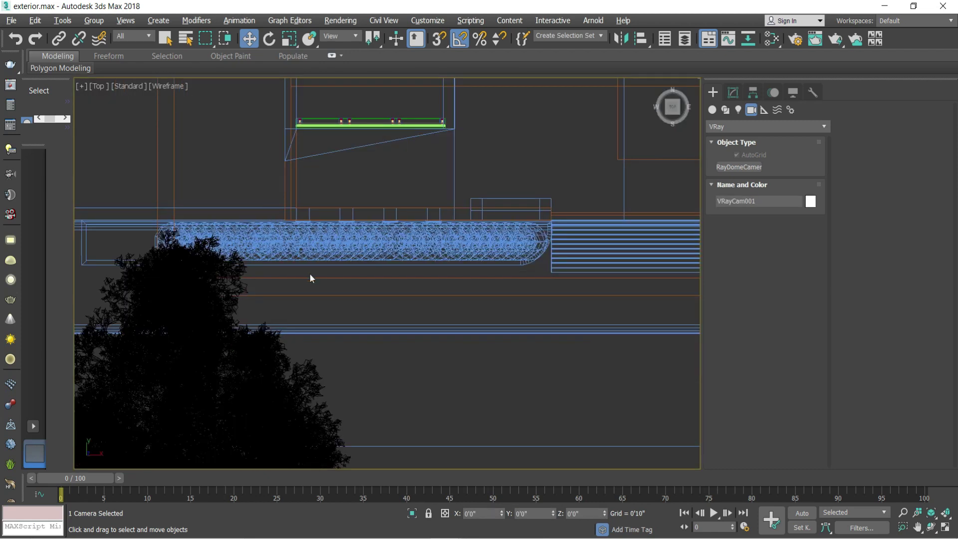
scroll(310, 278, down, 6)
drag(448, 138, 376, 376)
scroll(430, 294, up, 3)
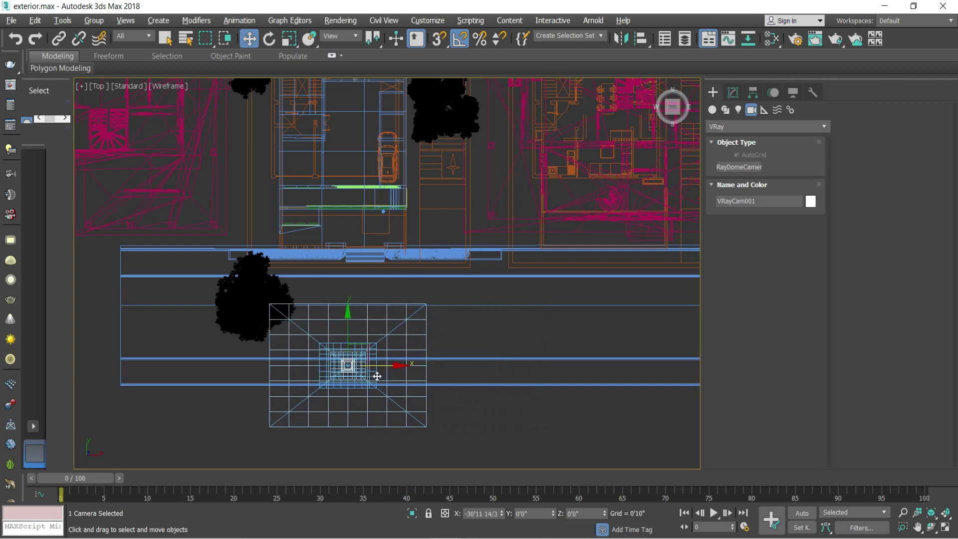
scroll(349, 384, up, 3)
drag(347, 323, 347, 335)
Rotate the V-Ray camera 90 degrees about its X axis so it looks horizontally at the house front
key(alt+w)
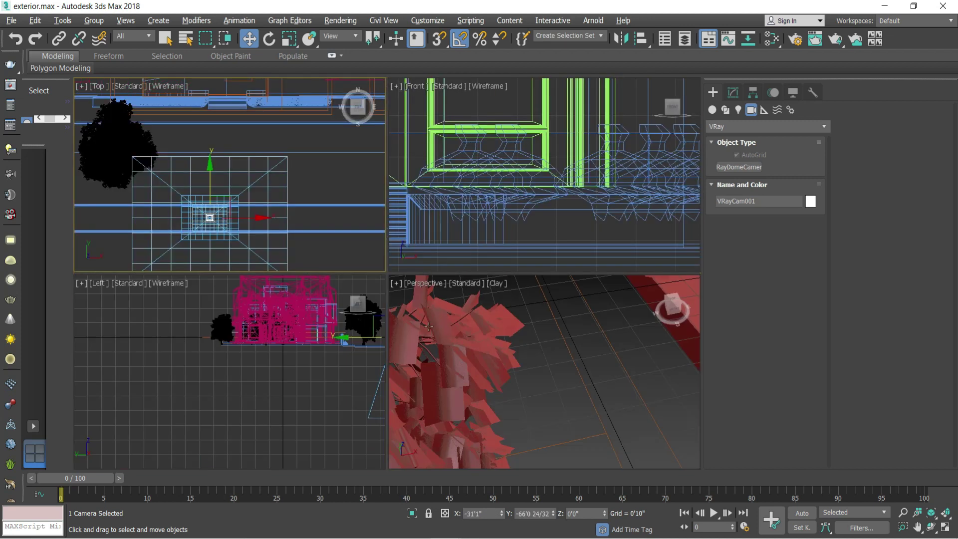
key(z)
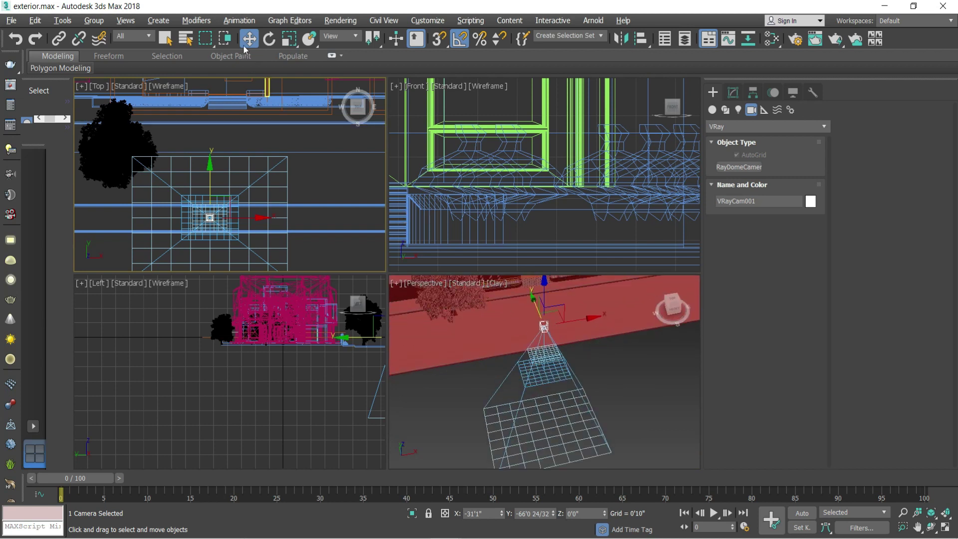
click(268, 40)
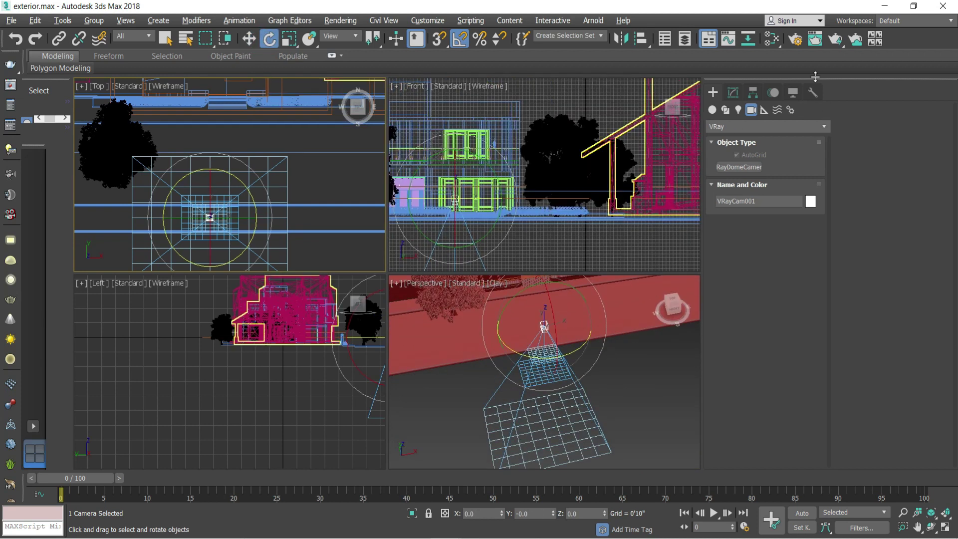
click(735, 93)
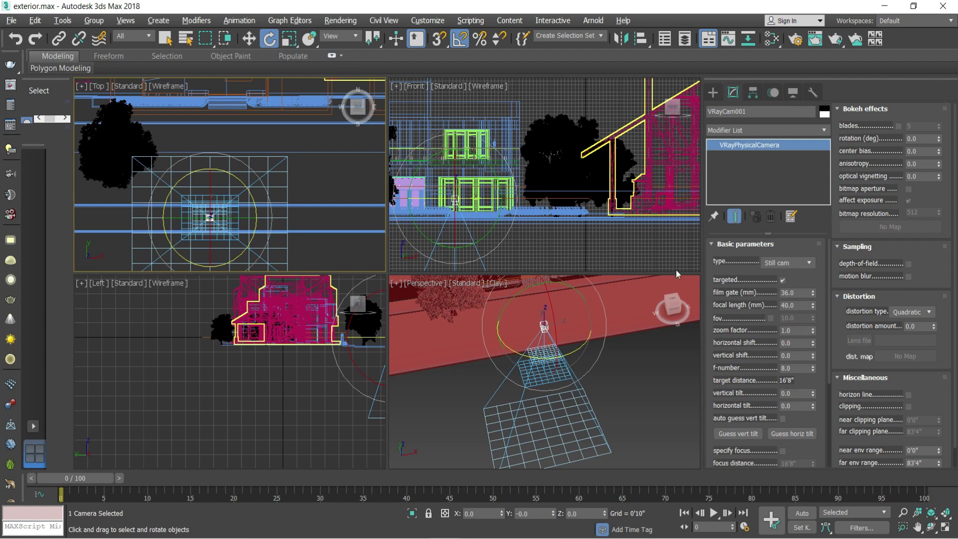
scroll(577, 170, down, 2)
middle_click(577, 170)
key(alt+w)
scroll(269, 381, up, 4)
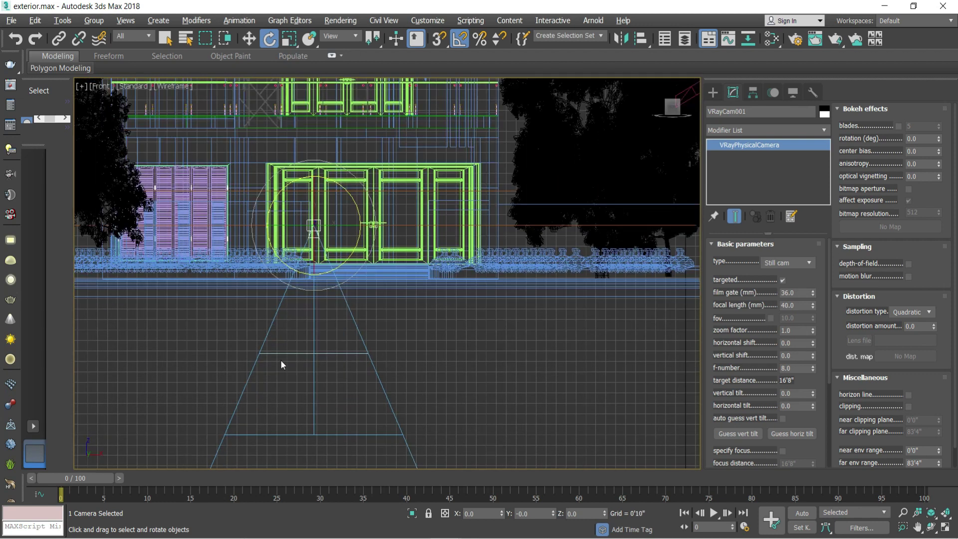
drag(313, 210, 315, 258)
Switch the Perspective view to the V-Ray camera's view and show its safe frame
key(alt+w)
middle_click(521, 367)
key(alt+w)
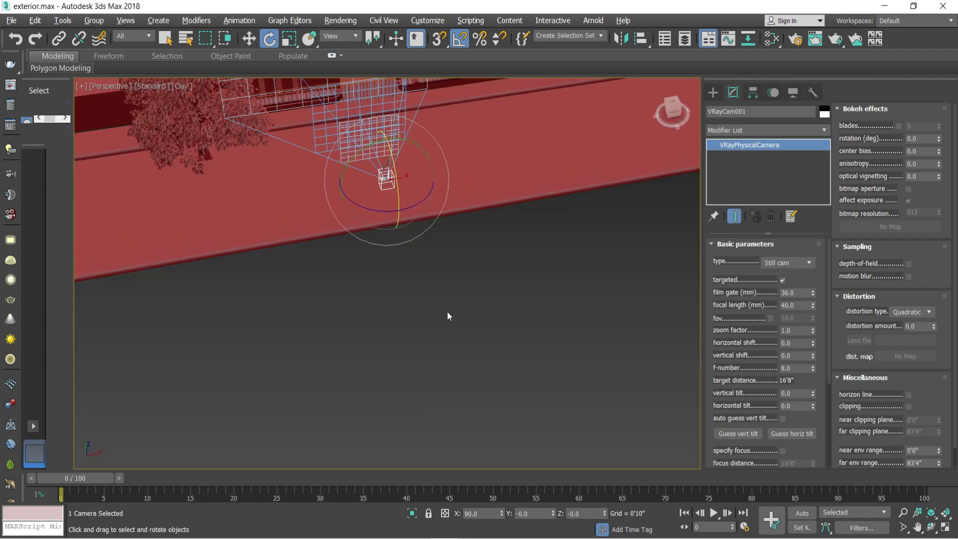
click(122, 87)
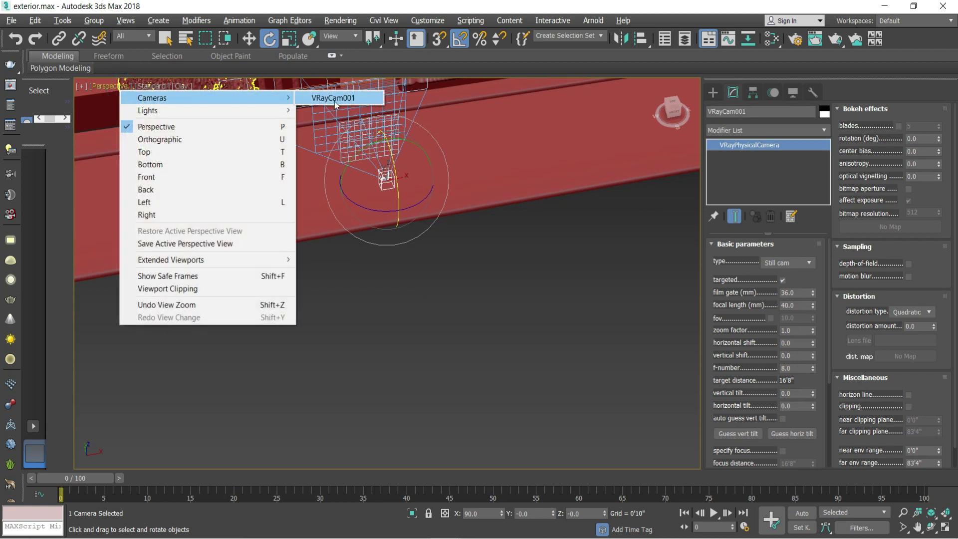
right_click(520, 332)
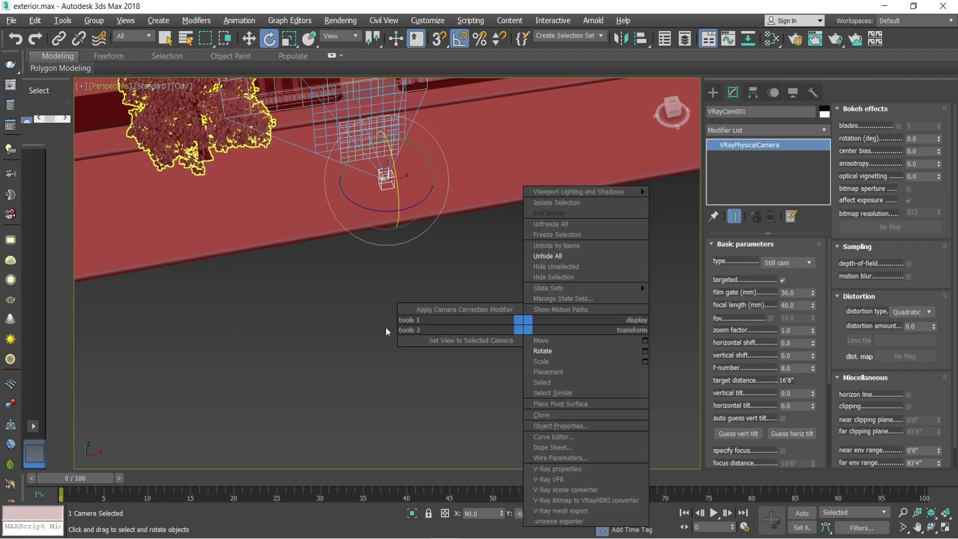
key(c)
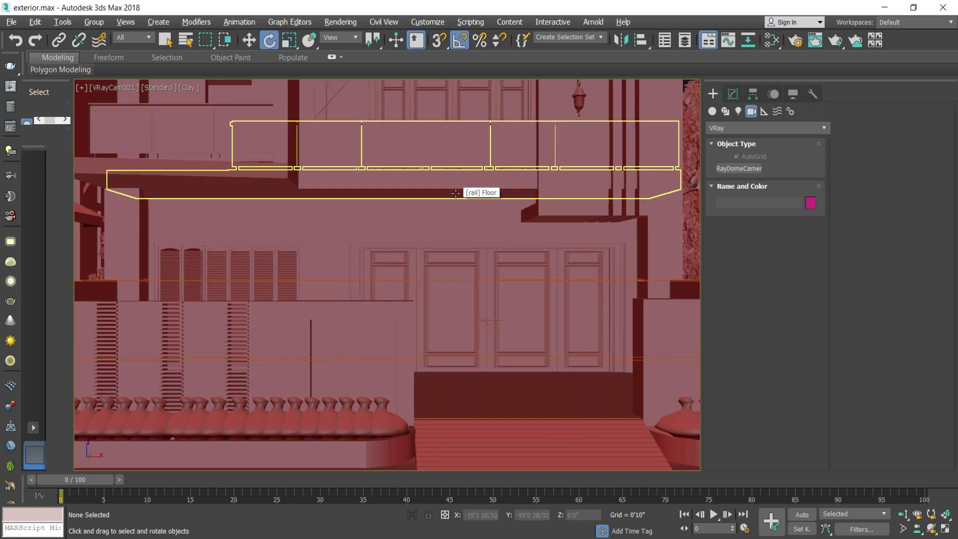
key(shift+f)
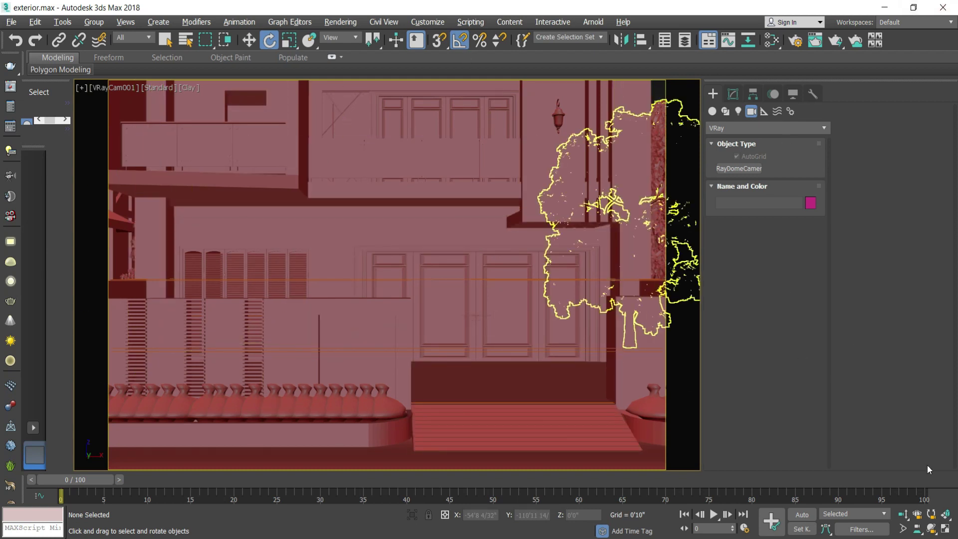
Set the V-Ray camera's focal length to 22 mm to bring the whole house front into frame
click(903, 529)
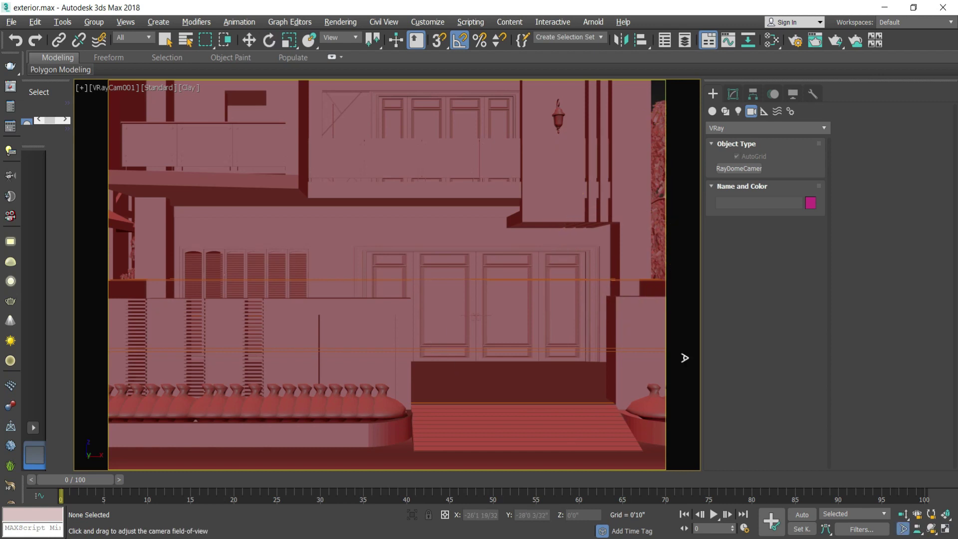
drag(364, 255, 394, 244)
key(alt+w)
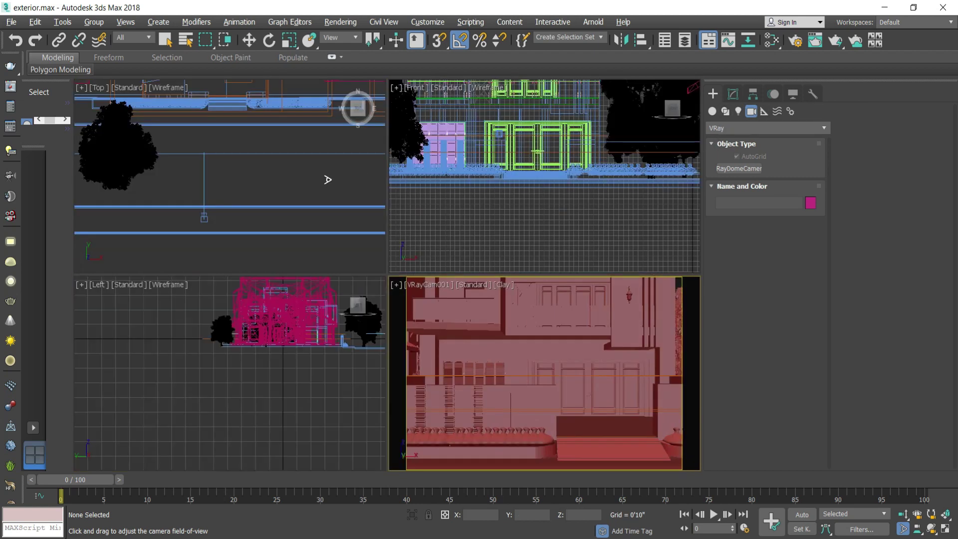
key(e)
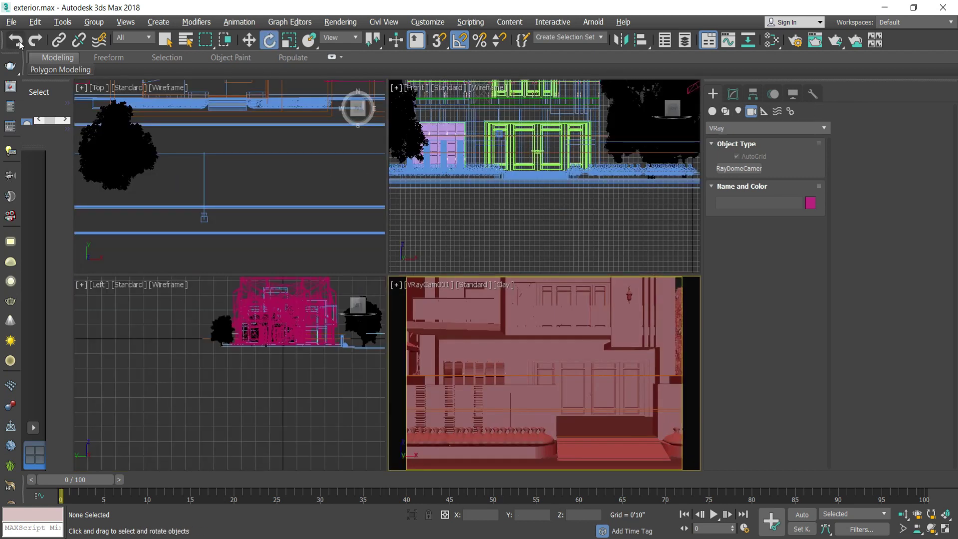
click(202, 216)
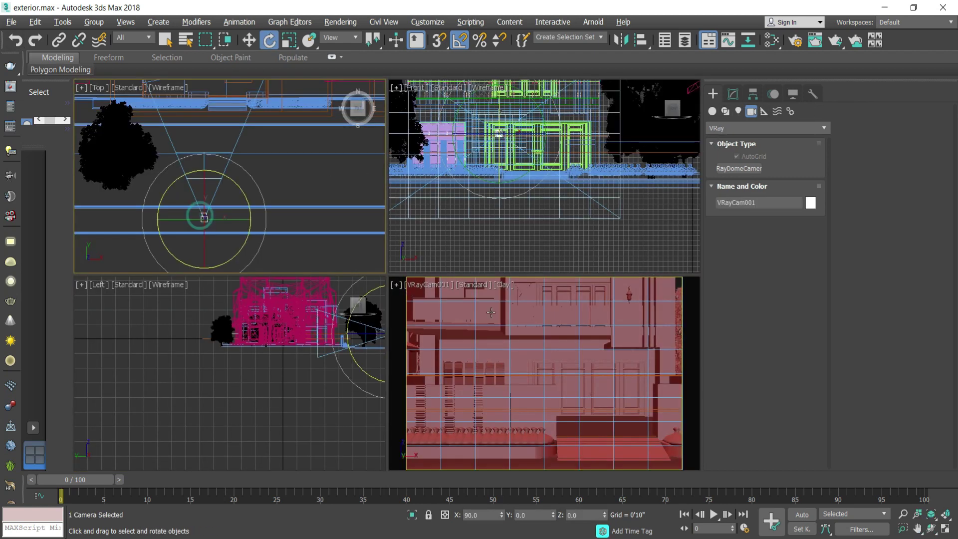
click(733, 94)
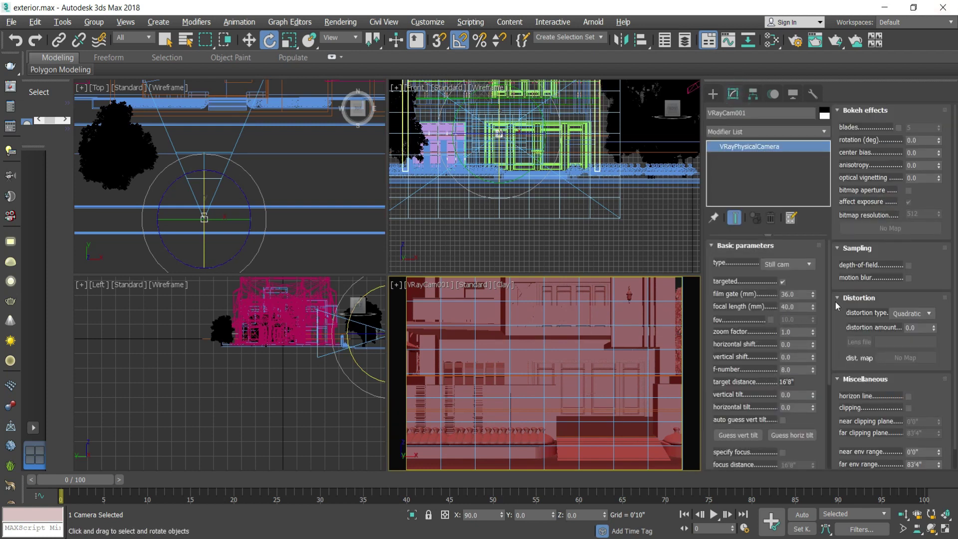
drag(812, 307, 0, 256)
key(alt+w)
text(22)
key(Return)
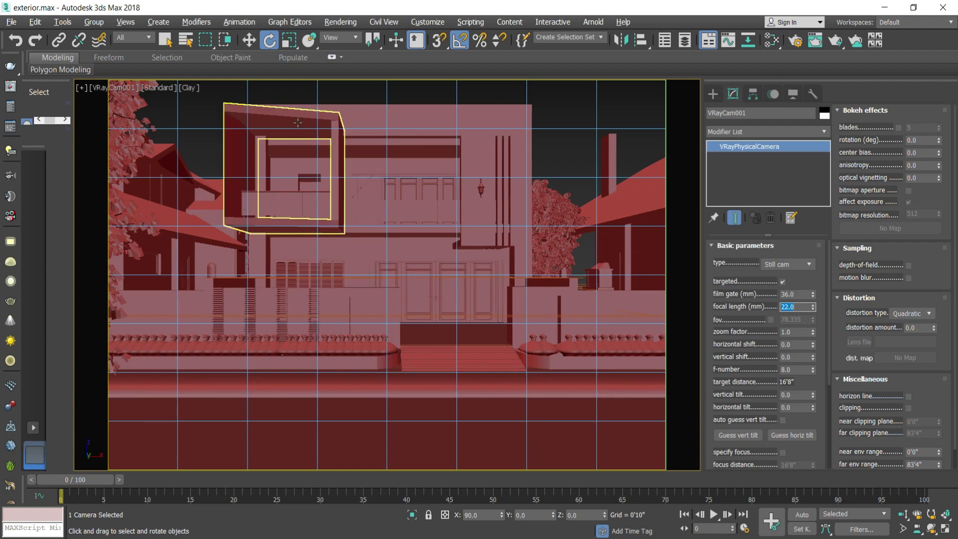
Hide everything except the camera and its target while working in the Top view
key(alt+w)
key(alt+w)
right_click(434, 292)
click(480, 233)
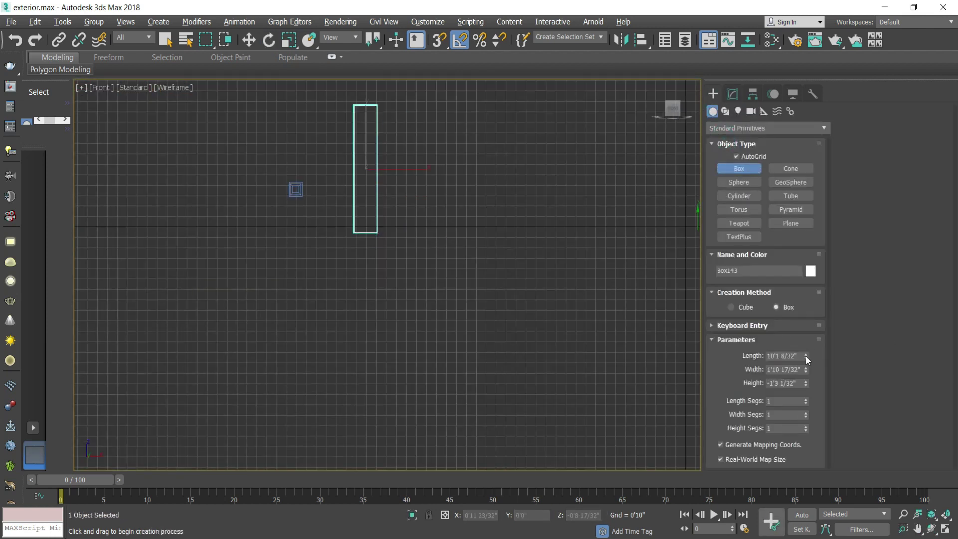
Place a box about 6'6" tall near the camera, just above the road, as a height reference, and unhide all objects
drag(807, 356, 806, 369)
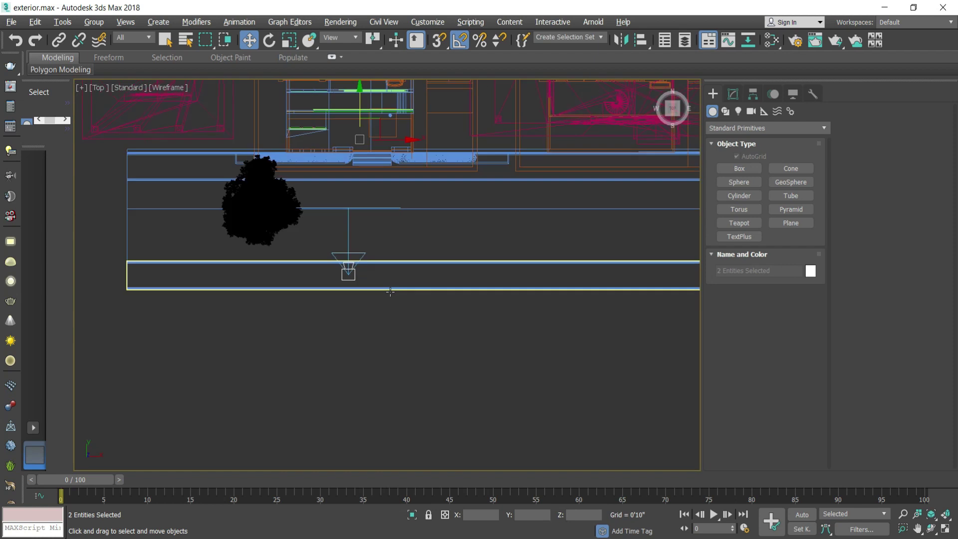
right_click(384, 170)
click(418, 252)
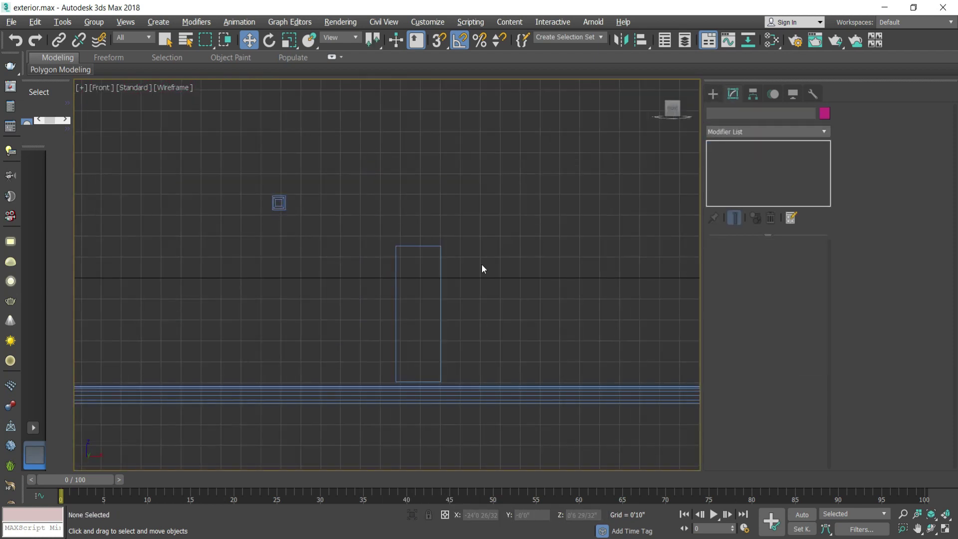
click(435, 277)
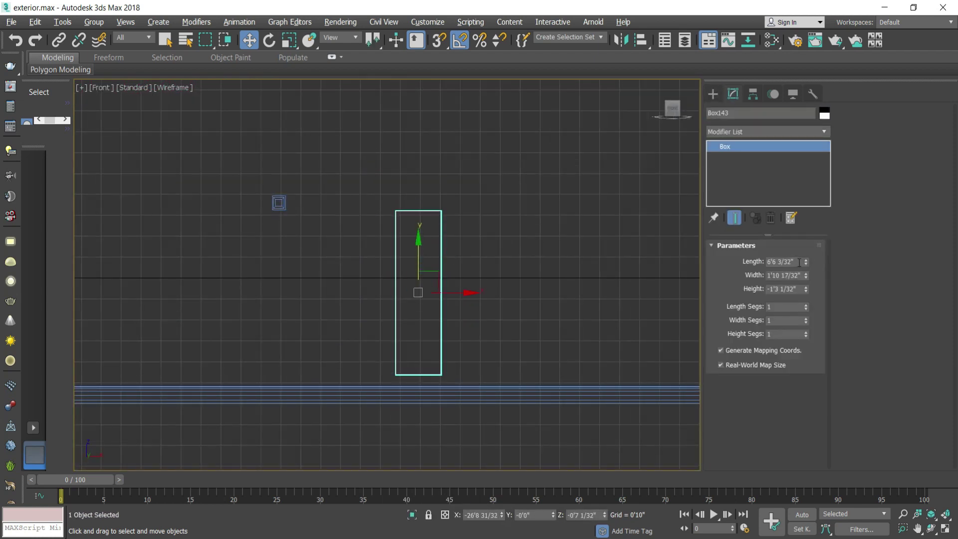
right_click(362, 301)
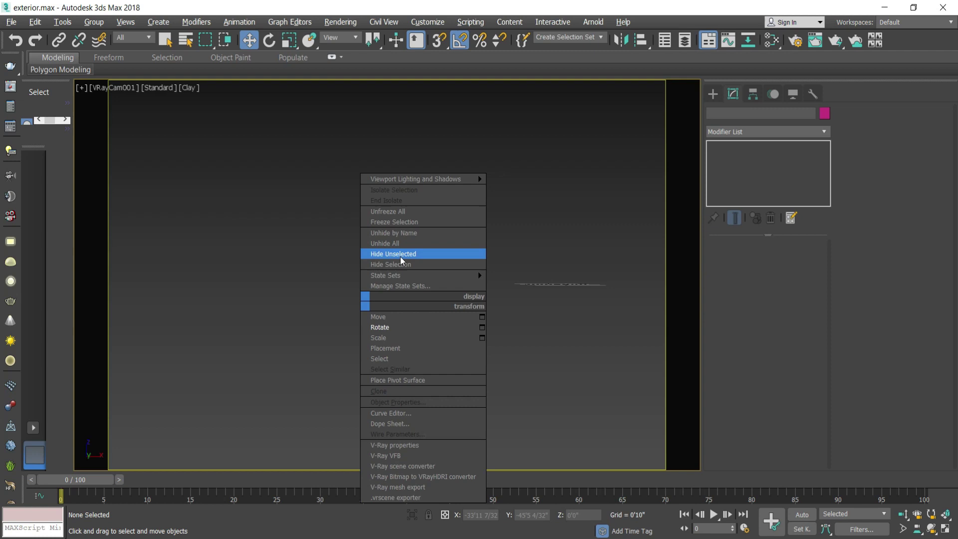
click(400, 245)
Set the render output size to Custom with a width of 3731 and a height of 2731
click(796, 41)
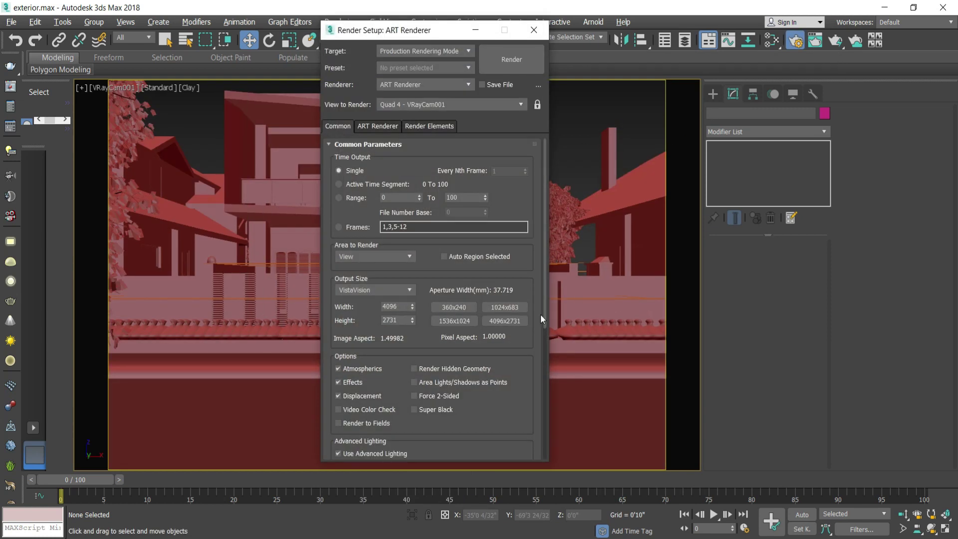
click(375, 289)
click(374, 302)
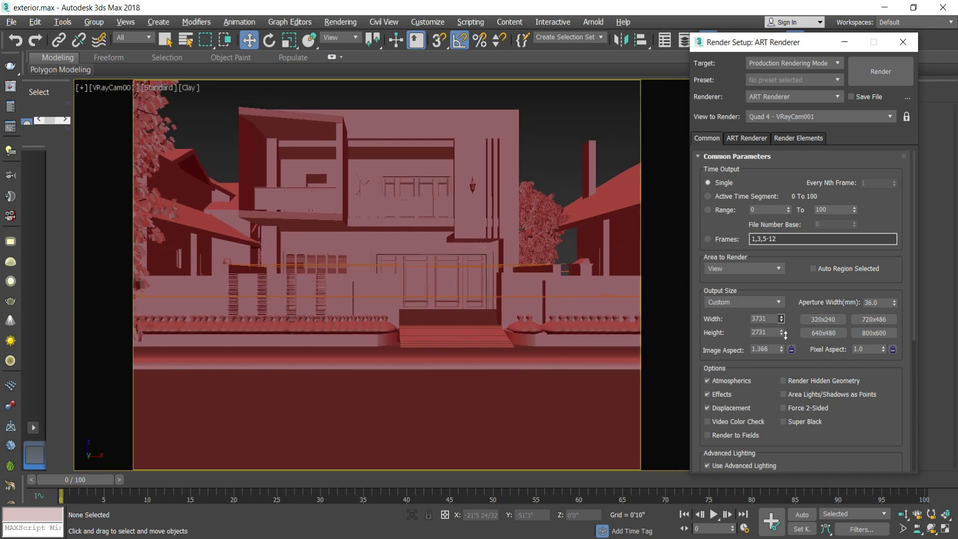
drag(798, 41, 713, 29)
Refine the camera with a 24 mm focal length, 1.01 zoom factor and automatic vertical tilt guessing, and save the scene
drag(451, 255, 458, 255)
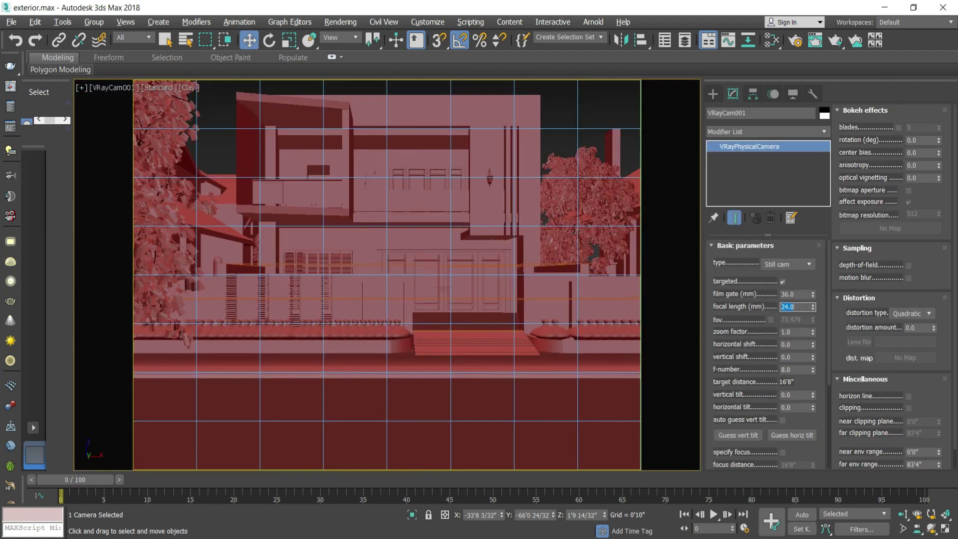
mouse_move(813, 332)
mouse_down()
mouse_move(813, 319)
mouse_move(813, 329)
mouse_up()
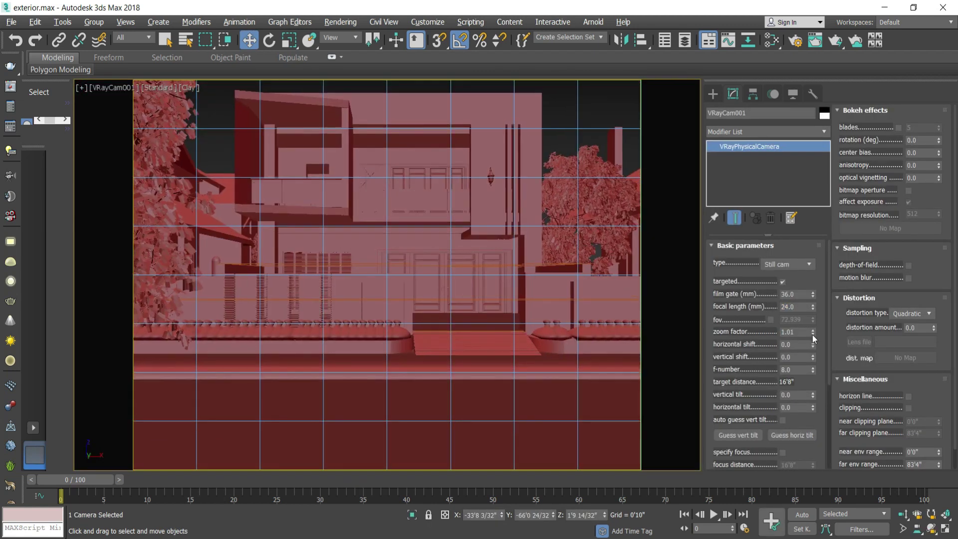
click(783, 419)
scroll(888, 319, down, 1)
scroll(802, 409, down, 3)
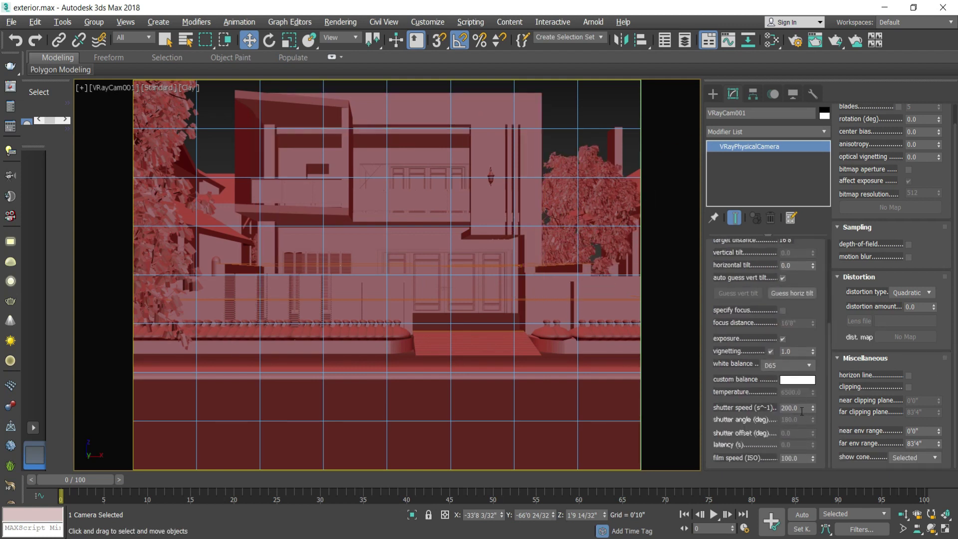
click(598, 88)
key(ctrl+s)
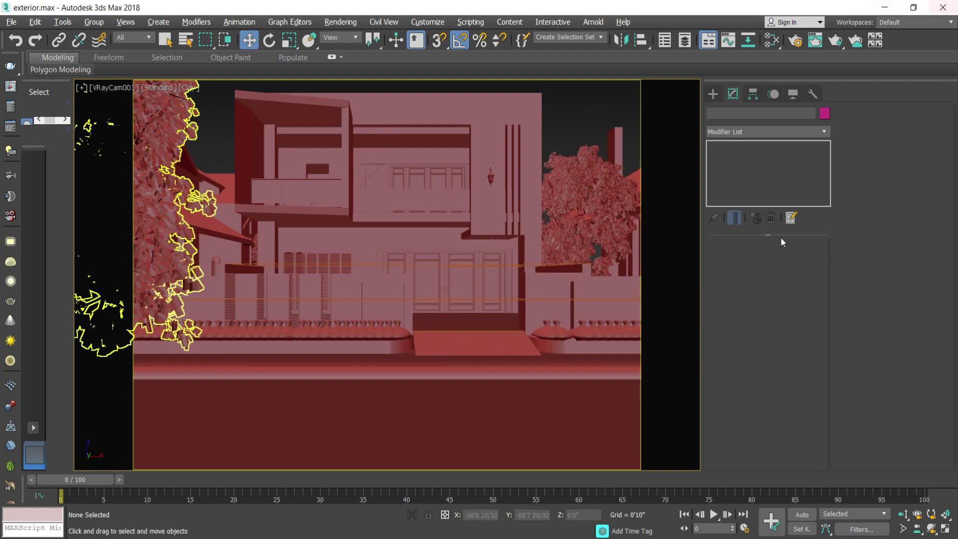
Create a V-Ray Sun in the Top view, shining diagonally from the street's front left toward the main house, with a VRaySky environment map
click(714, 94)
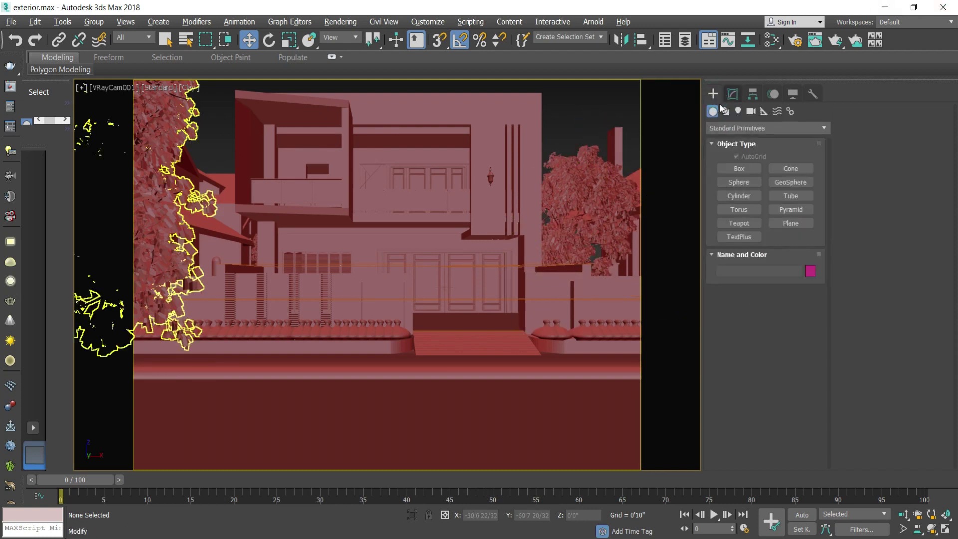
click(739, 112)
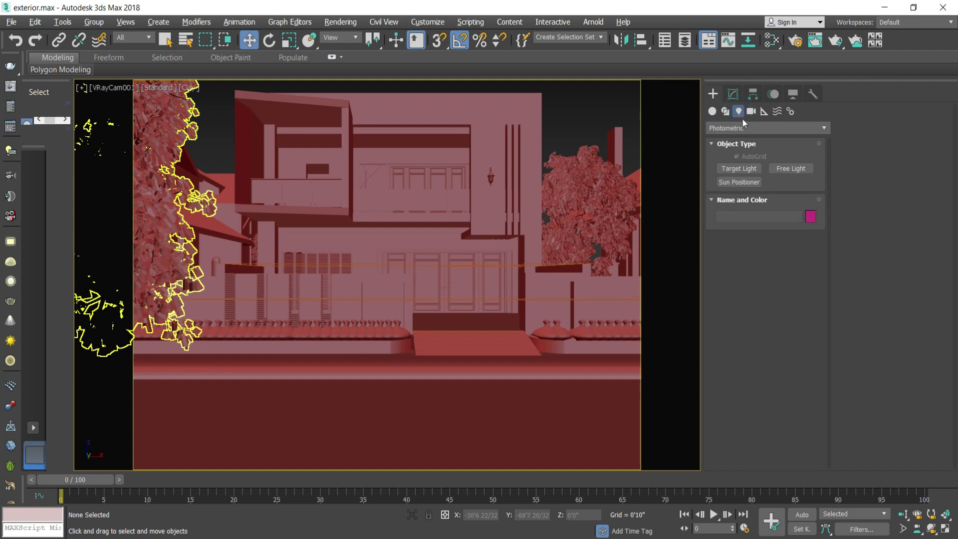
click(736, 128)
click(724, 164)
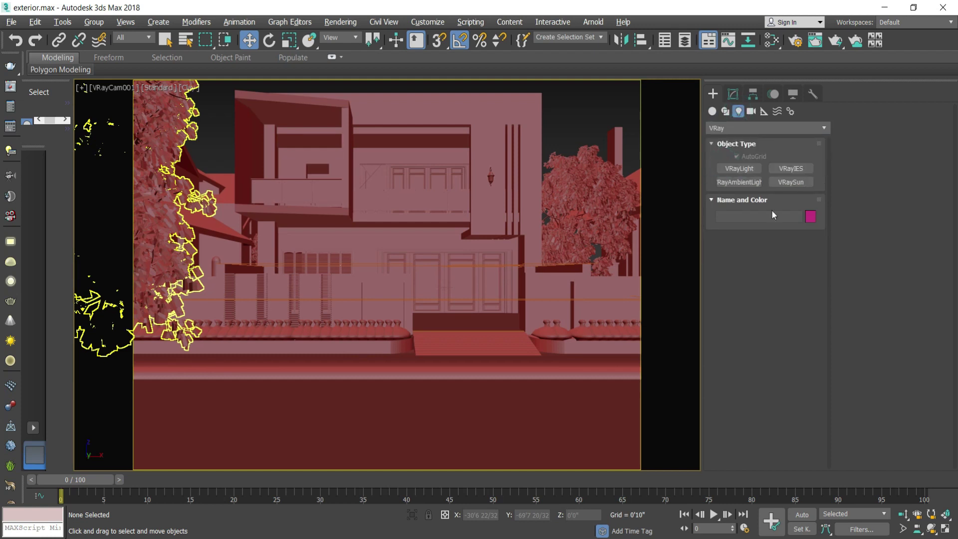
click(791, 183)
key(alt+w)
key(alt+w)
scroll(316, 241, down, 5)
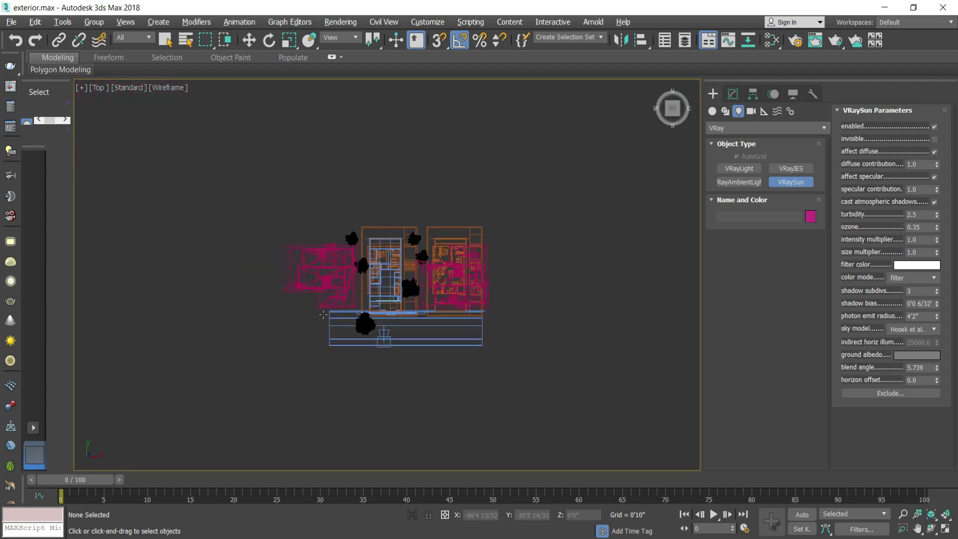
scroll(314, 260, up, 2)
drag(186, 422, 387, 252)
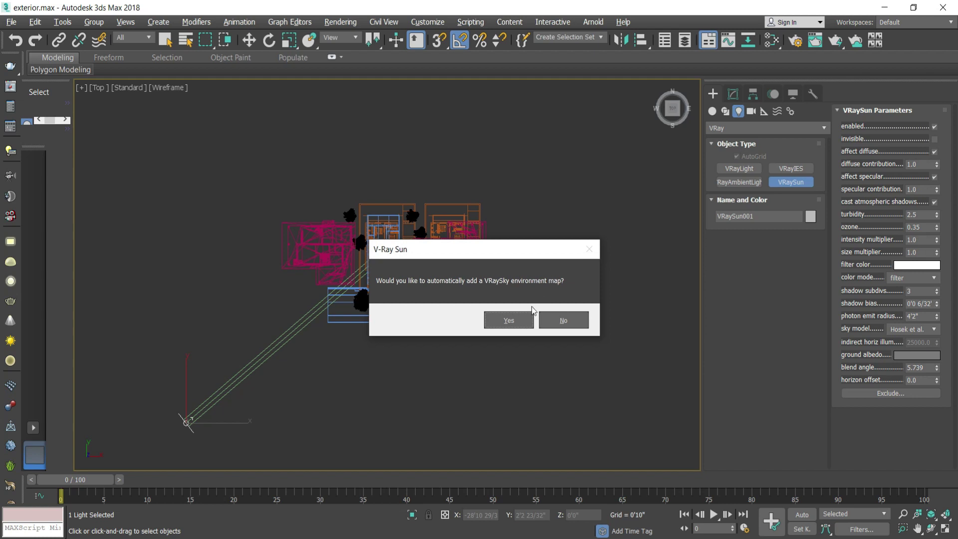
click(509, 320)
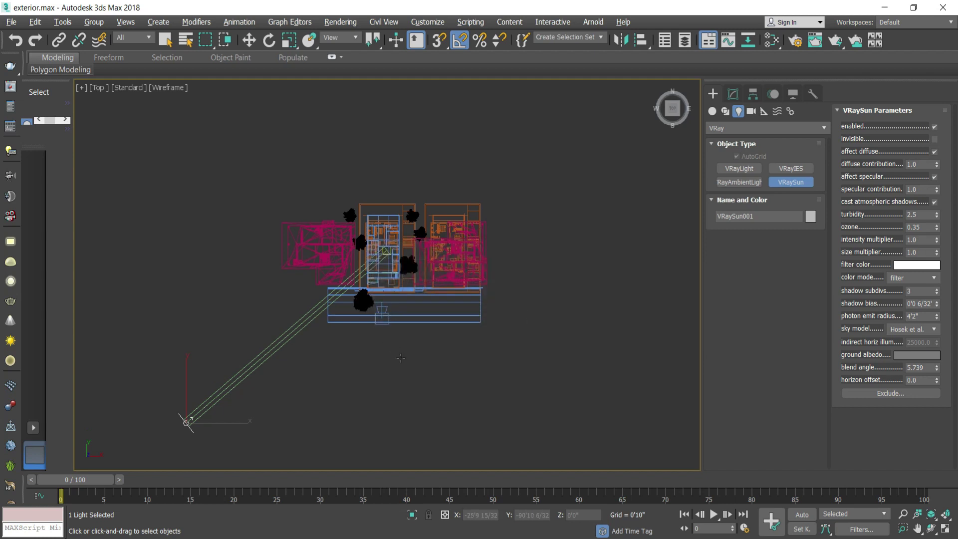
key(alt+w)
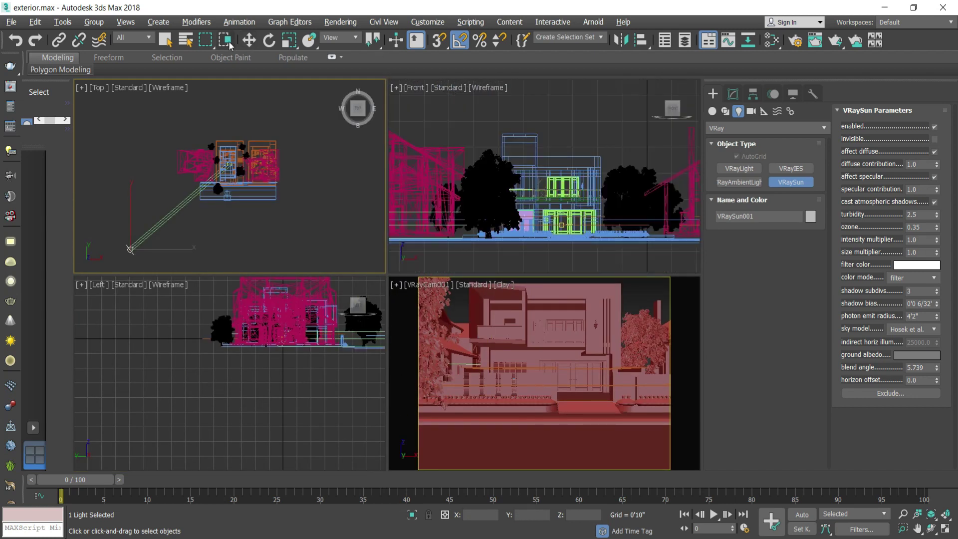
Raise the V-Ray sun high above the ground in the Front view so it shines down on the houses
click(251, 40)
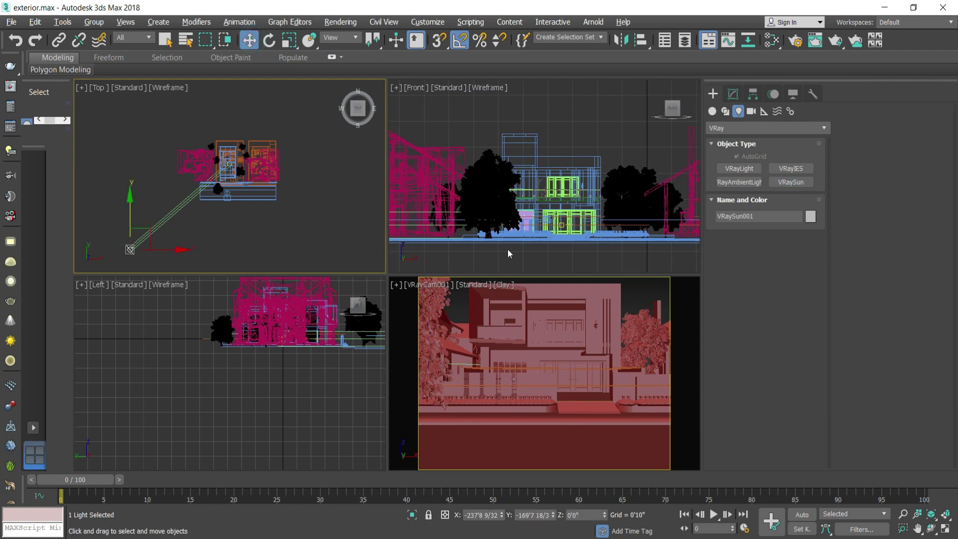
scroll(593, 232, down, 4)
scroll(597, 220, down, 3)
click(432, 197)
drag(439, 193, 441, 124)
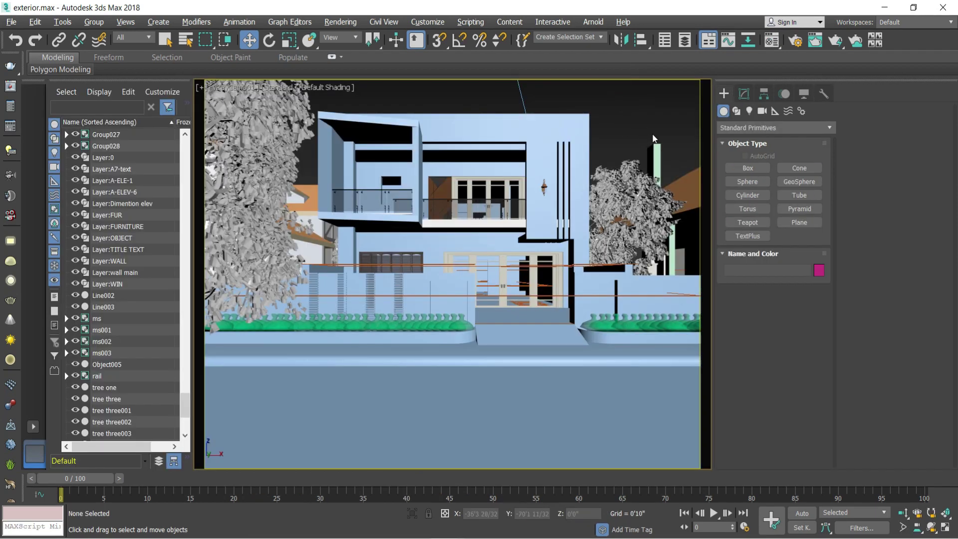
Open the Material Editor in compact mode
click(772, 42)
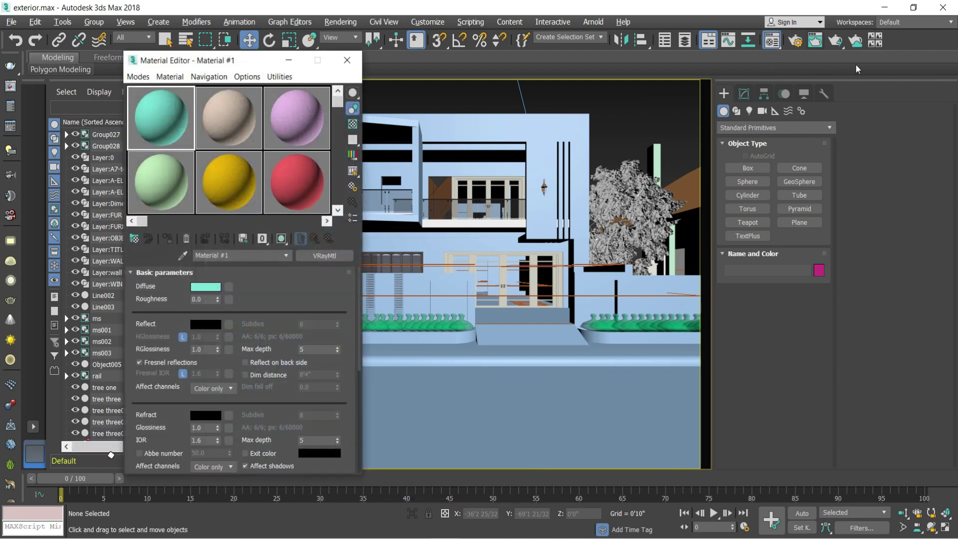
click(138, 77)
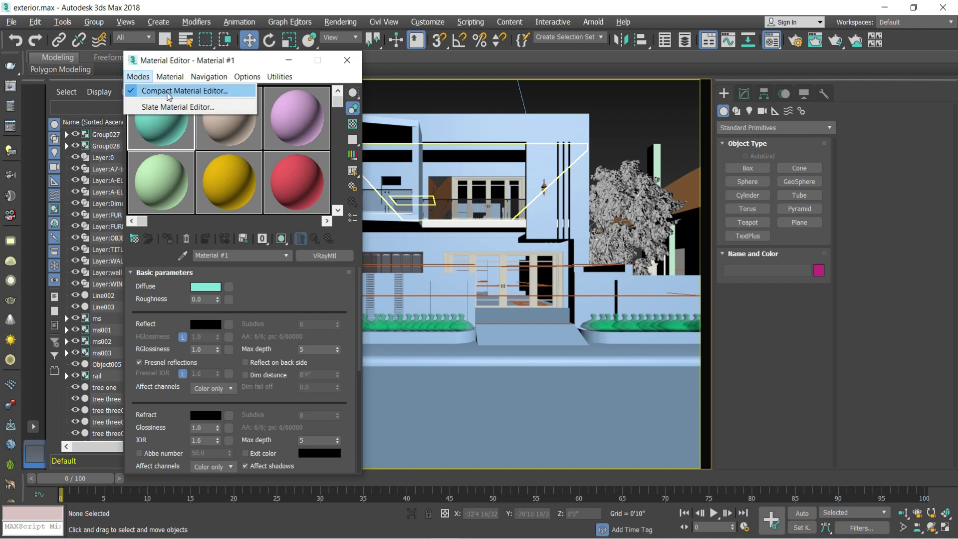
click(170, 93)
click(771, 44)
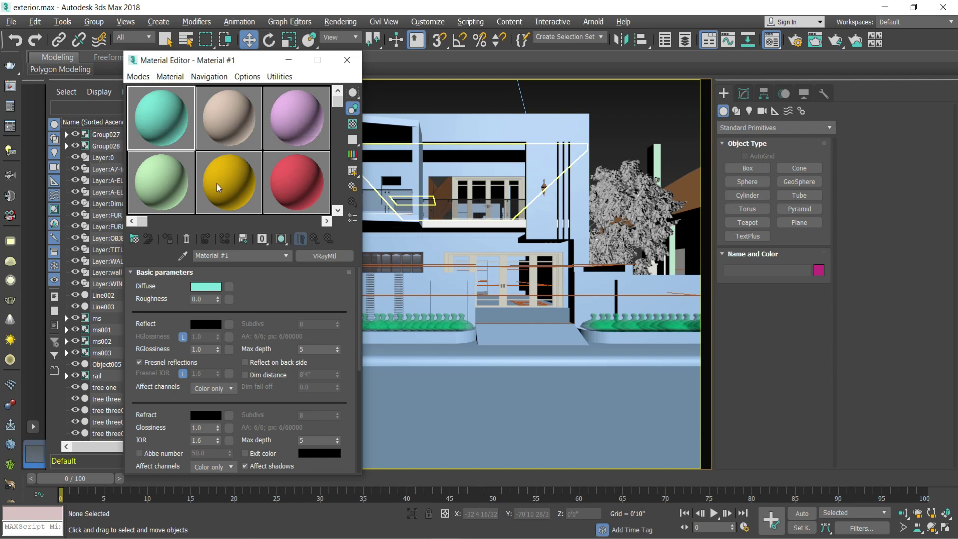
Load the wood image 5.jpg from D:\videos\max exterior 650\materials as a Bitmap in the first VRayMtl's diffuse map
click(228, 288)
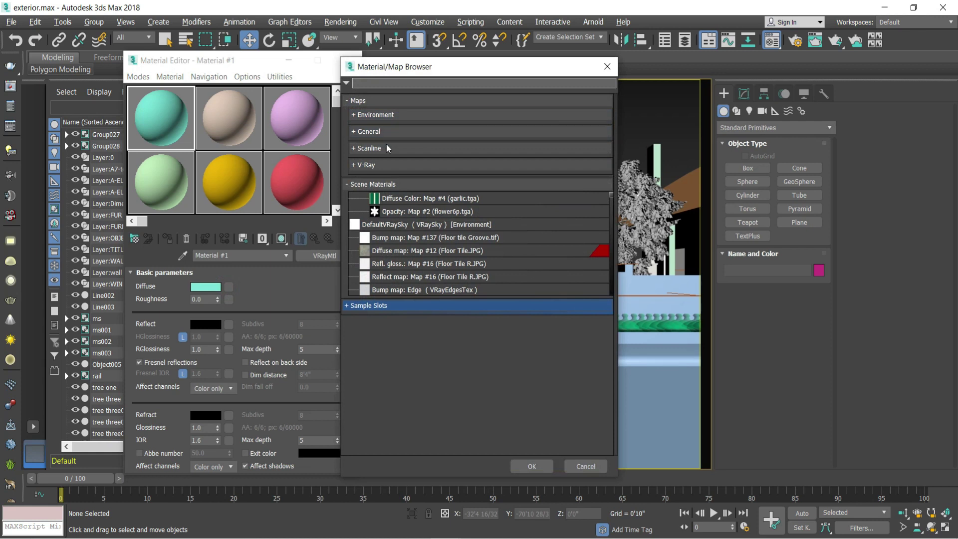
click(378, 134)
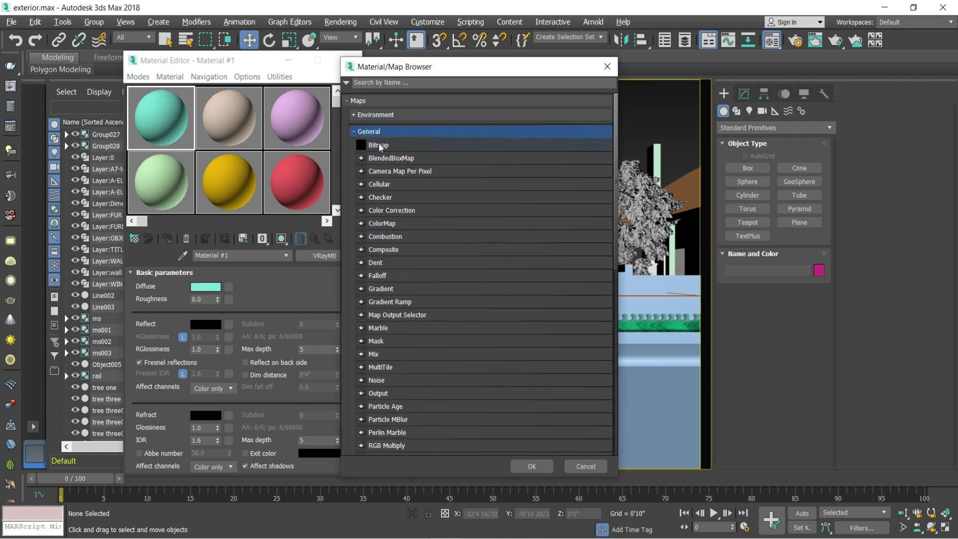
double_click(379, 146)
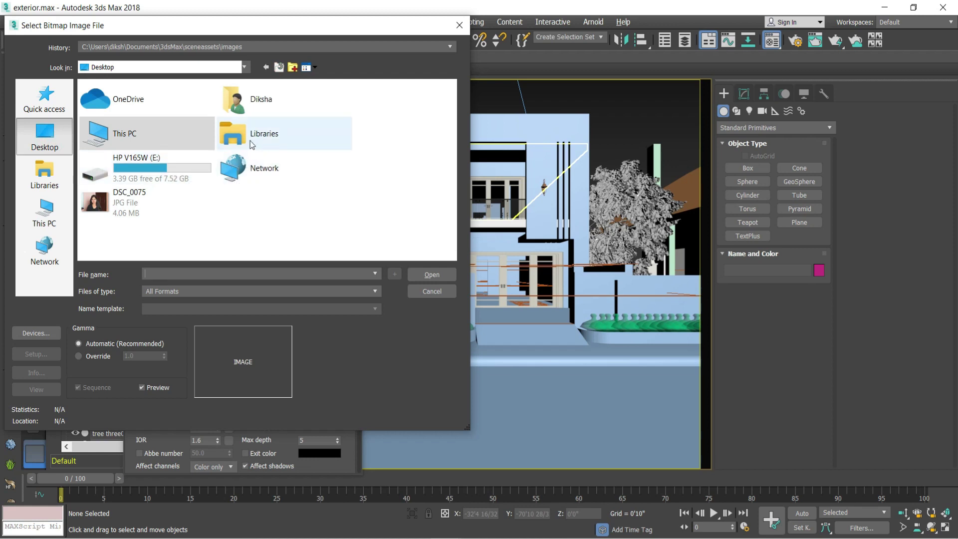
double_click(152, 136)
scroll(297, 163, down, 1)
double_click(276, 212)
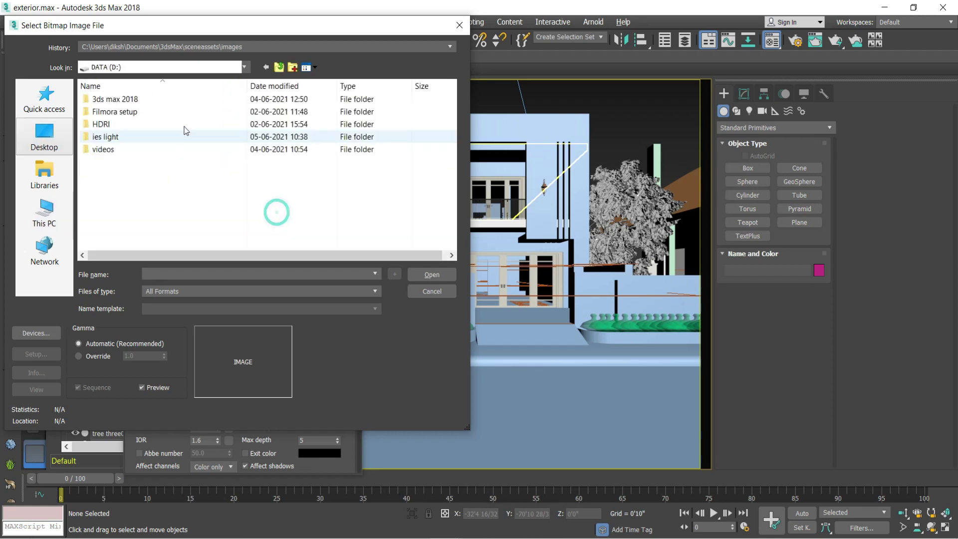
double_click(104, 150)
double_click(109, 100)
double_click(131, 125)
click(108, 212)
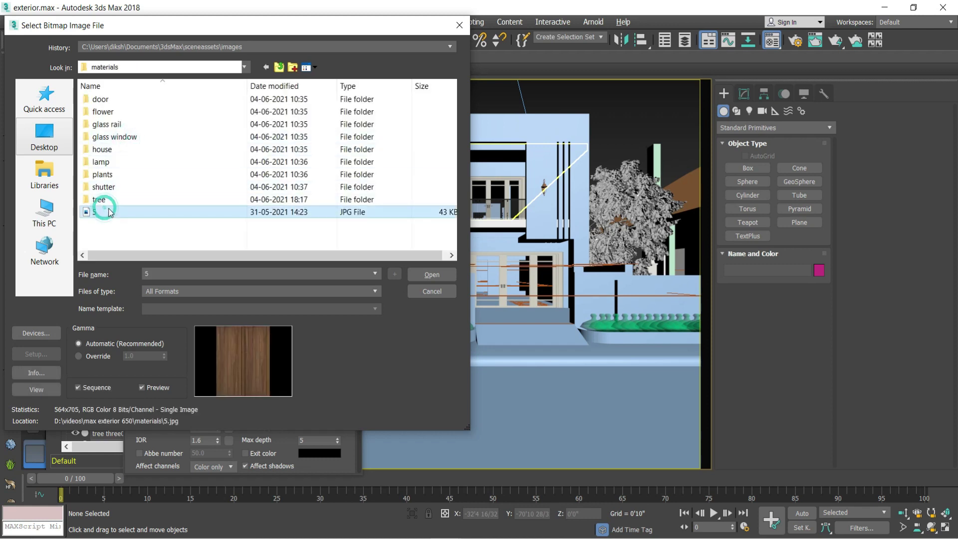
click(433, 274)
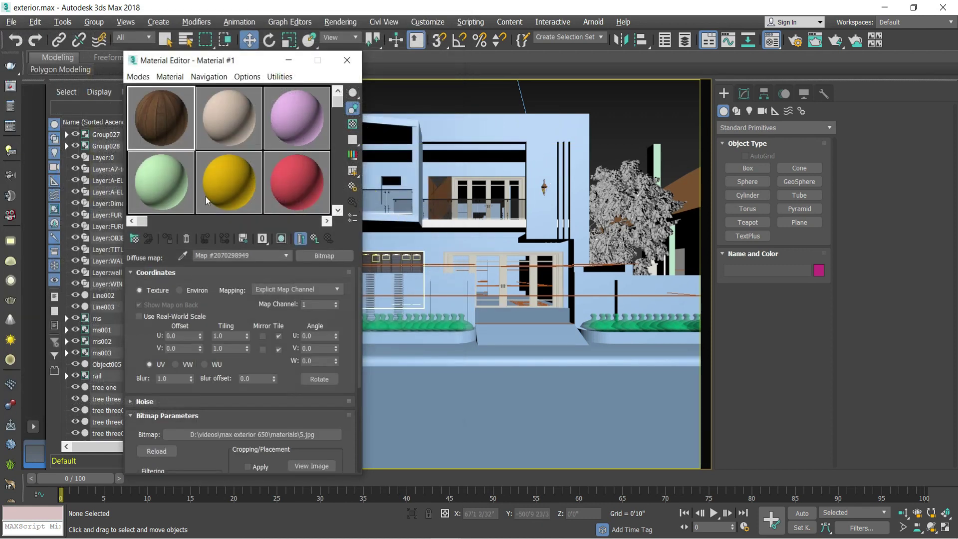
Assign the wood material to the main house's tall outer frame, show its texture in the viewport and close the Material Editor
drag(260, 60, 181, 235)
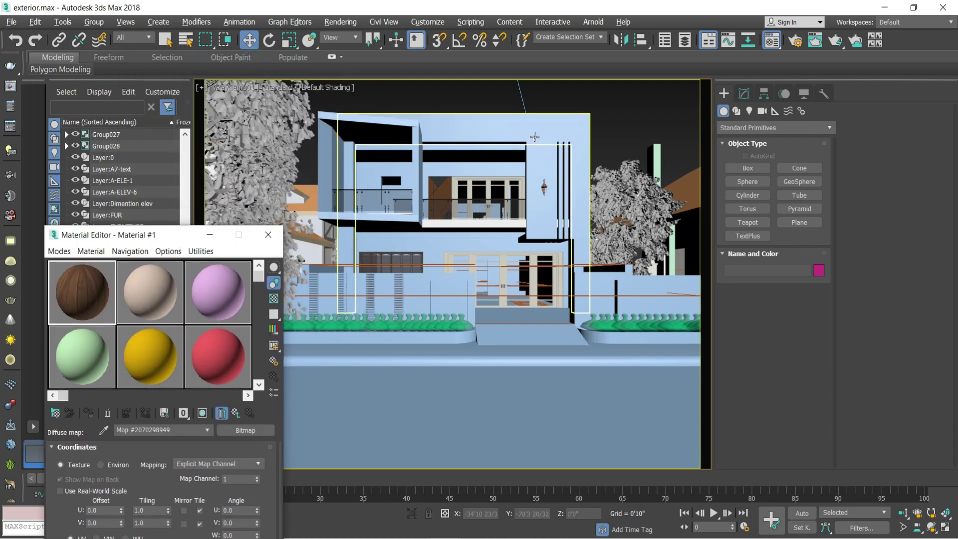
click(534, 135)
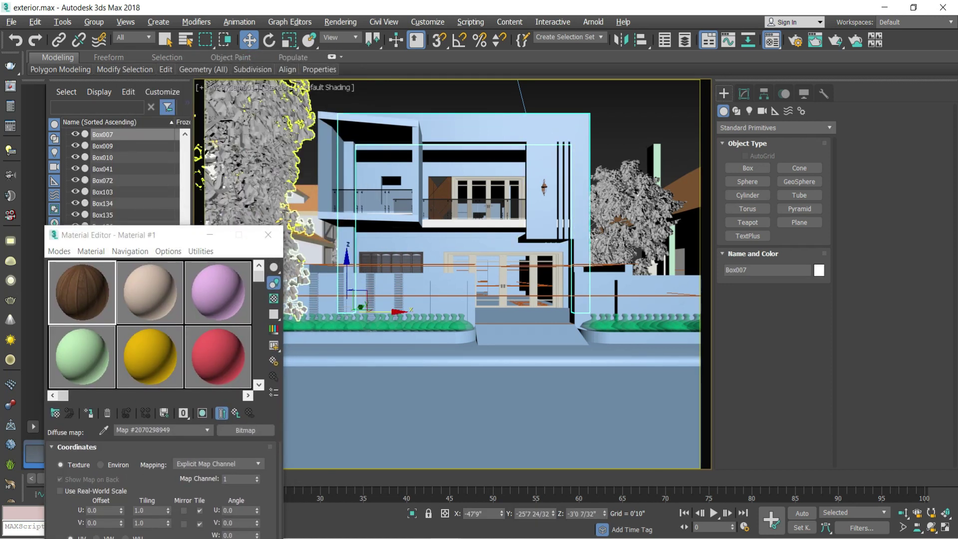
drag(168, 242, 223, 136)
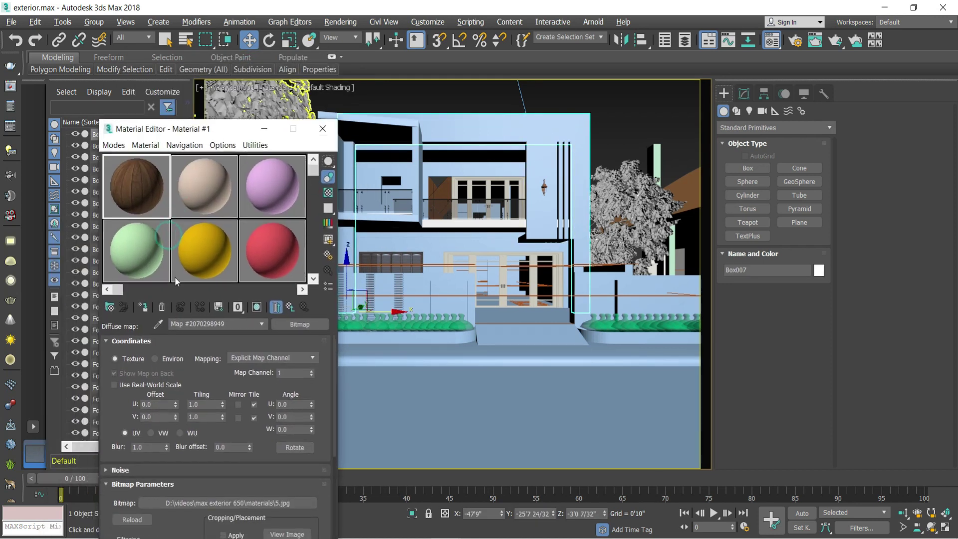
click(146, 308)
click(544, 160)
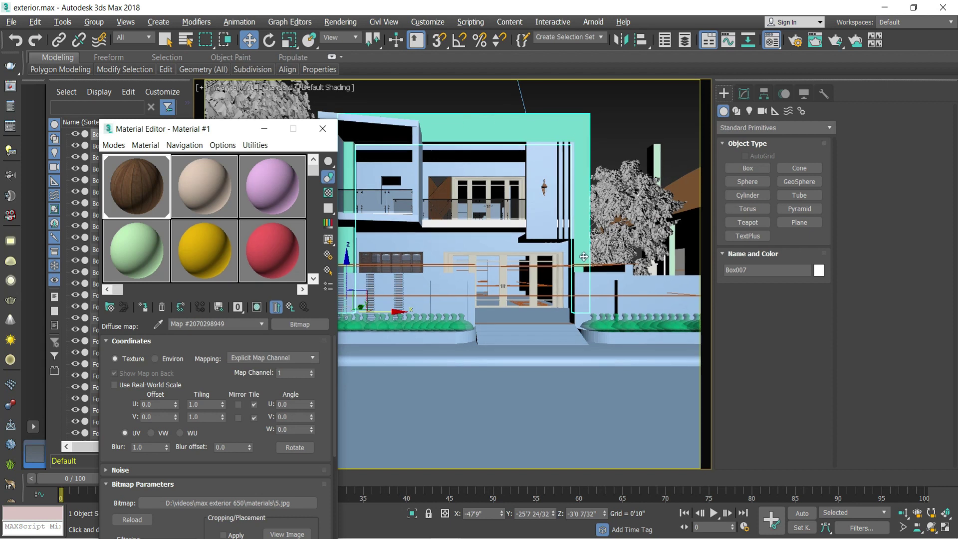
click(257, 307)
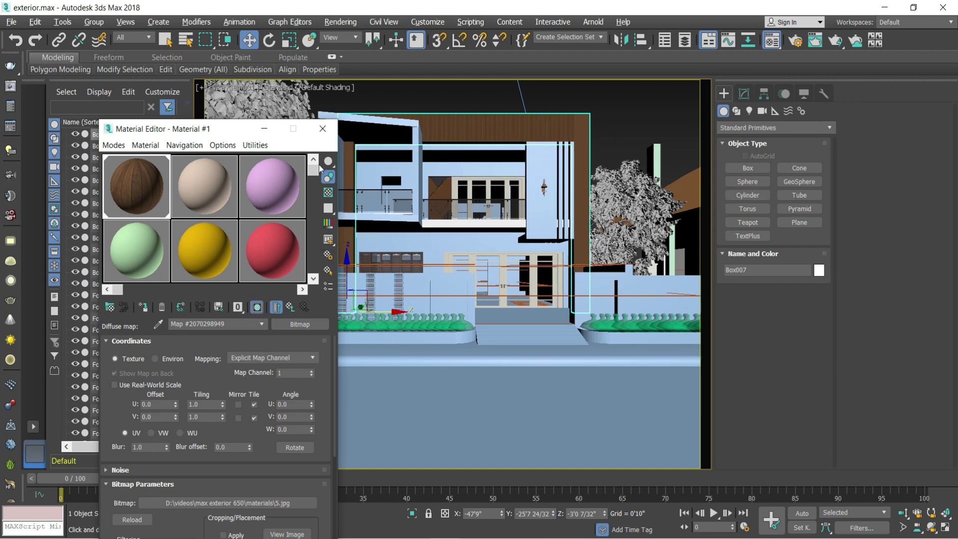
click(325, 129)
click(620, 118)
Change the Left view to a maximized Perspective view with Default Shading, showing the whole scene from above
key(alt+w)
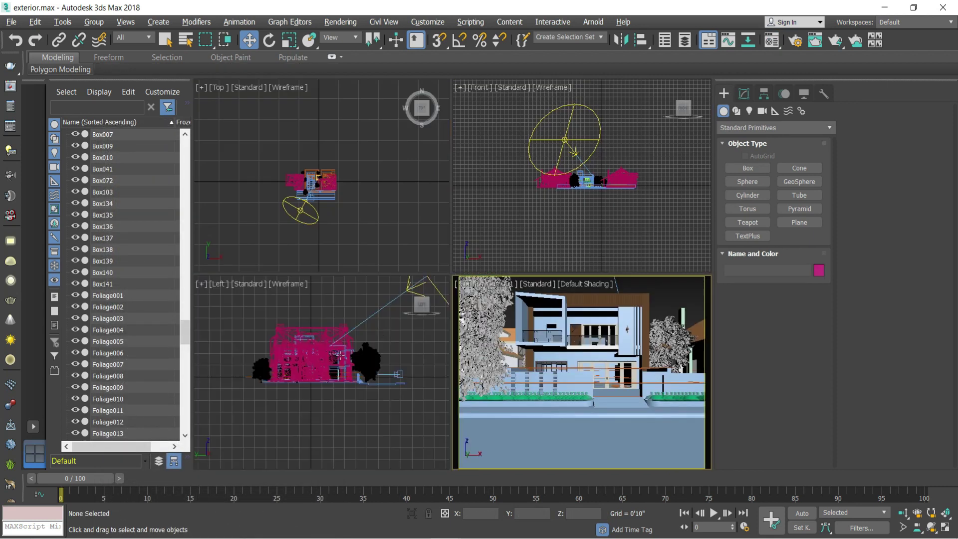
click(348, 395)
key(alt+w)
key(p)
click(363, 396)
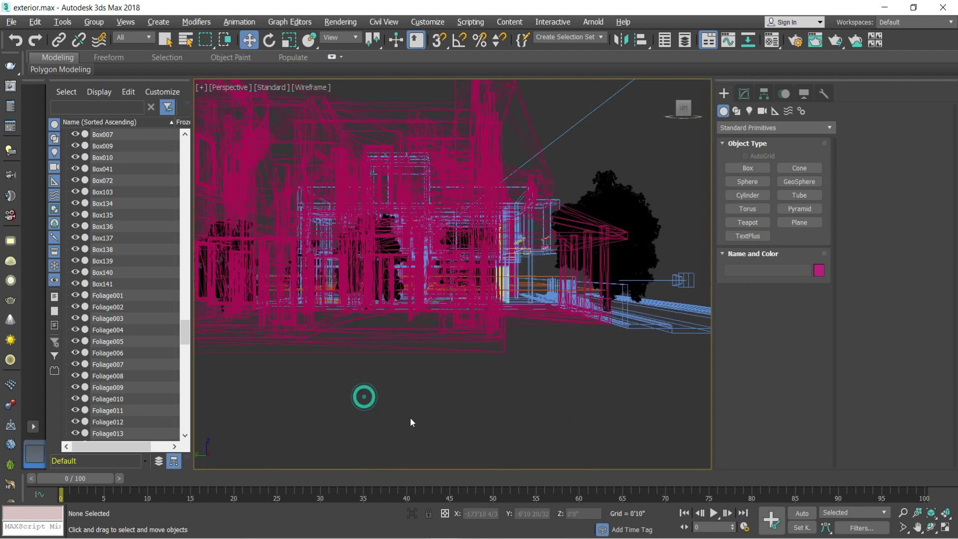
key(z)
drag(677, 116, 657, 131)
click(329, 88)
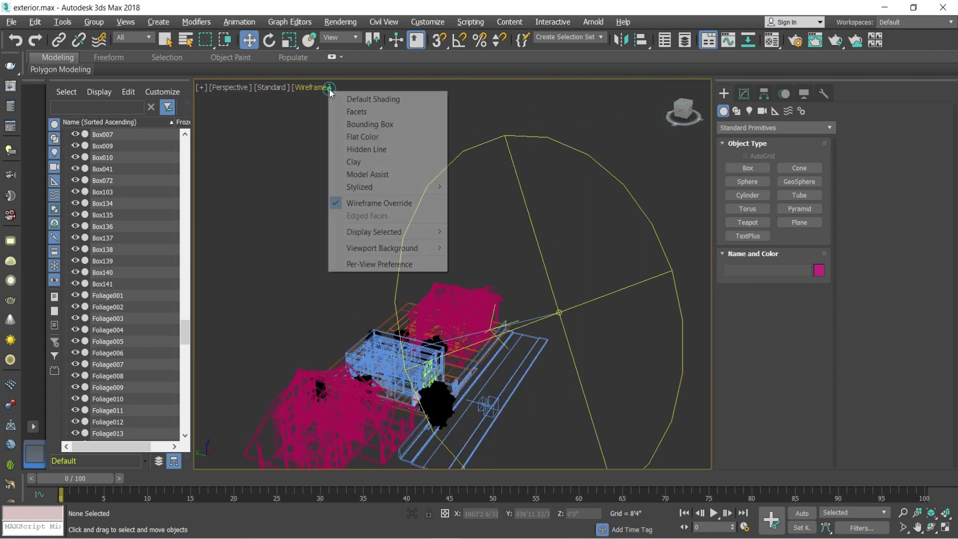
click(424, 97)
Add a UVW Map modifier to the main house's wooden frame
scroll(379, 152, down, 5)
scroll(407, 220, up, 12)
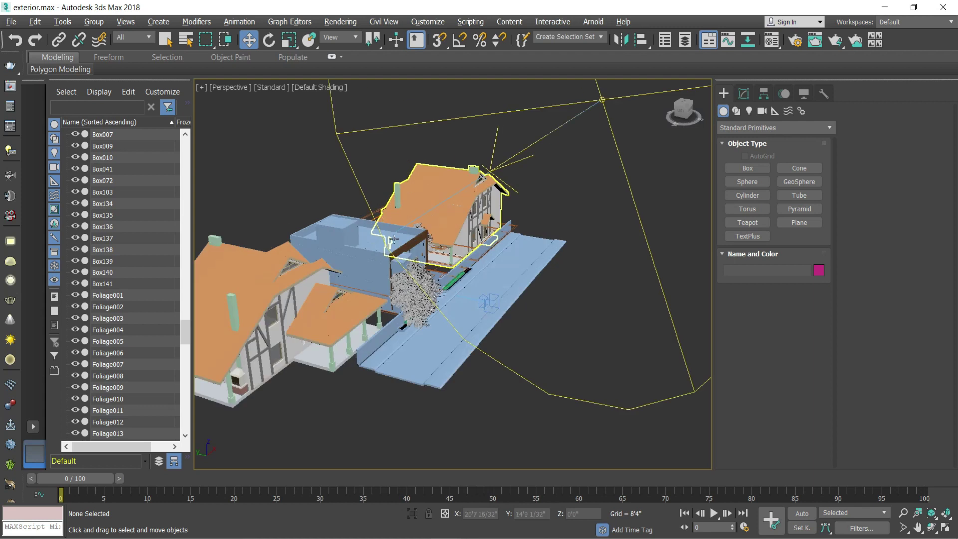
scroll(300, 230, down, 4)
scroll(319, 244, up, 8)
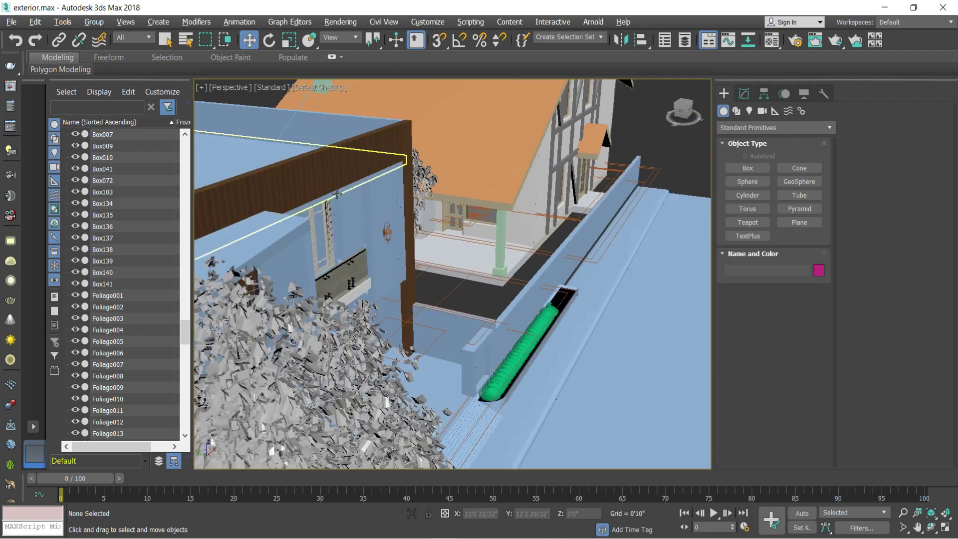
scroll(342, 165, up, 3)
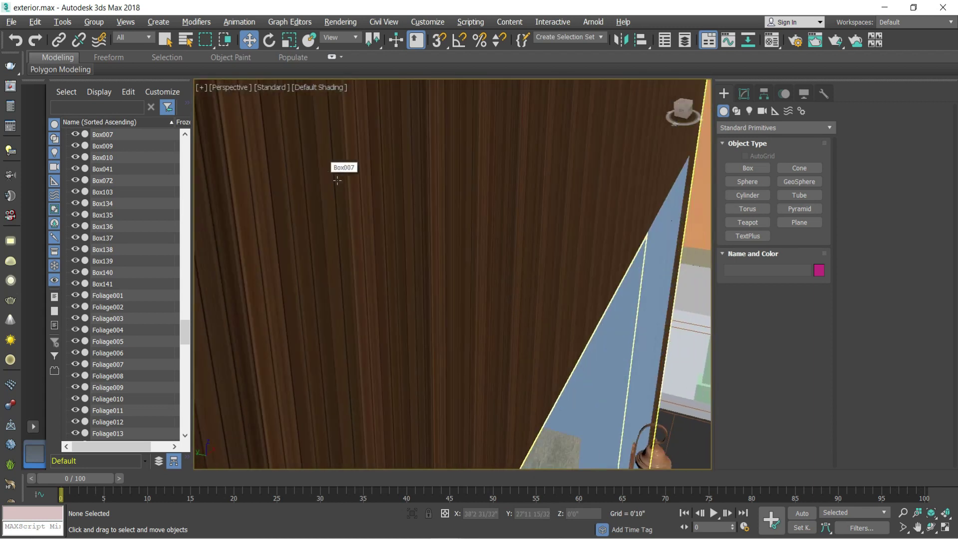
scroll(414, 257, down, 5)
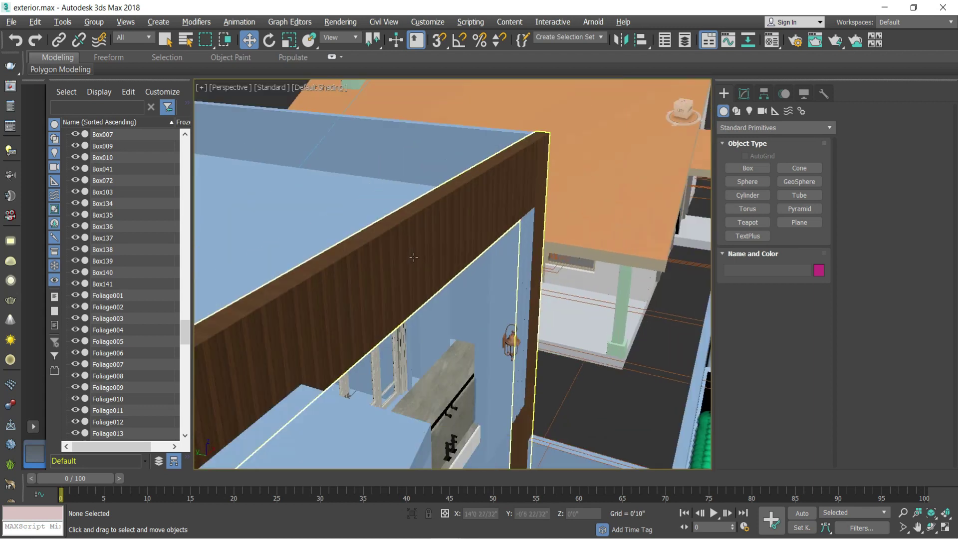
click(390, 246)
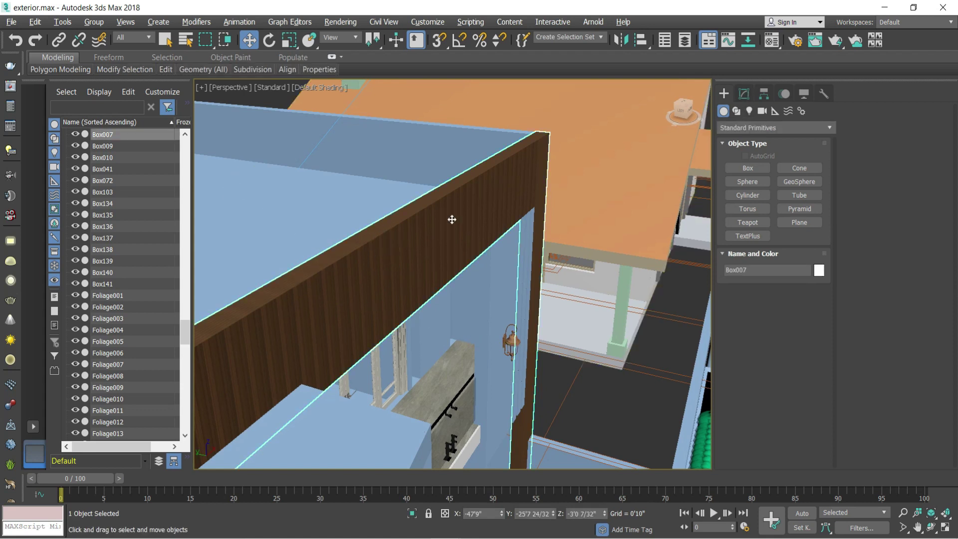
click(744, 94)
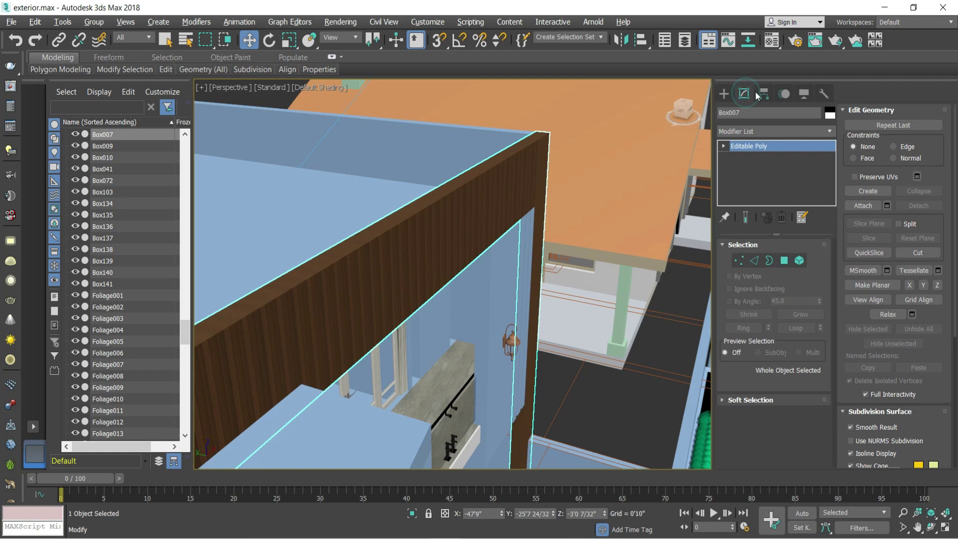
click(749, 130)
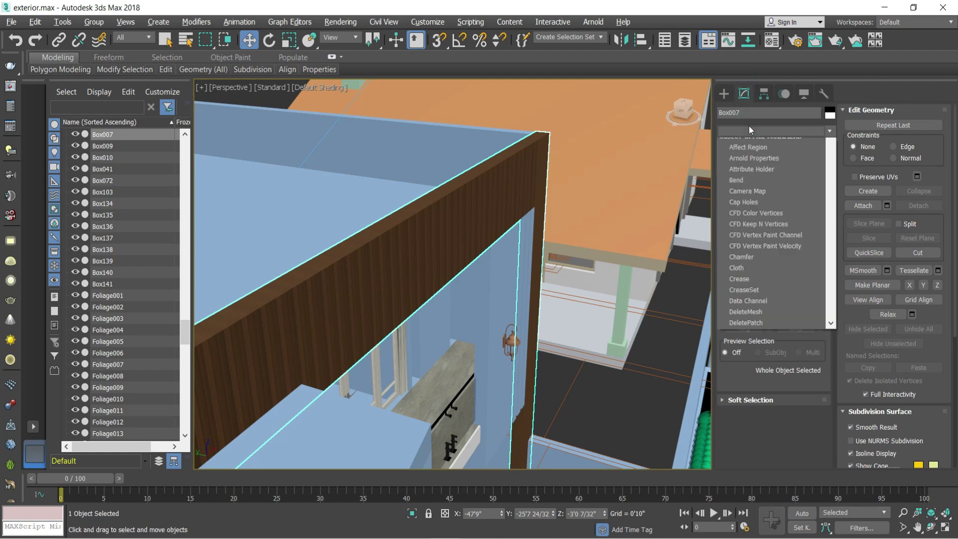
text(uvw)
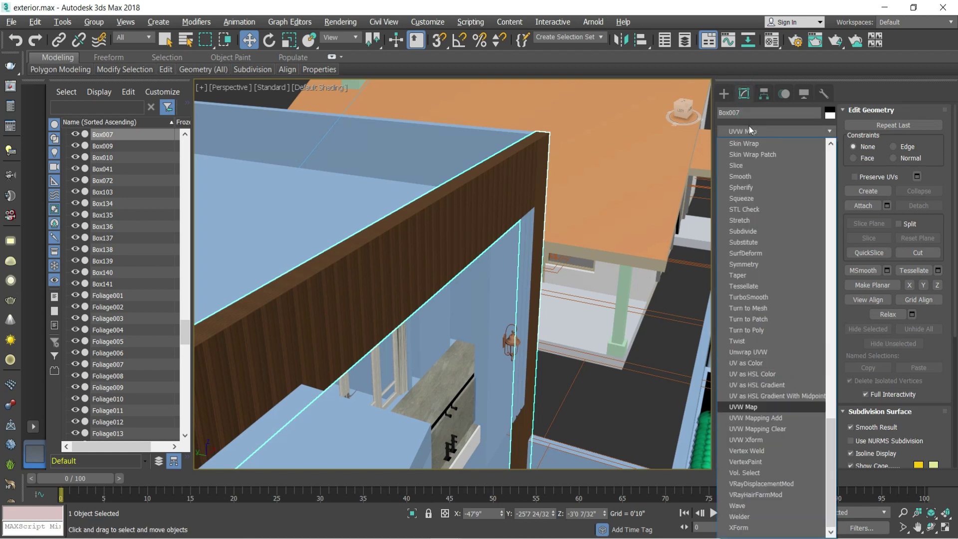
key(Return)
Set the wooden frame's UVW mapping type to Box and check the planks on its front and side faces
scroll(526, 174, down, 5)
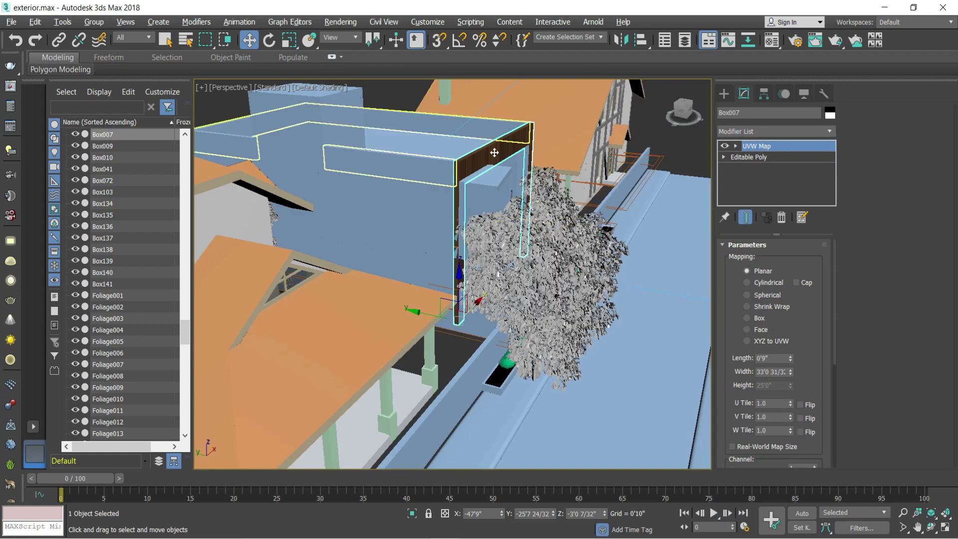
scroll(449, 193, up, 5)
scroll(389, 210, up, 3)
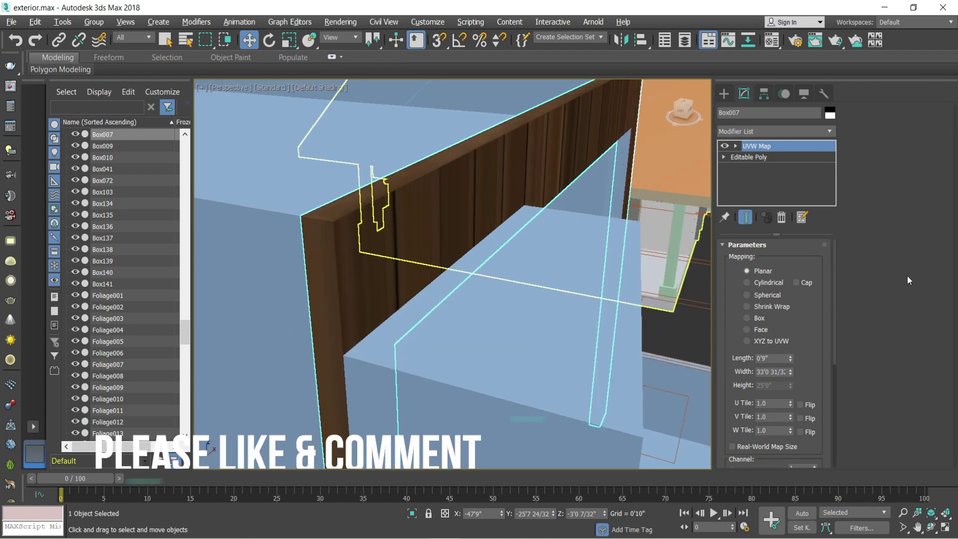
click(747, 318)
scroll(334, 274, down, 3)
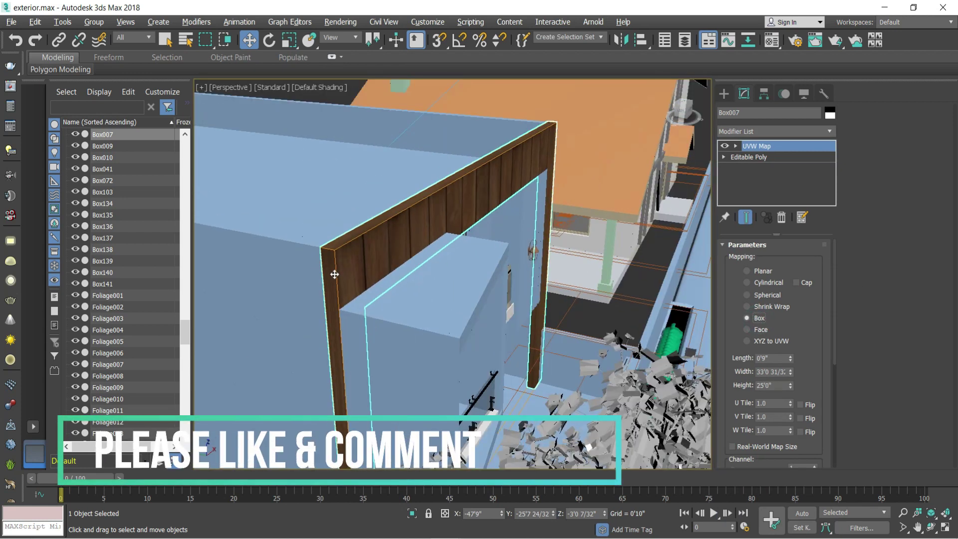
scroll(334, 275, down, 2)
scroll(383, 240, up, 5)
scroll(468, 256, down, 2)
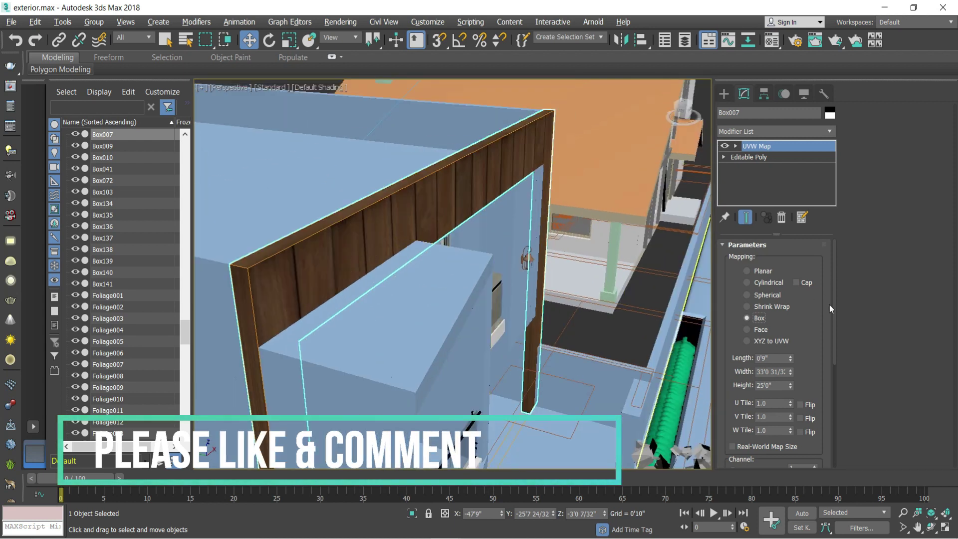
Reduce the frame's UVW mapping size to a length of about 0'5 21/32" and a width of about 13'9" for narrower planks
drag(791, 362, 792, 403)
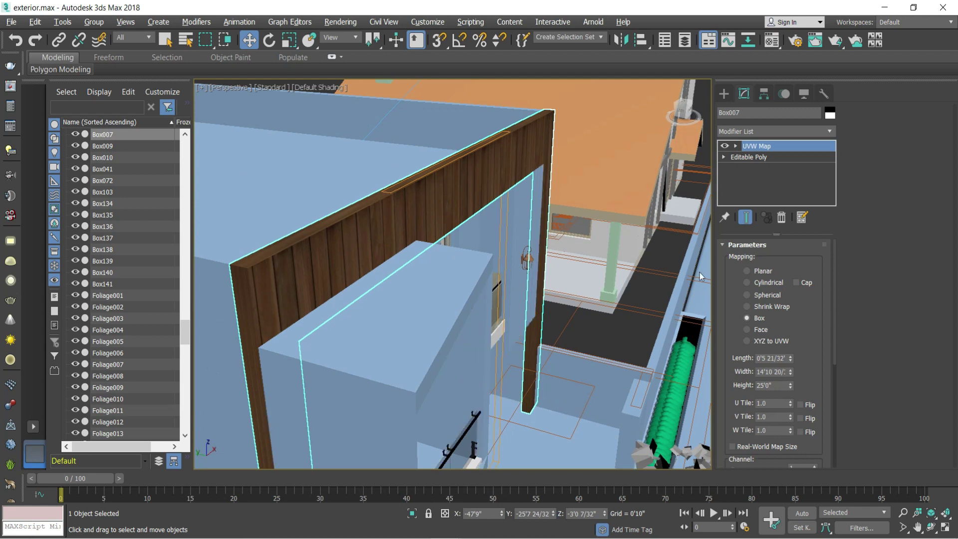
mouse_move(790, 373)
mouse_down()
mouse_move(748, 207)
mouse_move(784, 367)
mouse_up()
scroll(388, 157, down, 4)
scroll(391, 159, up, 6)
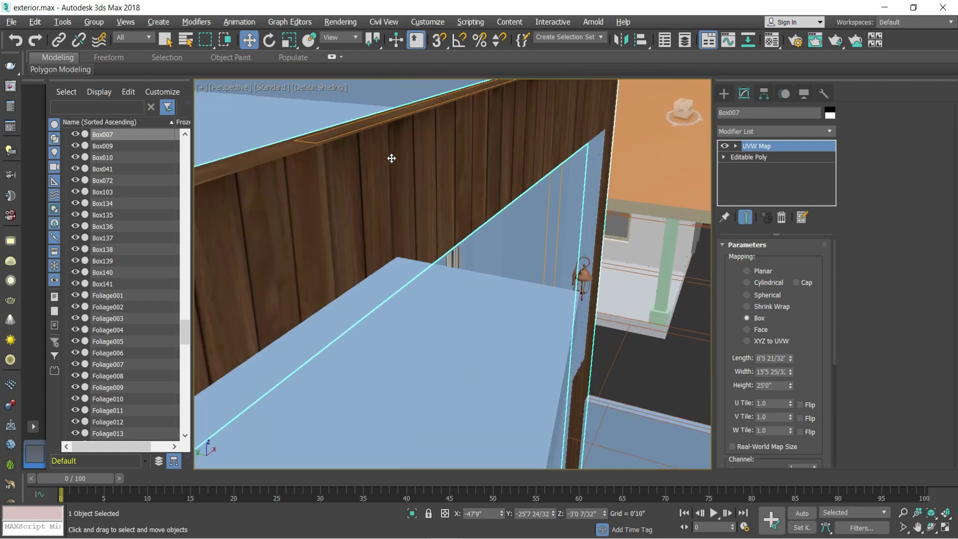
scroll(432, 195, down, 1)
drag(794, 376, 793, 381)
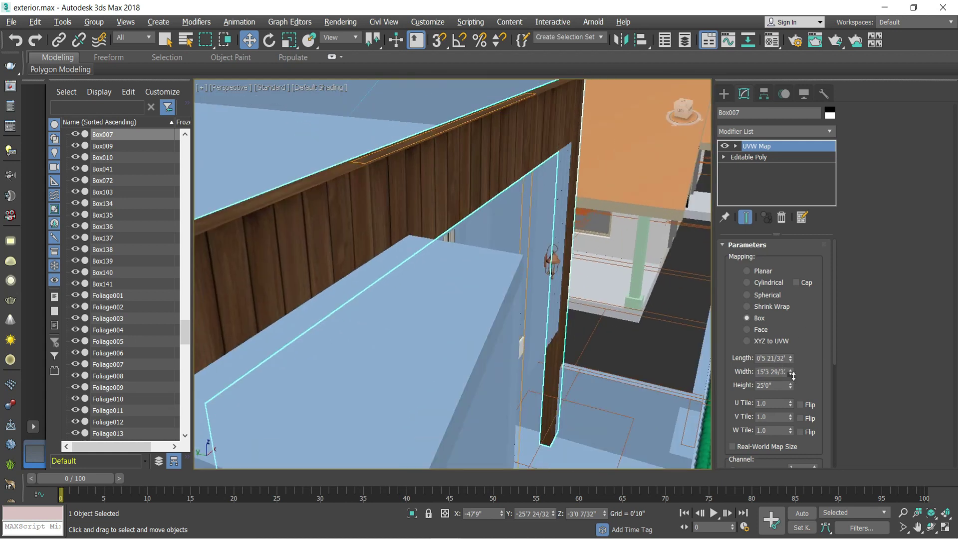
scroll(502, 222, down, 2)
scroll(423, 225, up, 5)
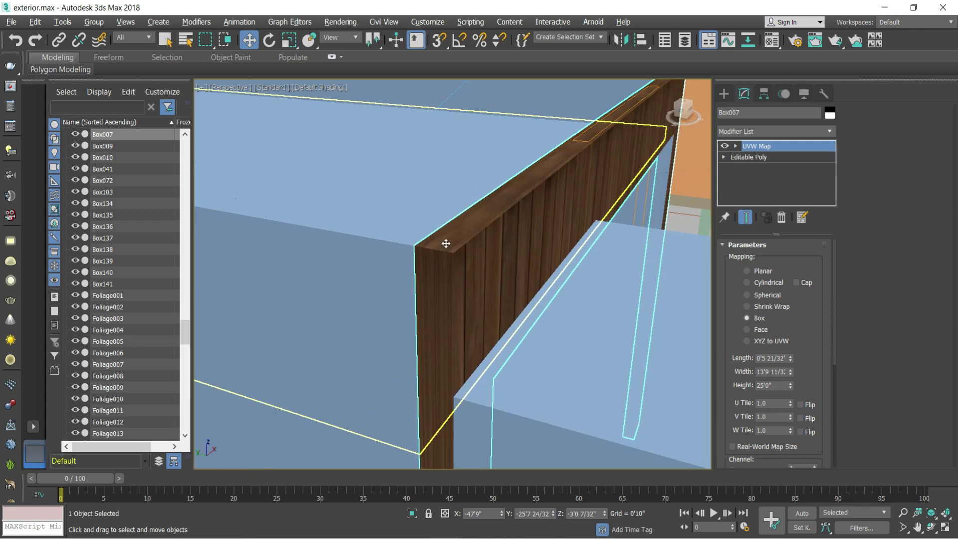
Reduce the wooden frame's UVW mapping height to 10'0" and check the planks along its beam and posts
drag(790, 388, 803, 417)
scroll(376, 171, down, 5)
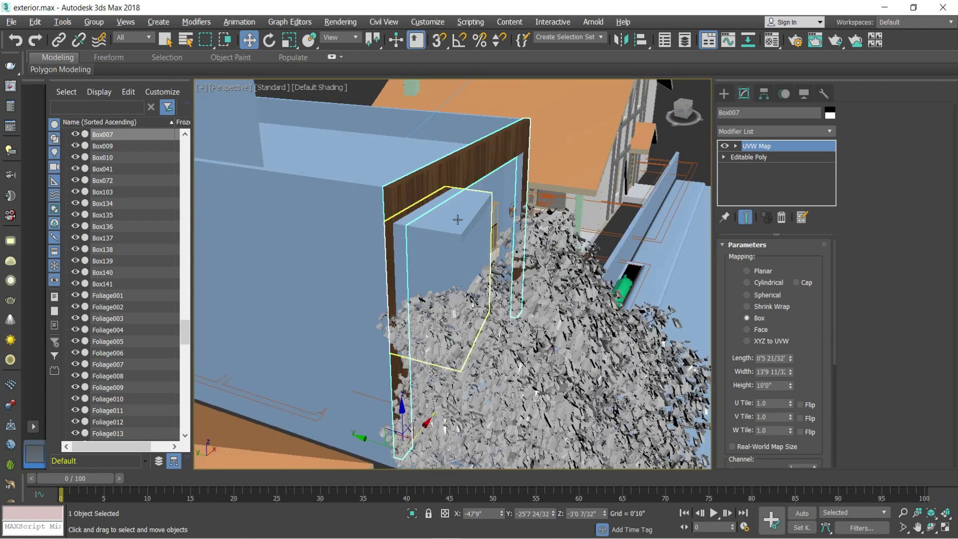
scroll(498, 200, up, 3)
scroll(416, 135, down, 3)
scroll(487, 174, up, 5)
scroll(538, 160, up, 3)
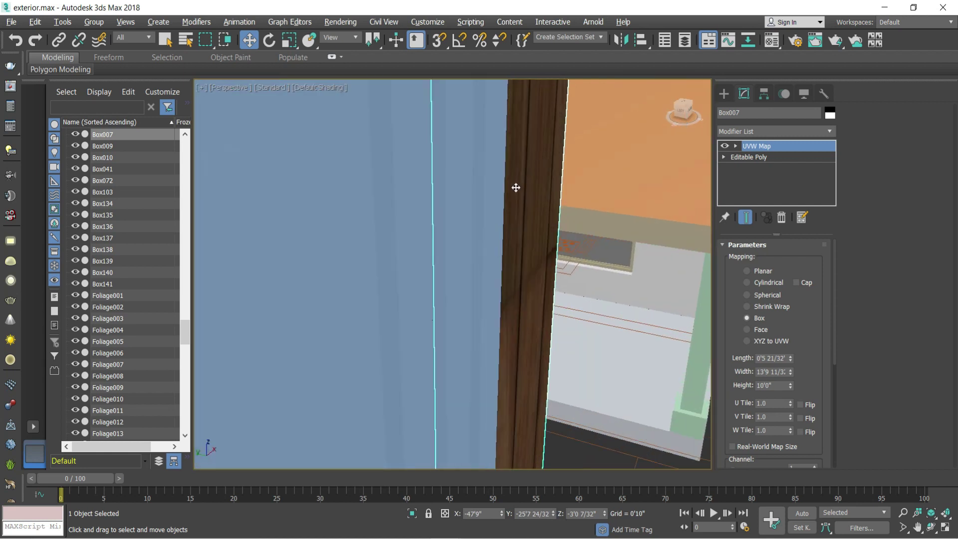
scroll(473, 179, down, 2)
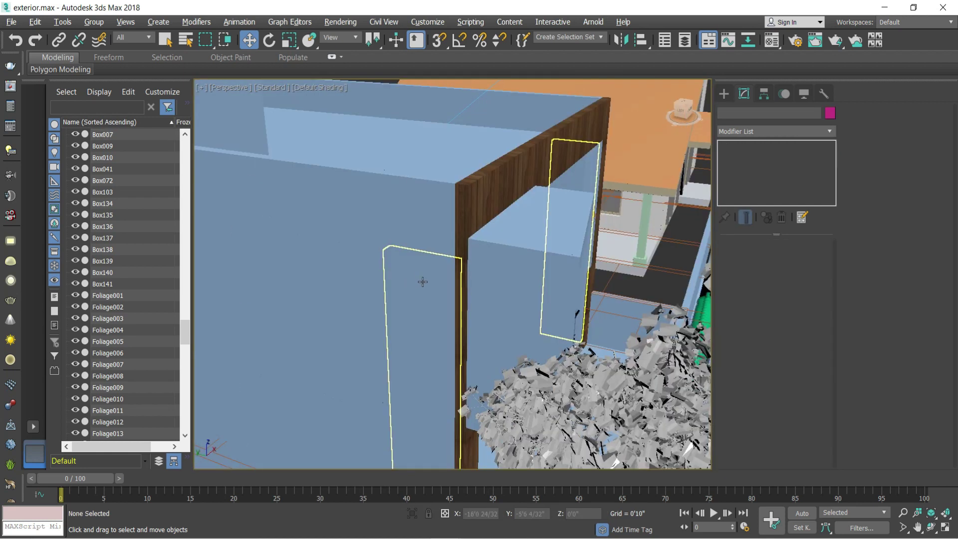
scroll(423, 280, down, 4)
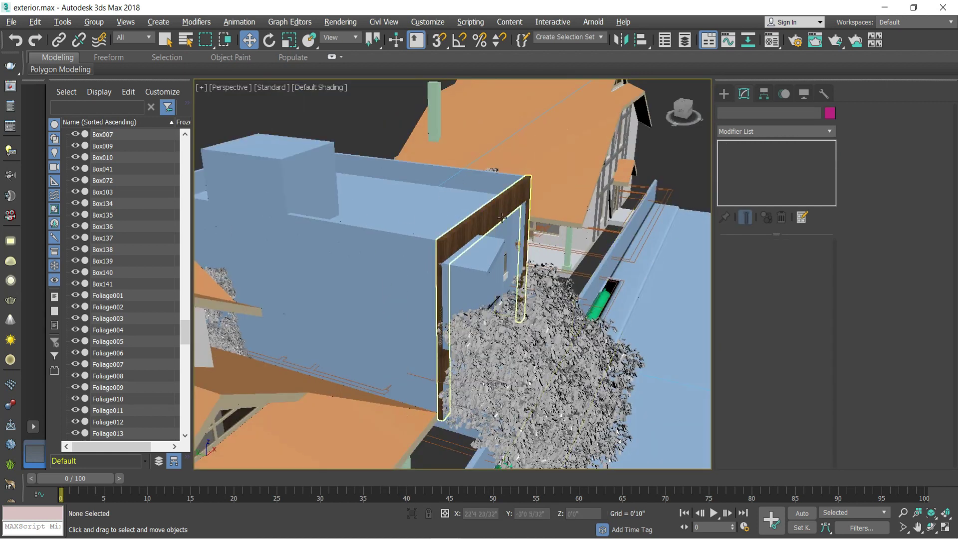
scroll(502, 217, down, 4)
scroll(501, 251, up, 2)
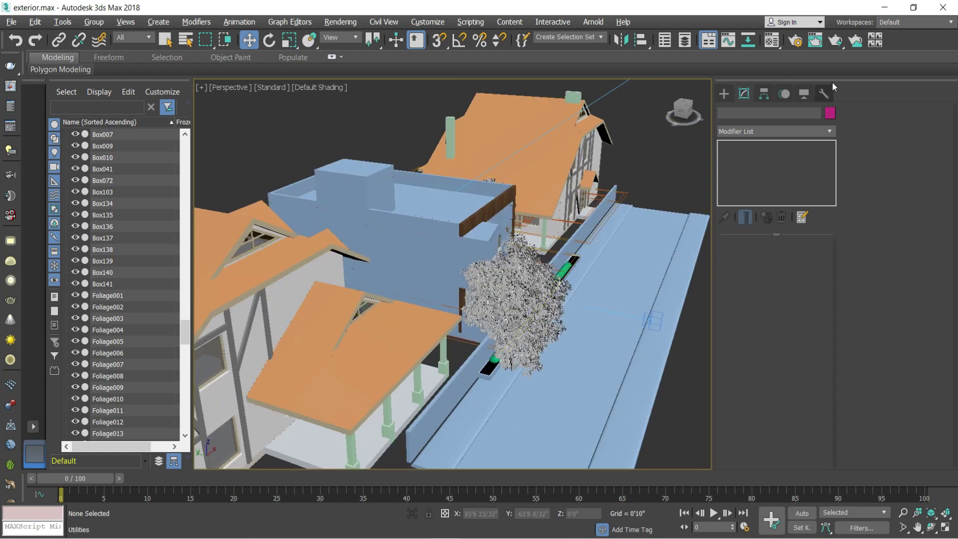
Open the Material Editor with Material #2 active and bring the slatted openings of the front boundary wall into close view
click(772, 41)
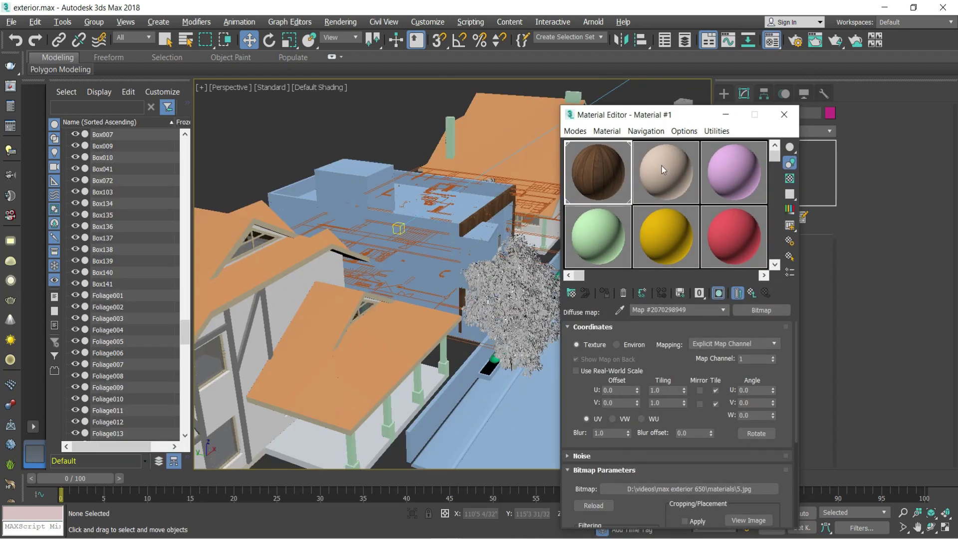
click(662, 167)
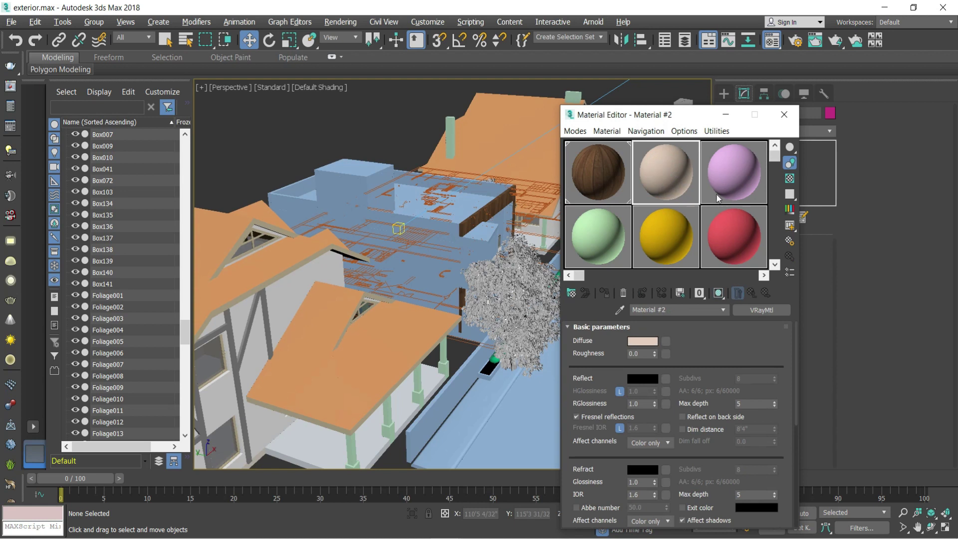
scroll(307, 235, down, 3)
scroll(307, 235, up, 5)
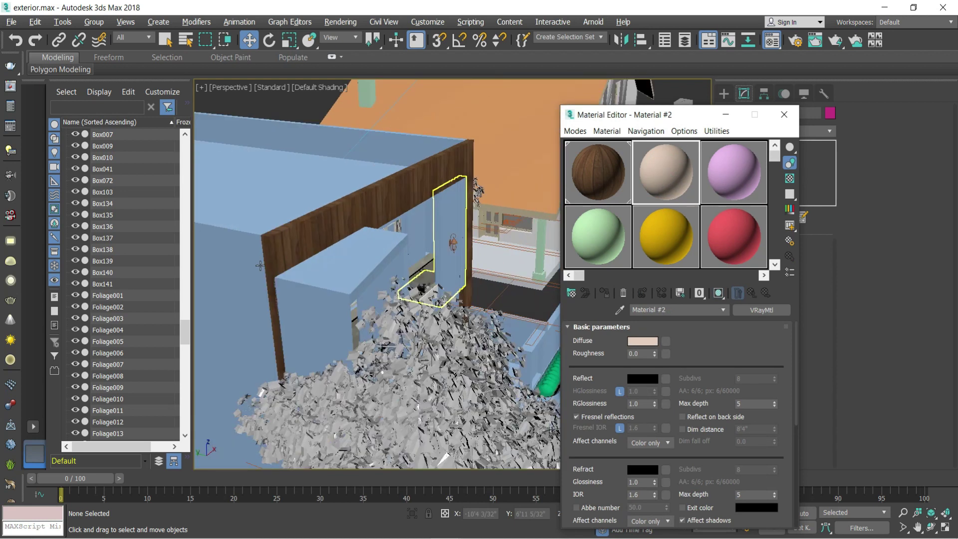
scroll(307, 236, down, 3)
drag(596, 120, 656, 105)
scroll(273, 243, up, 3)
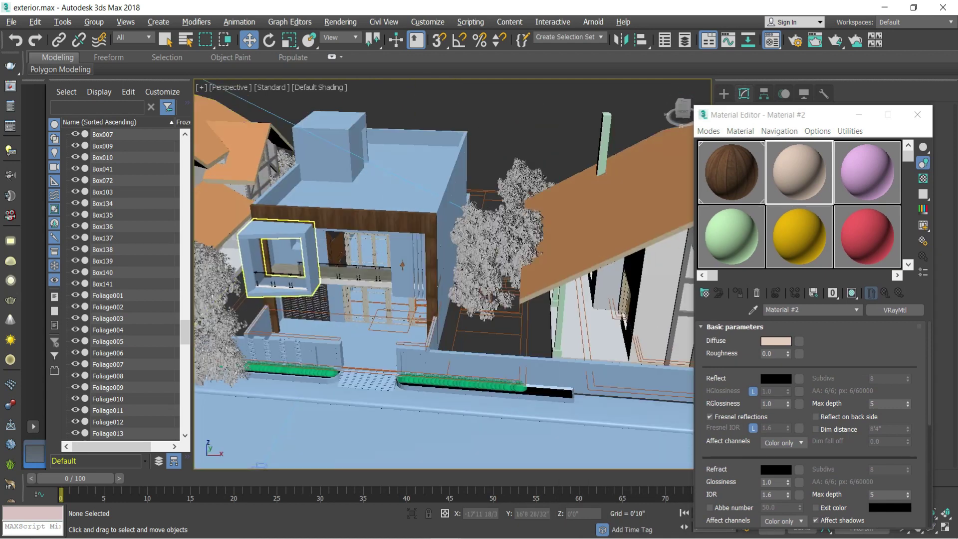
scroll(488, 239, down, 3)
scroll(345, 296, up, 5)
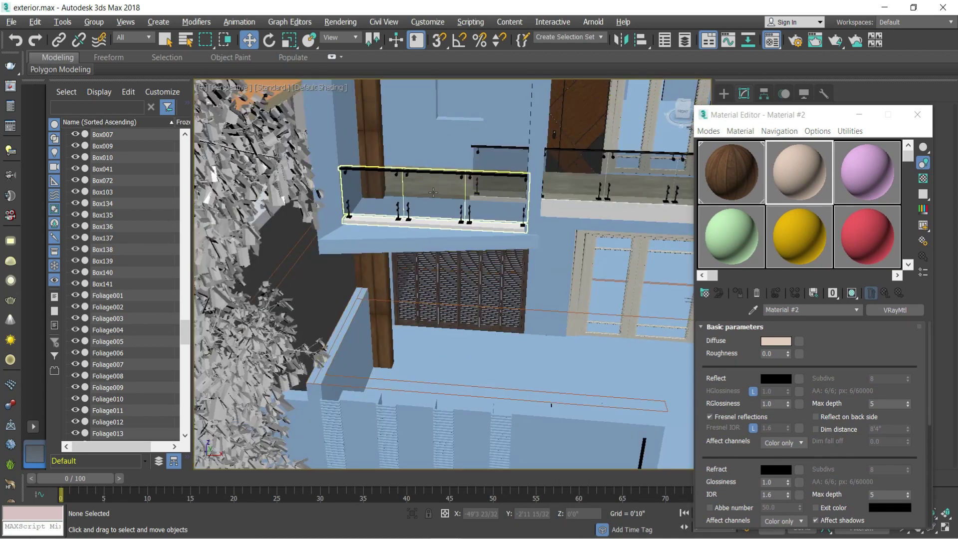
scroll(493, 211, down, 4)
scroll(492, 280, up, 6)
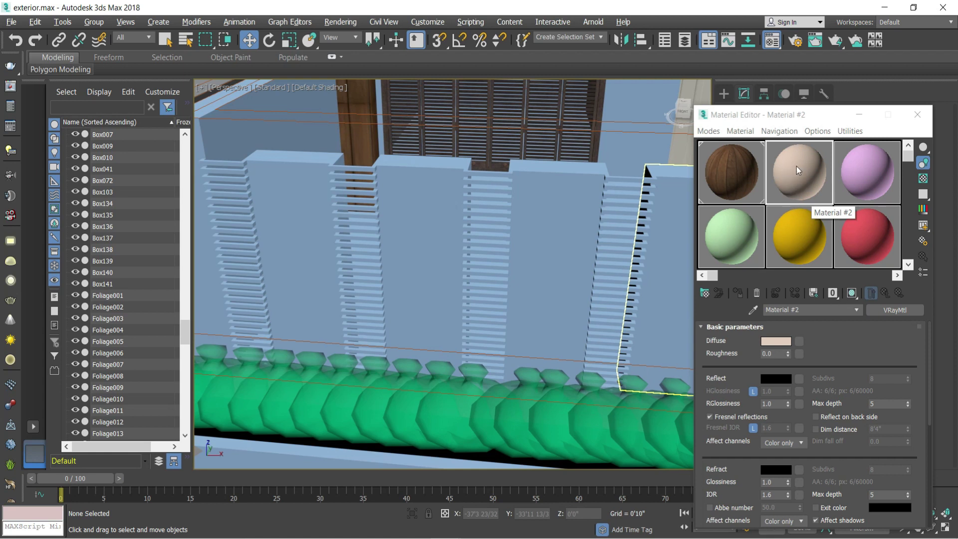
Set Material #2's diffuse colour to black and give its sample a checkered background
click(774, 341)
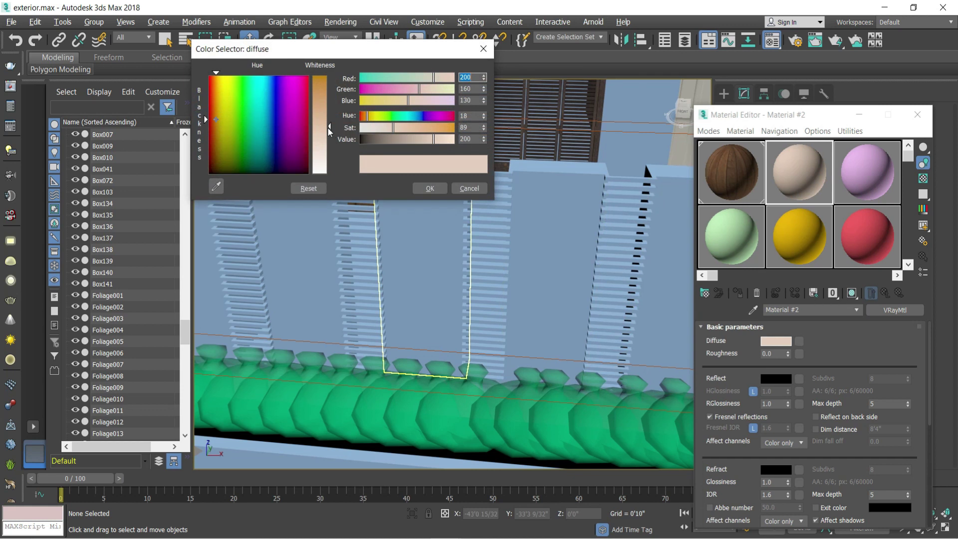
drag(329, 133, 330, 173)
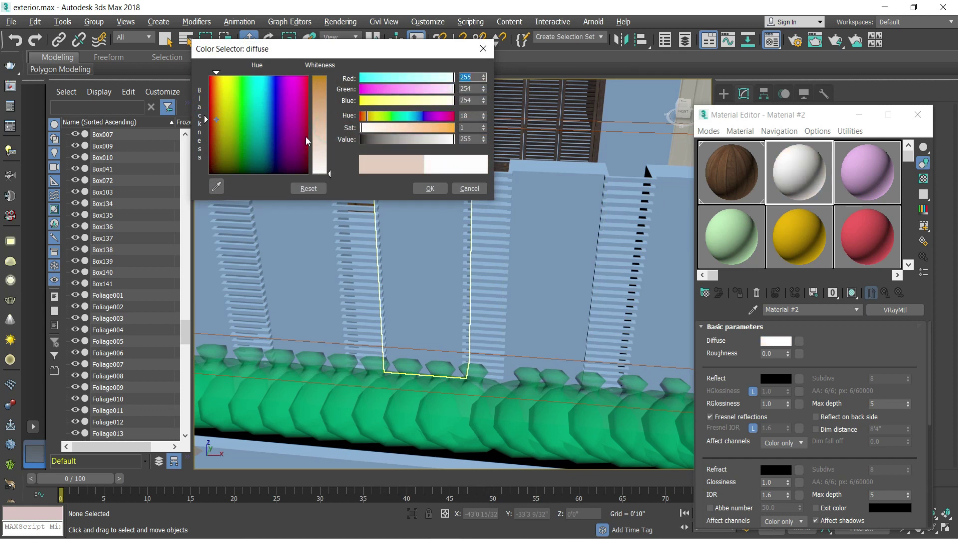
drag(328, 176, 330, 180)
drag(222, 171, 236, 175)
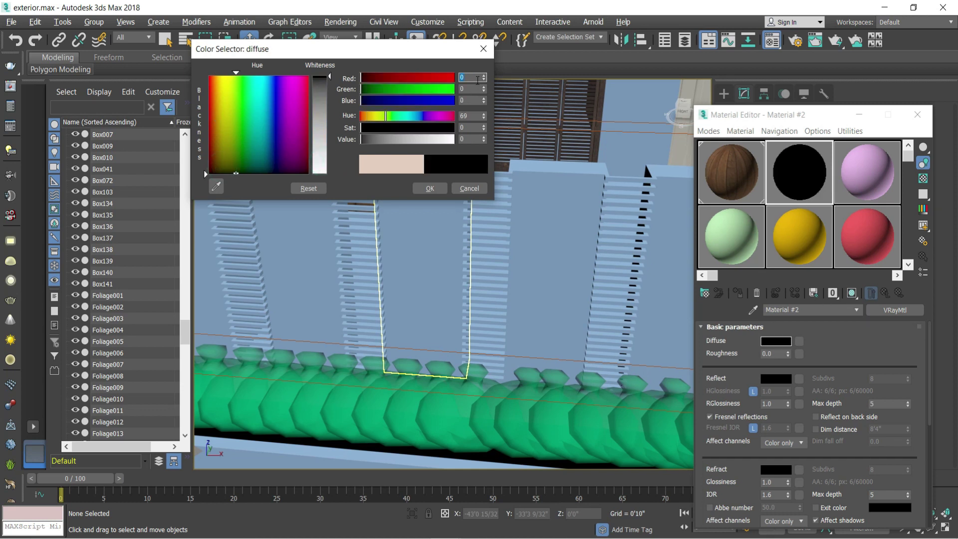
click(427, 188)
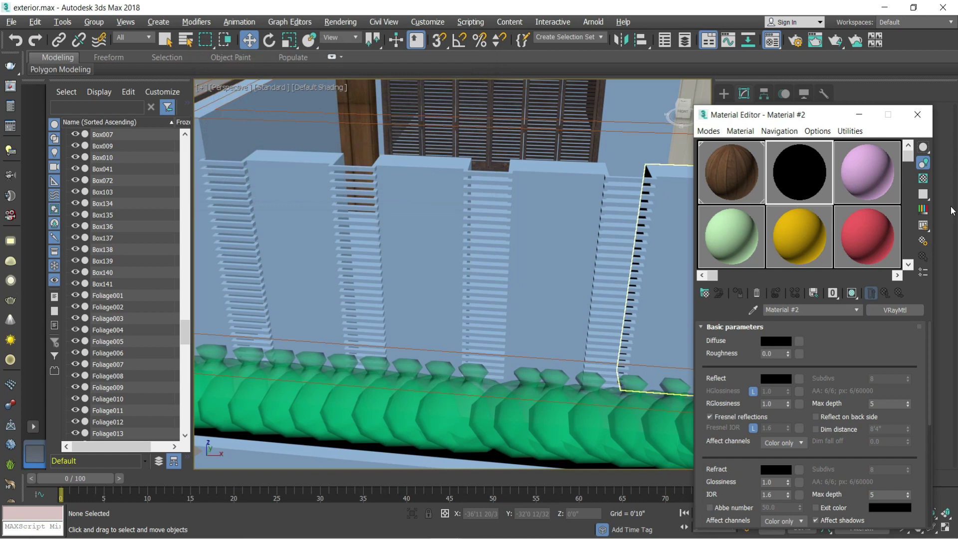
click(923, 178)
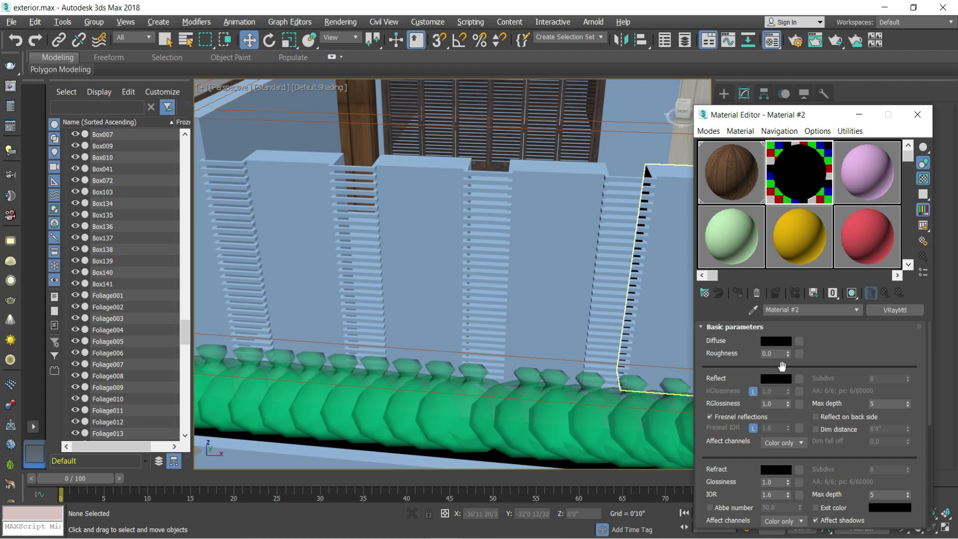
Set Material #2's reflection colour to a near-white grey using 228 for its RGB values
click(776, 378)
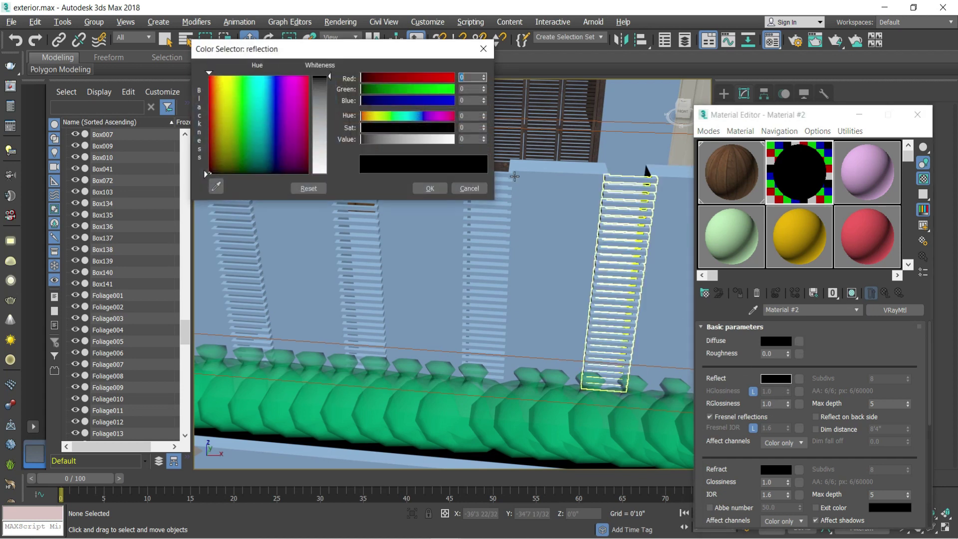
text(228)
key(Tab)
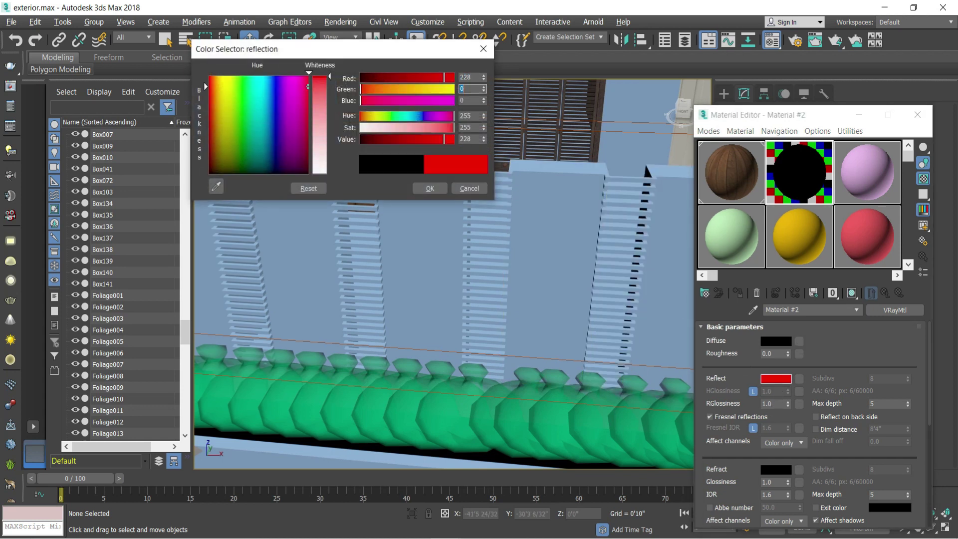
key(Tab)
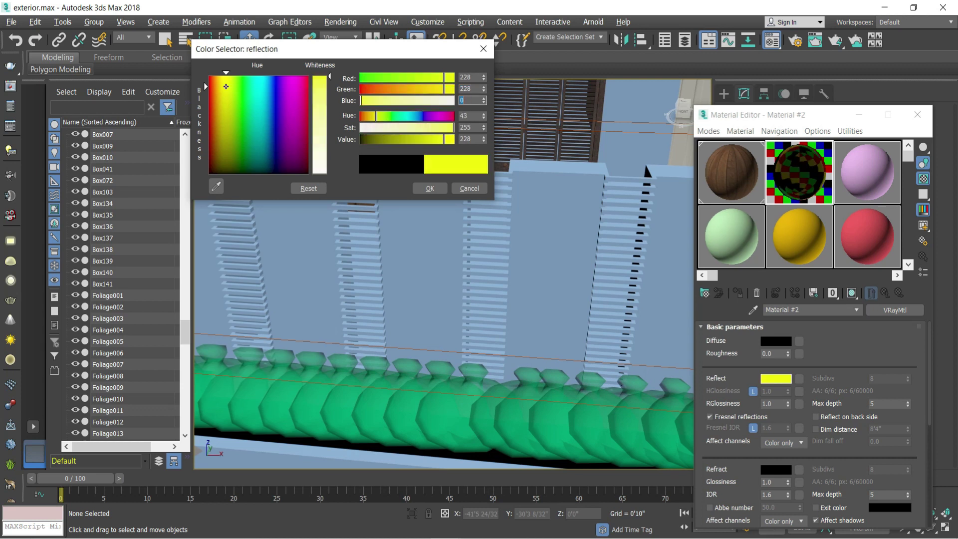
click(430, 188)
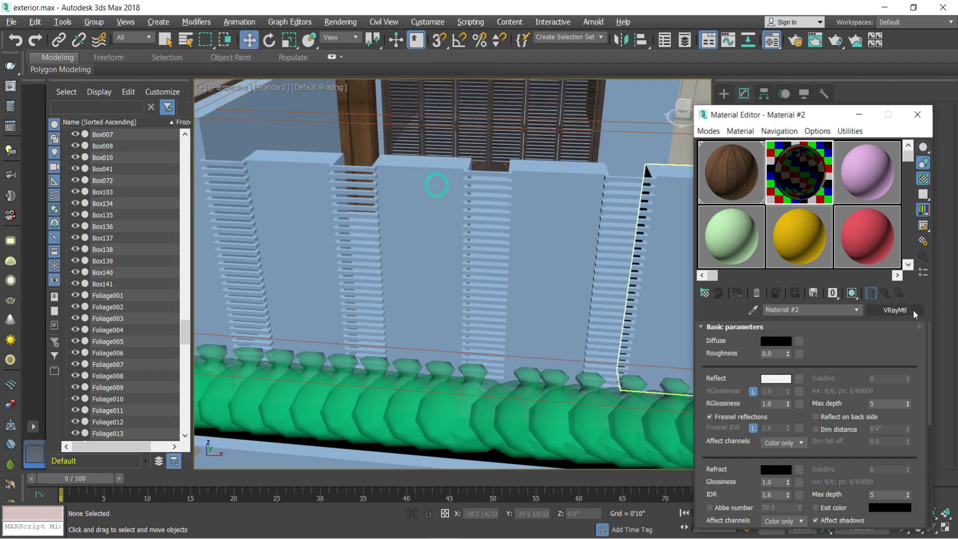
Set Material #2's reflection glossiness to 0.7, try a Fresnel IOR of 20, and lock the Fresnel IOR again
scroll(889, 330, down, 2)
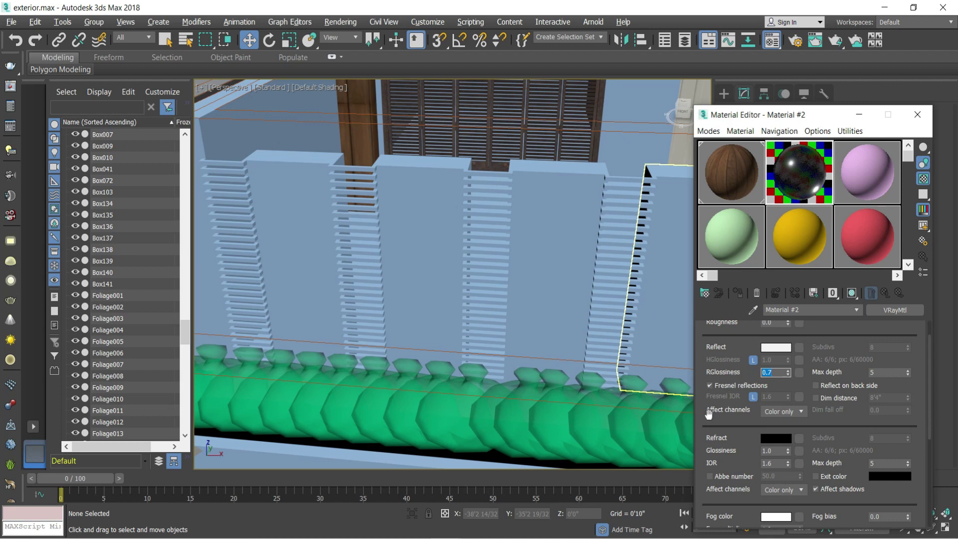
click(753, 397)
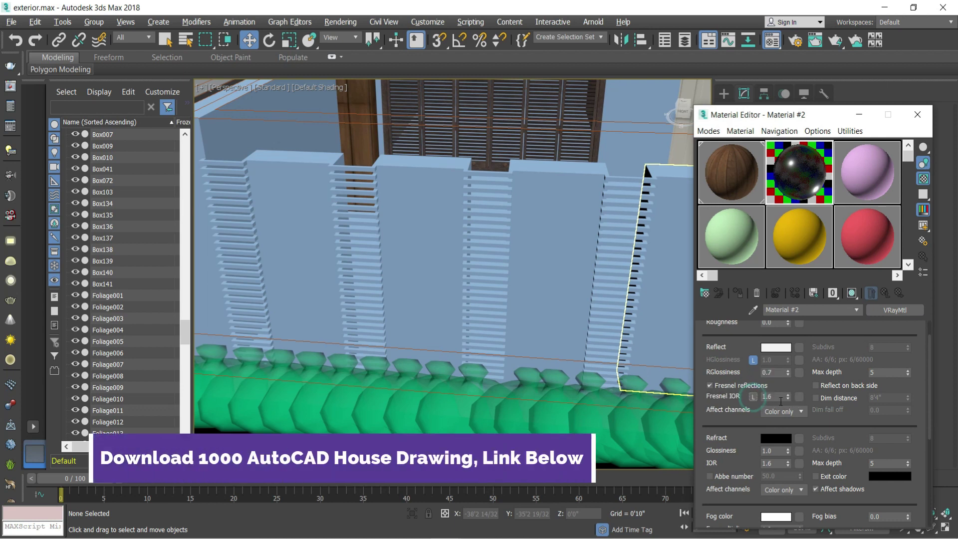
click(769, 397)
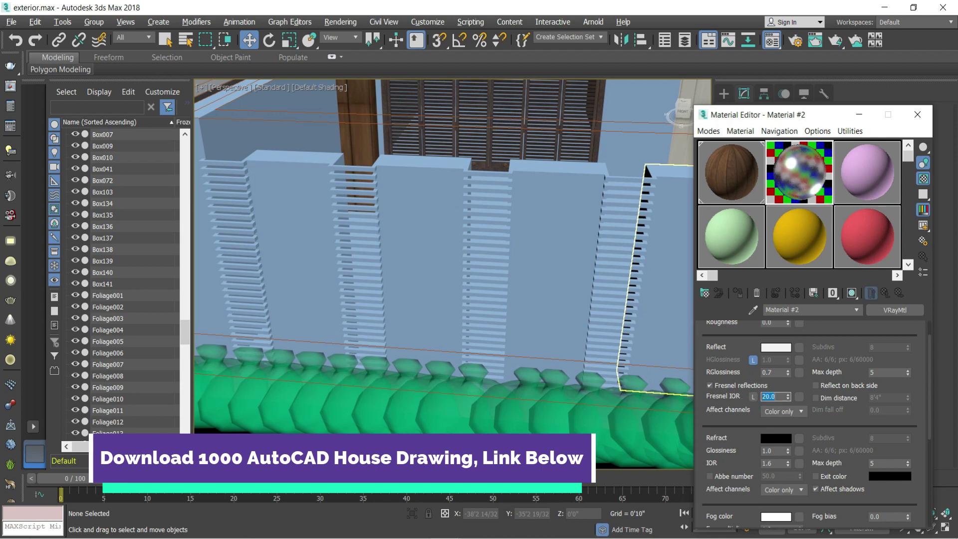
click(754, 396)
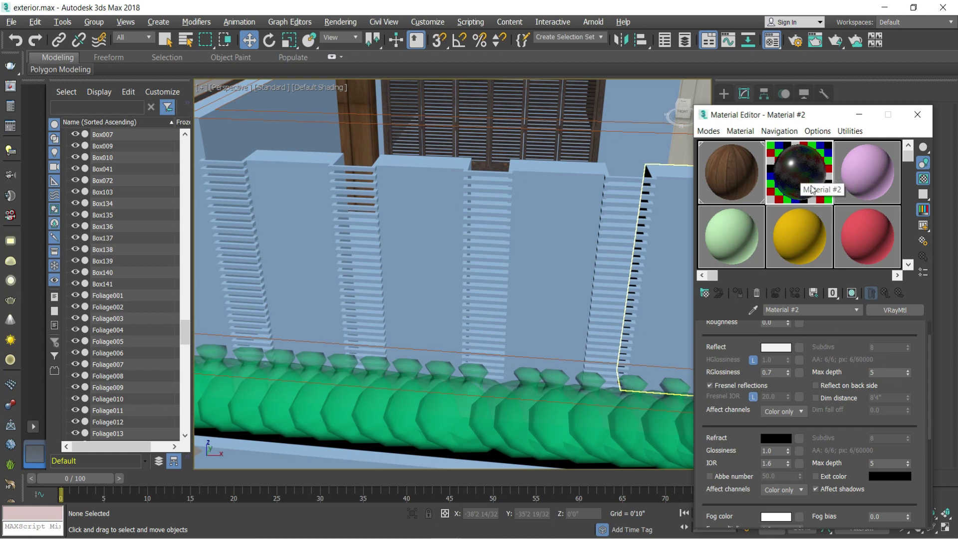
Assign Material #2 to the slat group ms003 in the front boundary wall and show it shaded in the viewport
scroll(638, 178, up, 3)
click(638, 178)
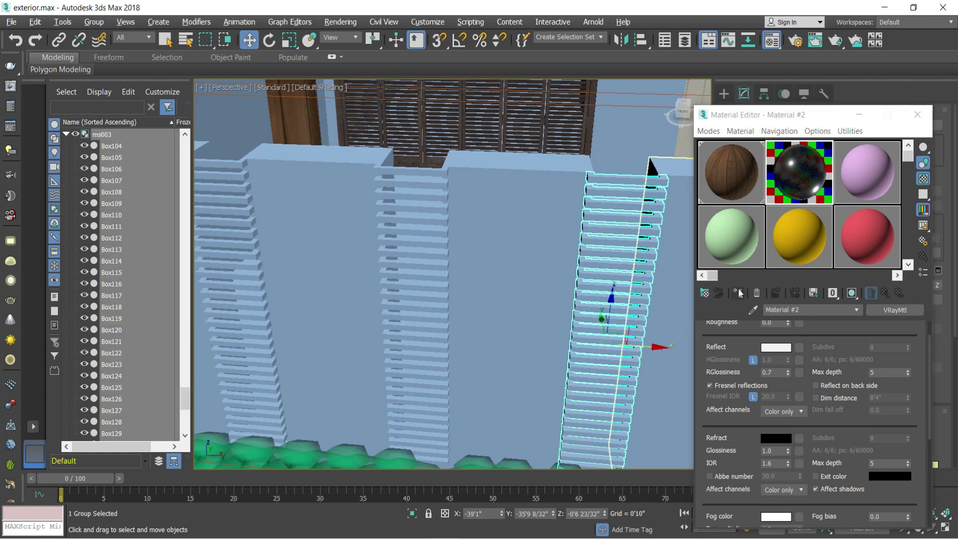
click(738, 293)
click(851, 293)
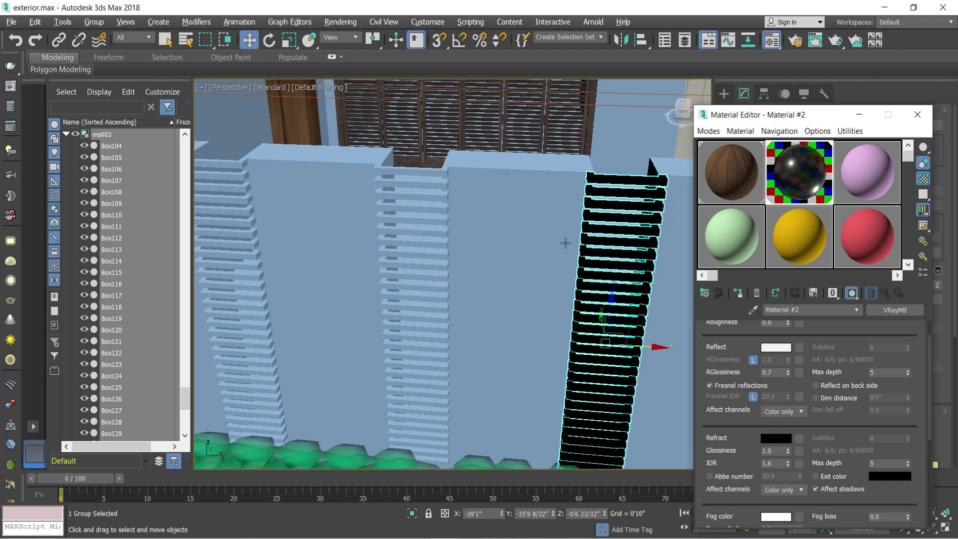
Lighten Material #2's diffuse colour to a dark grey of RGB 28, 28, 28
scroll(594, 214, down, 3)
scroll(478, 197, up, 3)
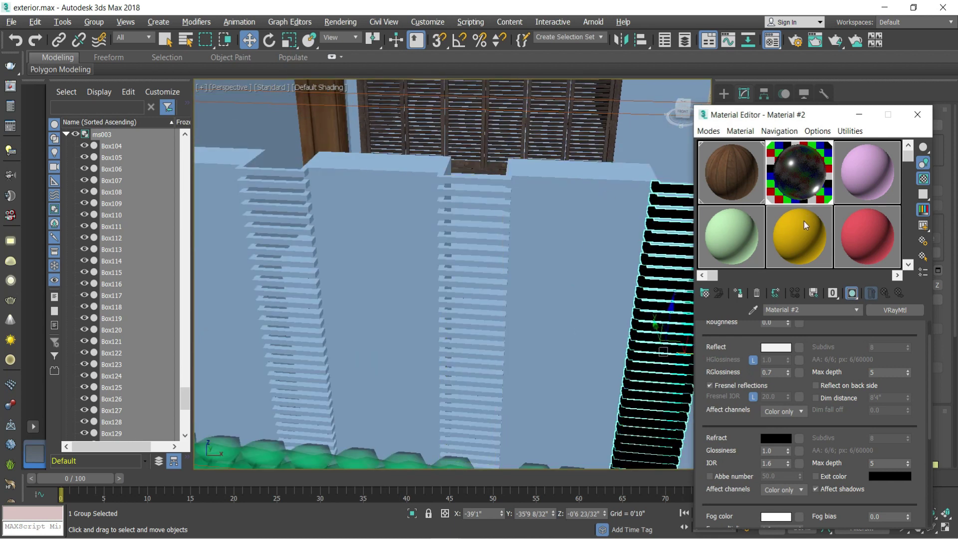
scroll(850, 351, up, 2)
click(776, 340)
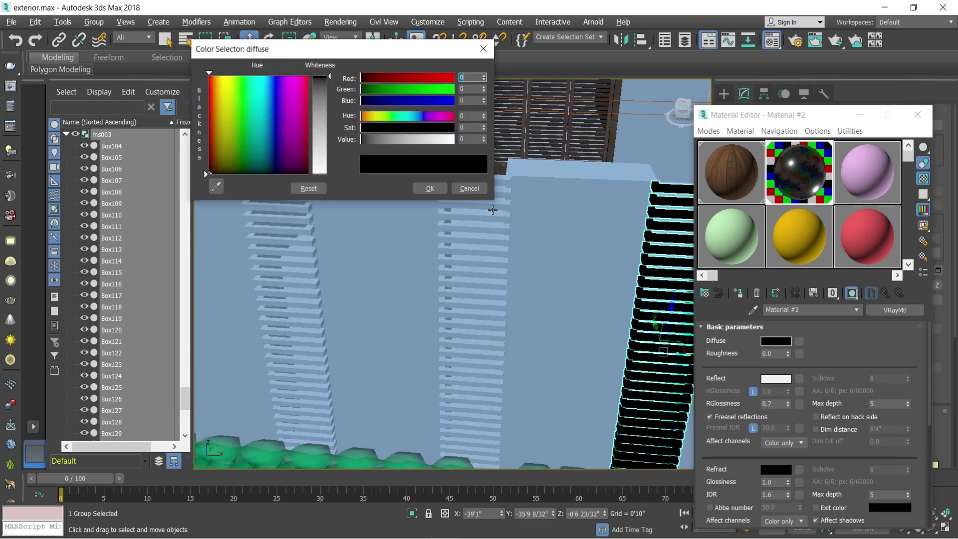
drag(328, 77, 328, 88)
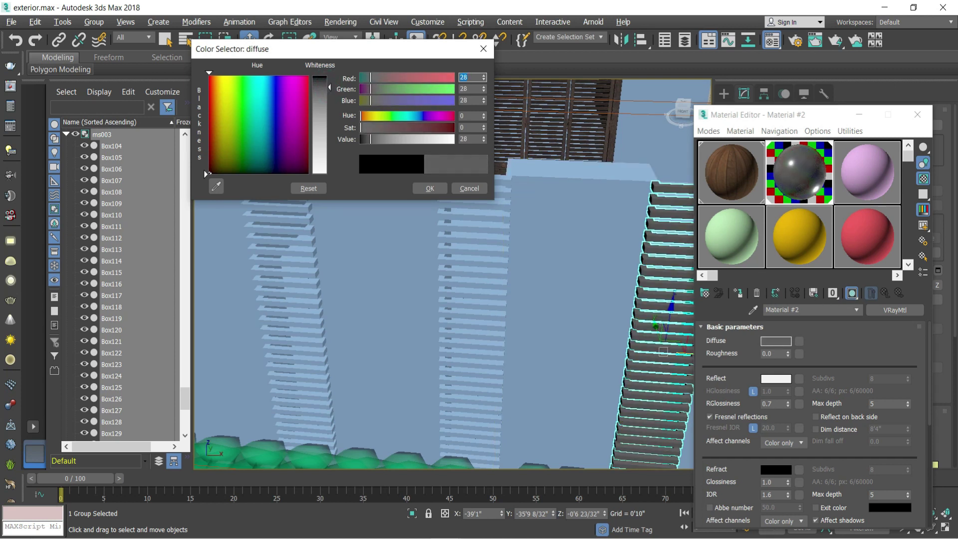
click(430, 188)
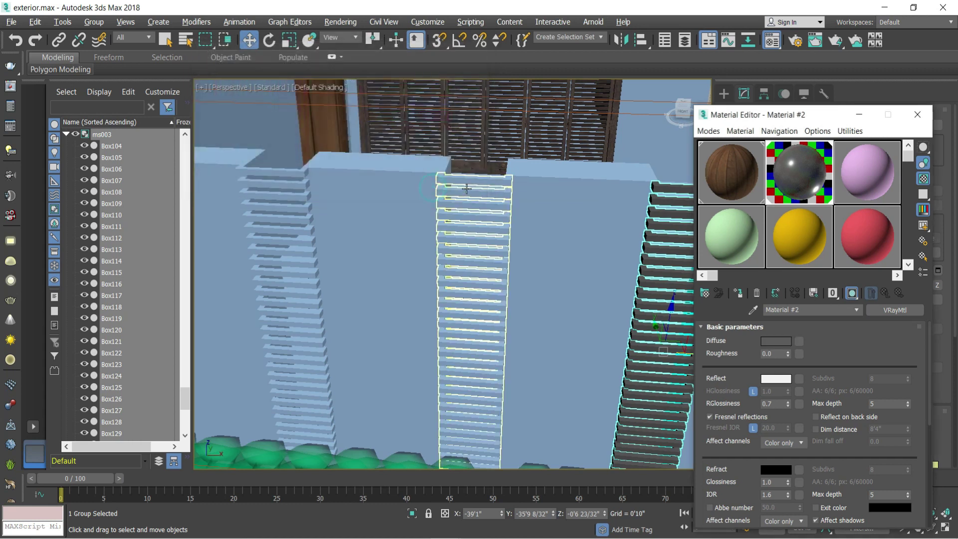
Assign Material #2 to the three remaining slat groups of the front boundary wall, ms002, ms001 and ms, and clear the selection
click(466, 188)
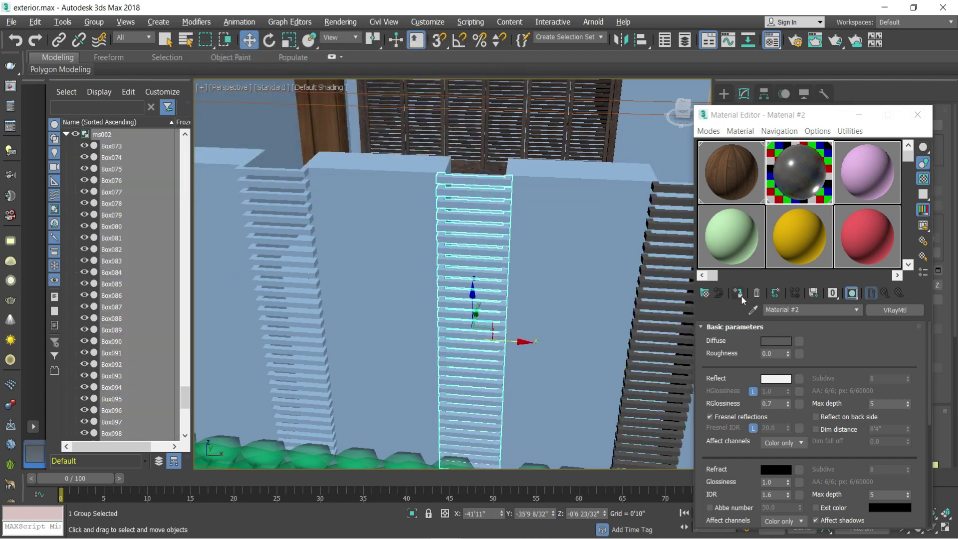
click(739, 294)
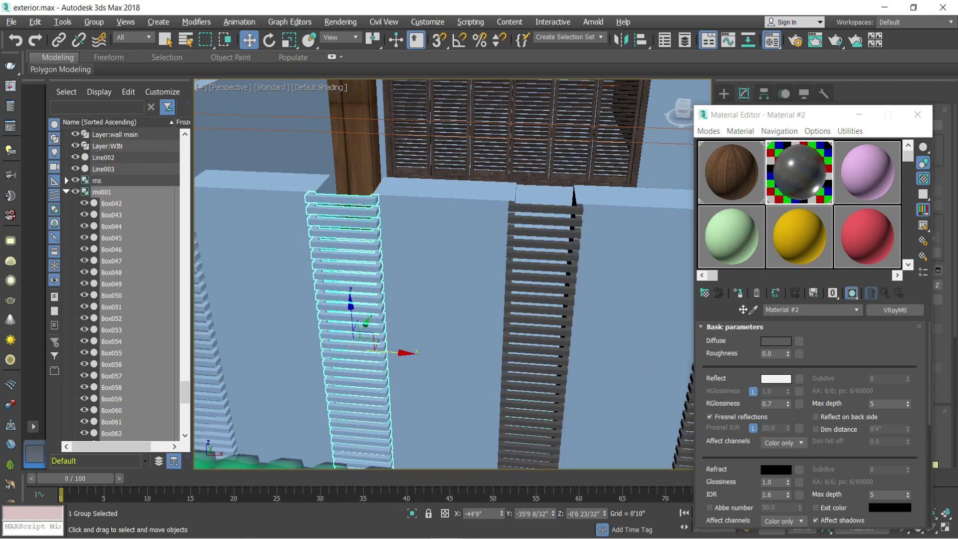
click(738, 293)
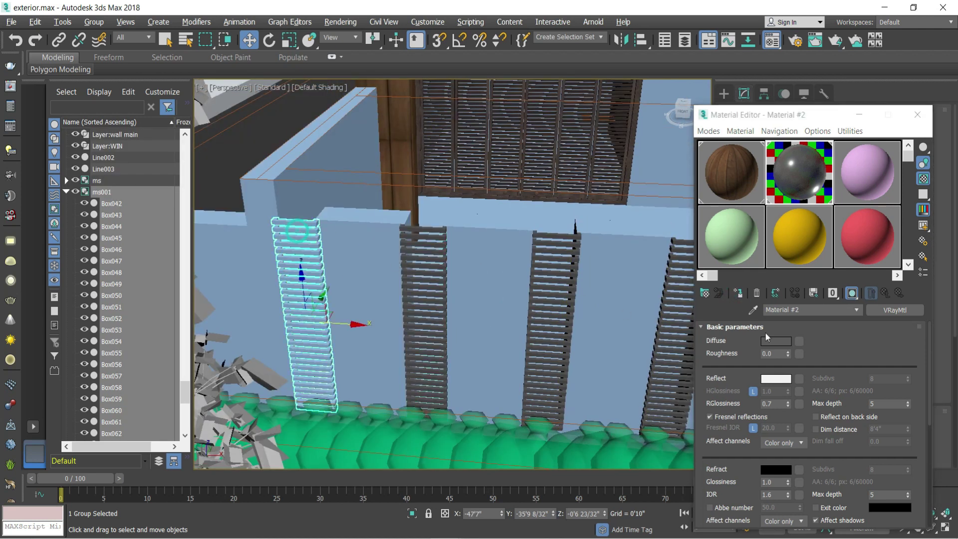
click(739, 294)
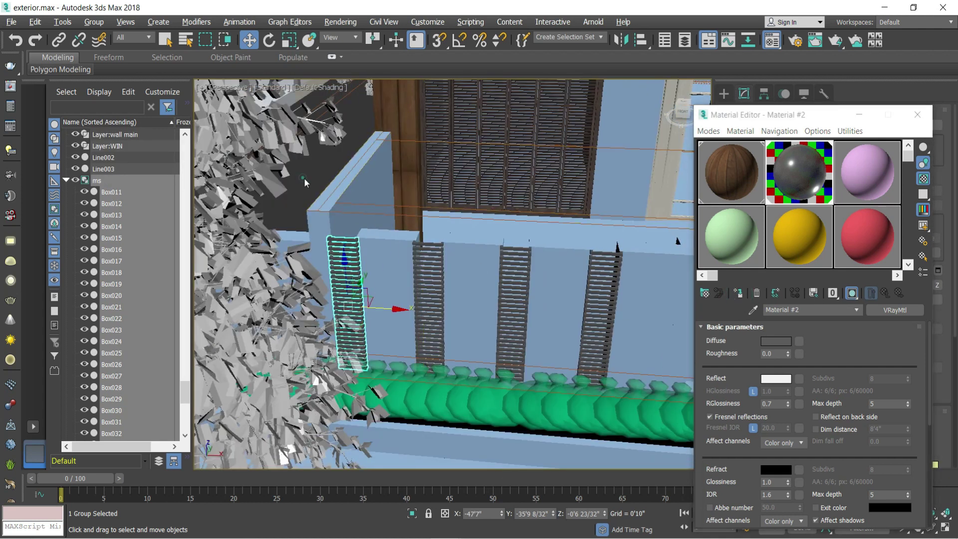
right_click(343, 259)
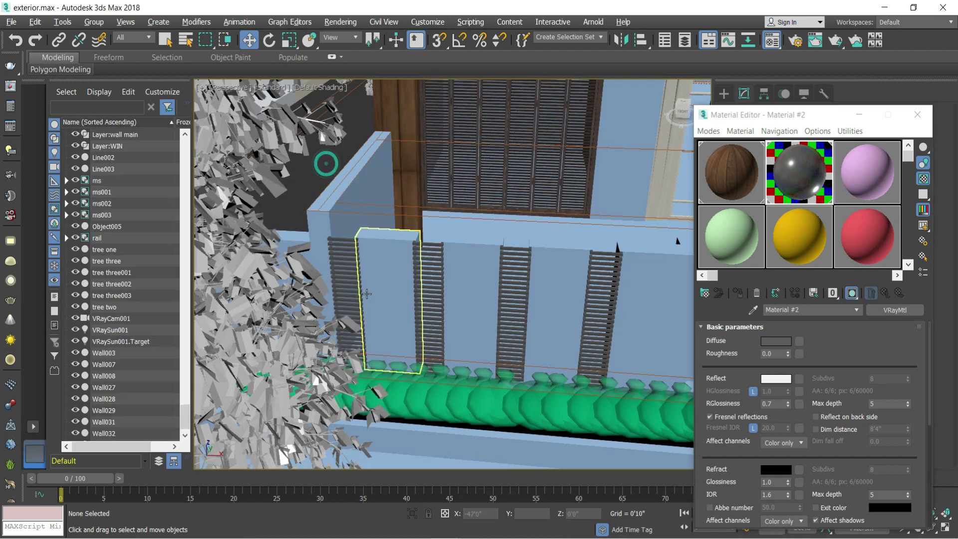
Isolate the leftmost slat group of the front boundary wall by hiding all other objects, and ungroup it
scroll(367, 294, down, 8)
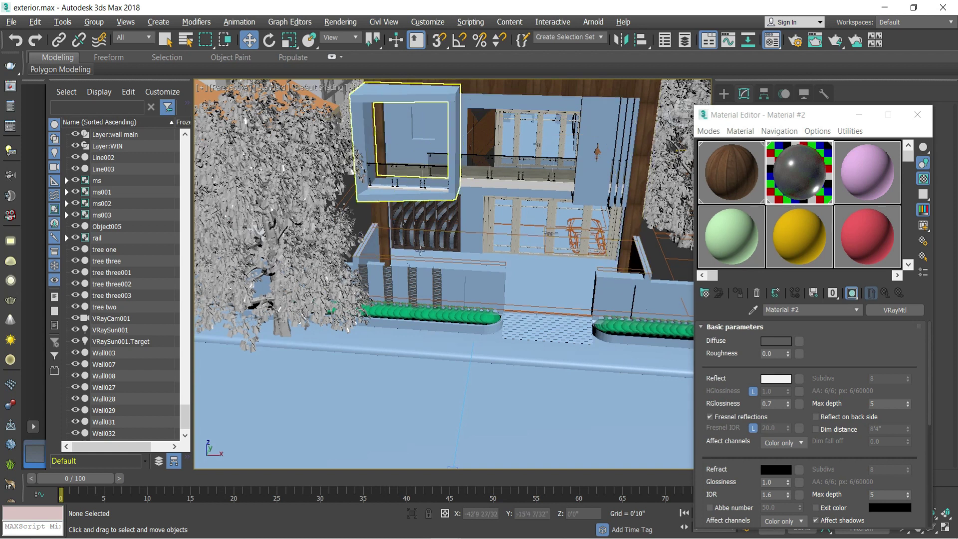
scroll(421, 250, up, 10)
click(343, 252)
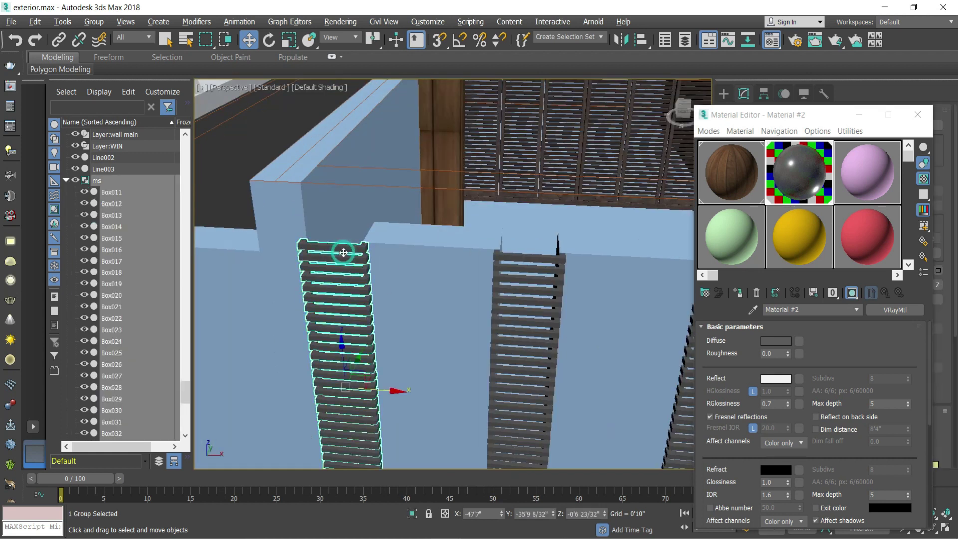
right_click(343, 252)
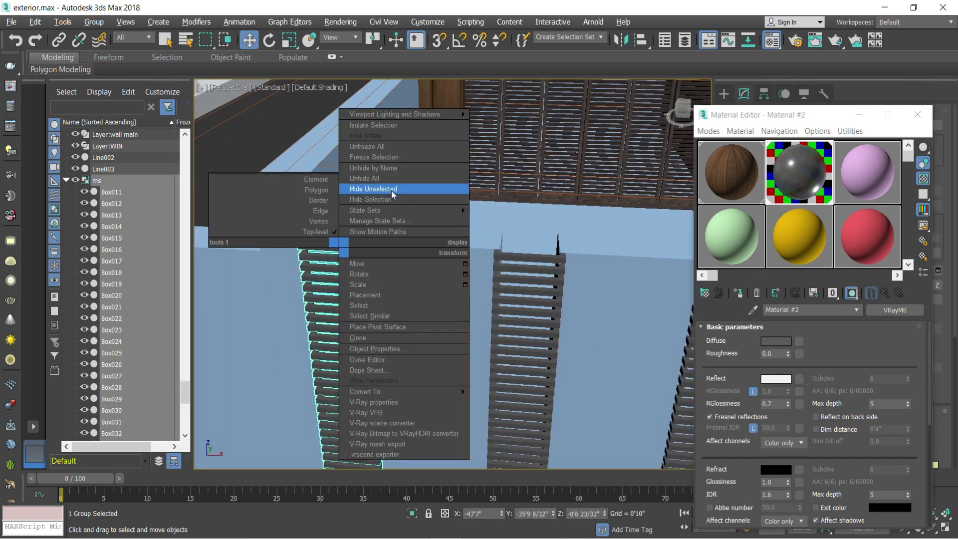
click(388, 188)
click(439, 214)
click(349, 247)
click(94, 22)
click(107, 58)
click(395, 156)
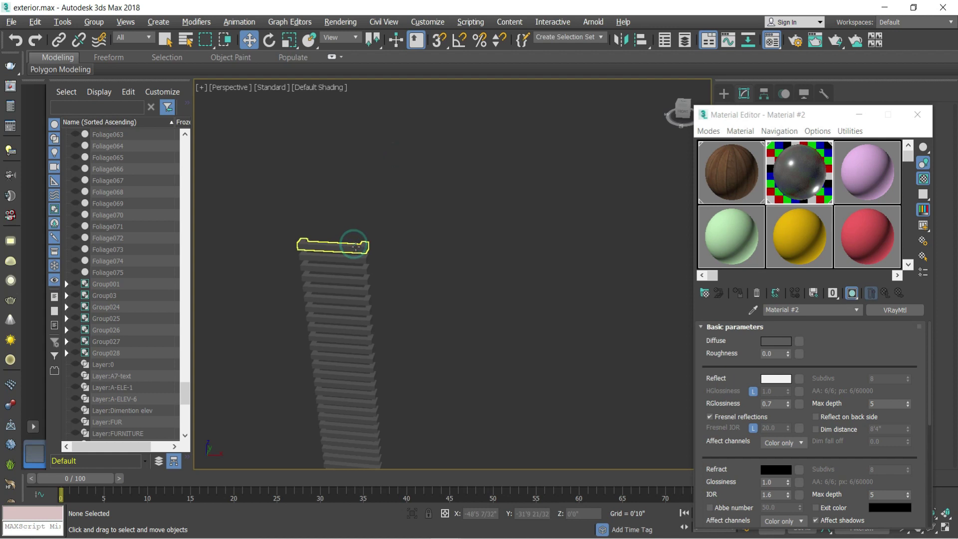
Make one independent copy of the topmost slat, placed beside the slat stack
click(356, 247)
shift+drag(356, 248, 543, 269)
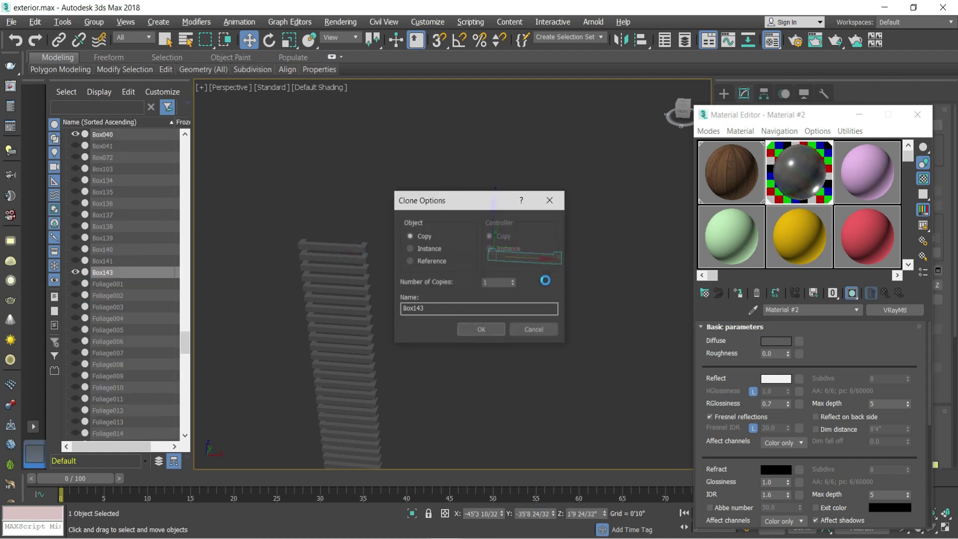
click(482, 331)
Group the original stack of slats again under the default group name, leaving the copied slat out
scroll(415, 239, down, 2)
drag(429, 468, 428, 467)
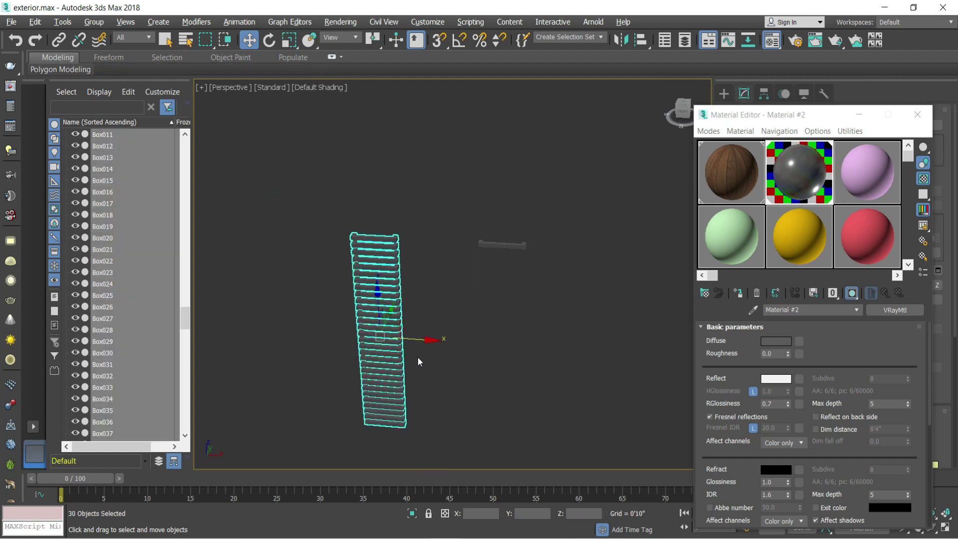
right_click(413, 326)
click(339, 204)
click(95, 22)
click(105, 40)
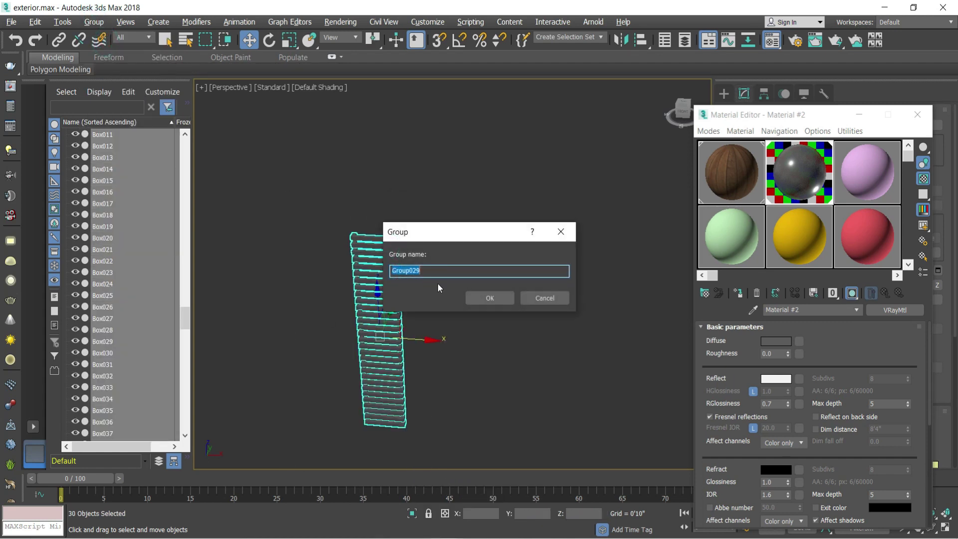
click(475, 298)
Unhide all objects and raise the copied slat about 1'3" so it stands clear of the boundary wall
click(520, 244)
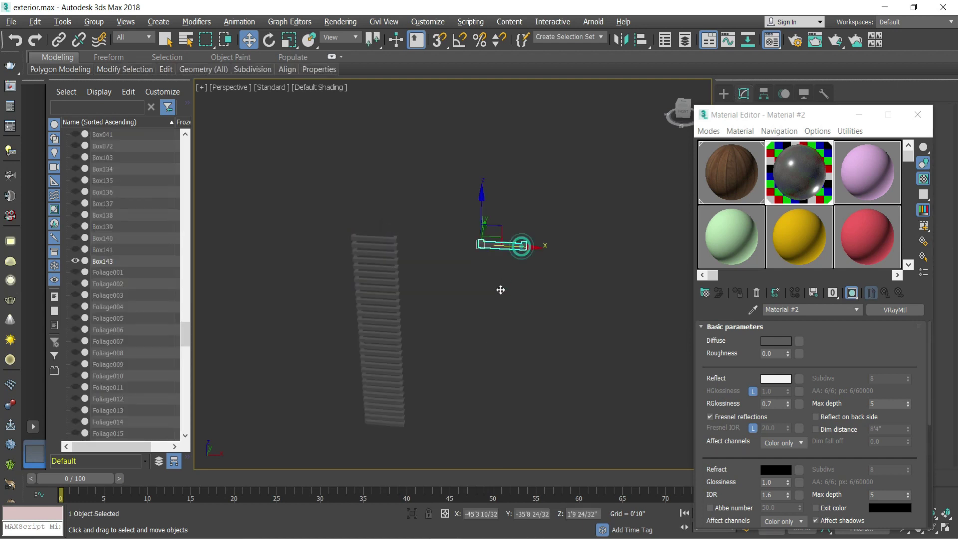
right_click(499, 290)
click(521, 217)
scroll(493, 264, up, 5)
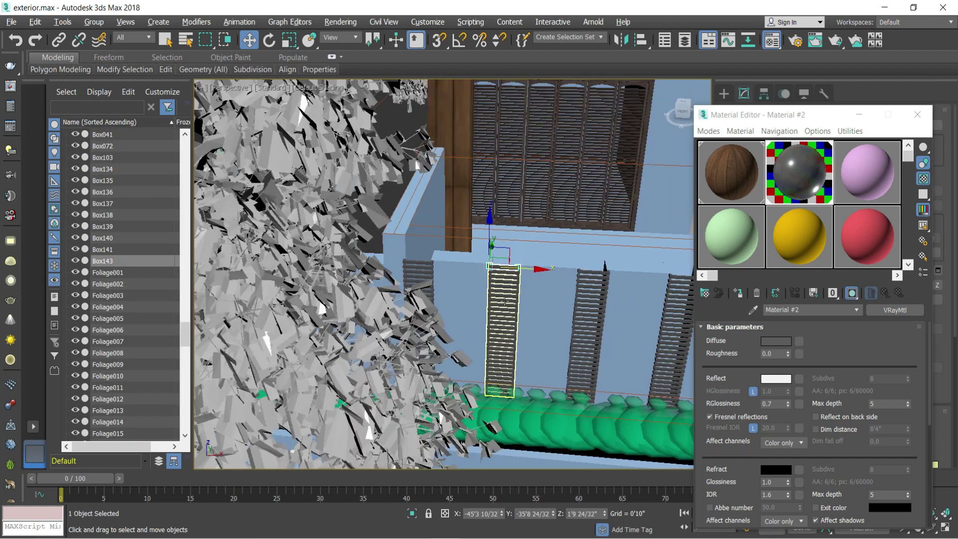
drag(475, 240, 476, 157)
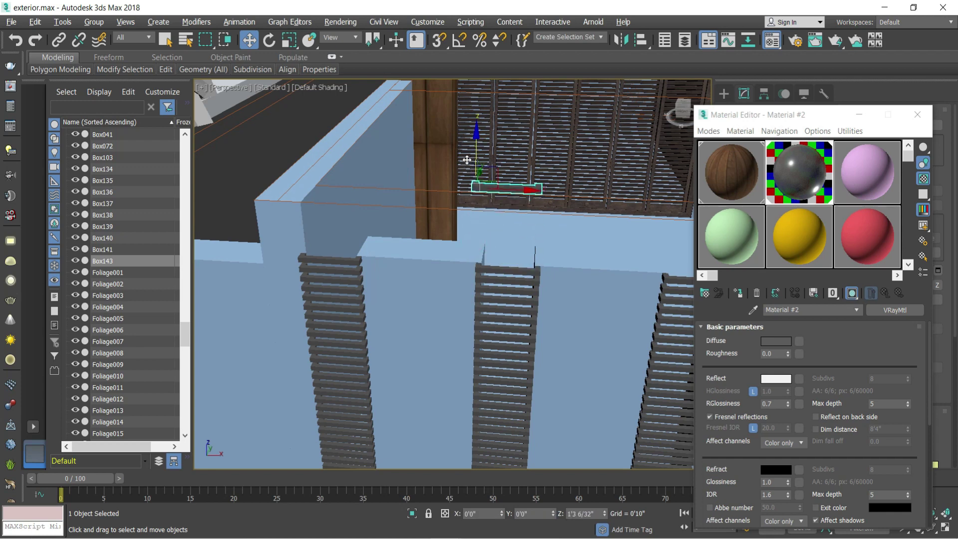
Isolate the copied slat together with the projecting balcony frame by hiding everything else
scroll(474, 360, down, 5)
scroll(499, 306, up, 4)
scroll(481, 335, down, 4)
scroll(469, 154, up, 4)
ctrl+click(345, 200)
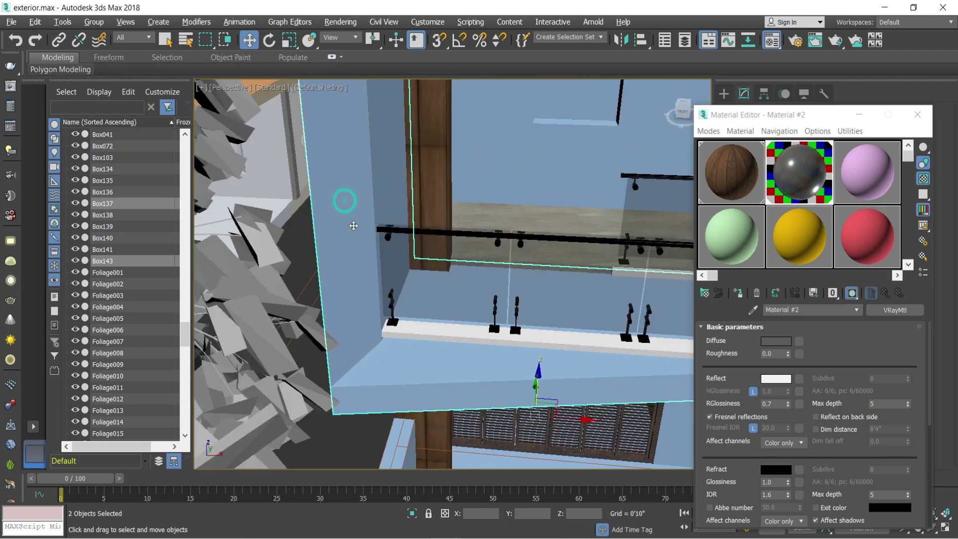
scroll(359, 225, down, 4)
right_click(402, 248)
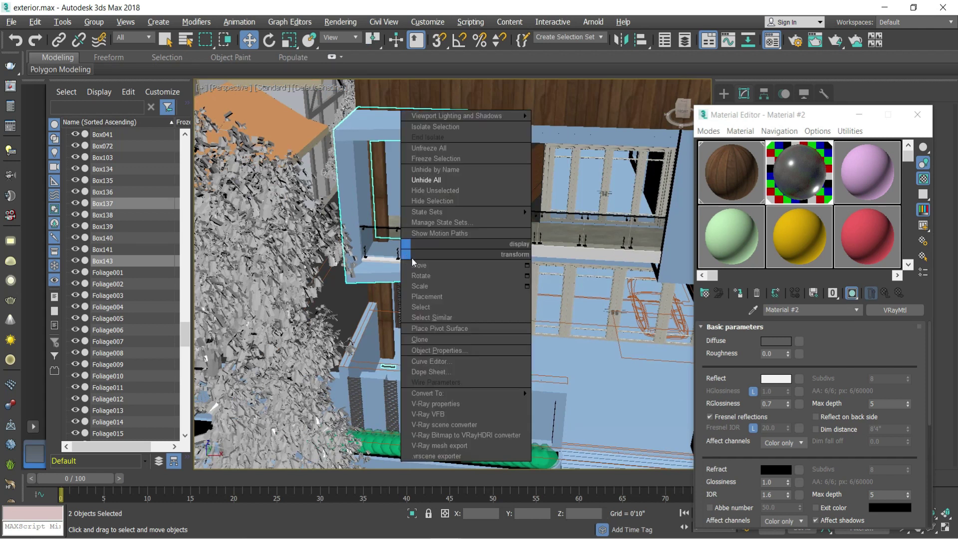
click(446, 191)
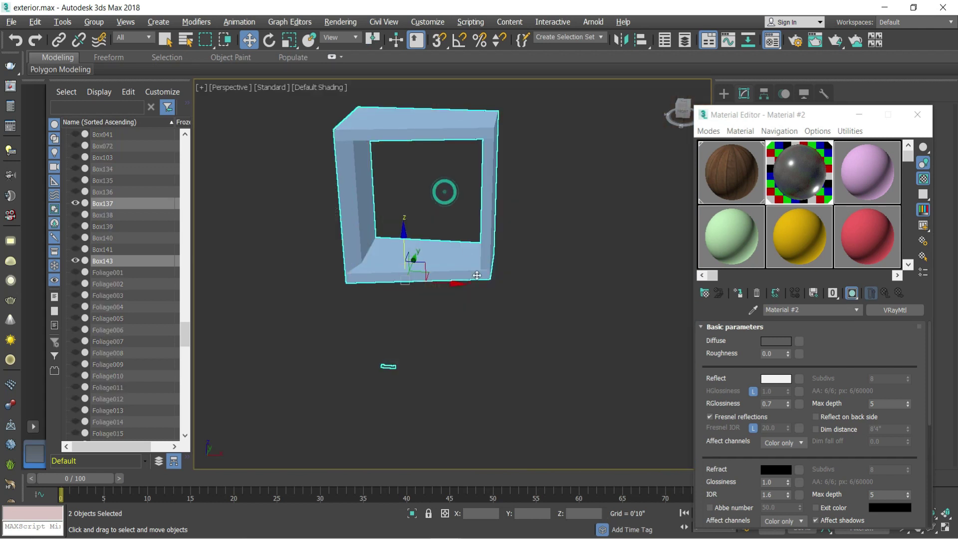
Move the copied slat up into the balcony frame's opening and turn on angle snap for rotating it in the front view
click(411, 366)
click(387, 368)
drag(381, 350, 470, 255)
key(f)
scroll(448, 279, up, 10)
key(e)
key(ctrl+z)
click(459, 41)
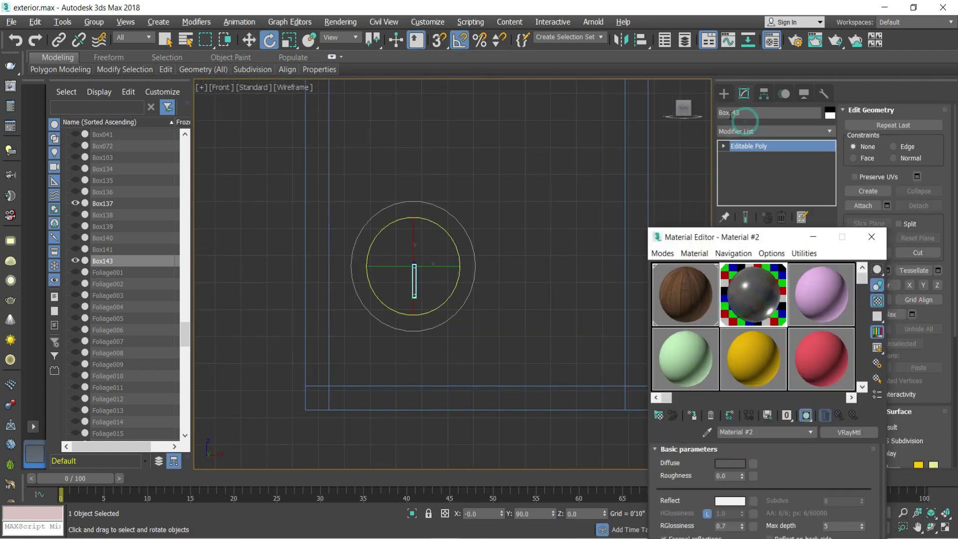
Stretch the upright slat's end vertices in the front view to fit the height of the balcony frame's opening
key(1)
key(w)
scroll(447, 150, down, 2)
drag(447, 150, 447, 136)
scroll(444, 165, up, 5)
key(alt+w)
middle_click(414, 432)
key(alt+w)
Position the slat against the front corner of the balcony frame in the top view
key(t)
drag(341, 257, 338, 193)
scroll(319, 215, up, 8)
drag(544, 259, 421, 259)
scroll(359, 255, up, 4)
drag(436, 266, 346, 269)
scroll(294, 254, up, 4)
drag(332, 240, 308, 312)
drag(339, 278, 281, 241)
alt+drag(369, 318, 280, 286)
Copy the slat sideways with vertex snapping to form an evenly spaced row of vertical slats, and unhide all objects
key(alt+w)
click(325, 207)
key(alt+w)
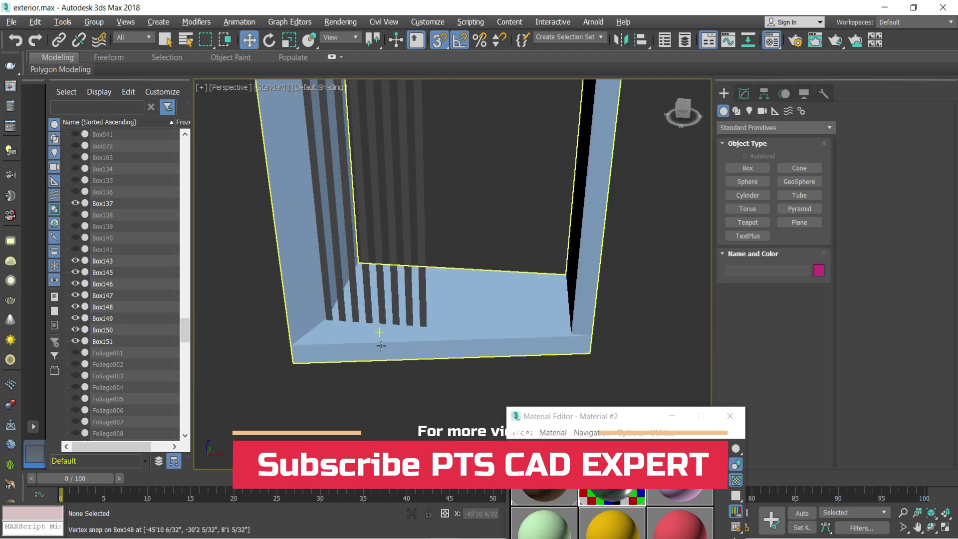
right_click(489, 324)
click(519, 266)
Start a Bitmap map for the diffuse colour of Material #3
drag(596, 414, 671, 143)
click(736, 316)
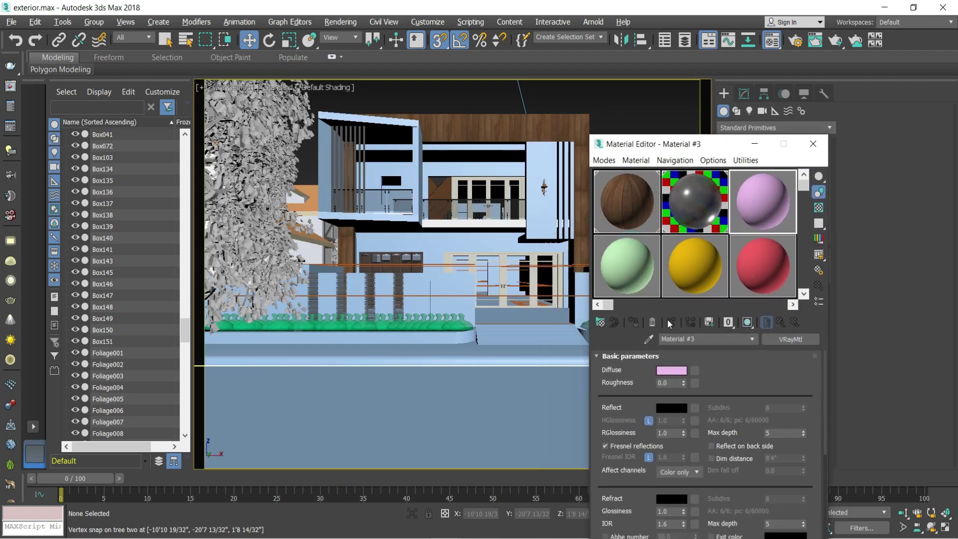
click(694, 371)
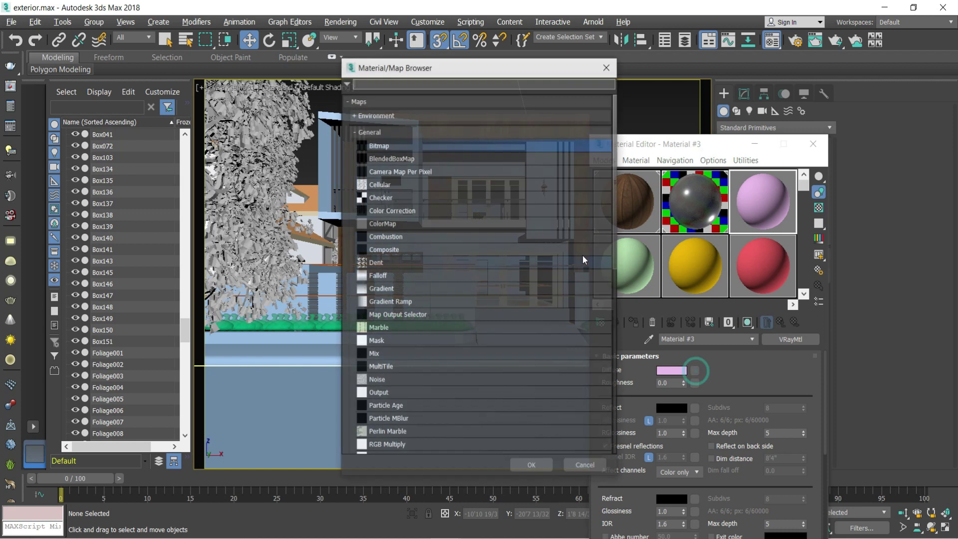
double_click(432, 145)
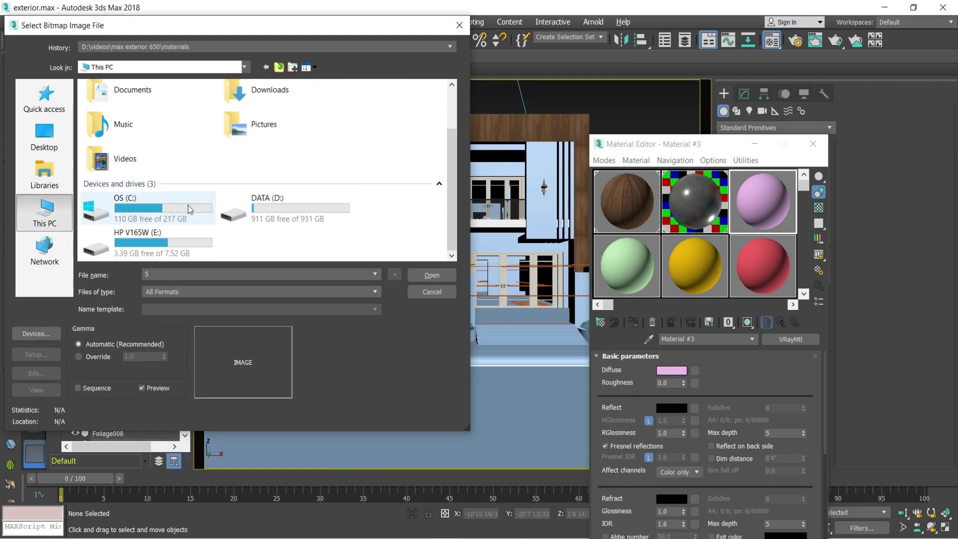
double_click(189, 192)
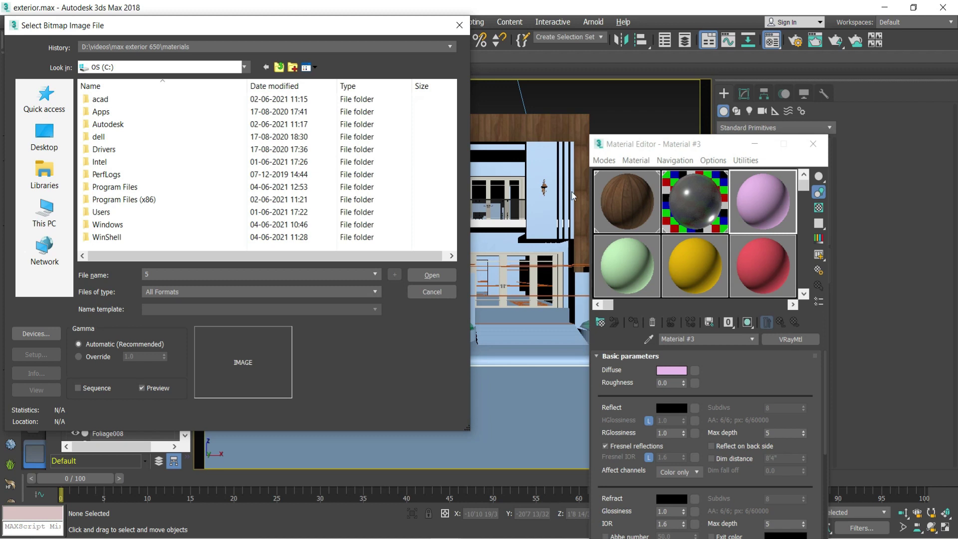
click(45, 135)
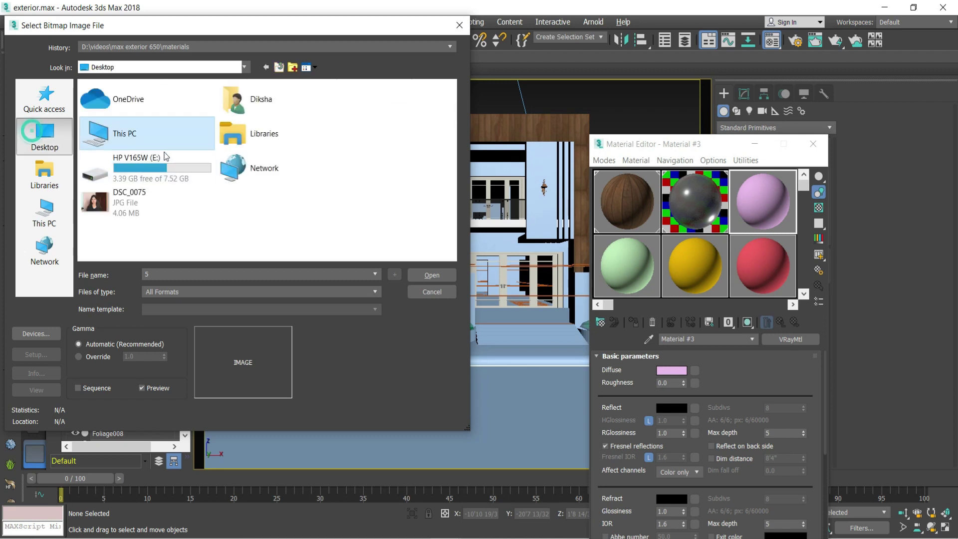
double_click(143, 144)
double_click(147, 194)
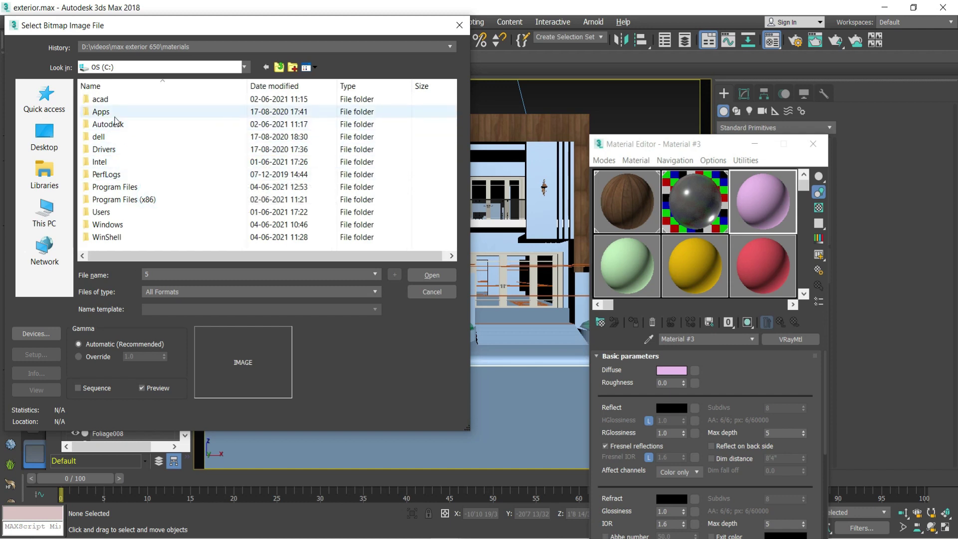
click(44, 212)
scroll(179, 142, down, 3)
Browse to the maps folder of the Wood & Laminate materials in the V-Ray for SketchUp library on drive C
double_click(150, 195)
click(190, 124)
double_click(145, 200)
click(266, 68)
double_click(129, 188)
double_click(122, 112)
double_click(120, 100)
double_click(134, 138)
double_click(122, 112)
scroll(149, 125, down, 1)
scroll(148, 125, down, 3)
double_click(120, 243)
double_click(108, 100)
scroll(405, 148, down, 20)
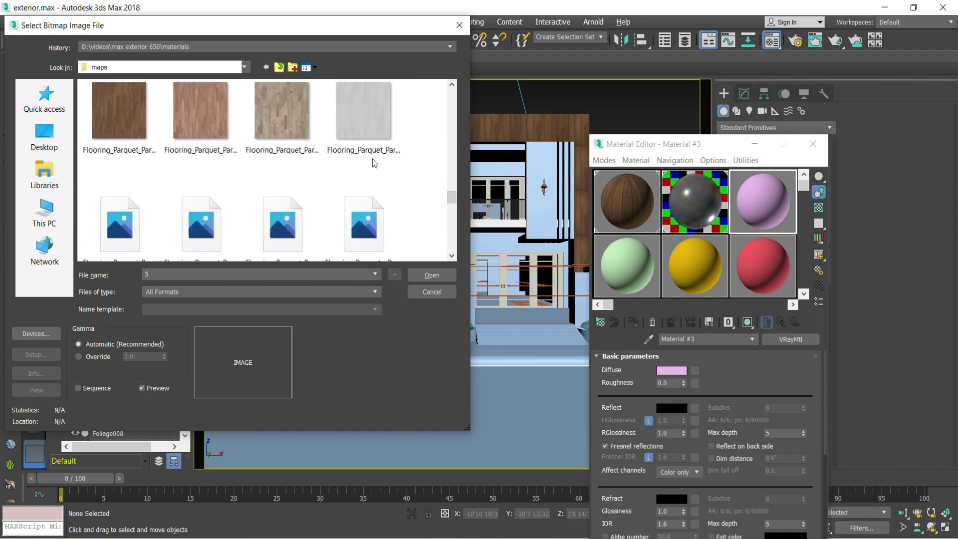
Load Laminate_D01_Diff as Material #3's diffuse bitmap, assign the material to the upper-floor lantern wall panel, and show it shaded in the viewport
click(283, 222)
click(432, 275)
click(542, 215)
click(634, 323)
click(746, 322)
scroll(559, 169, up, 6)
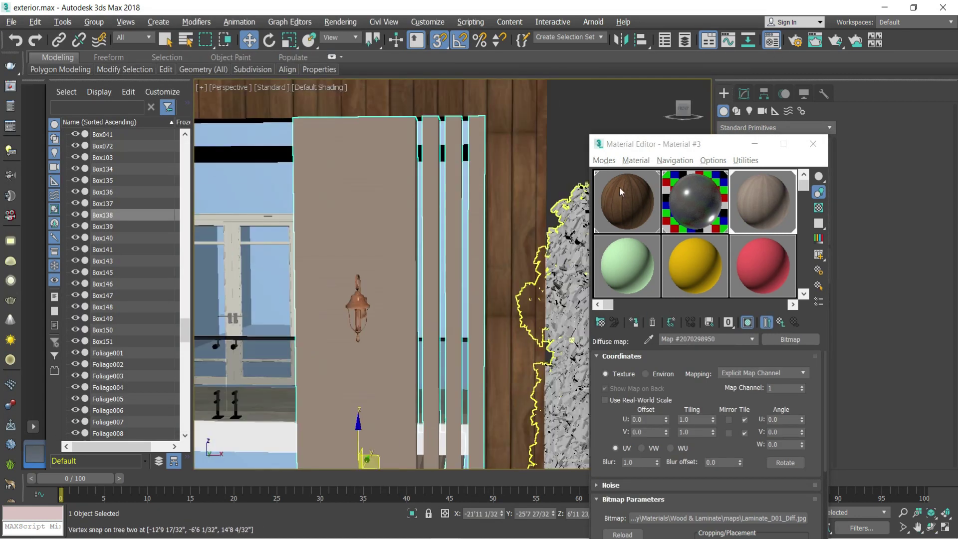
Add a UVW Map modifier with Box mapping to the lantern wall panel
click(755, 144)
click(744, 94)
click(739, 131)
text(uvw)
key(Return)
click(747, 318)
Examine the wood texture on the lantern wall panel from the side and along its lower edge
scroll(430, 298, up, 5)
alt+middle_drag(359, 279, 449, 319)
scroll(430, 298, down, 5)
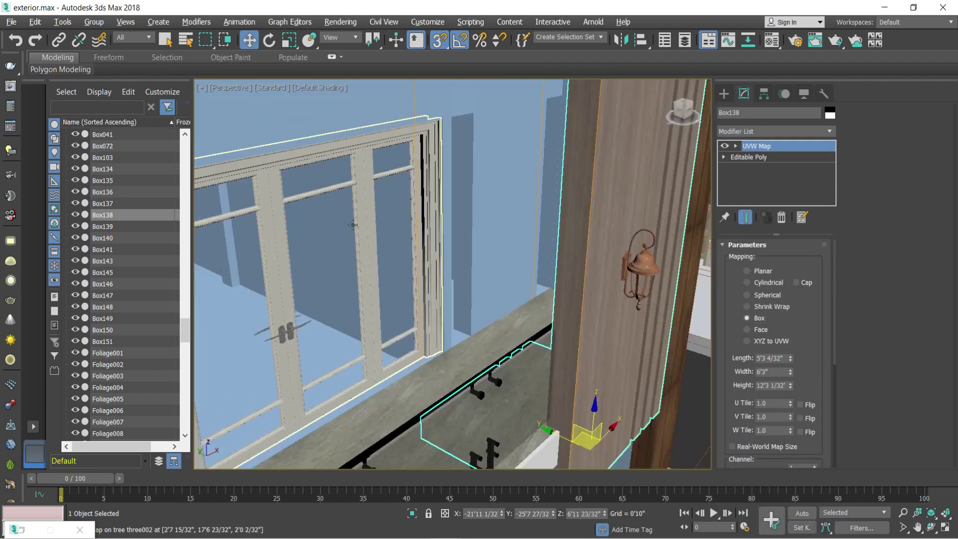
scroll(430, 323, up, 5)
middle_drag(693, 327, 639, 314)
scroll(628, 369, down, 5)
click(622, 380)
scroll(479, 320, up, 4)
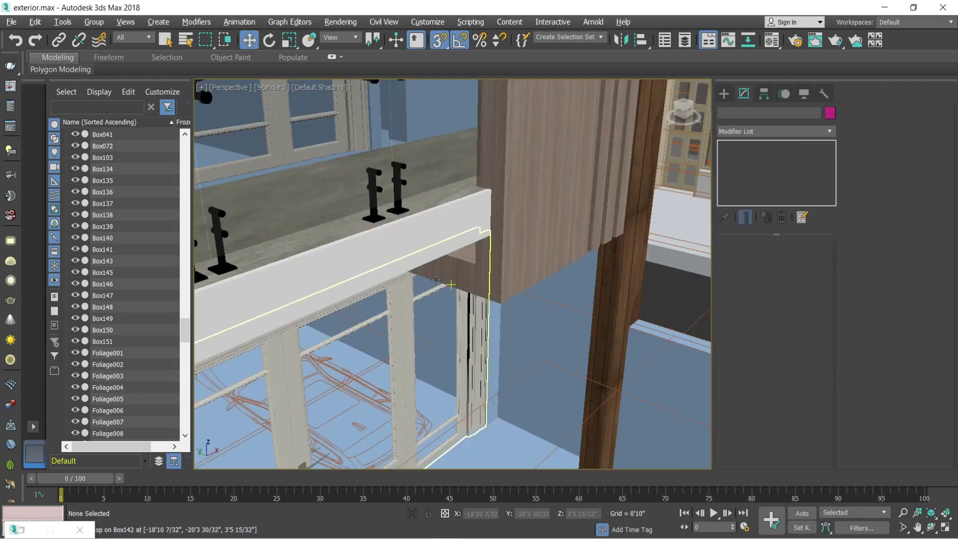
scroll(474, 234, down, 8)
alt+middle_drag(474, 235, 413, 211)
Select the projecting balcony frame and start a Bitmap map for the diffuse colour of Material #7
scroll(349, 215, up, 5)
middle_drag(350, 215, 462, 319)
click(464, 250)
key(m)
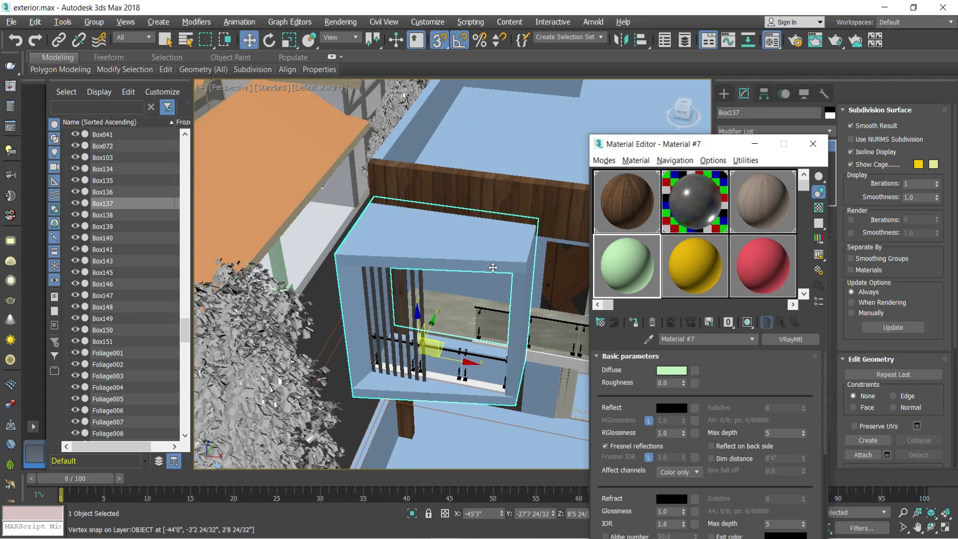
click(694, 370)
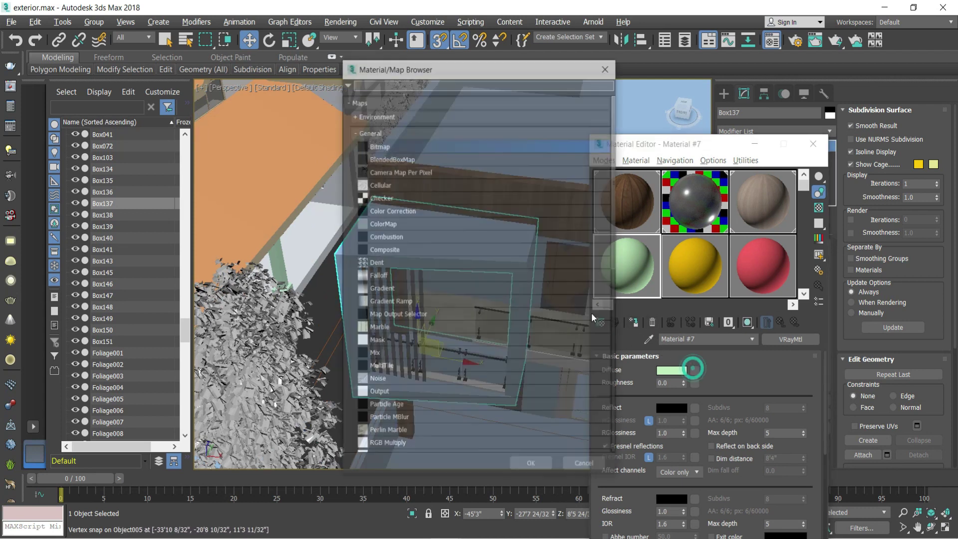
double_click(443, 145)
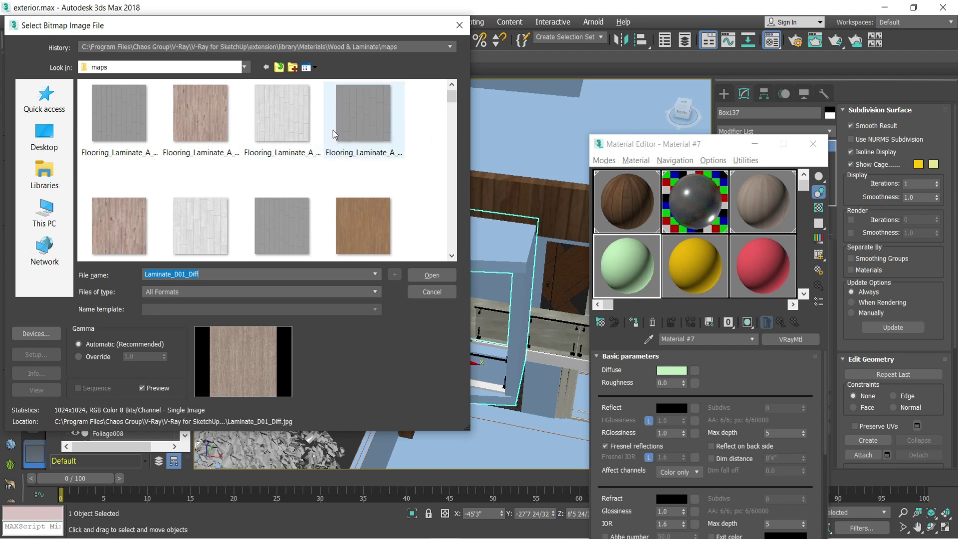
Load Marble_C_Refl from the Stone materials' maps folder as Material #7's diffuse bitmap
click(162, 67)
click(149, 310)
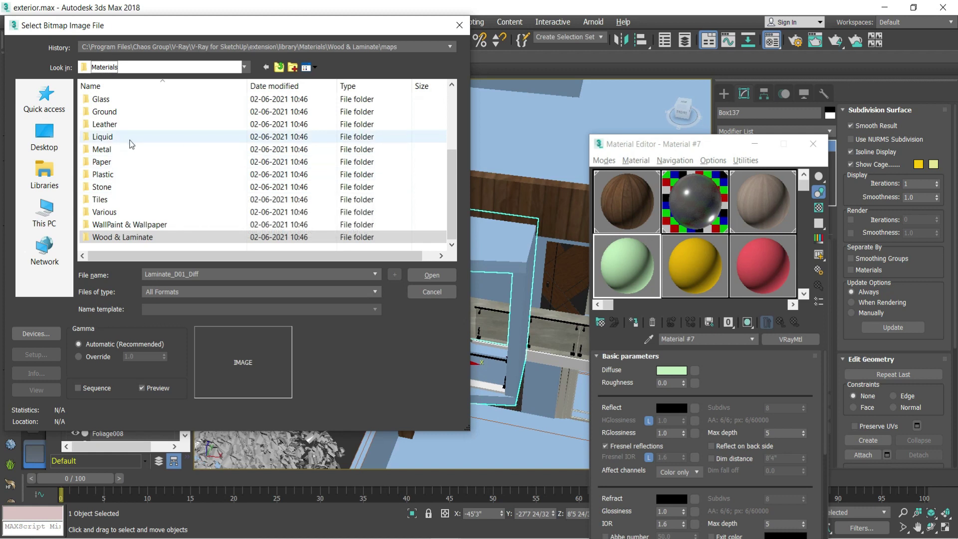
double_click(106, 187)
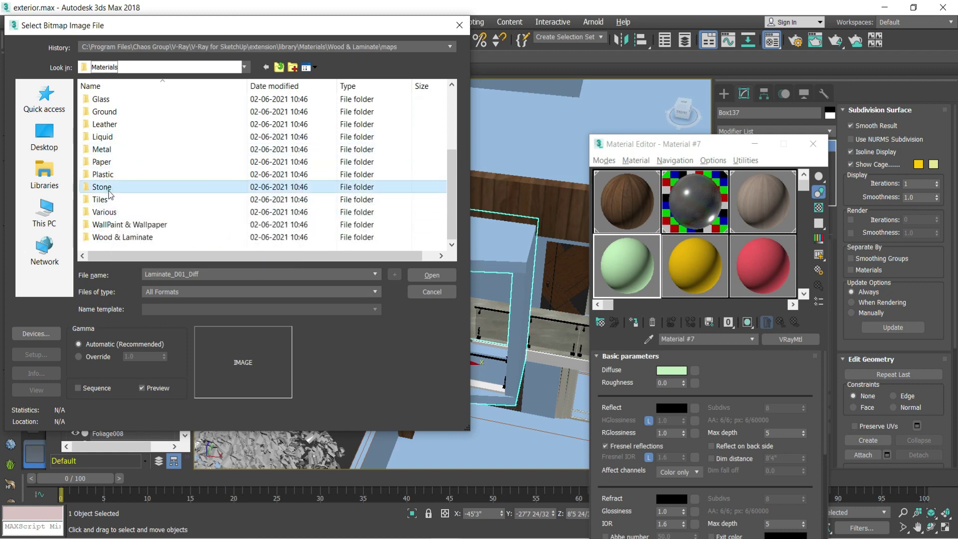
double_click(122, 99)
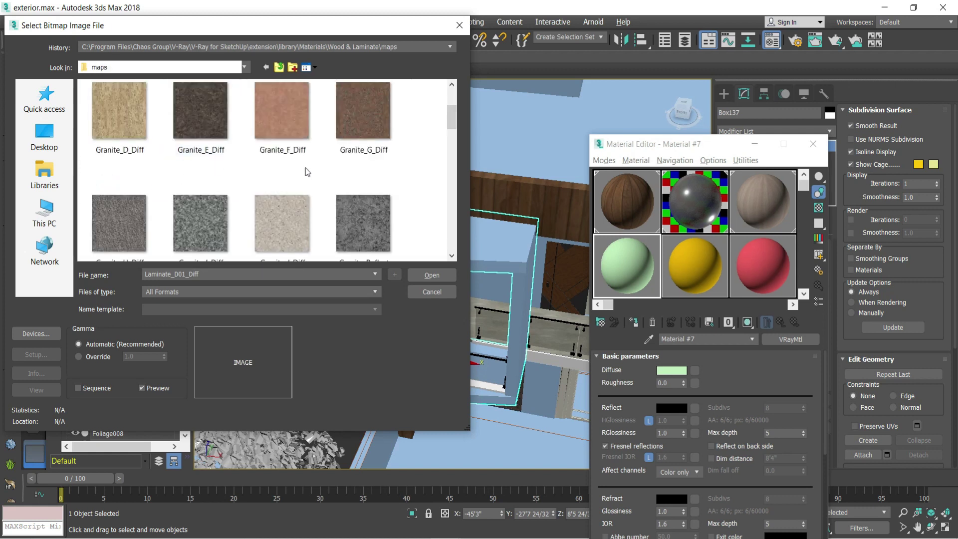
scroll(321, 166, down, 3)
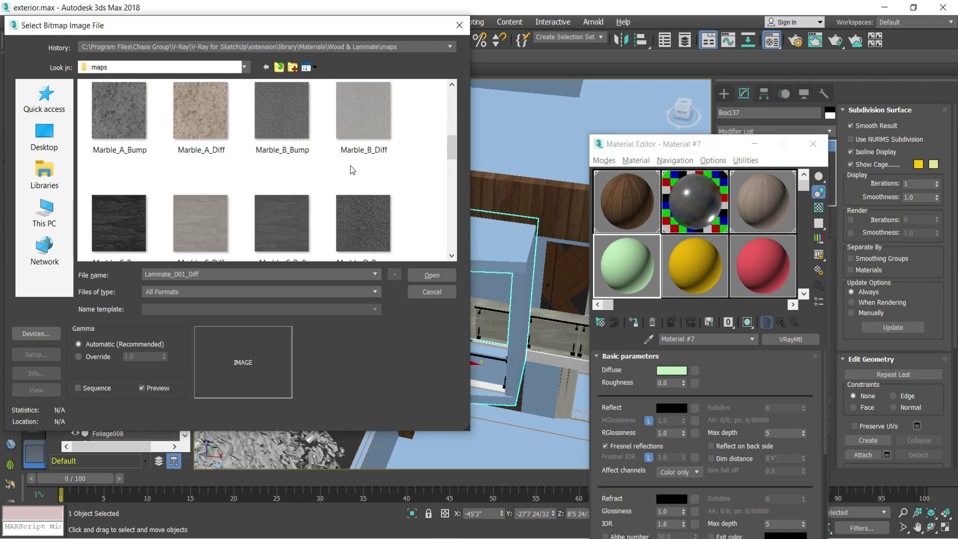
scroll(350, 166, down, 2)
click(291, 123)
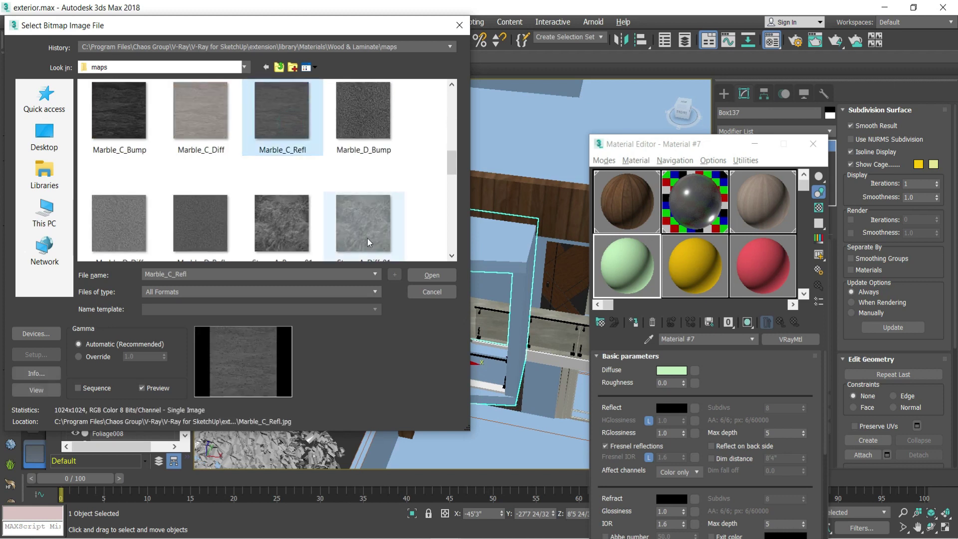
click(433, 273)
Assign Material #7 to the balcony frame and show its marble texture in the viewport
click(633, 322)
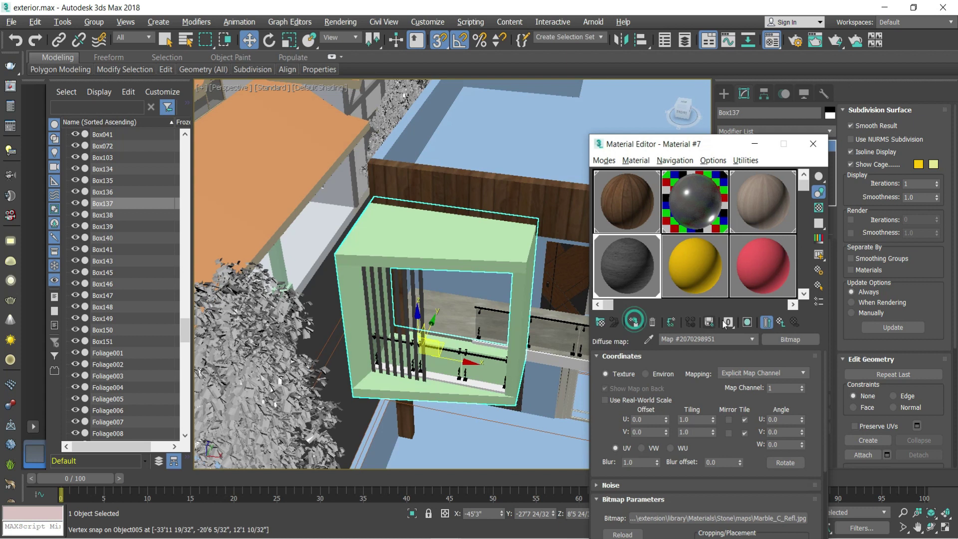
click(747, 322)
scroll(461, 255, up, 5)
scroll(397, 235, up, 3)
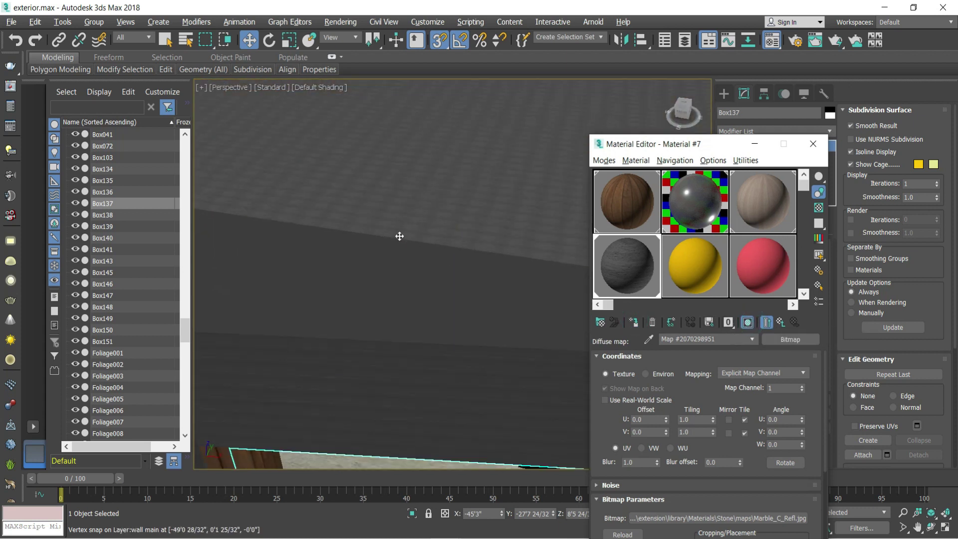
Add a UVW Map modifier with box mapping to the projecting balcony frame so its marble texture lies evenly on every side
scroll(394, 227, down, 2)
drag(738, 144, 712, 260)
click(736, 133)
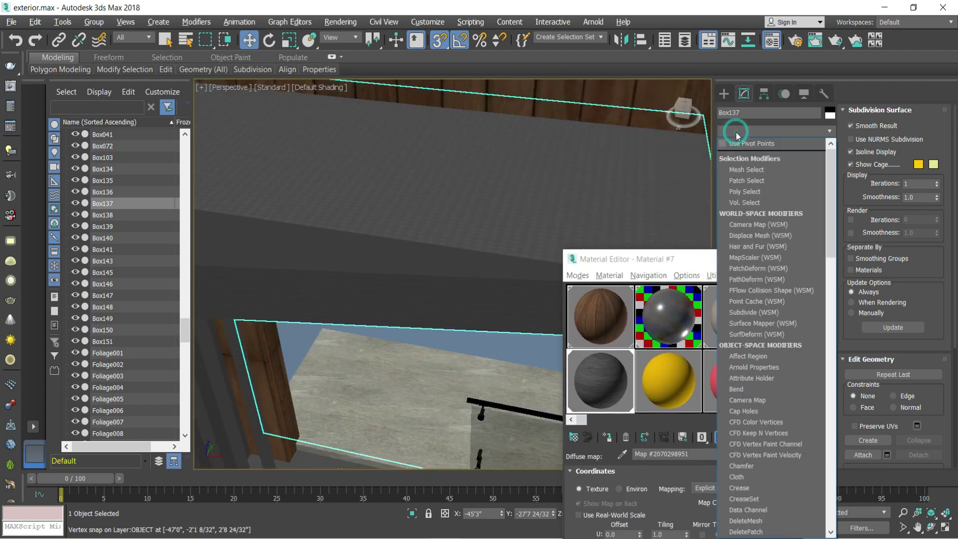
text(uvw)
key(Return)
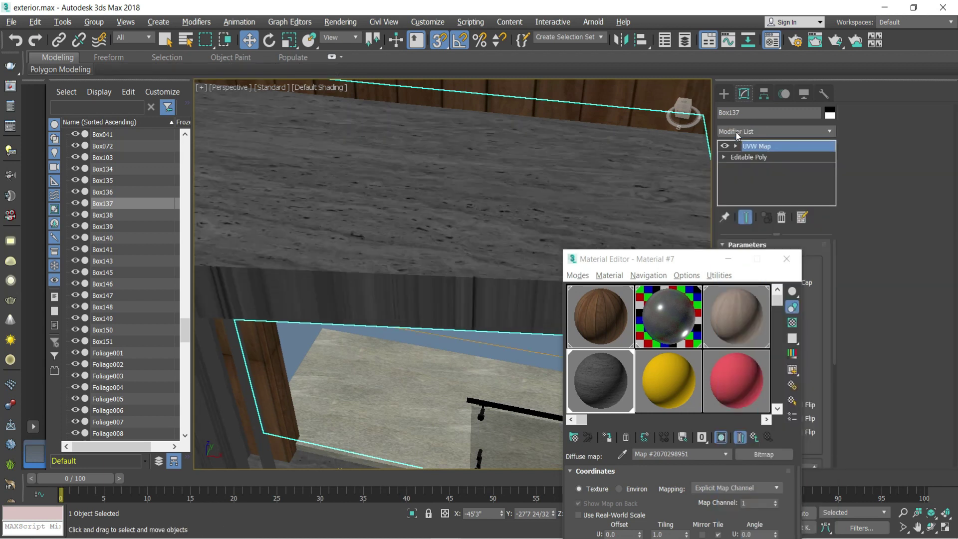
scroll(419, 174, down, 5)
drag(633, 258, 747, 115)
click(758, 318)
scroll(439, 227, up, 4)
scroll(653, 248, down, 5)
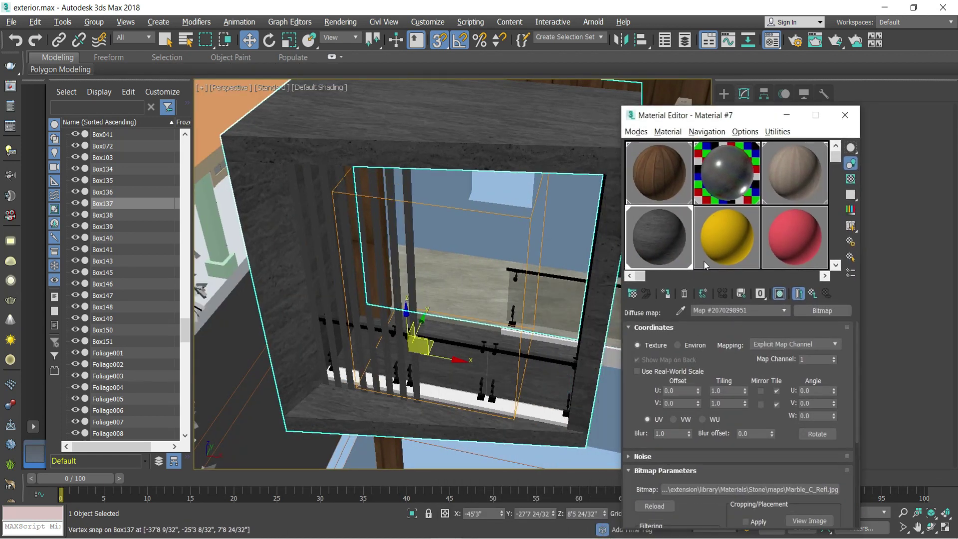
Give Material #7 a grey reflection colour using an enlarged material preview, and set its reflection glossiness to 0.95
click(813, 295)
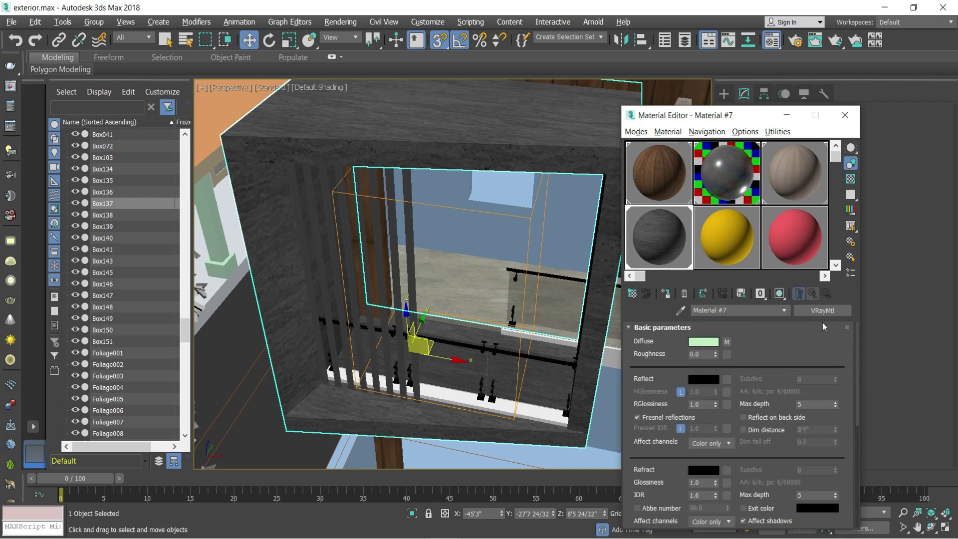
scroll(817, 335, down, 1)
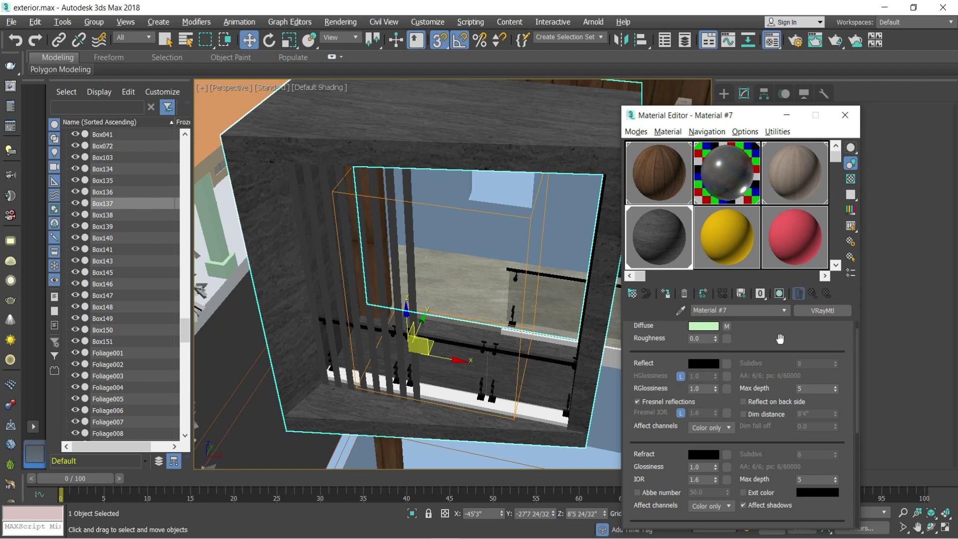
scroll(780, 339, up, 1)
click(709, 380)
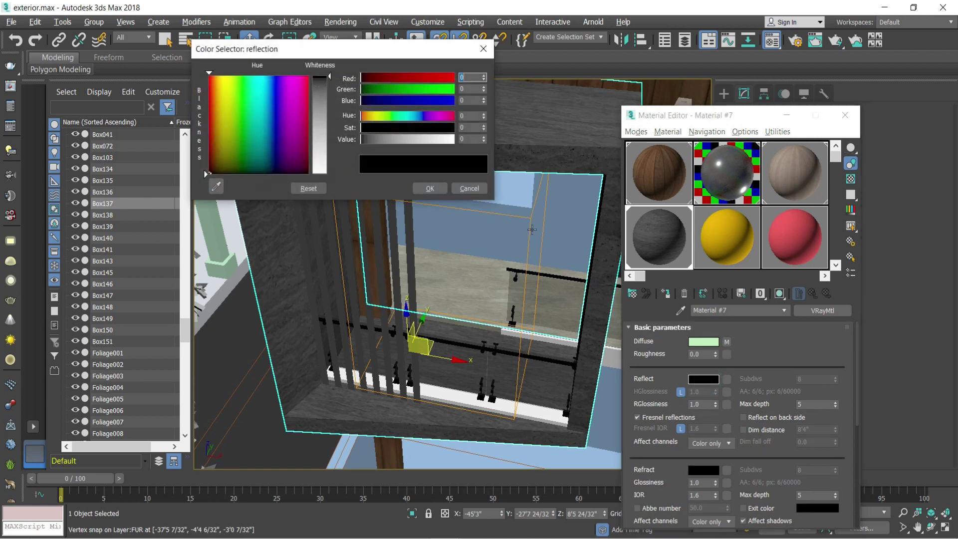
click(328, 85)
double_click(662, 234)
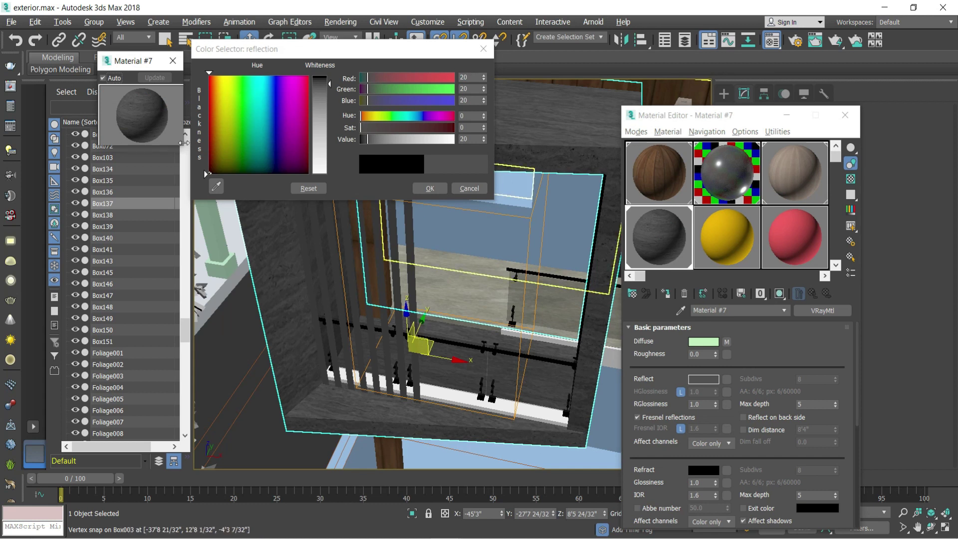
drag(183, 145, 396, 367)
drag(275, 61, 210, 221)
click(329, 87)
click(429, 188)
drag(716, 404, 717, 407)
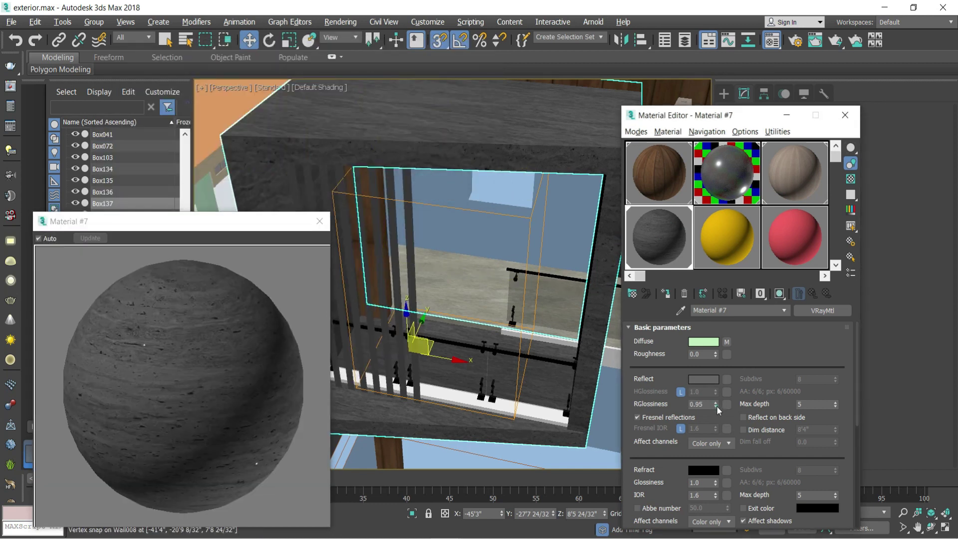
key(Return)
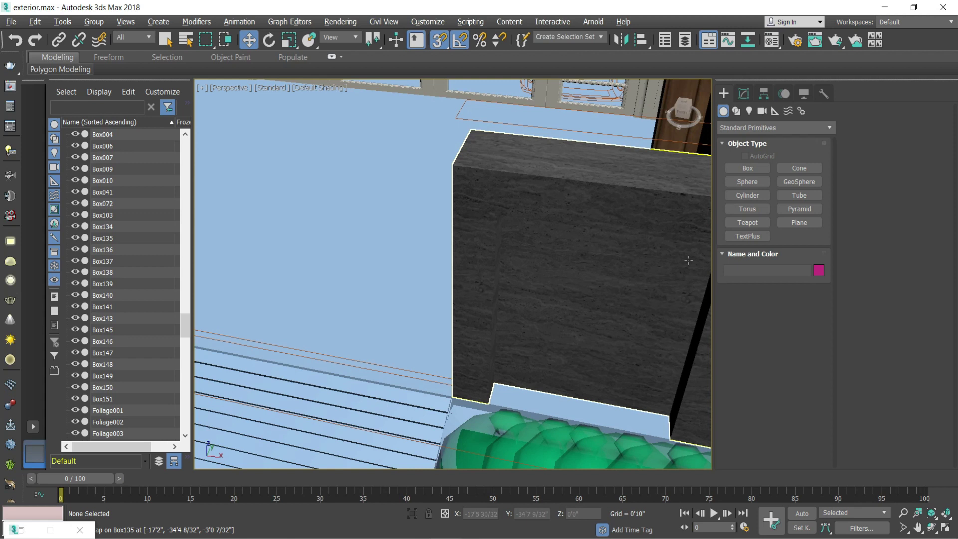
Isolate the two dark stone gate pillars beside the front entrance steps
scroll(689, 260, down, 3)
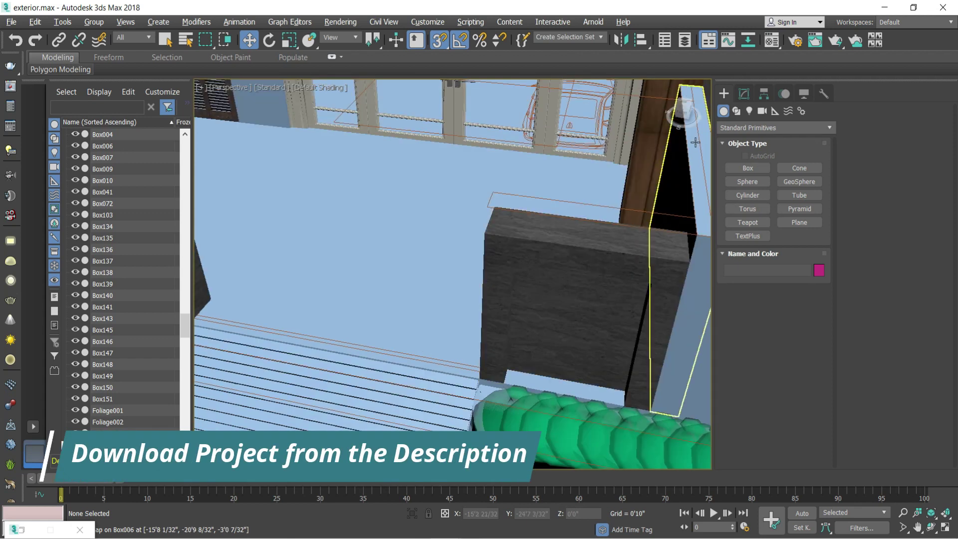
drag(683, 112, 681, 94)
scroll(588, 202, up, 5)
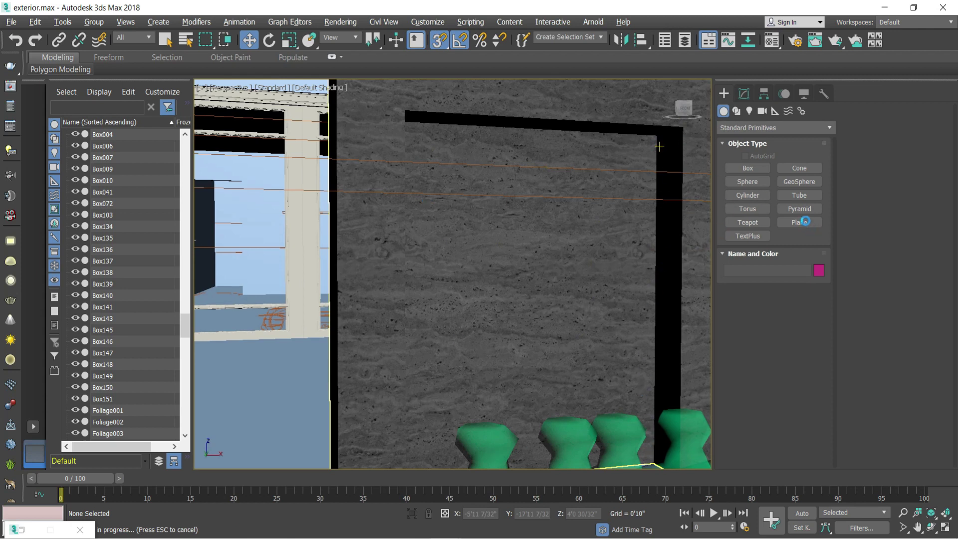
scroll(636, 222, down, 3)
click(574, 224)
scroll(574, 230, down, 4)
ctrl+click(434, 244)
key(alt+q)
click(476, 244)
scroll(498, 227, down, 5)
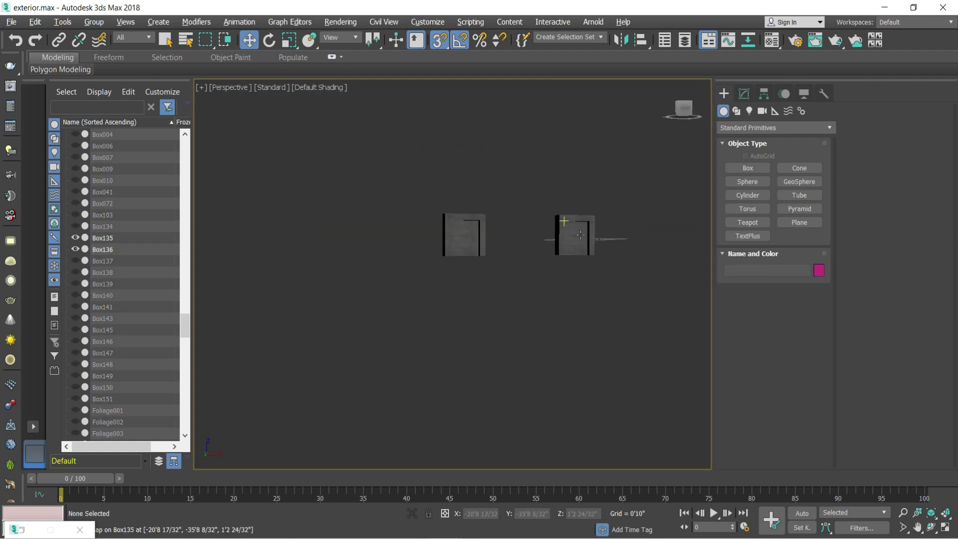
scroll(588, 233, up, 8)
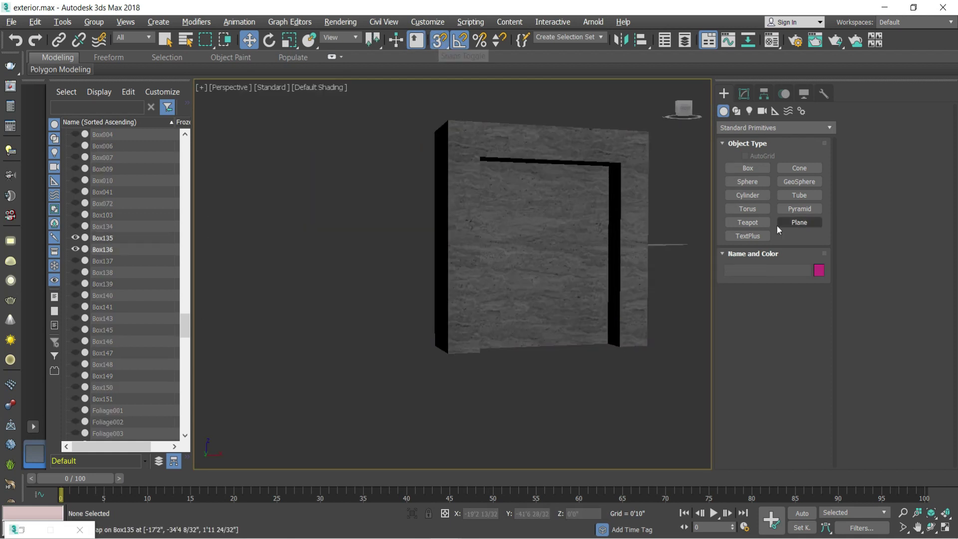
Draw single-segment planes over both pillars' recesses in the front view, about 4'3" by 3'6 1/2" and 4'3" by 3'9"
click(802, 223)
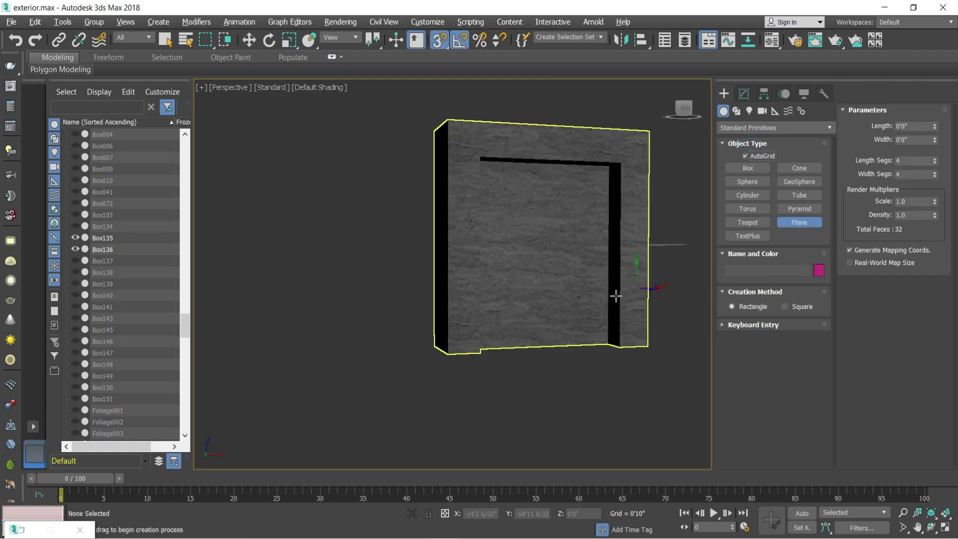
scroll(614, 181, up, 8)
key(f)
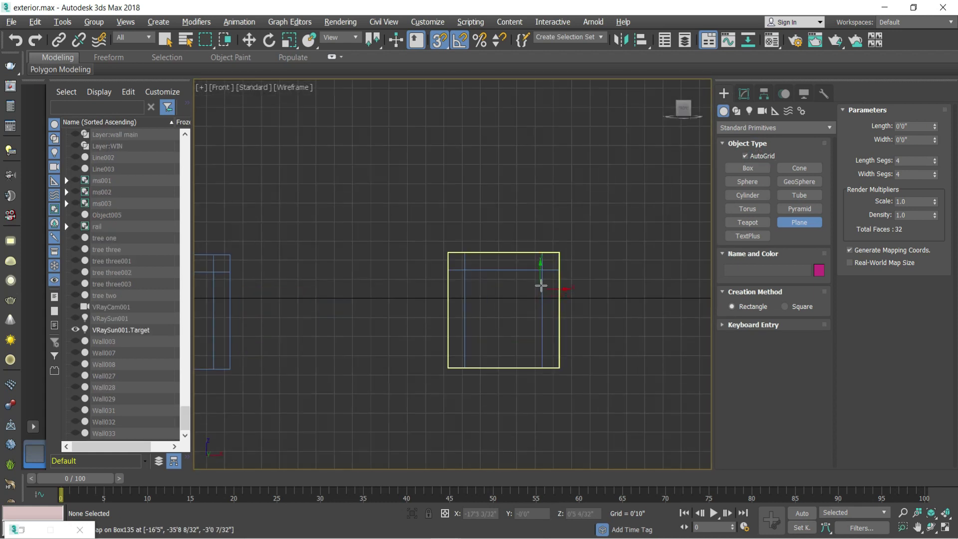
drag(540, 272, 466, 366)
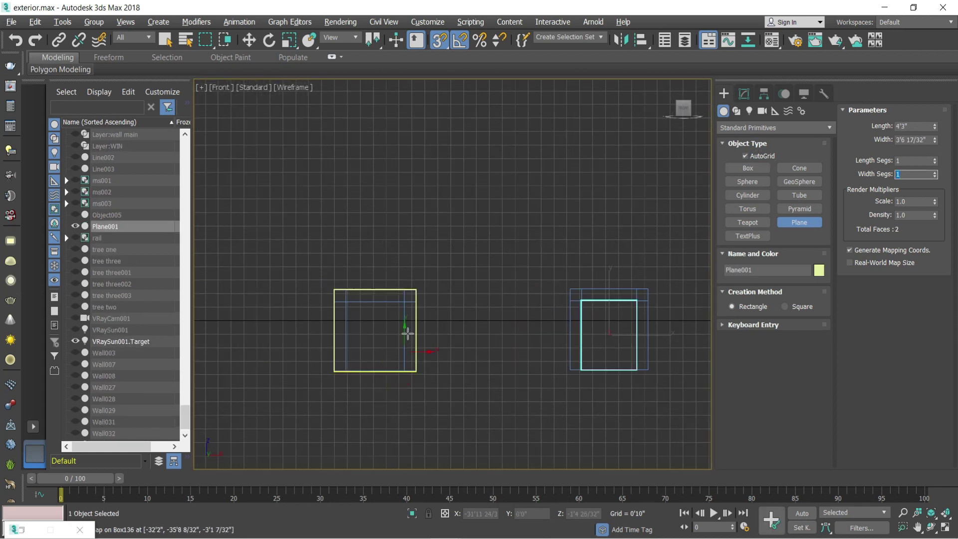
drag(402, 306, 346, 373)
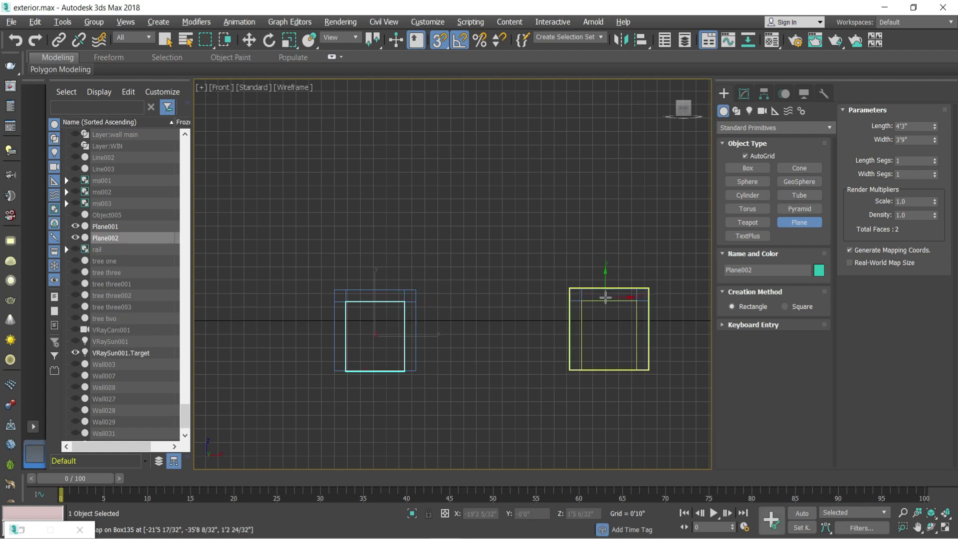
Turn off snapping and select both recess planes together in the perspective view
key(w)
ctrl+click(600, 302)
key(t)
key(s)
key(p)
alt+middle_drag(296, 363, 434, 295)
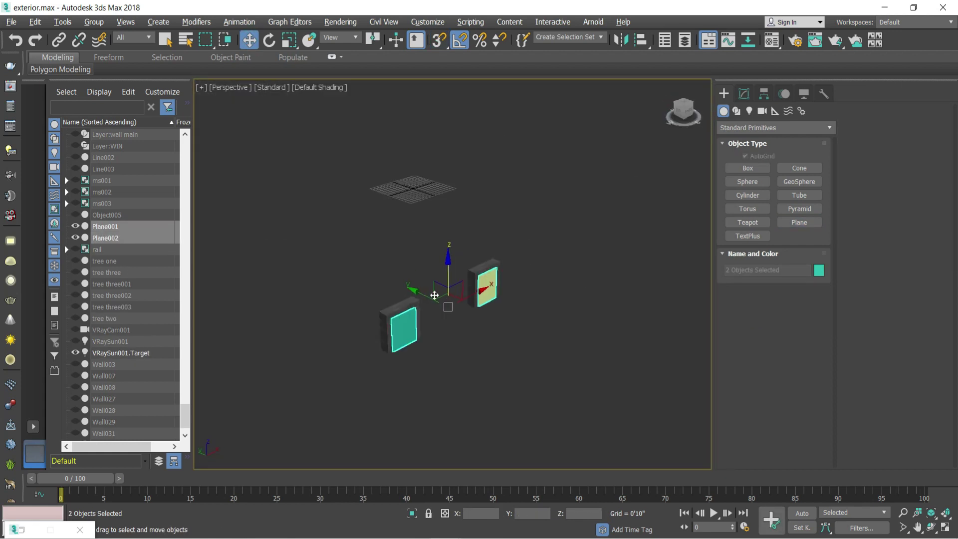
scroll(430, 304, up, 2)
scroll(434, 307, up, 2)
drag(449, 301, 458, 319)
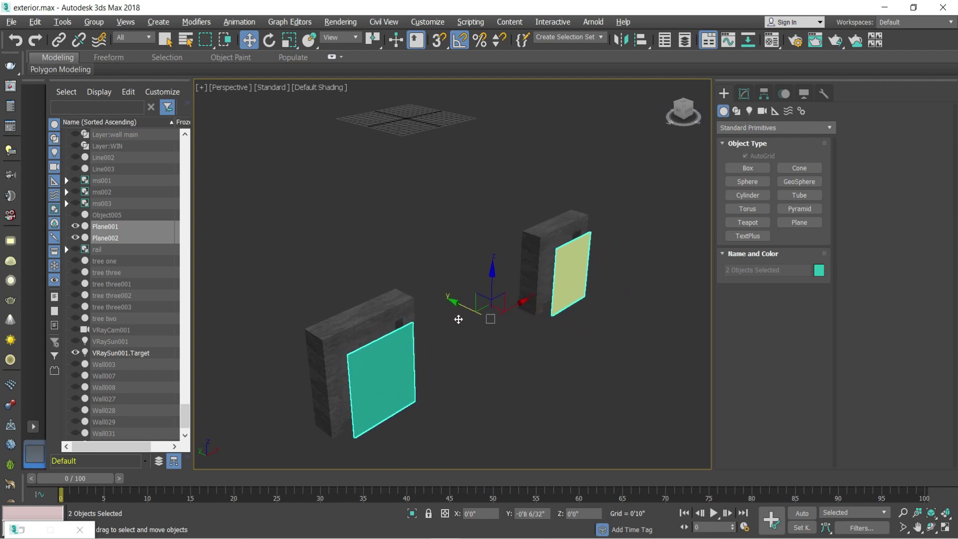
key(alt+w)
right_click(459, 324)
key(ctrl+z)
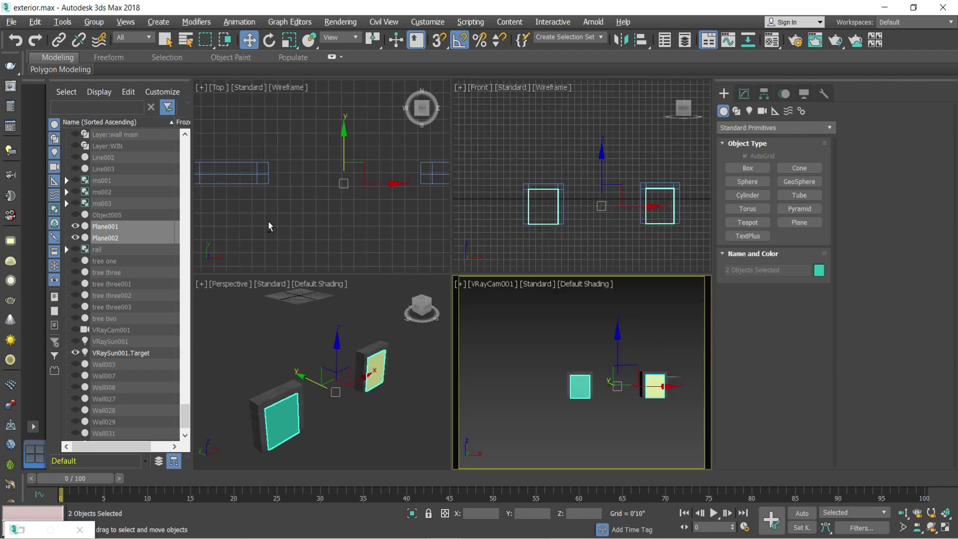
Move both planes along Y into the pillar recesses in the top view and assign them the laminate wood Material #3
key(alt+w)
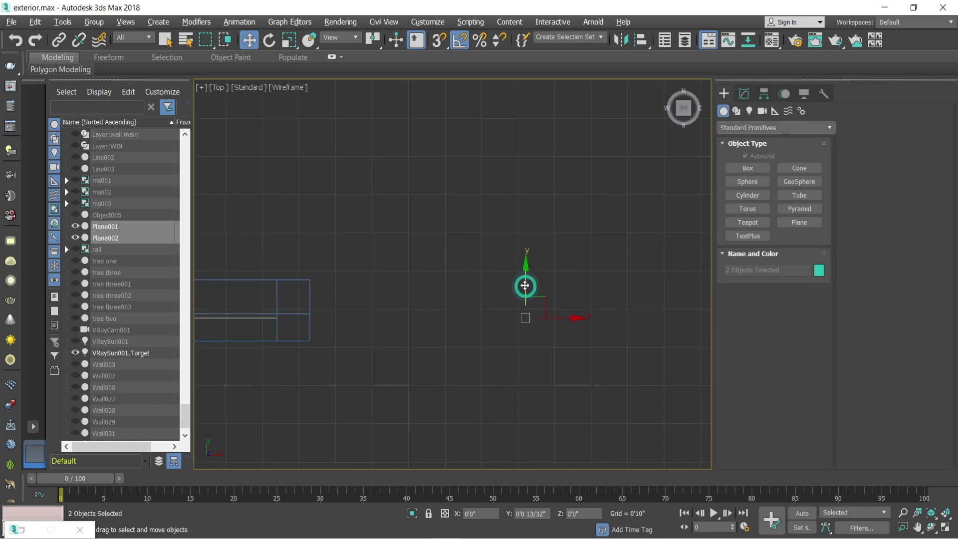
key(c)
key(m)
click(803, 181)
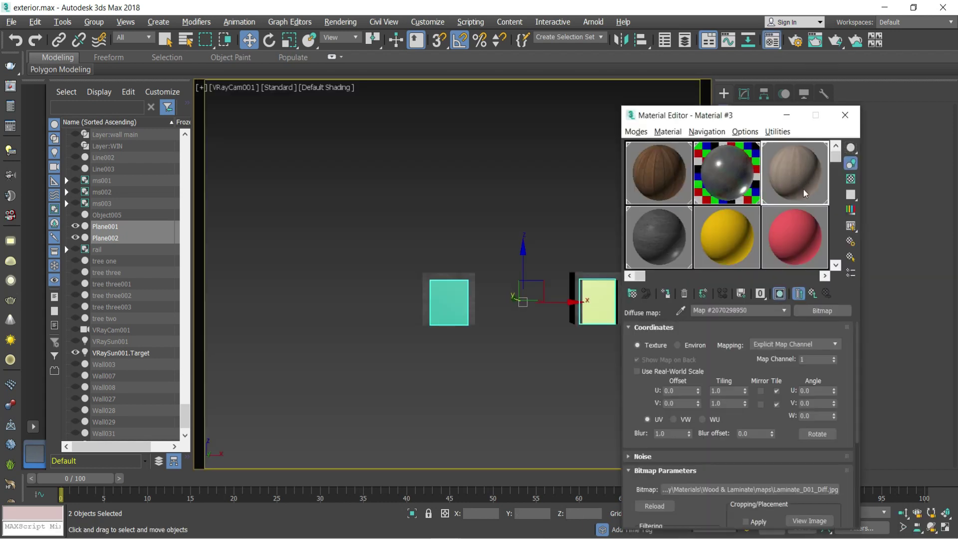
click(665, 294)
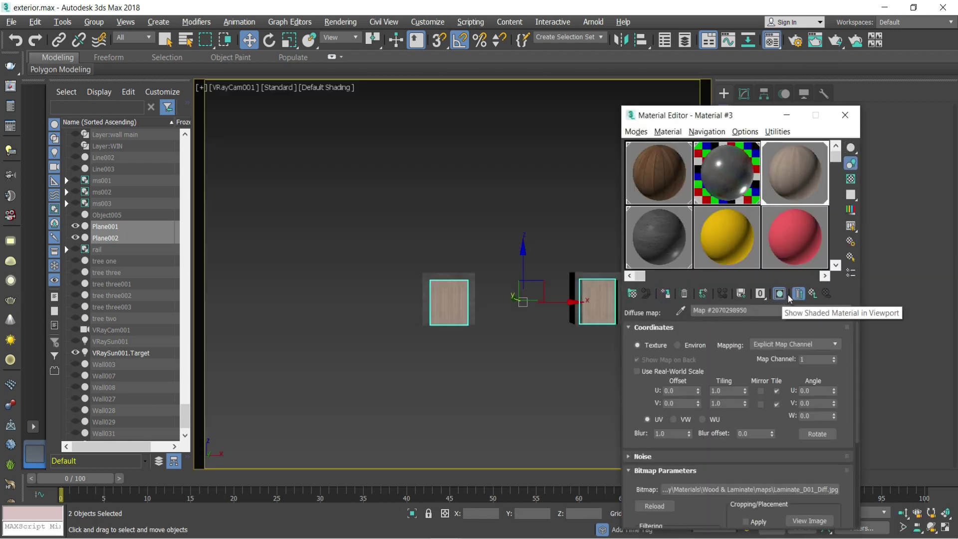
Deselect the planes, close the Material Editor and end the isolation of the gate pillars
click(475, 370)
click(845, 115)
click(412, 513)
Start a Bitmap map for Material #8's diffuse colour and open the WallPaint & Wallpaper materials' maps folder
click(790, 538)
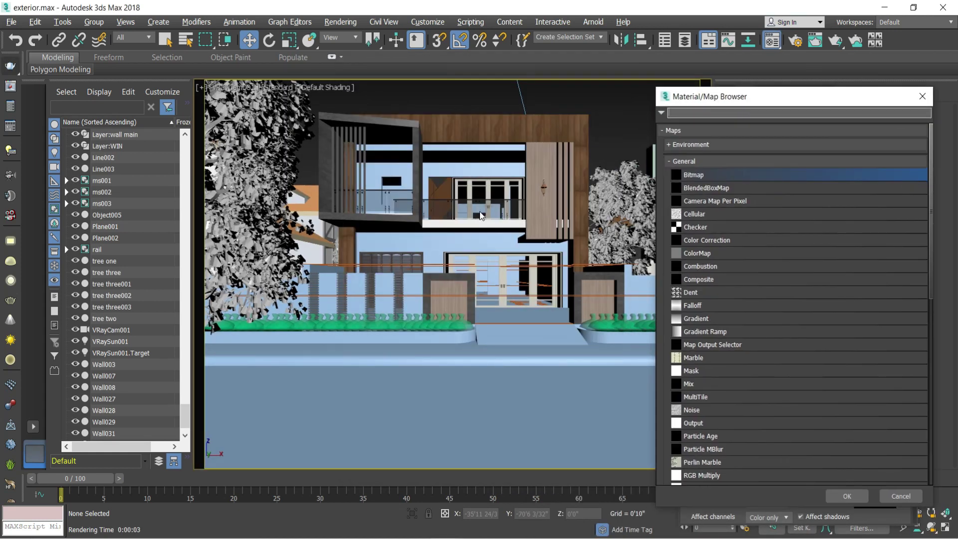
double_click(720, 180)
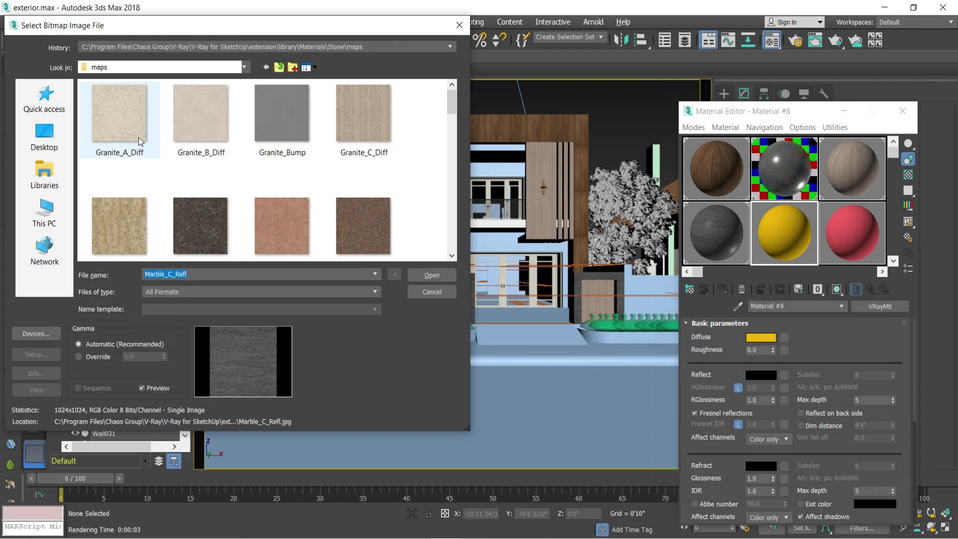
click(247, 69)
scroll(335, 178, down, 10)
scroll(335, 177, up, 5)
click(245, 67)
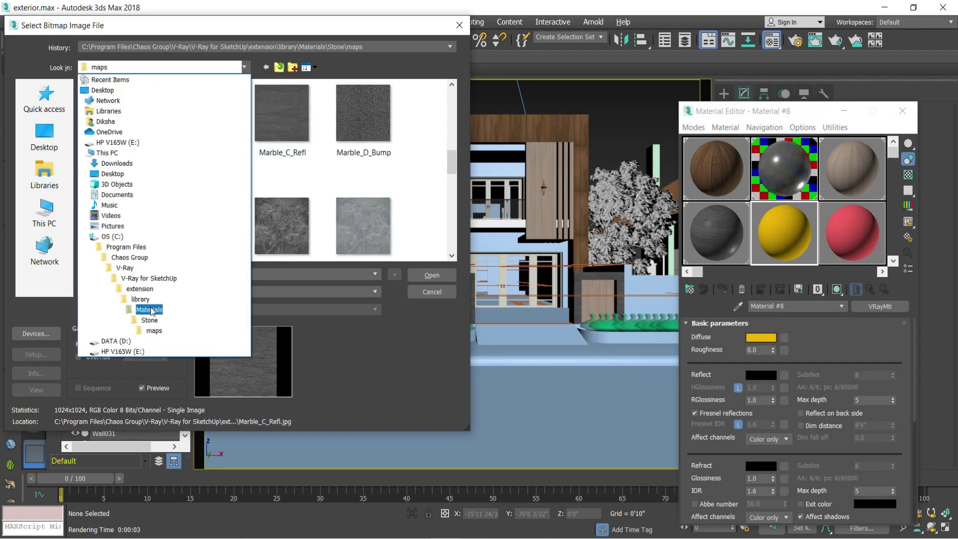
click(149, 309)
scroll(145, 227, down, 5)
double_click(144, 227)
double_click(126, 99)
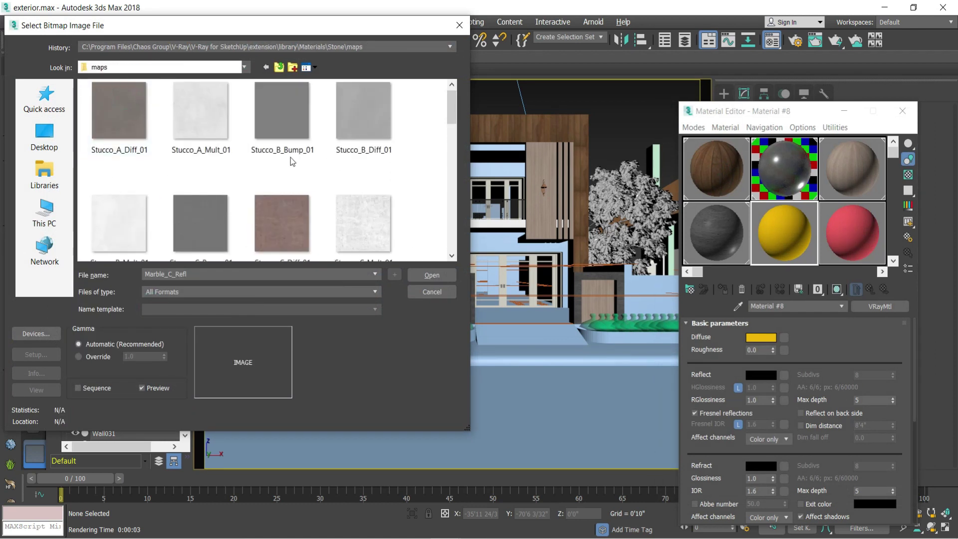
Load Stucco_G_Mult_01 as Material #8's diffuse bitmap
scroll(265, 137, down, 2)
scroll(339, 199, down, 3)
scroll(339, 200, up, 3)
scroll(354, 201, down, 2)
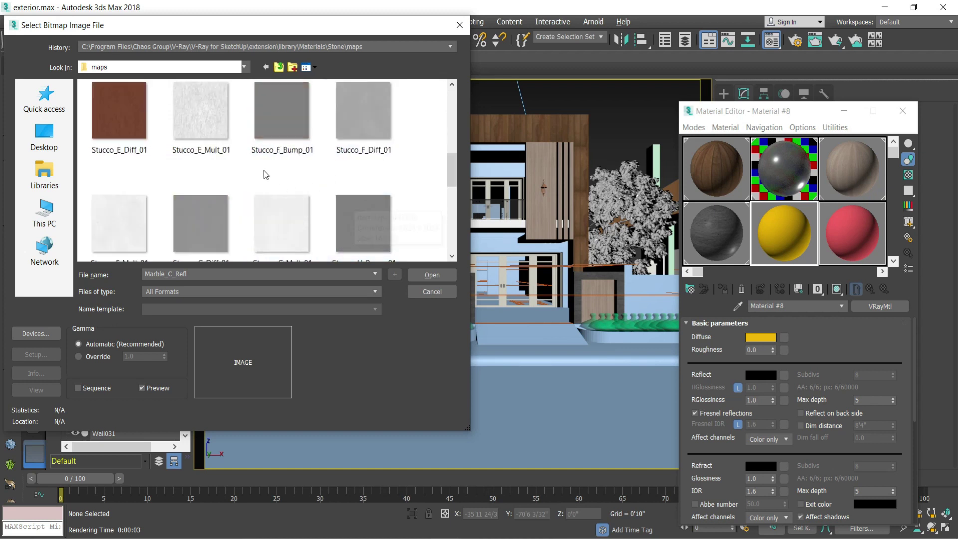
scroll(274, 198, down, 2)
click(280, 134)
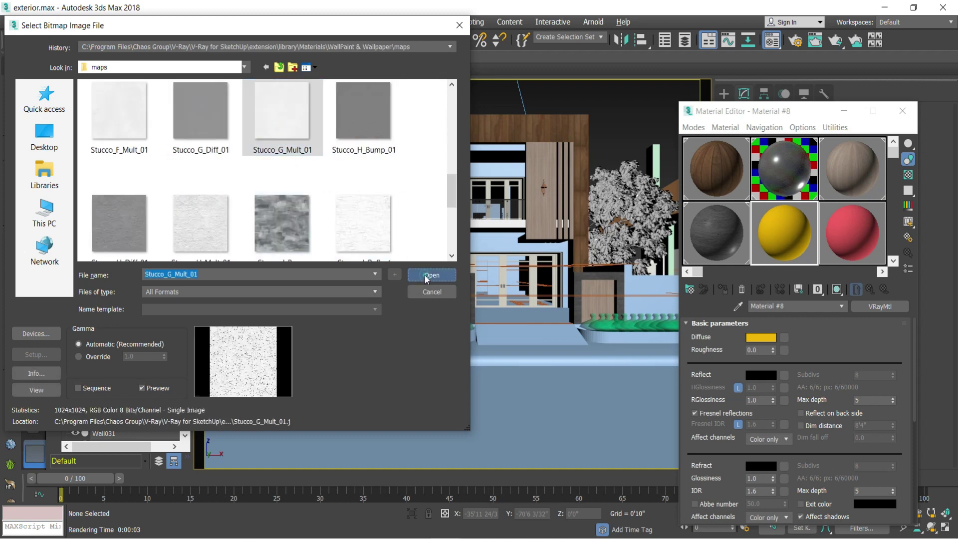
click(432, 275)
Assign the stucco Material #8 to the upper and ground-floor main walls and the remaining wall surfaces of the facade
click(447, 166)
ctrl+click(410, 241)
click(723, 290)
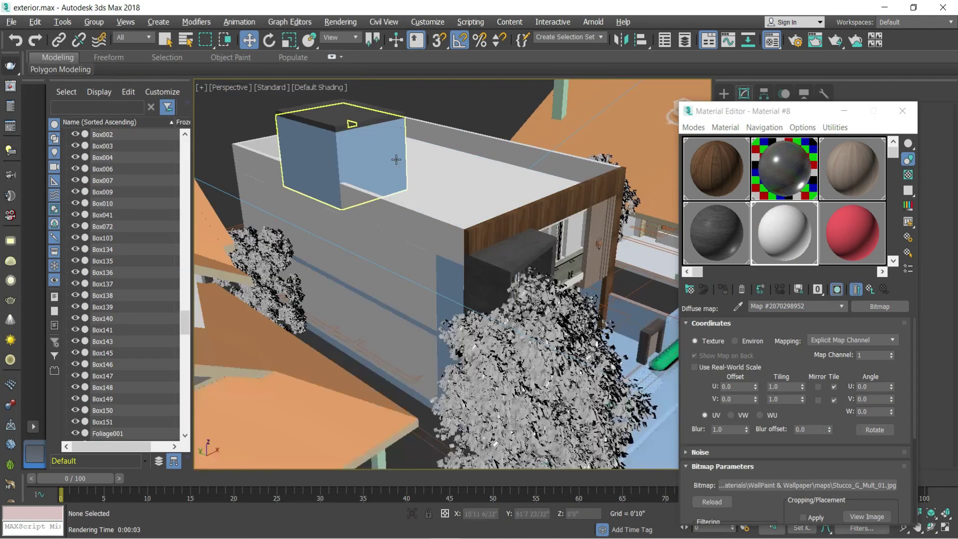
click(396, 159)
click(723, 290)
click(479, 279)
click(723, 289)
Examine the stucco walls from the side and the front of the house, and close the Material Editor
scroll(399, 249, down, 3)
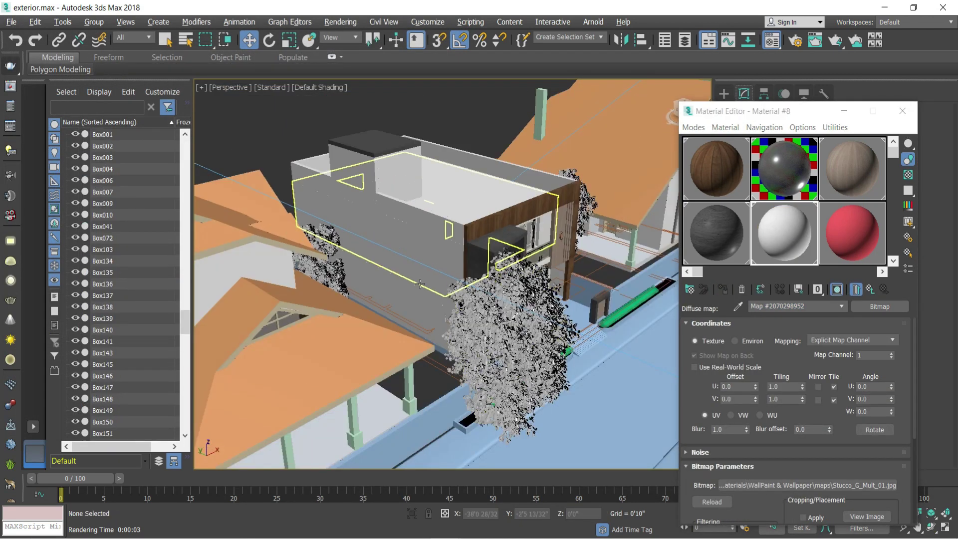
alt+middle_drag(399, 250, 544, 215)
drag(749, 110, 841, 111)
scroll(449, 240, up, 5)
scroll(544, 229, up, 3)
scroll(424, 187, down, 2)
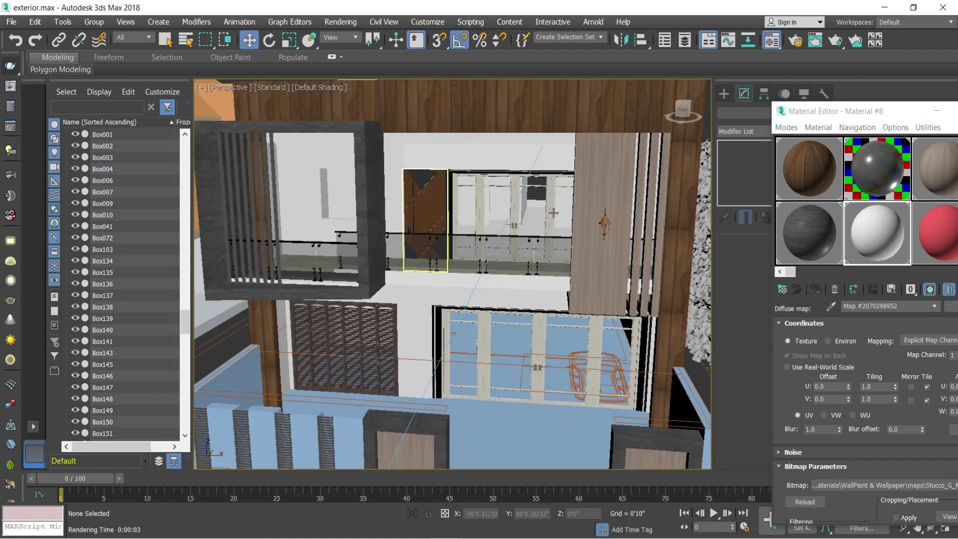
drag(872, 113, 782, 117)
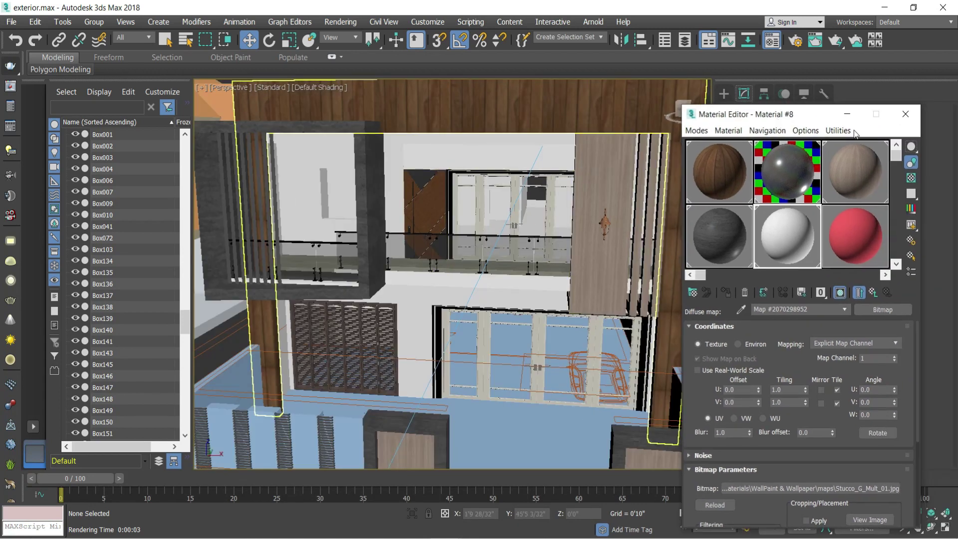
click(897, 122)
scroll(487, 181, up, 3)
scroll(466, 213, down, 2)
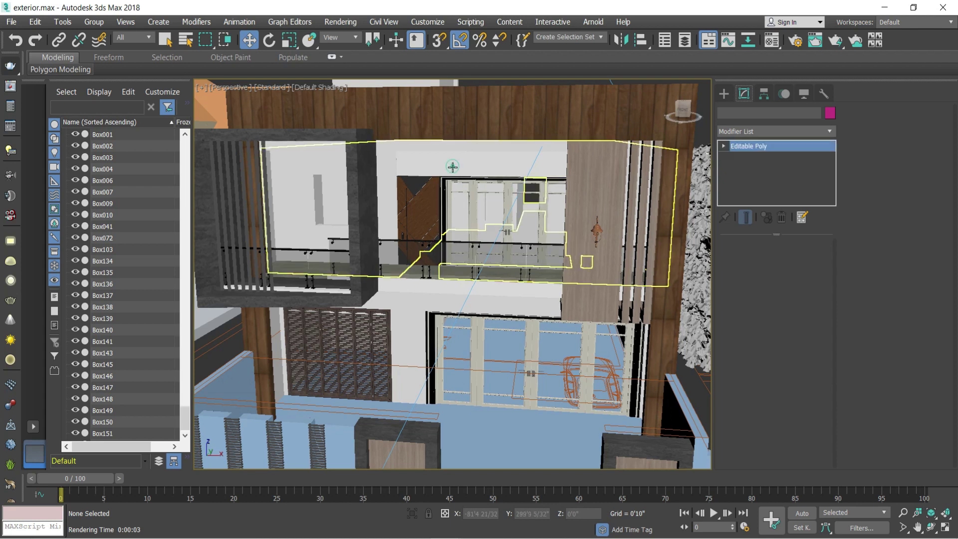
Select the upper and ground-floor main walls and hide all other objects
click(470, 164)
ctrl+click(564, 339)
right_click(570, 329)
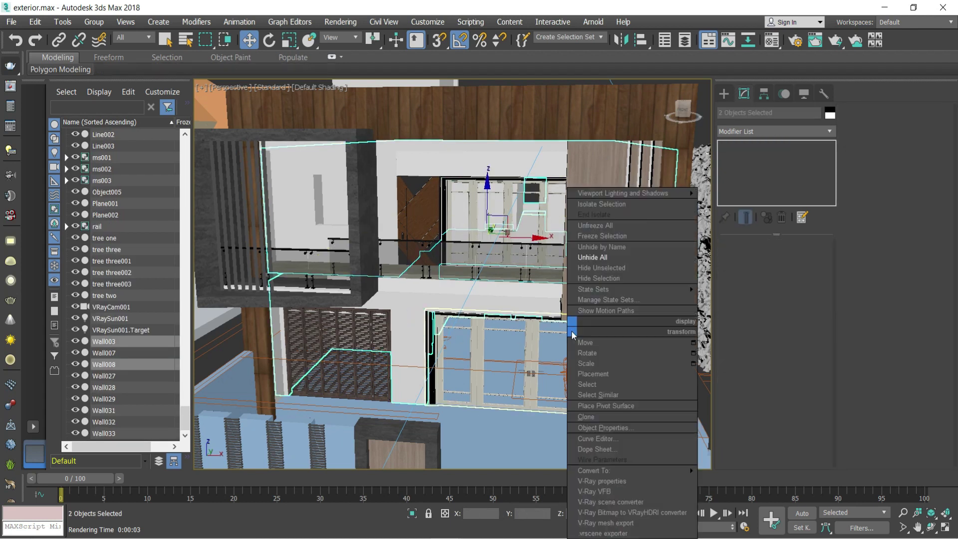
click(601, 269)
click(690, 240)
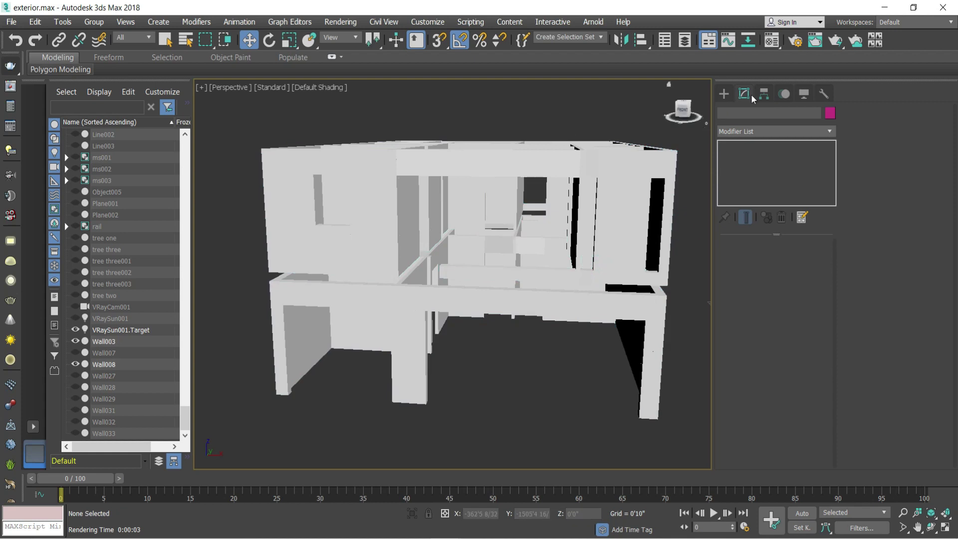
click(723, 94)
click(735, 112)
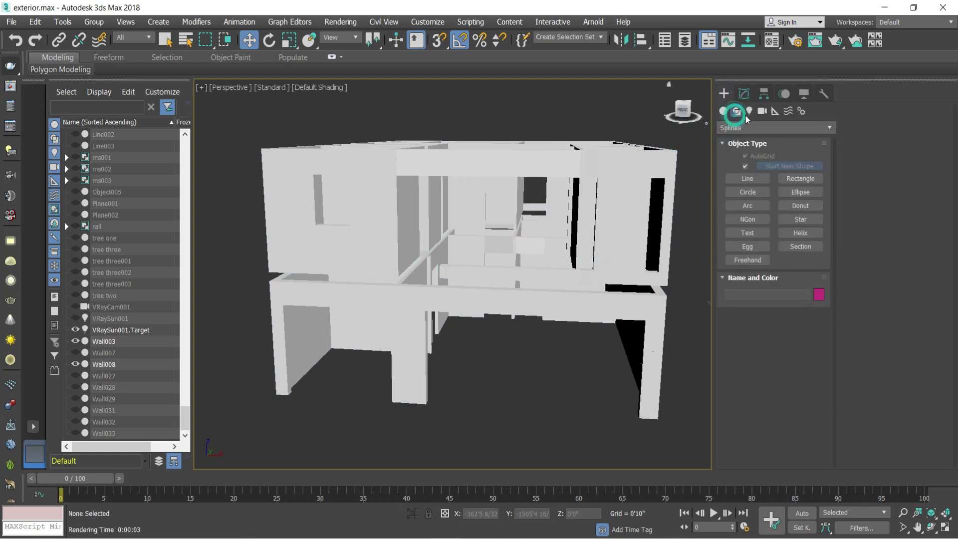
click(759, 182)
In the Top view, draw a flat guide box about 10'9" wide and 1'1" deep along the front wall, using vertex snapping
key(alt+w)
key(alt+w)
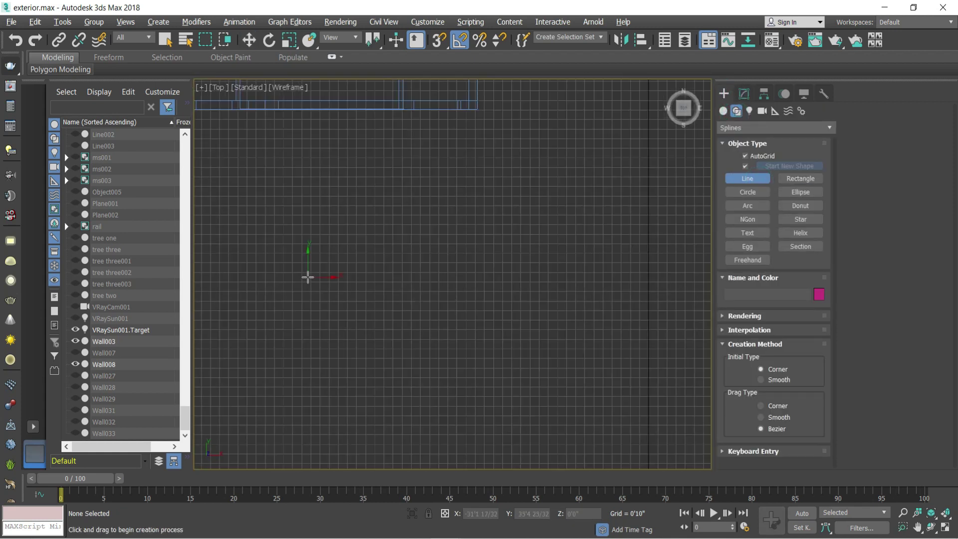
scroll(318, 247, up, 10)
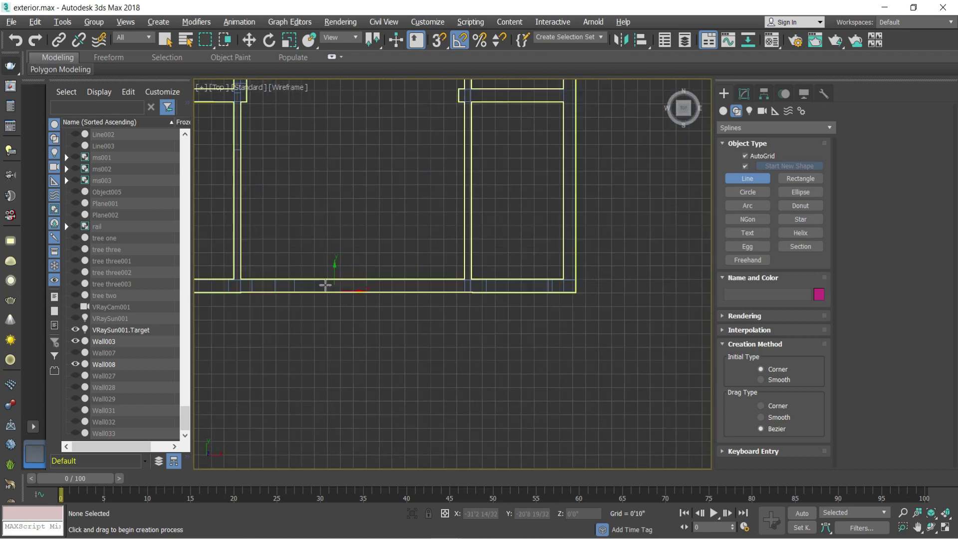
scroll(303, 284, down, 4)
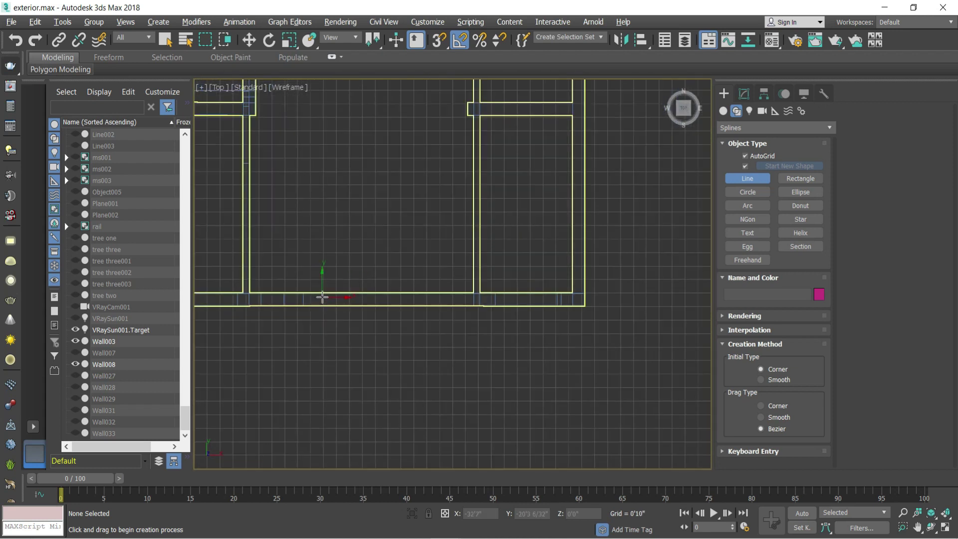
scroll(285, 293, up, 5)
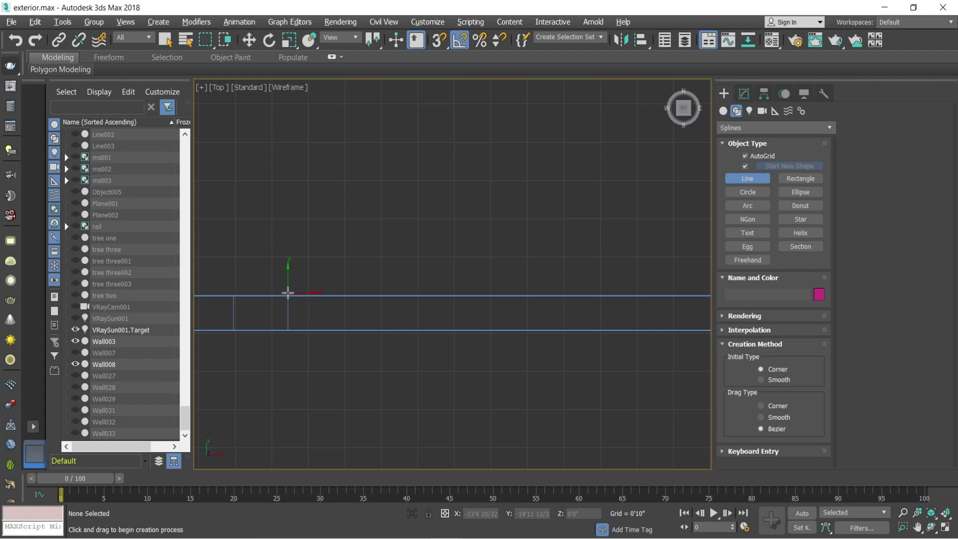
scroll(333, 271, down, 4)
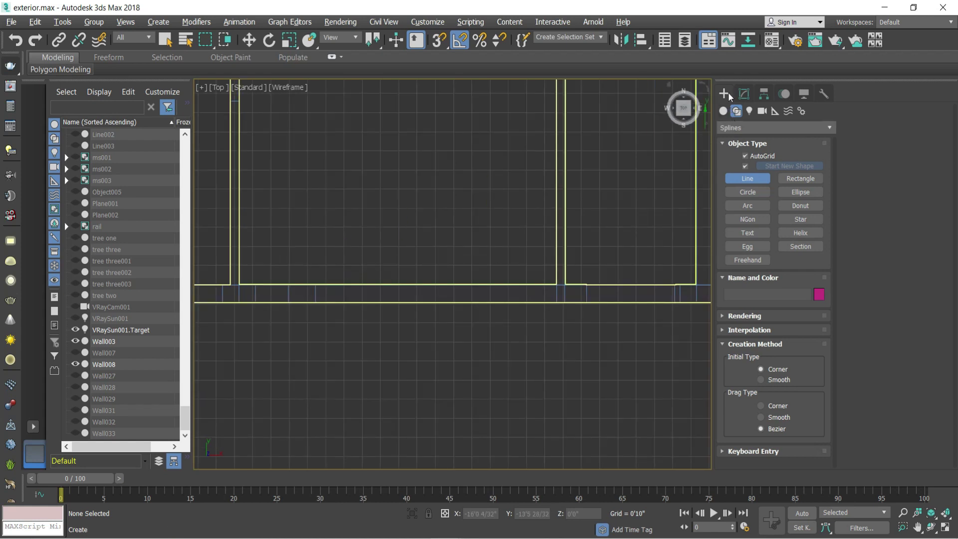
click(724, 111)
click(748, 168)
key(s)
drag(556, 285, 316, 258)
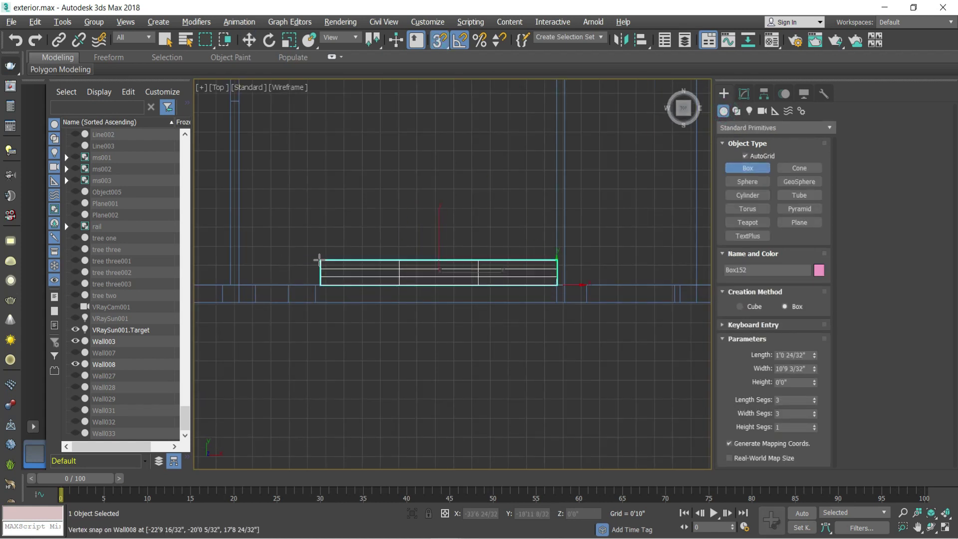
click(316, 258)
Hide everything except the flat guide box and clear the selection
key(w)
right_click(526, 195)
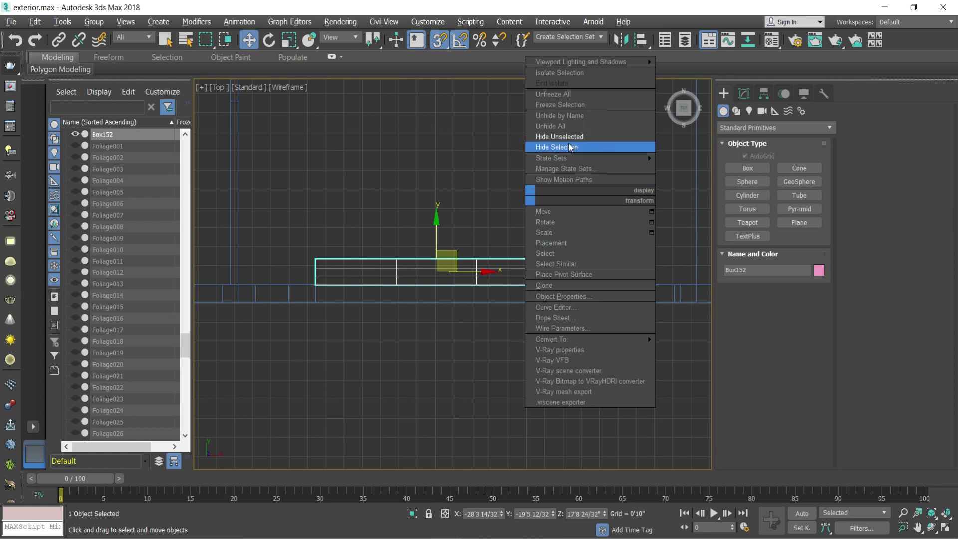
click(569, 137)
click(499, 367)
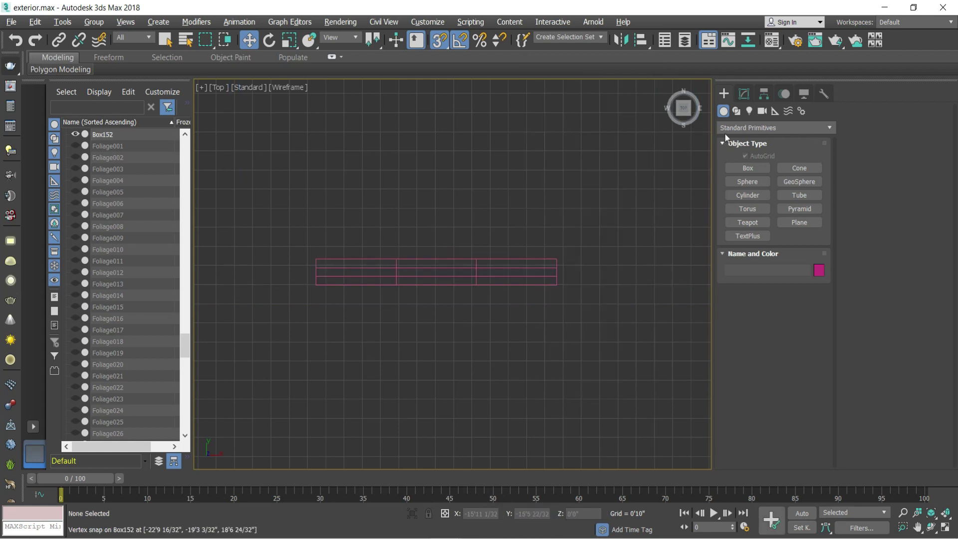
Draw a wavy Line spline zigzagging along the full length of the guide box as a curtain profile
click(736, 111)
click(747, 178)
scroll(353, 272, up, 2)
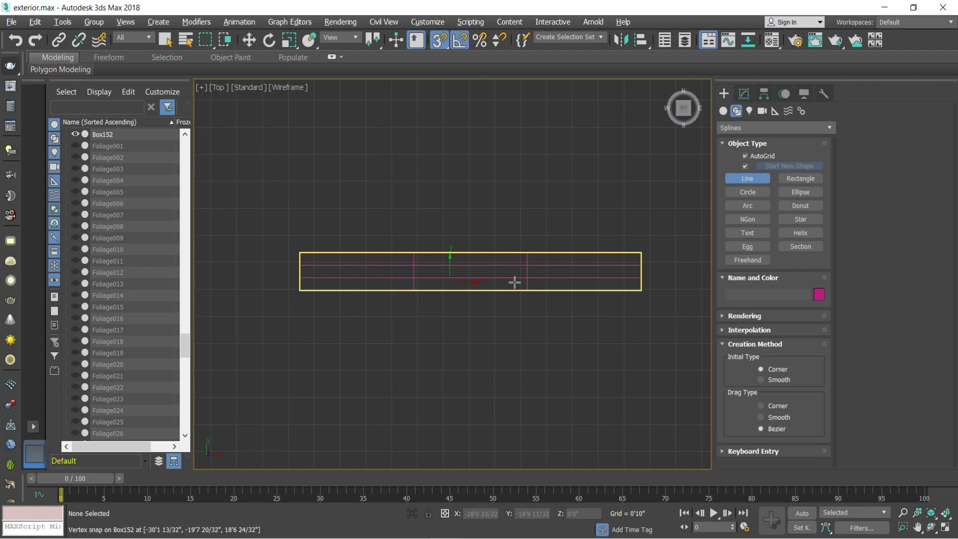
scroll(293, 275, up, 4)
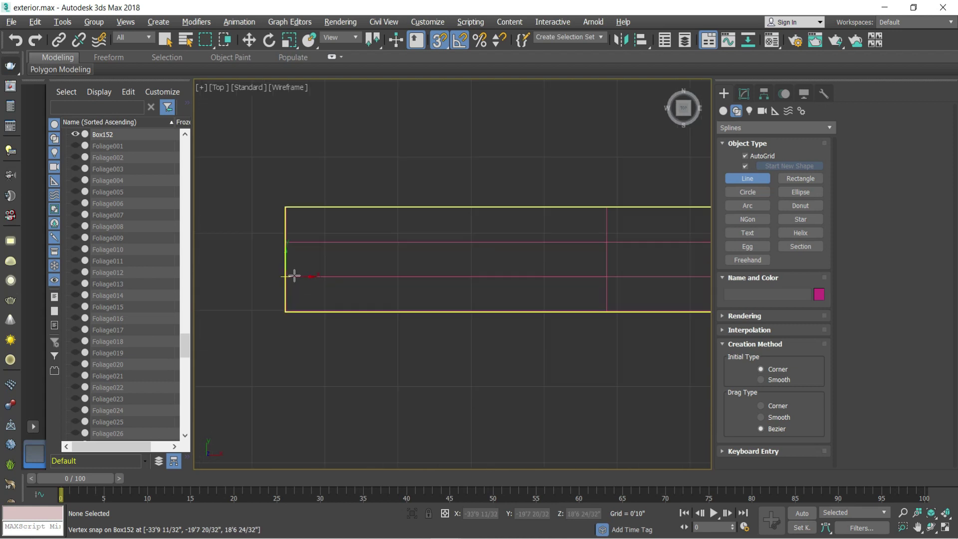
click(290, 277)
mouse_move(304, 250)
mouse_down()
mouse_move(333, 267)
mouse_move(348, 248)
mouse_up()
click(355, 276)
click(369, 248)
click(387, 277)
click(400, 245)
click(475, 279)
click(514, 243)
scroll(604, 259, down, 2)
click(451, 266)
click(464, 288)
scroll(533, 272, down, 2)
scroll(453, 276, up, 3)
click(515, 280)
click(535, 248)
click(448, 264)
click(468, 283)
click(324, 272)
scroll(556, 273, down, 2)
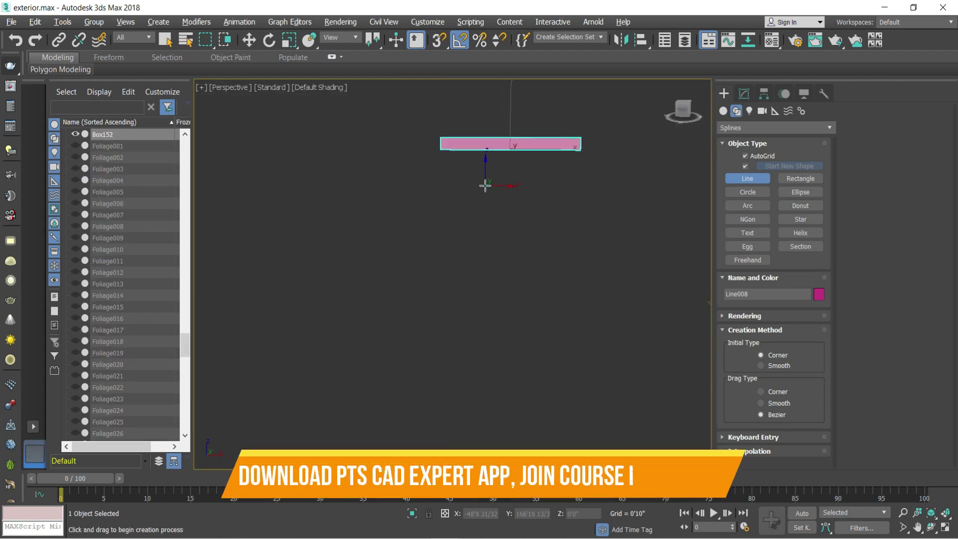
Delete the guide box and return to the Perspective view
key(Delete)
key(alt+w)
key(alt+w)
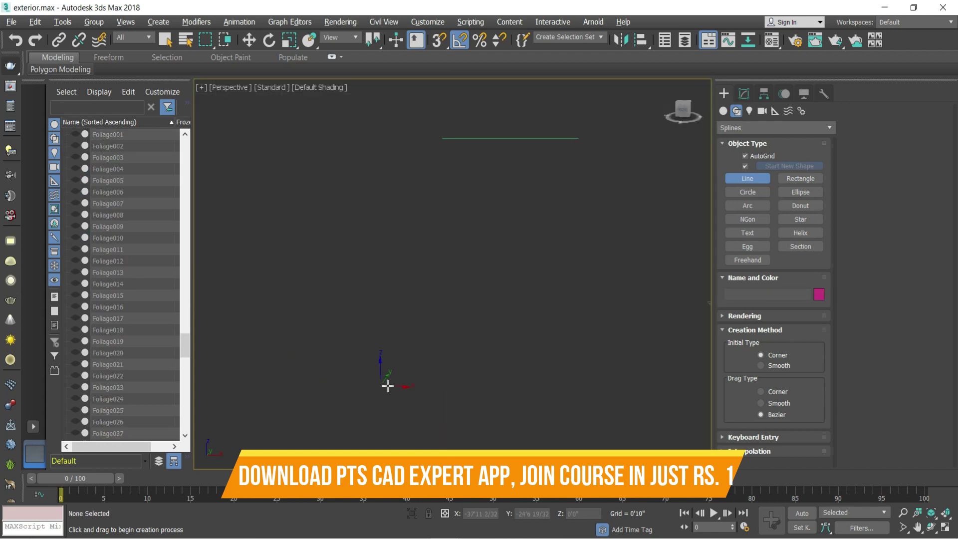
Extrude the wavy line by 9'9" to form a curtain
scroll(387, 385, down, 2)
drag(681, 107, 689, 114)
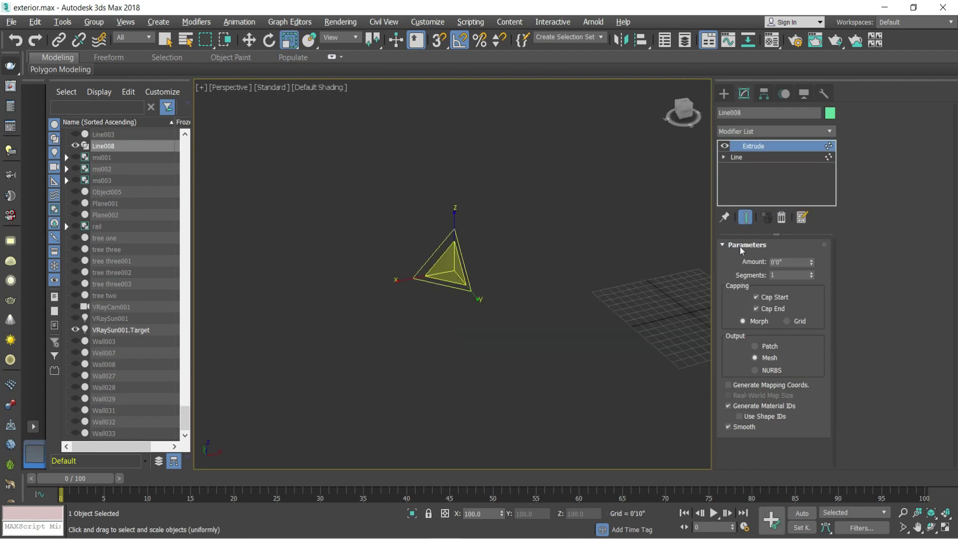
drag(812, 265, 794, 202)
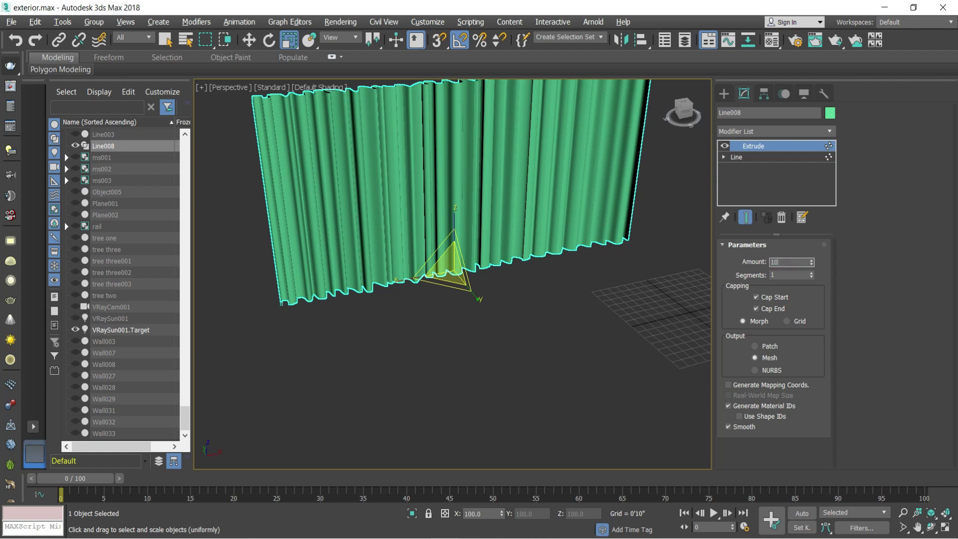
key(Return)
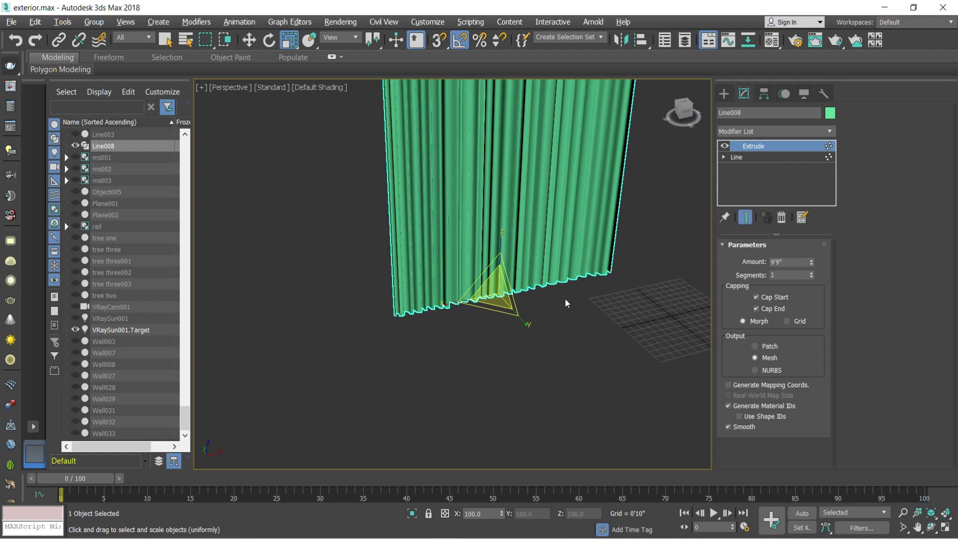
Add a Smooth modifier to the extruded curtain
scroll(567, 304, down, 5)
click(635, 230)
scroll(559, 258, up, 3)
click(559, 258)
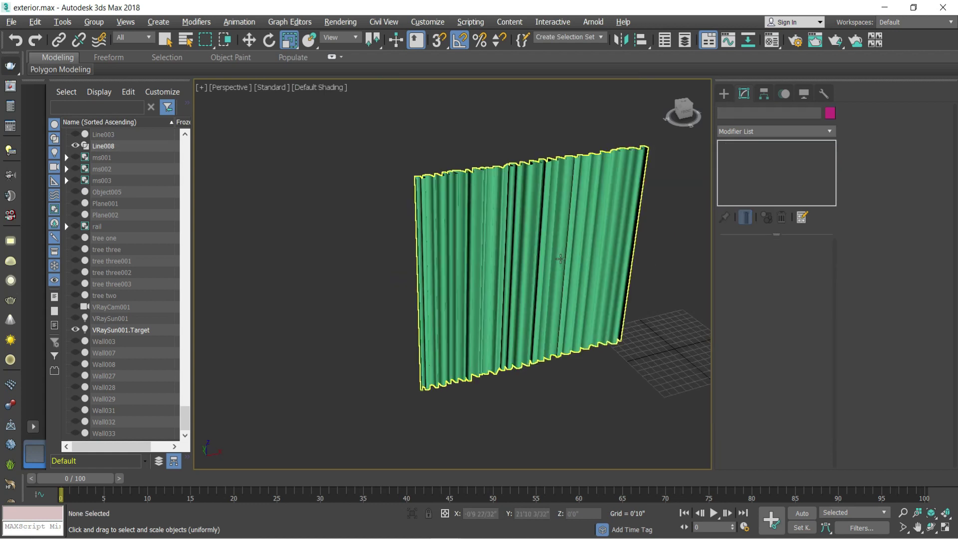
click(772, 132)
text(turbo)
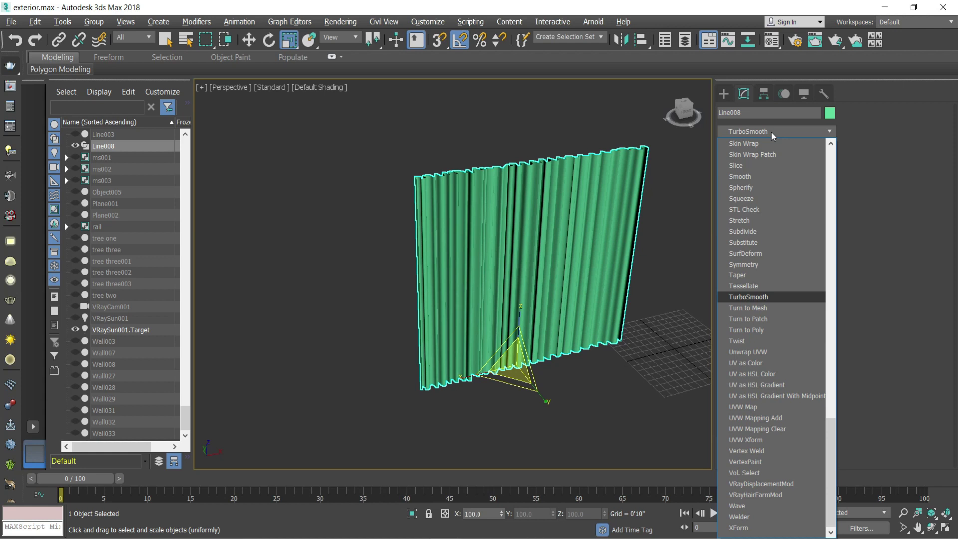
text(sm)
key(Return)
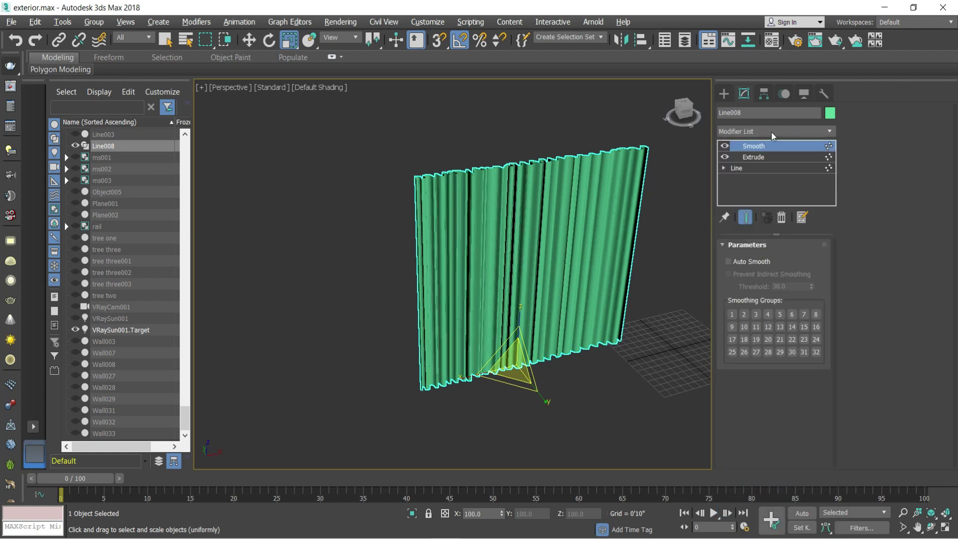
Assign smoothing group 23 to the curtain in the Smooth modifier and inspect the folds up close
scroll(606, 212, up, 1)
scroll(617, 248, down, 1)
scroll(610, 238, up, 3)
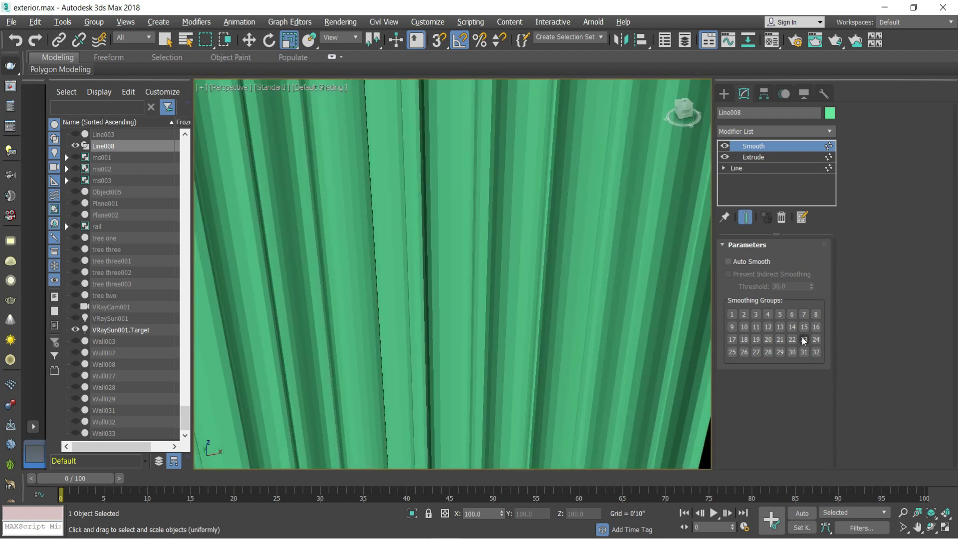
click(804, 340)
scroll(417, 321, down, 10)
scroll(394, 364, up, 10)
scroll(390, 368, down, 5)
scroll(455, 352, up, 5)
scroll(329, 354, down, 5)
scroll(474, 346, up, 5)
scroll(480, 342, down, 5)
Convert the curtain to an Editable Poly
click(585, 207)
click(579, 266)
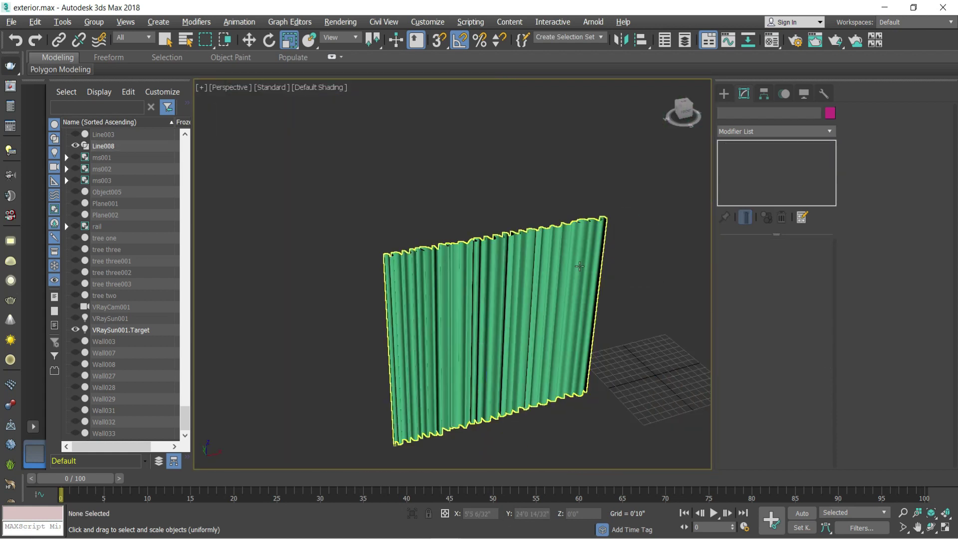
right_click(578, 269)
mouse_move(637, 400)
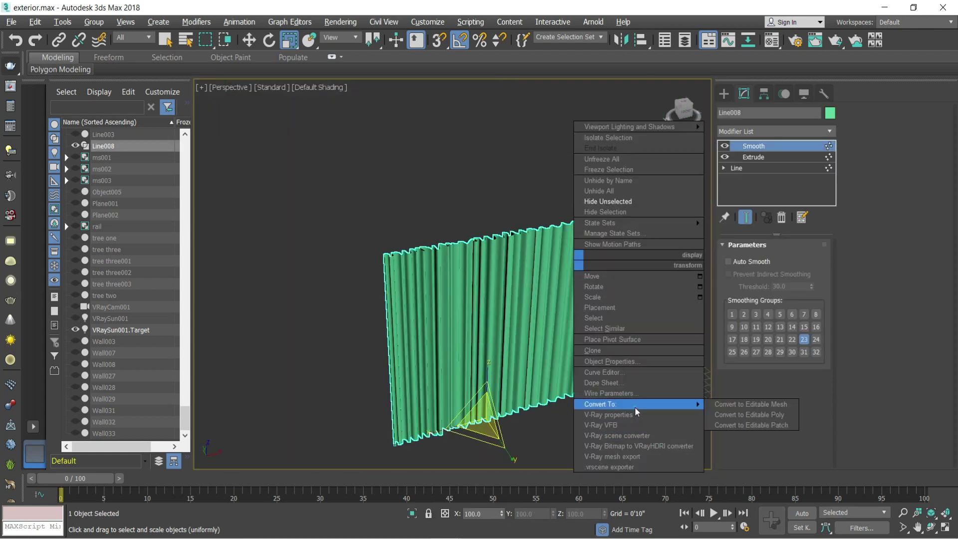
click(721, 414)
click(605, 178)
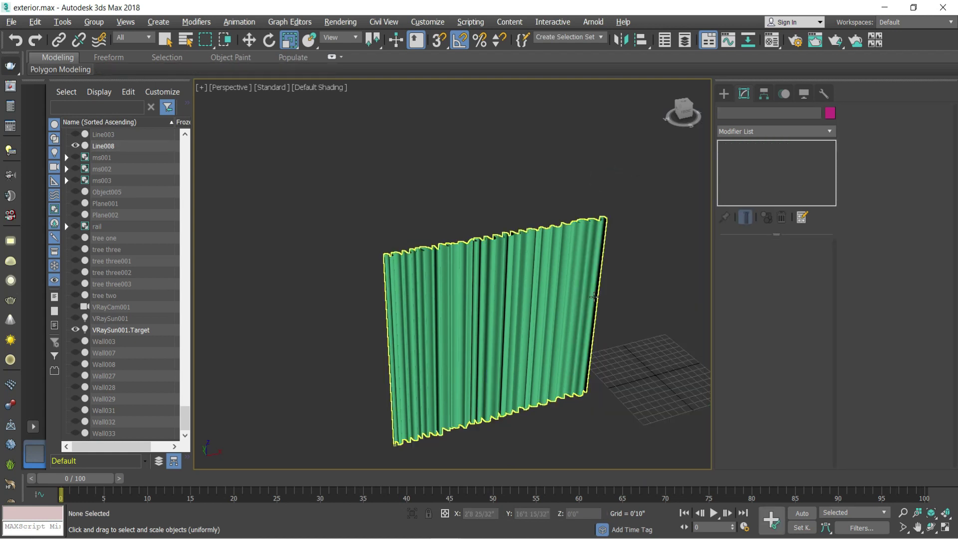
Unhide all objects in the scene
right_click(617, 302)
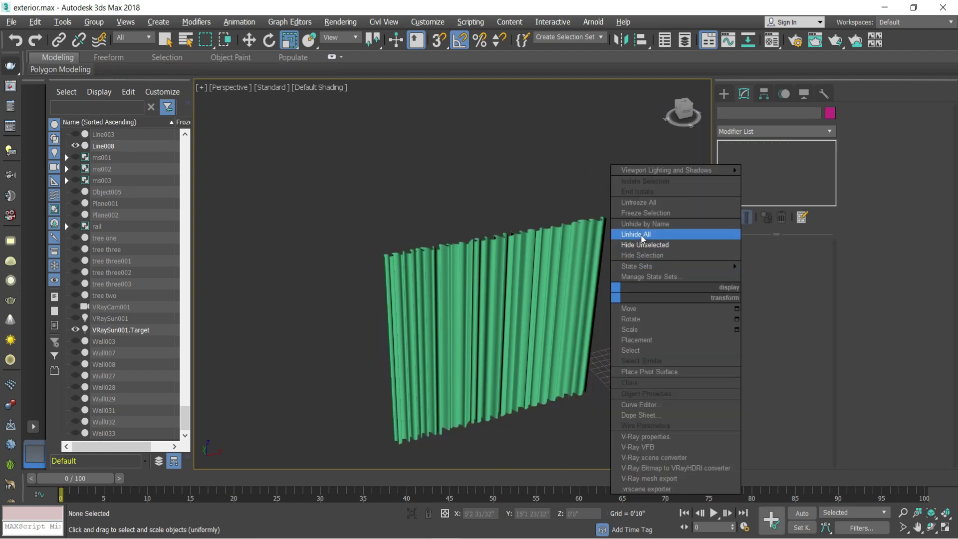
click(643, 237)
scroll(556, 279, down, 5)
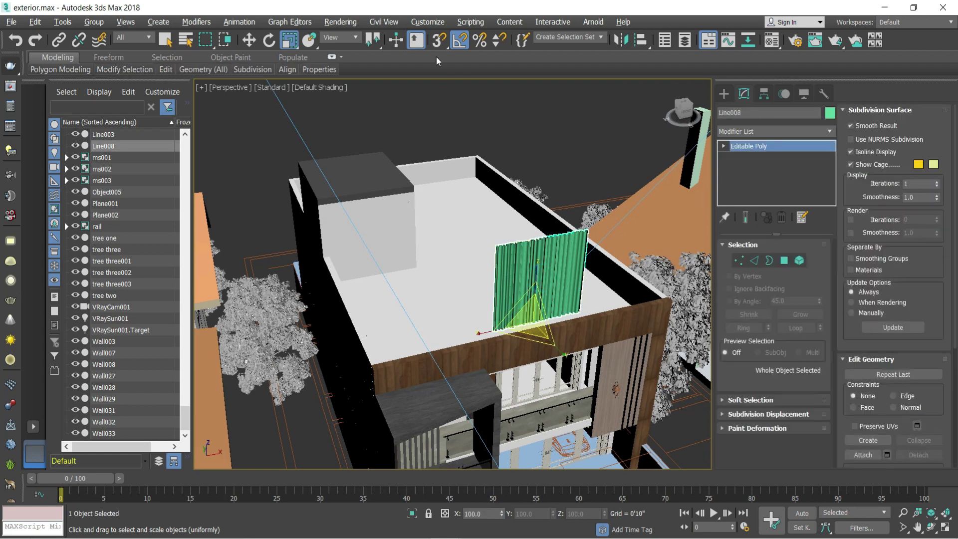
In the Front view, move the curtain down so it covers the upper-floor glass door
click(252, 41)
key(alt+w)
right_click(588, 220)
key(alt+w)
scroll(589, 230, down, 6)
scroll(553, 160, up, 5)
drag(561, 168, 563, 317)
scroll(562, 292, up, 2)
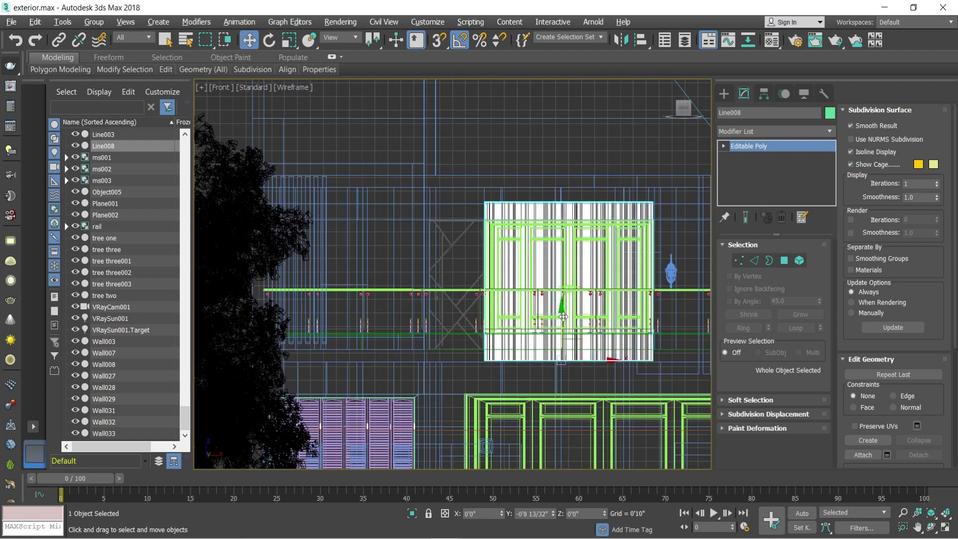
scroll(564, 314, down, 3)
scroll(572, 299, up, 1)
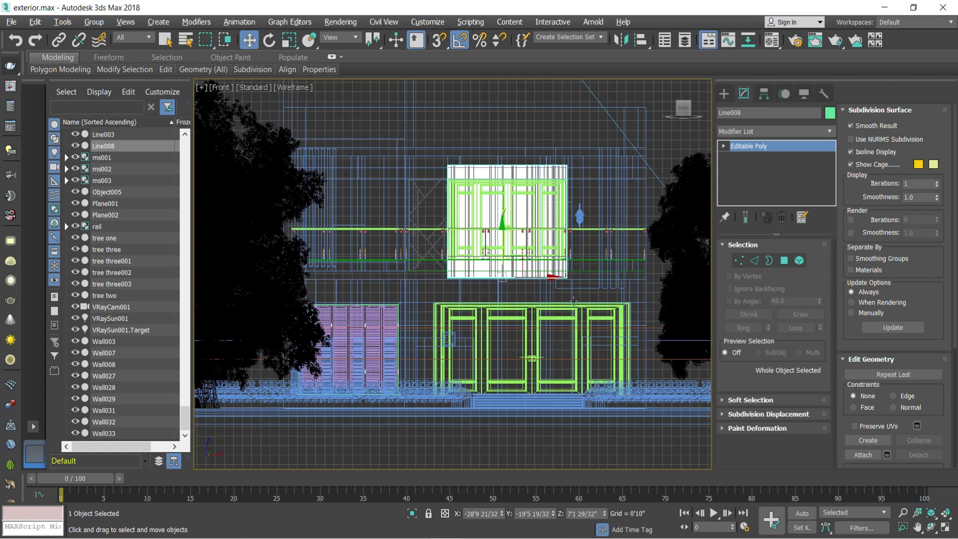
Copy the curtain down to the ground-floor door and clone panels sideways on both floors, spreading the upper pair apart
mouse_move(504, 233)
shift+mouse_down()
mouse_move(511, 356)
mouse_move(510, 346)
shift+mouse_up()
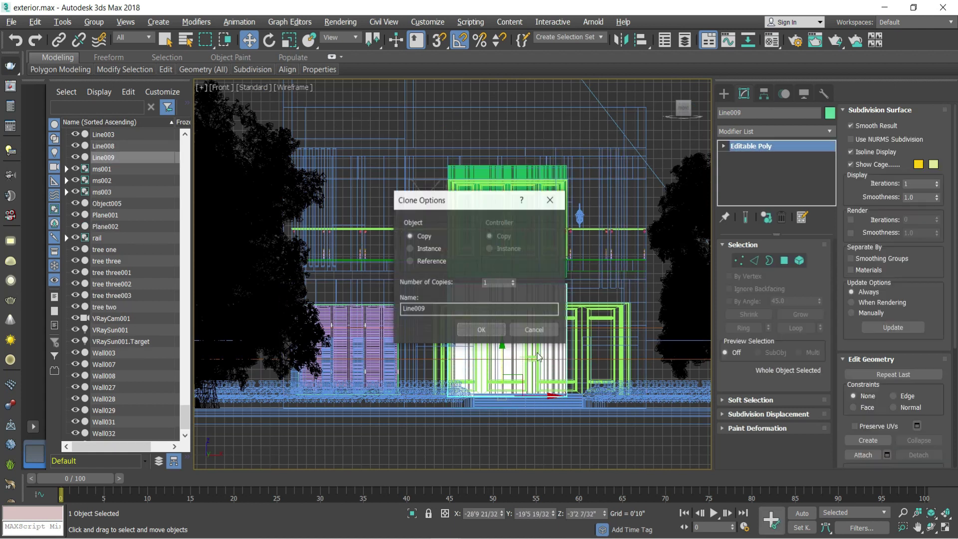
click(484, 330)
scroll(510, 347, up, 2)
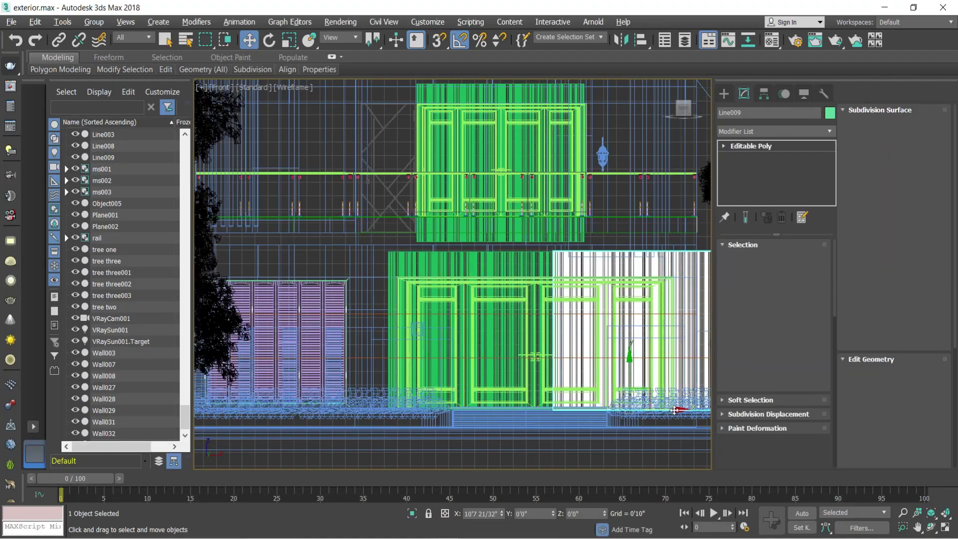
shift+drag(673, 410, 641, 139)
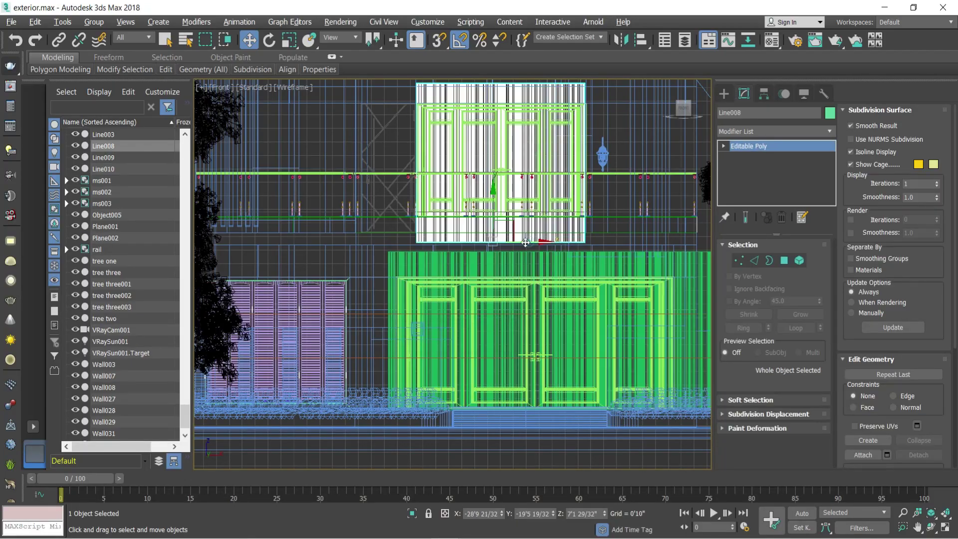
click(481, 328)
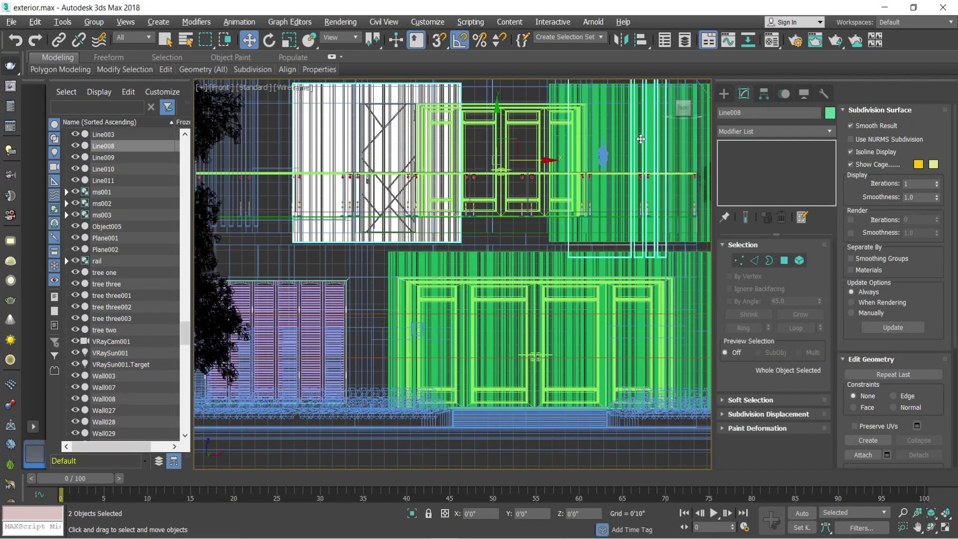
ctrl+click(641, 139)
ctrl+click(682, 159)
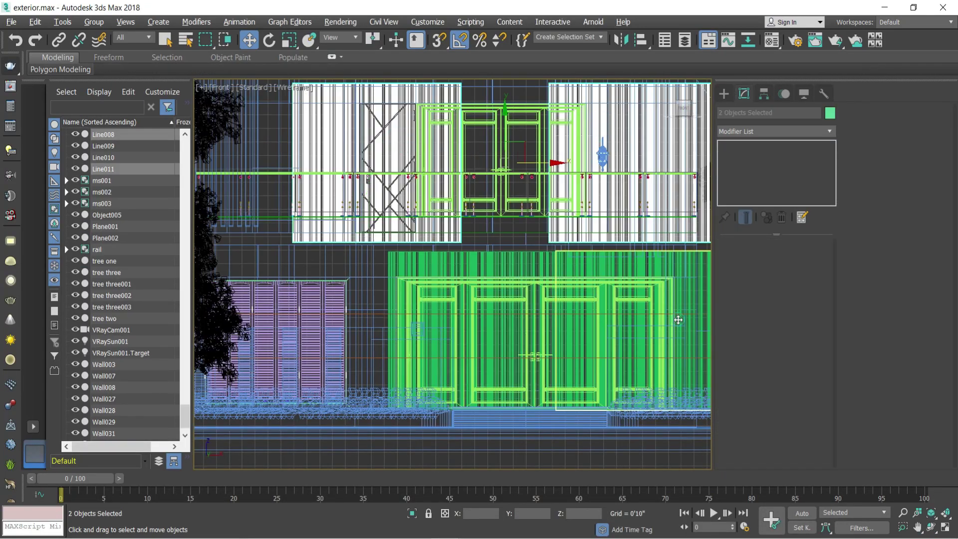
Add the ground-floor curtains to the selection and load a bitmap as the diffuse map of a material for all curtains
ctrl+click(678, 321)
ctrl+click(509, 324)
key(m)
drag(818, 115, 714, 72)
click(686, 299)
double_click(113, 269)
click(279, 67)
click(278, 68)
scroll(216, 175, up, 3)
double_click(216, 175)
double_click(115, 100)
Show Material #14's diffuse bitmap on the road surface in the viewport
scroll(354, 161, down, 6)
scroll(354, 157, down, 5)
click(201, 139)
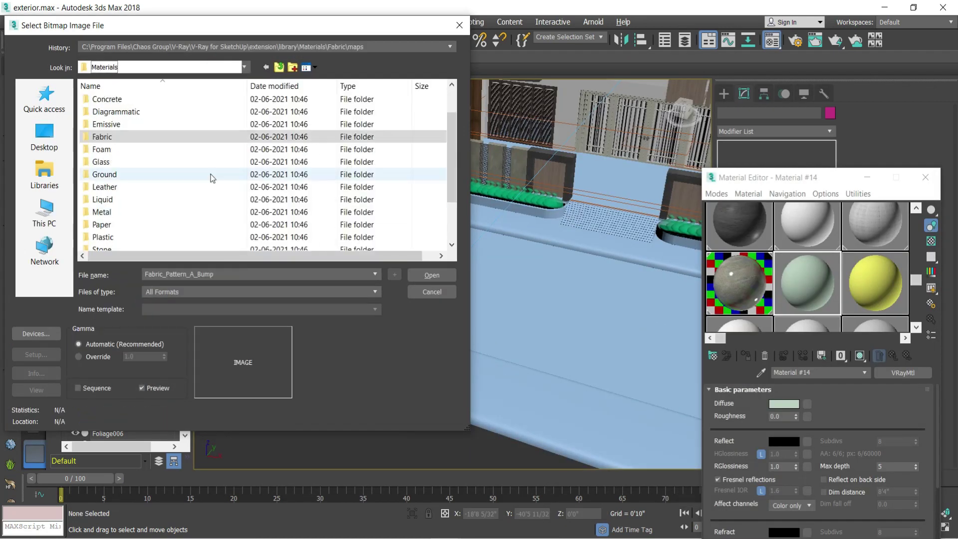
scroll(210, 175, up, 3)
click(860, 356)
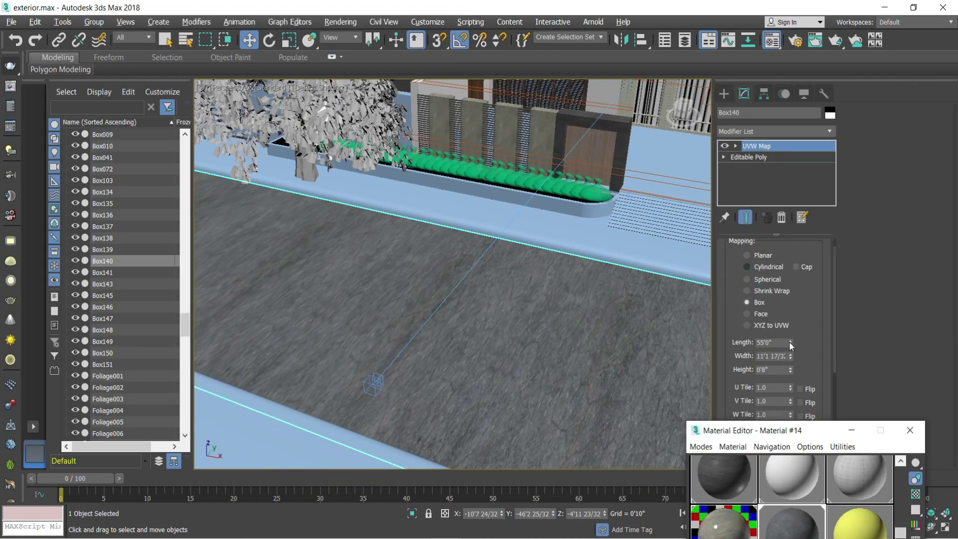
Adjust the mapping size in the road's UVW Map modifier to rescale its surface texture
drag(789, 344, 790, 319)
scroll(561, 351, up, 3)
mouse_move(790, 357)
mouse_down()
mouse_move(790, 345)
mouse_move(791, 355)
mouse_up()
scroll(560, 351, down, 5)
scroll(561, 351, up, 3)
scroll(549, 325, down, 4)
Select both pavement strips along the road and load the Tiles_F_Bump_01 bitmap as Material #15's diffuse map for them
click(504, 220)
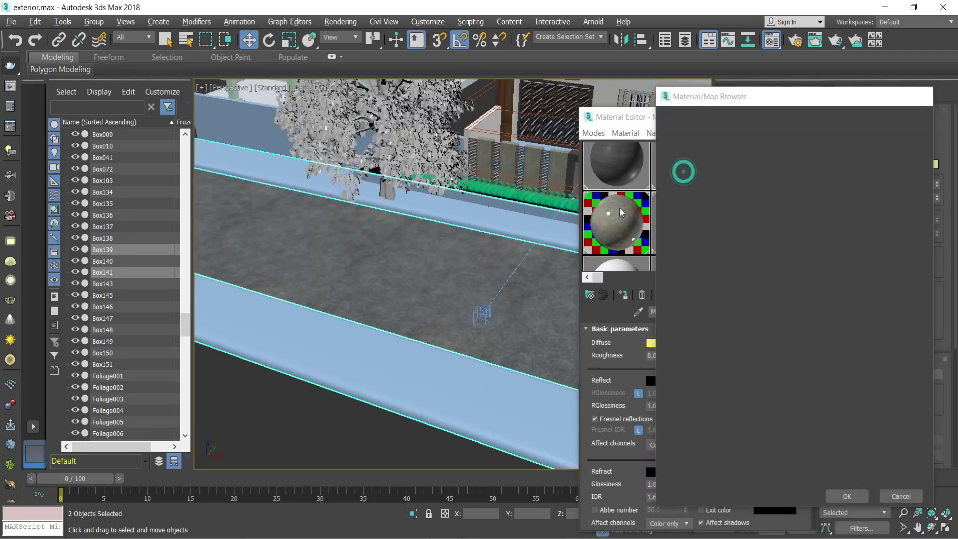
scroll(386, 178, down, 3)
key(BackSpace)
key(BackSpace)
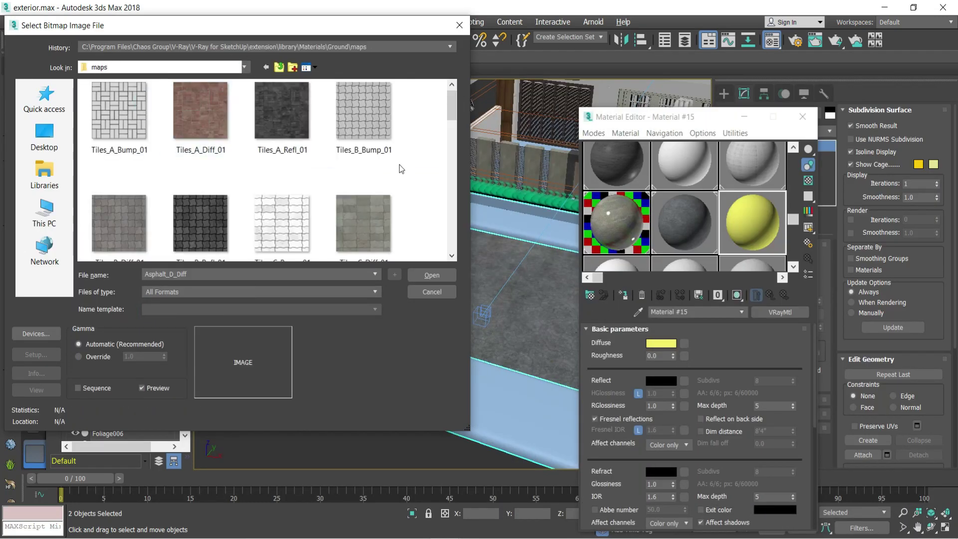
scroll(399, 164, down, 3)
click(305, 223)
double_click(305, 222)
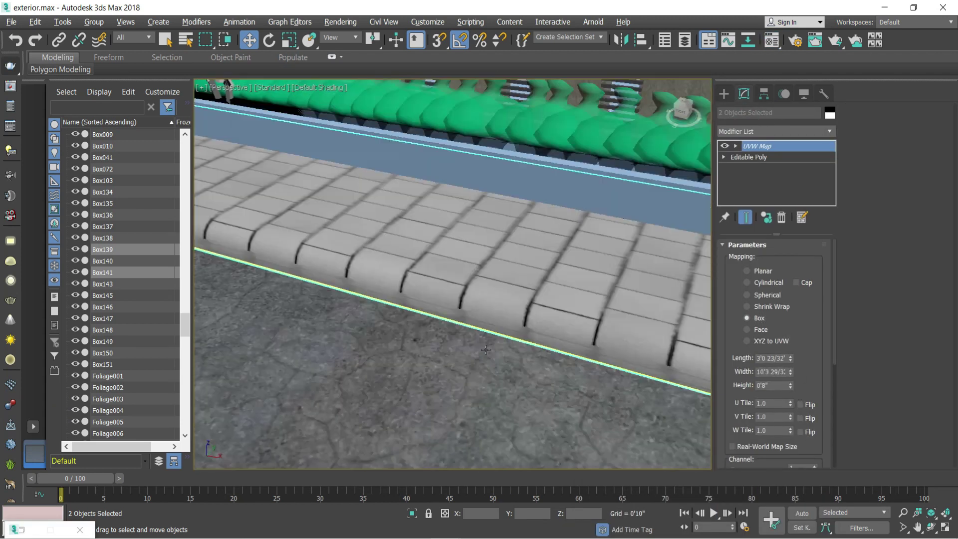
Adjust the pavements' box UVW mapping to length 3'2 6/32" and height 1'5 30/32" to rescale the tiles
drag(791, 358, 790, 357)
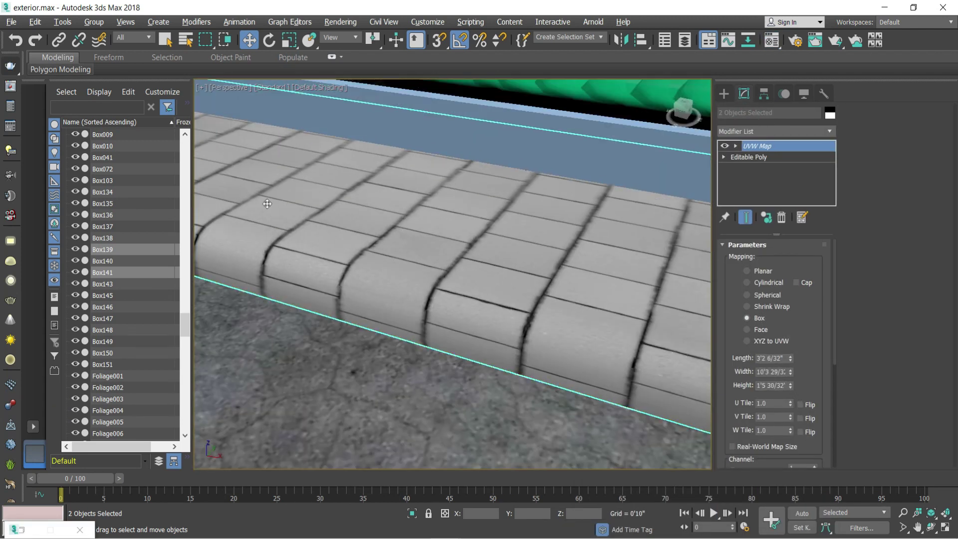
scroll(358, 296, down, 3)
scroll(500, 291, up, 3)
scroll(503, 309, down, 2)
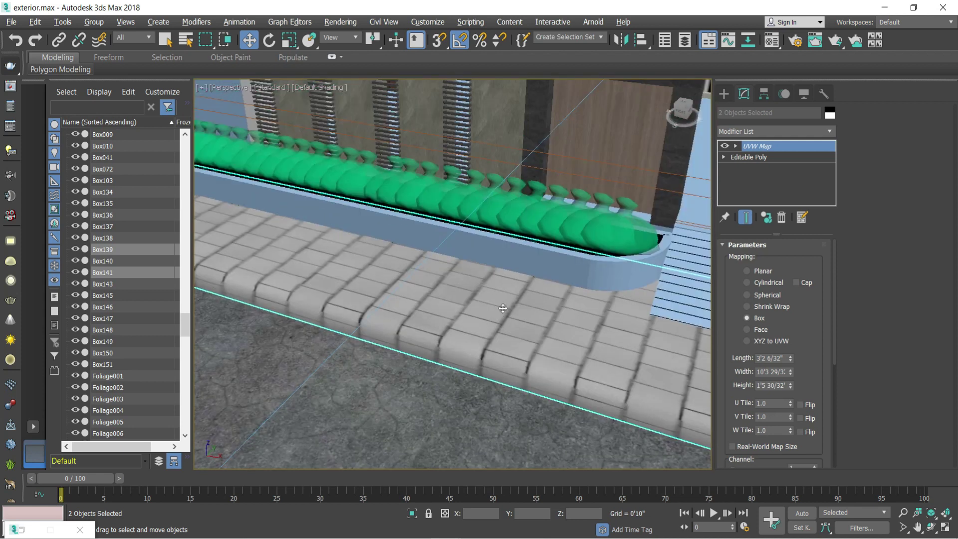
Try rotating Material #15's tile bitmap by entering 90 for its V and W angles
click(772, 40)
drag(654, 125, 788, 108)
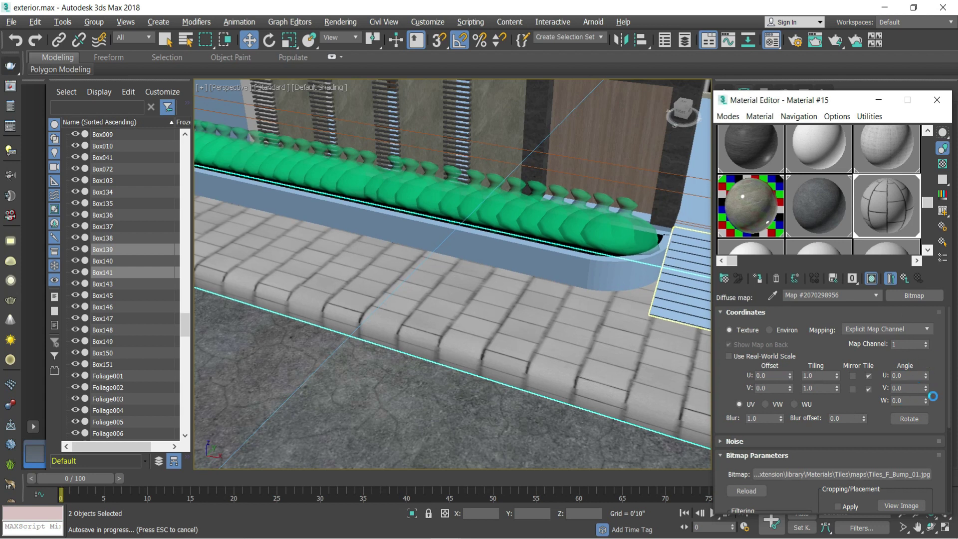
drag(926, 376, 926, 367)
double_click(904, 388)
text(90)
double_click(904, 400)
text(90)
key(Return)
scroll(544, 354, up, 3)
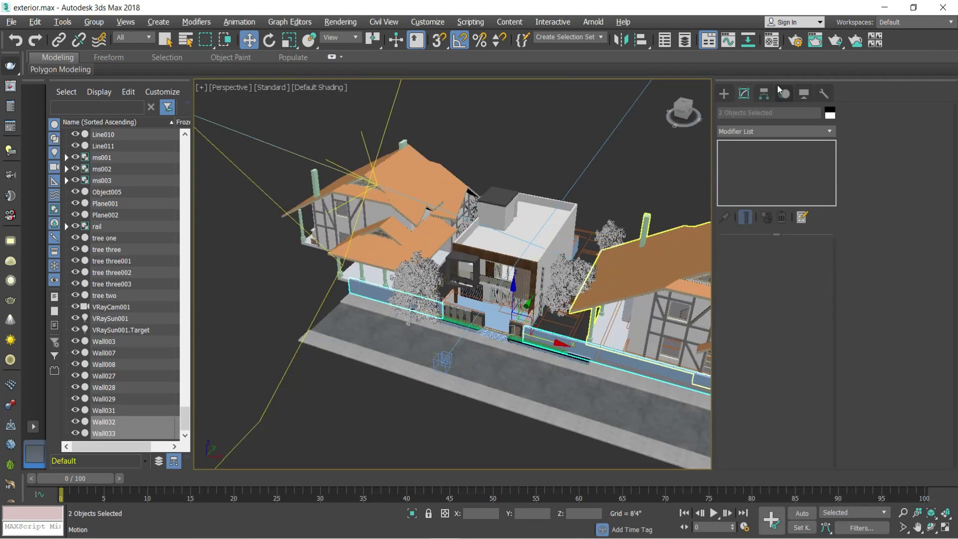
Load a bitmap from another folder as Material #19's diffuse map, assign it to the two selected walls, and show it in the viewport
key(m)
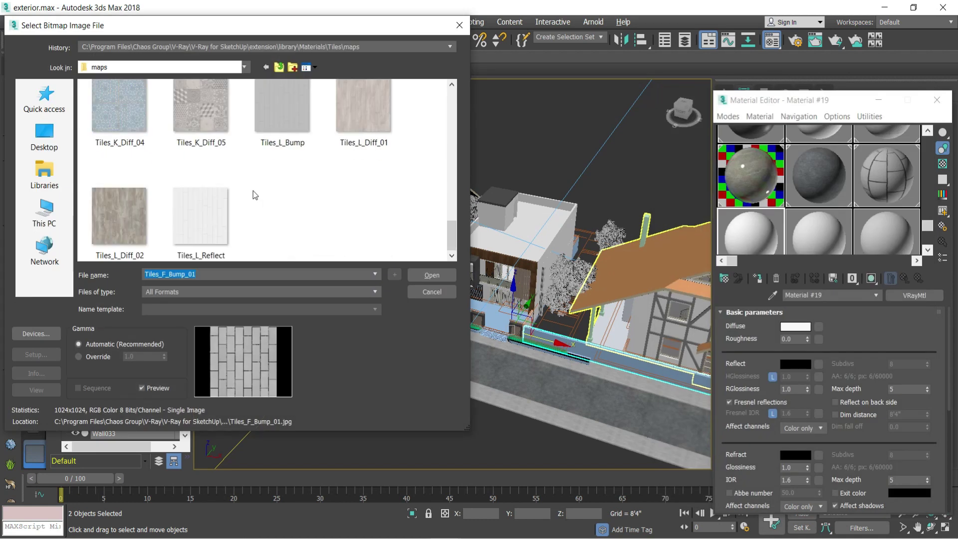
double_click(299, 244)
click(245, 67)
click(149, 309)
double_click(122, 224)
double_click(100, 99)
click(200, 123)
click(432, 275)
click(757, 278)
click(871, 278)
click(613, 164)
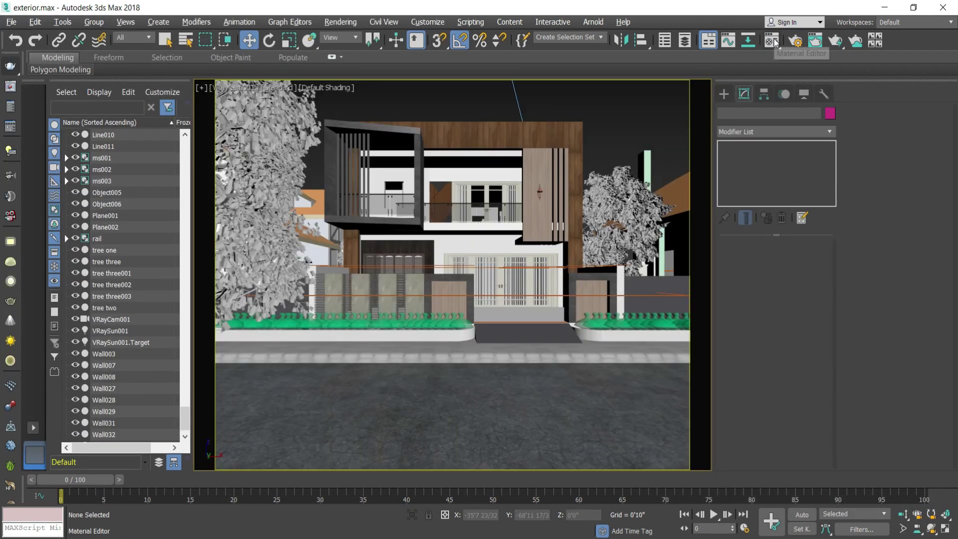
Review the render setup's output size, common options and V-Ray global switches for the VRayCam001 view
click(797, 41)
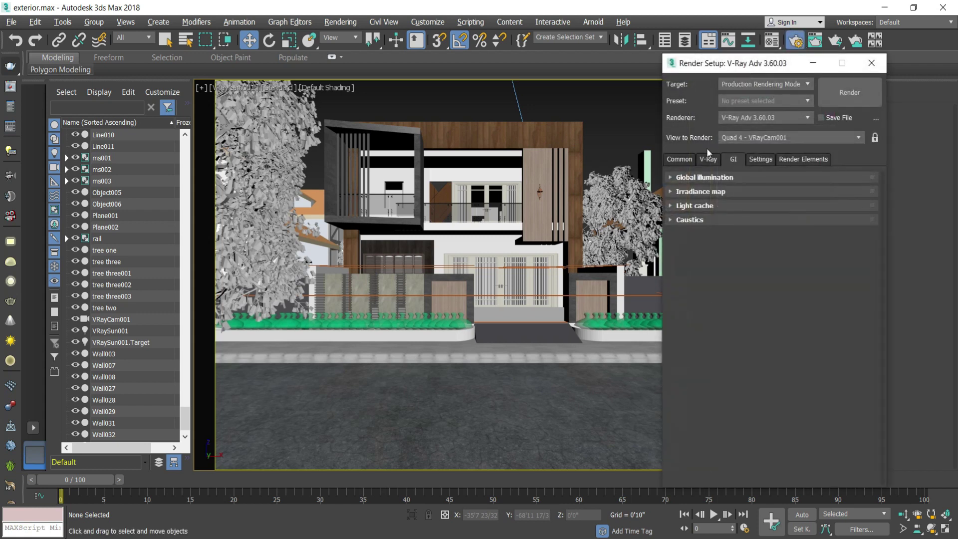
click(695, 158)
drag(754, 68, 716, 45)
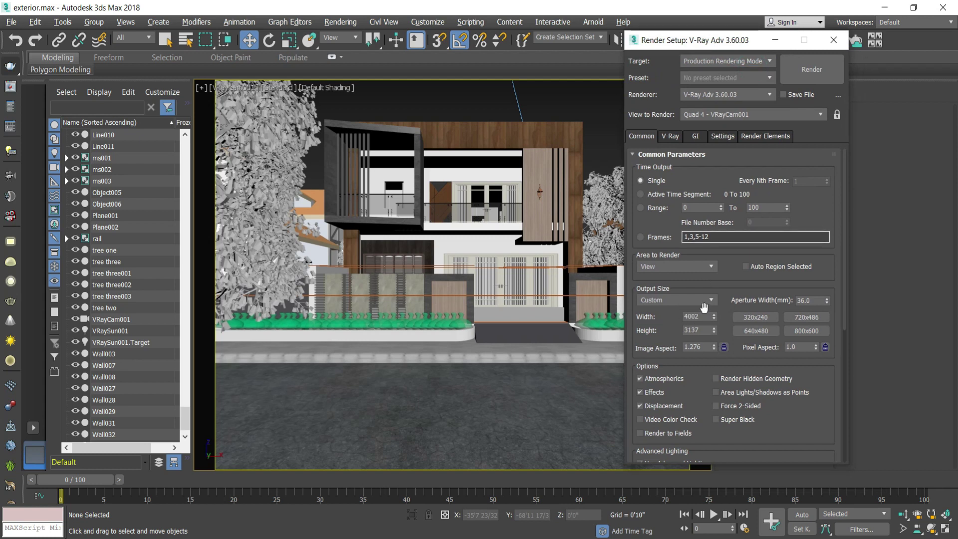
scroll(806, 394, down, 1)
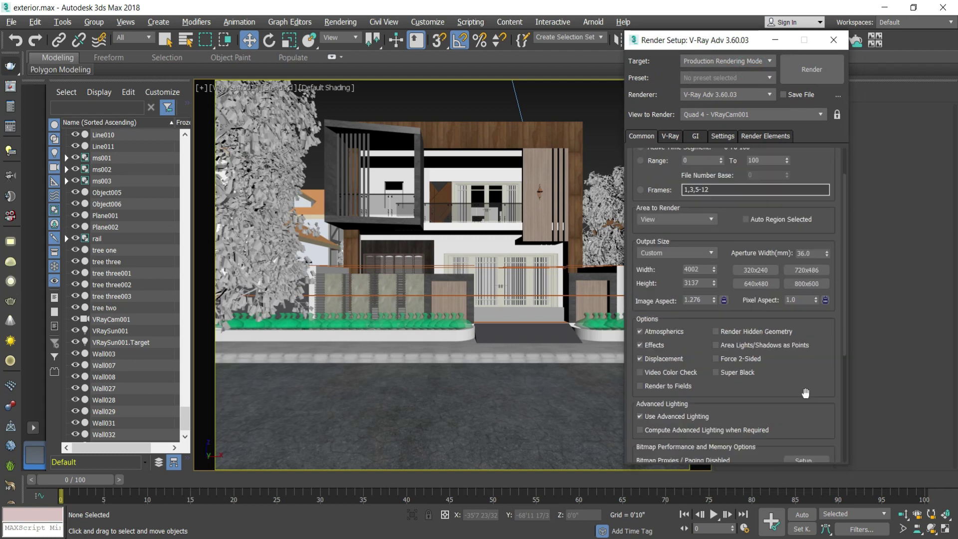
click(670, 137)
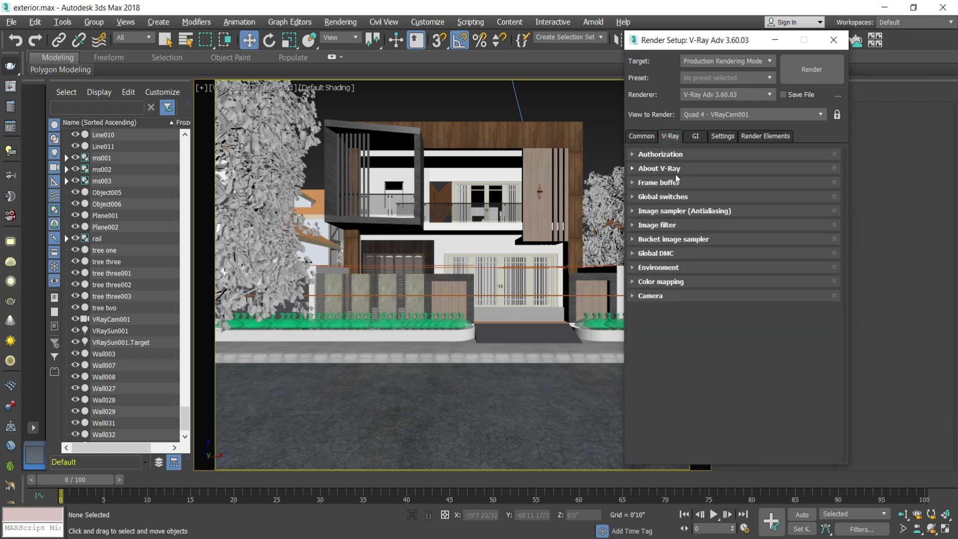
click(670, 197)
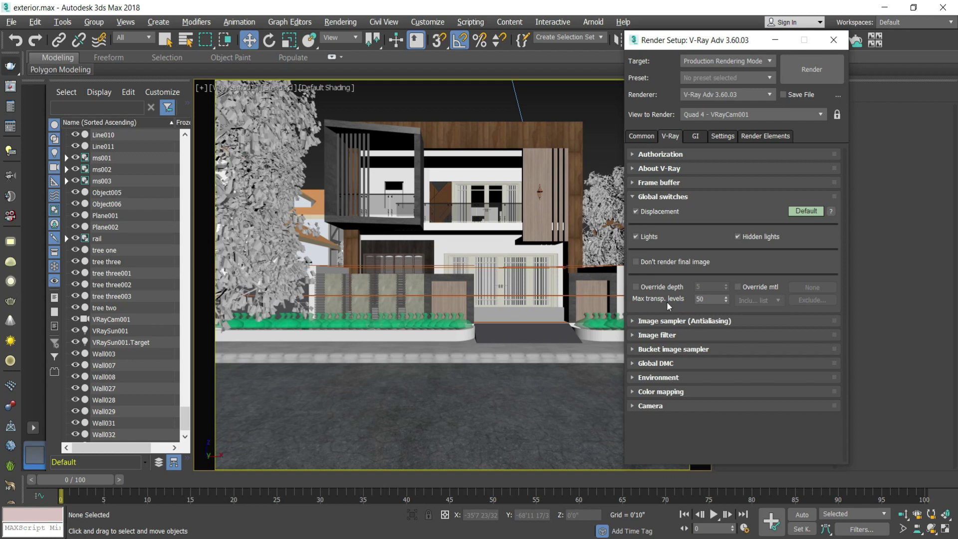
click(655, 197)
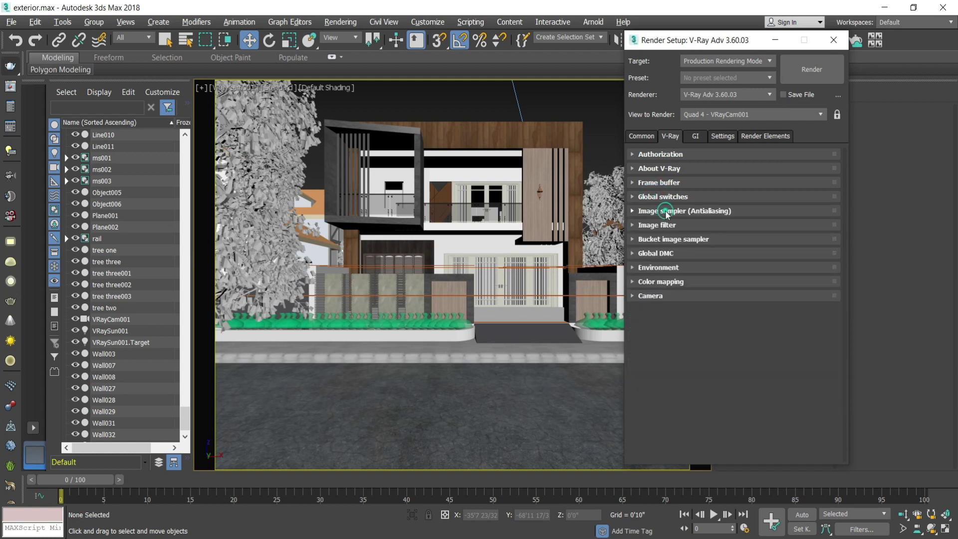
Check the V-Ray image sampler type, the available image filters, and the bucket sampler's subdivisions and noise threshold
click(666, 212)
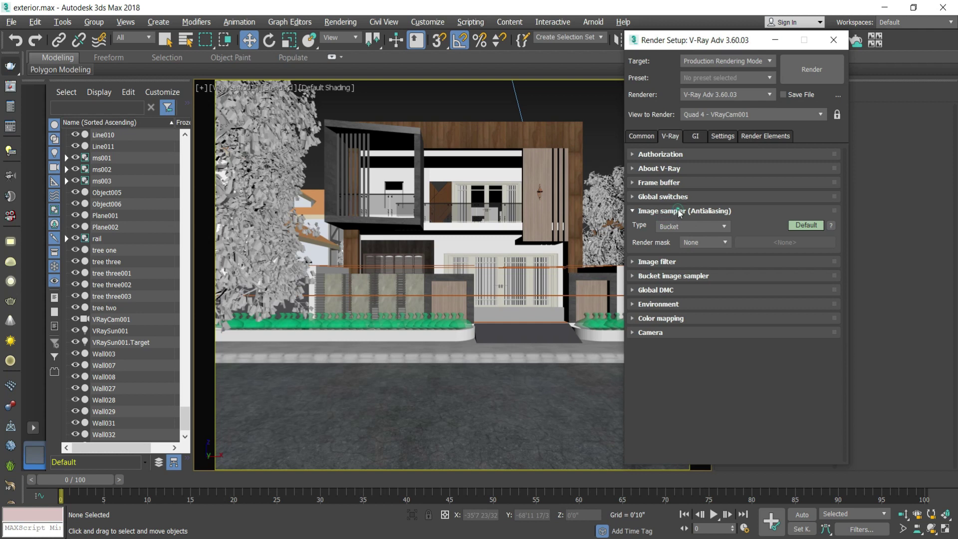
click(678, 211)
click(677, 227)
click(692, 225)
click(693, 225)
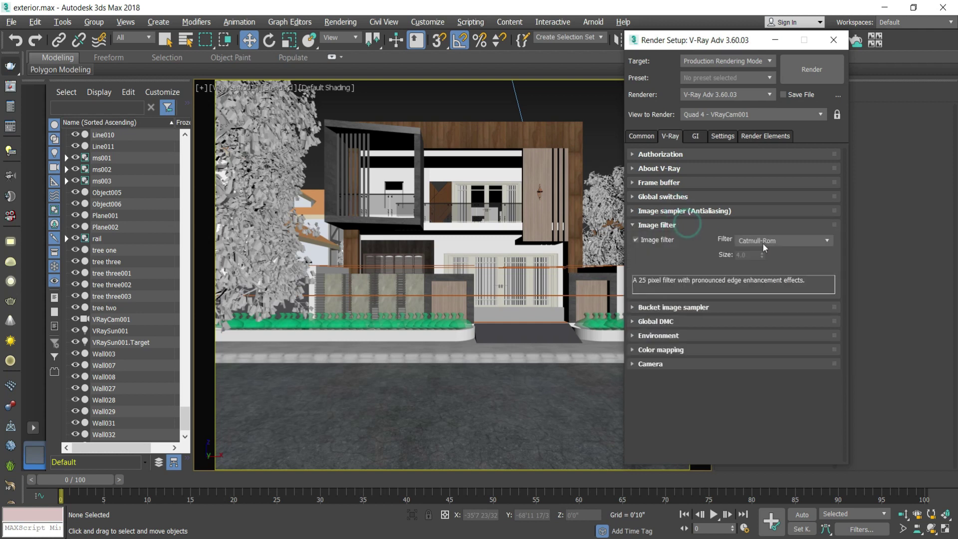
click(771, 240)
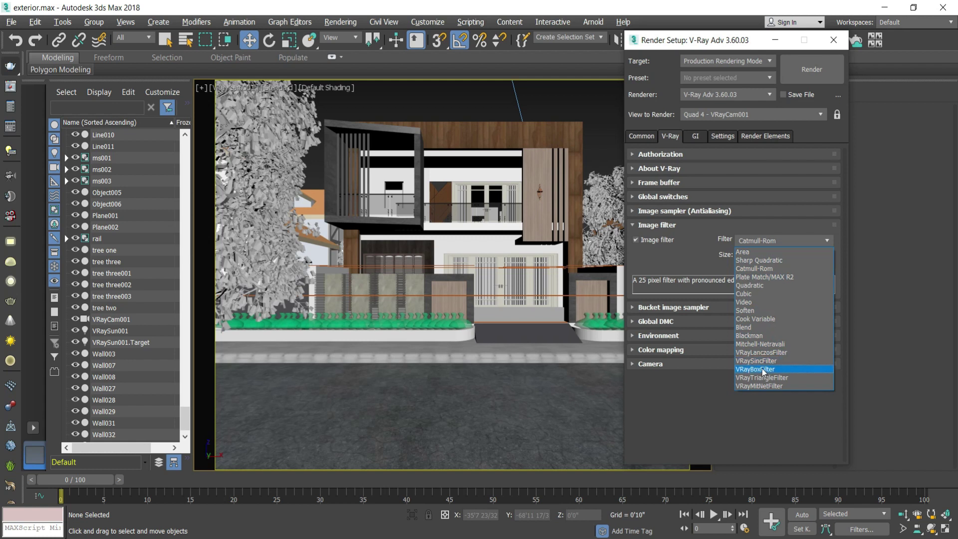
click(757, 240)
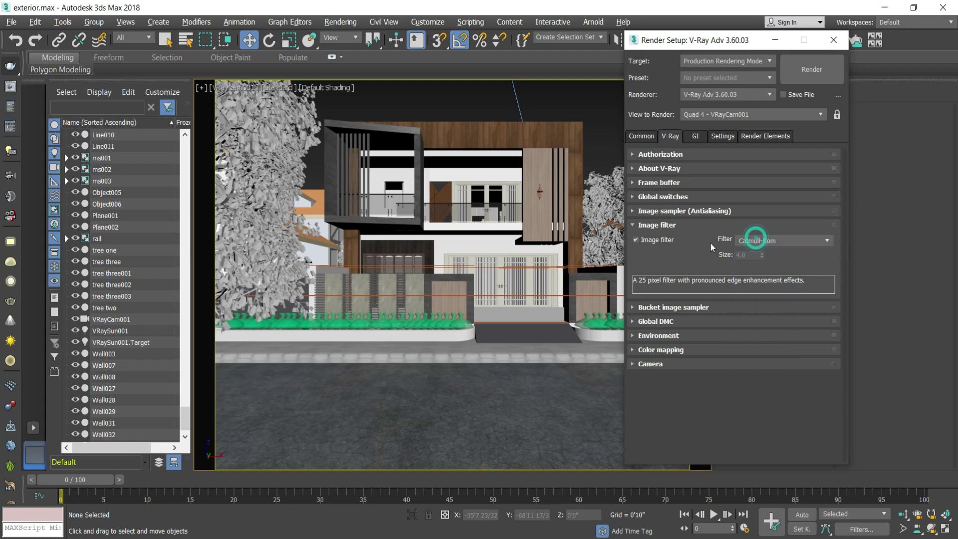
click(697, 226)
click(694, 240)
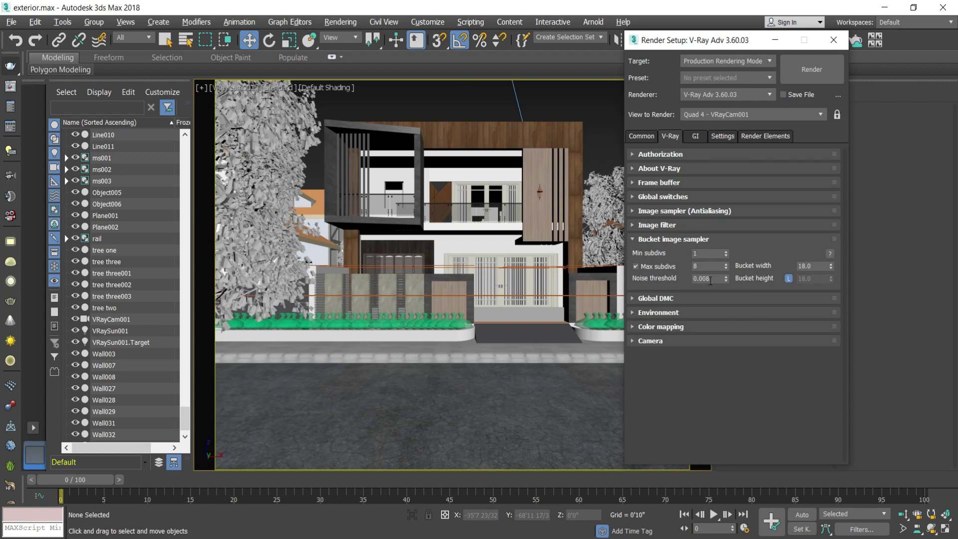
click(694, 238)
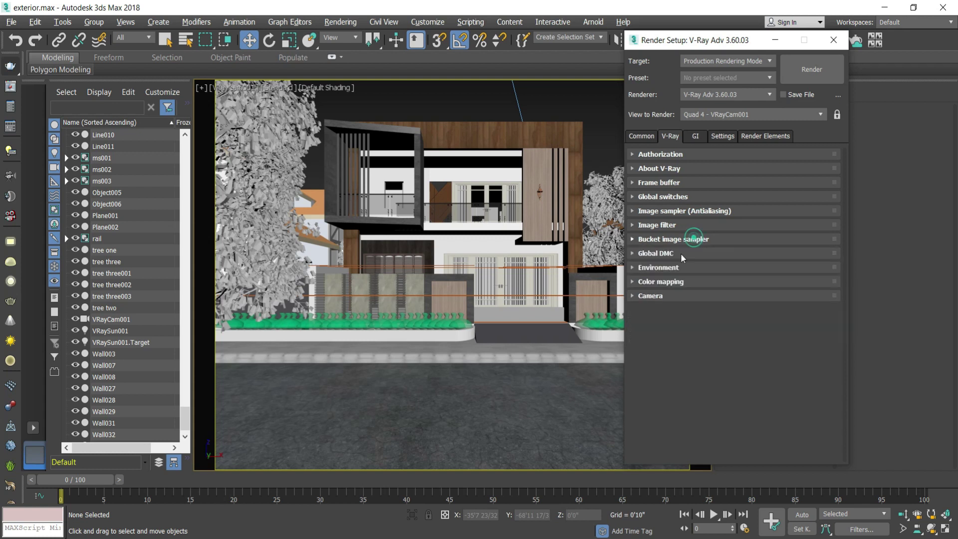
Inspect the V-Ray global DMC sampling, environment overrides and color mapping type
click(674, 254)
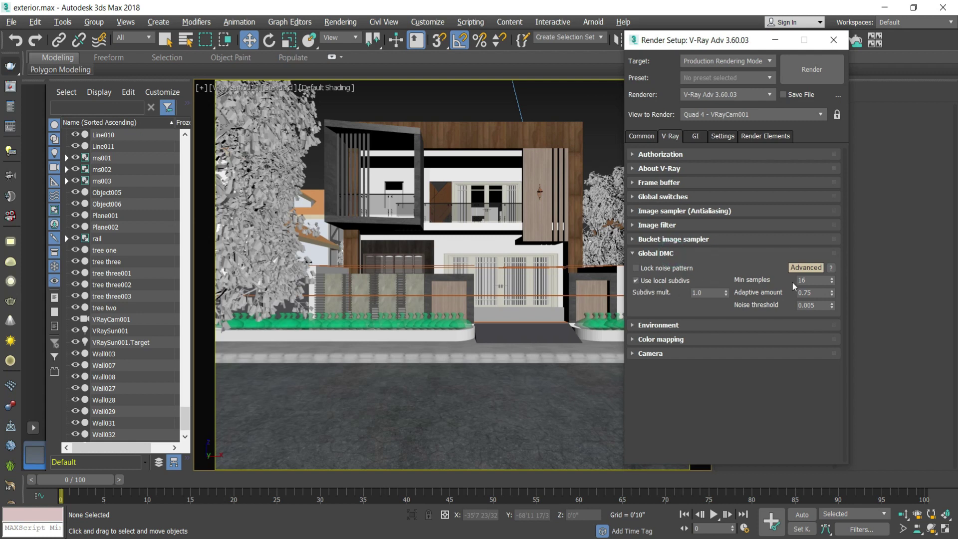
mouse_move(803, 281)
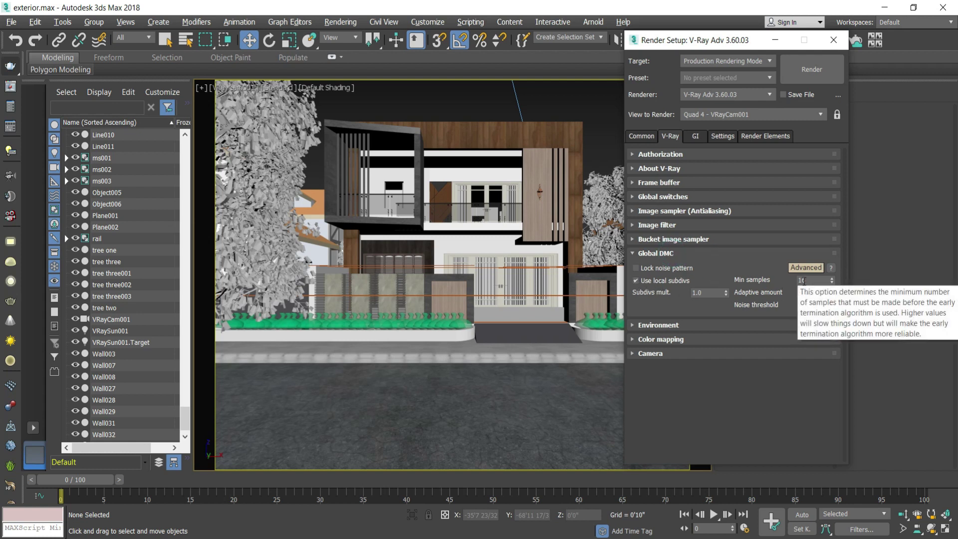
click(709, 254)
click(682, 272)
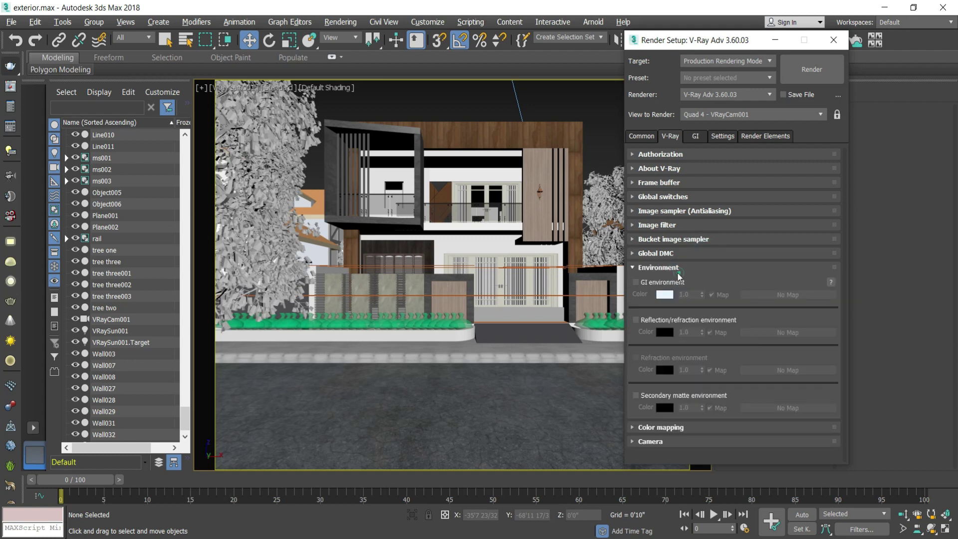
click(679, 270)
click(680, 282)
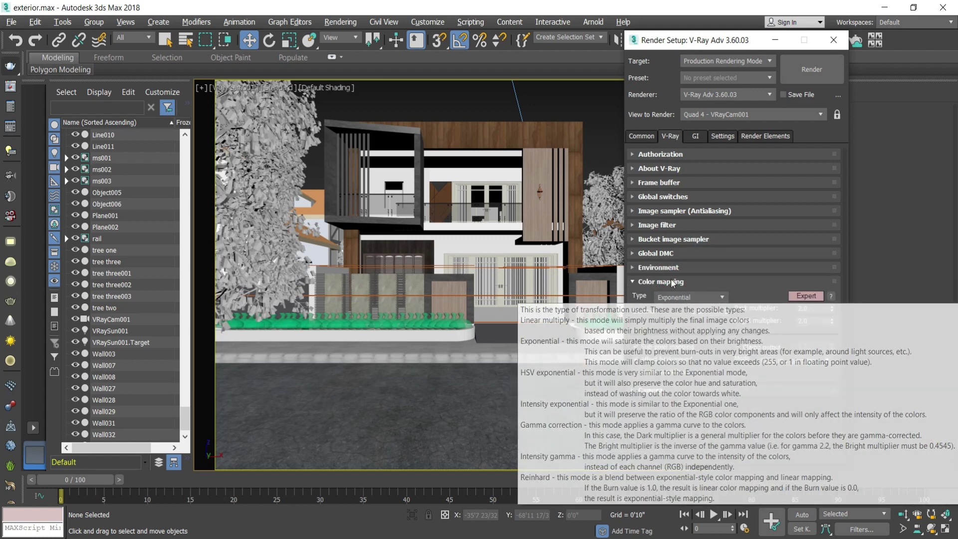
click(672, 282)
Review the global illumination engines, the irradiance map preset and the V-Ray system settings
click(695, 136)
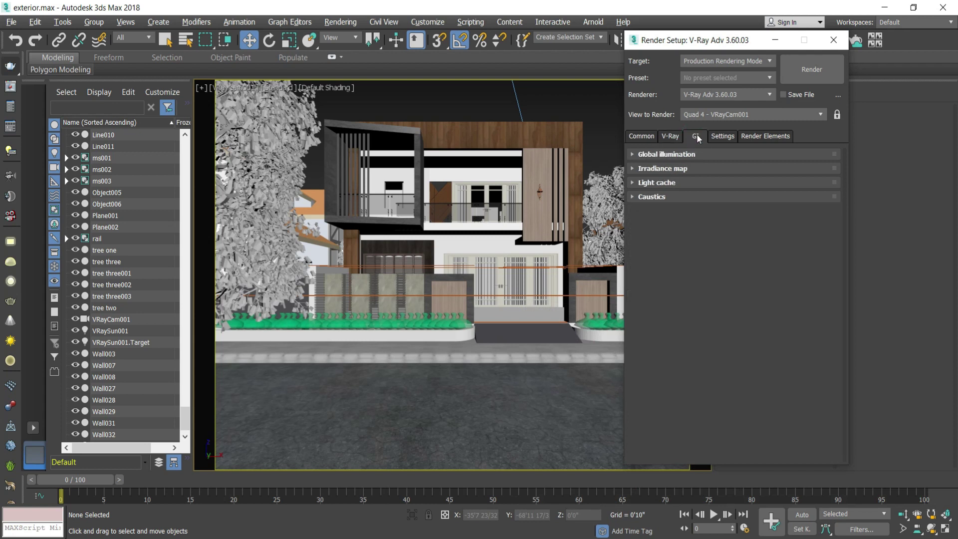
click(693, 154)
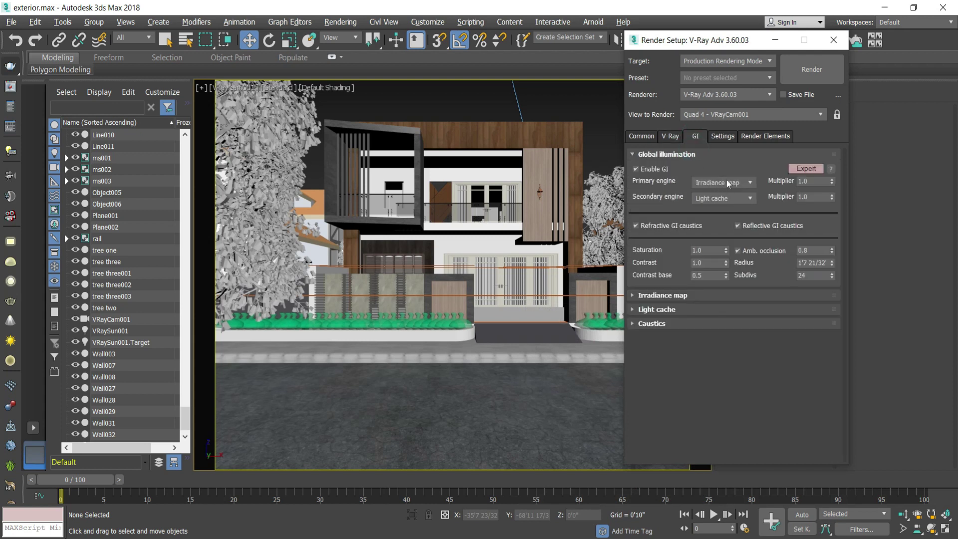
click(674, 156)
click(668, 170)
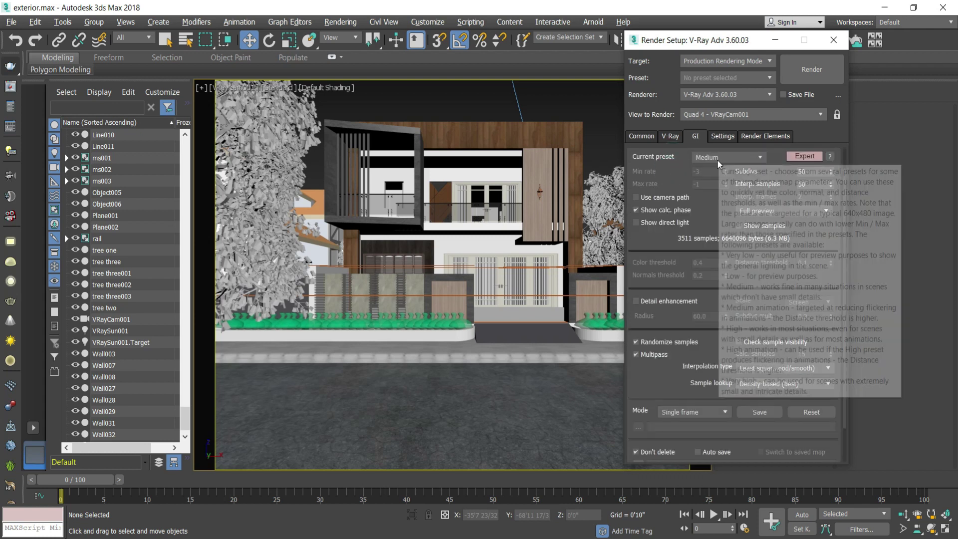
scroll(782, 174, up, 1)
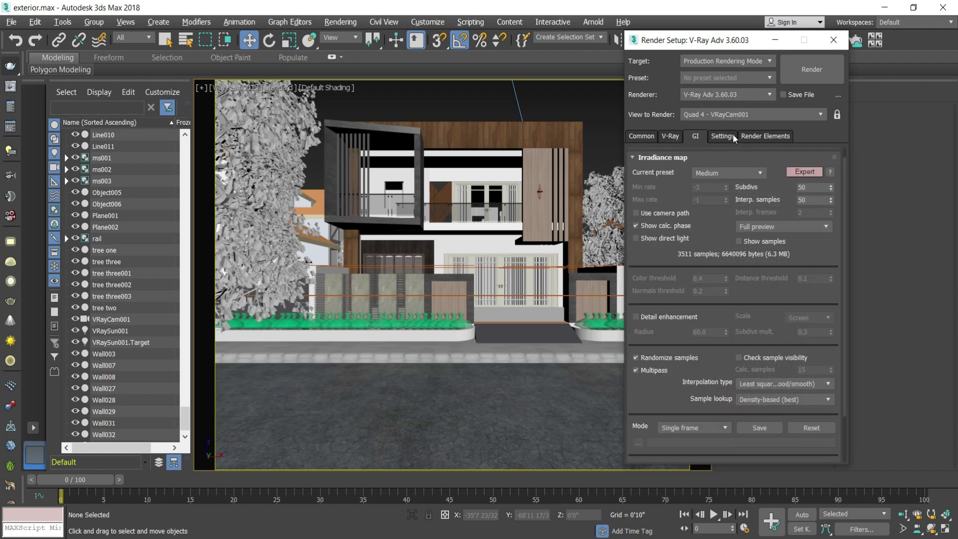
click(722, 135)
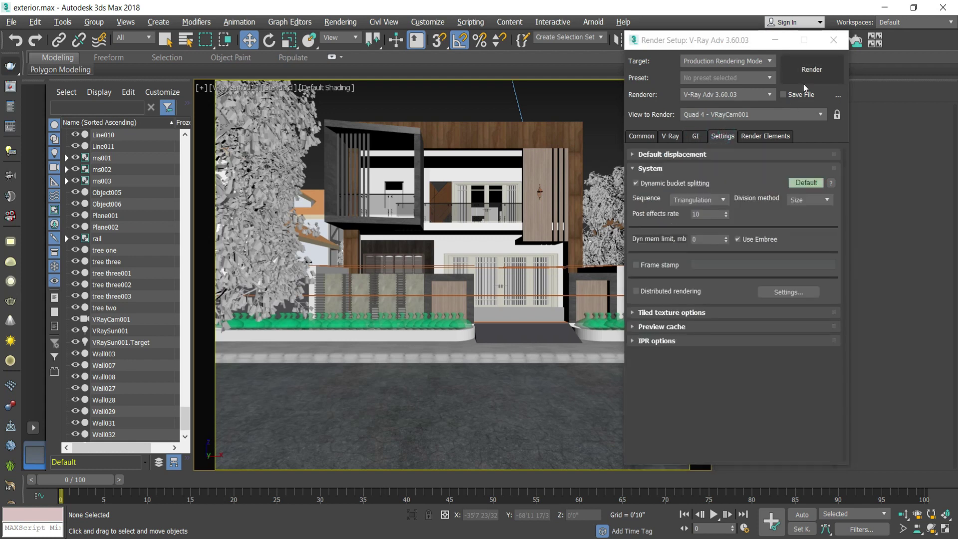
Render the VRayCam001 view at the configured output size and fit the whole image in the frame buffer
click(811, 73)
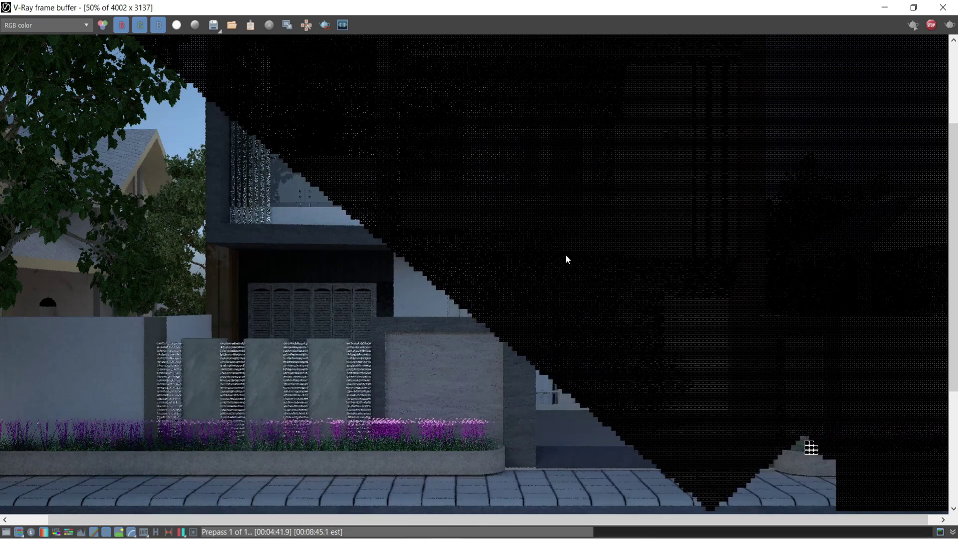
scroll(600, 313, down, 1)
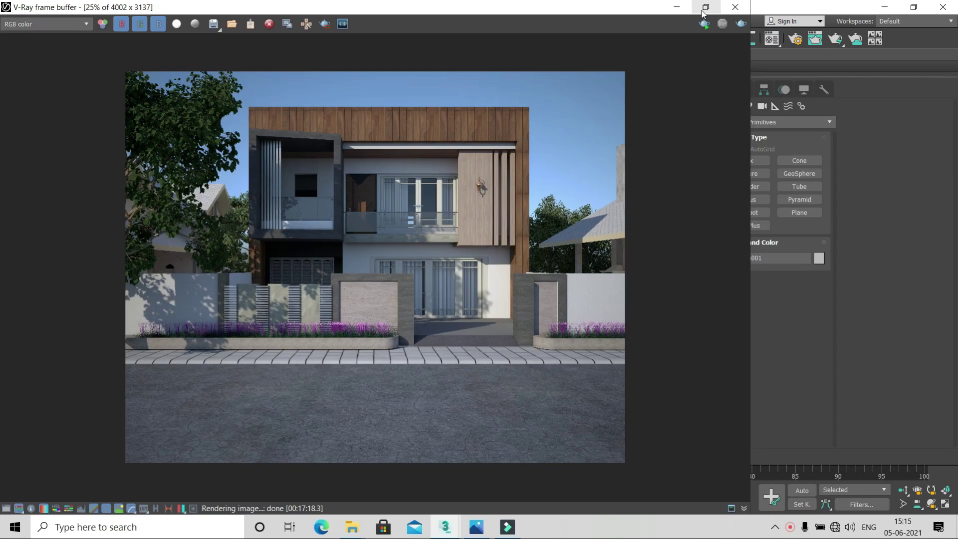
Correct the finished render by setting exposure to 1.07 and highlight burn to 0.57, using the clamped-color display as a guide
click(8, 509)
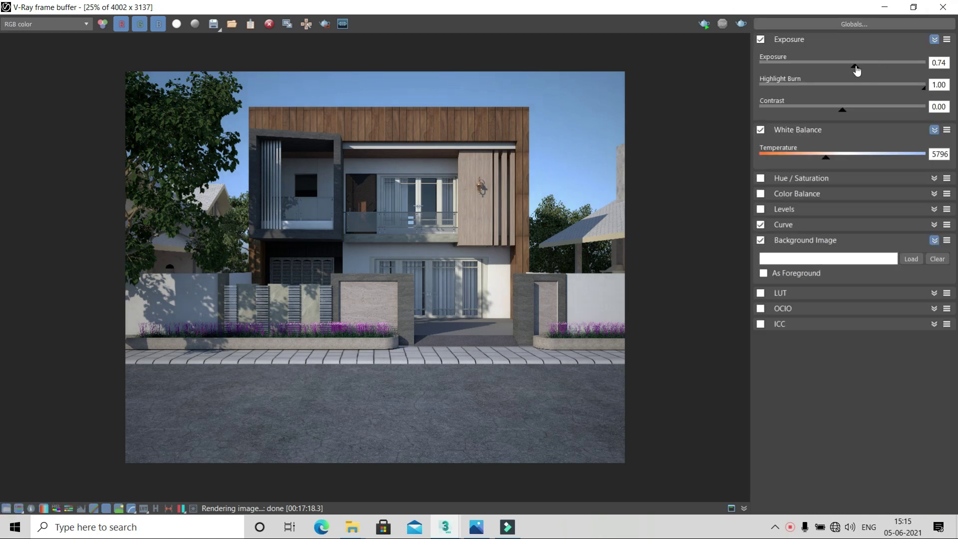
drag(856, 70, 861, 70)
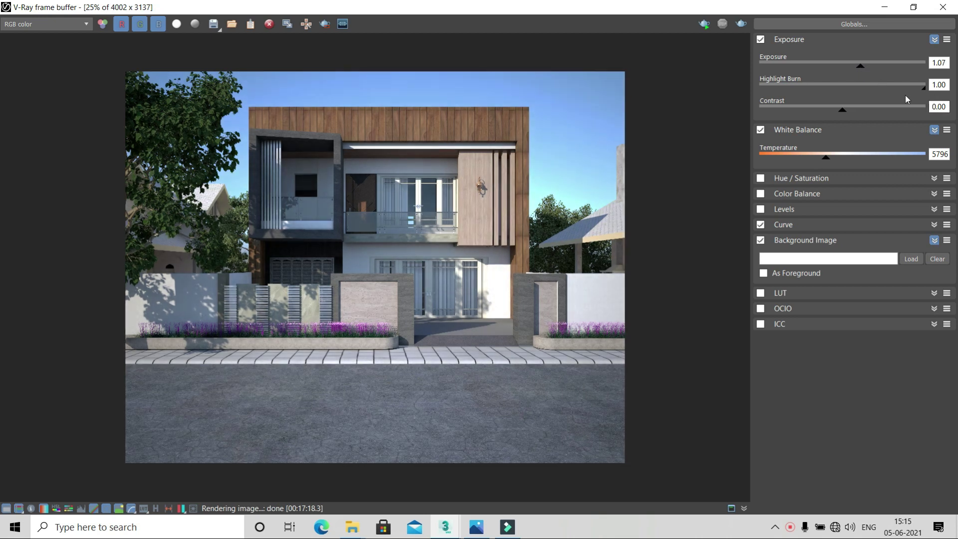
click(18, 509)
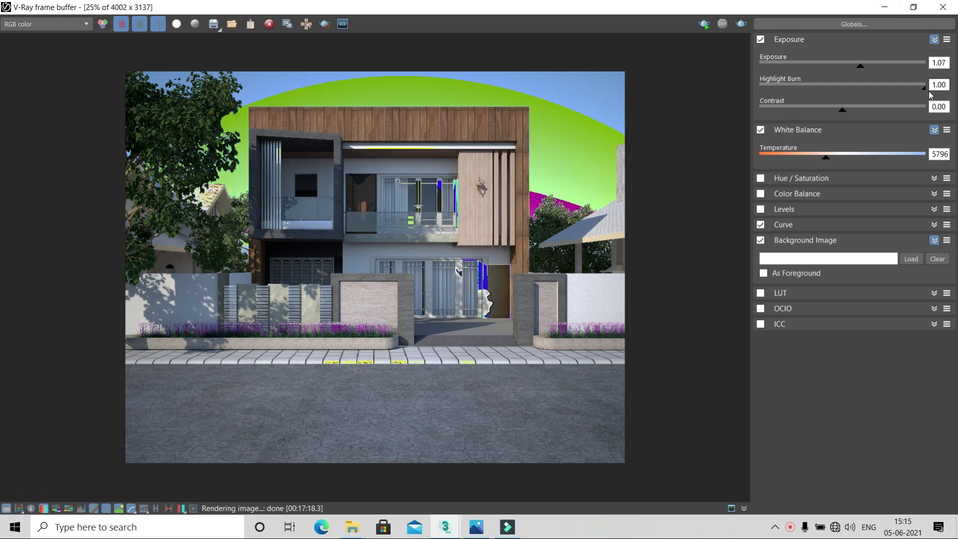
drag(924, 89, 868, 95)
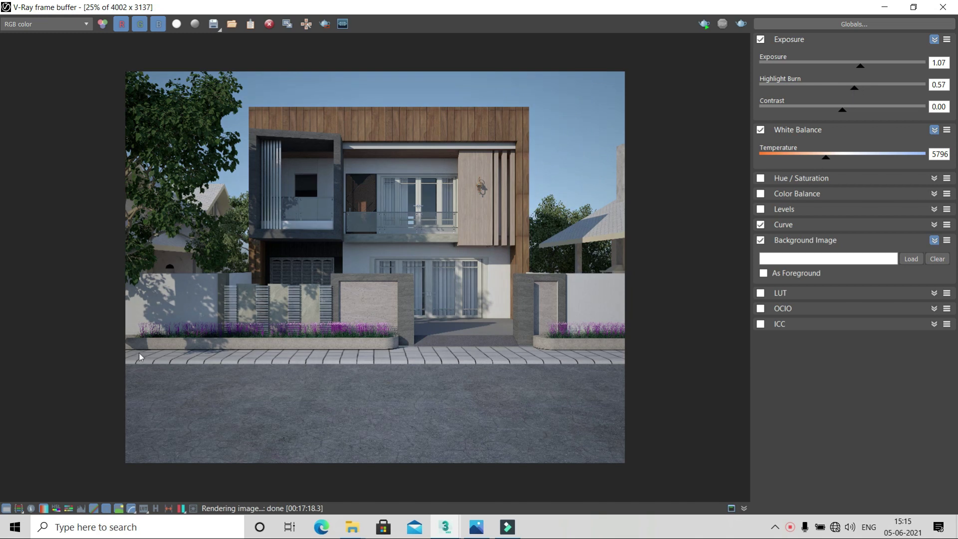
Reset the exposure correction of the finished render and set the exposure to 0.59
drag(863, 71, 869, 70)
click(946, 43)
click(918, 53)
drag(847, 70, 868, 71)
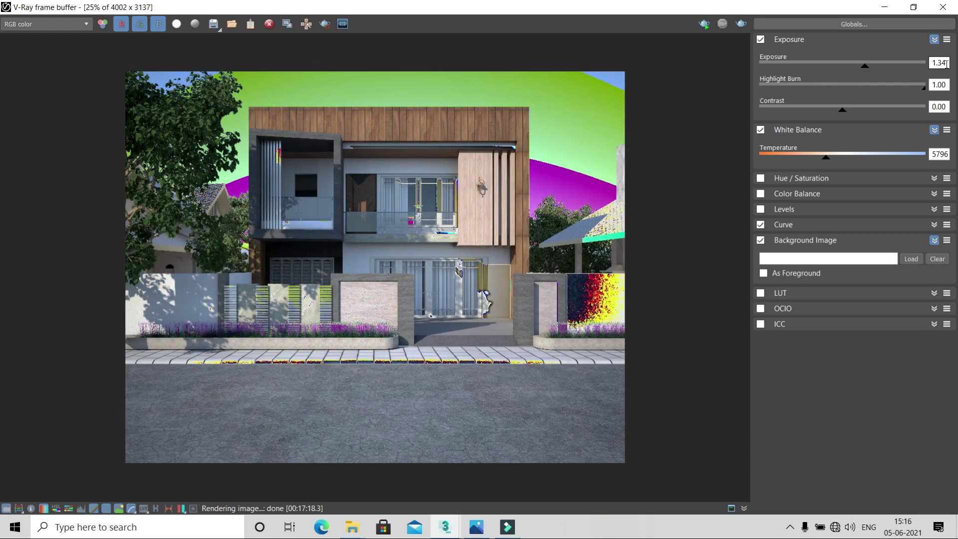
text(.5)
key(Return)
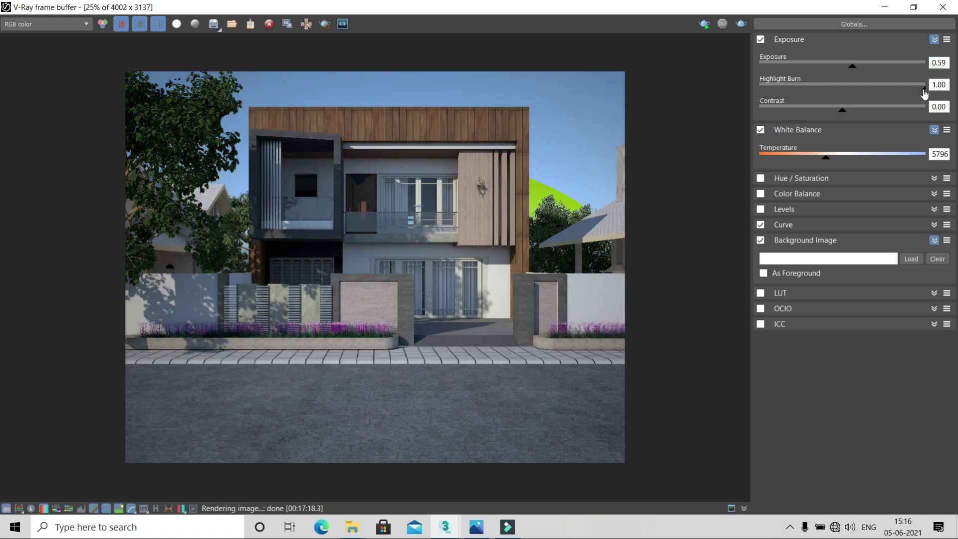
Lower the highlight burn to 0.87 and set the contrast to 0.17 in the exposure correction
mouse_move(843, 115)
mouse_down()
mouse_move(923, 121)
mouse_move(850, 114)
mouse_up()
double_click(939, 106)
text(0)
key(Return)
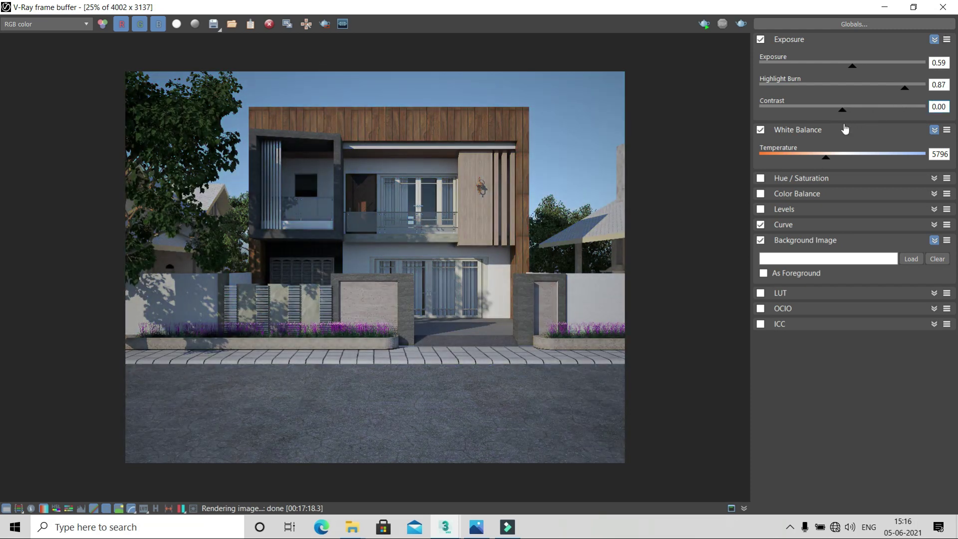
drag(845, 115, 849, 117)
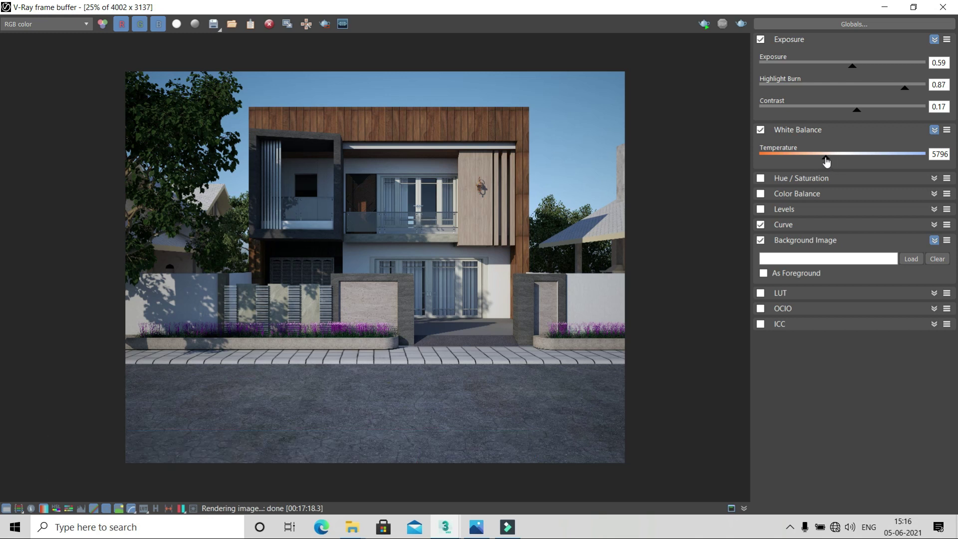
Reset the white balance correction and set its temperature to 7057 for a slightly warmer image
drag(827, 161, 886, 160)
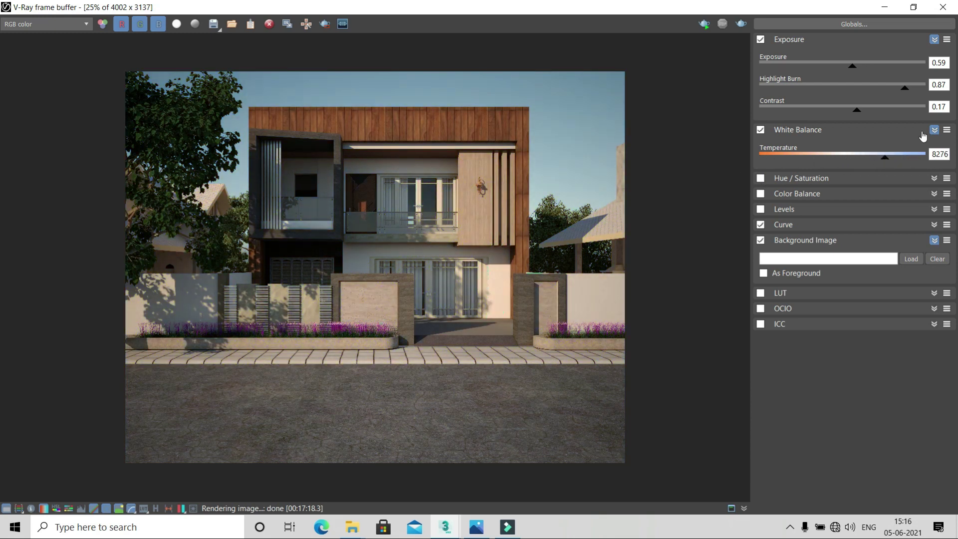
click(947, 130)
click(903, 144)
drag(842, 160, 856, 162)
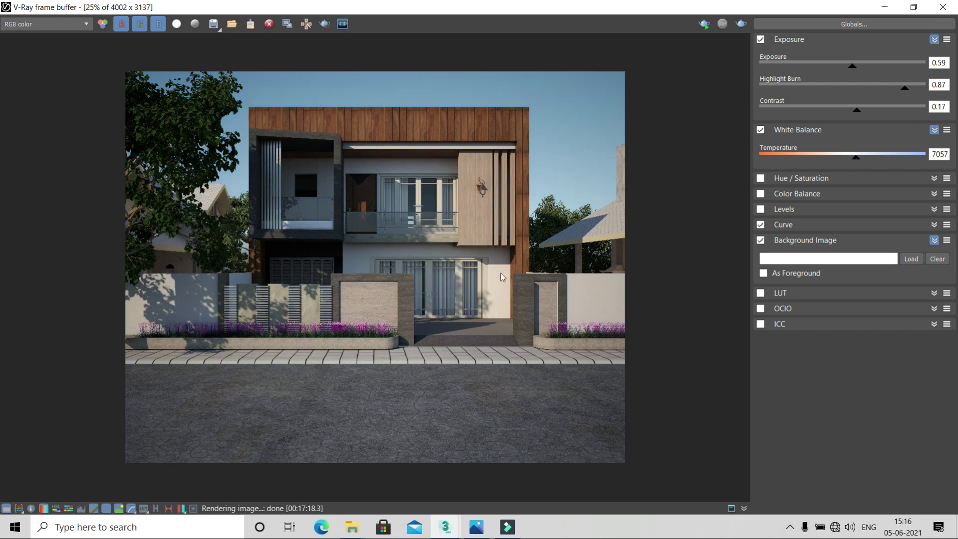
Reset the curve correction and bend it slightly below the diagonal with both end handles to darken the midtones
click(785, 226)
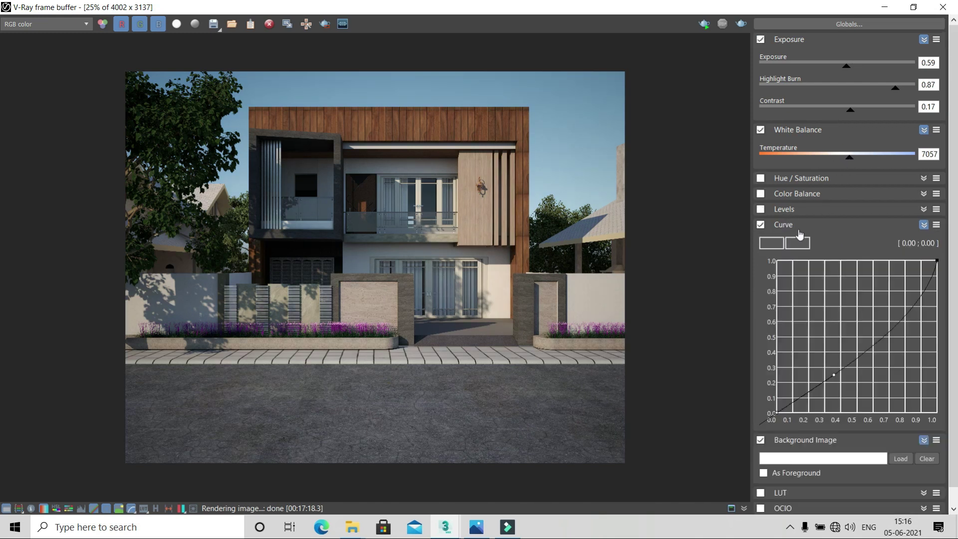
click(936, 224)
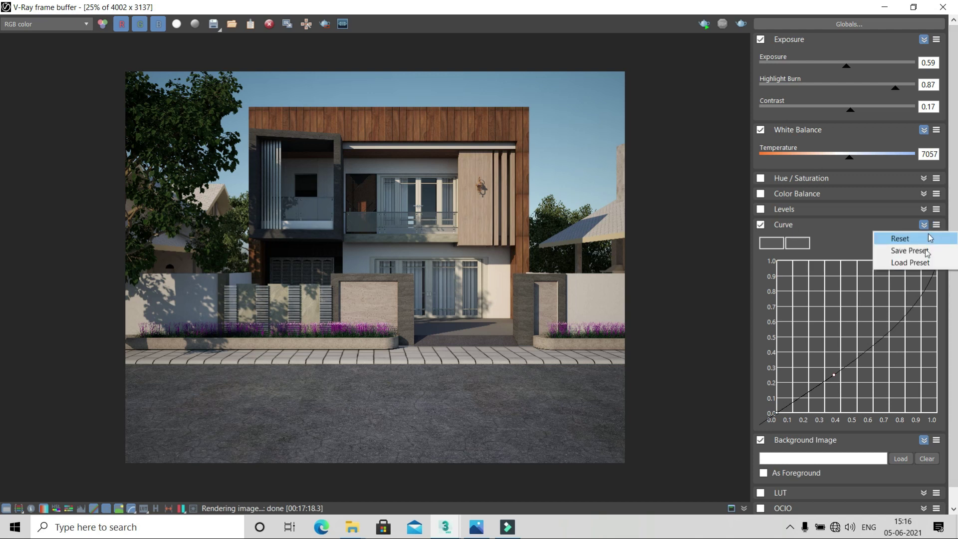
click(928, 234)
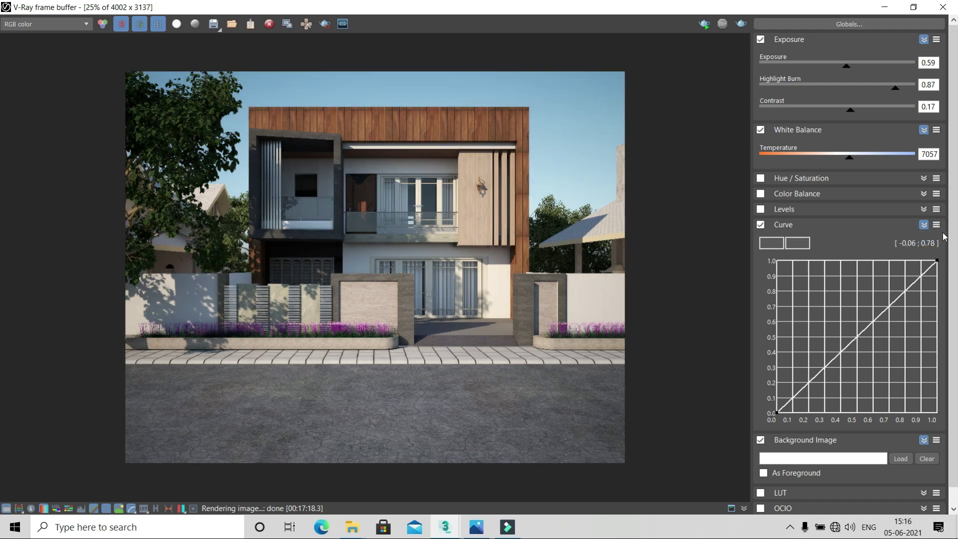
click(936, 261)
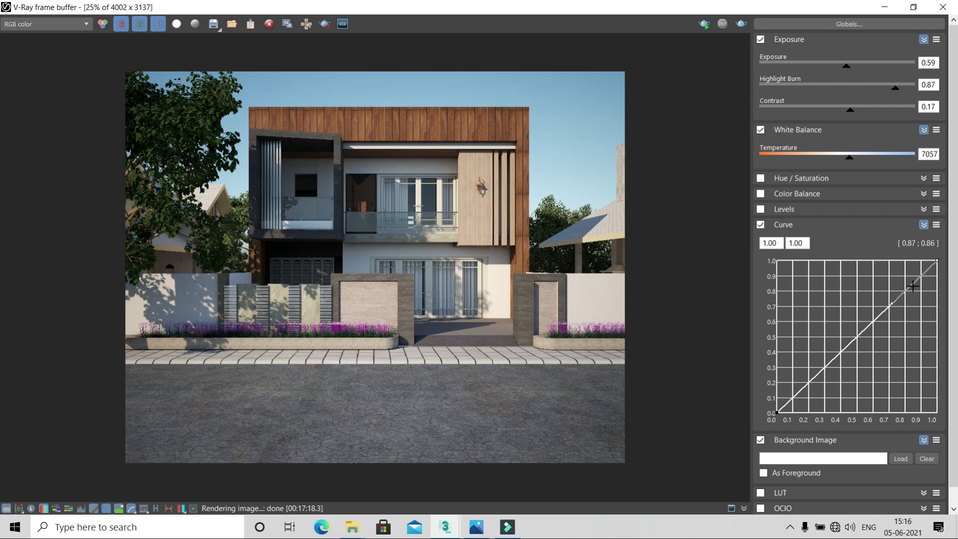
drag(892, 302, 907, 312)
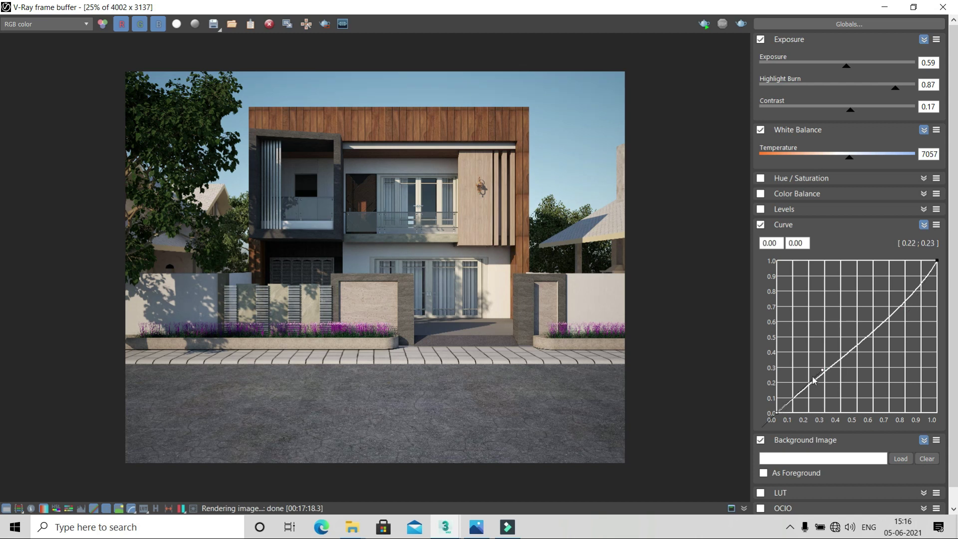
drag(821, 372, 832, 378)
click(804, 229)
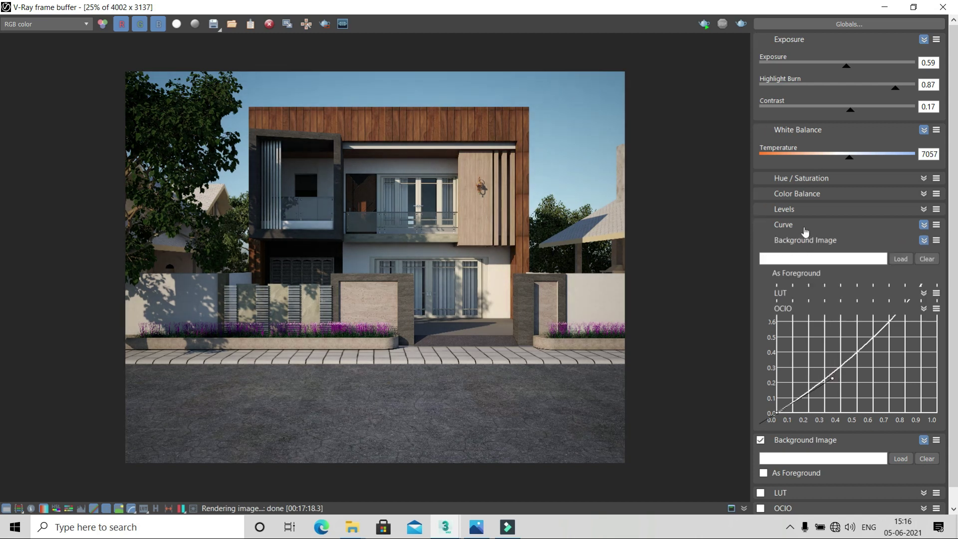